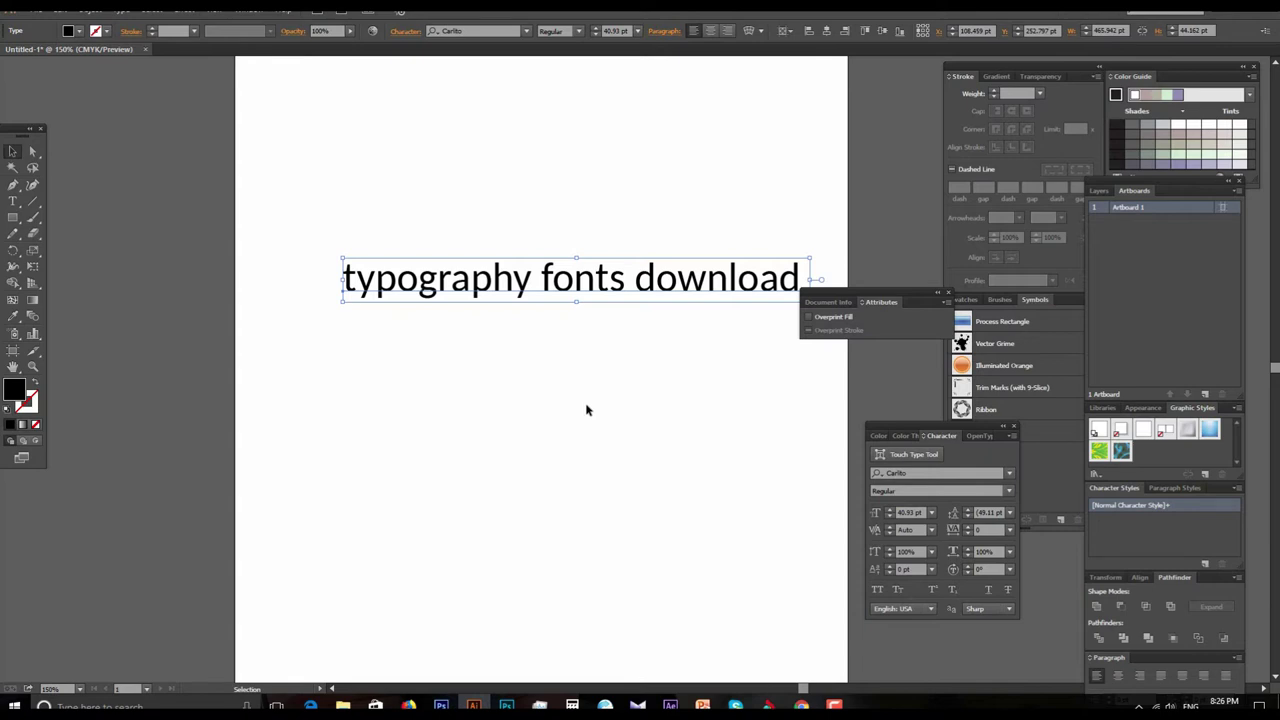
Step: Switch to the TYPOGRAPHY CLASS 11.ai document and pan across its SERIF artboard
click(834, 705)
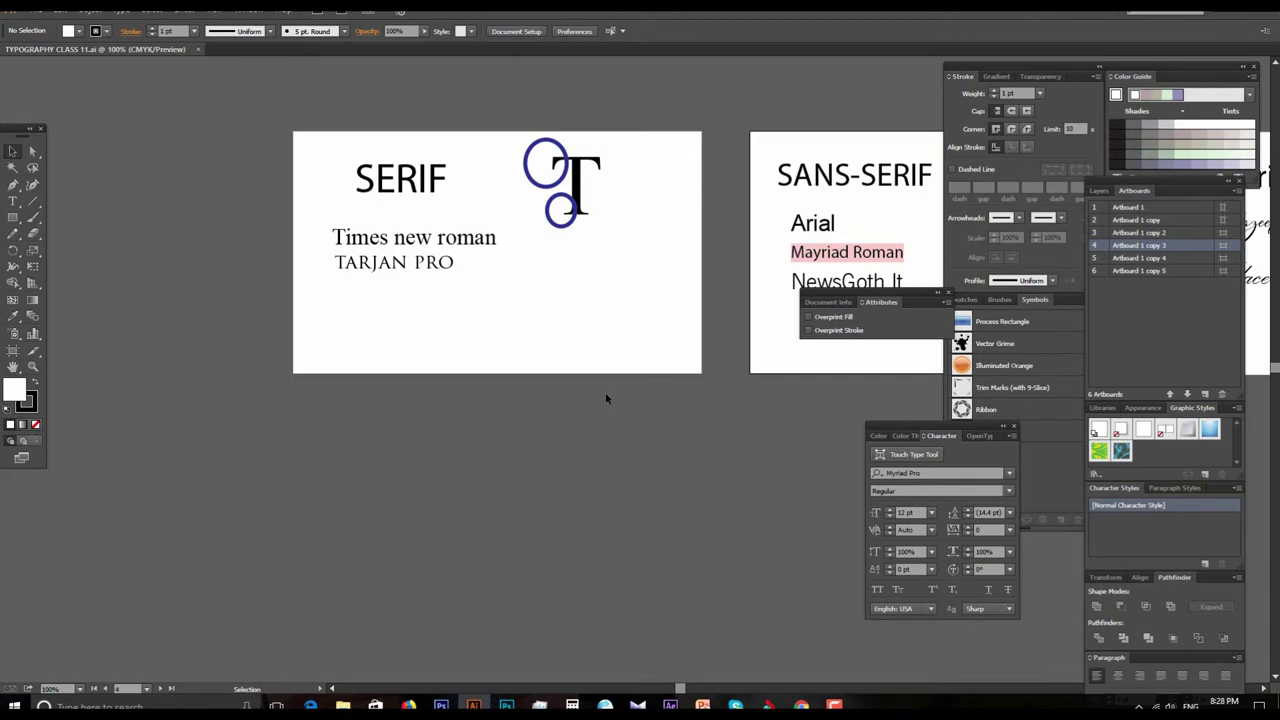
drag(585, 351, 723, 426)
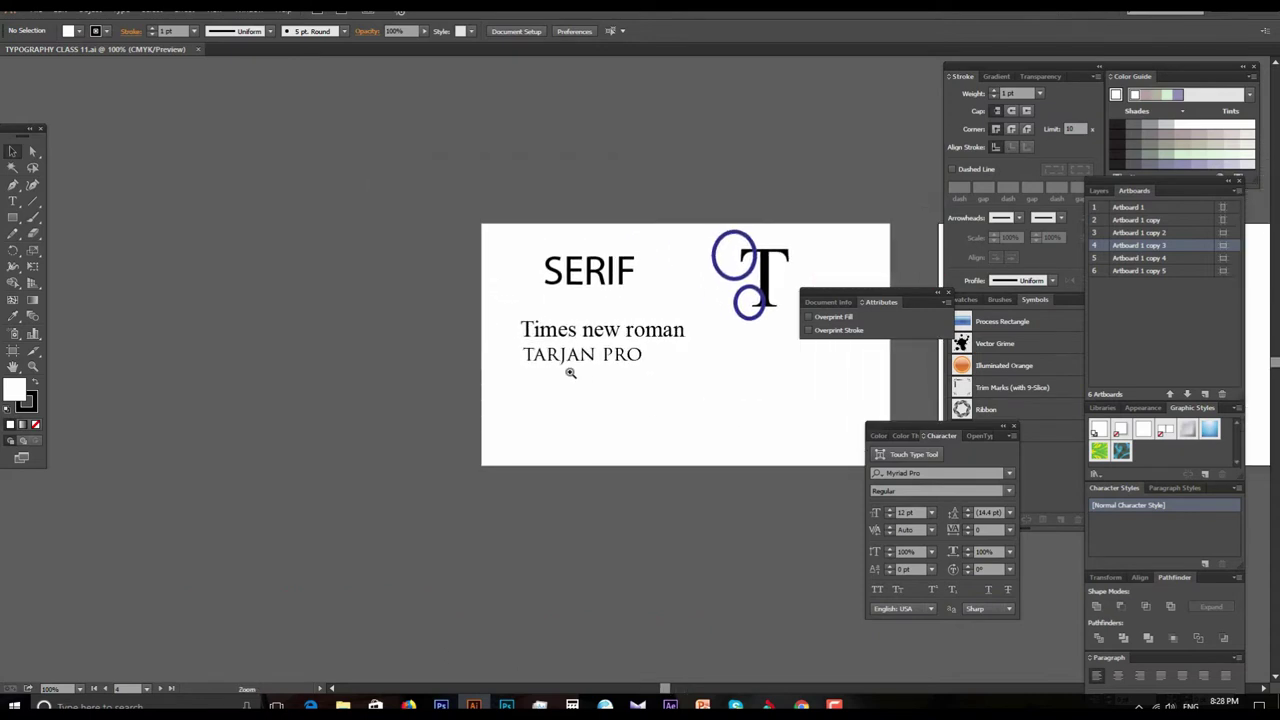
key(ctrl+equal)
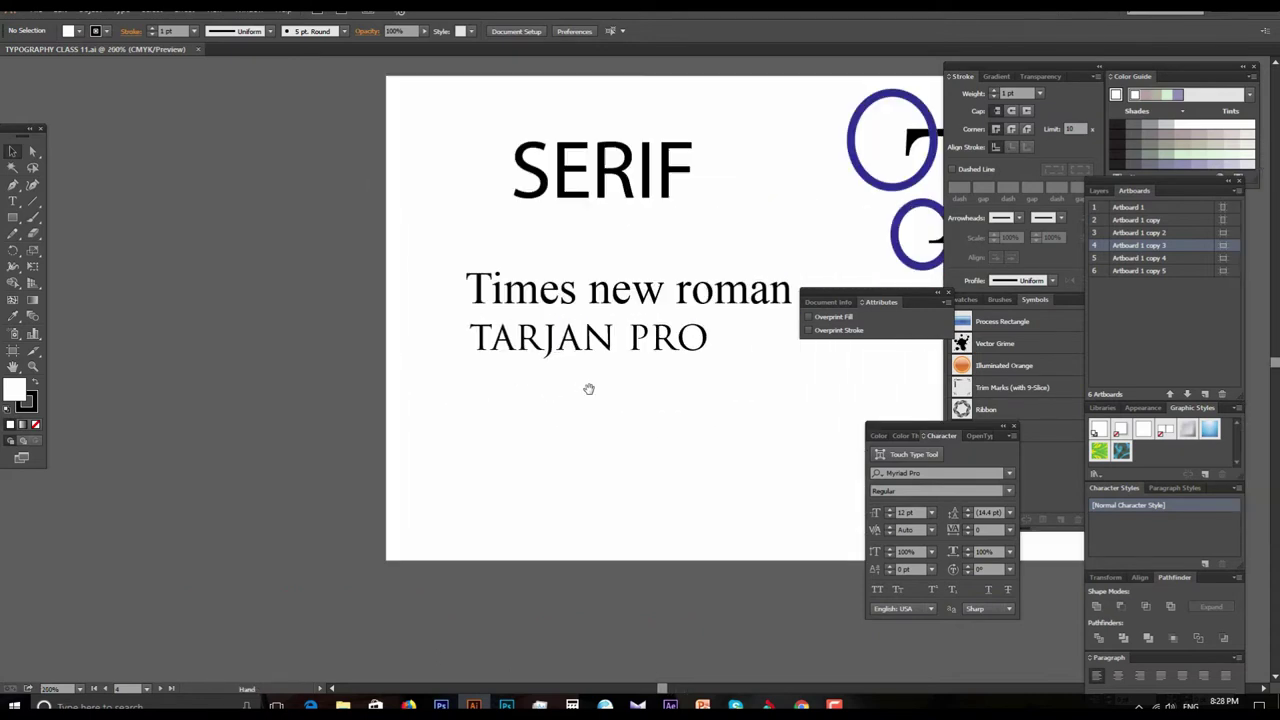
key(ctrl+equal)
drag(500, 389, 467, 421)
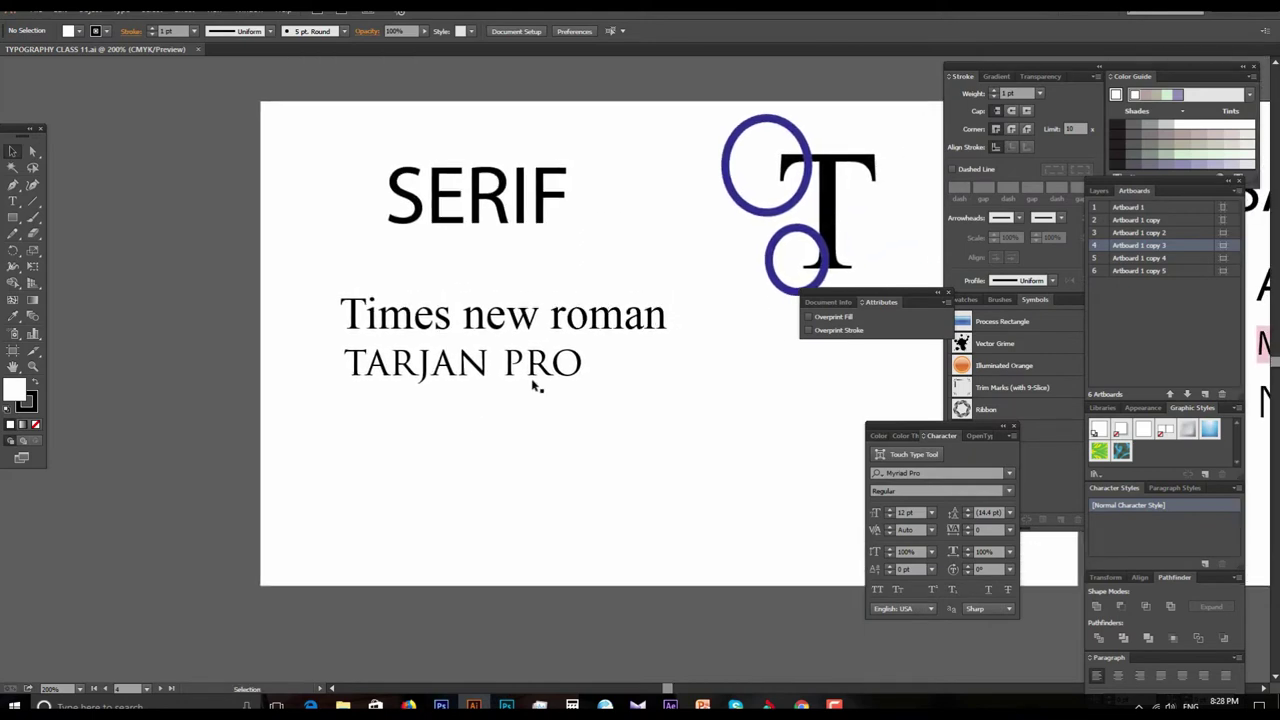
key(ctrl+minus)
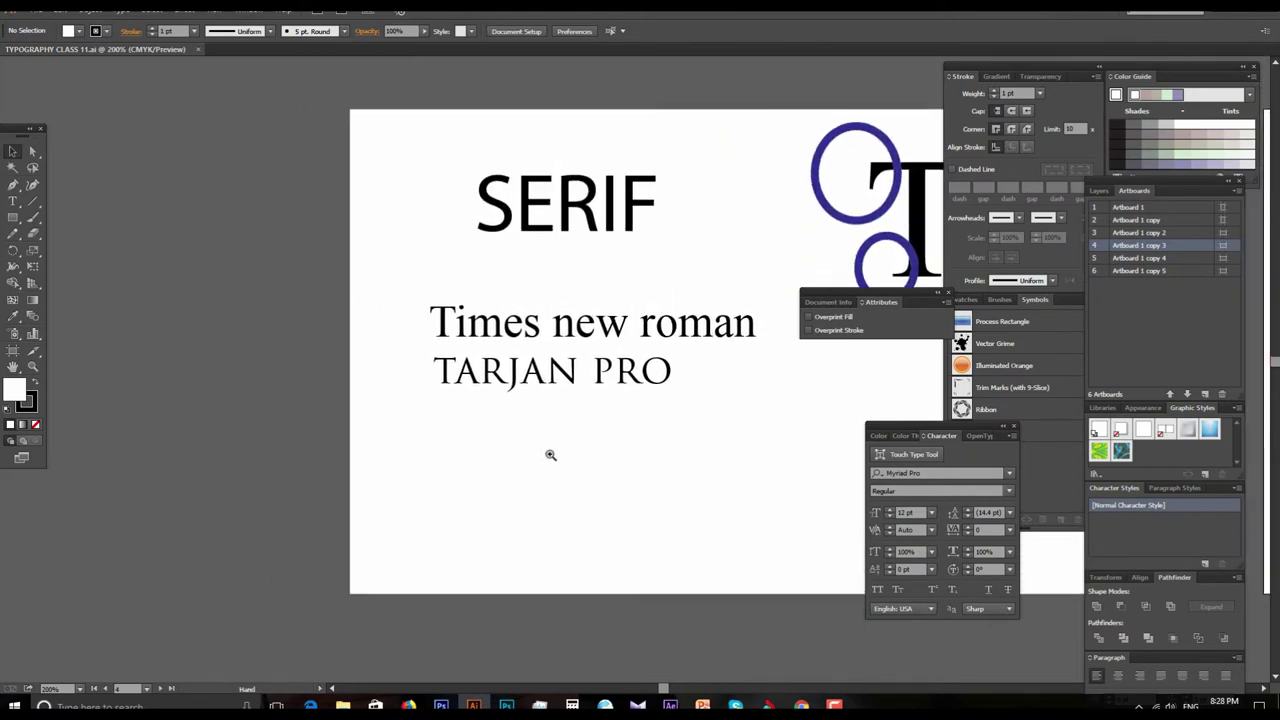
drag(643, 423, 747, 461)
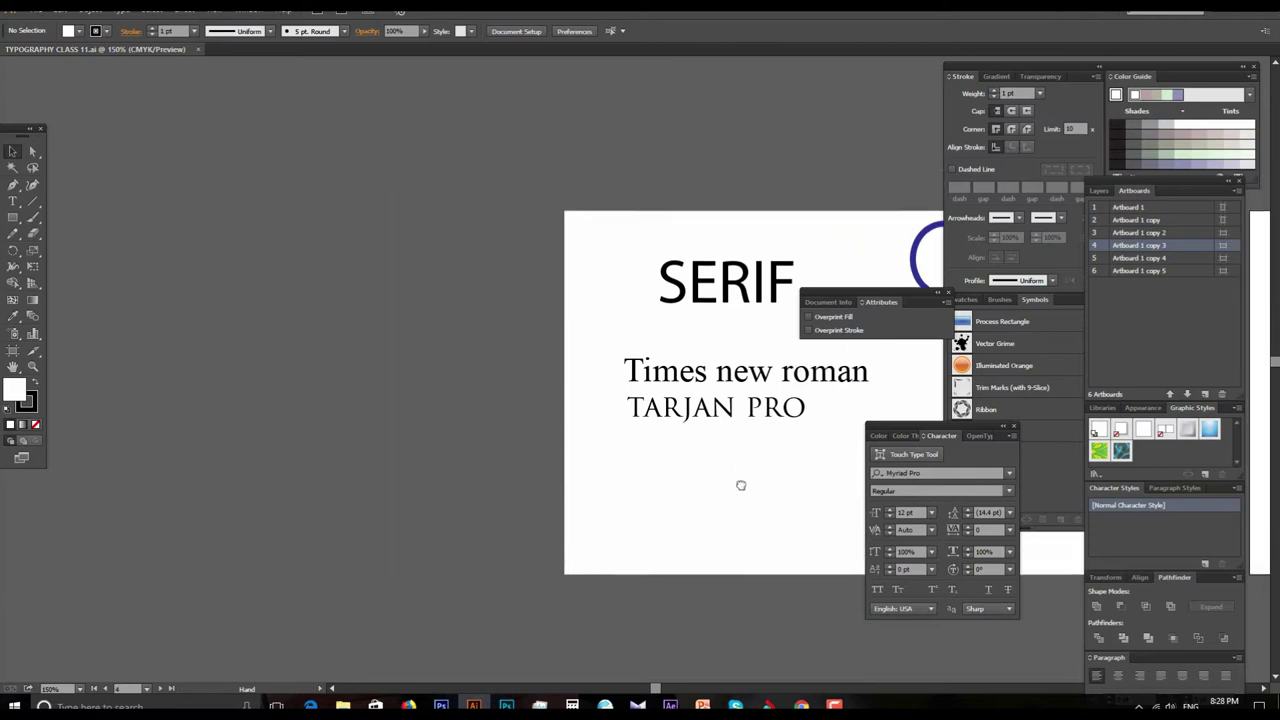
mouse_move(634, 449)
mouse_down()
mouse_move(655, 426)
mouse_move(610, 442)
mouse_move(641, 428)
mouse_move(604, 404)
mouse_up()
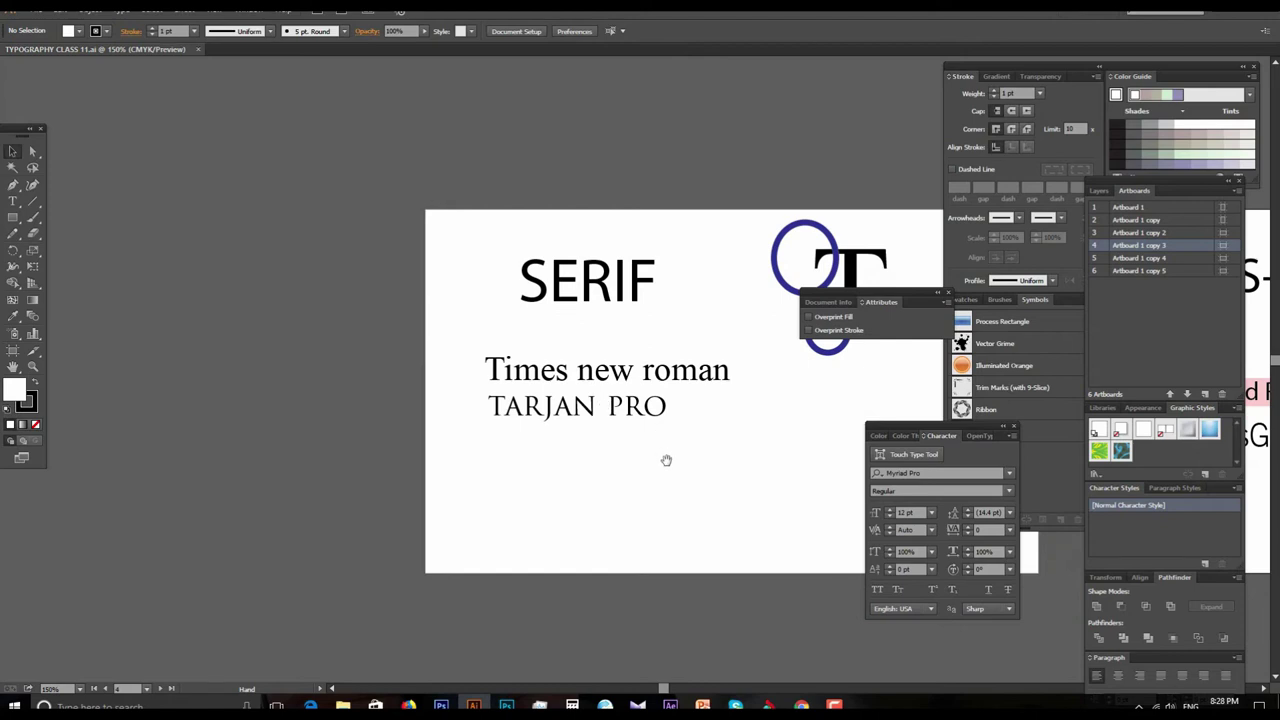
scroll(663, 460, up, 2)
scroll(637, 397, down, 1)
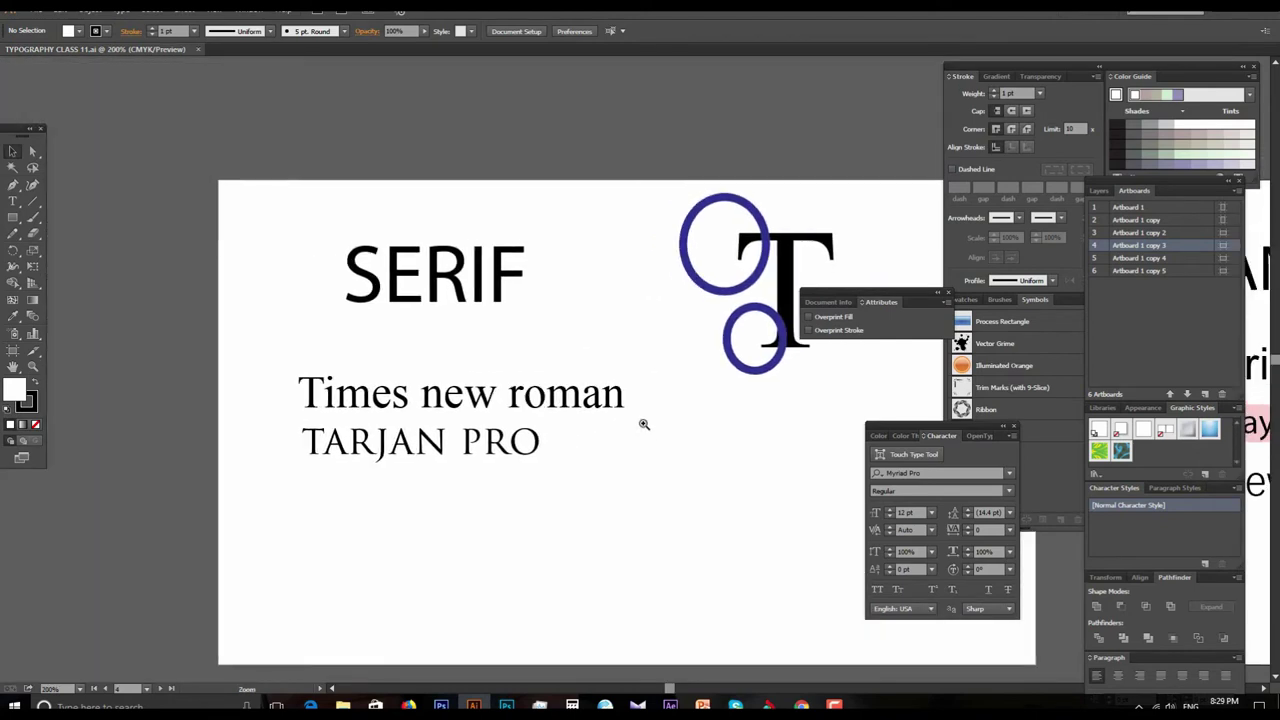
scroll(640, 421, up, 2)
drag(640, 421, 637, 499)
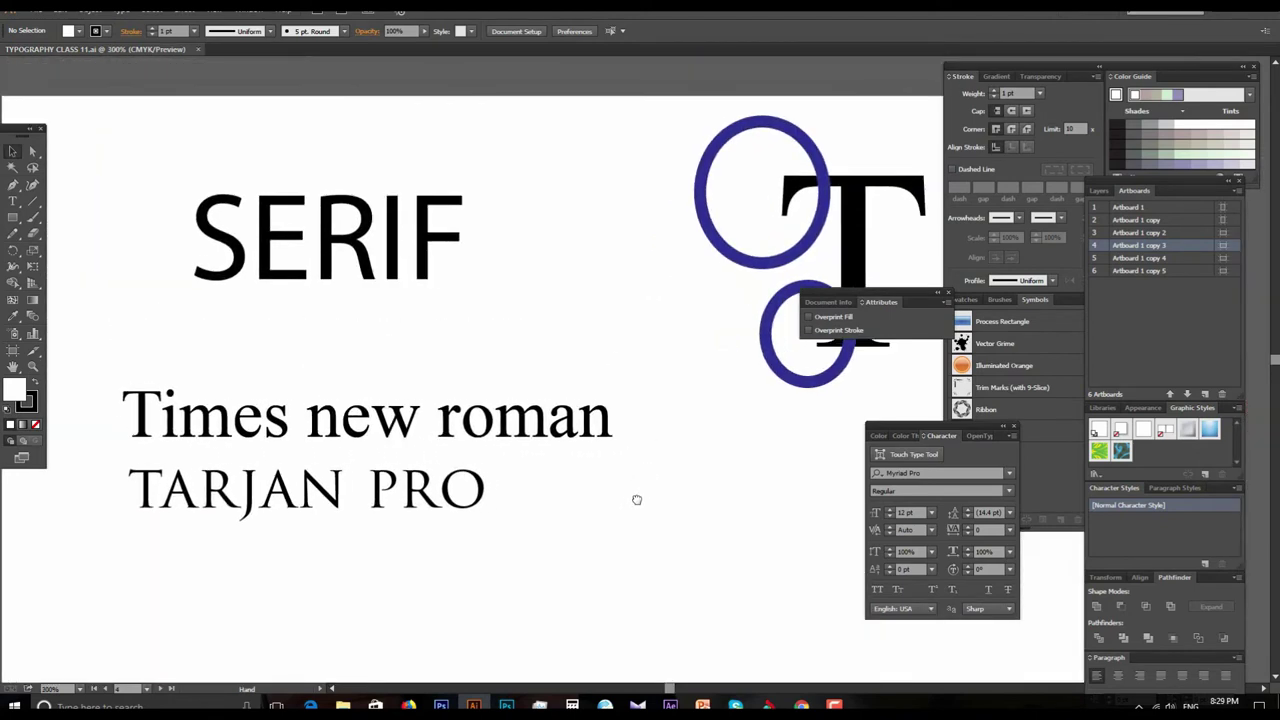
drag(657, 475, 646, 454)
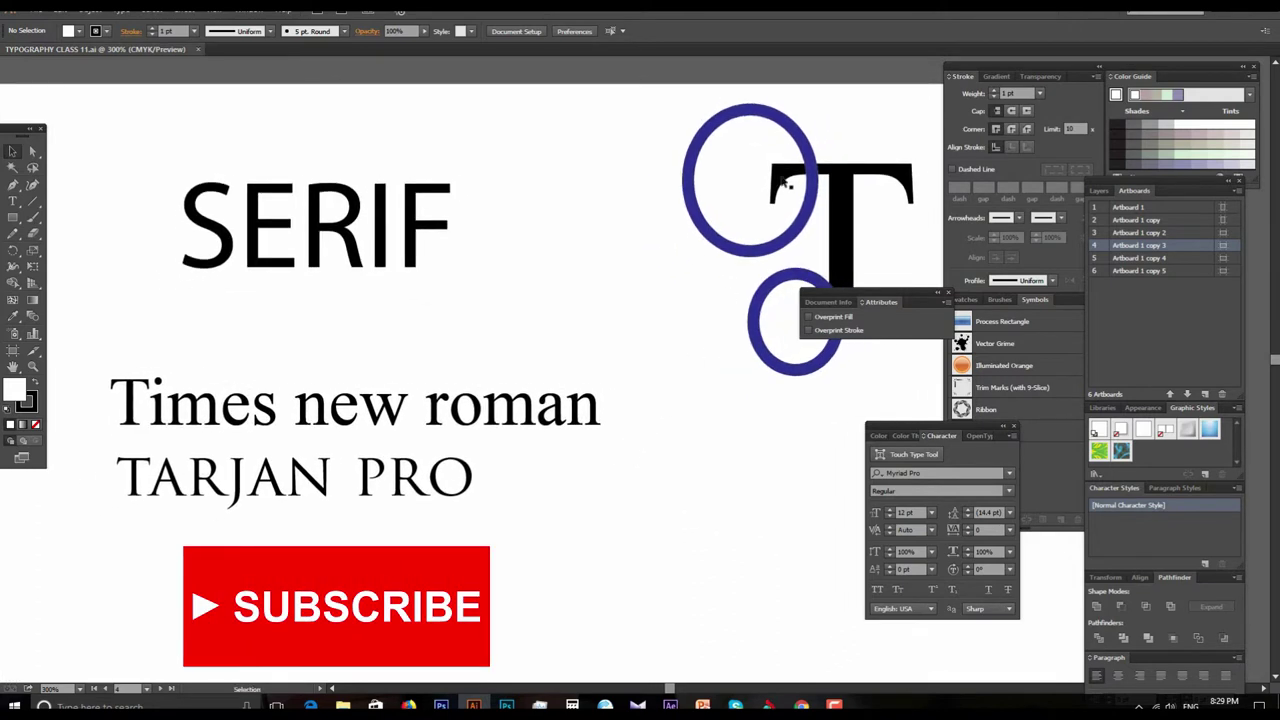
scroll(674, 289, right, 2)
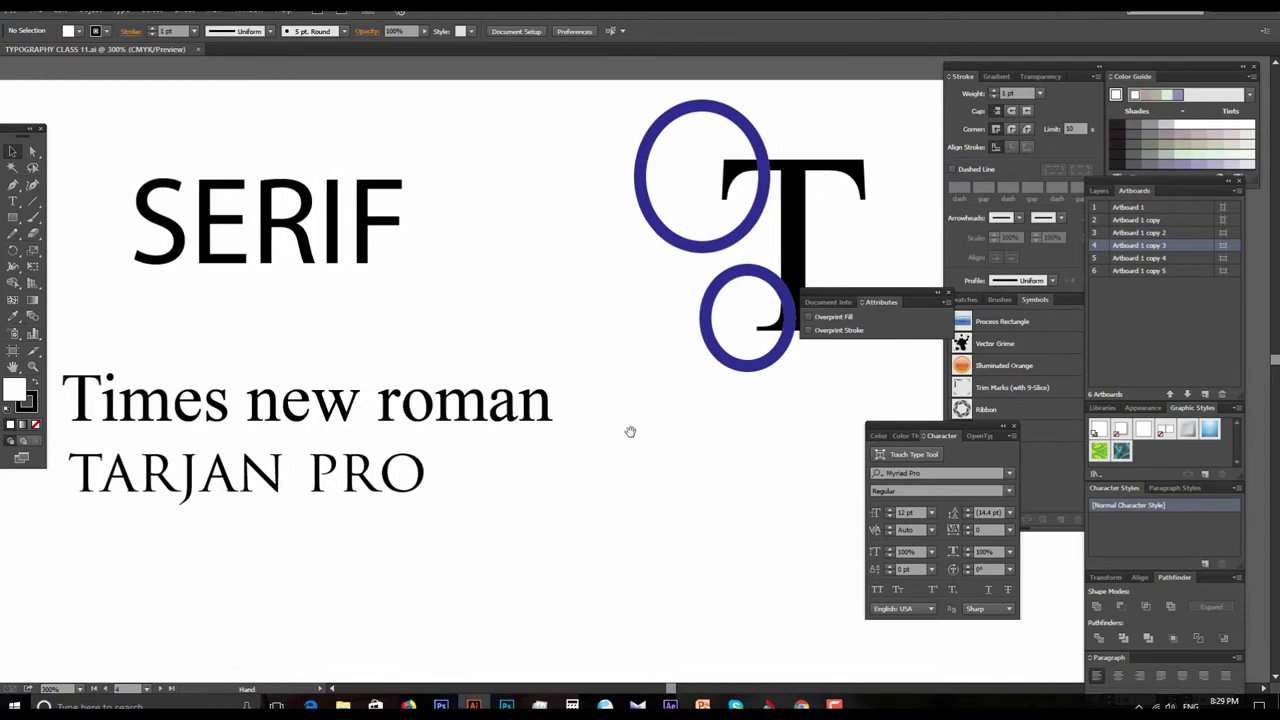
drag(643, 423, 686, 409)
drag(551, 443, 589, 450)
key(ctrl+space)
drag(668, 396, 708, 426)
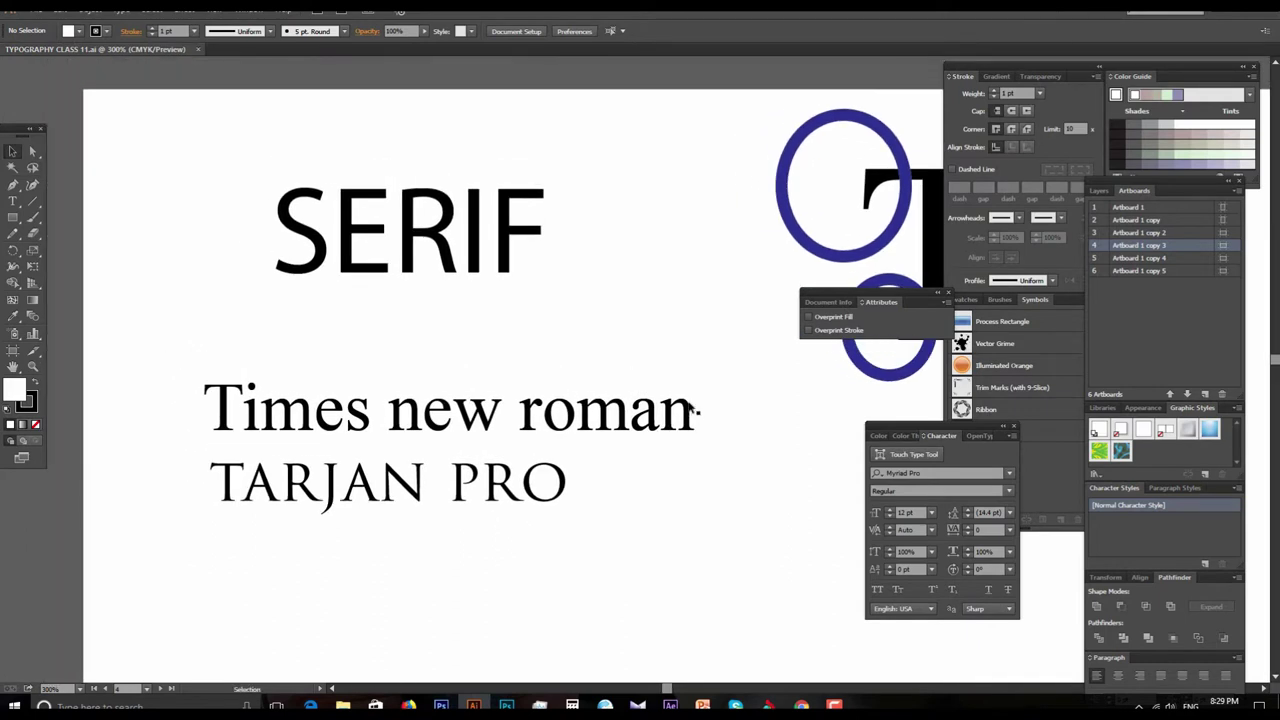
drag(694, 514, 708, 414)
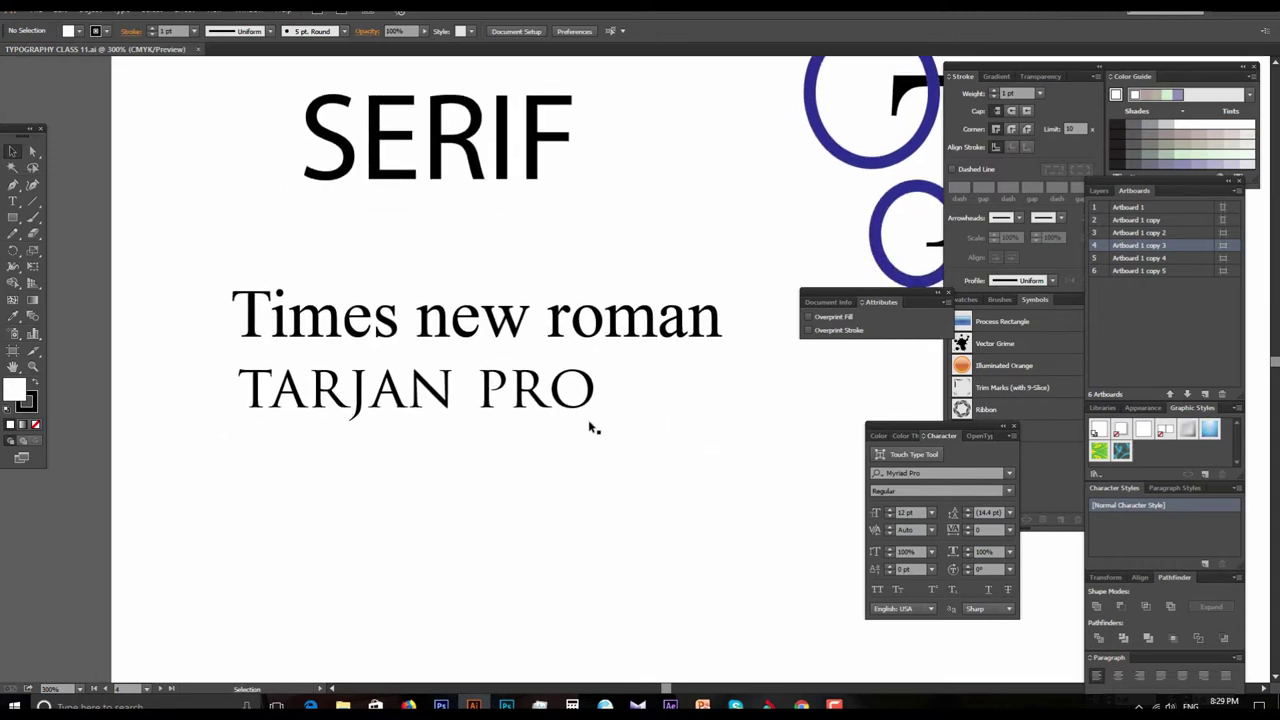
mouse_move(706, 403)
mouse_down()
mouse_move(603, 409)
mouse_move(625, 452)
mouse_up()
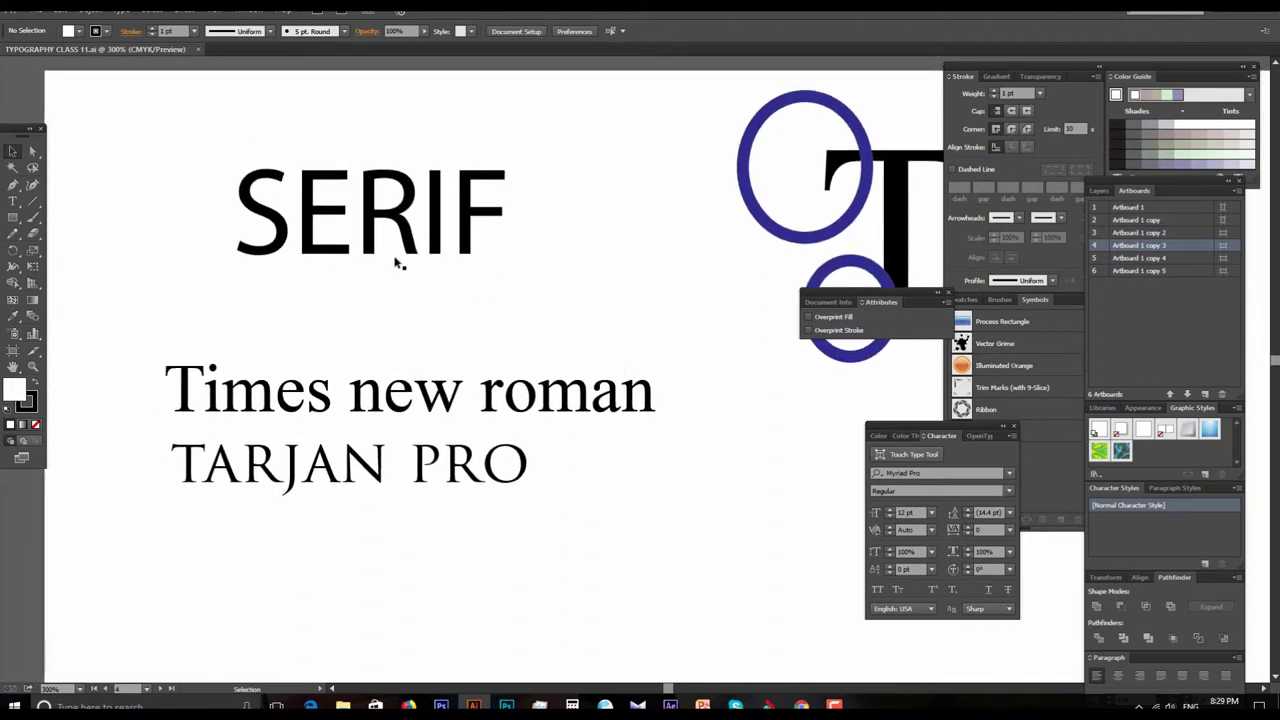
drag(748, 271, 594, 286)
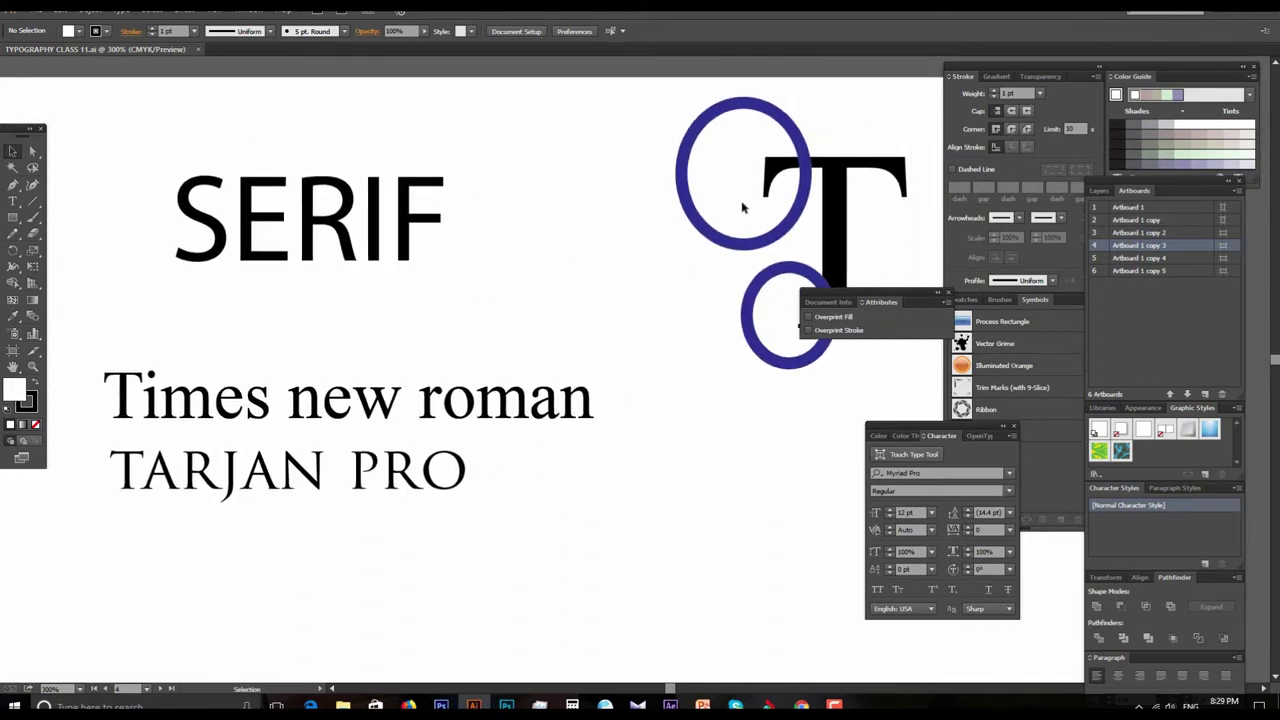
drag(737, 386, 680, 386)
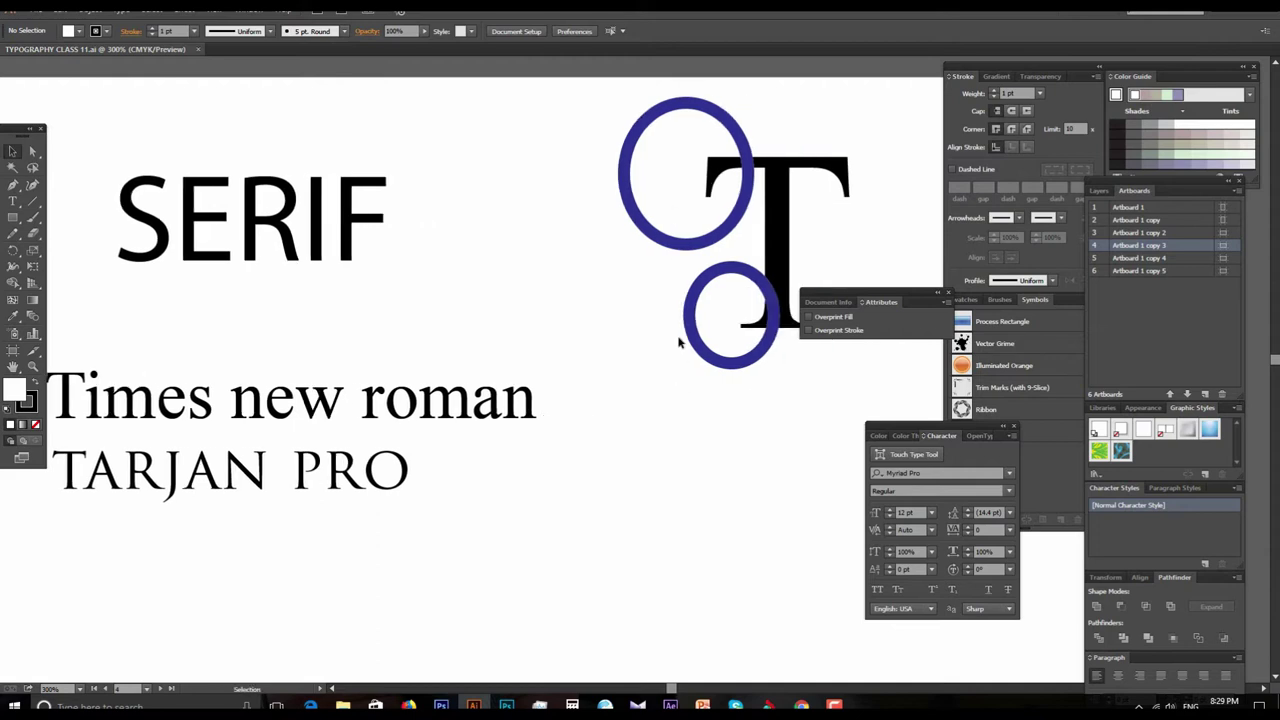
mouse_move(600, 374)
mouse_down()
mouse_move(614, 394)
mouse_move(727, 377)
mouse_up()
key(ctrl+0)
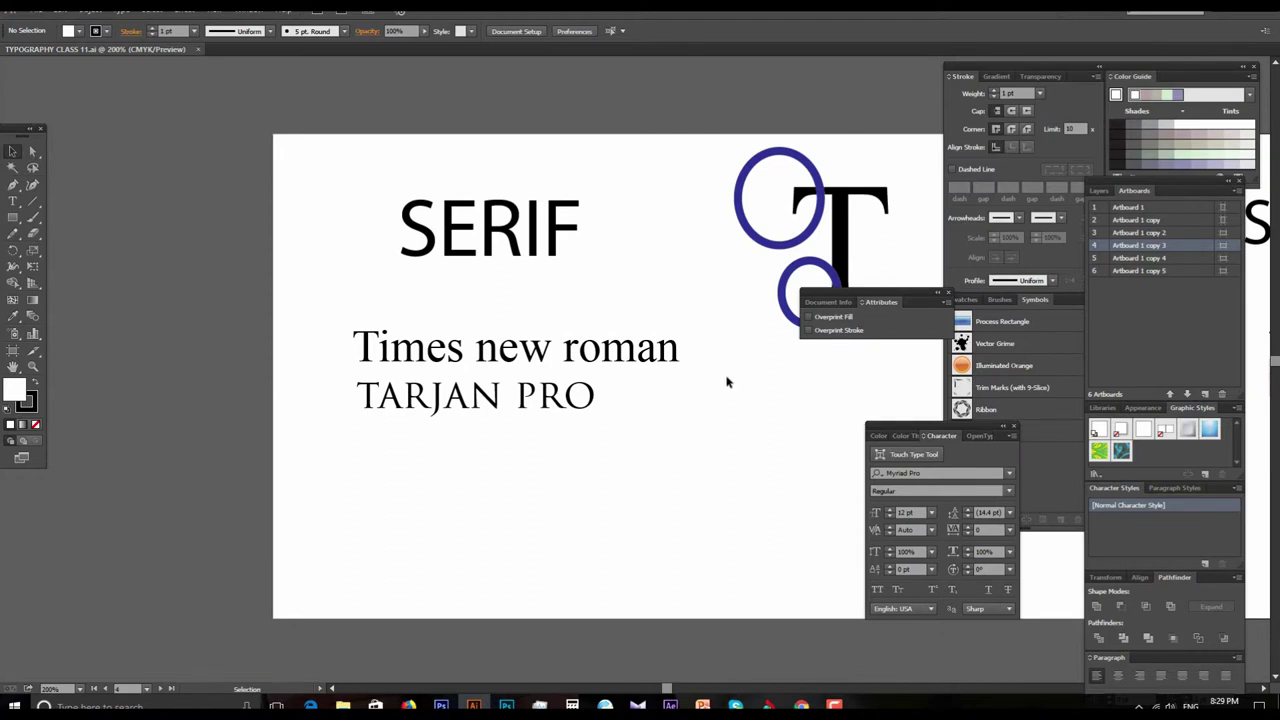
drag(643, 374, 520, 360)
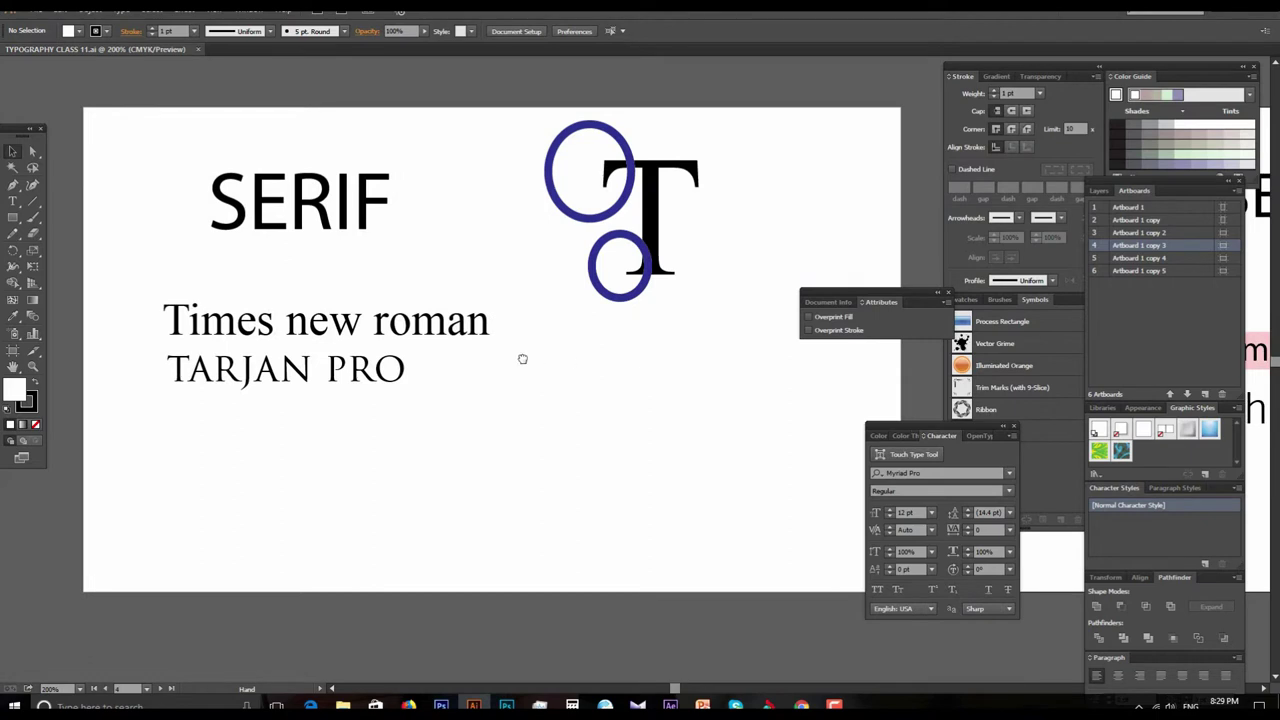
Step: Pan the canvas across to the SANS-SERIF artboard
drag(734, 364, 574, 359)
drag(776, 350, 543, 346)
drag(695, 346, 423, 347)
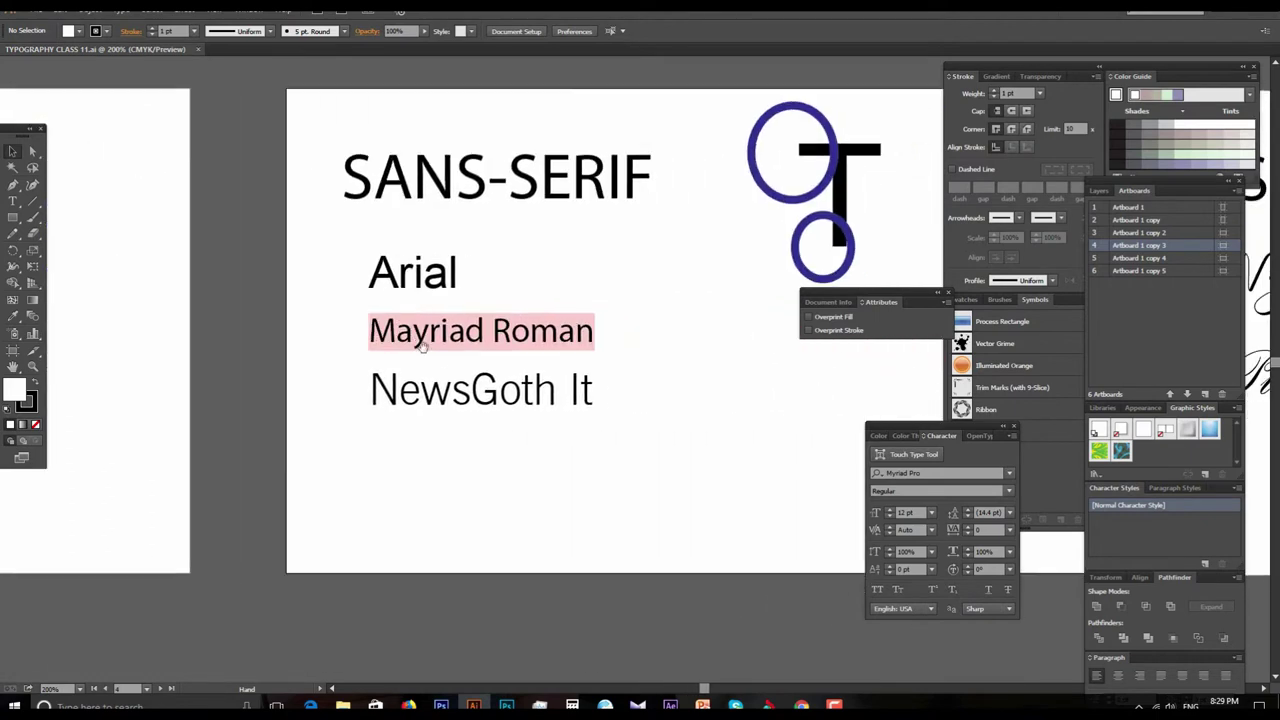
drag(609, 352, 577, 349)
Step: Zoom in on the Arial, Mayriad Roman and NewsGoth It samples
key(z)
click(615, 334)
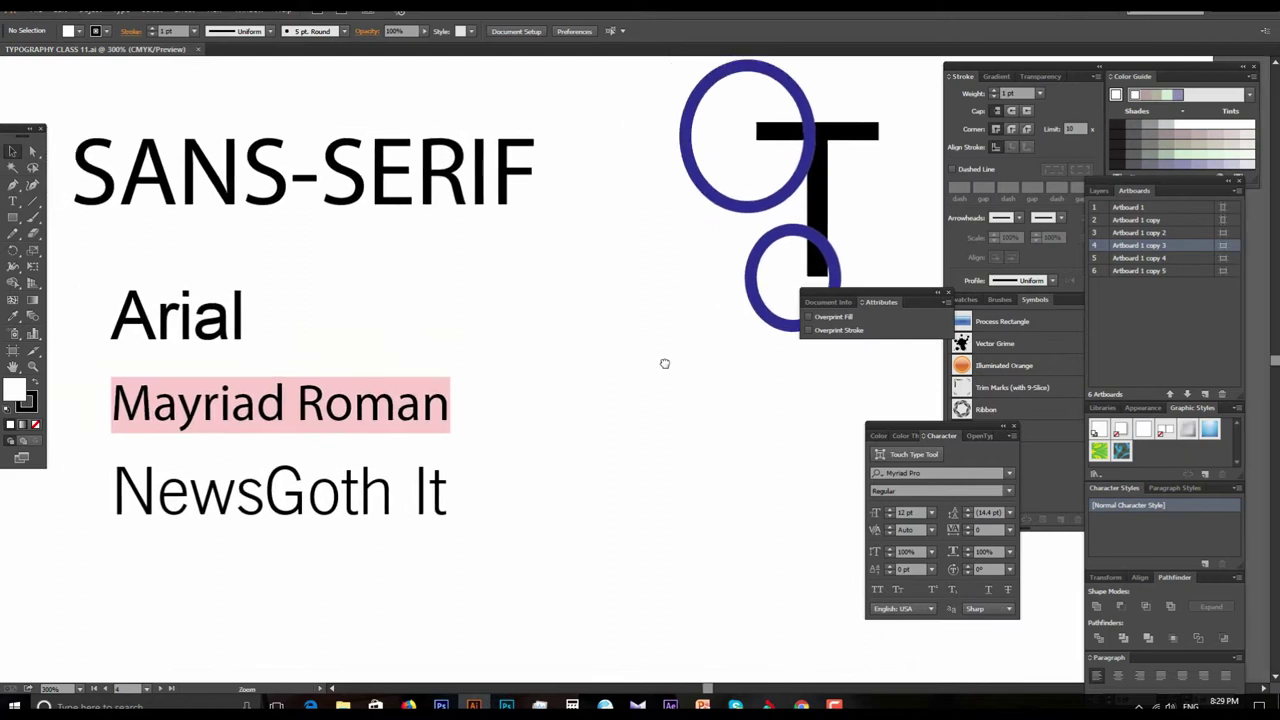
click(666, 364)
alt+click(666, 364)
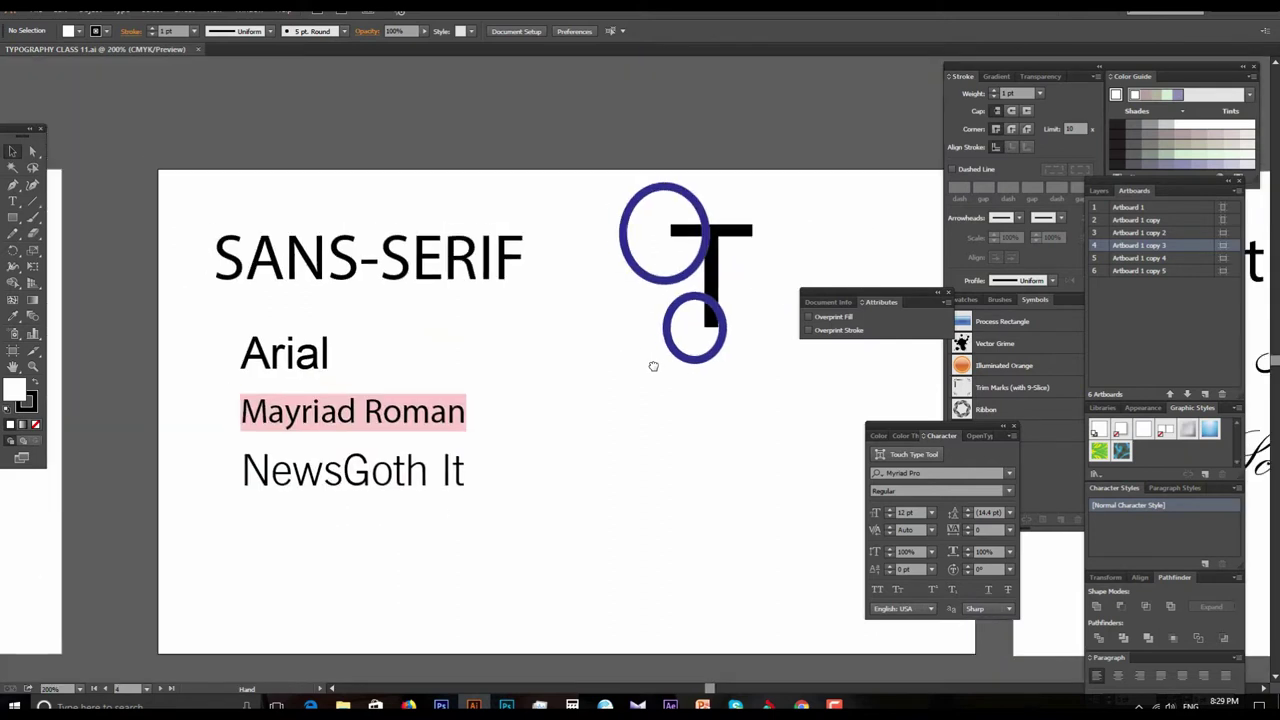
drag(650, 366, 780, 366)
key(v)
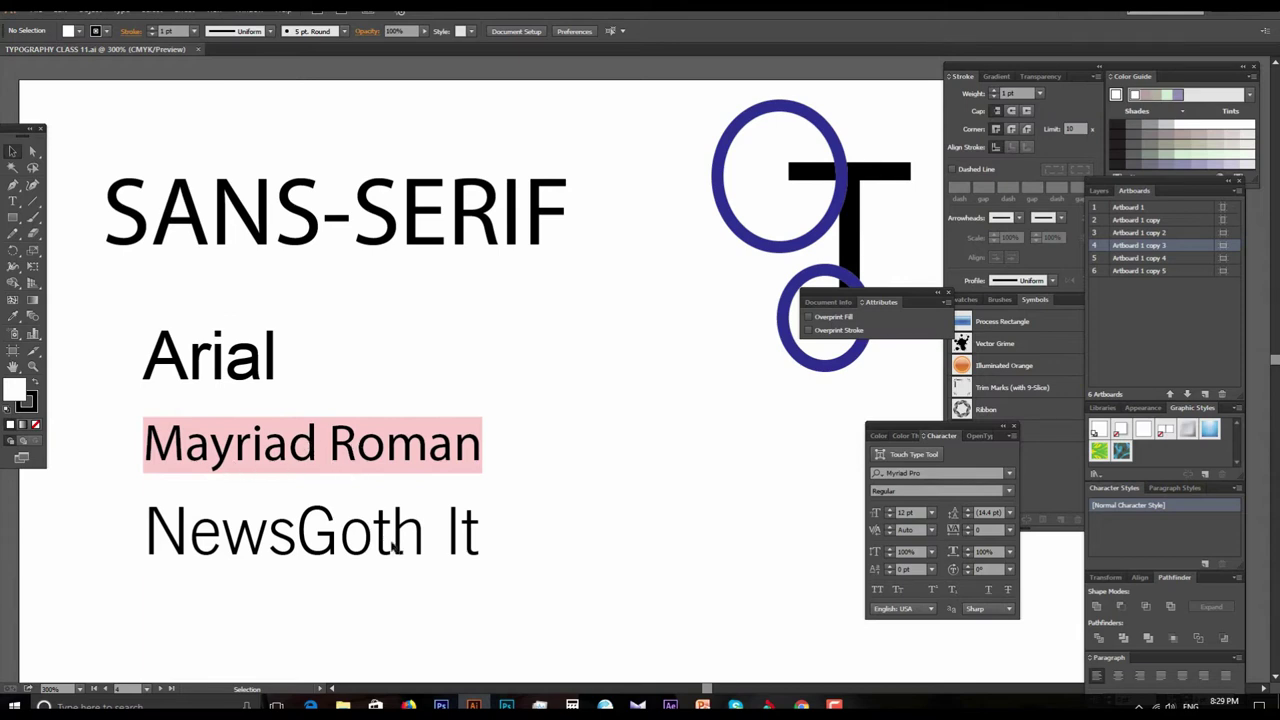
drag(620, 392, 579, 426)
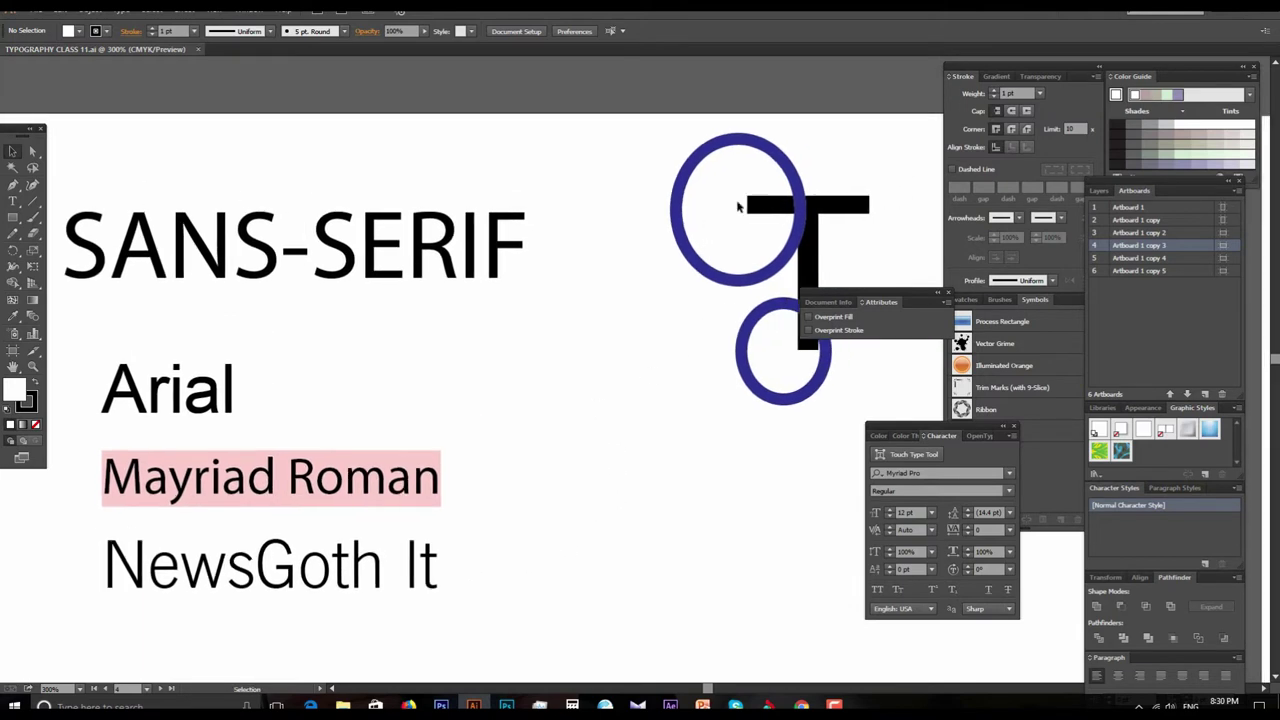
scroll(757, 208, down, 1)
Step: Navigate over to the Script artboard and zoom in on its samples
key(z)
alt+click(693, 367)
scroll(400, 345, right, 5)
drag(638, 357, 602, 379)
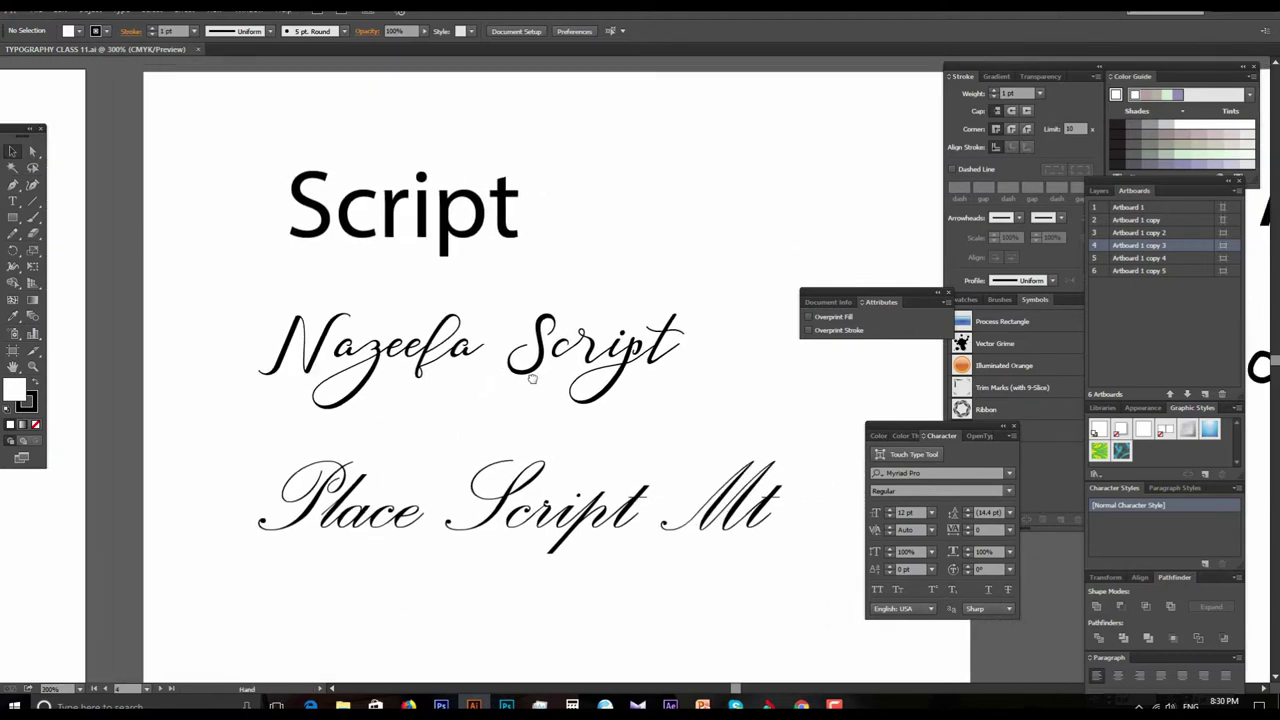
key(ctrl+plus)
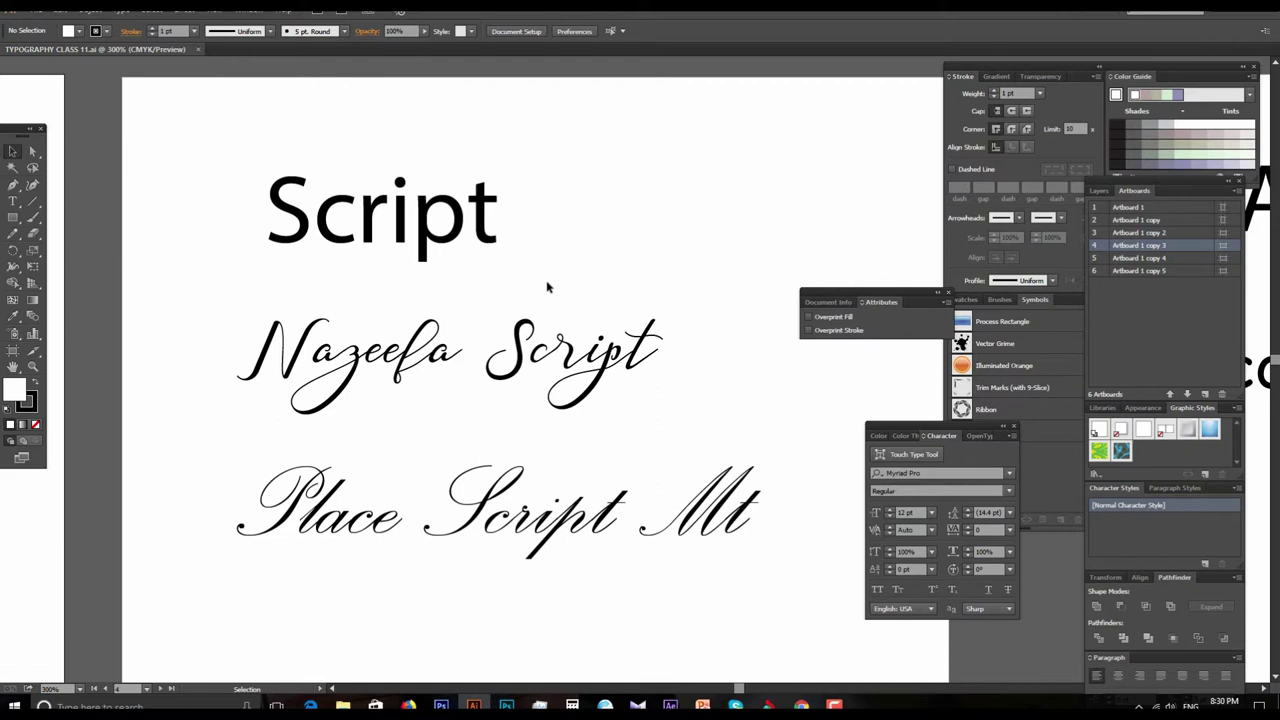
Step: Inspect the Nazeefa Script sample at 28.29 pt, then zoom out to the whole artboard
click(620, 362)
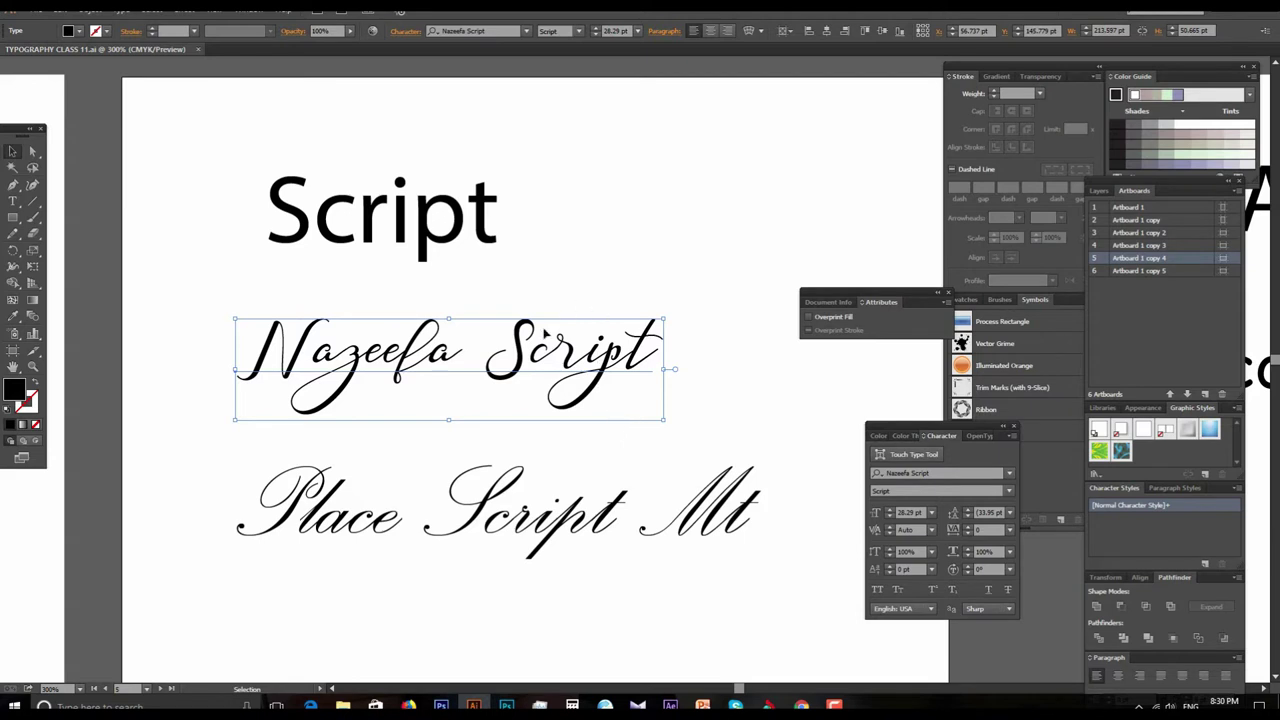
drag(545, 434, 585, 431)
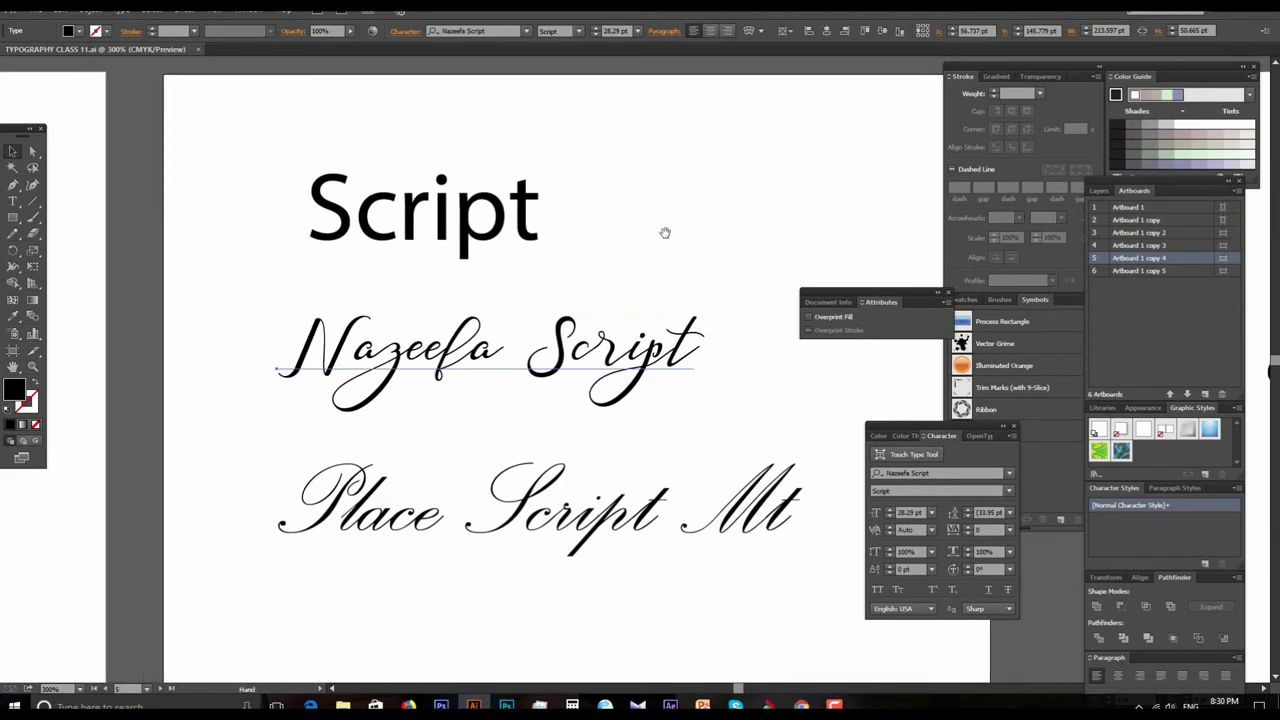
click(623, 300)
drag(623, 300, 606, 306)
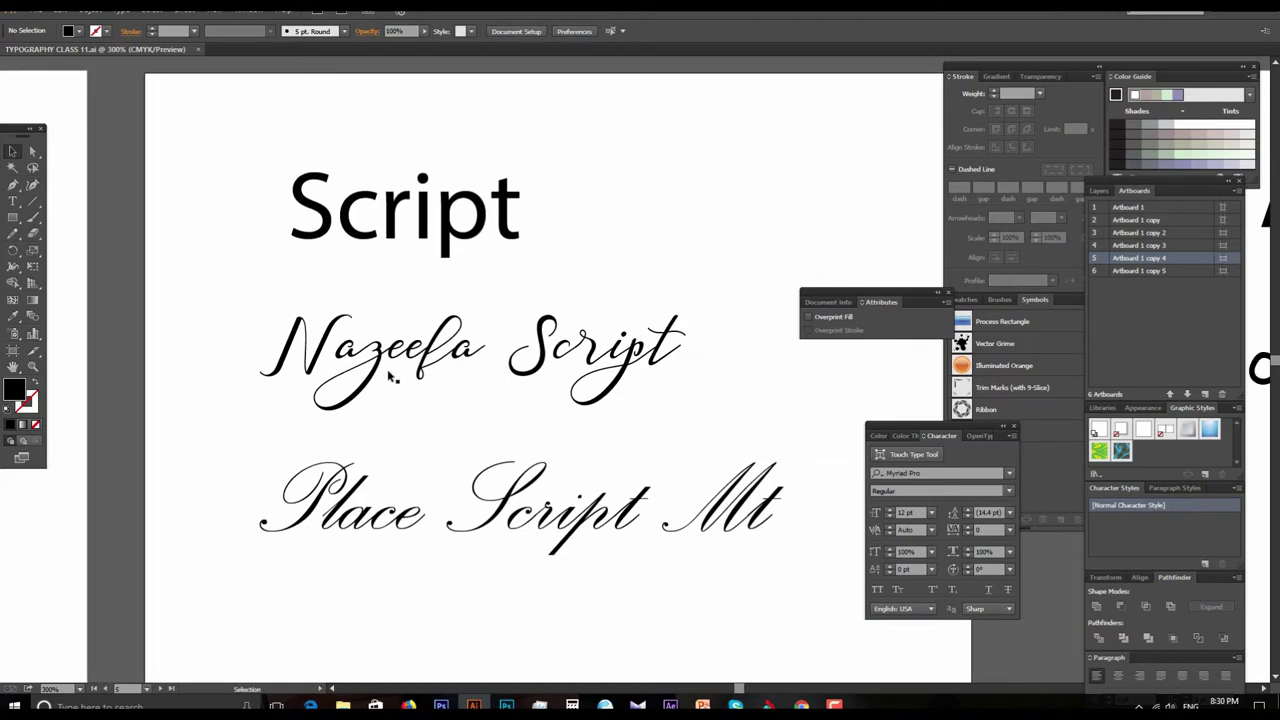
click(478, 339)
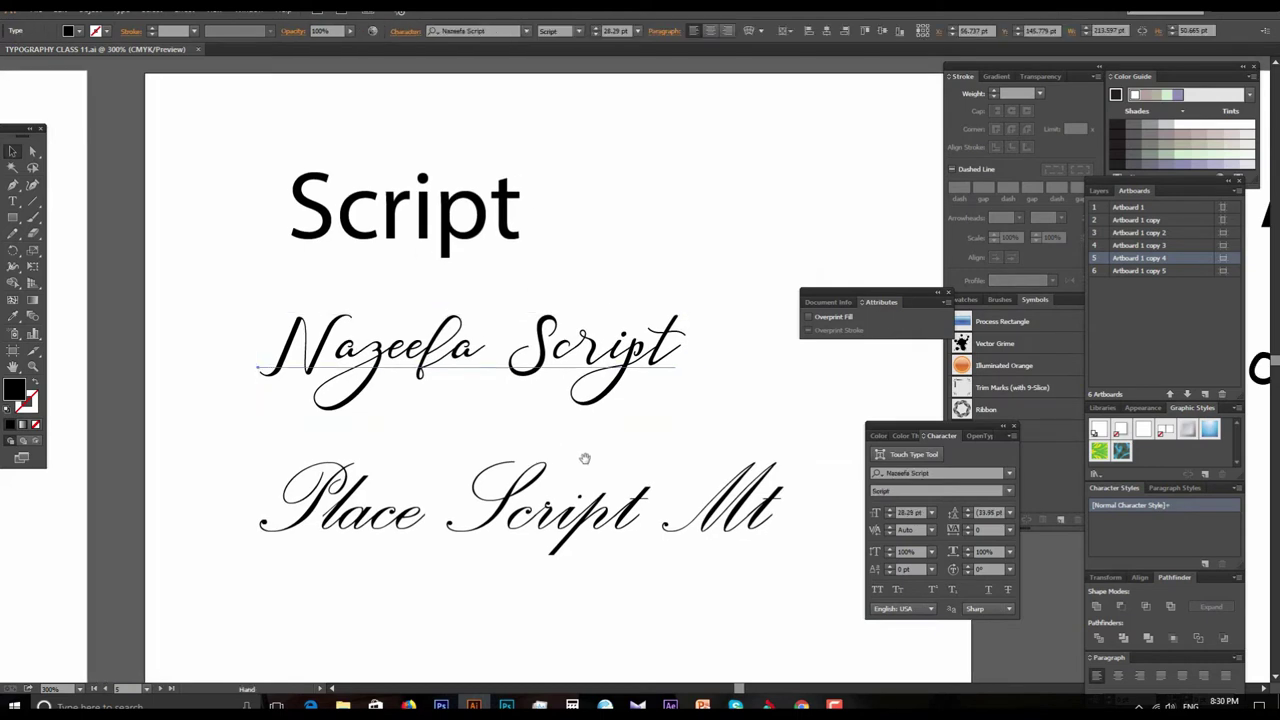
drag(585, 460, 560, 438)
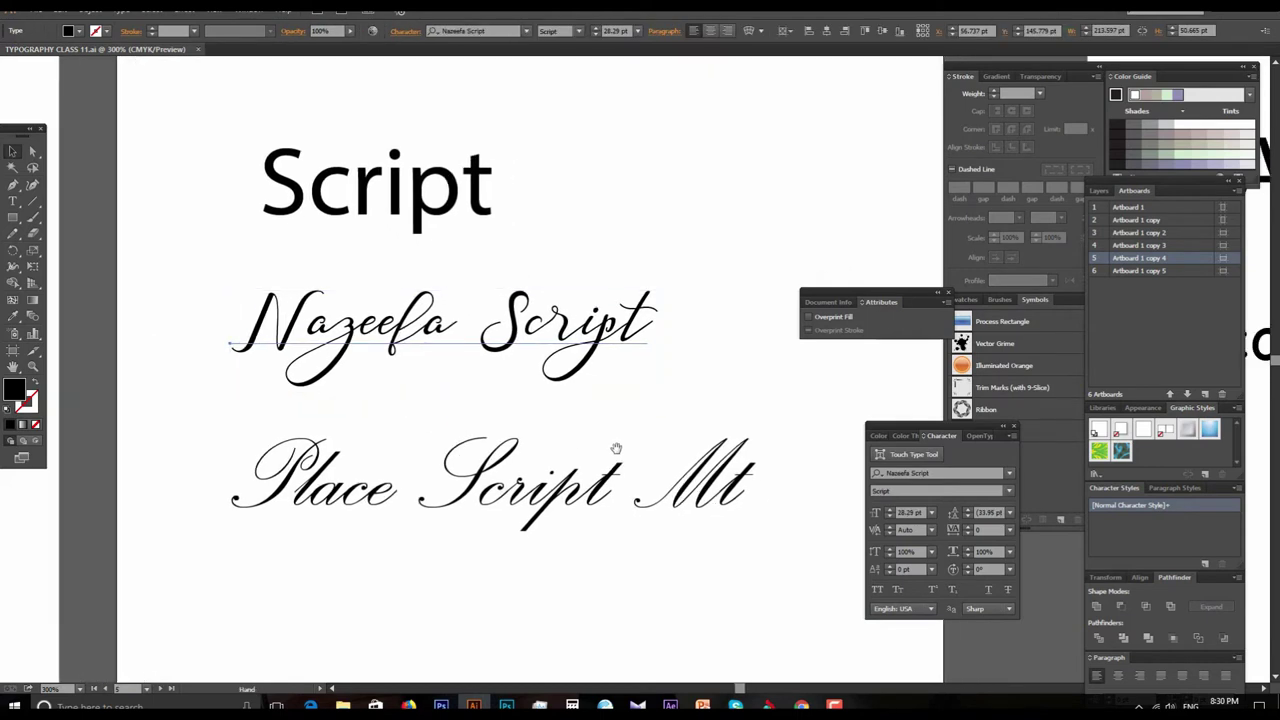
key(ctrl+minus)
scroll(640, 410, right, 2)
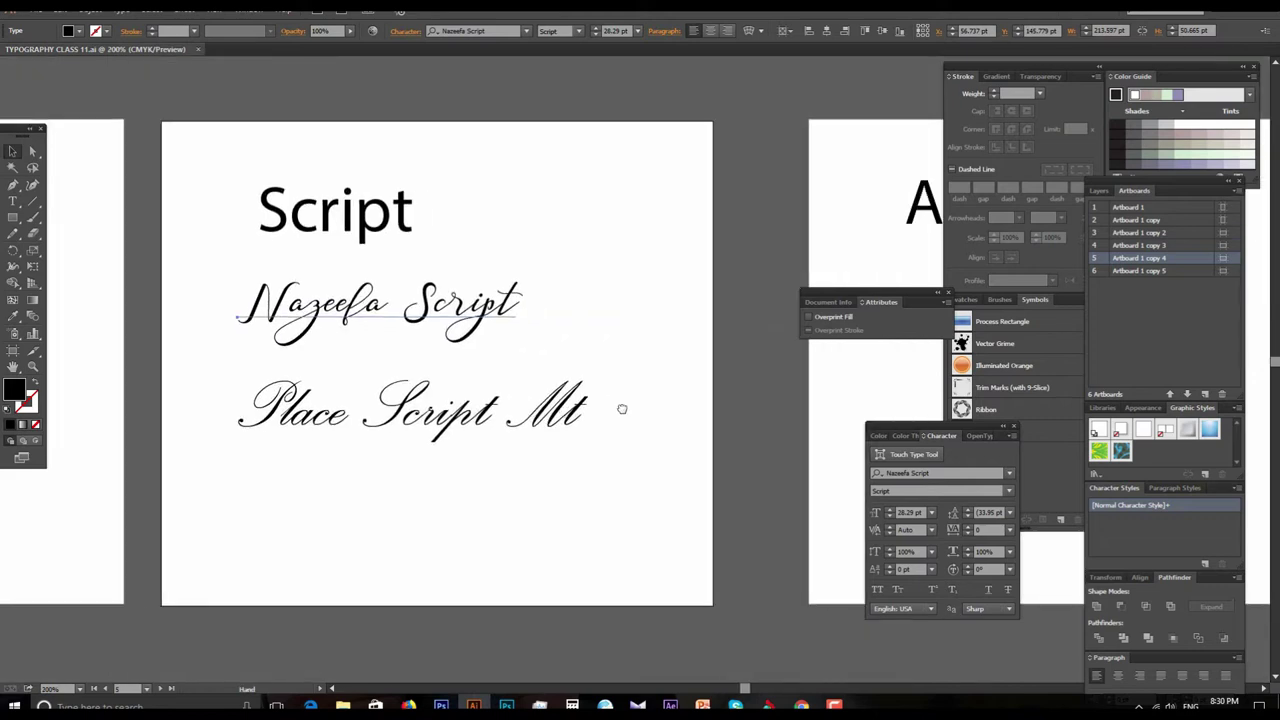
Step: Scroll right to the Avoid to use artboard and zoom in on the comic sans text
scroll(640, 395, right, 3)
scroll(560, 392, right, 2)
scroll(511, 394, right, 2)
scroll(511, 394, right, 2)
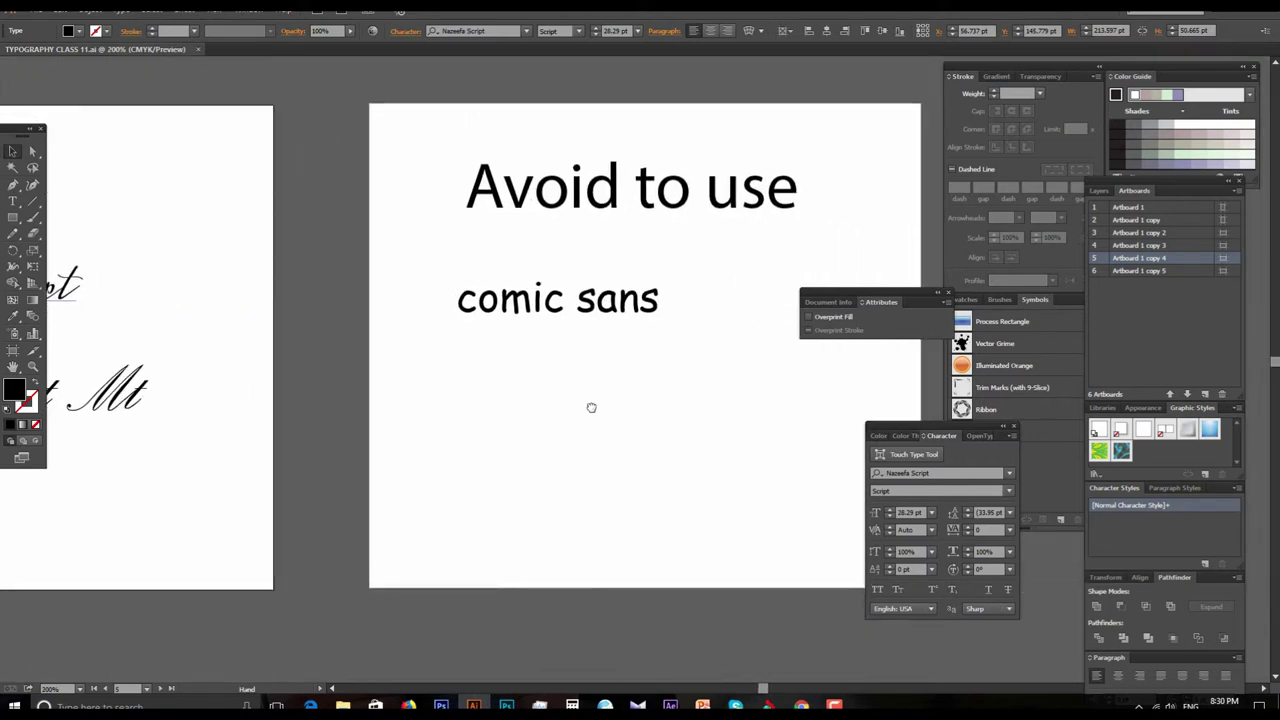
scroll(648, 426, right, 2)
ctrl+click(651, 390)
ctrl+alt+click(652, 395)
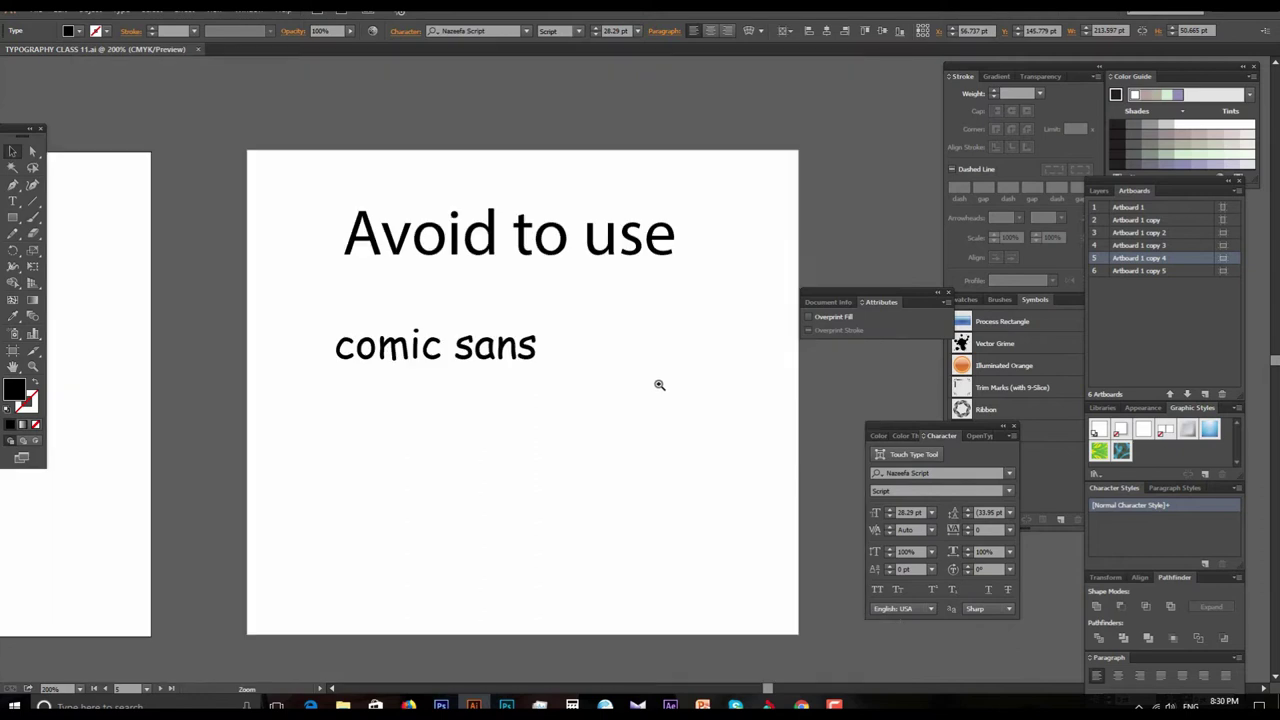
ctrl+click(643, 397)
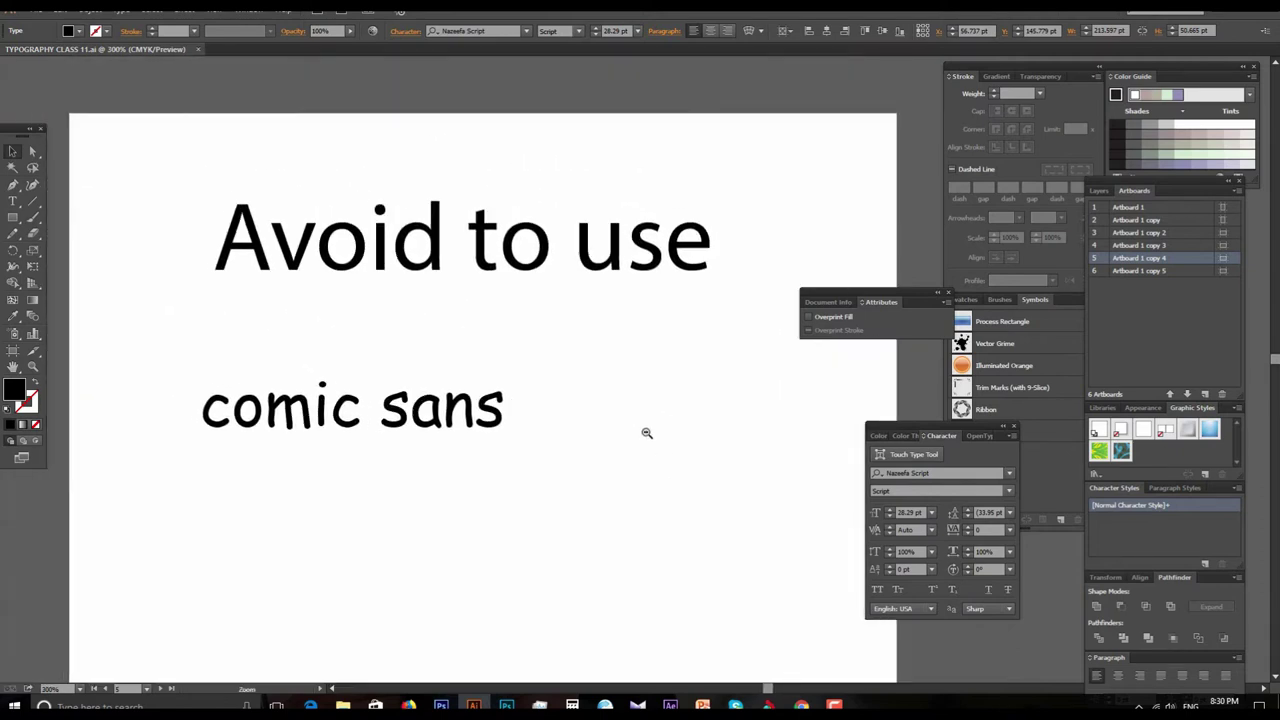
ctrl+alt+click(653, 425)
ctrl+click(632, 408)
Step: Examine the comic sans text more closely, then recenter the Avoid to use artboard
drag(634, 407, 672, 466)
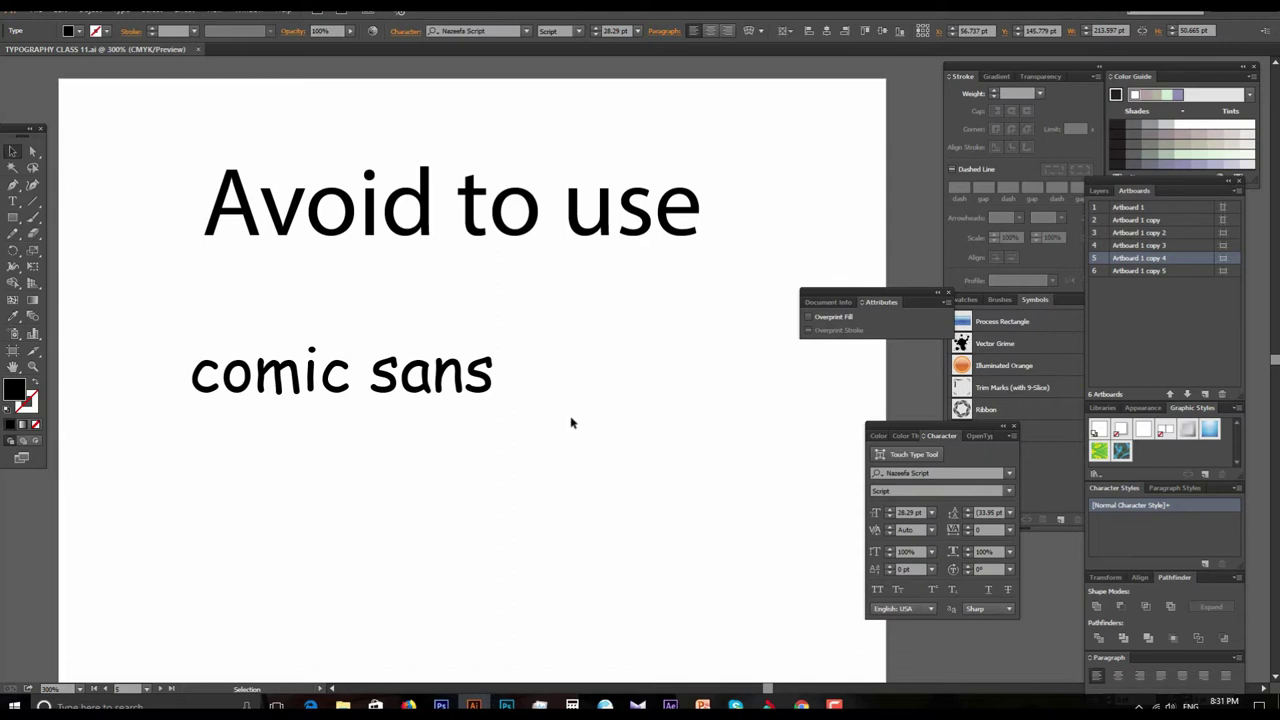
drag(566, 440, 603, 431)
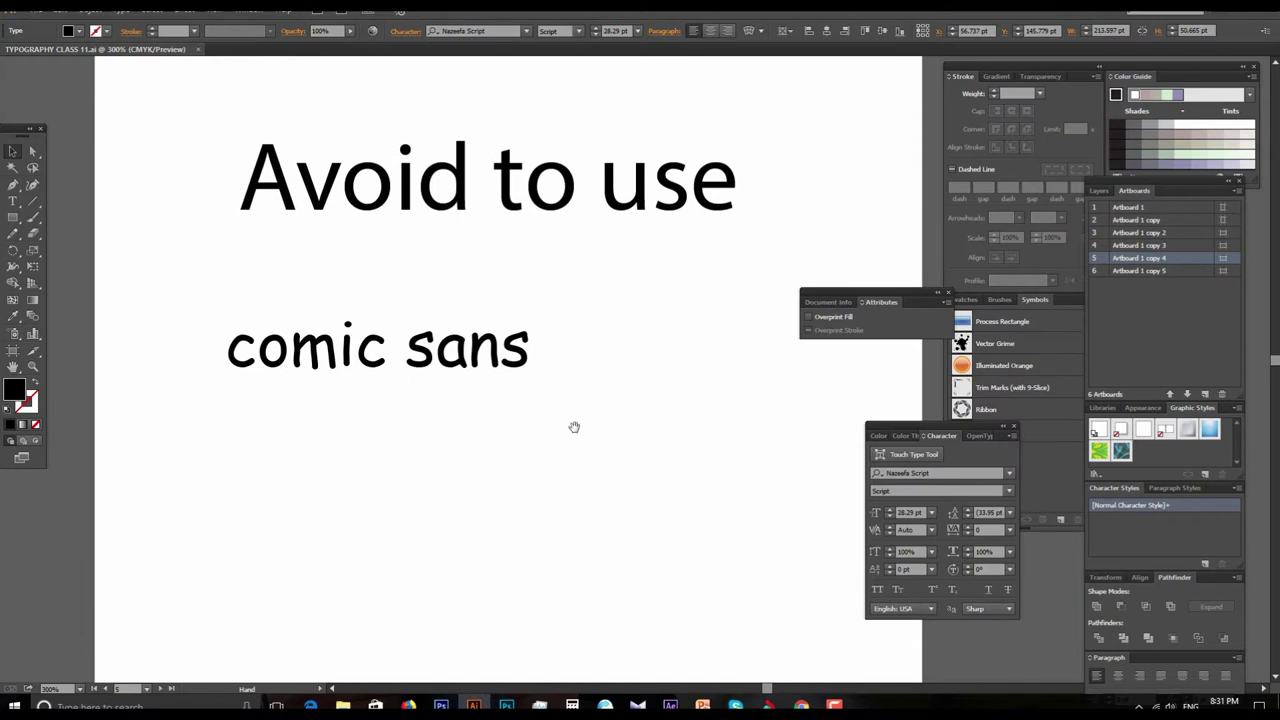
key(ctrl+plus)
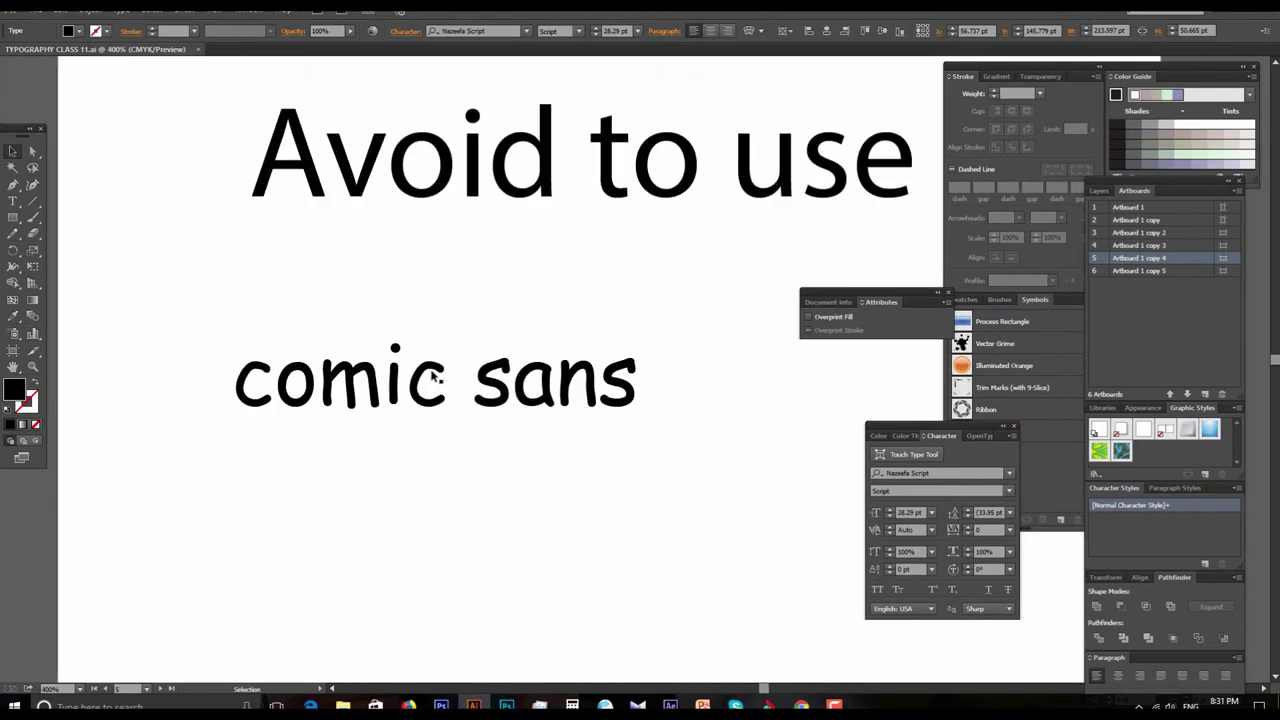
key(ctrl+minus)
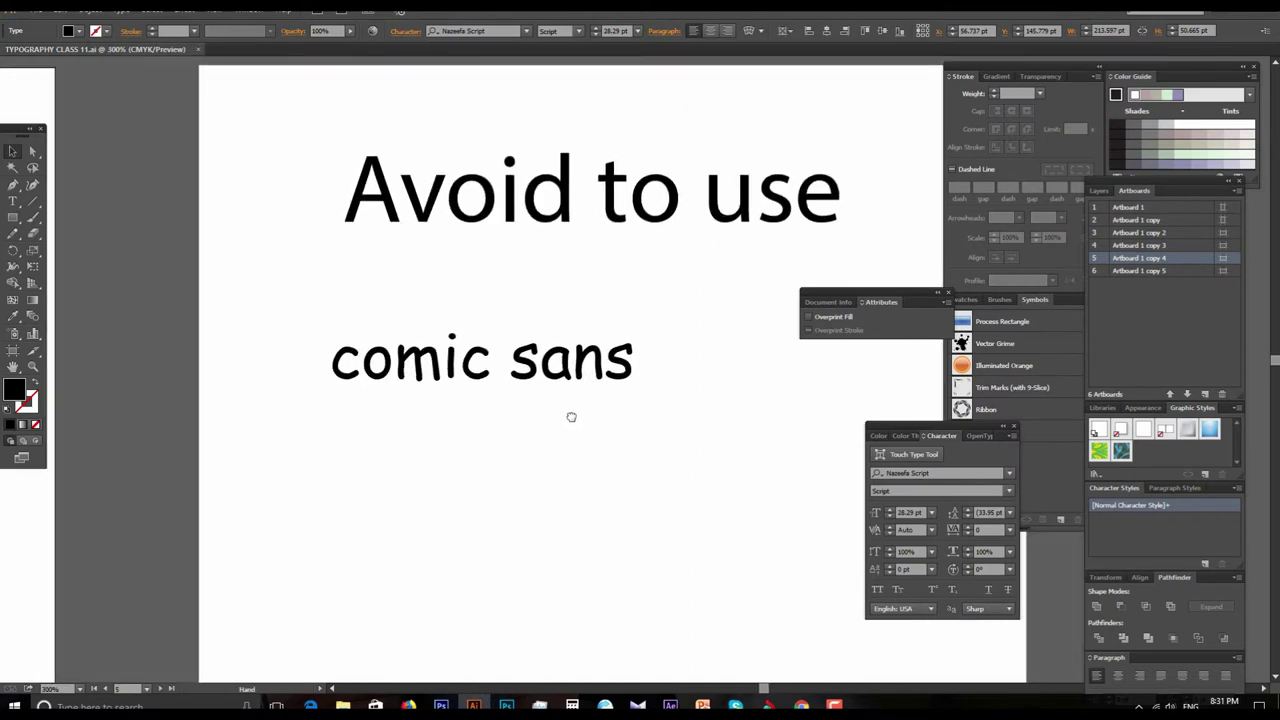
drag(571, 417, 488, 437)
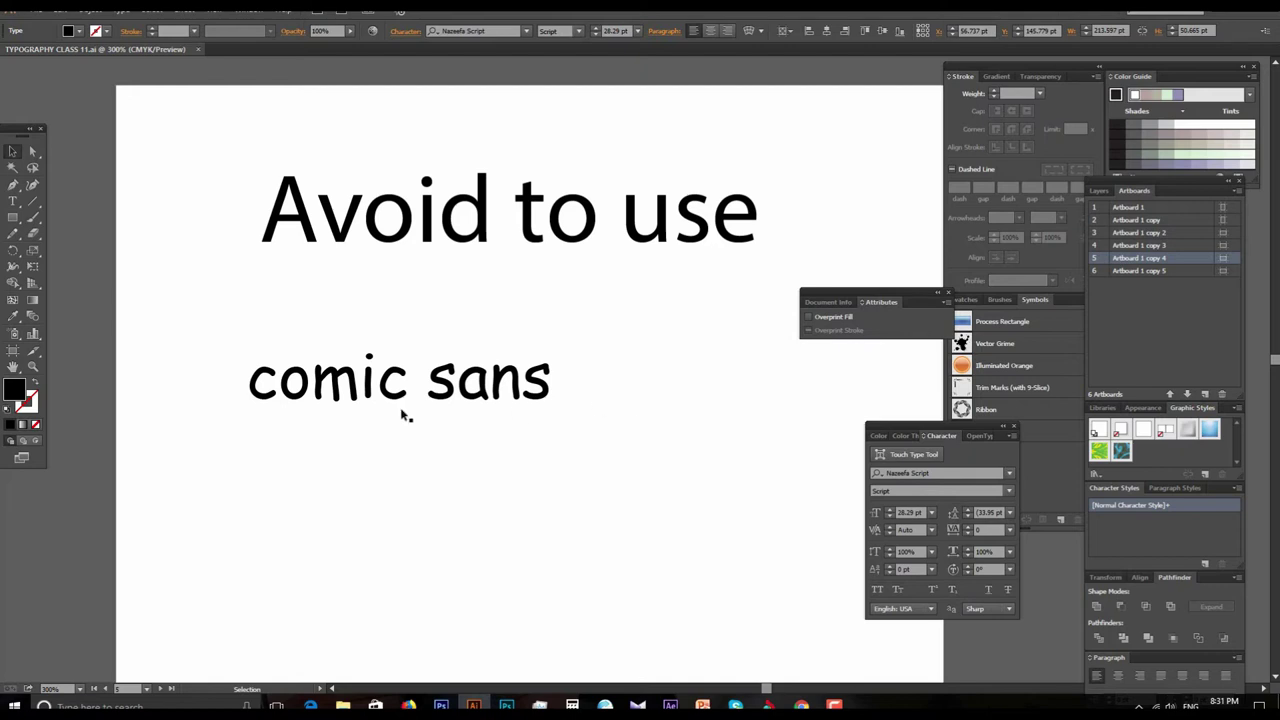
Step: Zoom out to an overview of the SERIF, SANS-SERIF, Script and Avoid to use artboards
key(space)
drag(672, 414, 664, 412)
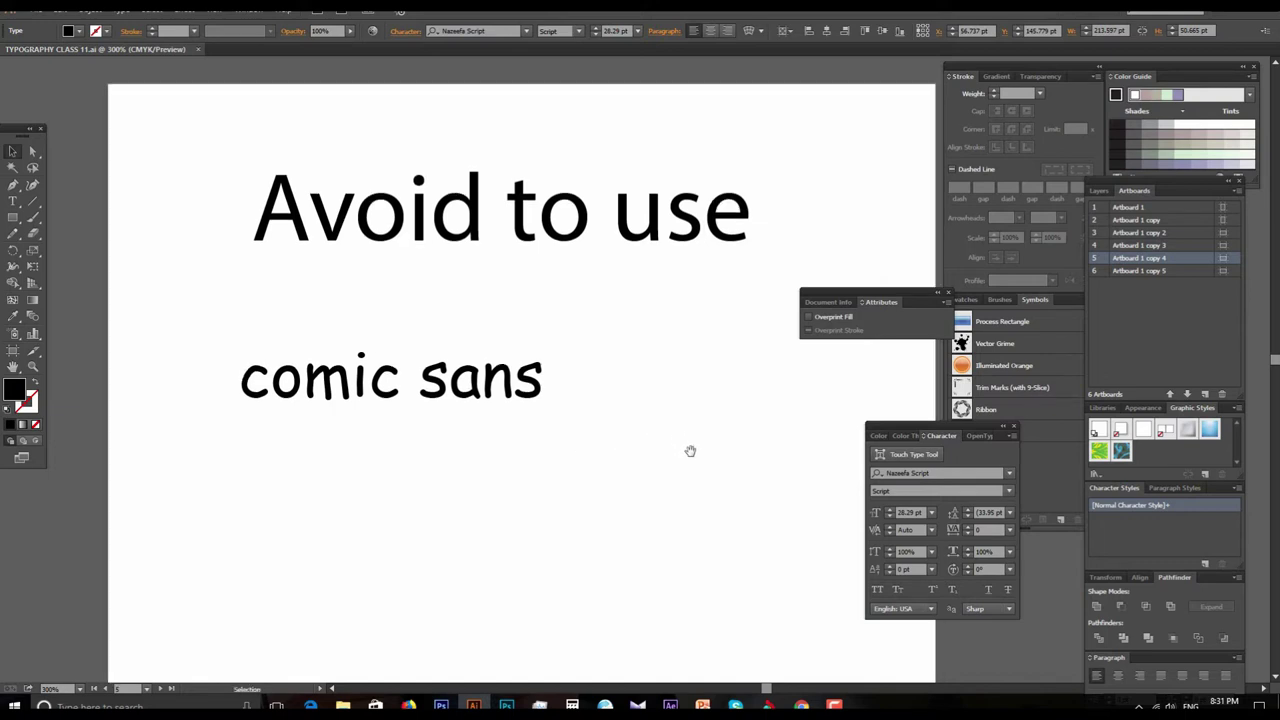
drag(617, 429, 651, 443)
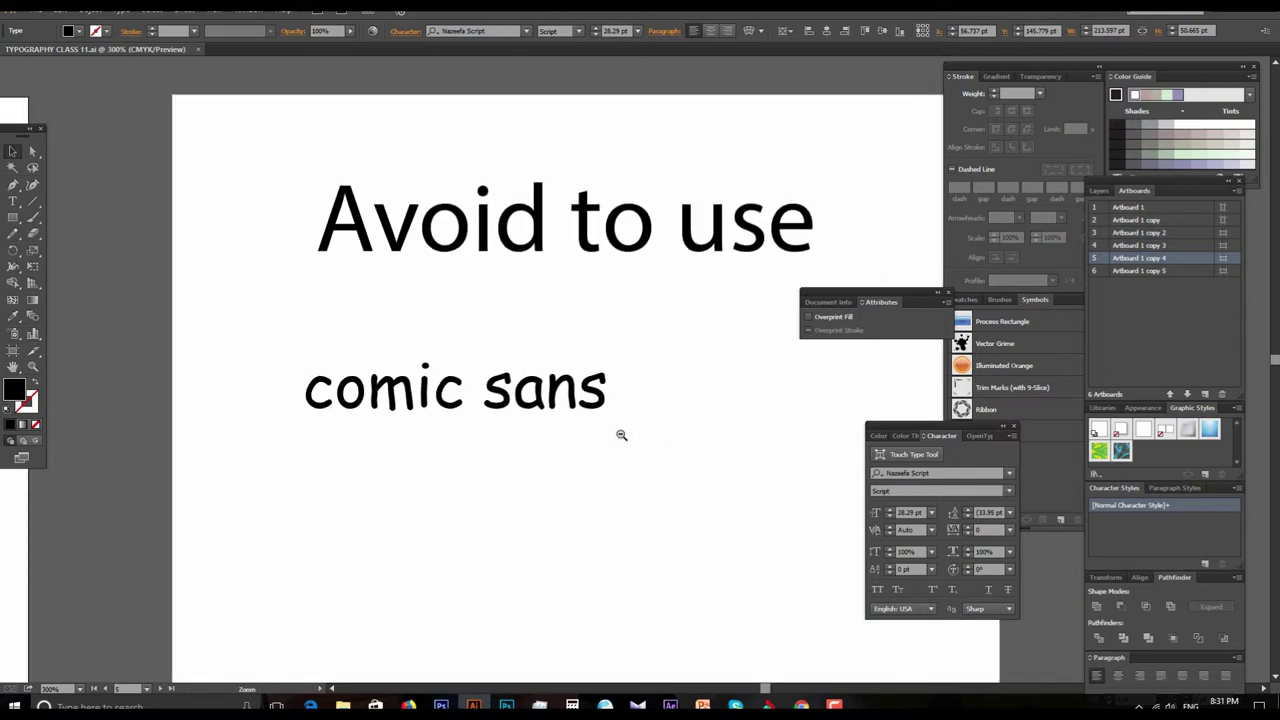
alt+click(613, 428)
mouse_move(528, 434)
mouse_down()
mouse_move(594, 454)
mouse_move(677, 440)
mouse_up()
alt+click(677, 440)
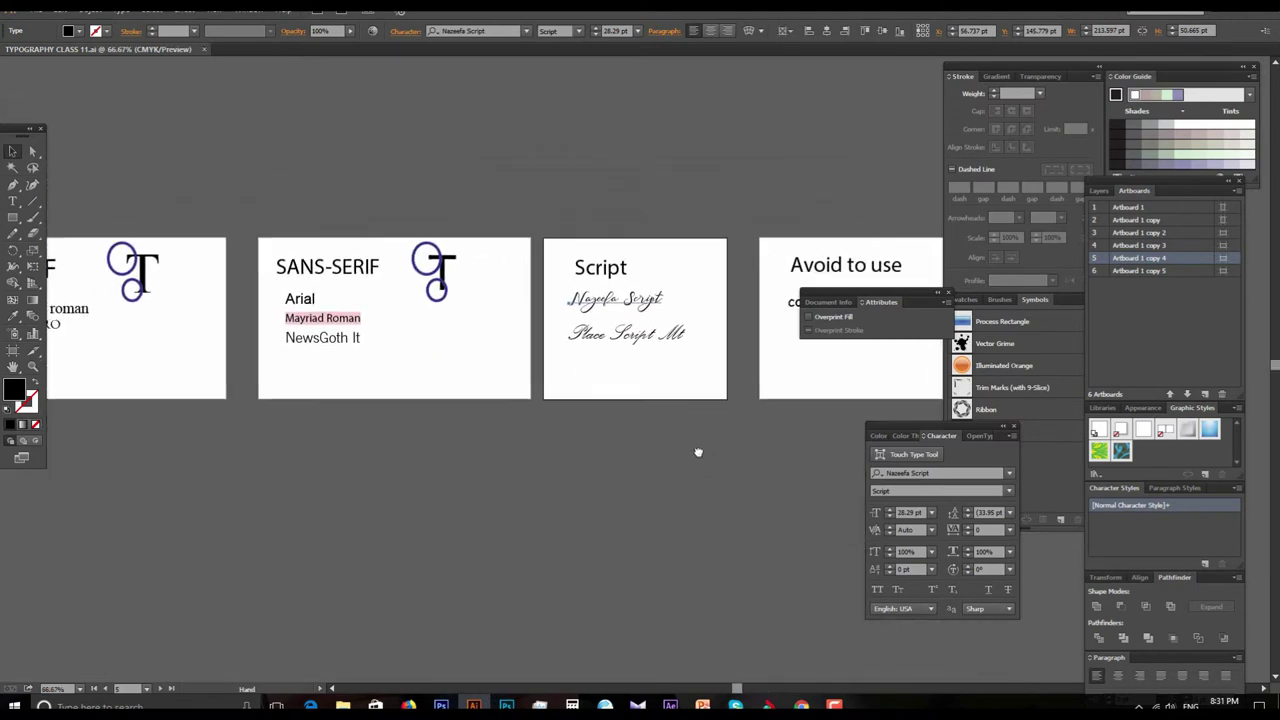
drag(649, 429, 681, 420)
key(v)
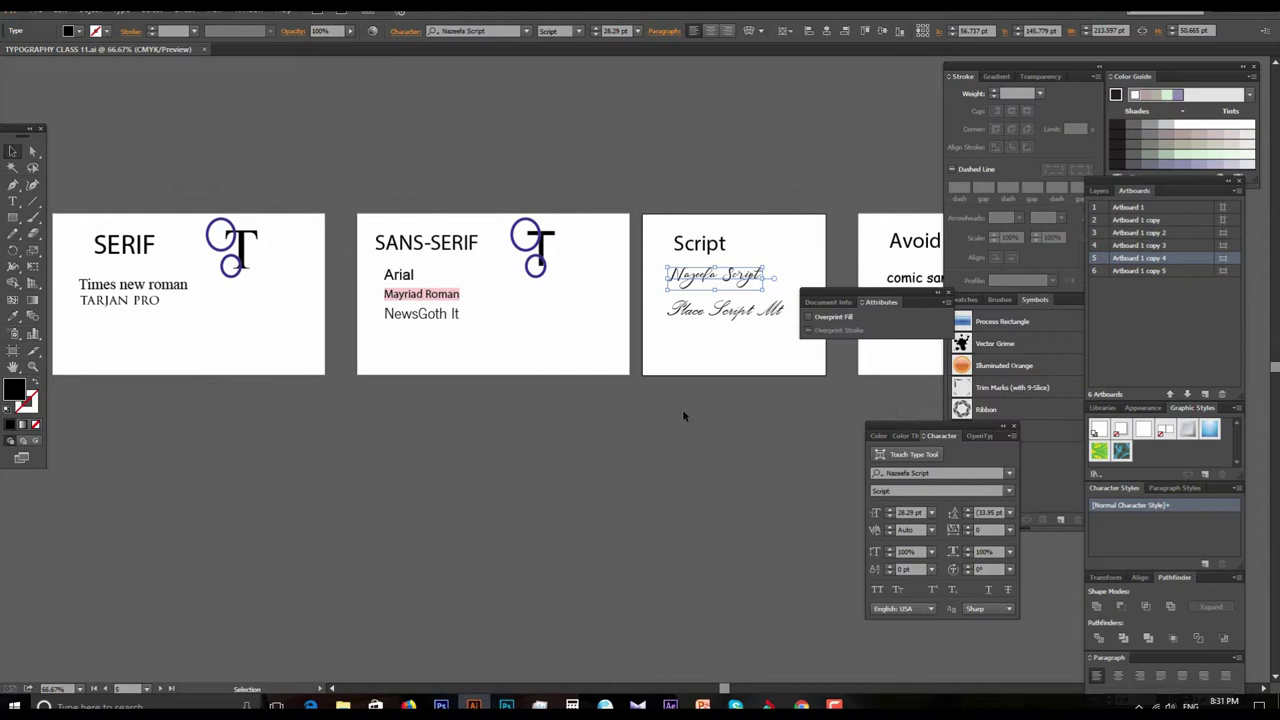
Step: Deselect the text and move to the Paul Valery artboard, zoomed in
click(708, 399)
mouse_move(696, 433)
mouse_down()
mouse_move(500, 423)
mouse_move(204, 368)
mouse_up()
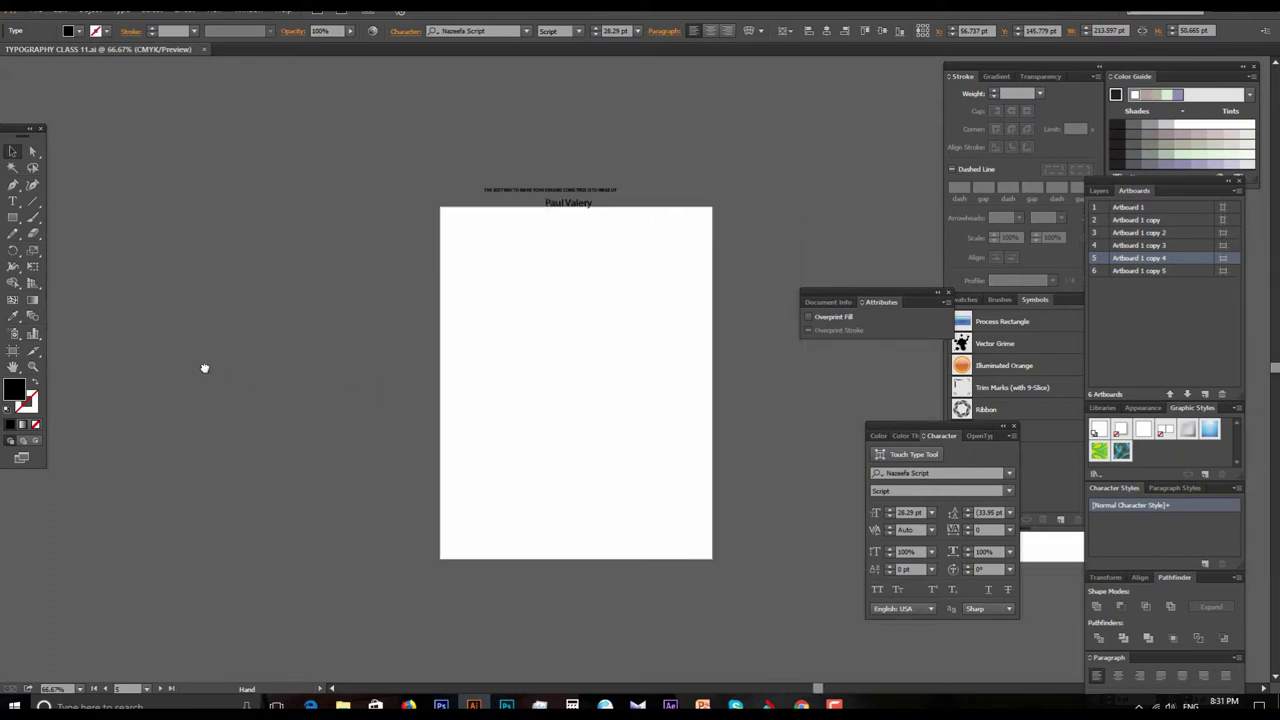
ctrl+click(600, 372)
drag(500, 421, 497, 448)
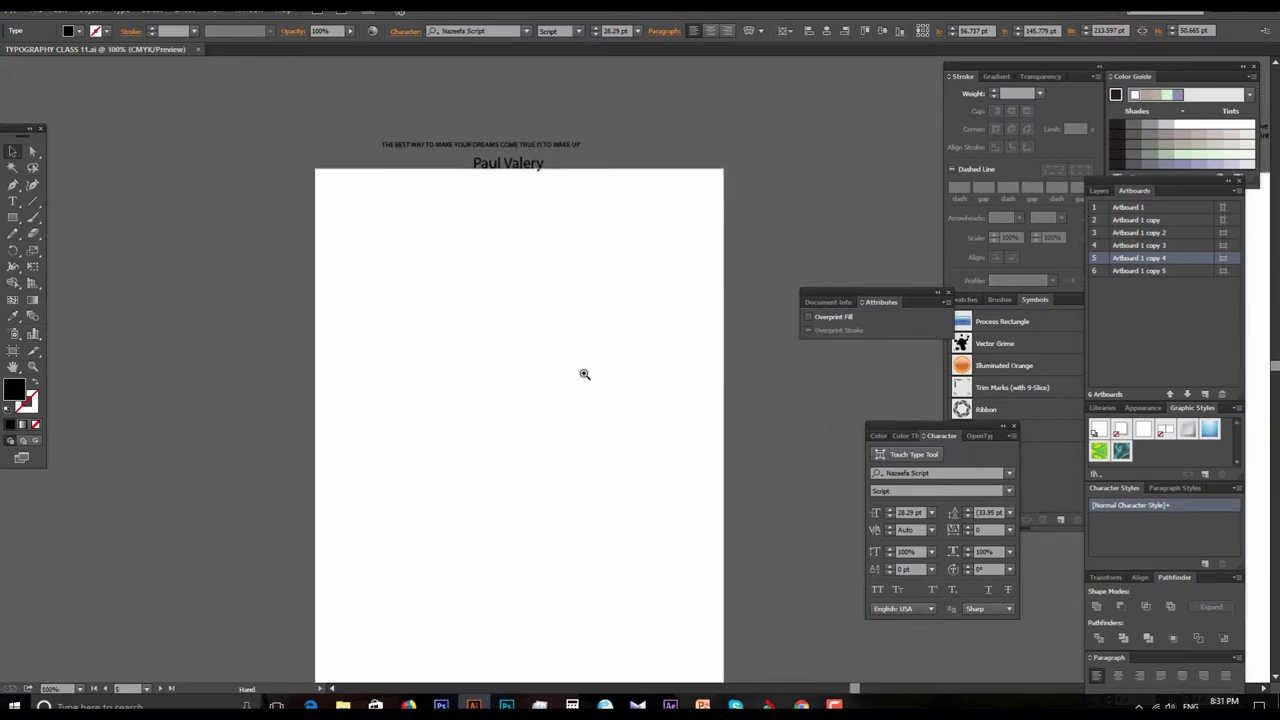
Step: Frame the blank Artboard 1 and select it with the Artboard tool
scroll(610, 319, up, 1)
scroll(634, 354, down, 2)
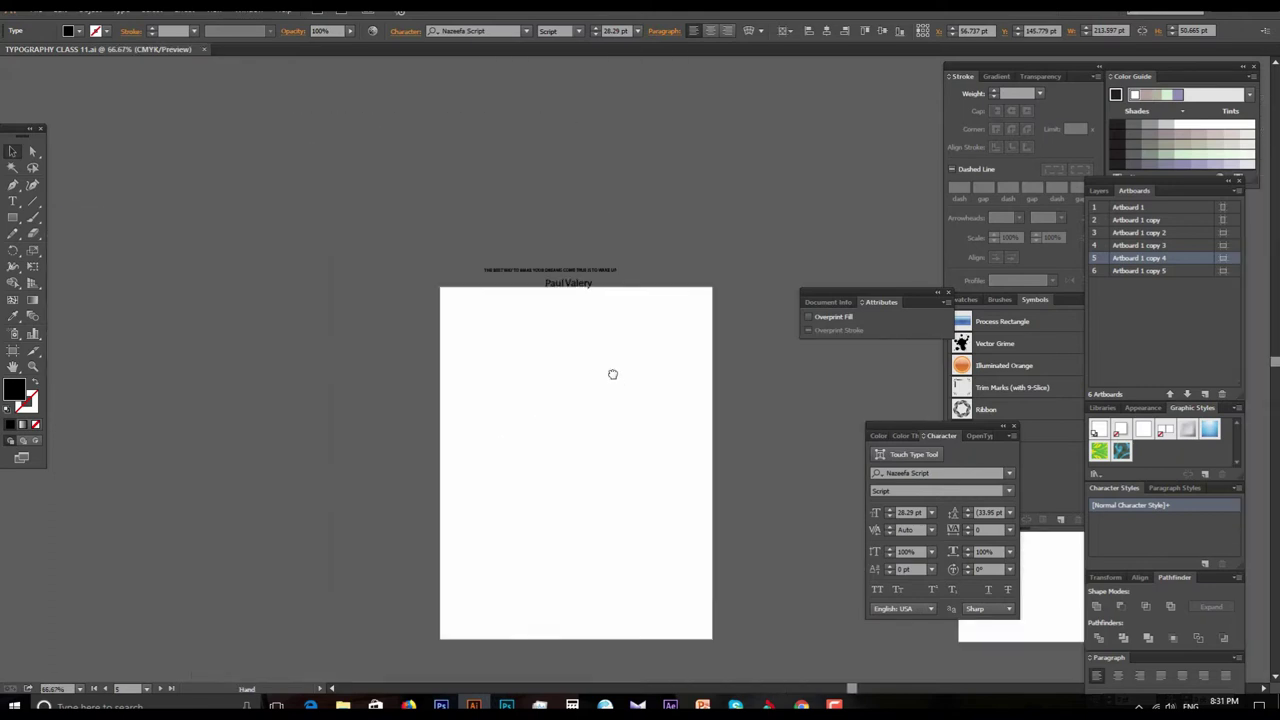
scroll(597, 366, up, 1)
scroll(619, 306, down, 2)
drag(626, 277, 635, 286)
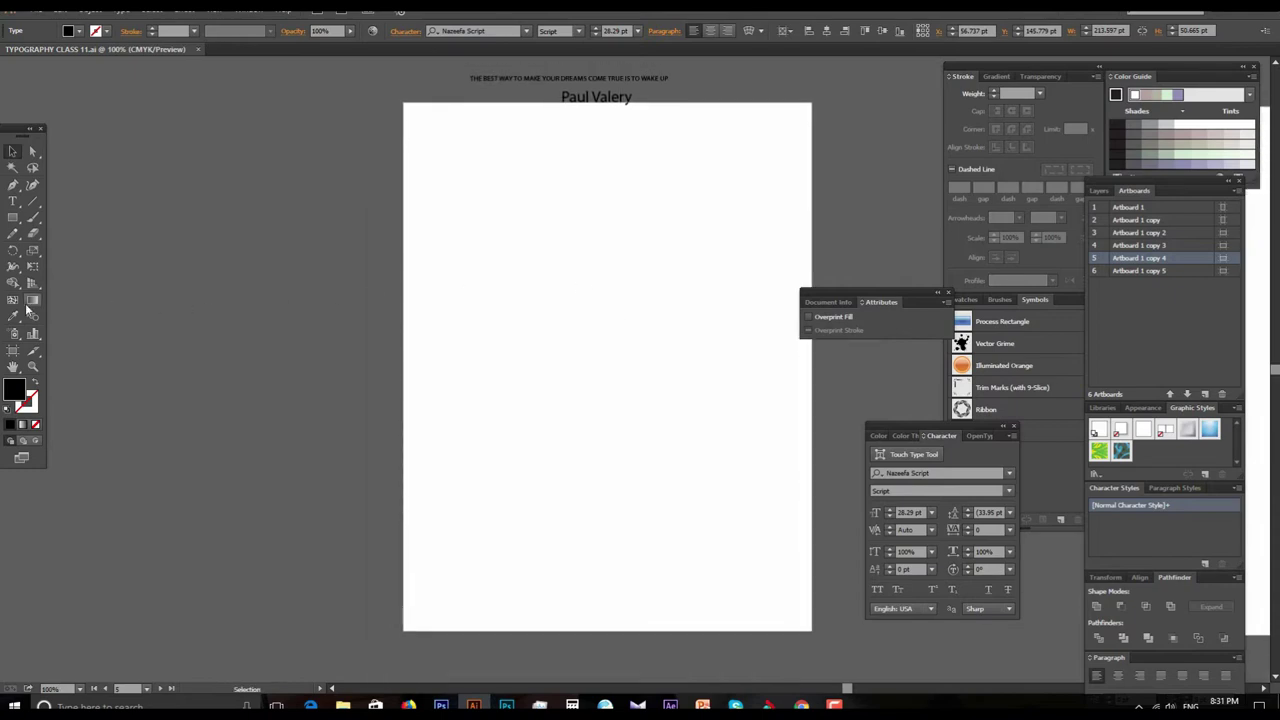
click(12, 350)
click(479, 328)
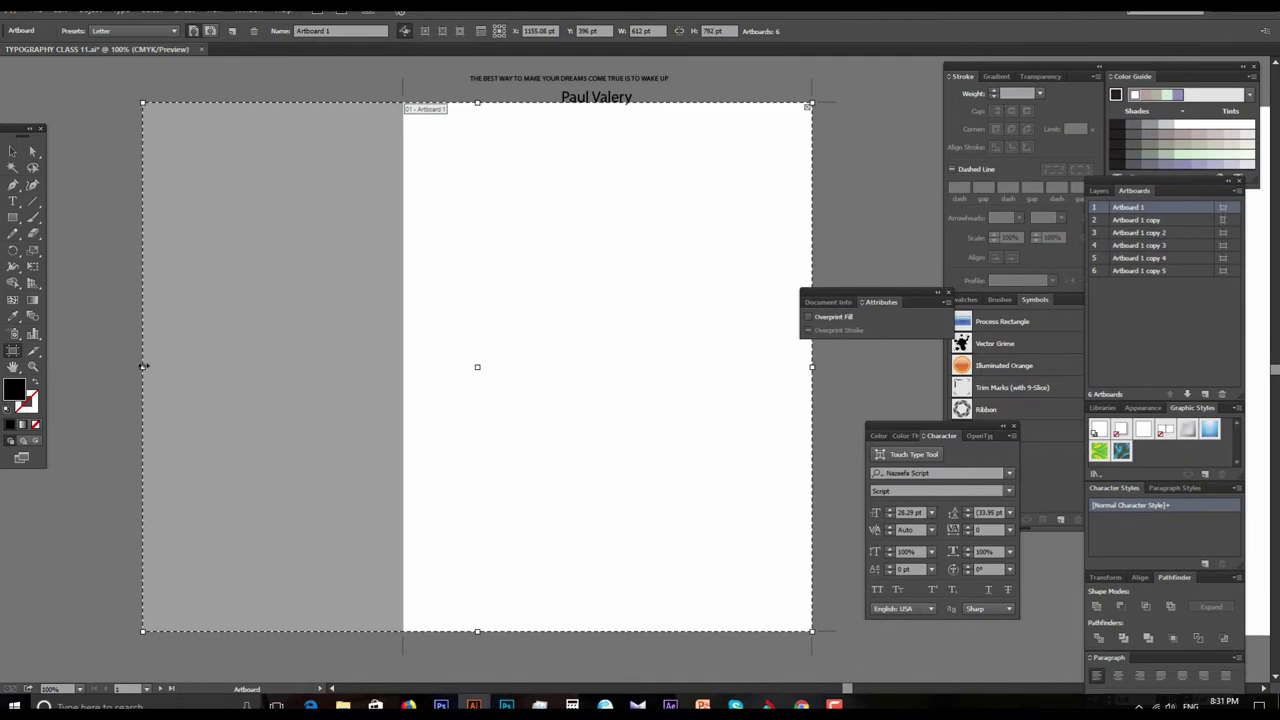
Step: Widen Artboard 1 leftward to 1002 pt and check the layout
drag(403, 369, 143, 367)
click(12, 151)
drag(469, 306, 457, 371)
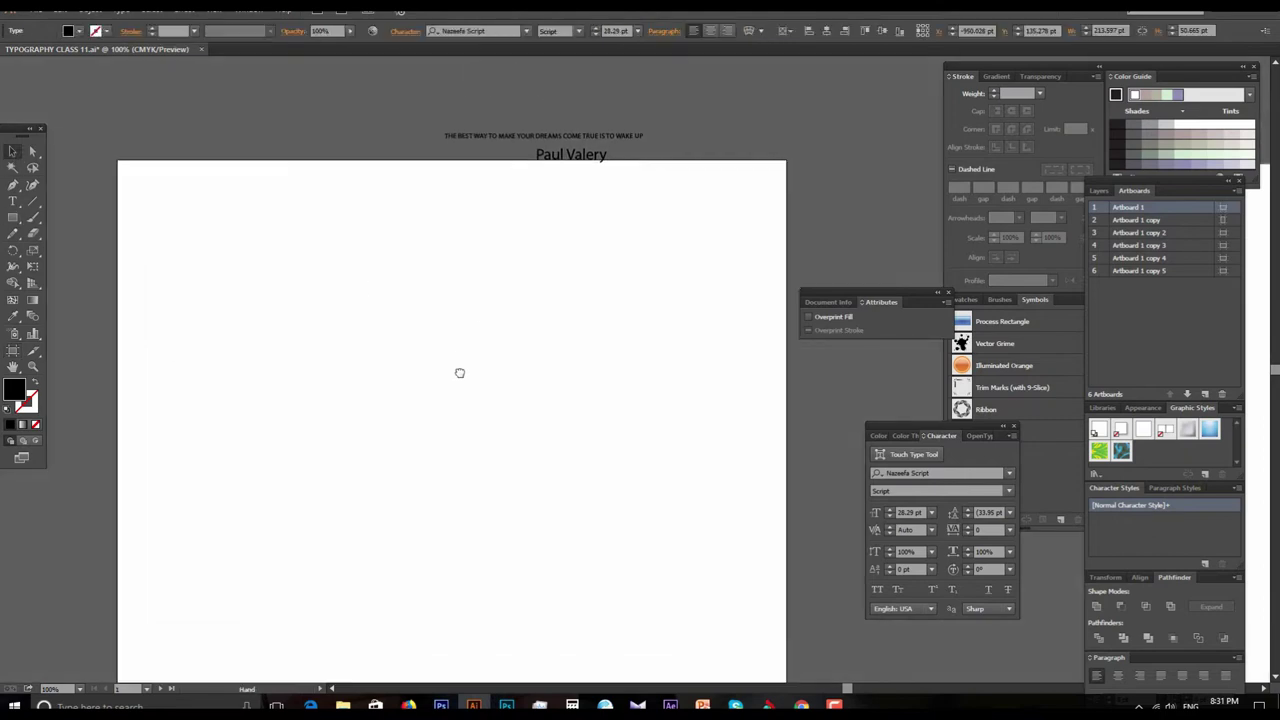
click(616, 265)
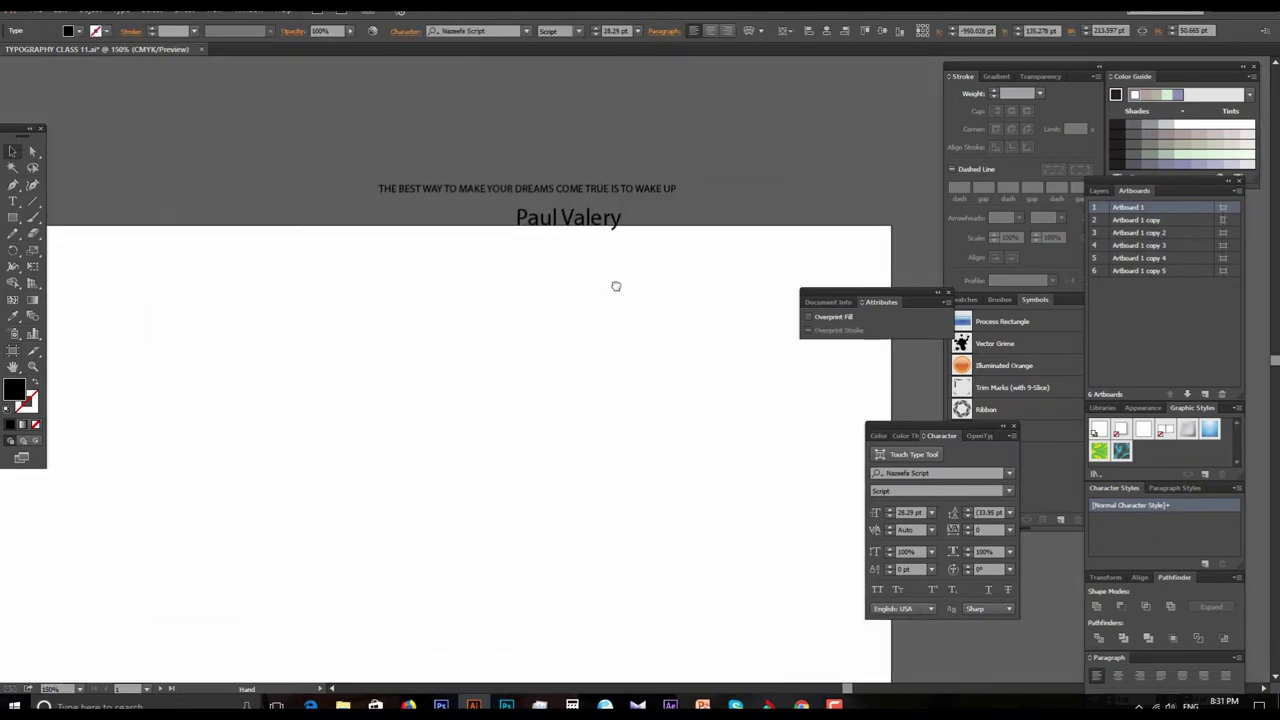
alt+click(625, 431)
click(614, 389)
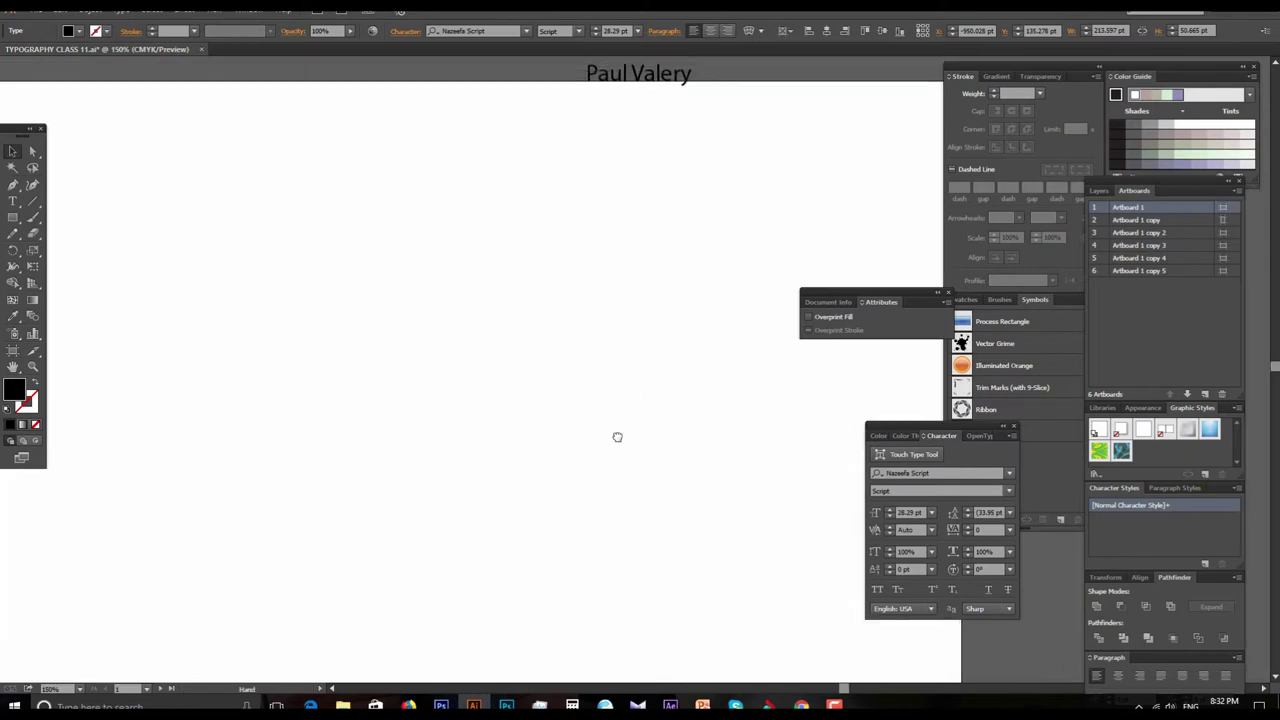
alt+click(614, 427)
Step: Move the quote and Paul Valery credit together down to the artboard centre
drag(608, 177, 785, 232)
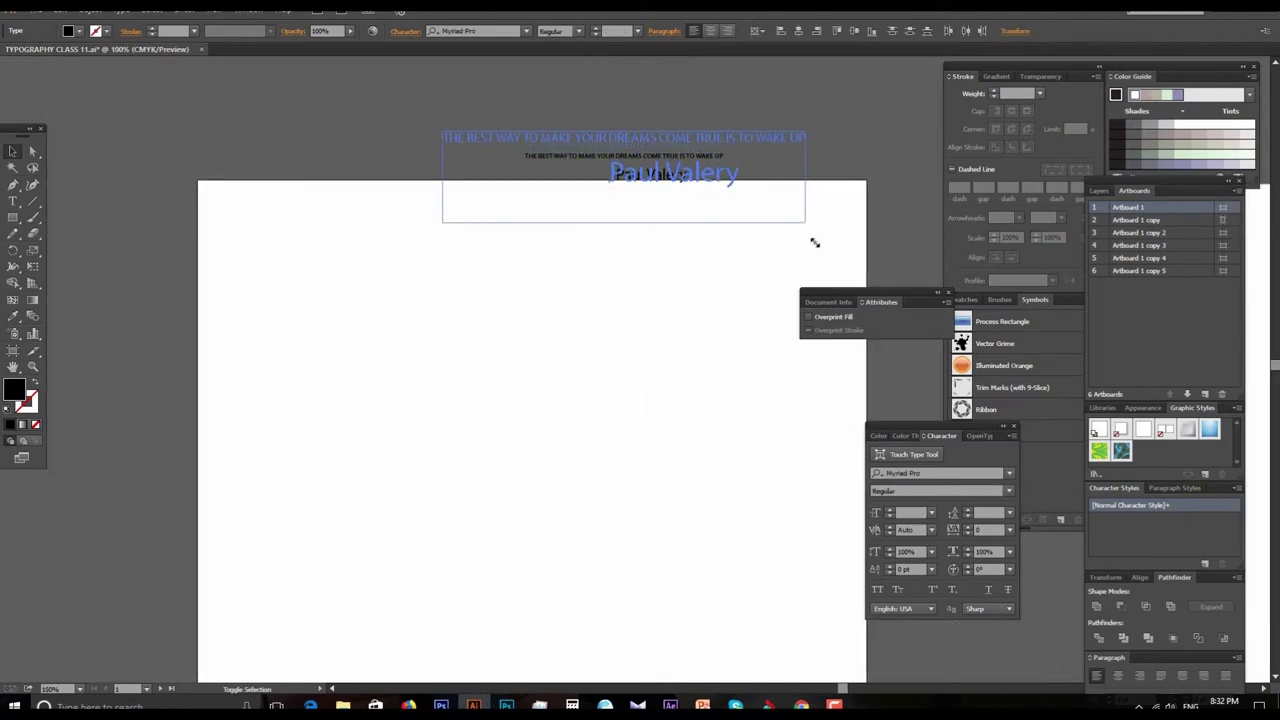
mouse_move(658, 188)
mouse_down()
mouse_move(583, 371)
mouse_move(608, 343)
mouse_up()
click(551, 514)
ctrl+click(589, 377)
key(ctrl+minus)
ctrl+click(580, 363)
ctrl+alt+click(615, 408)
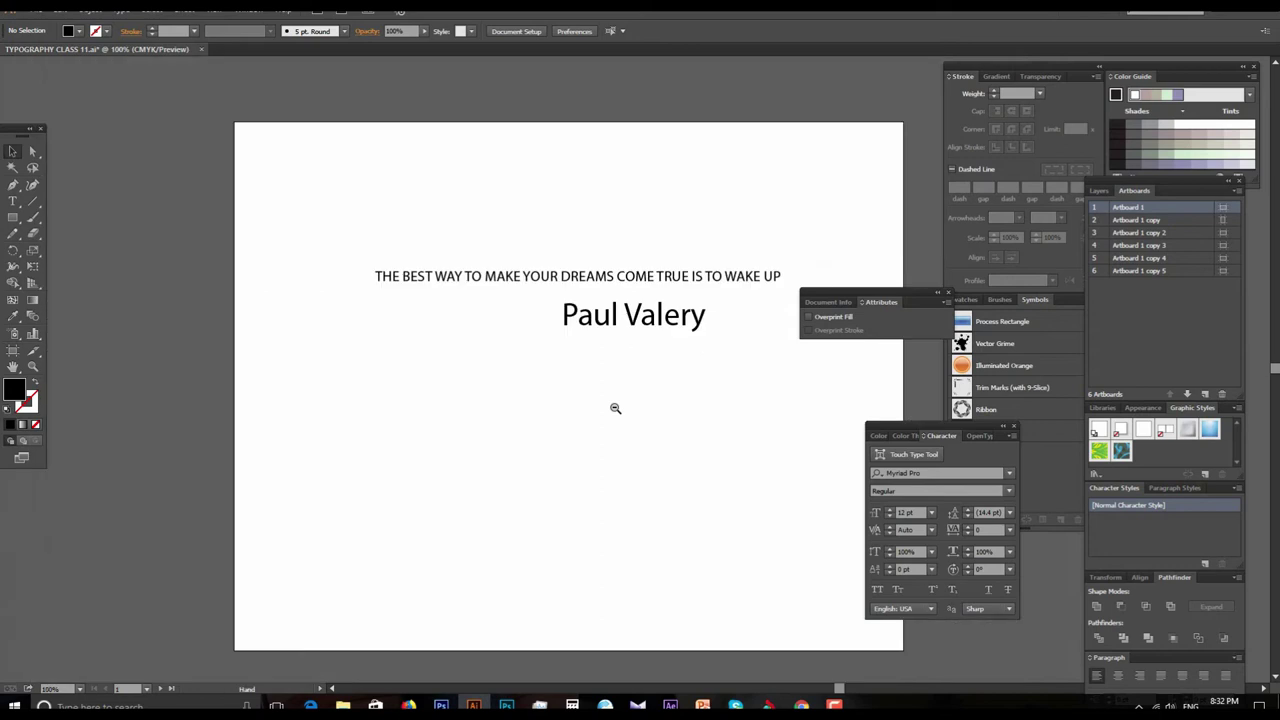
ctrl+click(606, 391)
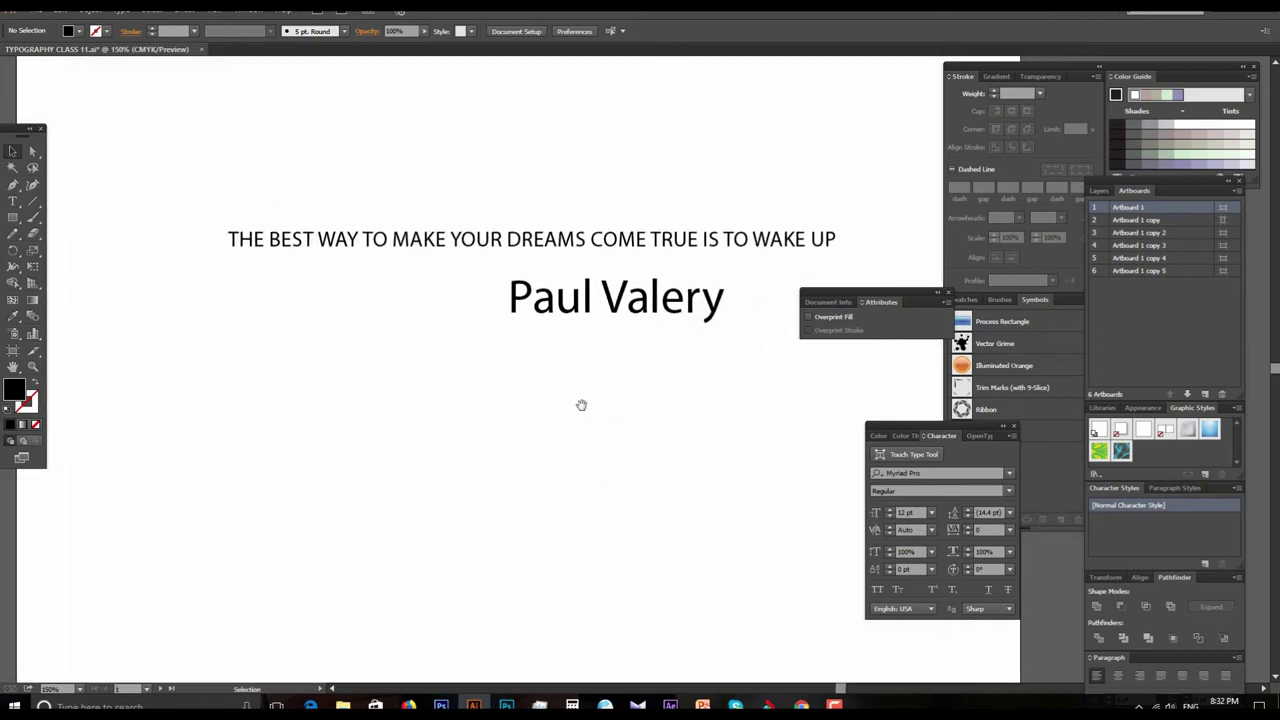
ctrl+alt+click(629, 388)
Step: Drag the Paul Valery credit further down below the headline
mouse_move(632, 391)
mouse_down()
mouse_move(617, 380)
mouse_move(626, 395)
mouse_up()
ctrl+click(614, 370)
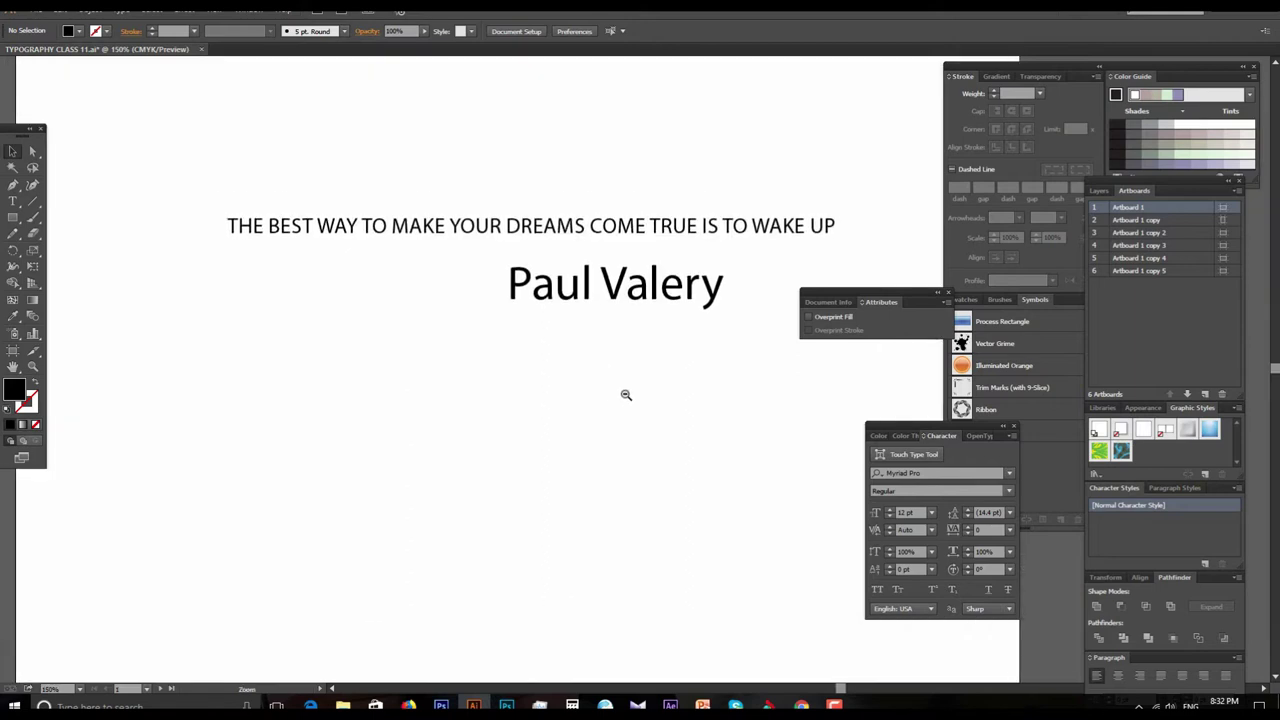
ctrl+alt+click(630, 392)
ctrl+click(600, 375)
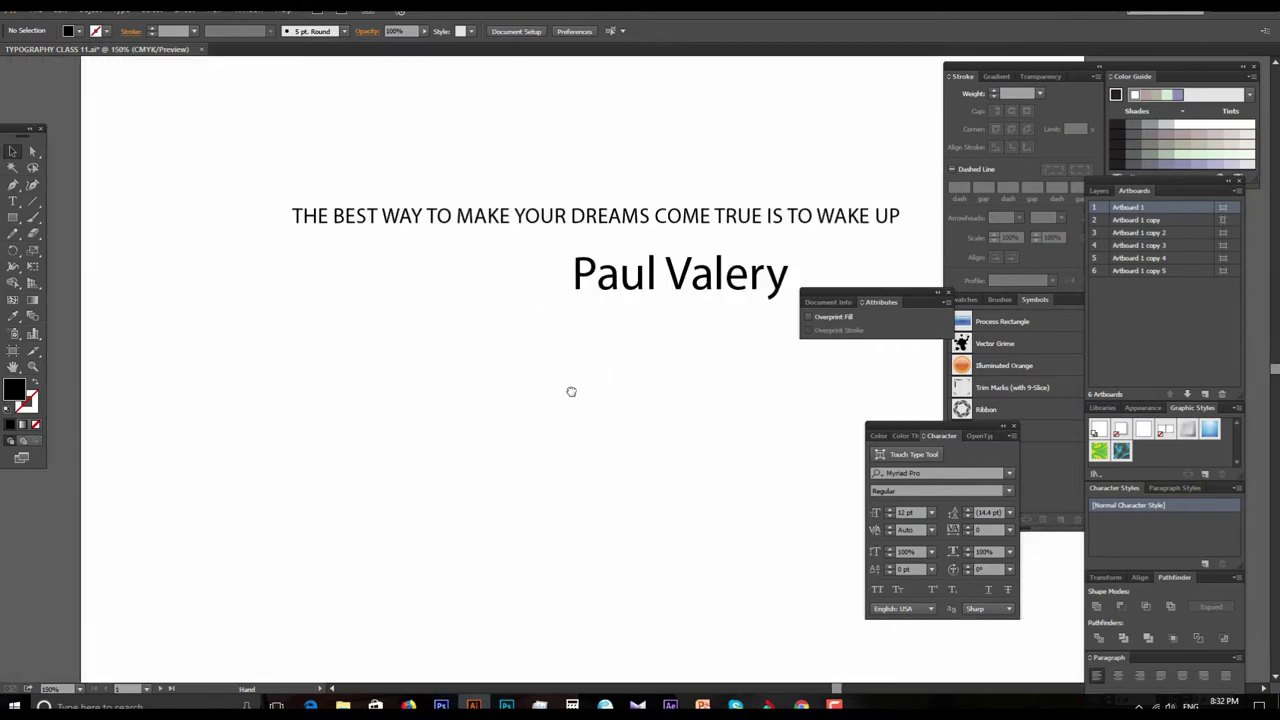
ctrl+alt+click(602, 400)
drag(606, 394, 561, 387)
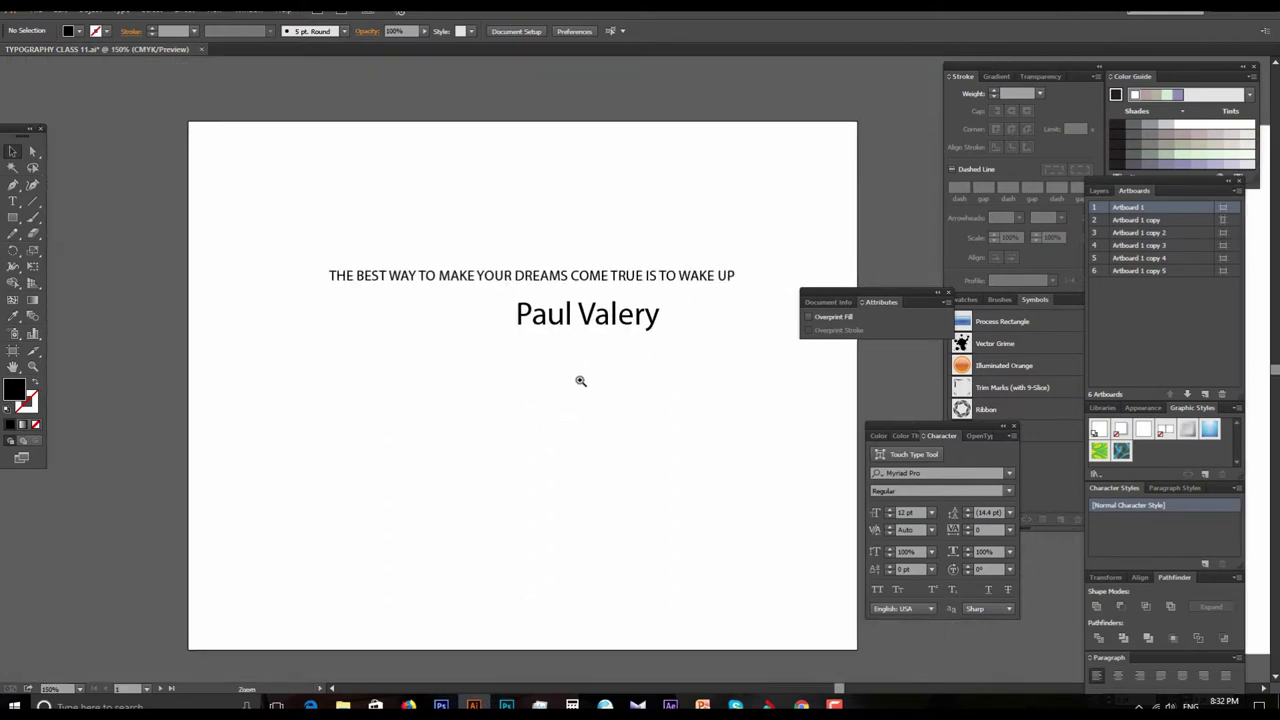
ctrl+click(580, 381)
ctrl+alt+click(571, 357)
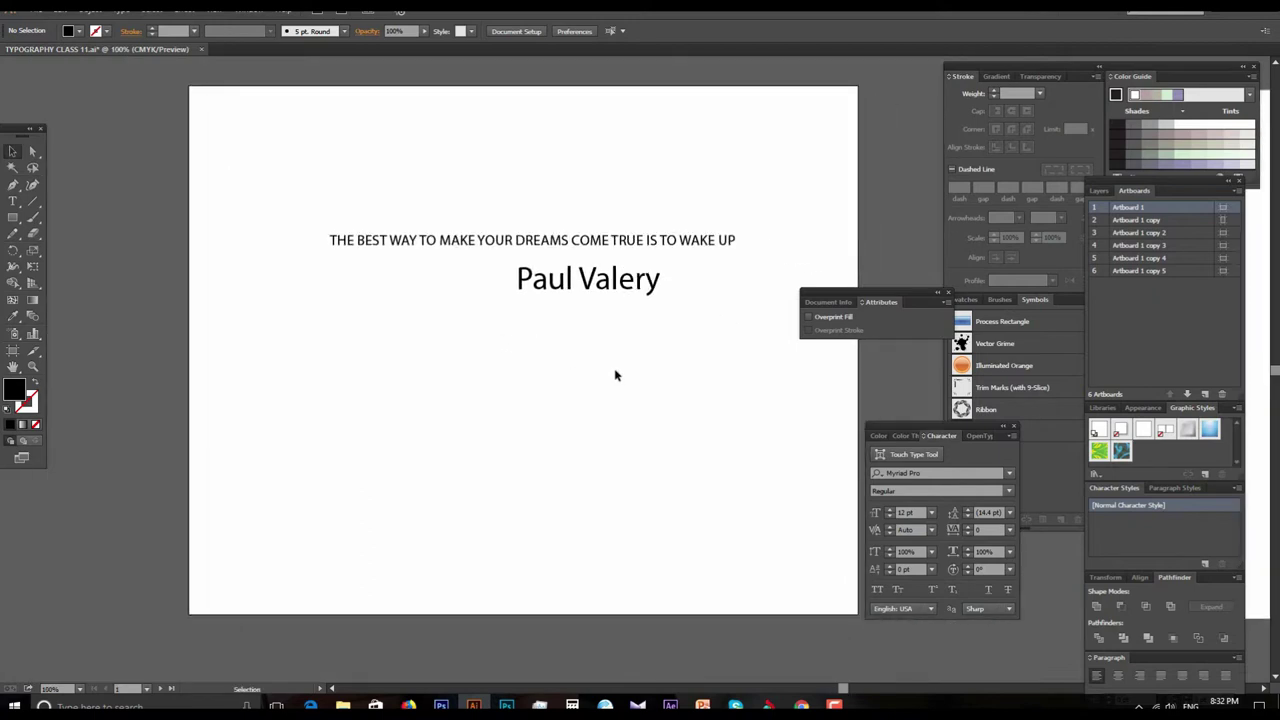
ctrl+click(617, 352)
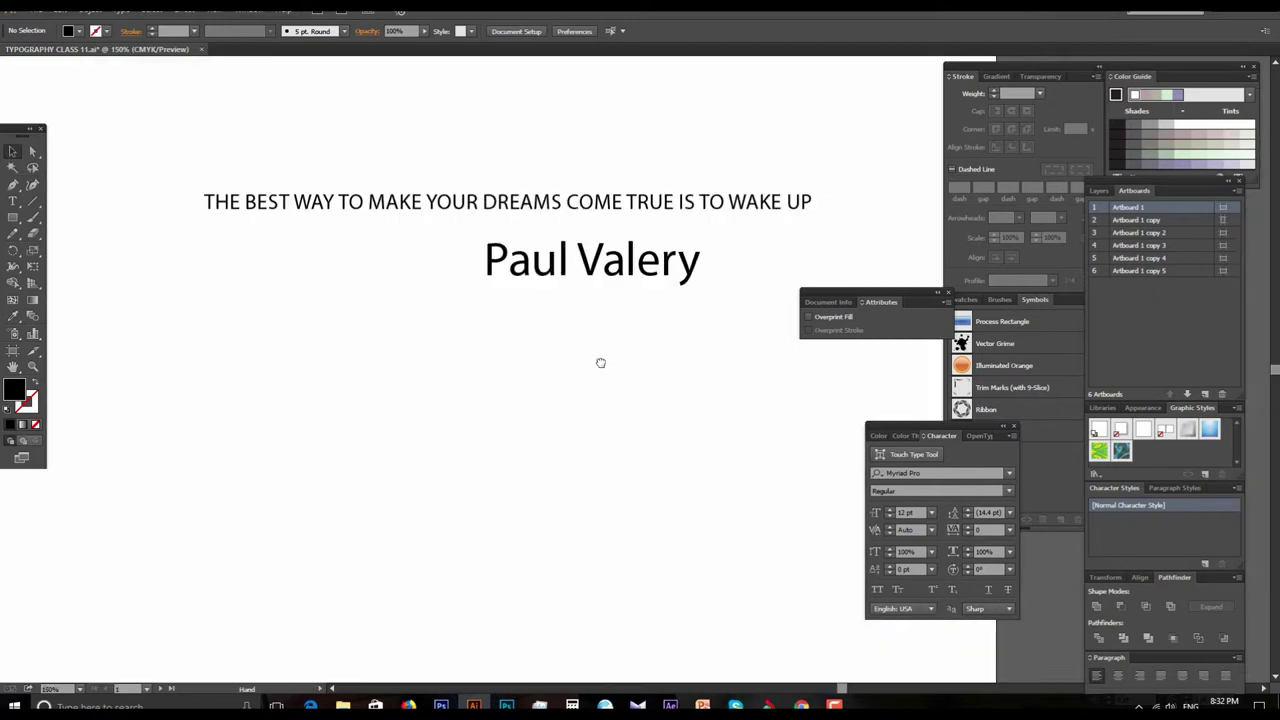
drag(577, 316, 586, 400)
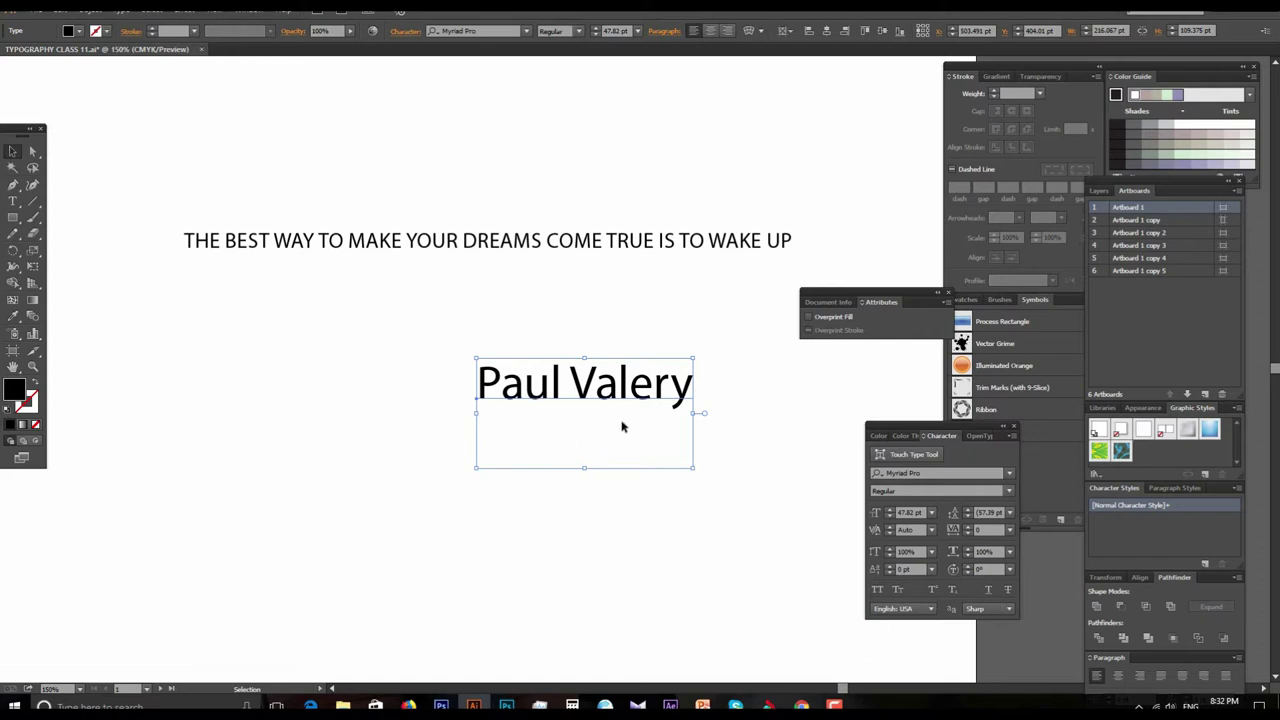
Step: Move the Paul Valery credit past Artboard 1's right edge, then reframe the headline
key(ctrl+space)
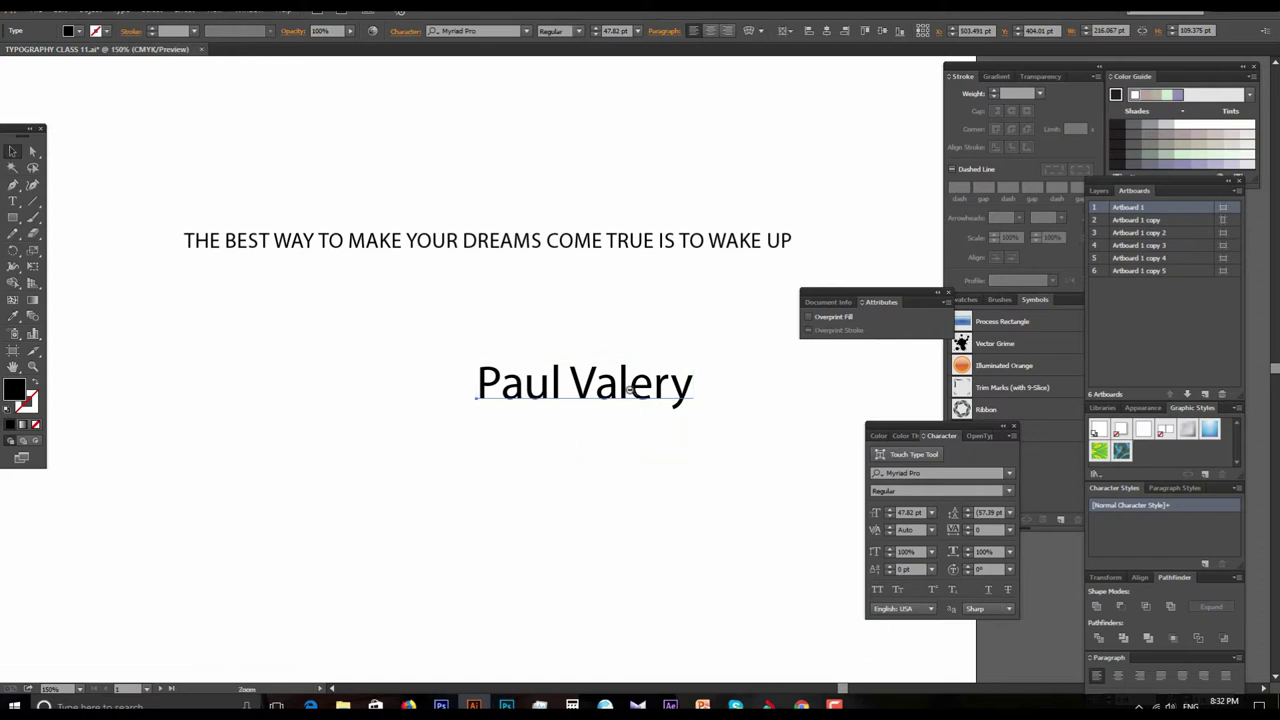
ctrl+alt+click(630, 390)
ctrl+alt+click(610, 394)
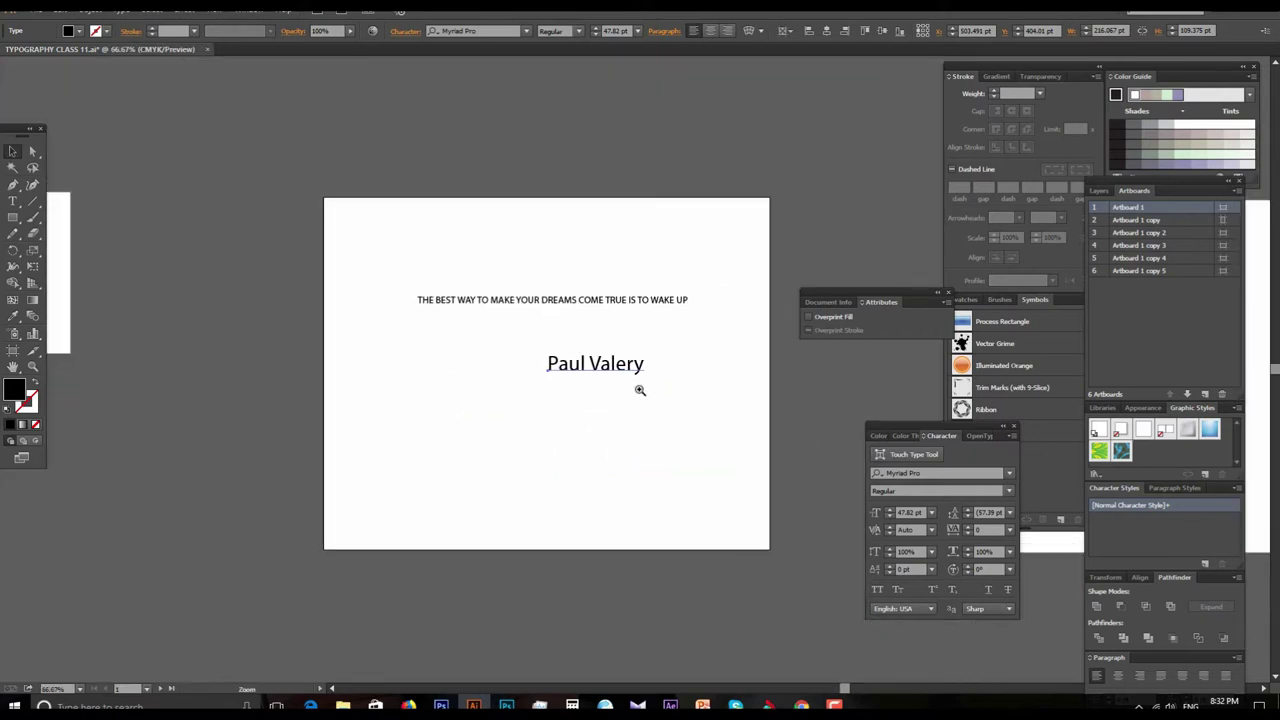
ctrl+click(640, 391)
drag(527, 320, 829, 385)
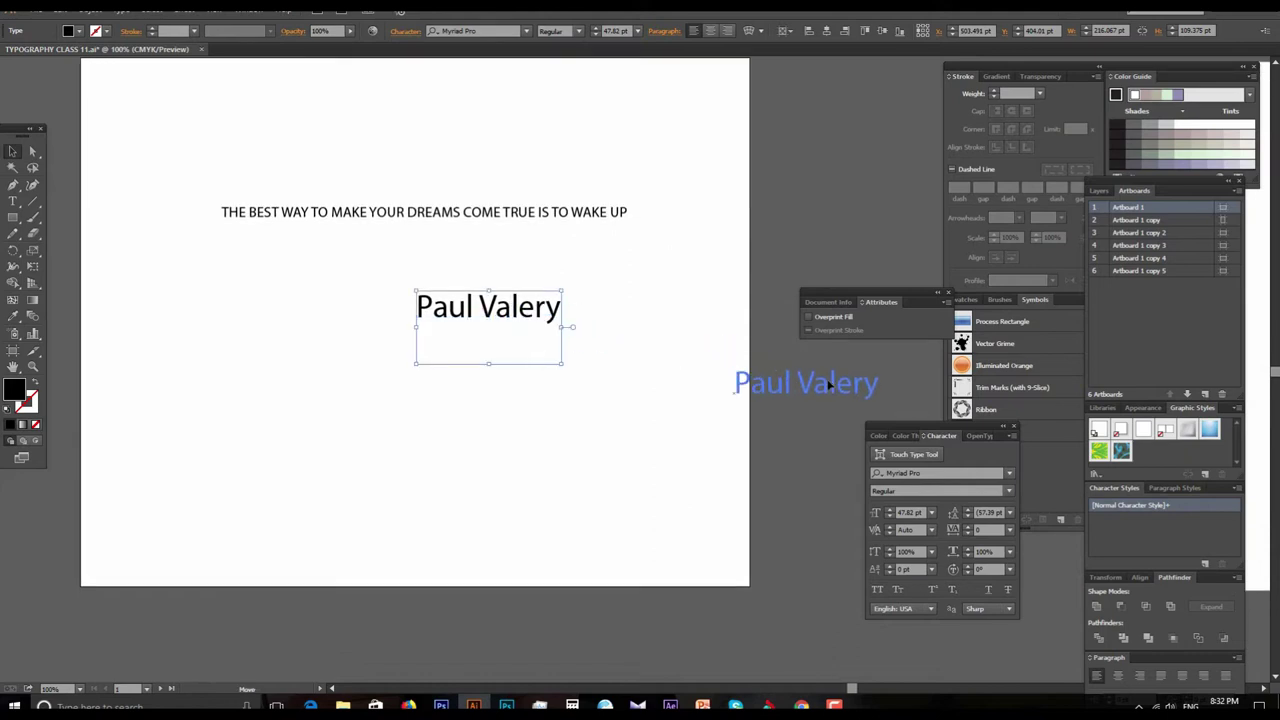
drag(829, 385, 867, 382)
drag(571, 342, 629, 418)
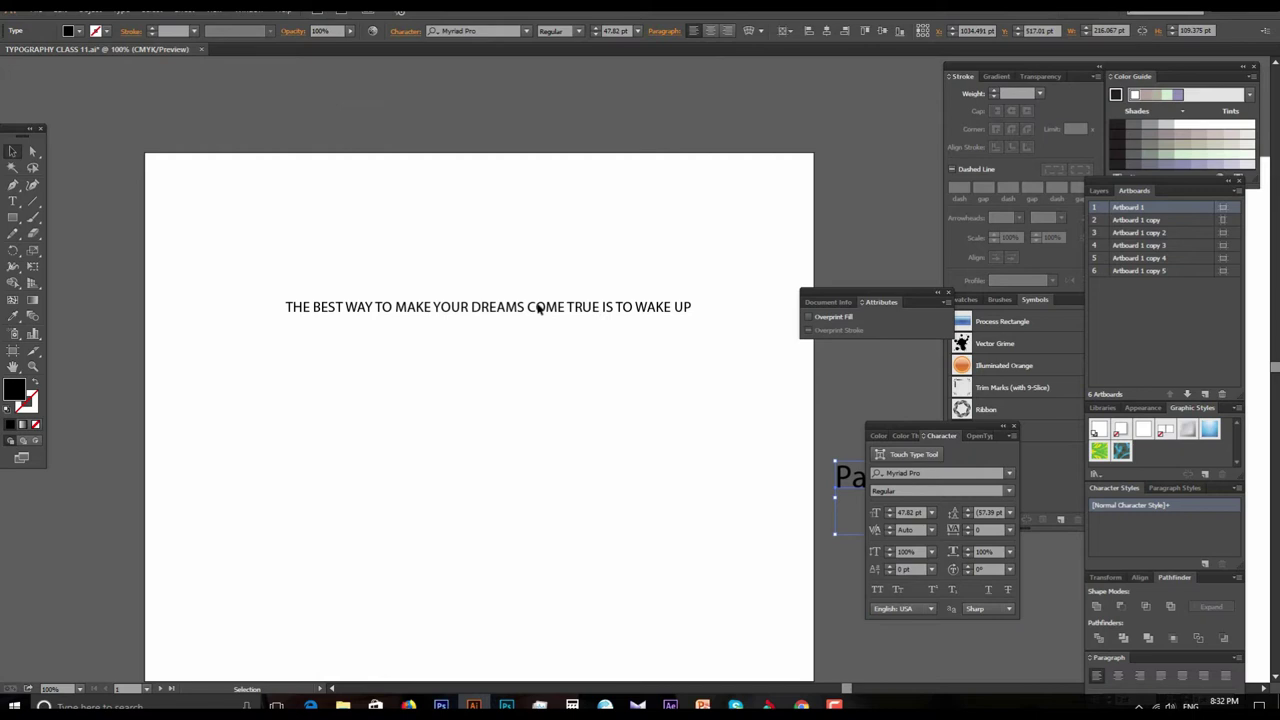
key(ctrl+plus)
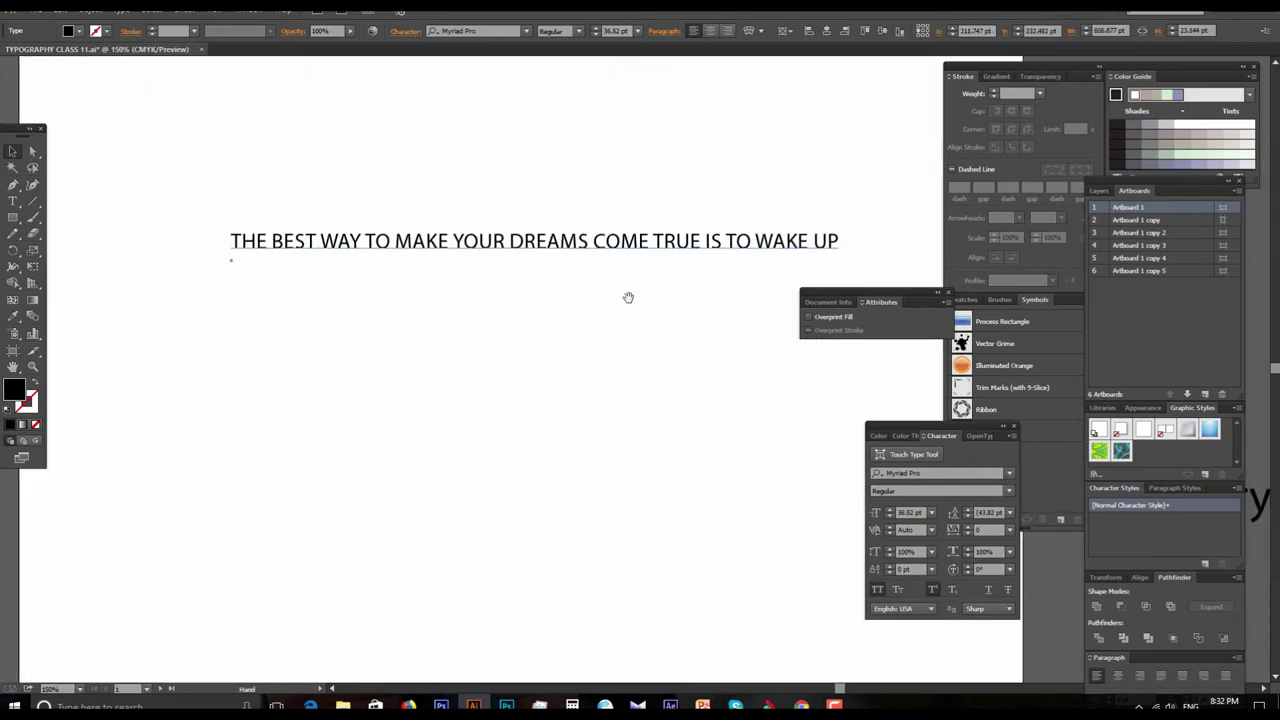
alt+click(631, 330)
drag(629, 331, 589, 280)
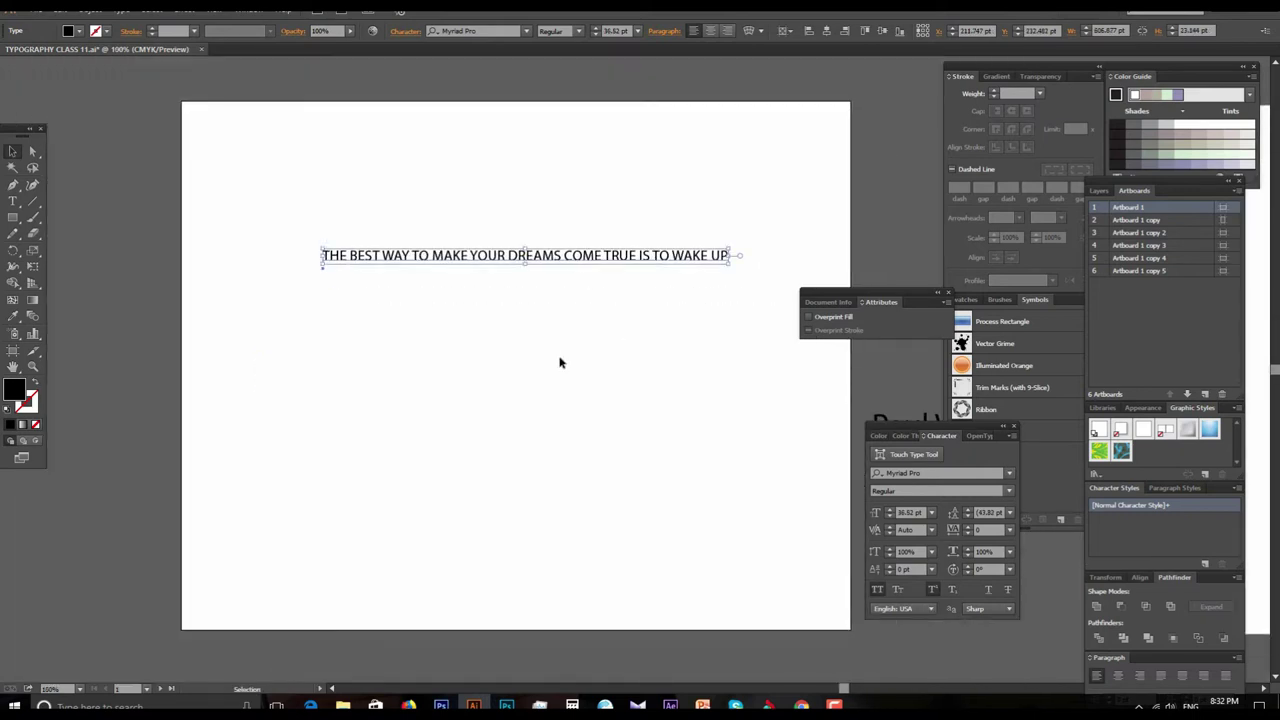
Step: Convert the 36.52 pt dreams headline to outlines
right_click(552, 258)
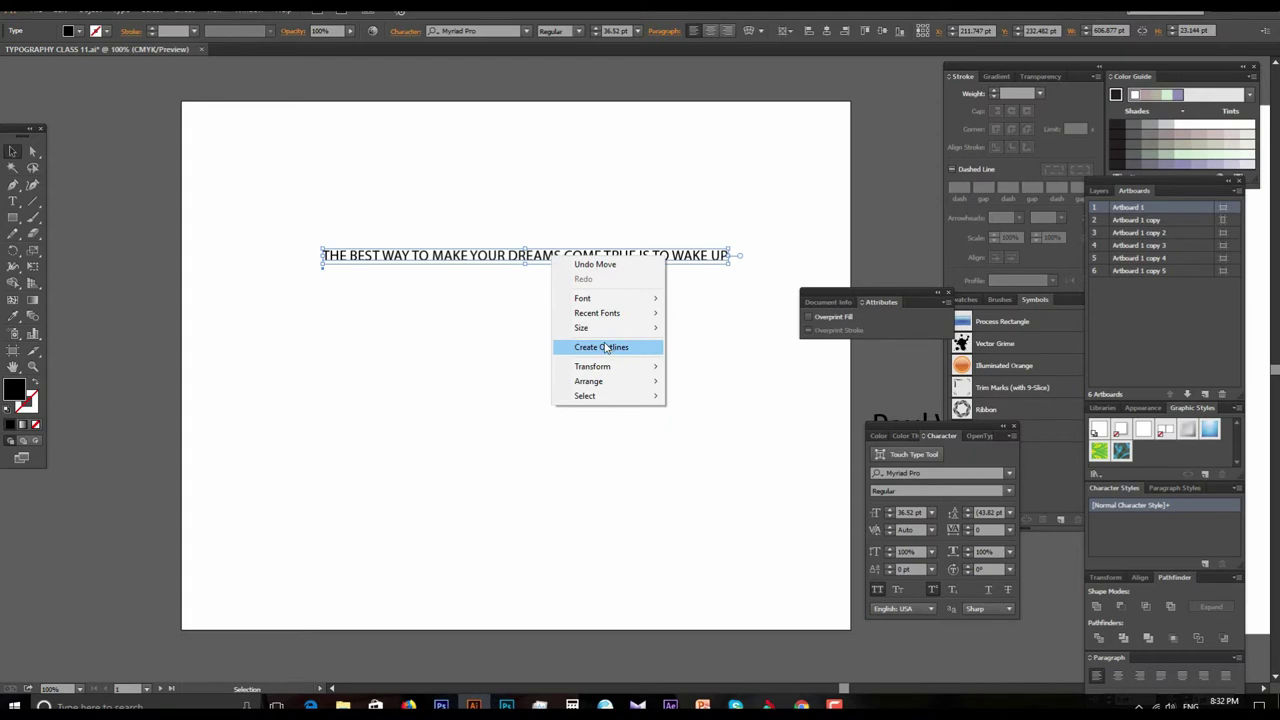
click(605, 347)
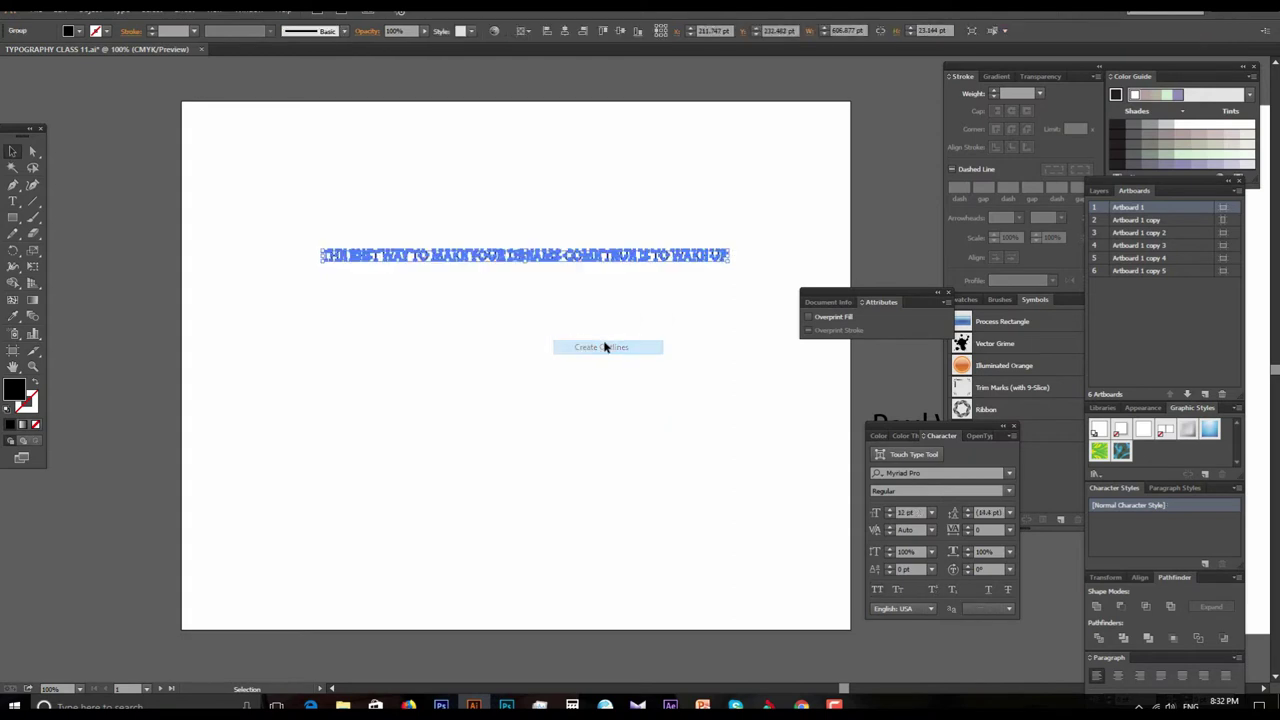
click(526, 289)
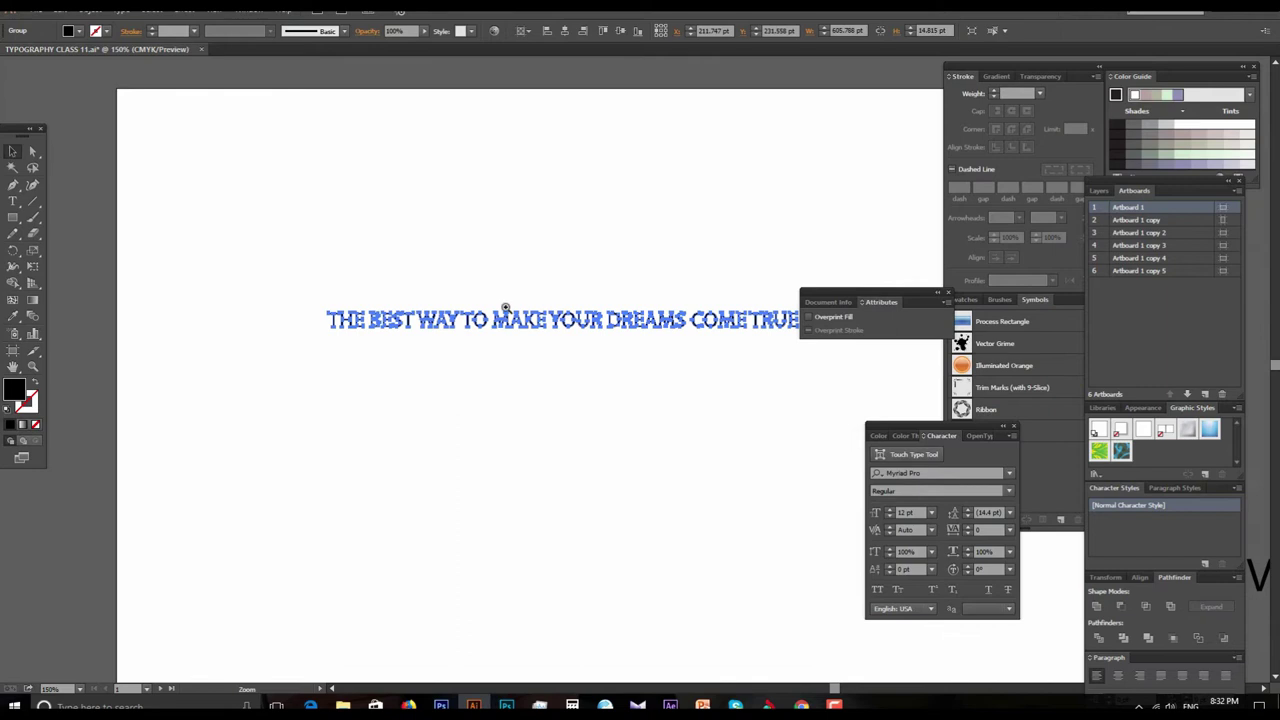
click(515, 348)
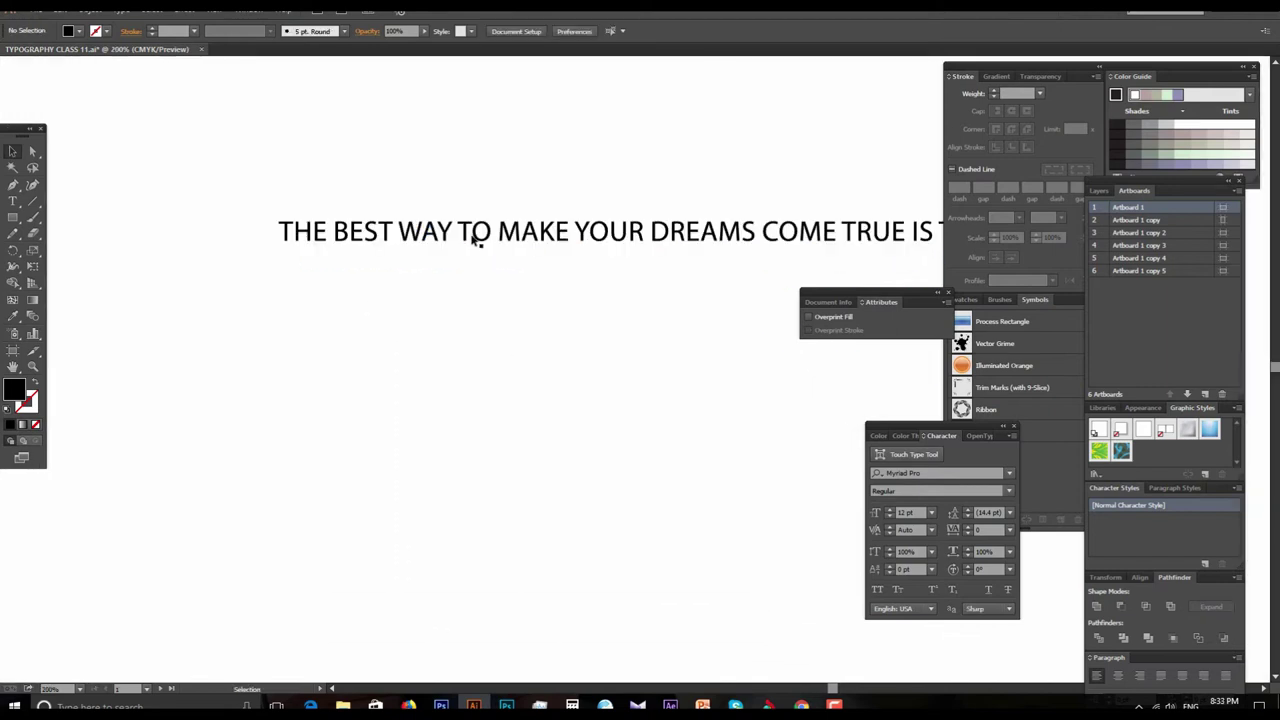
click(466, 238)
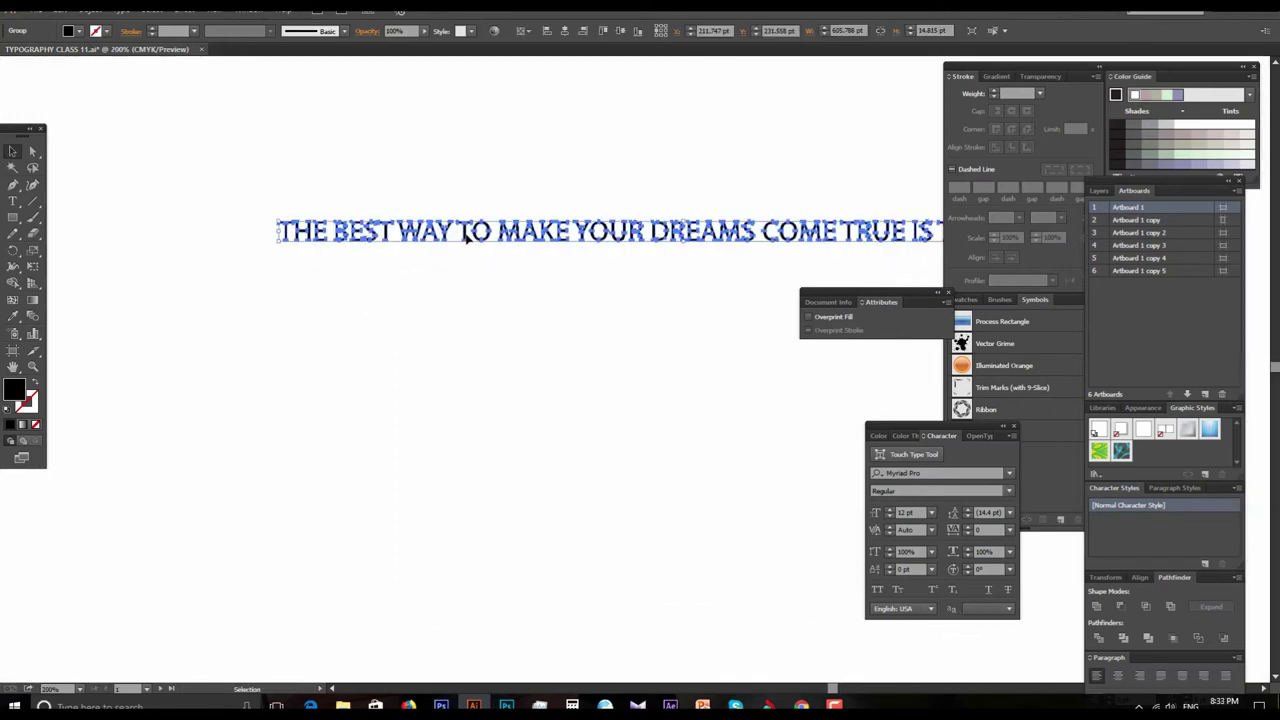
drag(626, 294, 477, 277)
Step: Ungroup the outlined headline into separate letters
right_click(507, 224)
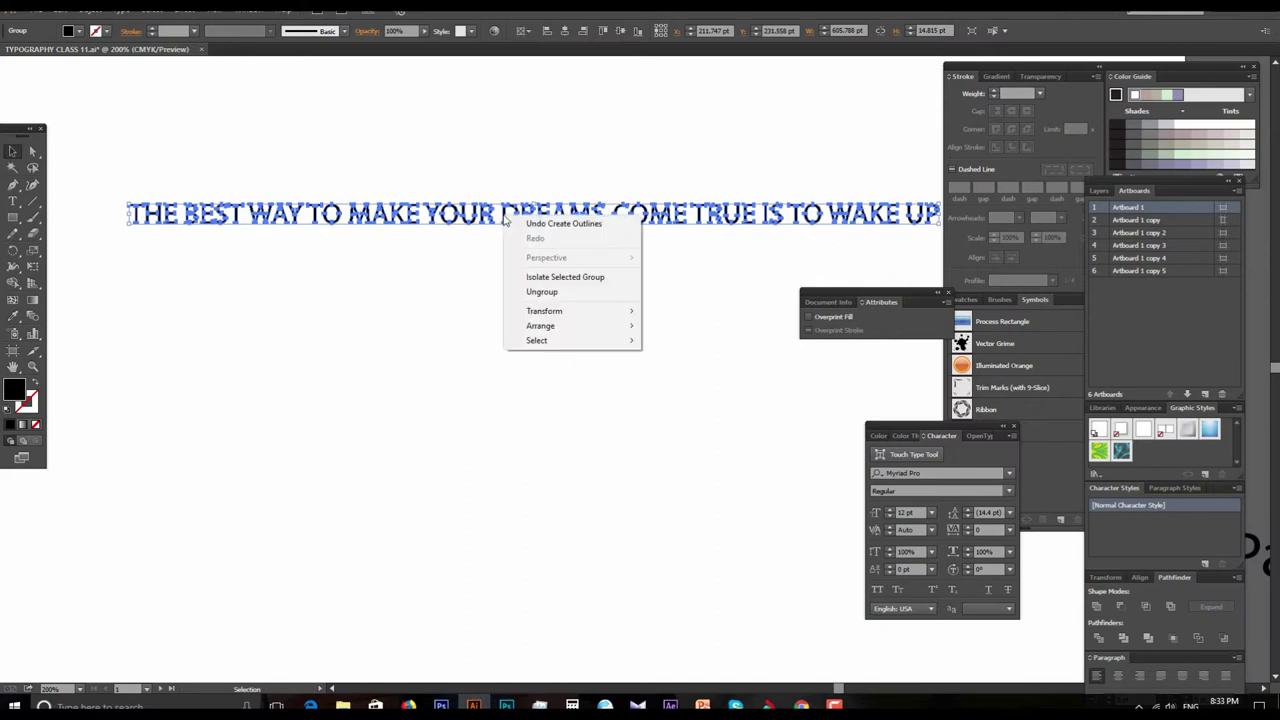
click(540, 289)
click(520, 371)
key(z)
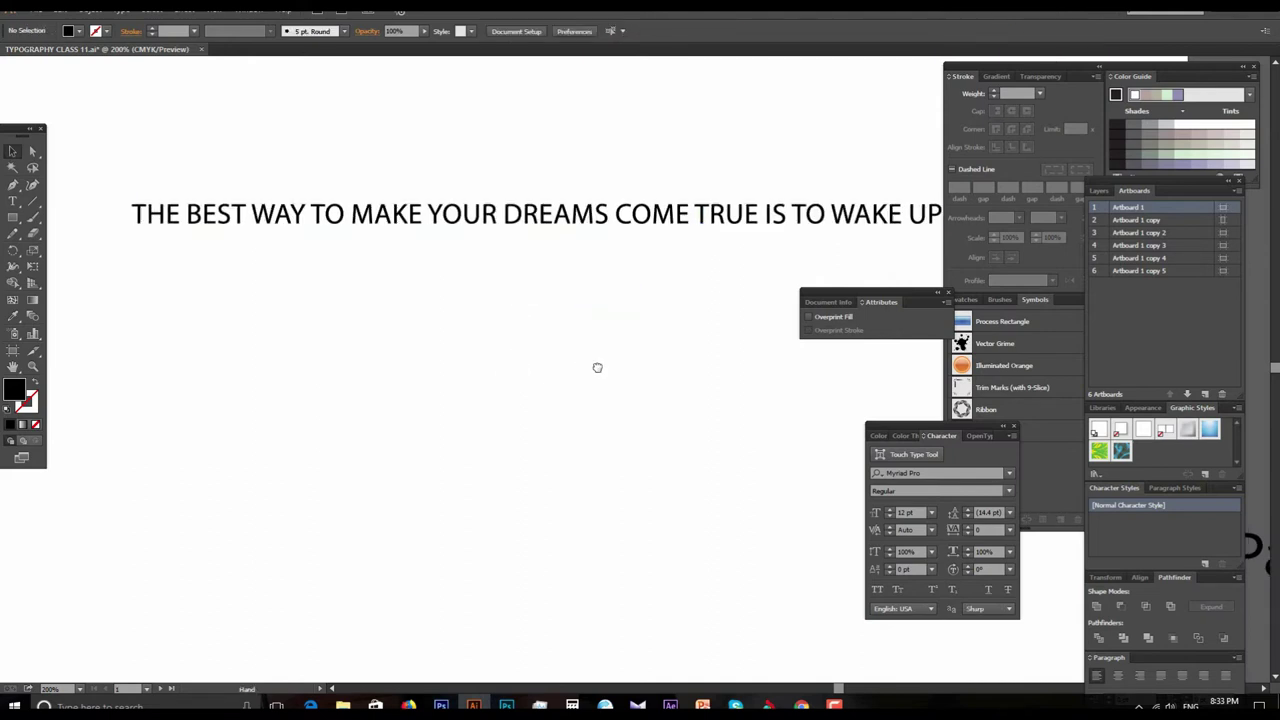
click(569, 323)
key(ctrl+1)
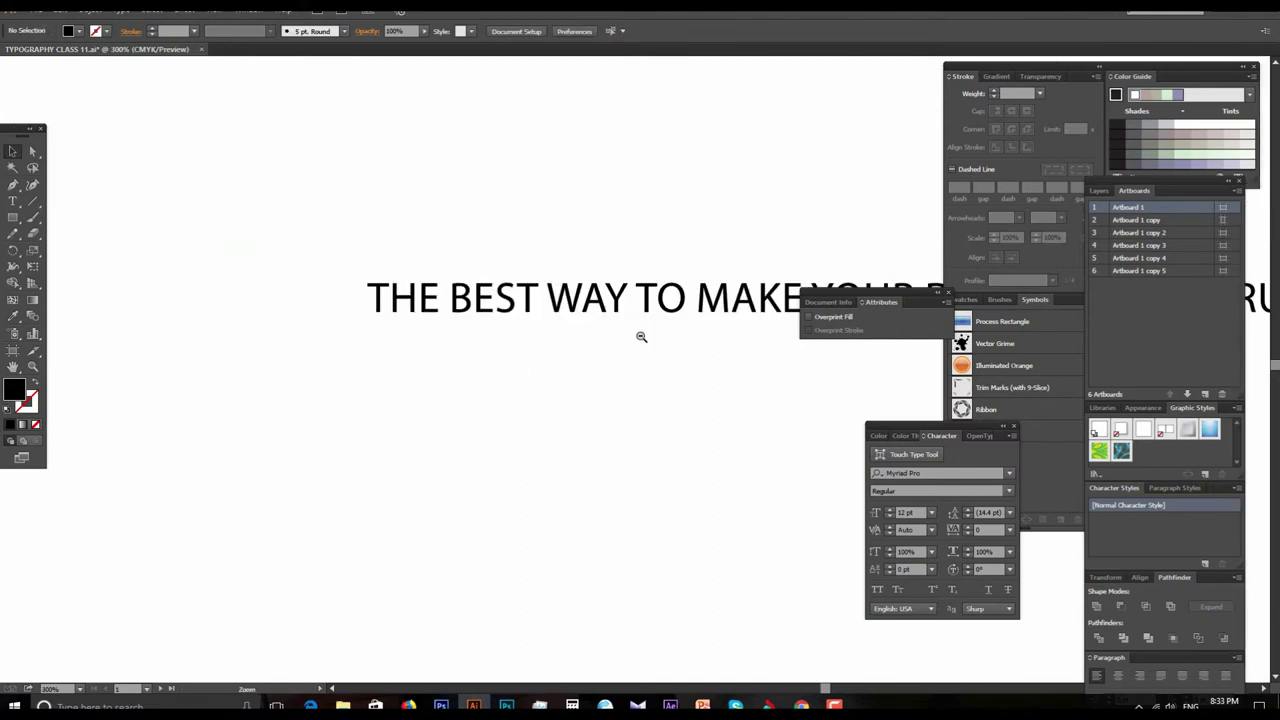
key(v)
Step: Select a single outlined letter and zoom in close on the headline
click(503, 241)
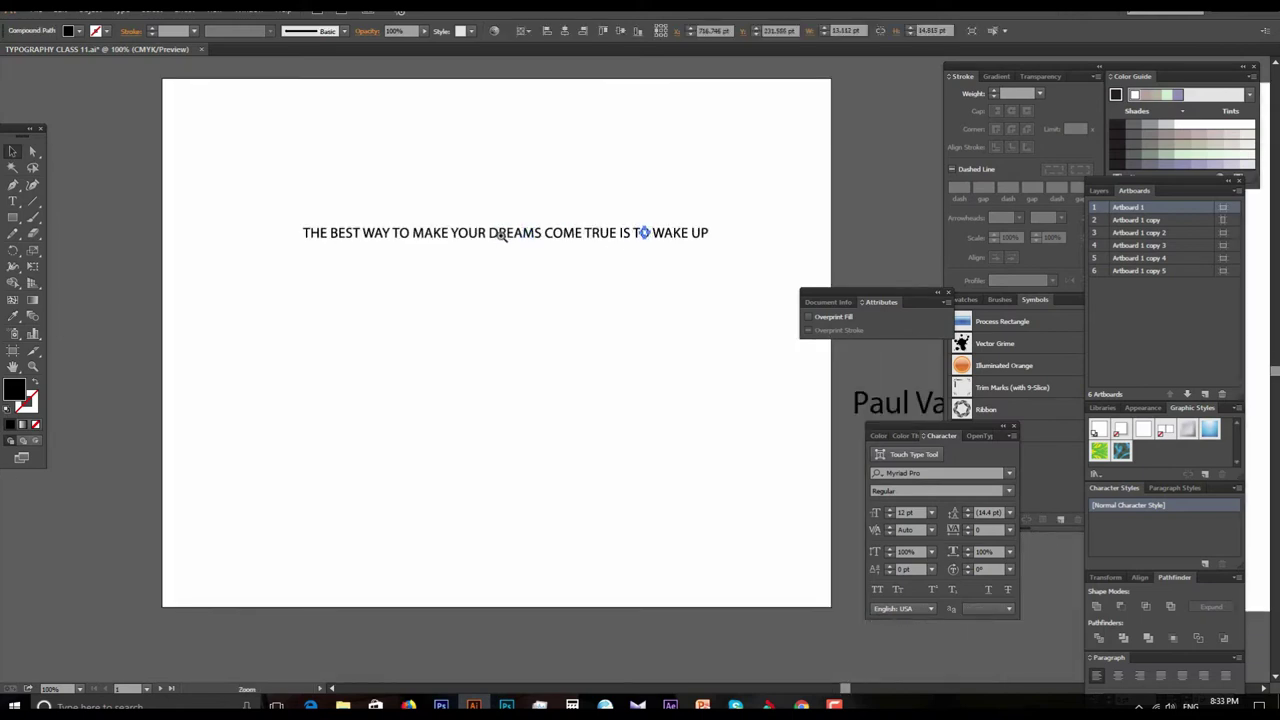
key(z)
click(503, 238)
click(507, 375)
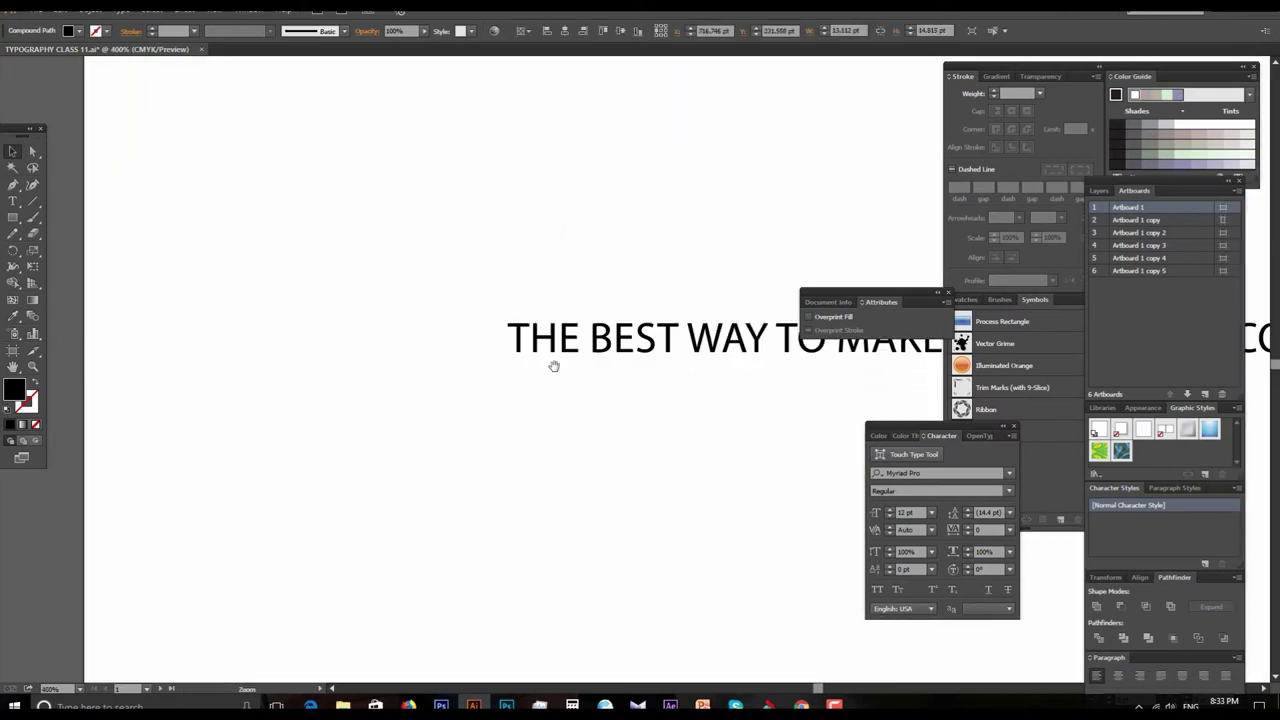
click(371, 314)
Step: Group the outlined letters of THE and of BEST into separate word groups
key(ctrl+plus)
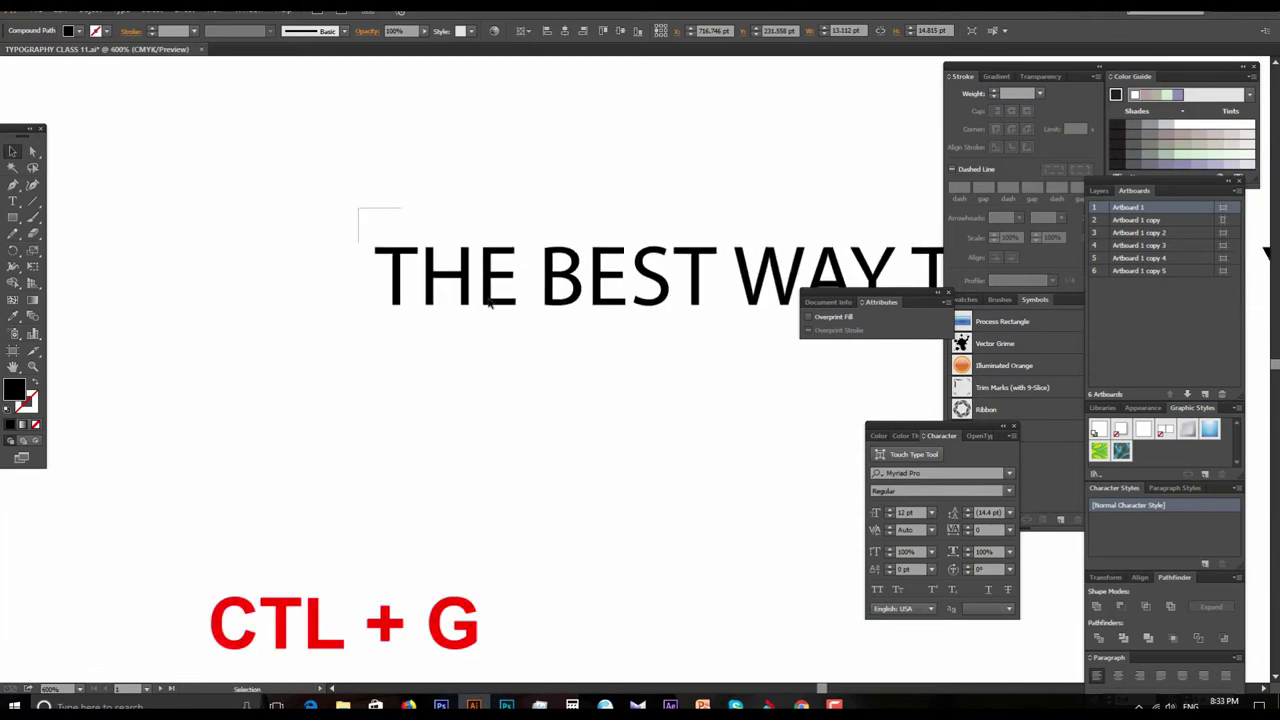
drag(490, 305, 518, 333)
key(ctrl+g)
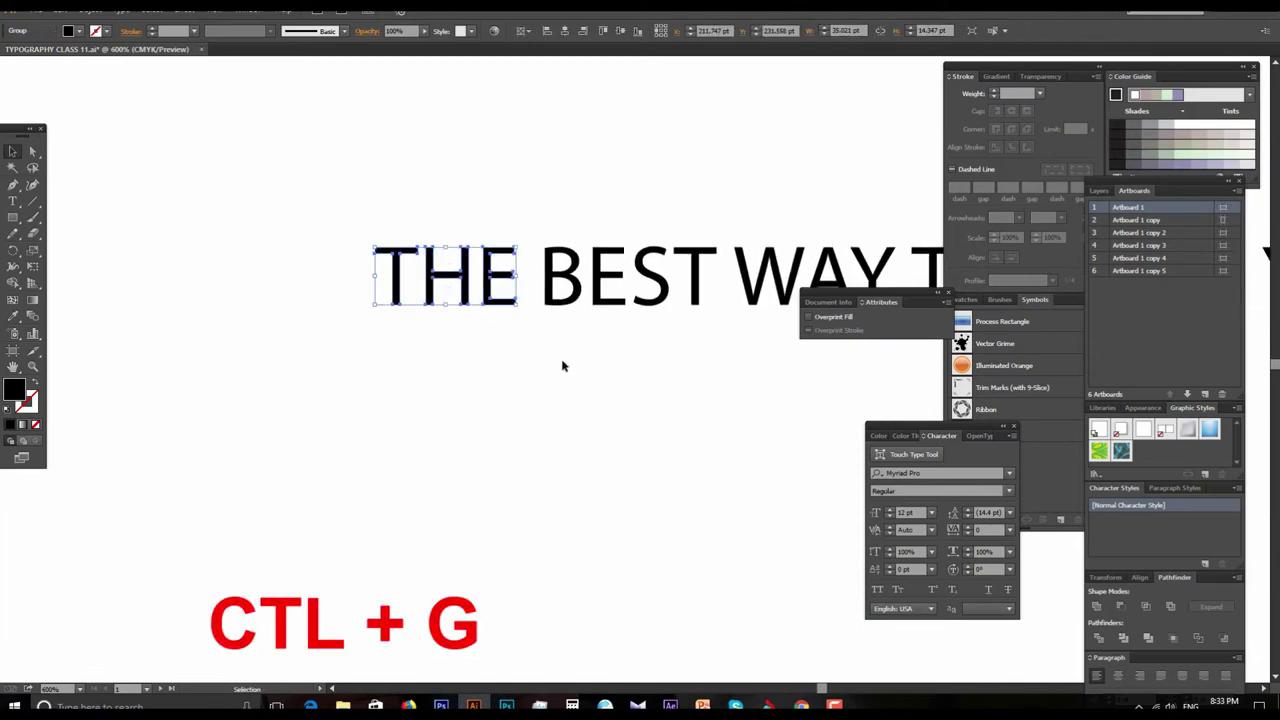
scroll(557, 363, right, 2)
scroll(429, 374, right, 3)
drag(337, 207, 506, 314)
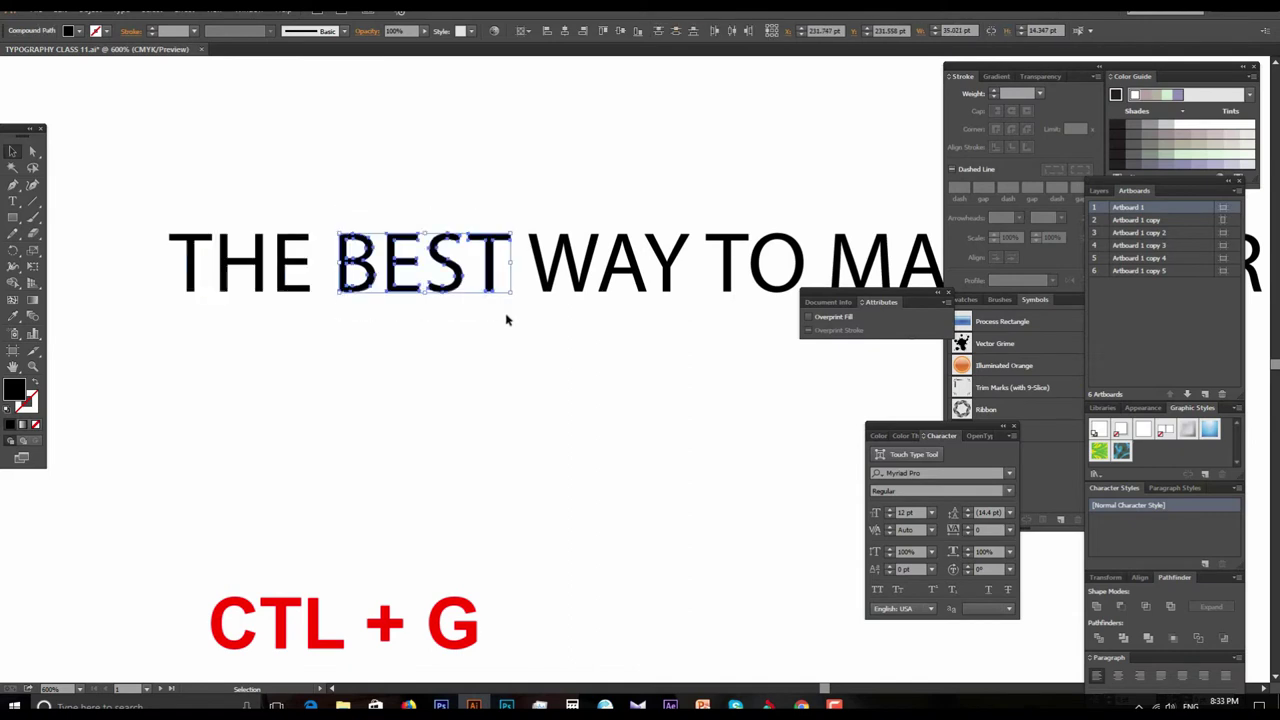
key(ctrl+g)
Step: Group the letters of WAY, TO and MAKE, each as its own word
drag(594, 362, 357, 362)
drag(290, 176, 452, 322)
key(ctrl+g)
drag(460, 188, 570, 304)
key(ctrl+g)
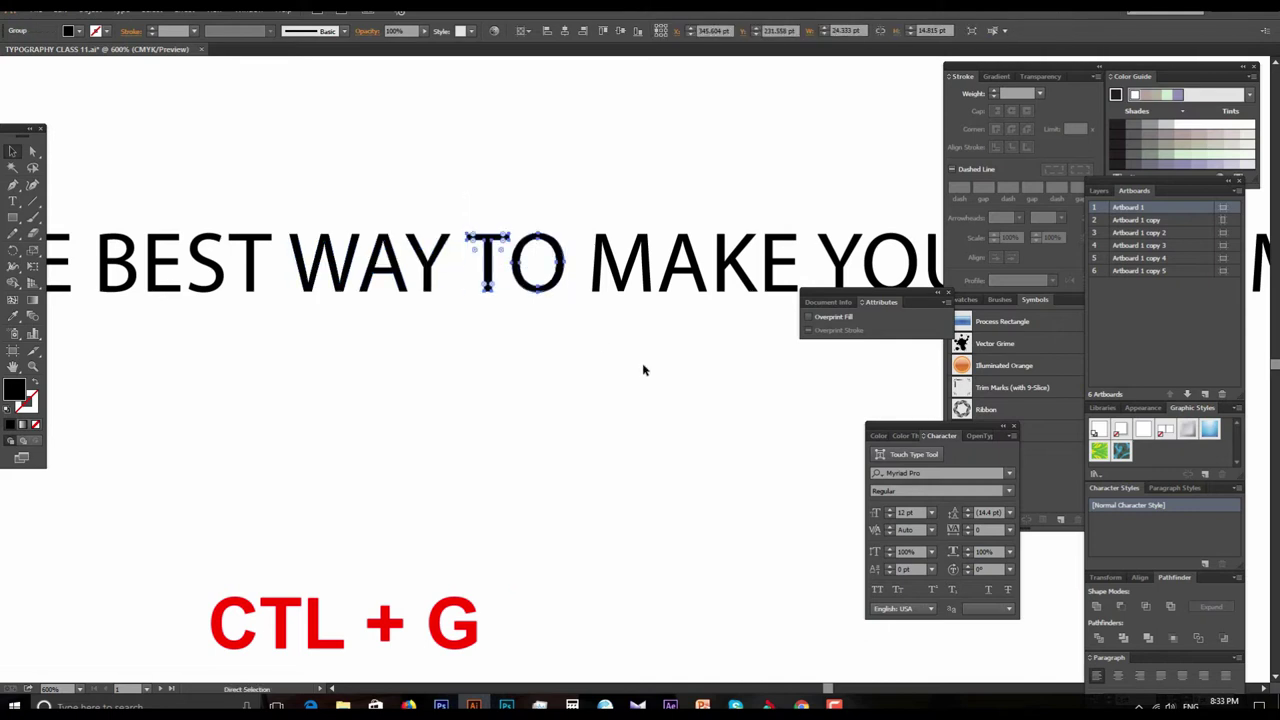
drag(534, 374, 289, 349)
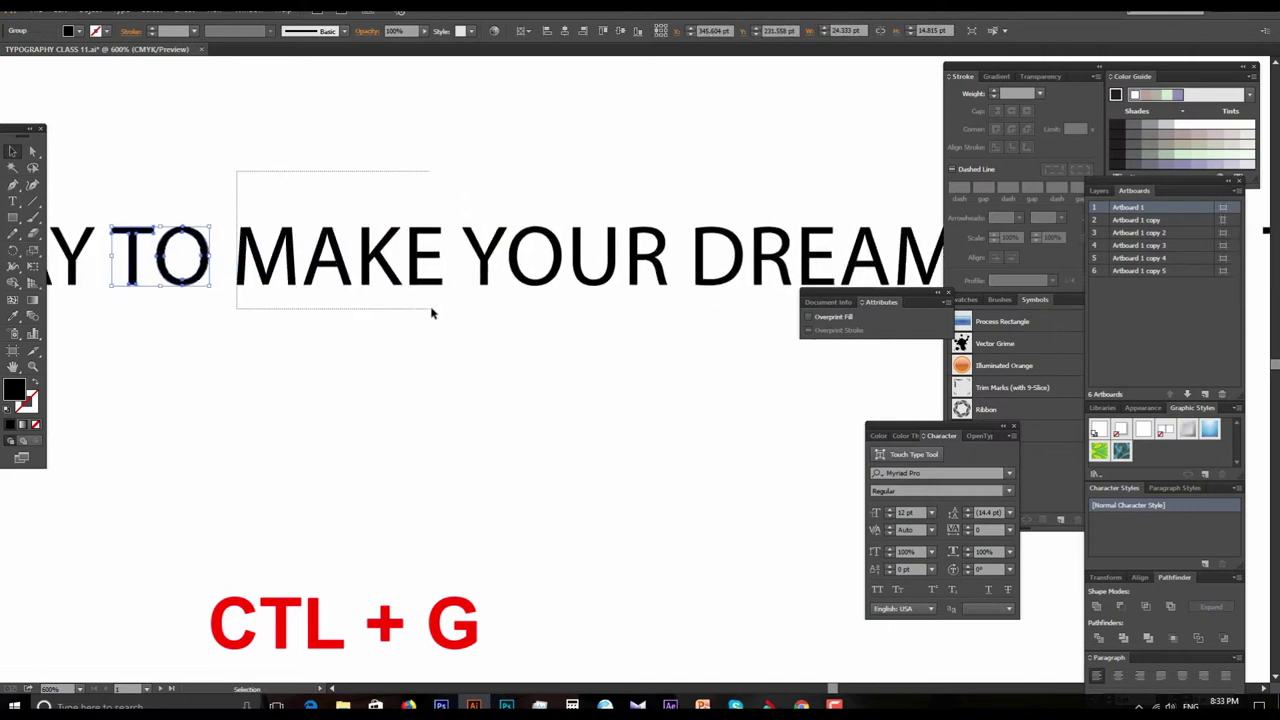
drag(236, 172, 432, 314)
key(ctrl+g)
Step: Group the letters of YOUR and of DREAMS into their own groups
mouse_move(638, 330)
mouse_down()
mouse_move(457, 354)
mouse_move(366, 334)
mouse_up()
drag(194, 128, 389, 268)
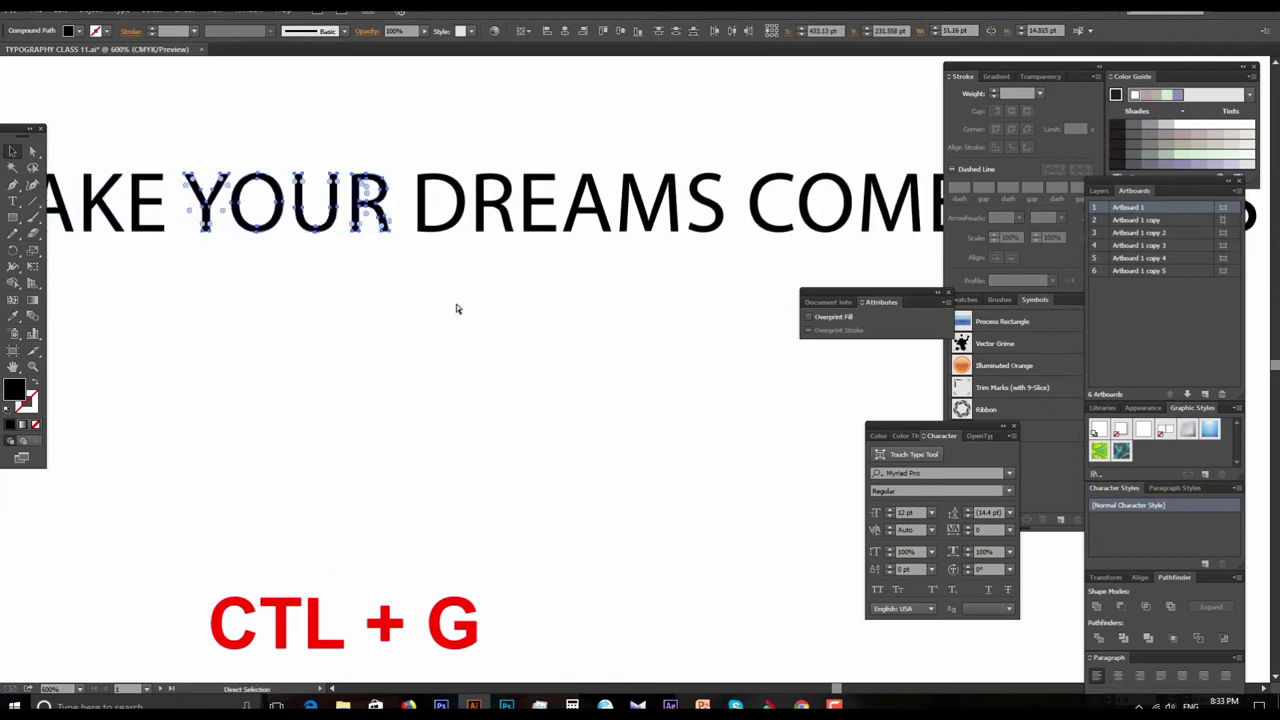
key(ctrl+g)
drag(634, 346, 399, 357)
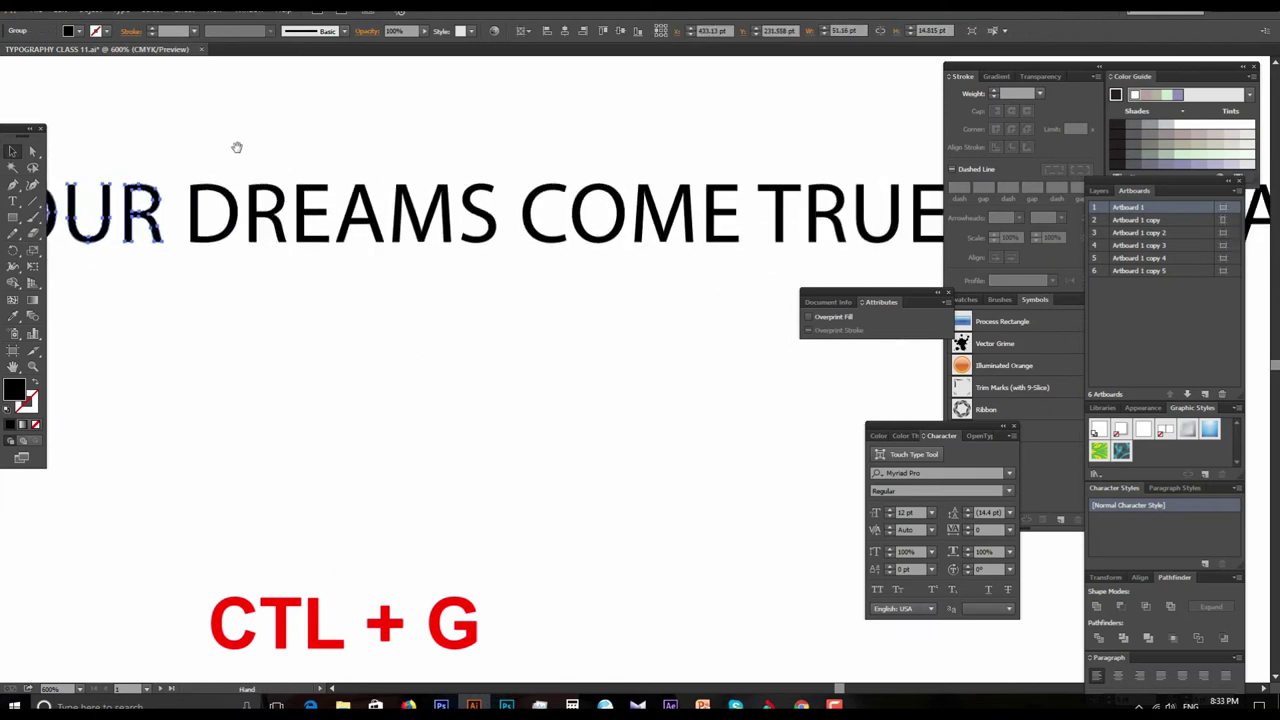
drag(304, 196, 491, 278)
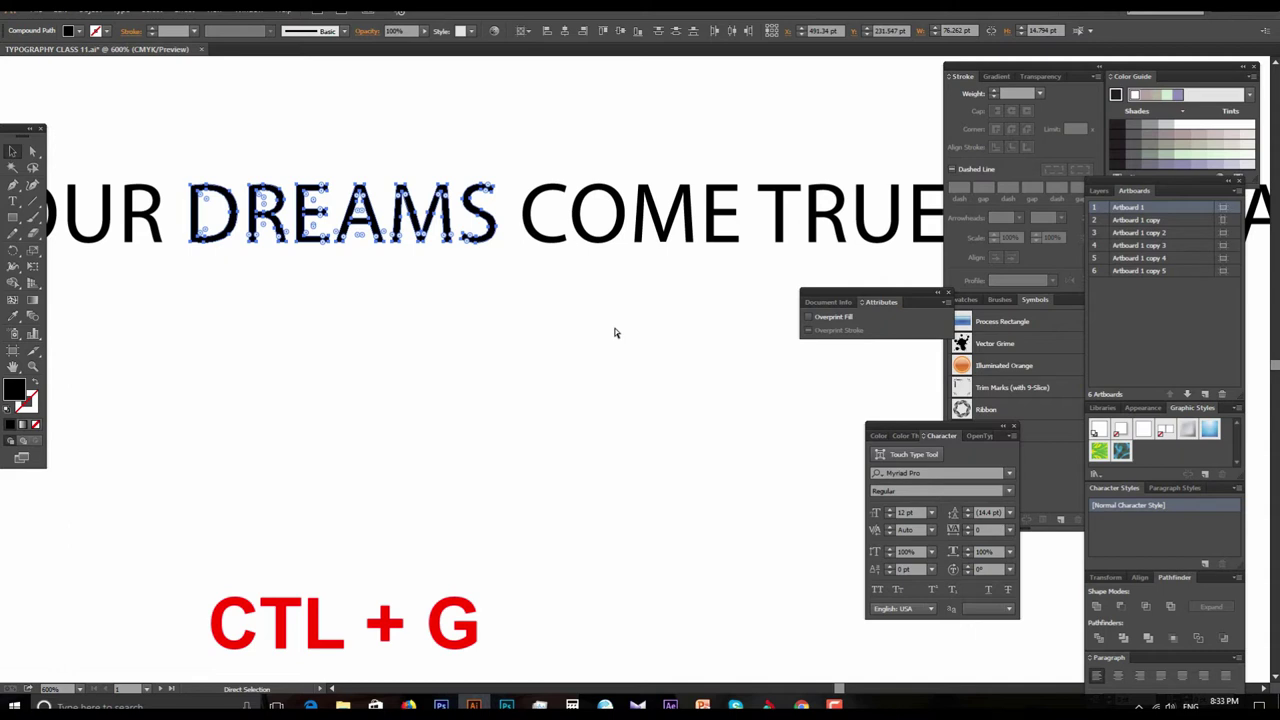
key(ctrl+g)
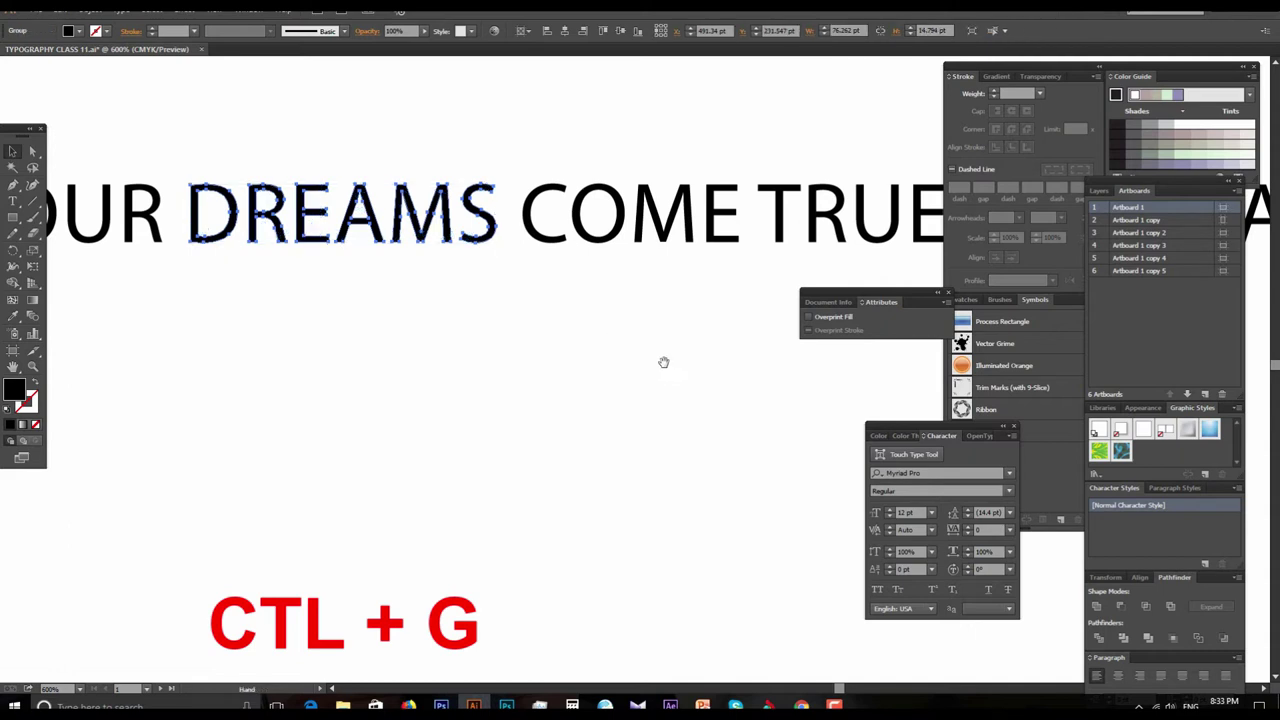
Step: Select the four letters of COME with Direct Selection and group them
scroll(600, 340, right, 5)
drag(347, 158, 546, 284)
right_click(476, 219)
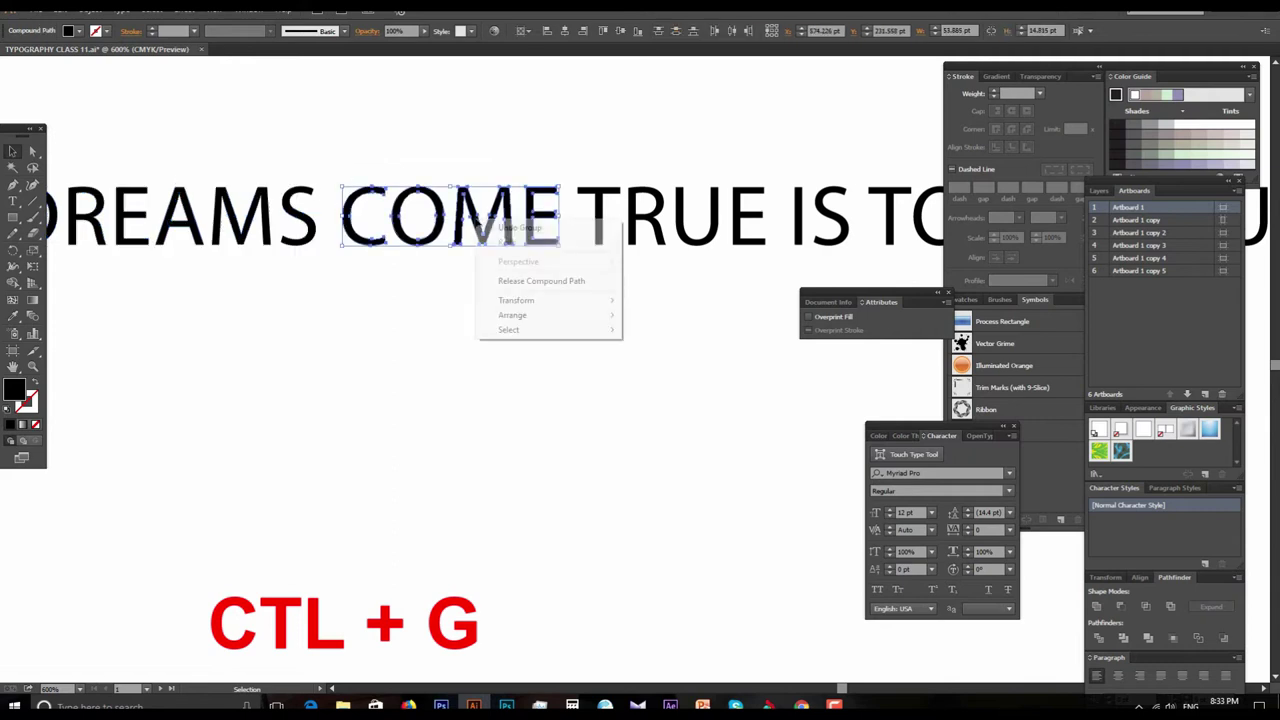
key(Escape)
drag(350, 138, 557, 282)
key(a)
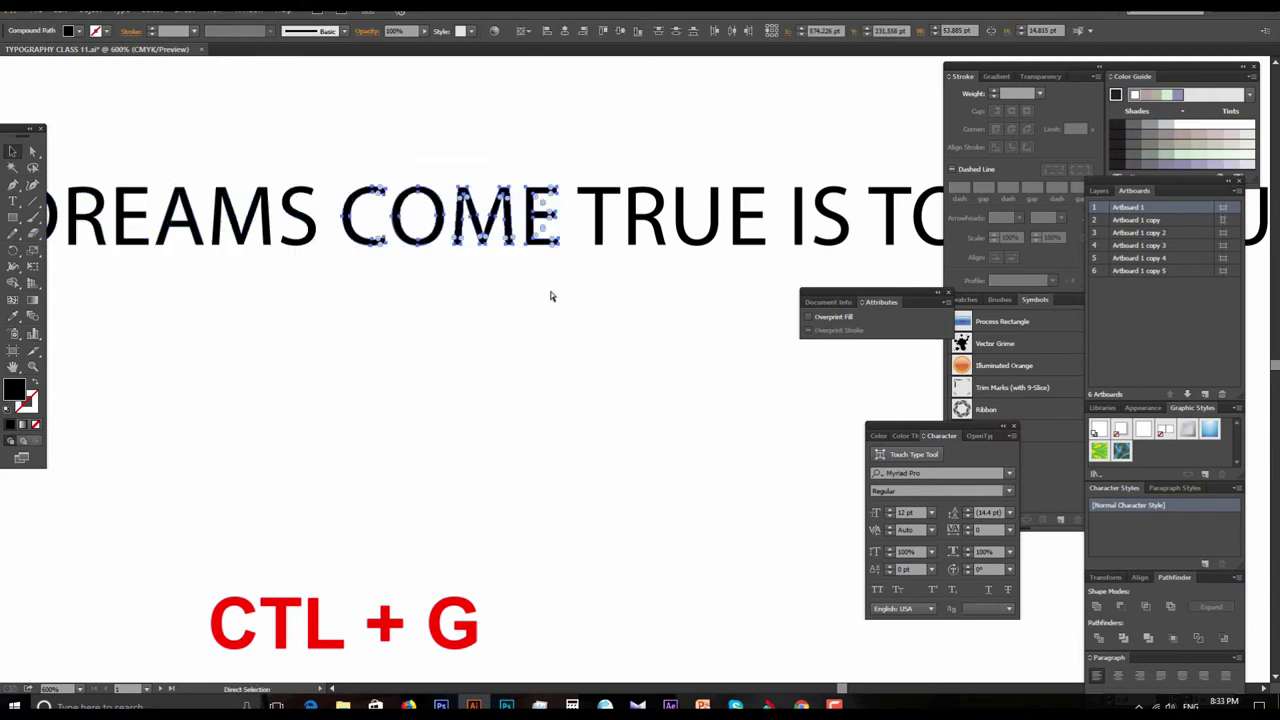
key(ctrl+g)
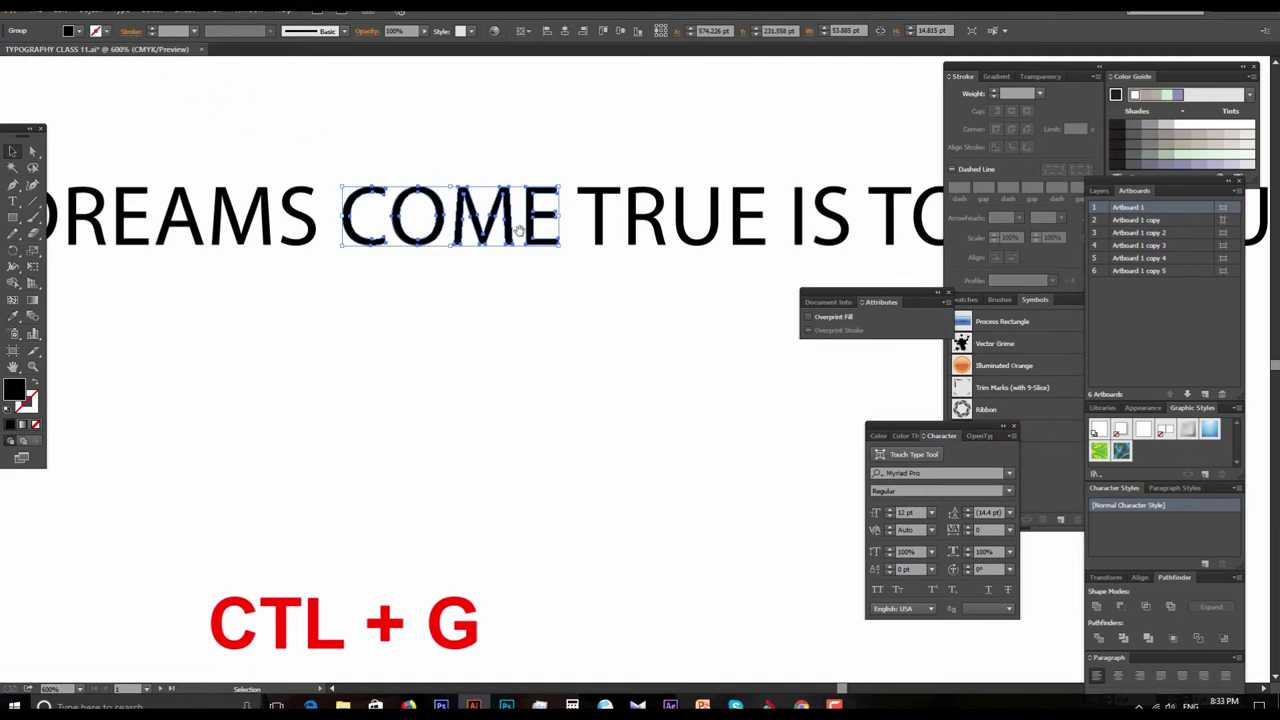
Step: Group the letters of TRUE and of IS as separate words
scroll(519, 231, right, 3)
key(a)
drag(350, 158, 500, 265)
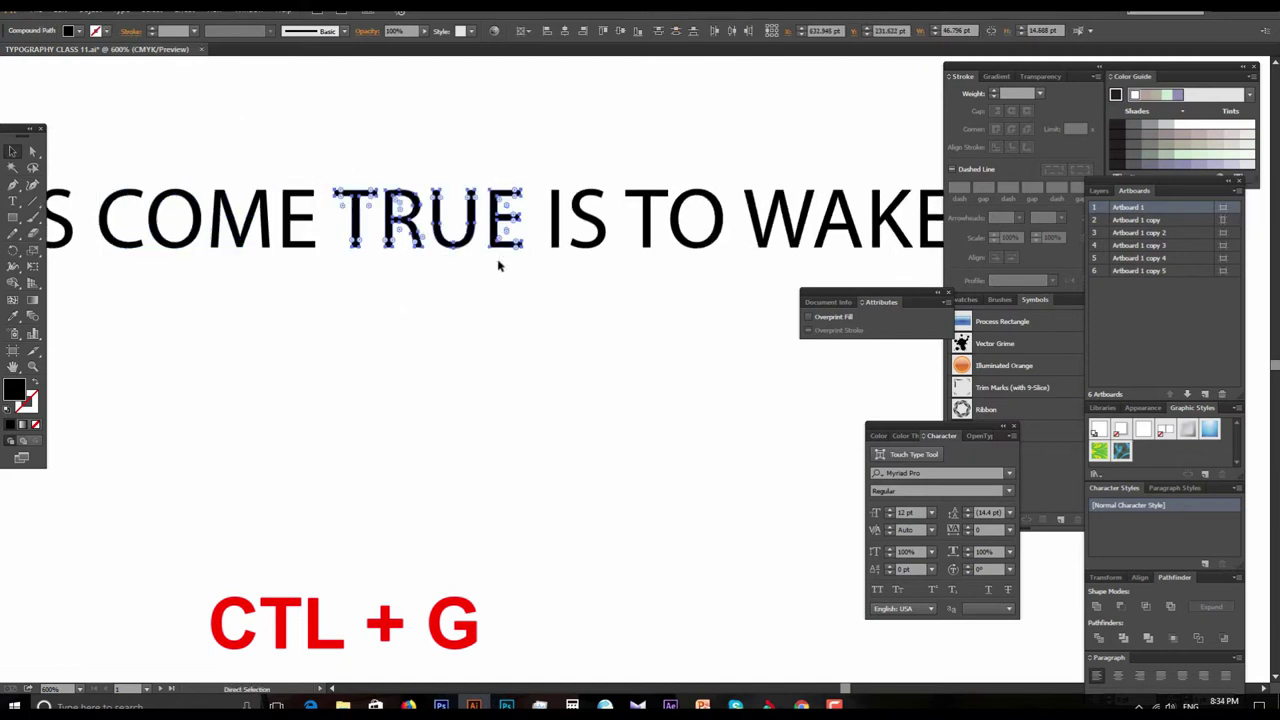
key(ctrl+g)
scroll(643, 363, right, 3)
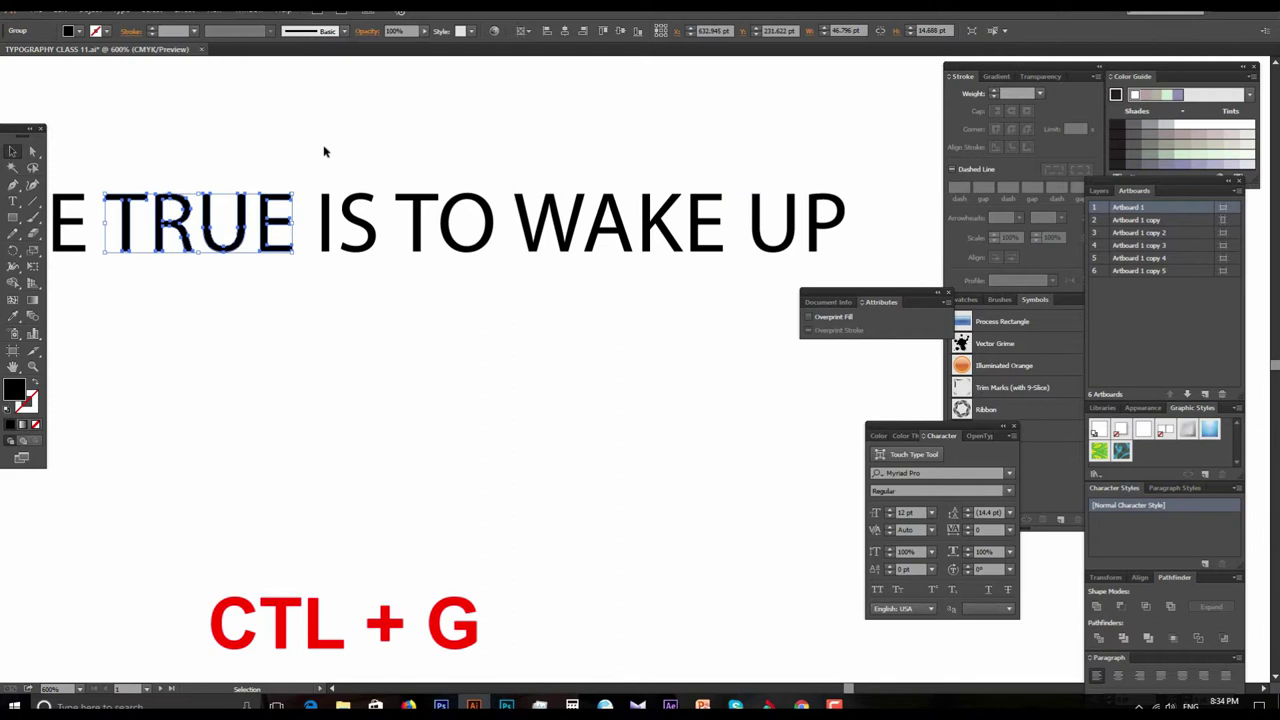
drag(380, 278, 379, 278)
key(ctrl+g)
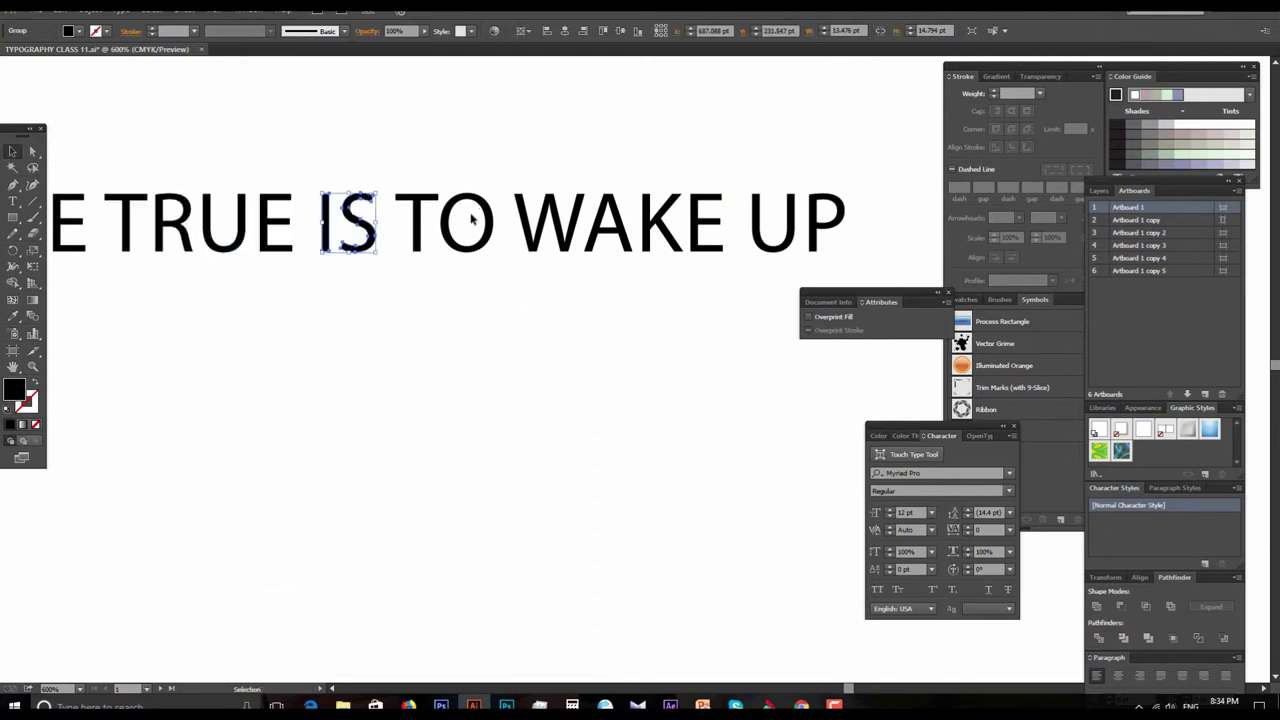
Step: Group the letters of TO, WAKE and UP, each into its own group
drag(480, 268, 500, 289)
key(ctrl+g)
drag(520, 153, 708, 297)
key(ctrl+g)
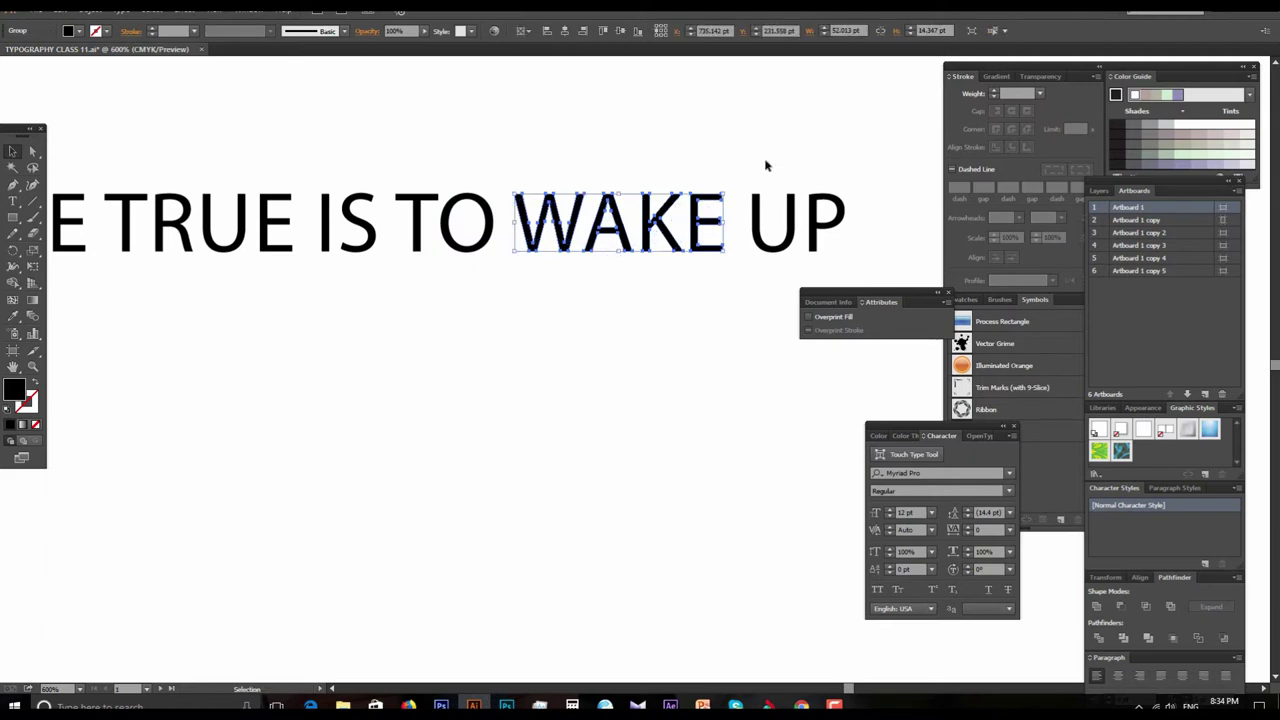
mouse_move(826, 250)
mouse_down()
mouse_move(842, 286)
mouse_move(814, 262)
mouse_up()
click(746, 226)
key(ctrl+g)
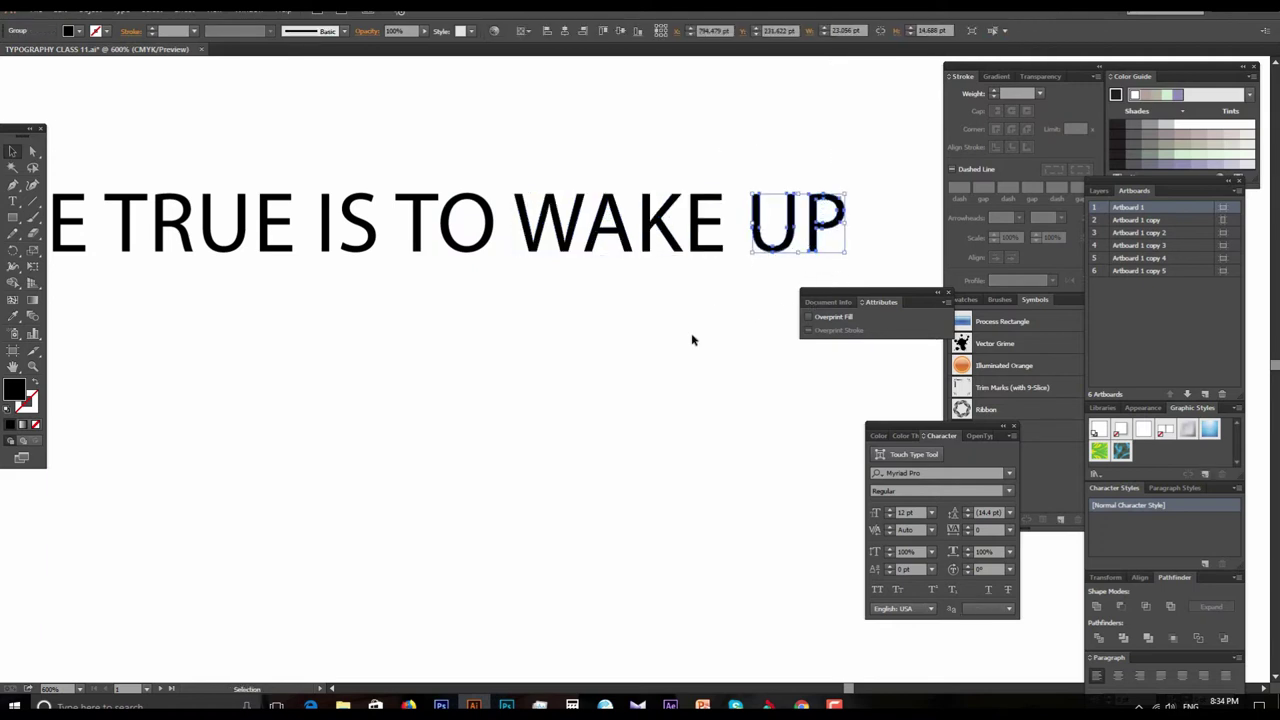
scroll(641, 344, down, 2)
scroll(620, 340, down, 2)
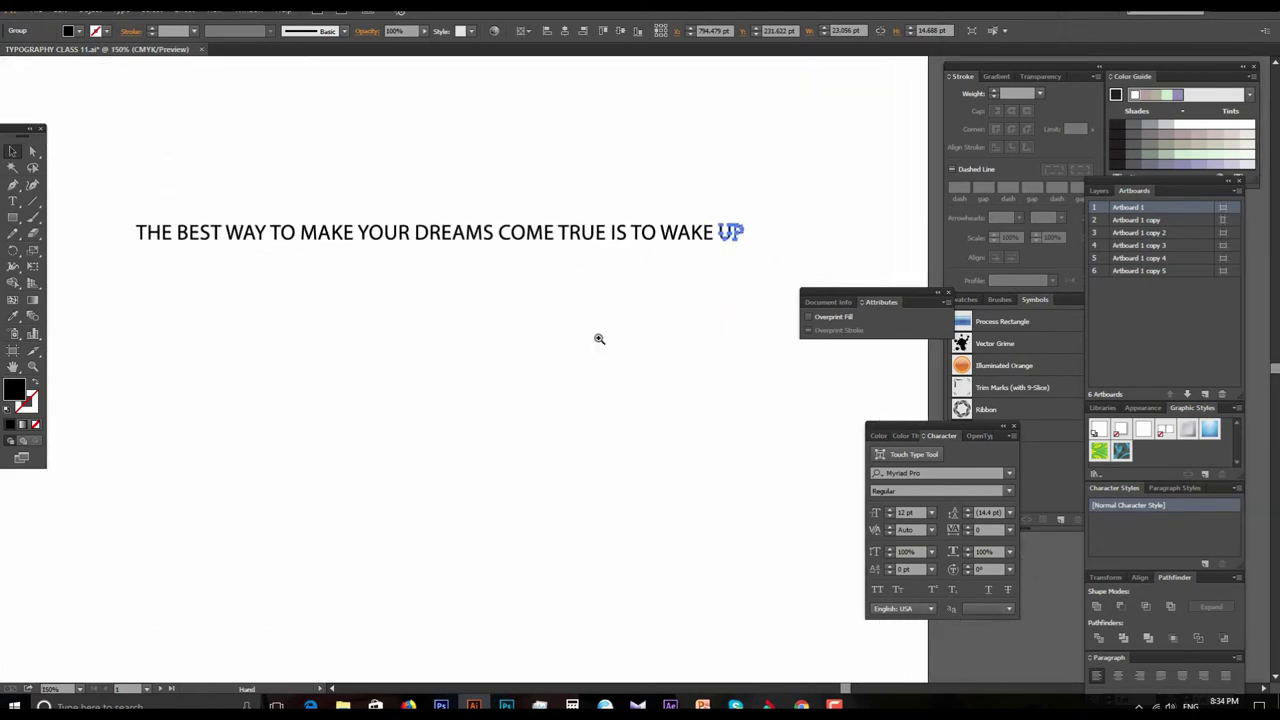
Step: Move the sentence from BEST through UP down below THE
scroll(597, 334, down, 1)
drag(614, 356, 588, 264)
mouse_move(338, 173)
mouse_down()
mouse_move(631, 246)
mouse_move(703, 237)
mouse_up()
drag(512, 207, 512, 358)
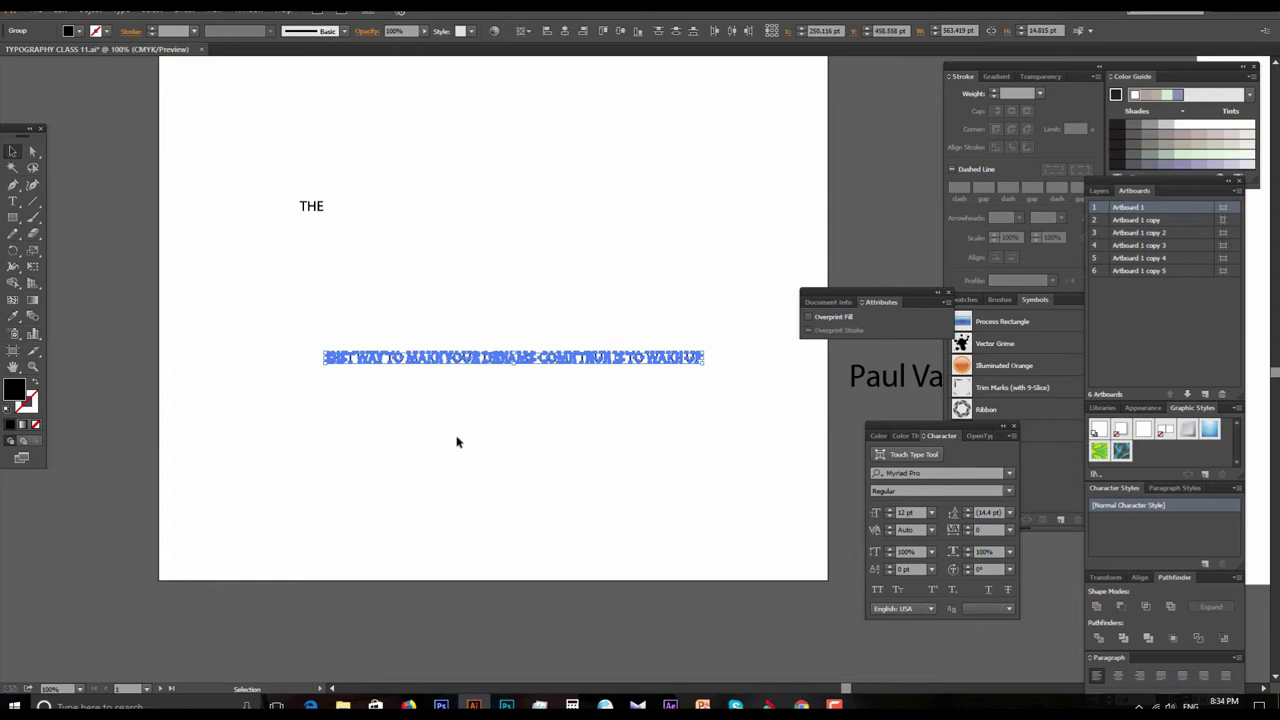
click(514, 249)
Step: Enlarge THE, place it near the top of the artboard, and ungroup it
click(347, 388)
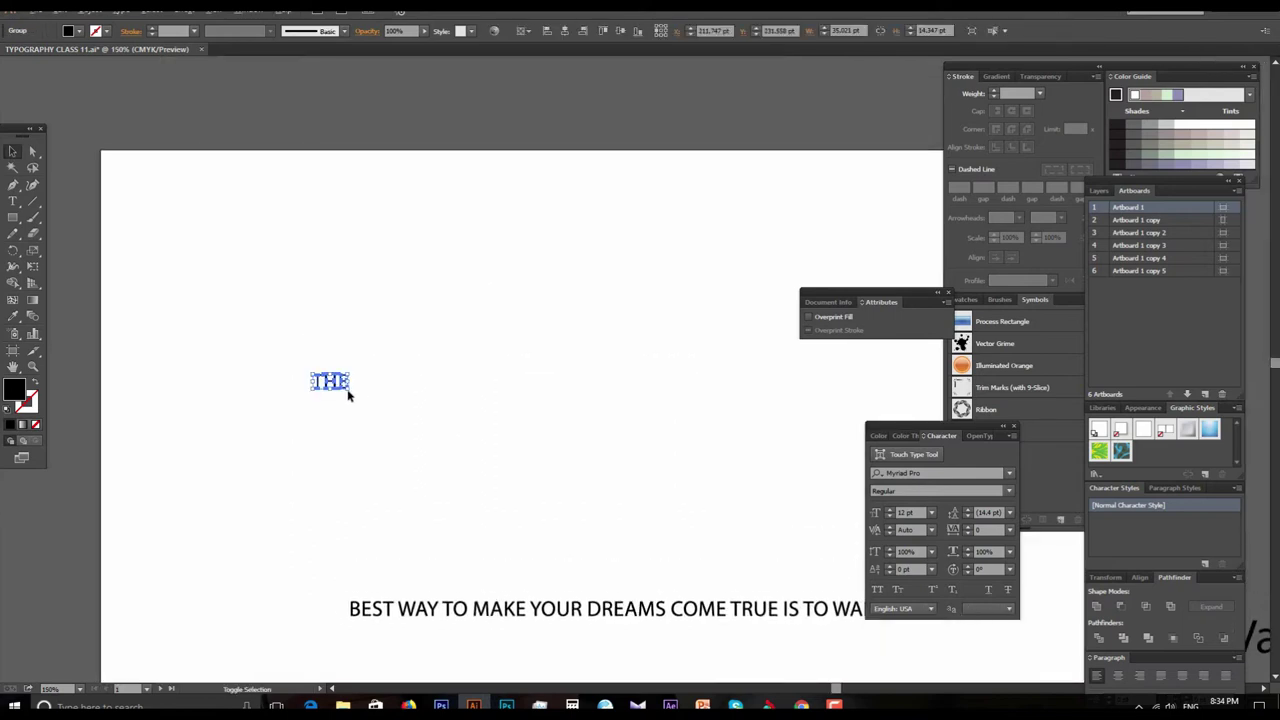
drag(351, 391, 440, 426)
mouse_move(354, 388)
mouse_down()
mouse_move(550, 316)
mouse_move(429, 194)
mouse_up()
right_click(425, 191)
click(468, 270)
Step: Zoom in and out to review the enlarged THE, the sentence and the author credit
click(505, 334)
key(ctrl+plus)
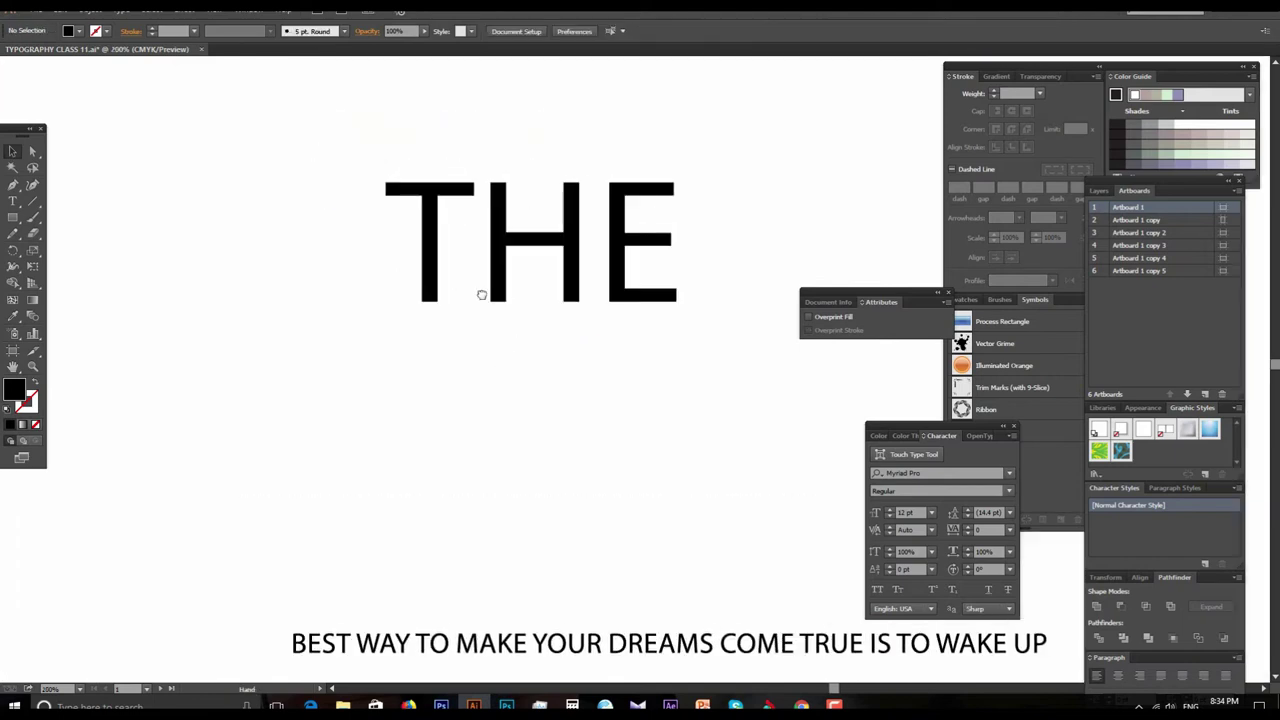
mouse_move(527, 305)
mouse_down()
mouse_move(649, 420)
mouse_move(434, 281)
mouse_up()
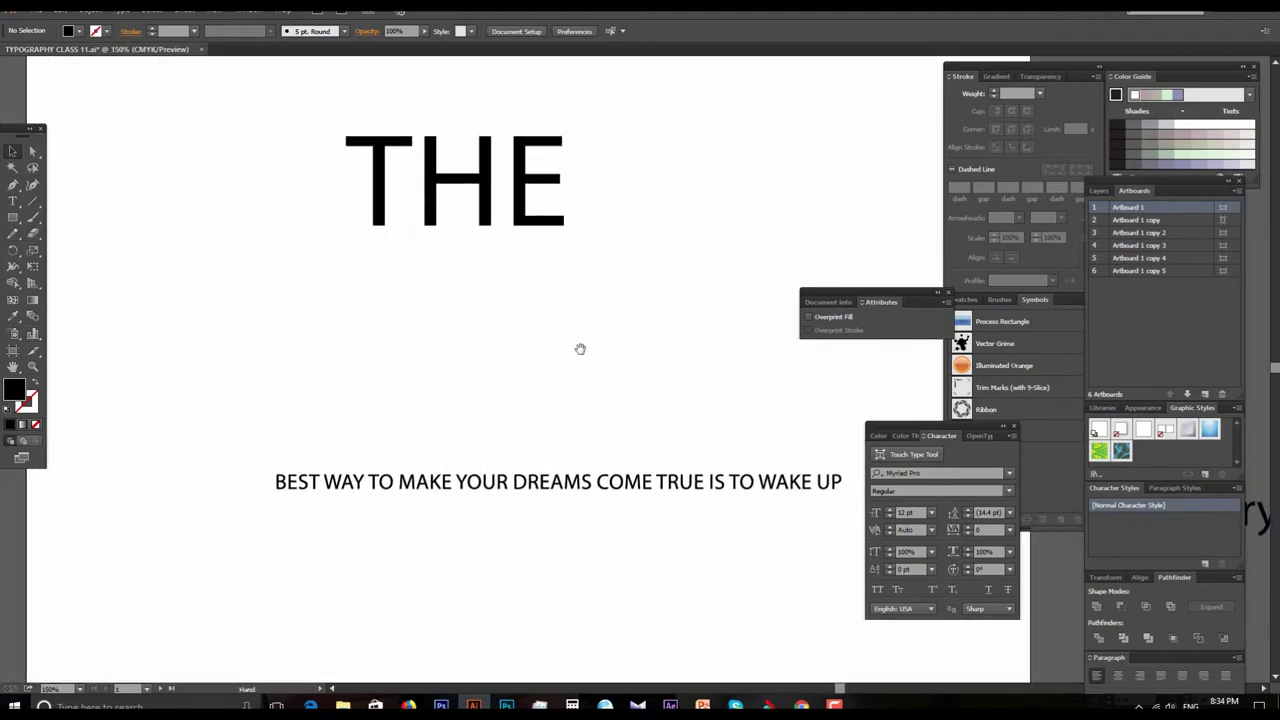
ctrl+alt+click(543, 366)
click(831, 470)
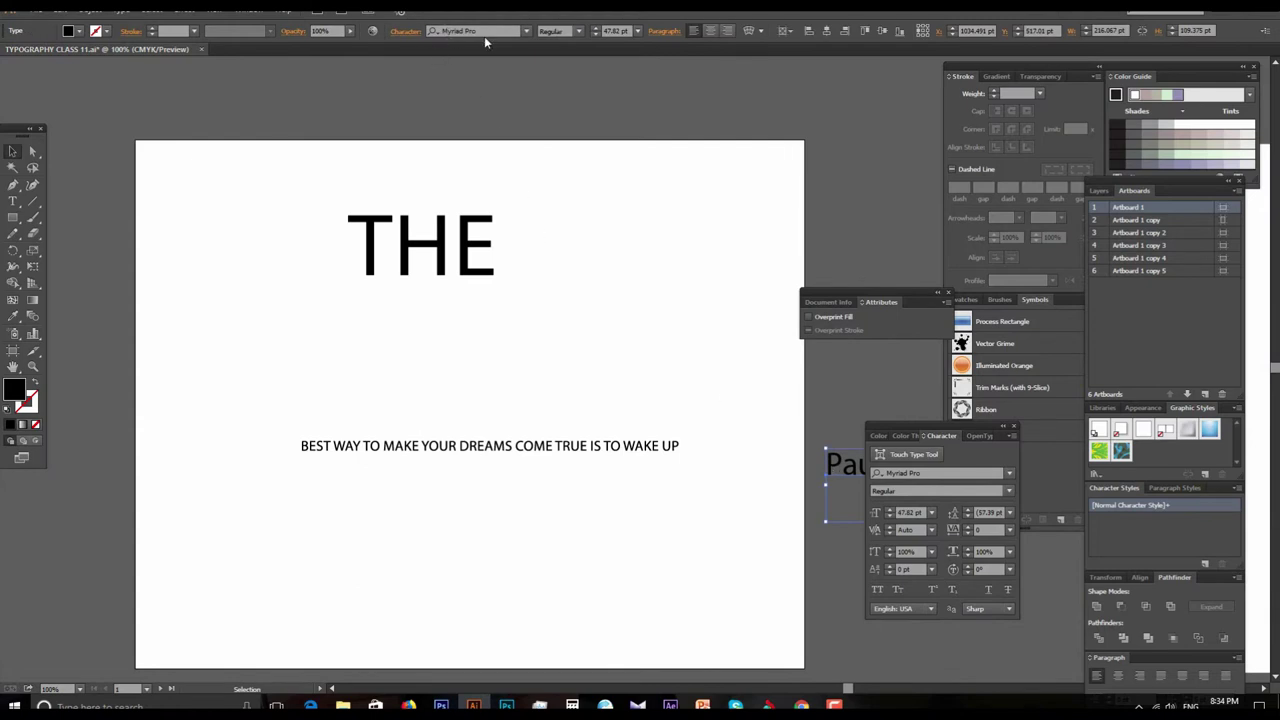
ctrl+click(523, 317)
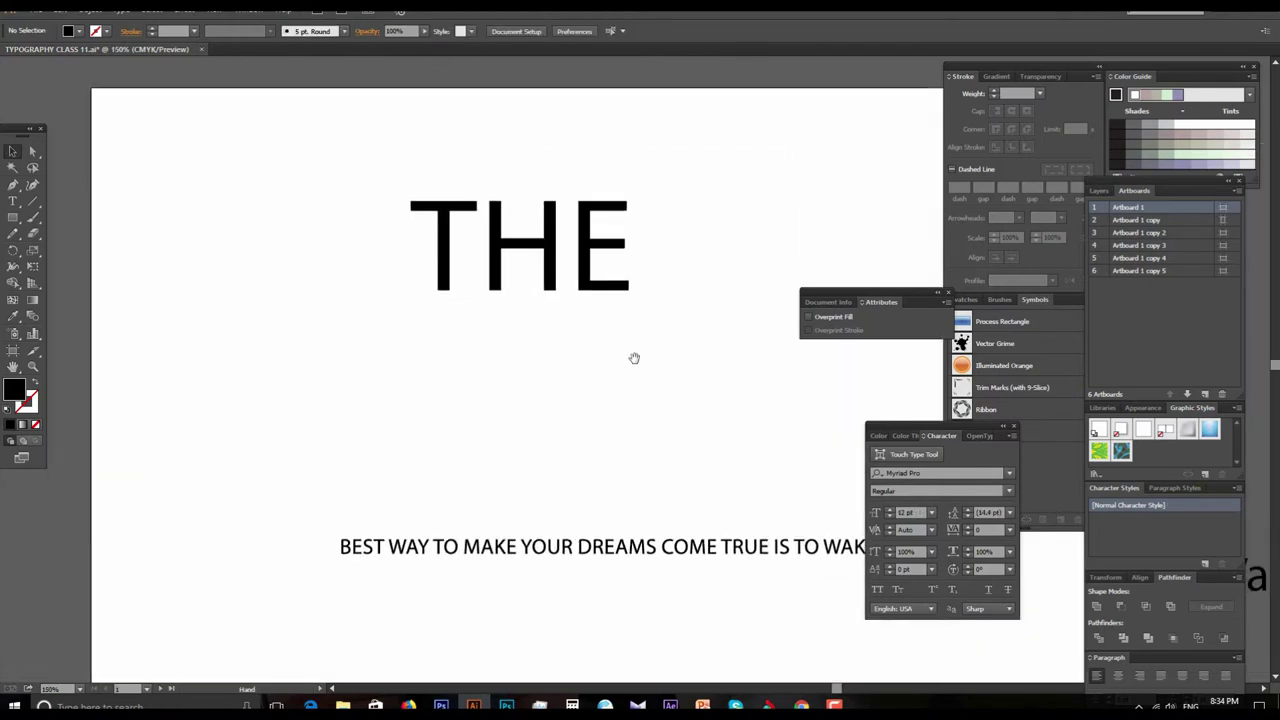
Step: Pan across the artboards and zoom in on THE and the quote
scroll(562, 322, down, 3)
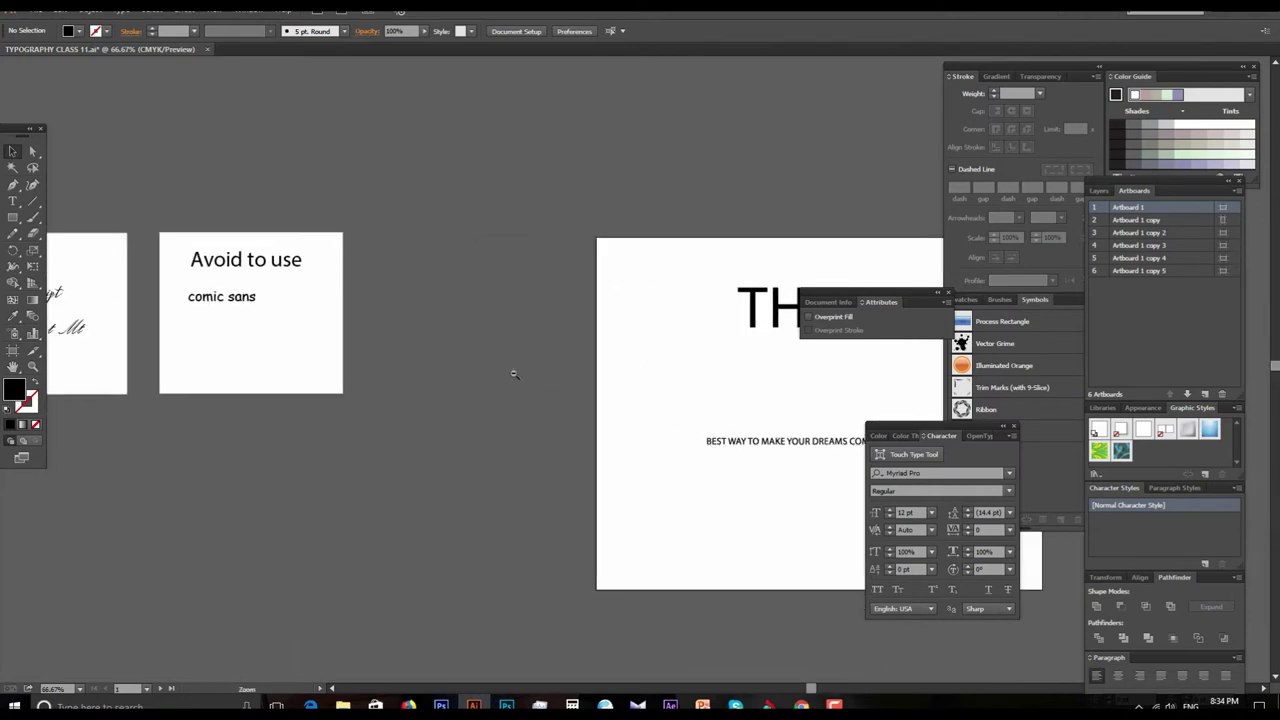
scroll(500, 372, left, 5)
scroll(447, 394, left, 1)
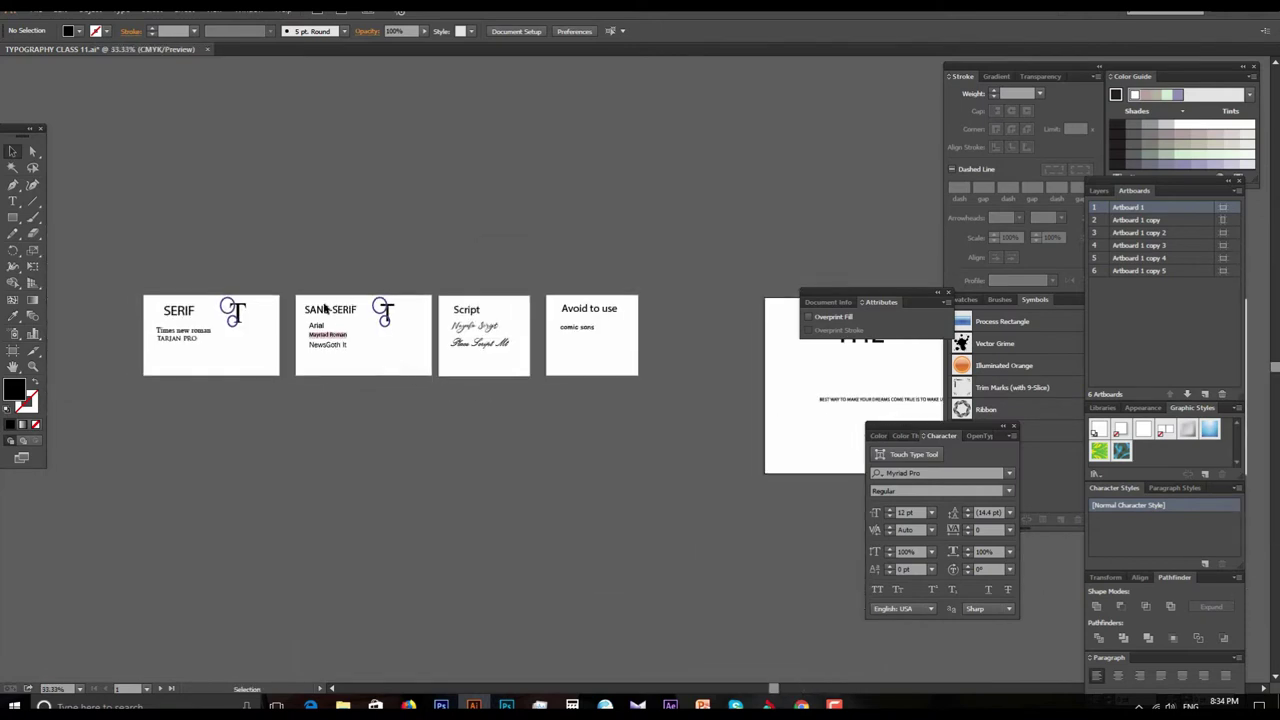
scroll(480, 405, right, 5)
scroll(491, 371, right, 3)
scroll(571, 337, right, 5)
ctrl+click(595, 338)
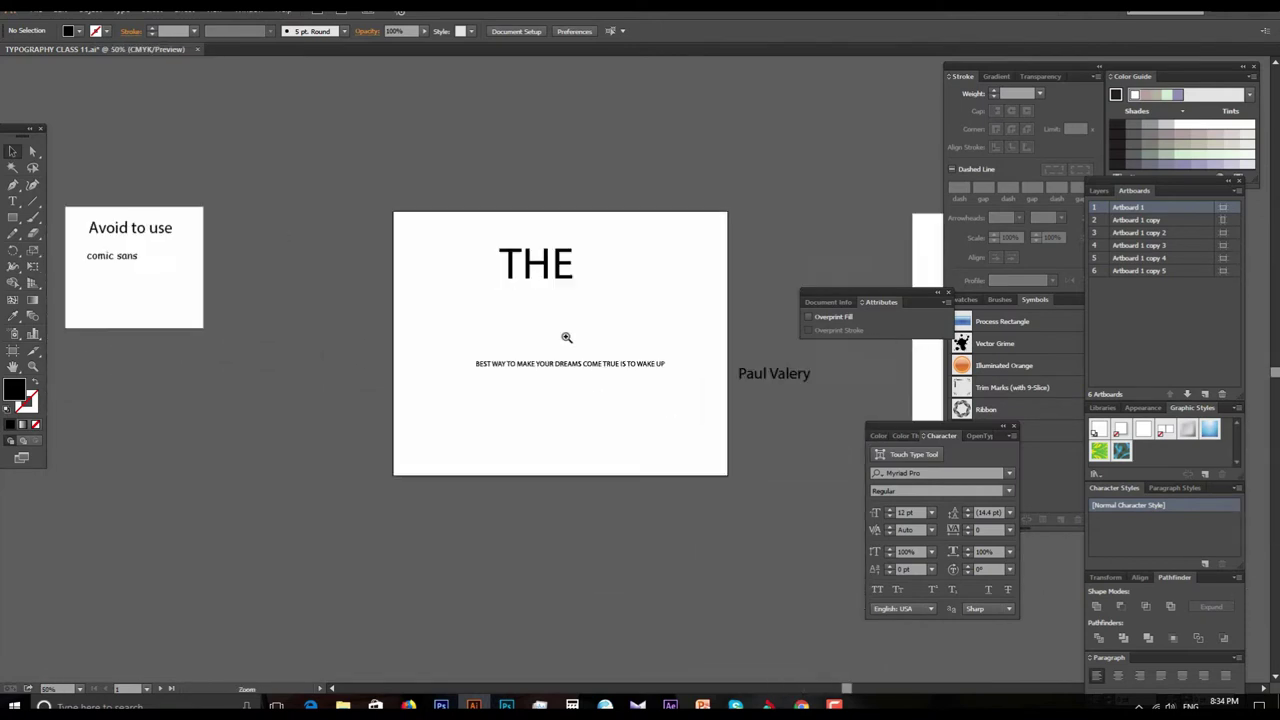
mouse_move(600, 340)
mouse_down()
mouse_move(549, 314)
mouse_move(574, 282)
mouse_move(608, 329)
mouse_up()
ctrl+click(549, 314)
key(ctrl+minus)
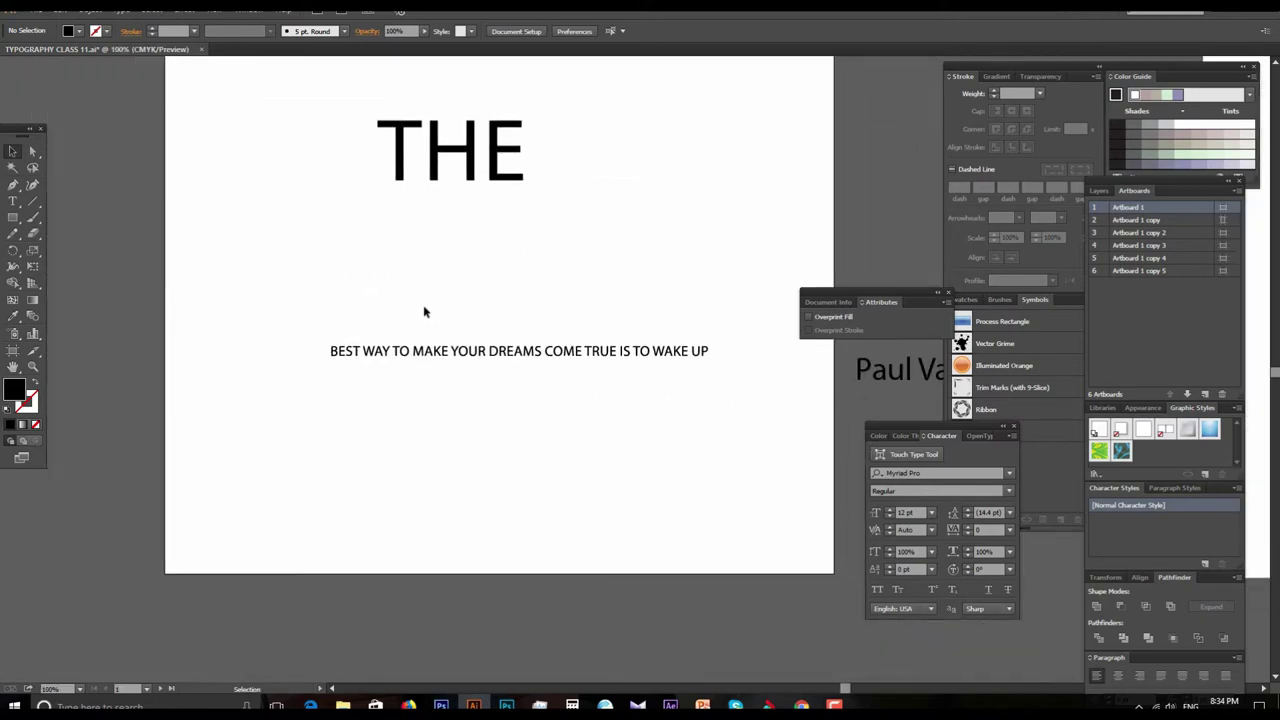
Step: Drag WAY TO MAKE YOUR DREAMS COME TRUE IS TO WAKE UP further down
click(505, 351)
drag(629, 357, 626, 453)
click(563, 289)
key(ctrl+plus)
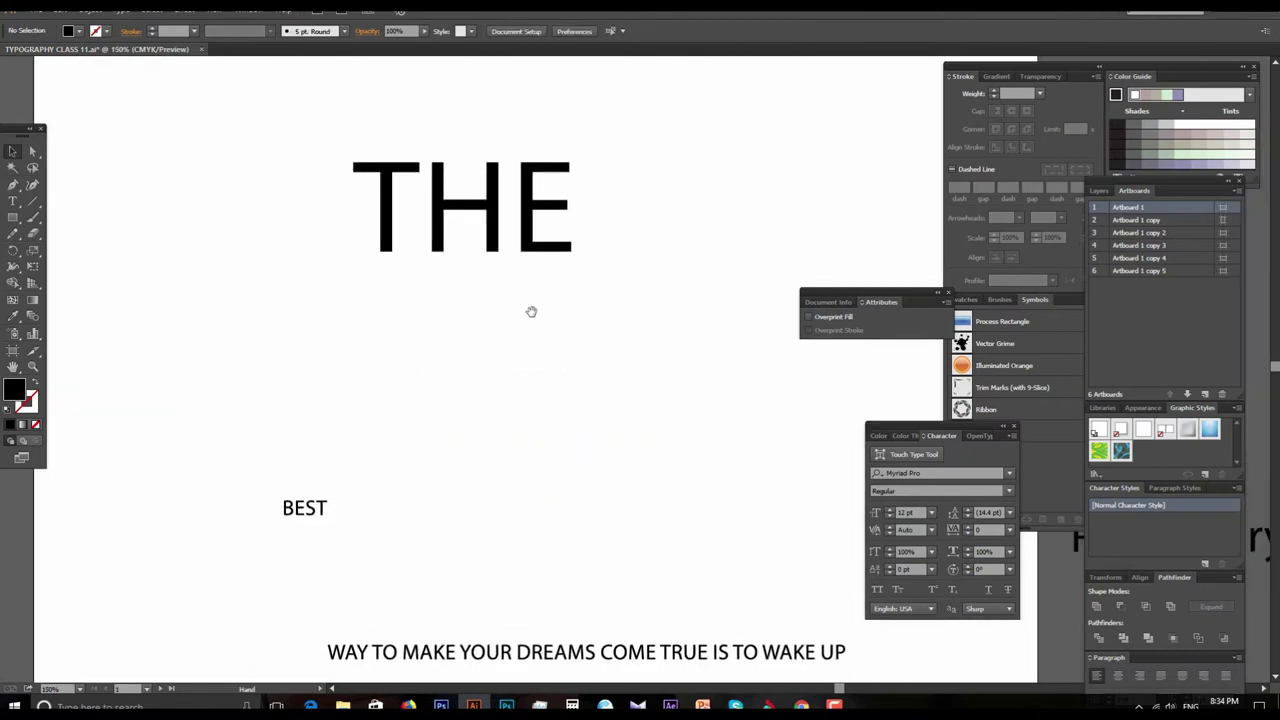
Step: Undo the last two changes made to THE
drag(328, 120, 690, 300)
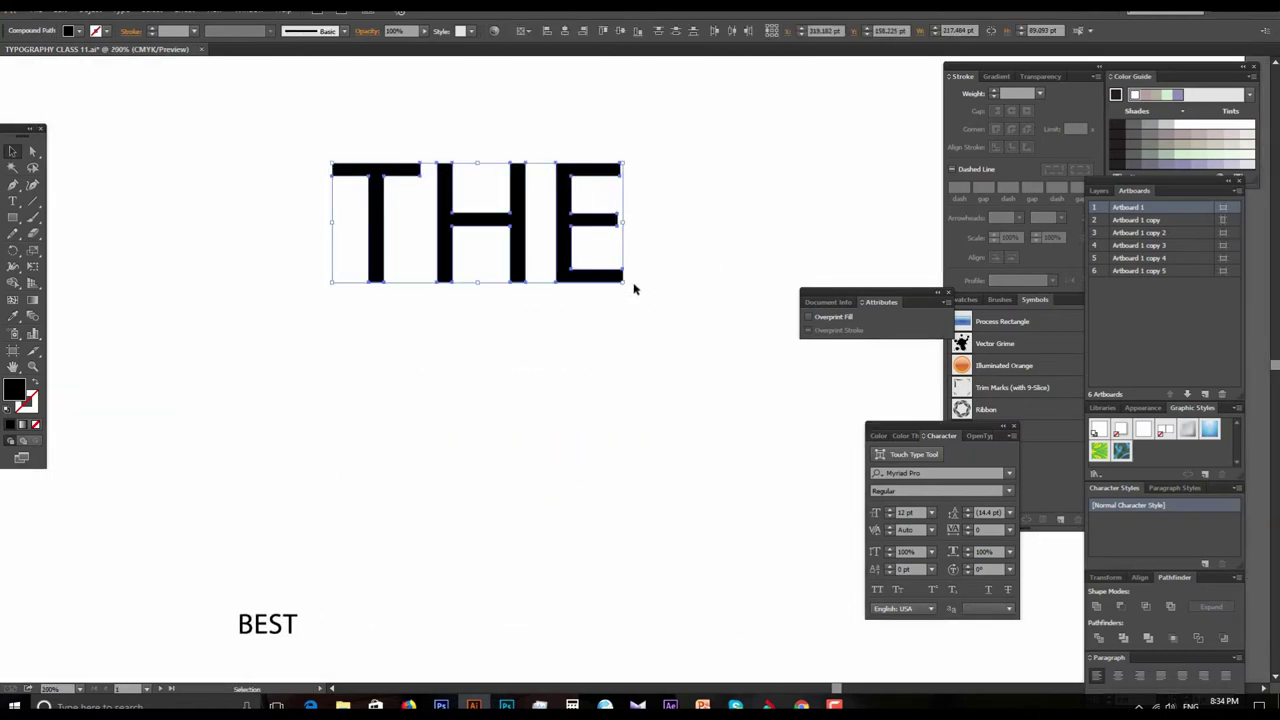
key(ctrl+z)
key(ctrl+z)
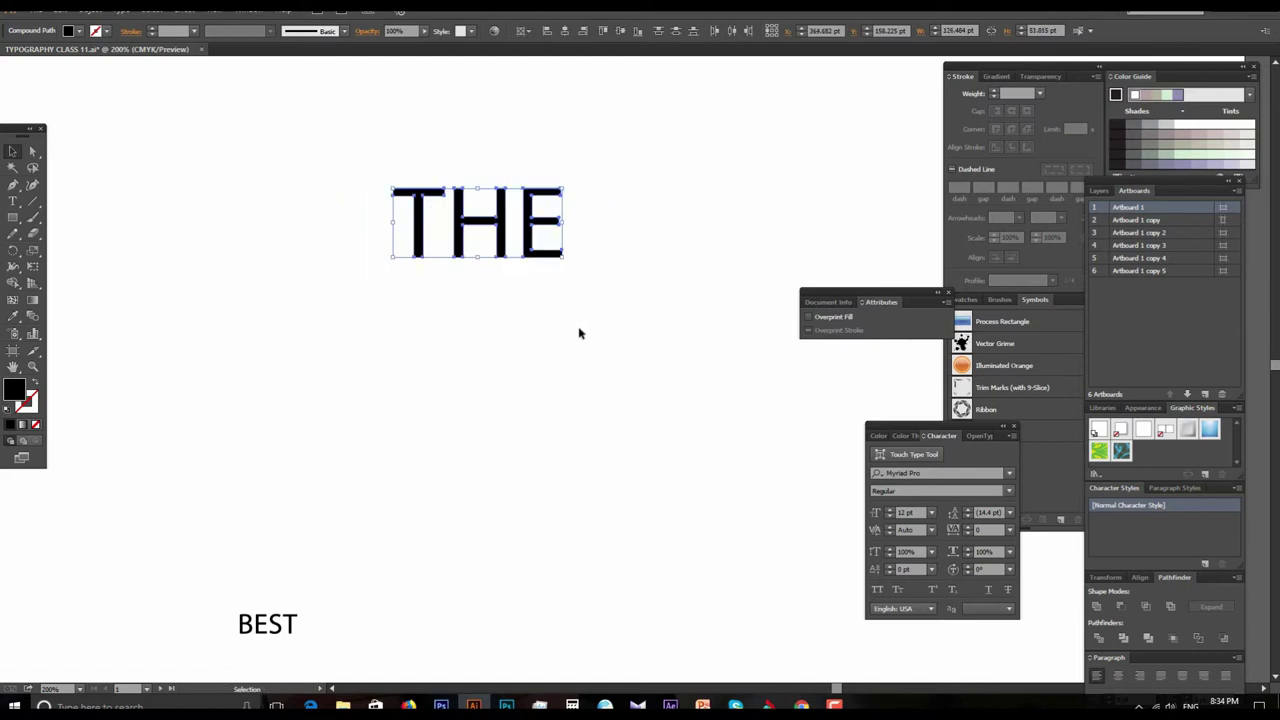
key(ctrl+z)
scroll(578, 297, down, 2)
key(ctrl+minus)
Step: Enlarge BEST and place it directly beneath THE, then zoom in on the pair
drag(263, 402, 438, 502)
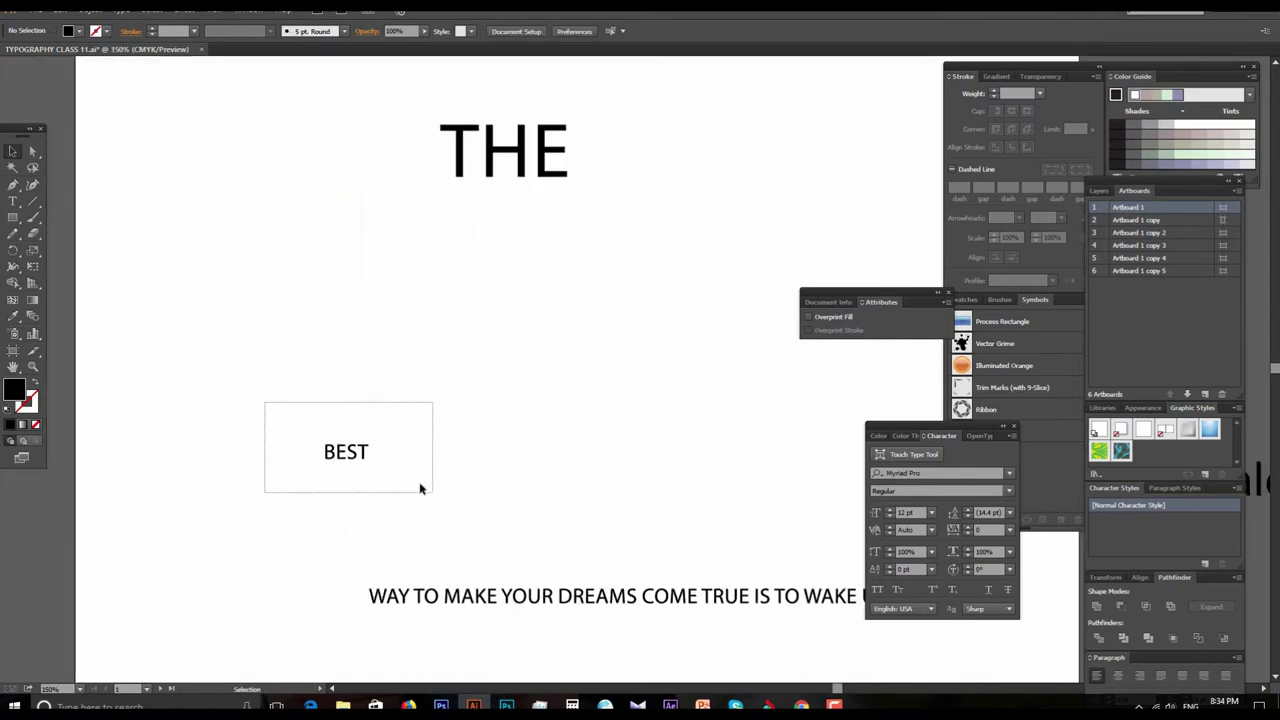
mouse_move(363, 457)
mouse_down()
mouse_move(528, 289)
mouse_move(645, 374)
mouse_up()
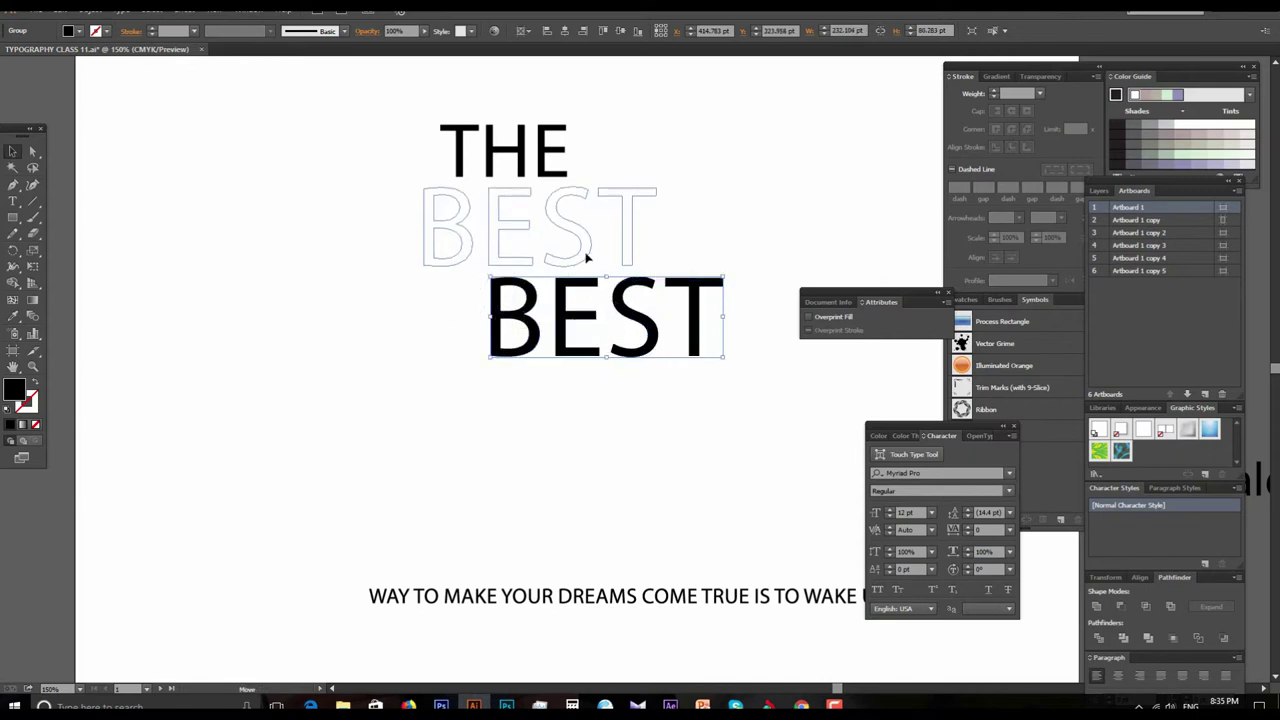
drag(651, 347, 613, 257)
click(613, 348)
key(z)
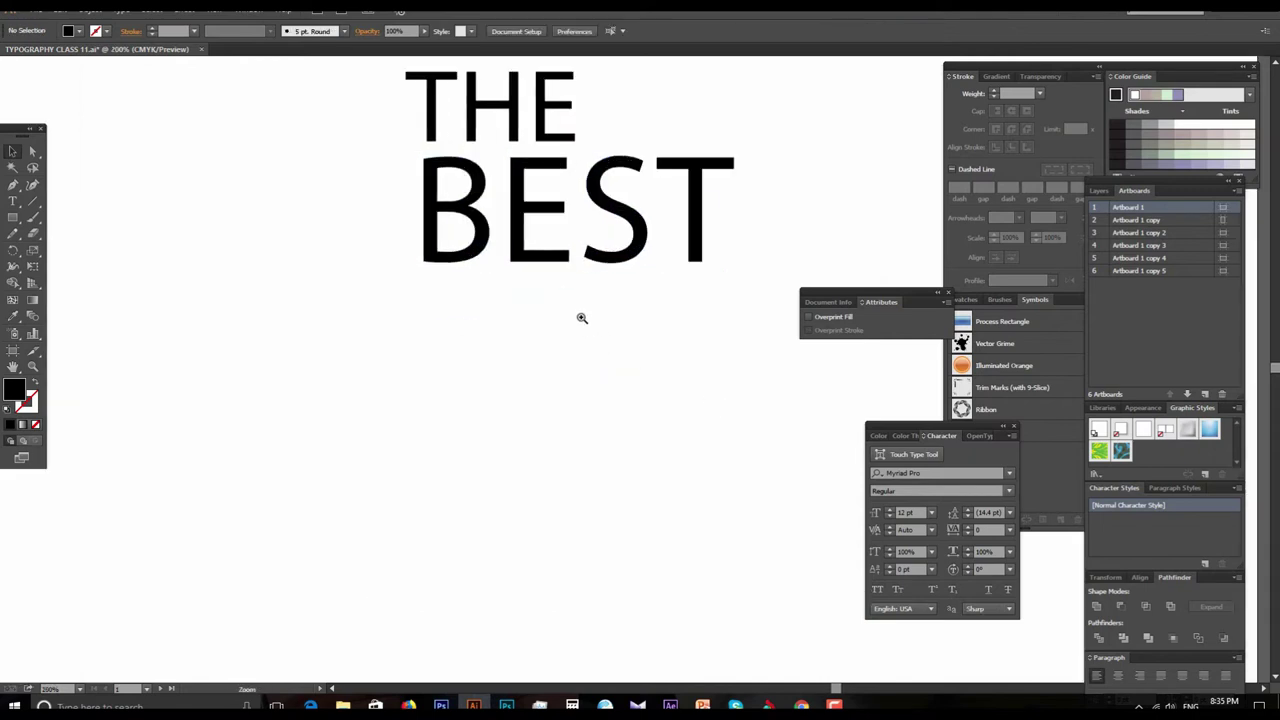
click(580, 317)
click(580, 280)
click(563, 380)
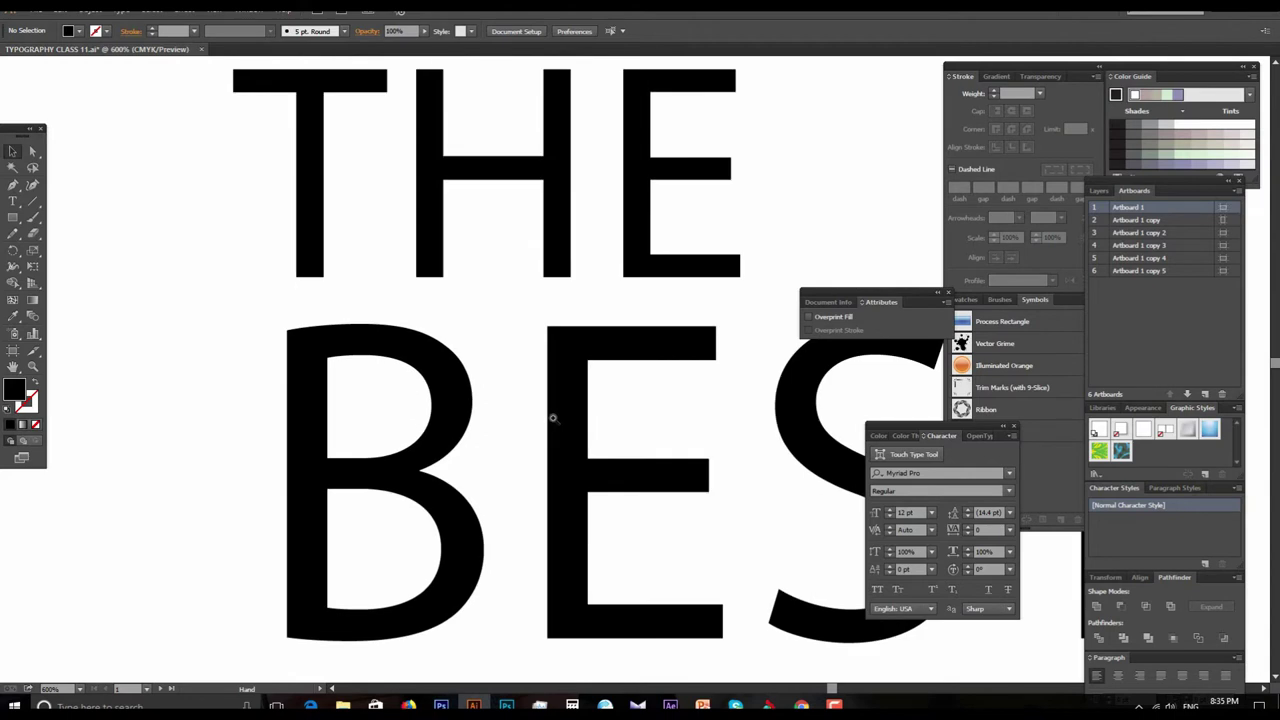
Step: Extend the T stem of THE straight down toward BEST
alt+click(557, 410)
drag(516, 335, 490, 335)
drag(444, 298, 353, 306)
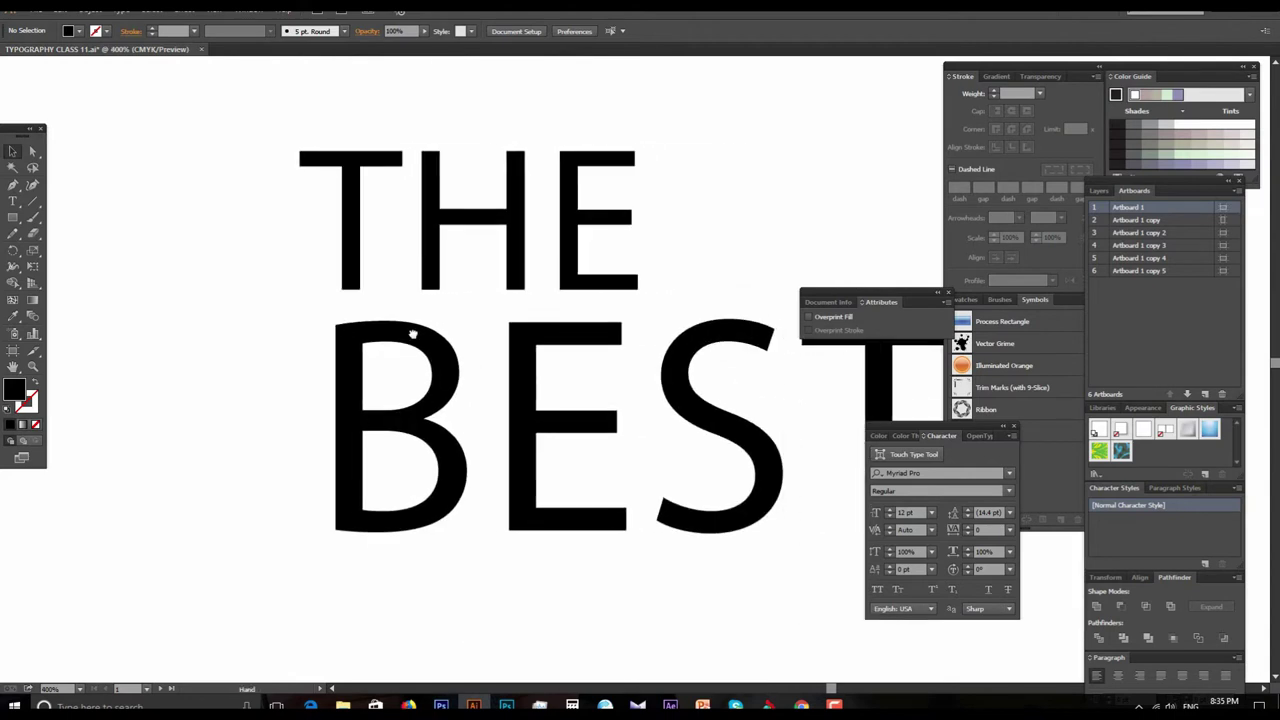
click(350, 258)
mouse_move(437, 309)
mouse_down()
mouse_move(511, 291)
mouse_move(583, 318)
mouse_move(545, 325)
mouse_up()
click(32, 151)
key(shift)
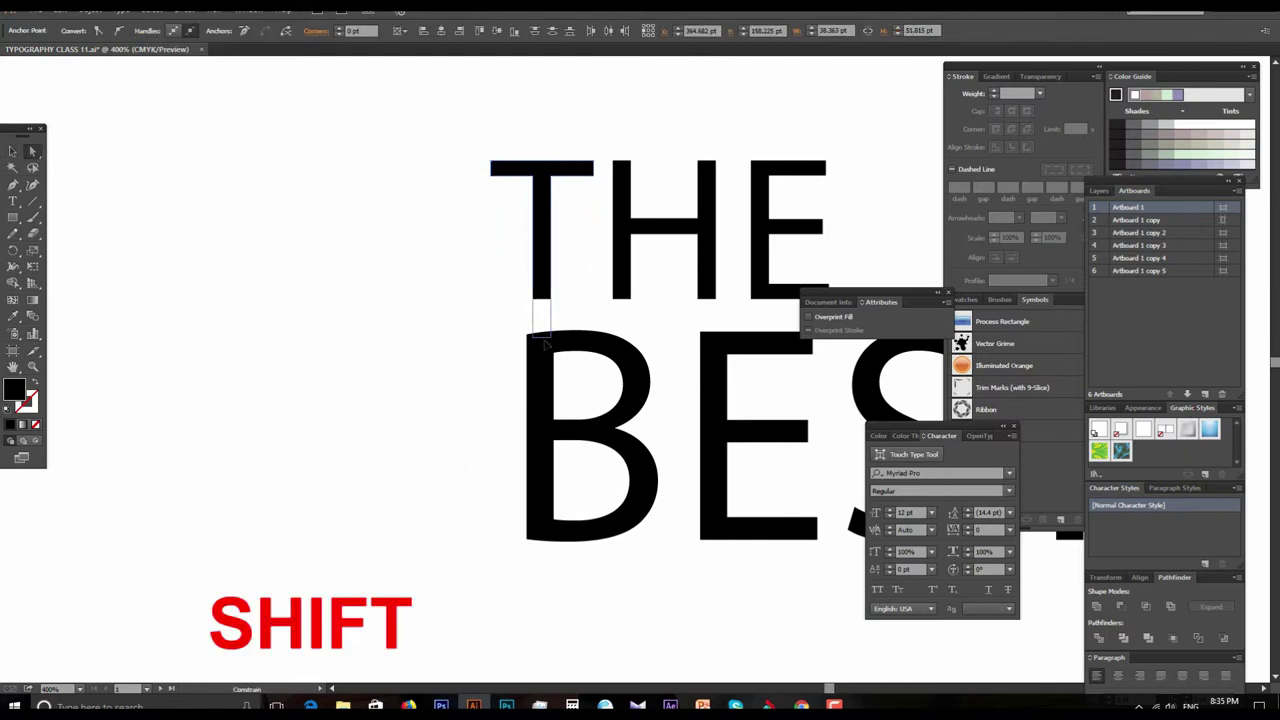
drag(545, 352, 545, 345)
click(589, 320)
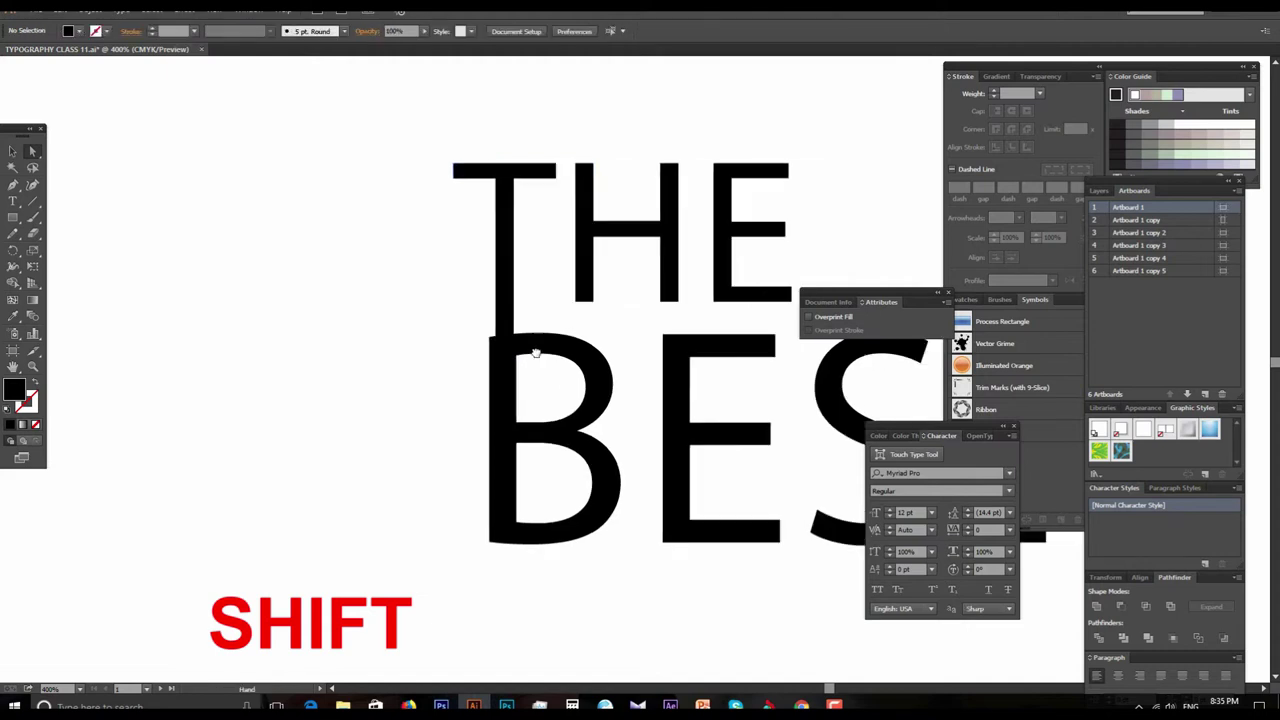
Step: Group the THE letters and nudge them two steps left
scroll(589, 320, right, 5)
drag(276, 148, 664, 289)
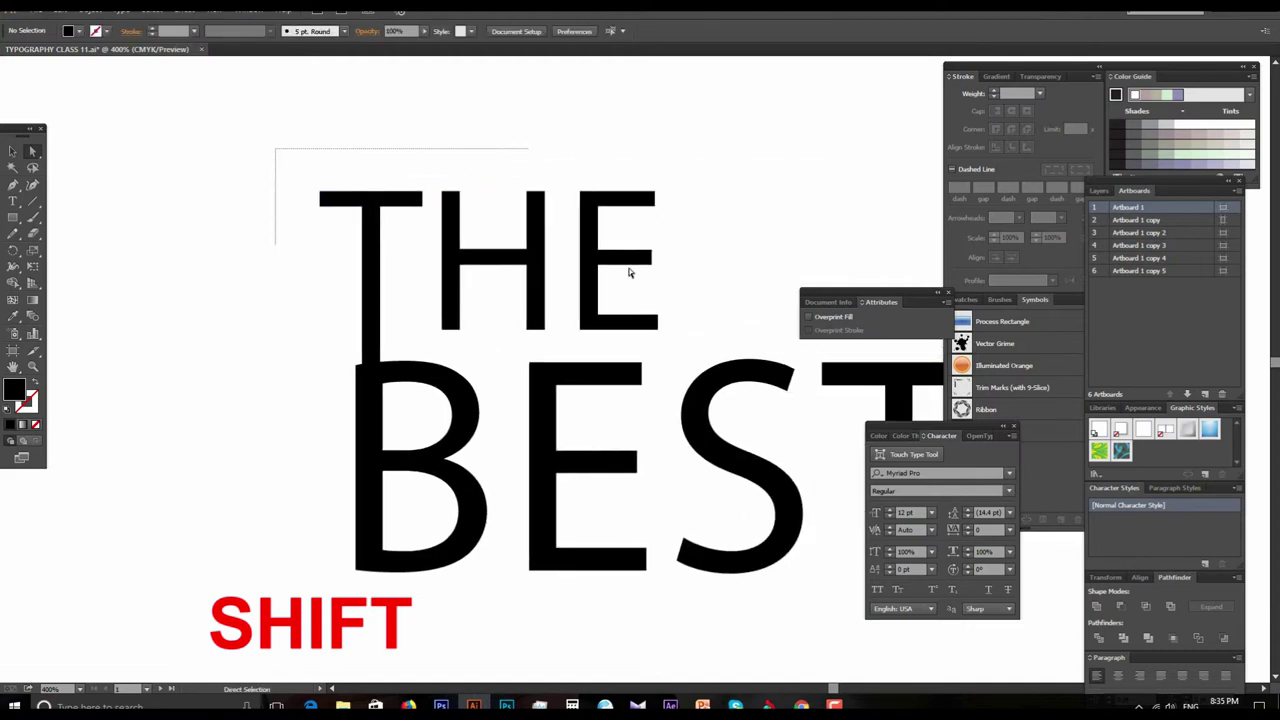
right_click(517, 270)
click(552, 327)
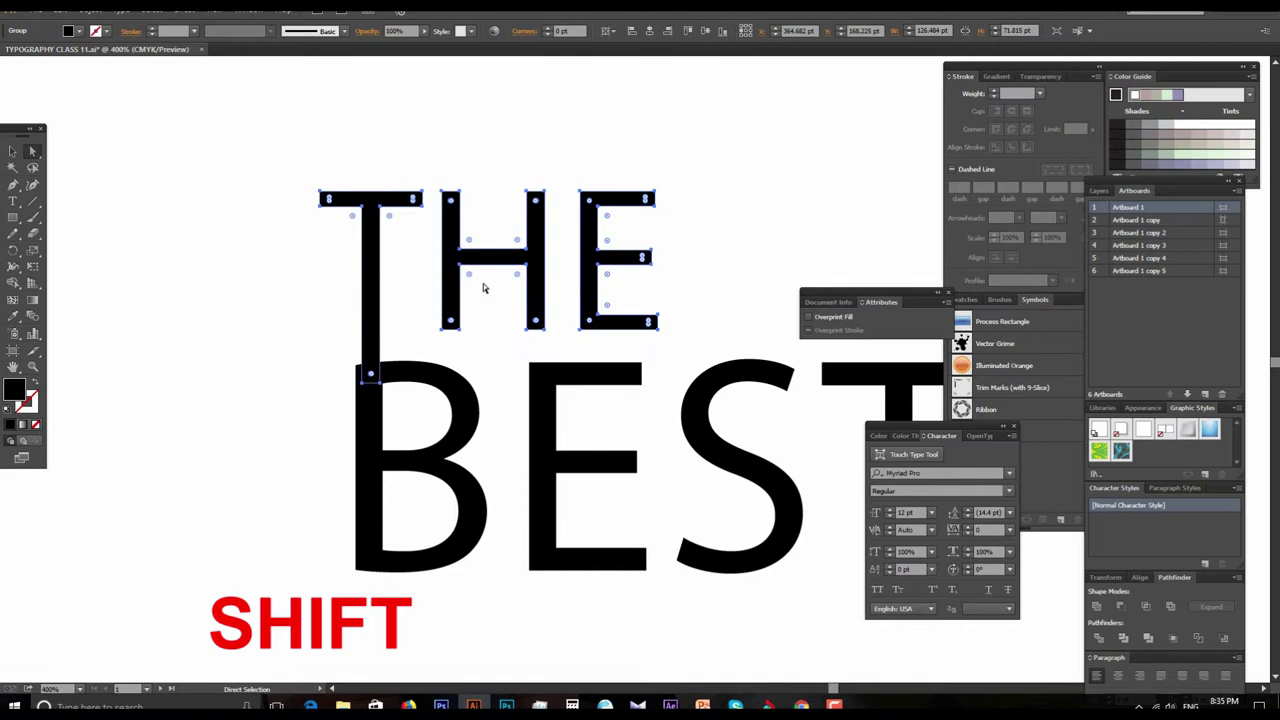
key(Left)
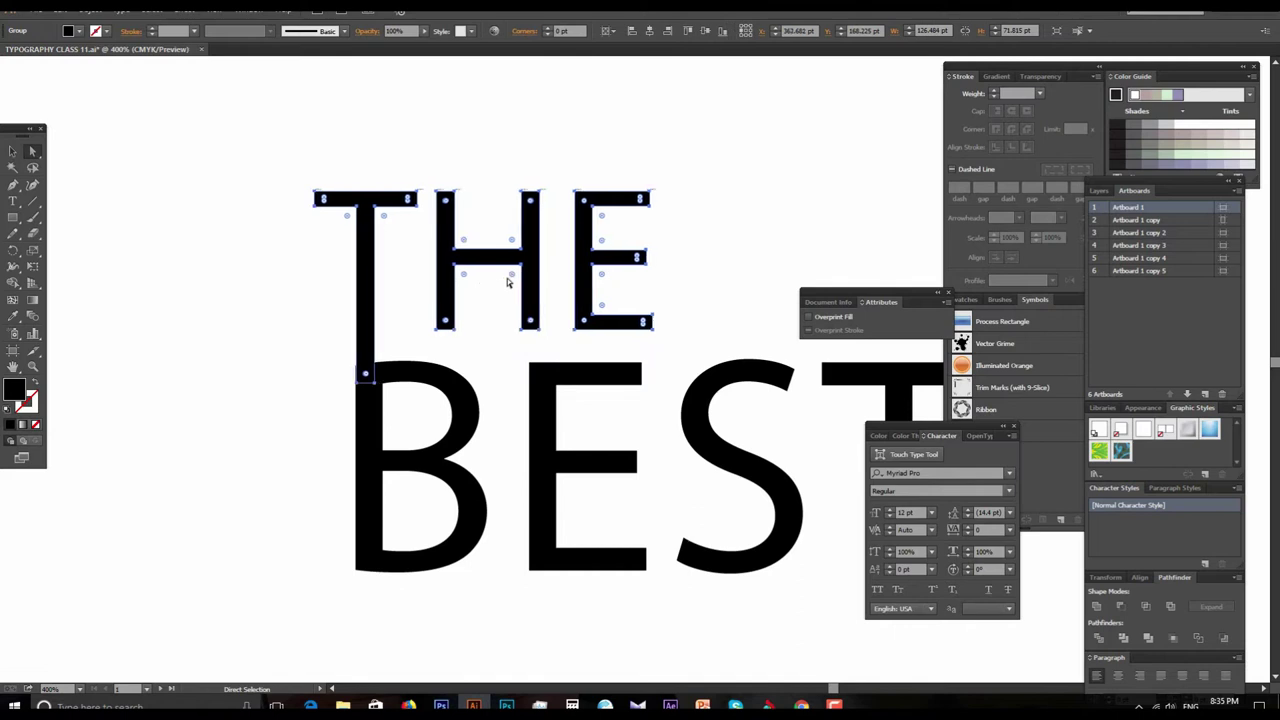
key(Left)
click(721, 258)
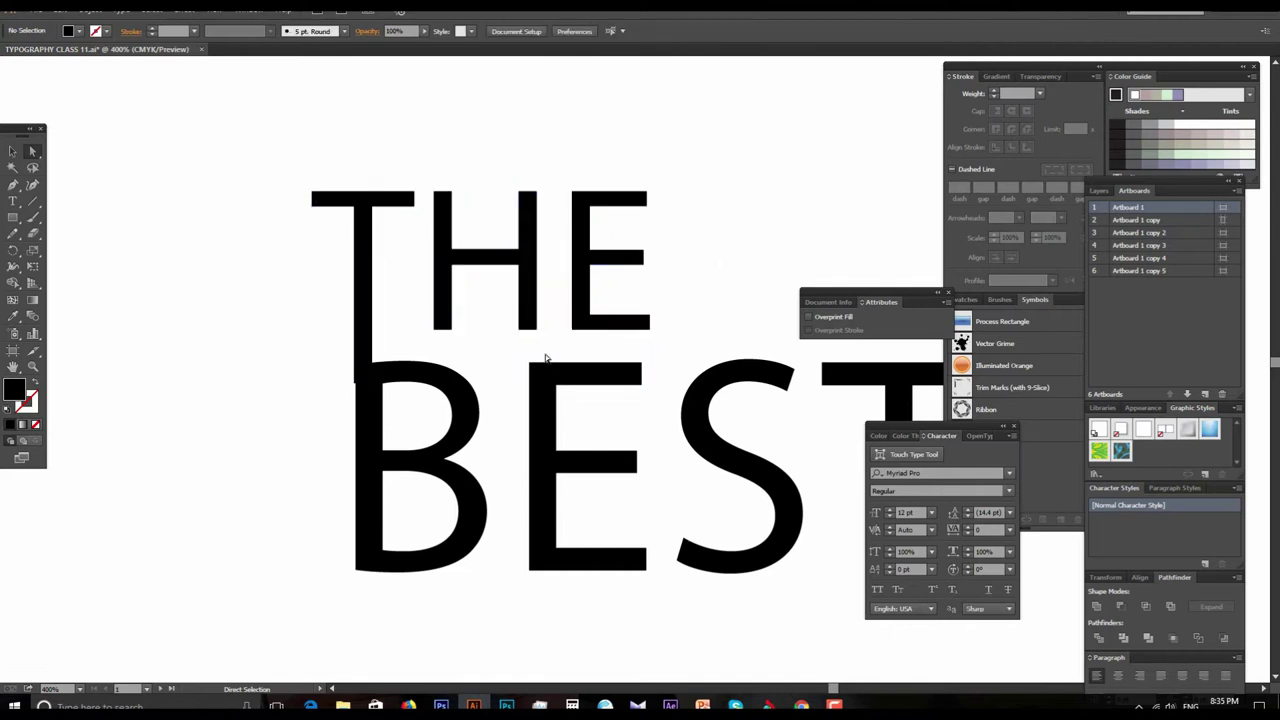
Step: Shift the selected anchor points of THE one nudge to the right
click(448, 312)
drag(280, 184, 666, 331)
key(Right)
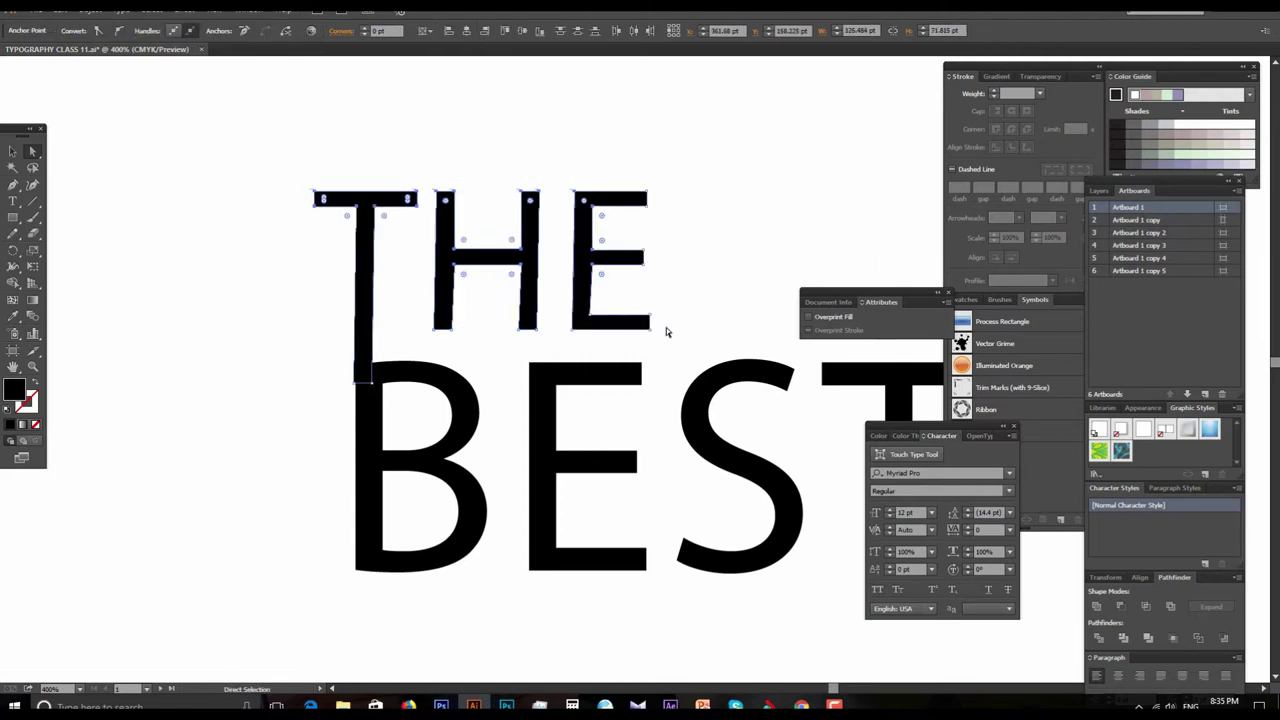
click(710, 296)
key(z)
click(500, 391)
key(a)
Step: Select the T stem's anchor points beside the B outline
click(435, 347)
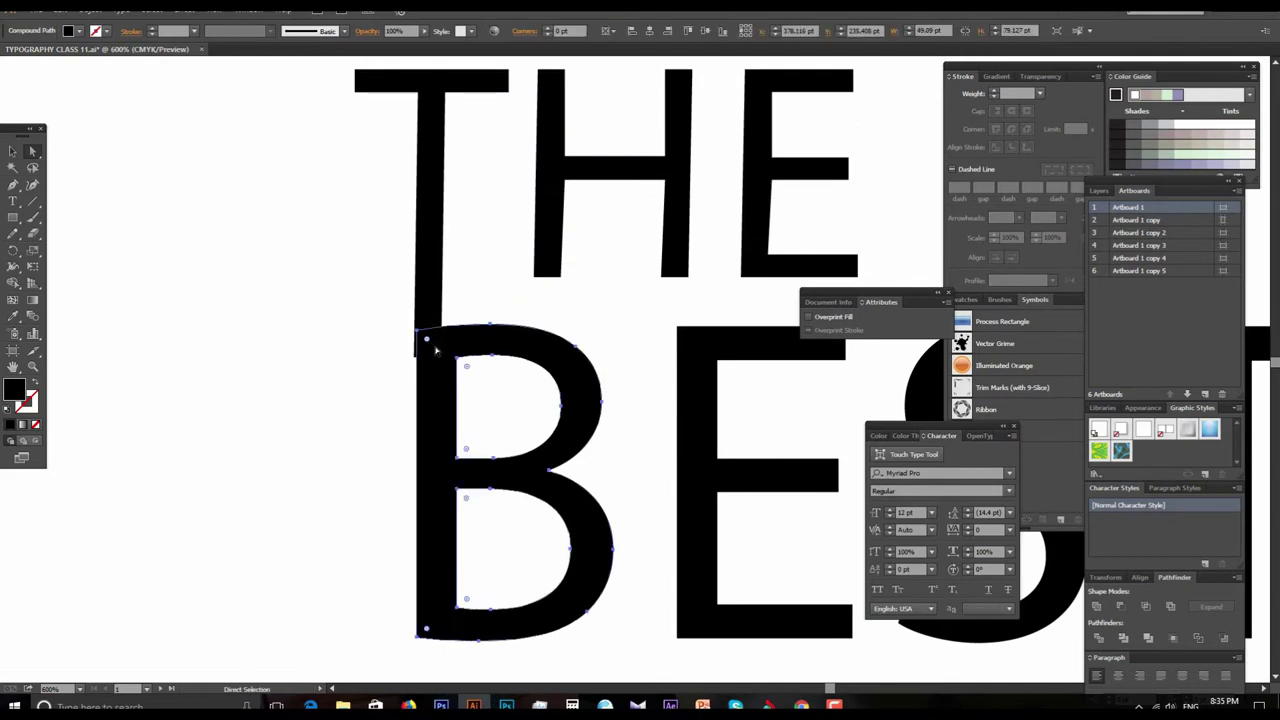
click(434, 315)
key(ctrl+minus)
key(ctrl+minus)
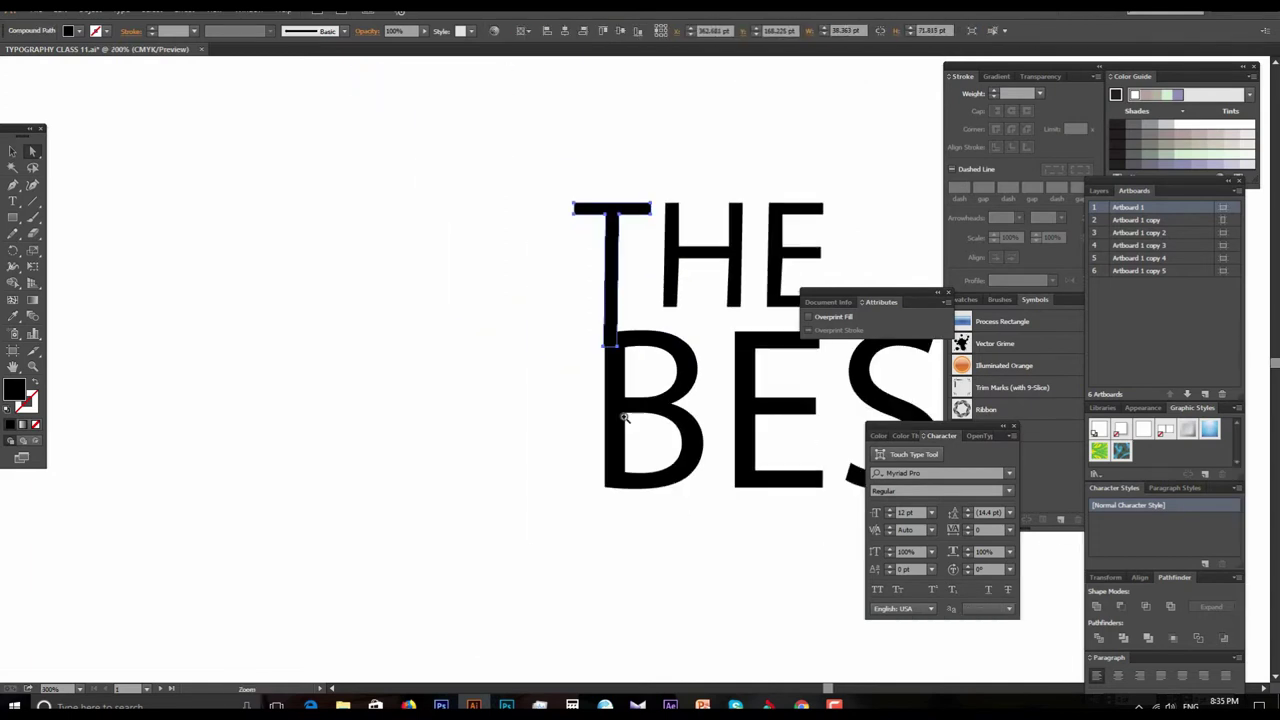
key(ctrl+minus)
drag(675, 449, 534, 477)
click(534, 477)
click(508, 291)
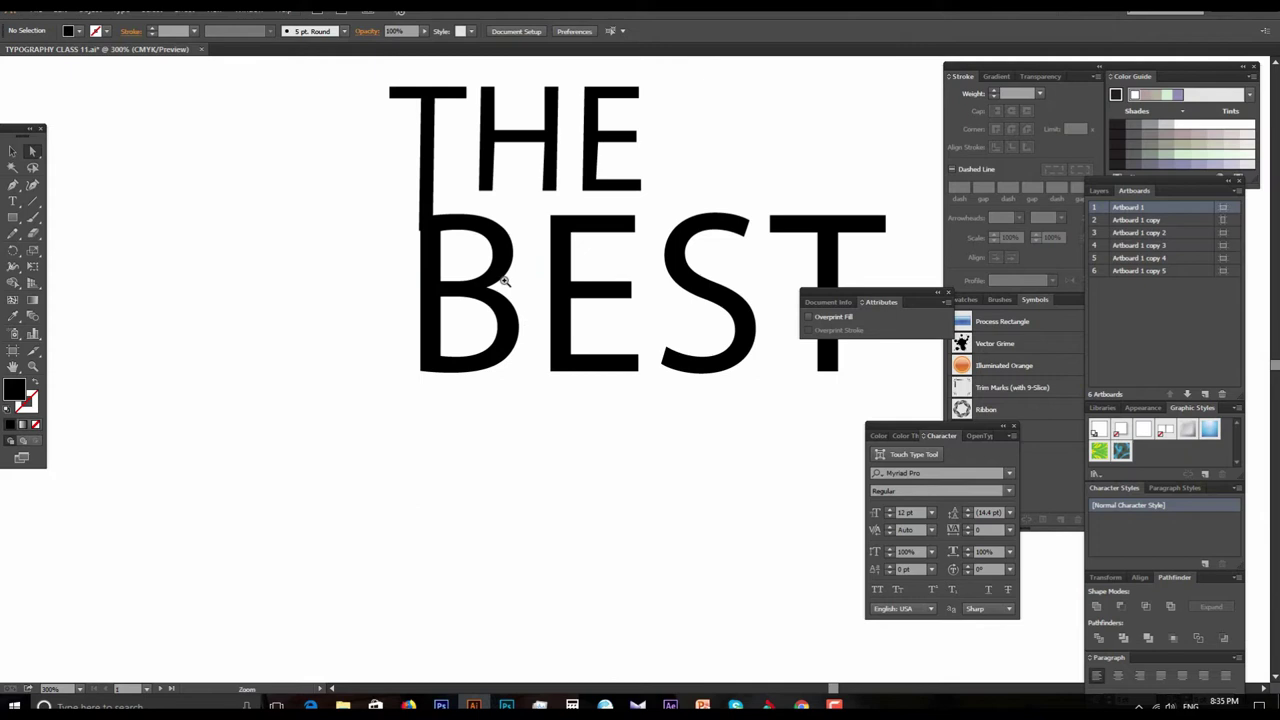
click(508, 291)
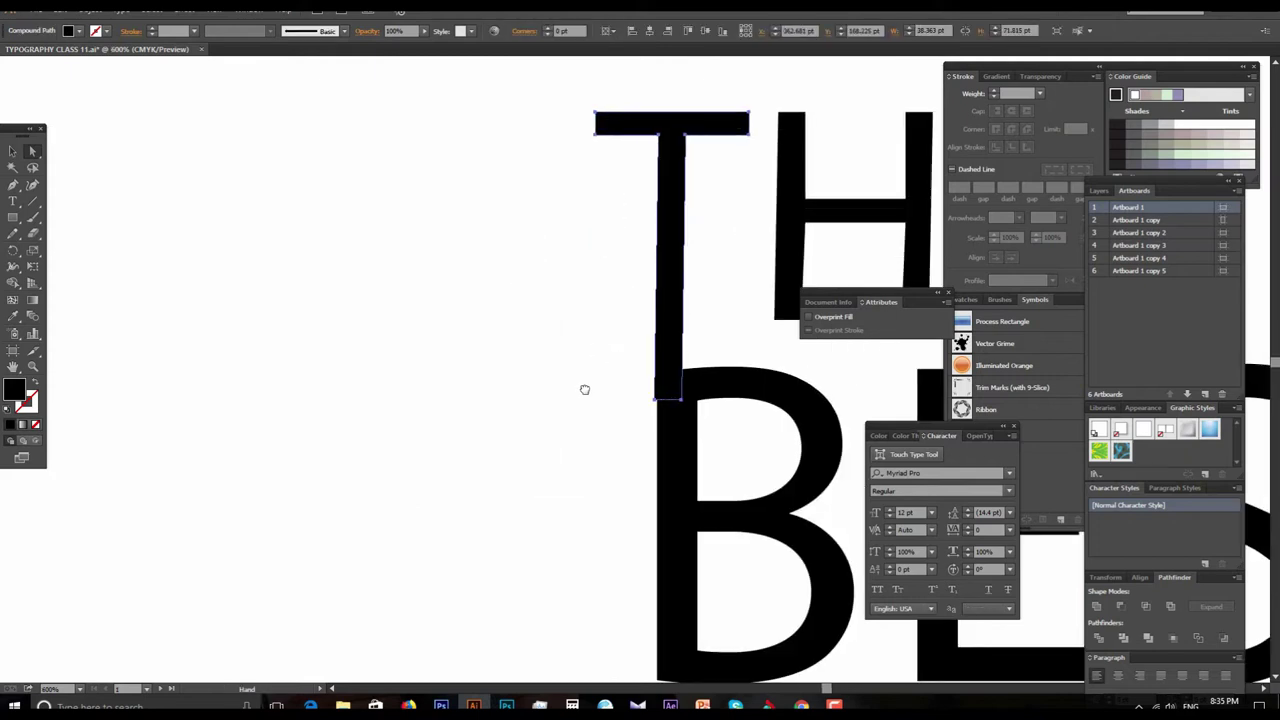
Step: Drag the T stem anchors into line with the left edge of the B
scroll(600, 351, right, 3)
shift+click(468, 300)
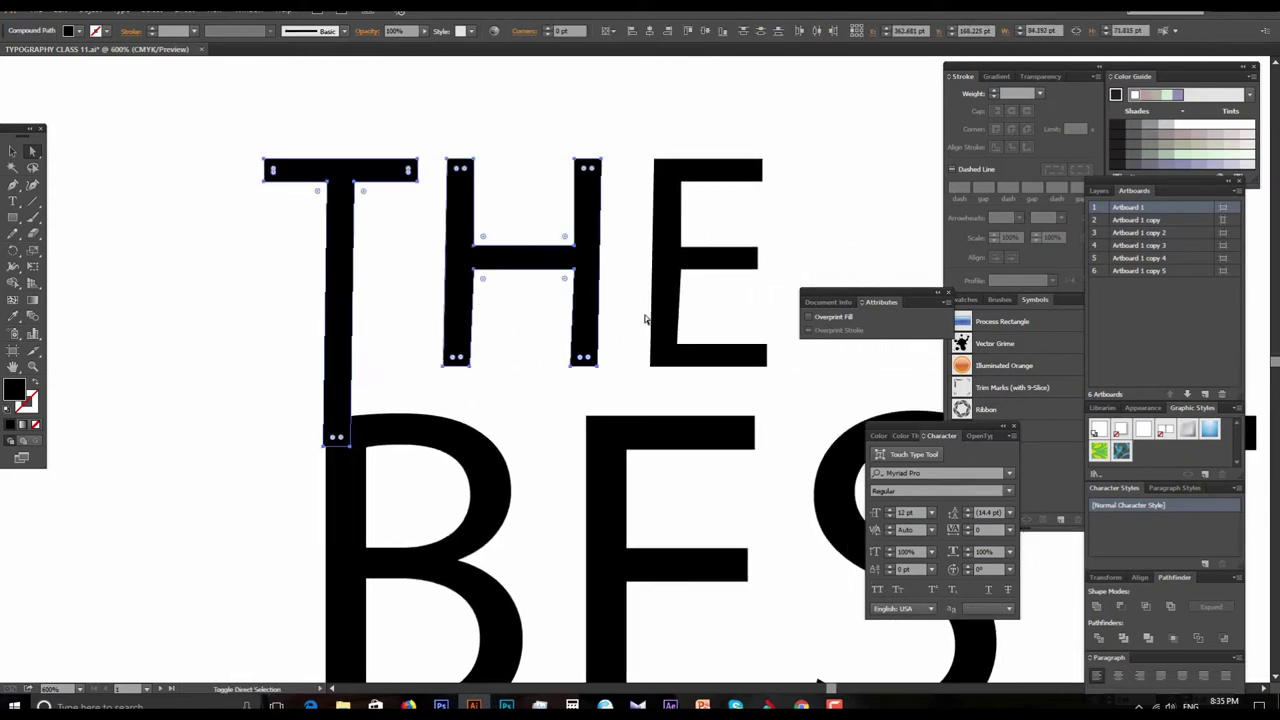
scroll(552, 374, up, 1)
scroll(523, 437, up, 1)
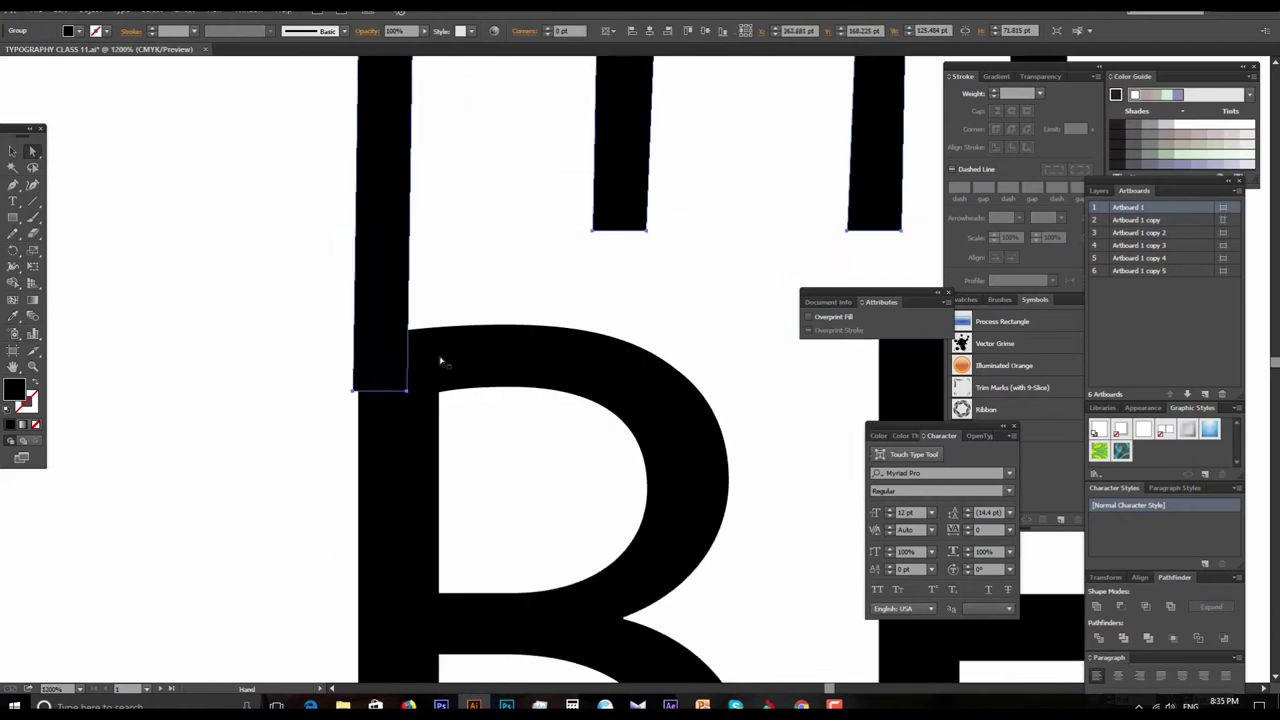
drag(399, 326, 404, 327)
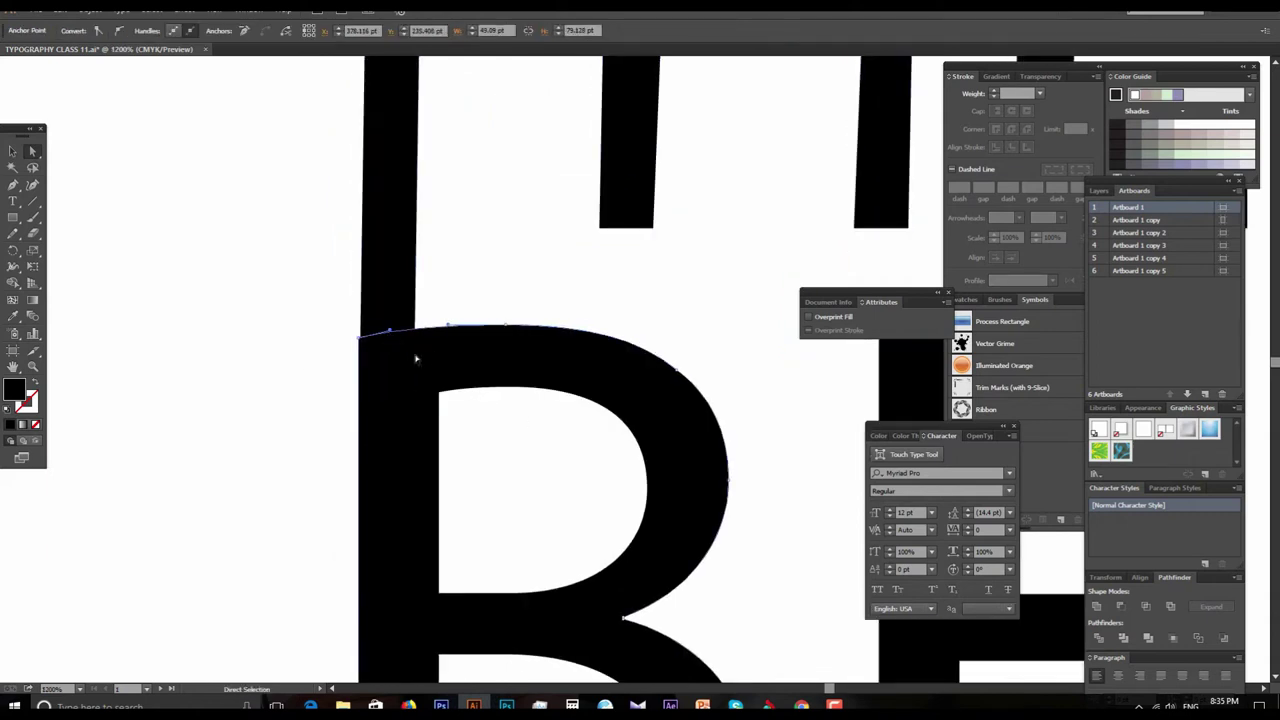
scroll(651, 465, down, 2)
scroll(651, 465, down, 2)
scroll(486, 451, down, 1)
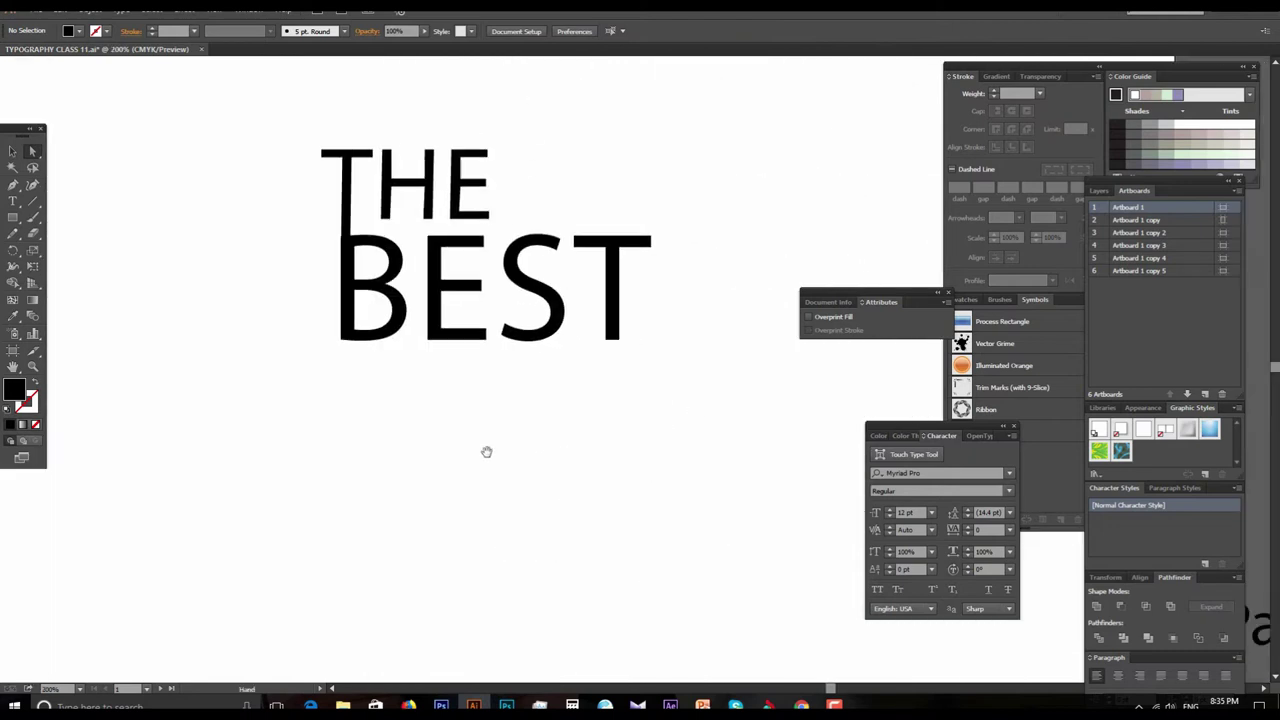
scroll(631, 391, down, 1)
scroll(631, 391, down, 2)
scroll(643, 397, up, 1)
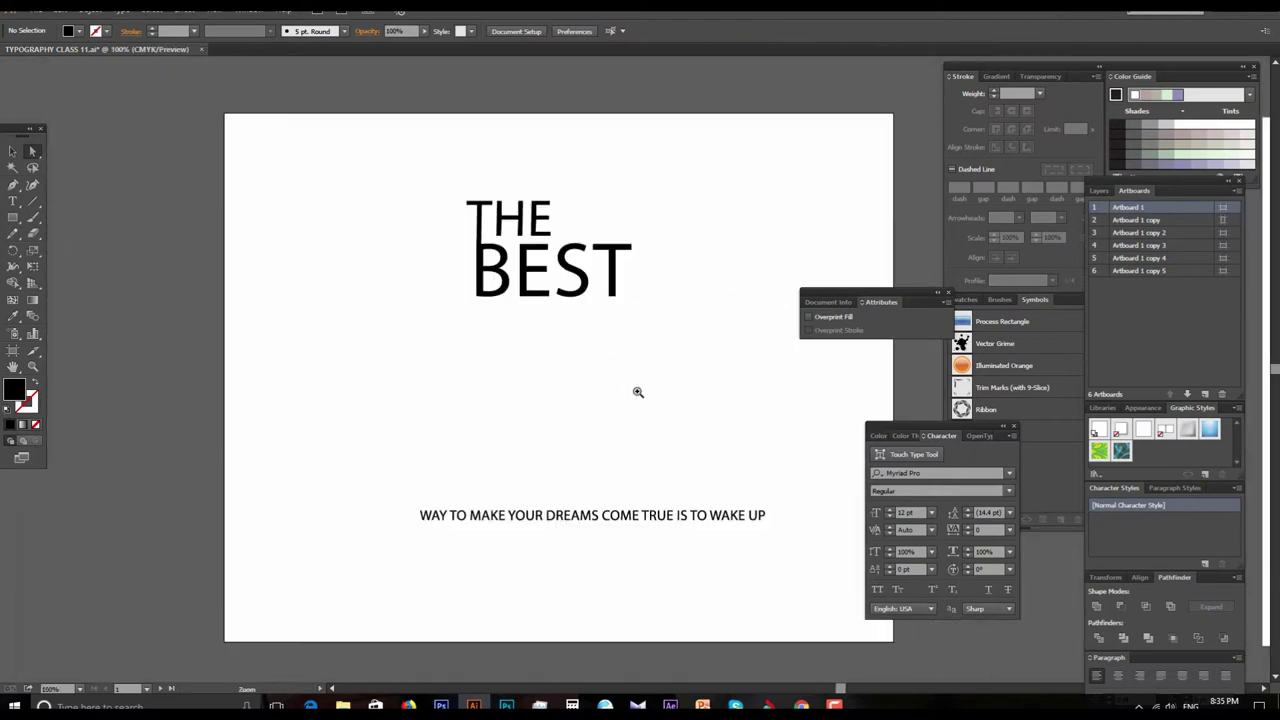
scroll(637, 391, up, 1)
scroll(601, 334, down, 1)
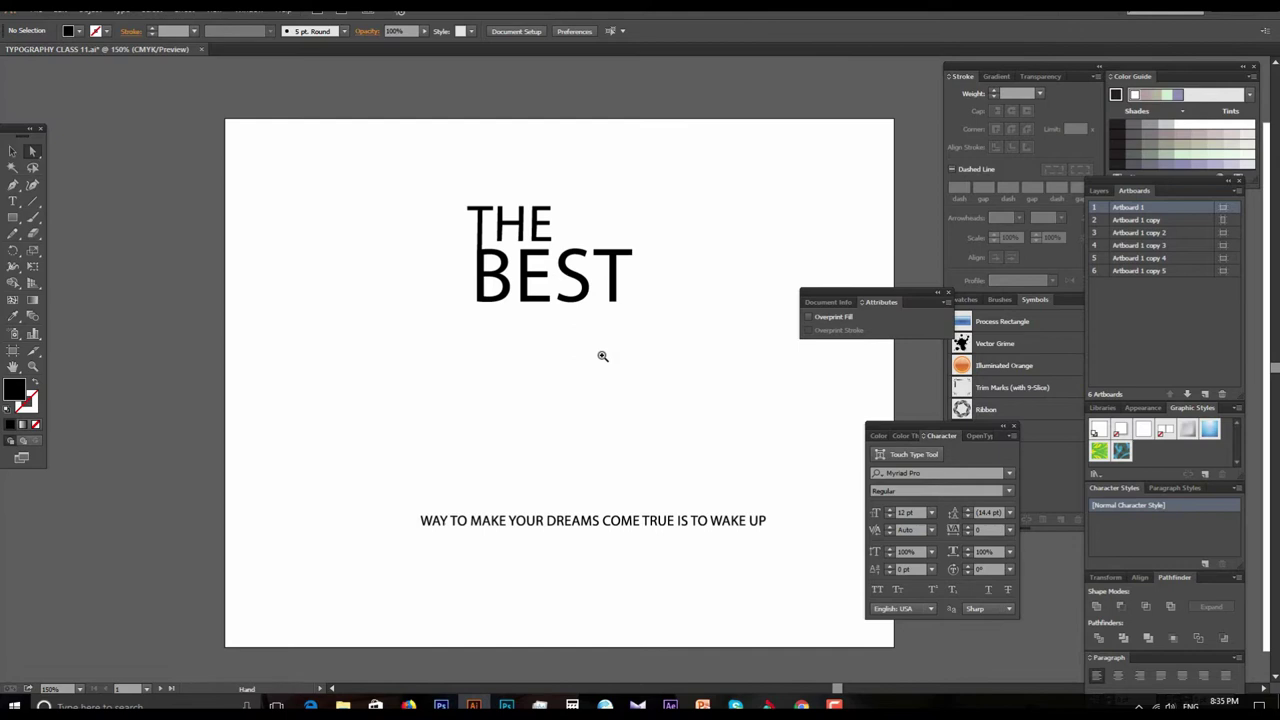
Step: Move WAY up from the bottom sentence to sit just right of BEST
scroll(600, 357, up, 1)
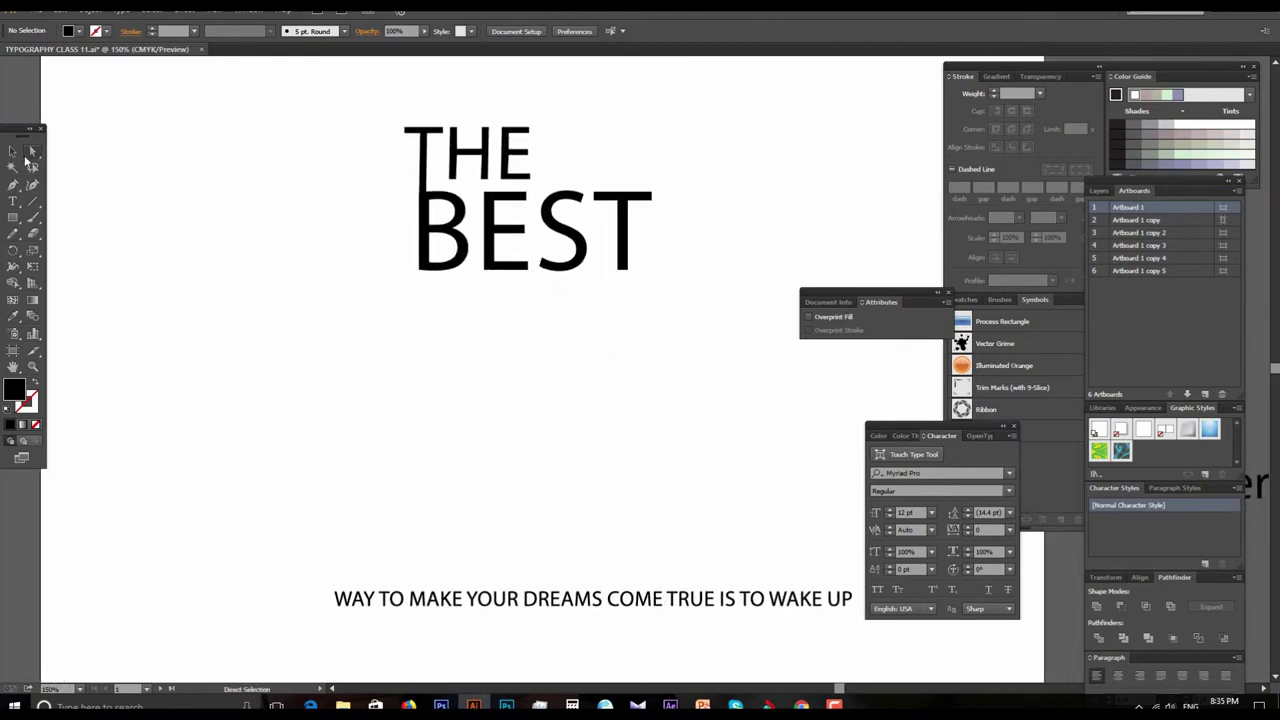
click(12, 151)
drag(357, 607, 645, 290)
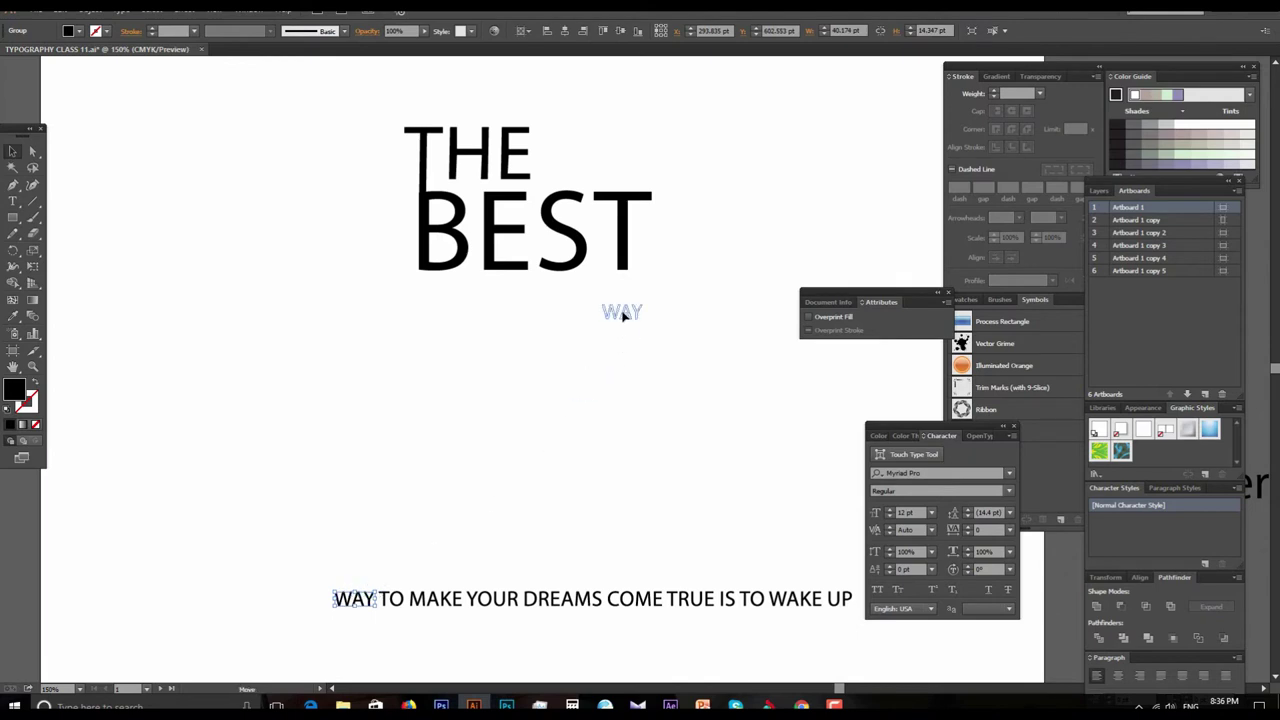
drag(653, 272, 712, 298)
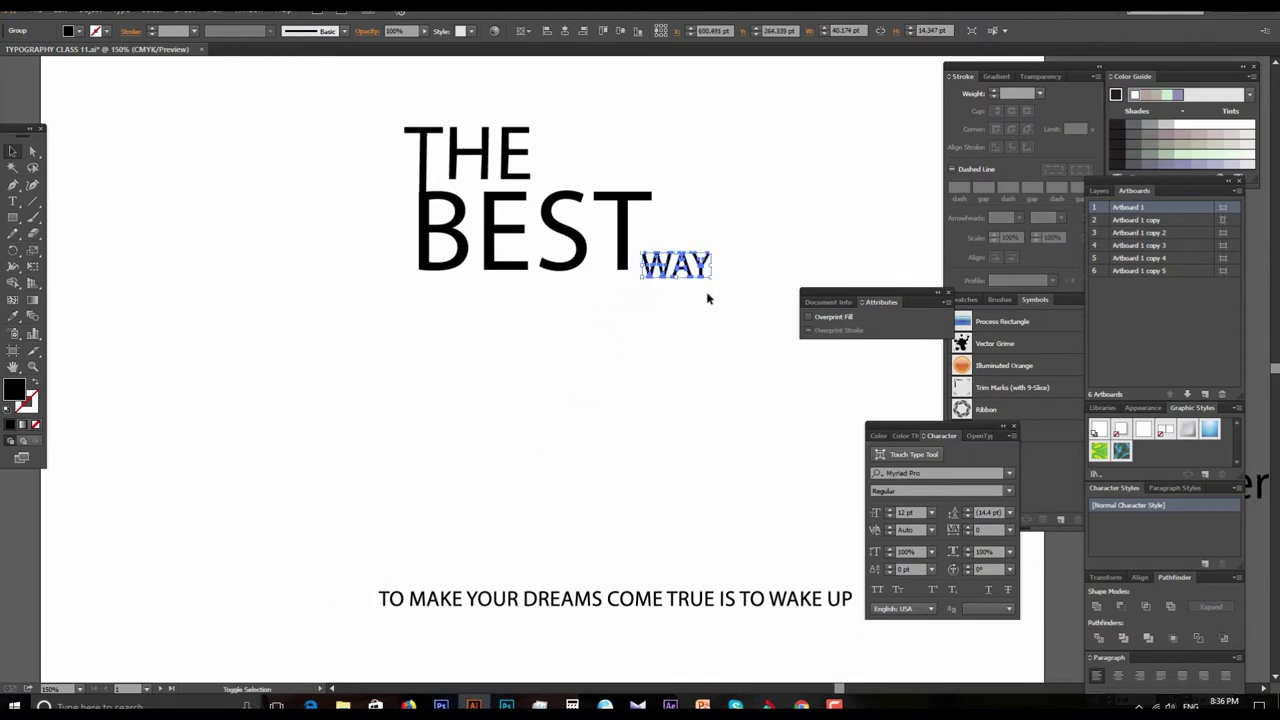
Step: Rotate WAY 90° to vertical, scale it to the T's height and snug it against the T
key(z)
click(681, 293)
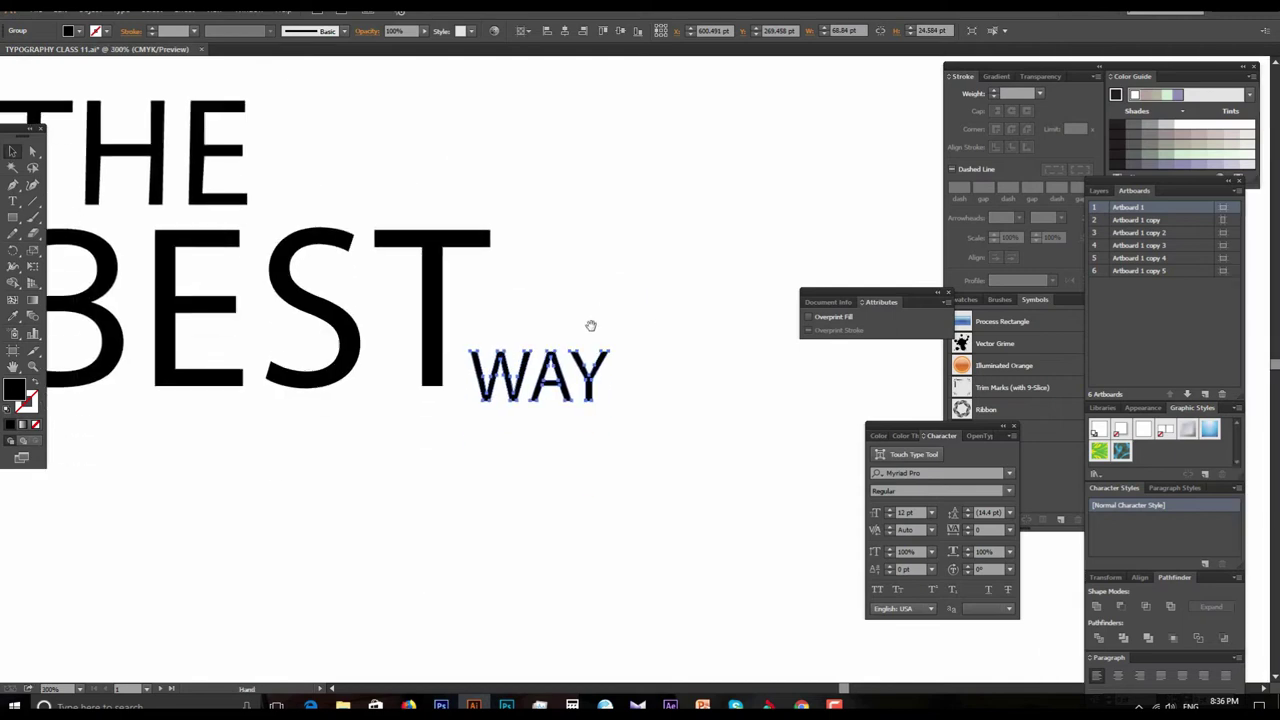
drag(595, 317, 725, 288)
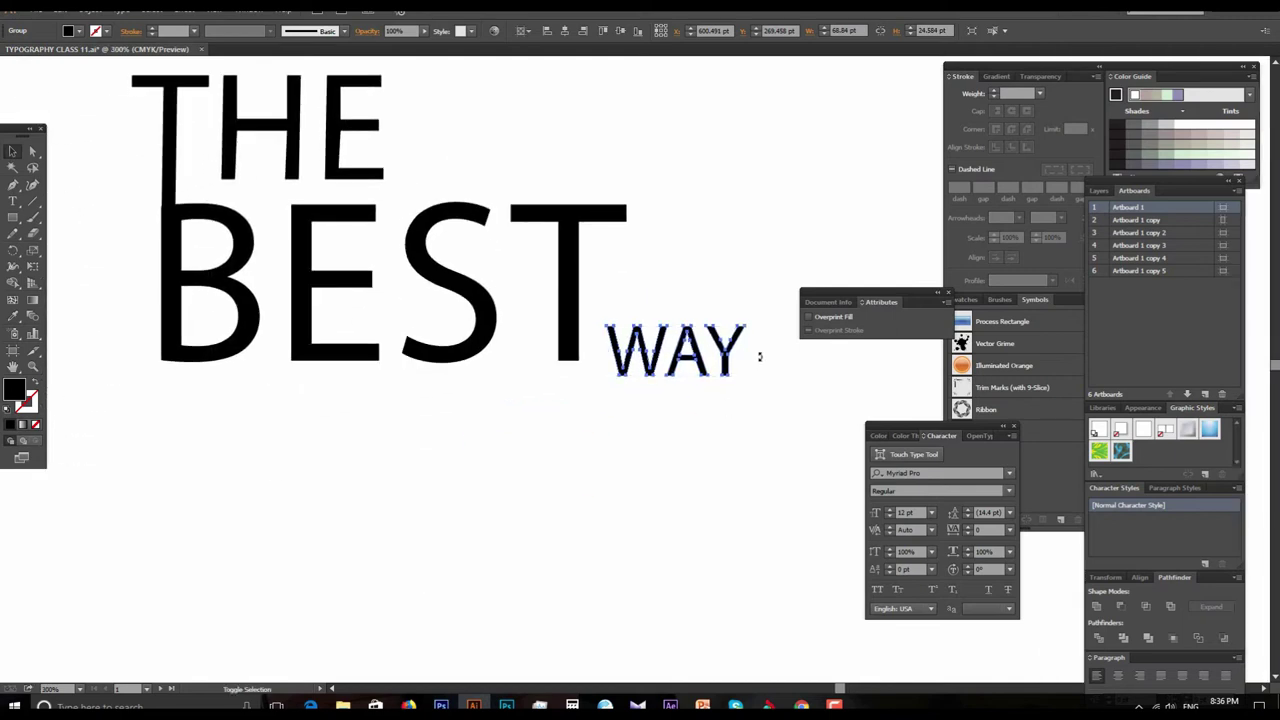
mouse_move(748, 381)
mouse_down()
mouse_move(723, 281)
mouse_move(622, 246)
mouse_up()
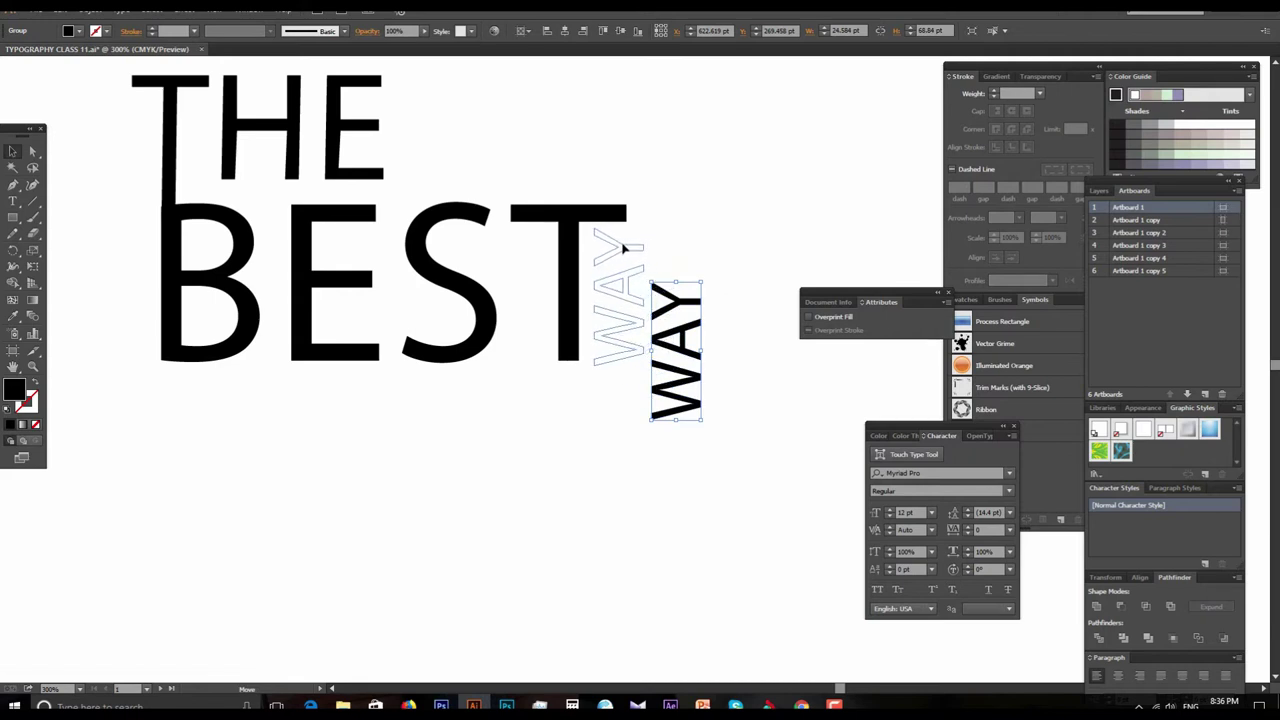
click(648, 424)
click(633, 354)
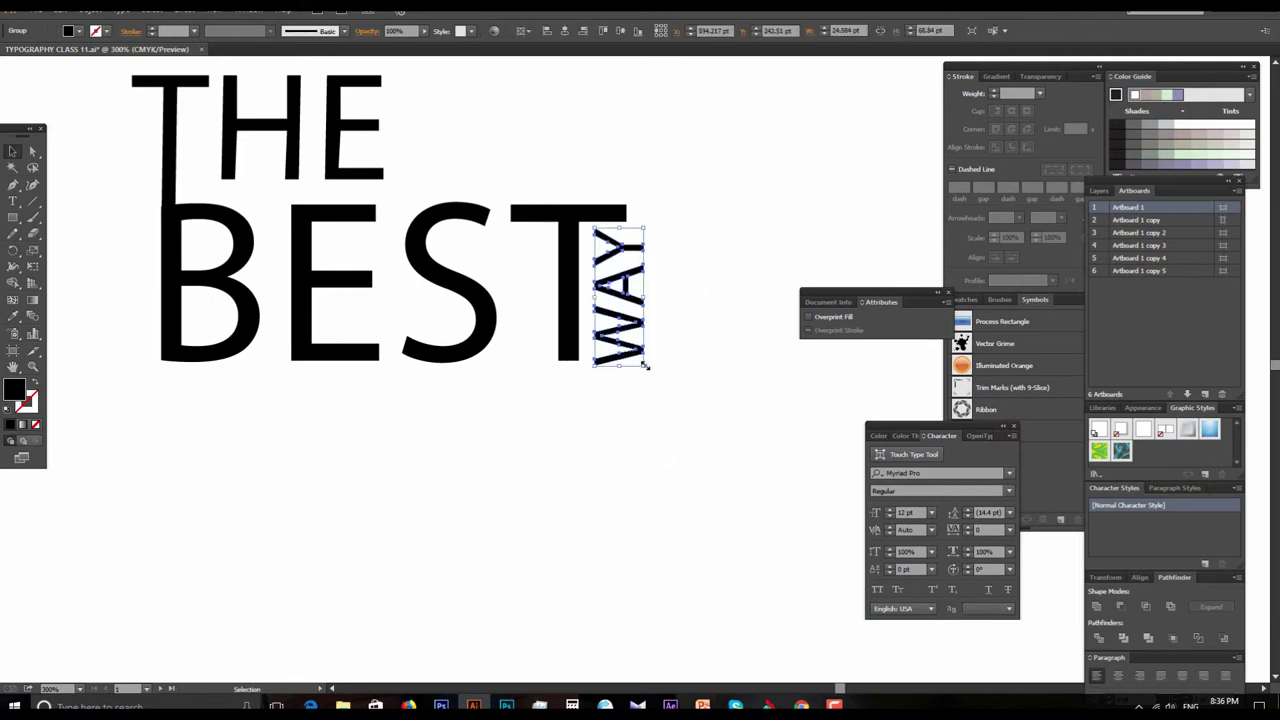
drag(645, 368, 618, 318)
click(655, 414)
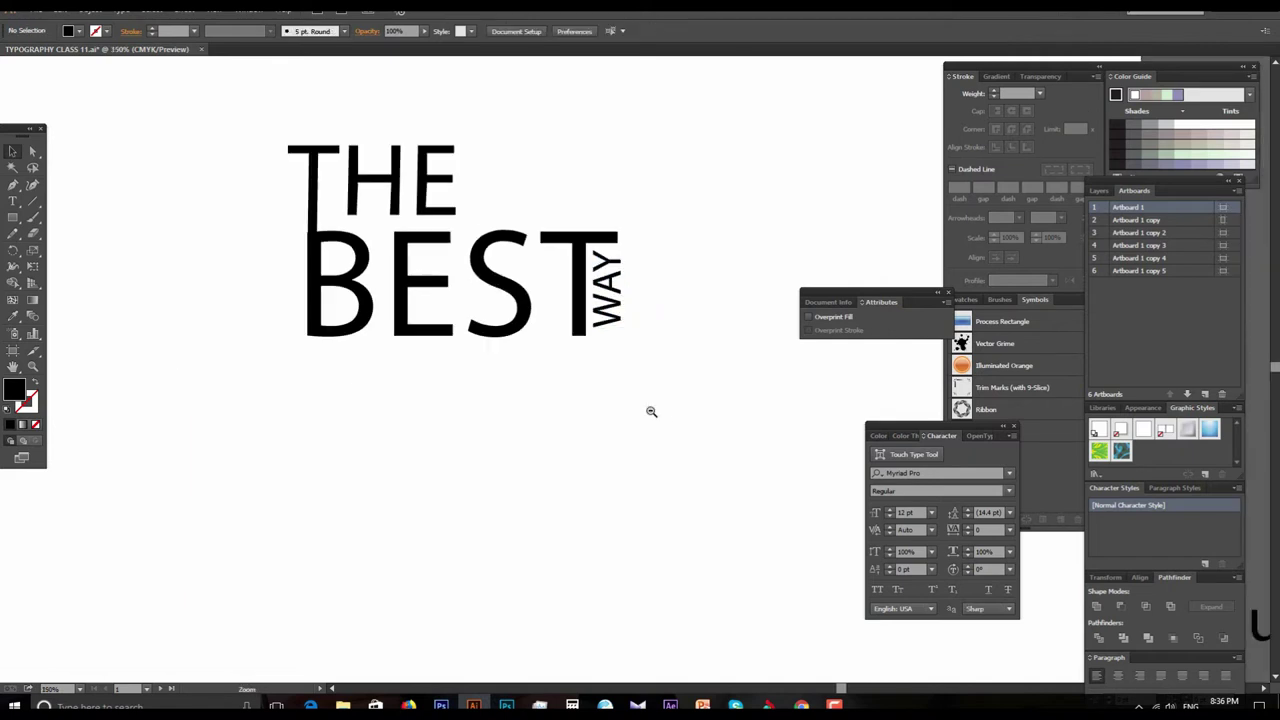
ctrl+alt+click(623, 380)
ctrl+alt+click(624, 380)
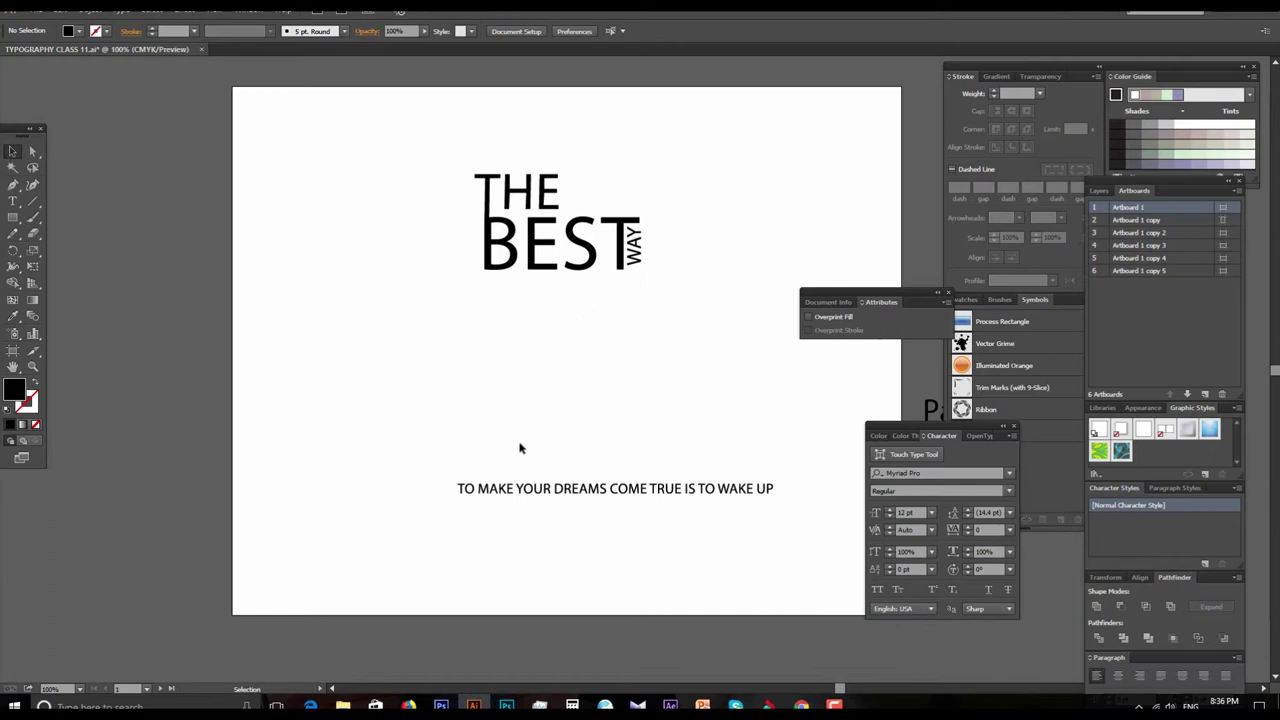
Step: Move the word TO up from the bottom sentence to sit beneath BEST
click(467, 492)
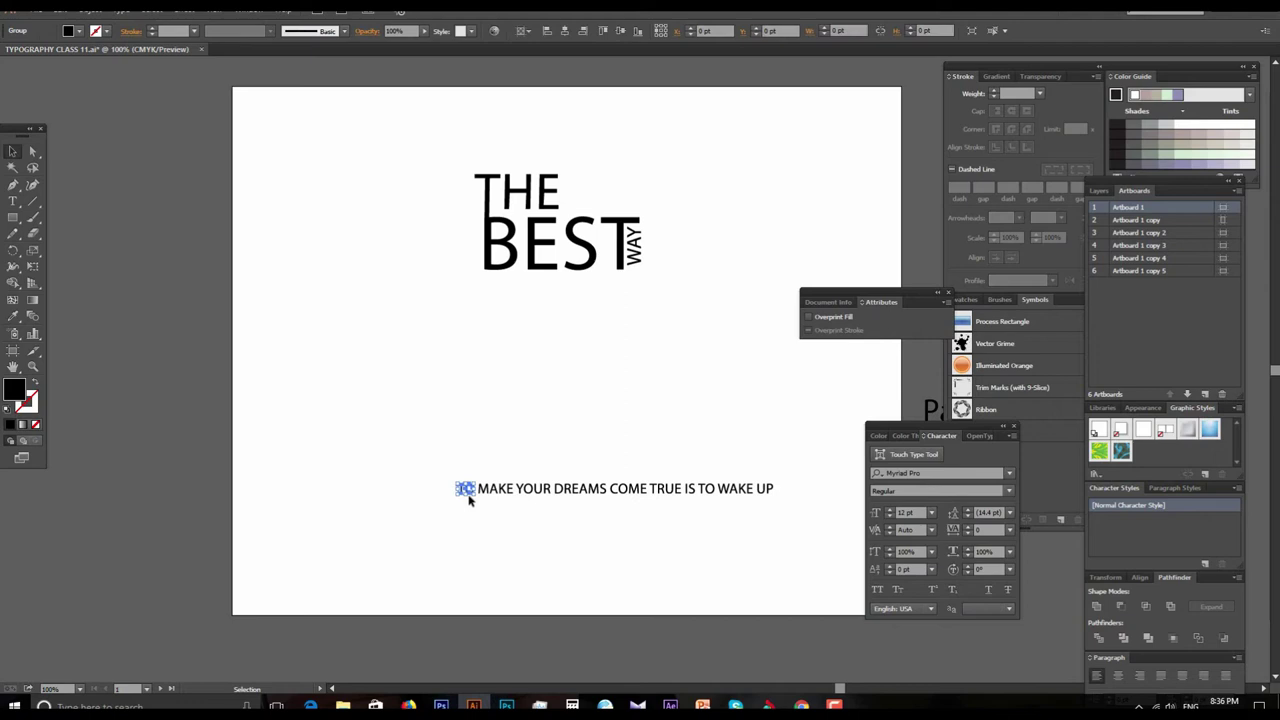
mouse_move(469, 492)
mouse_down()
mouse_move(549, 297)
mouse_move(623, 406)
mouse_up()
click(490, 481)
drag(521, 314, 525, 298)
ctrl+click(555, 325)
mouse_move(633, 357)
mouse_down()
mouse_move(460, 291)
mouse_move(461, 306)
mouse_up()
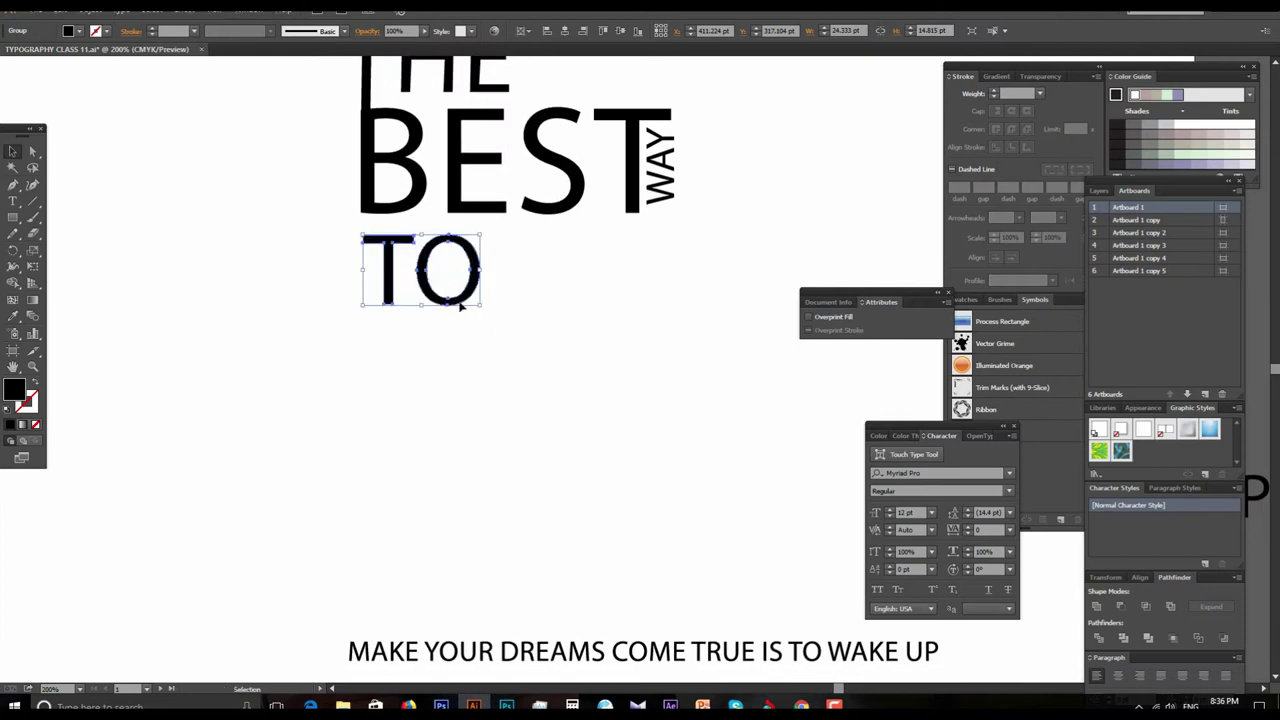
click(571, 400)
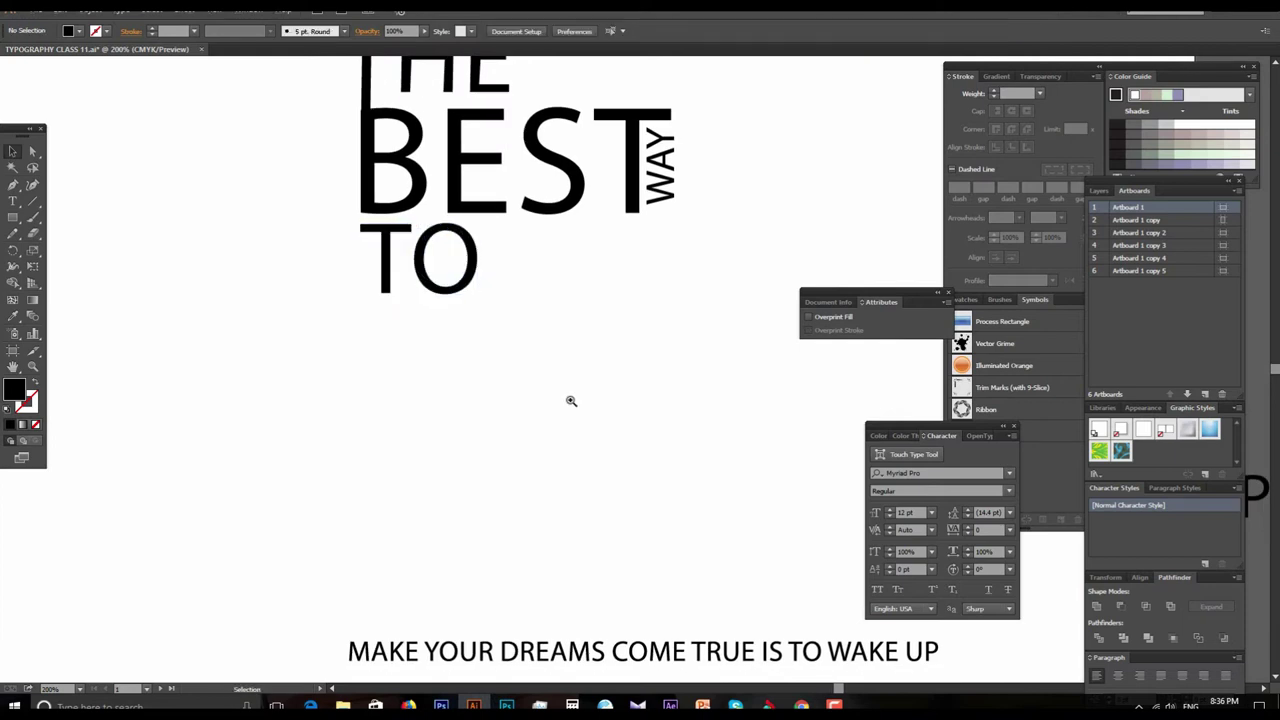
Step: Bring MAKE up beside TO and enlarge it
key(ctrl+minus)
drag(619, 436, 464, 411)
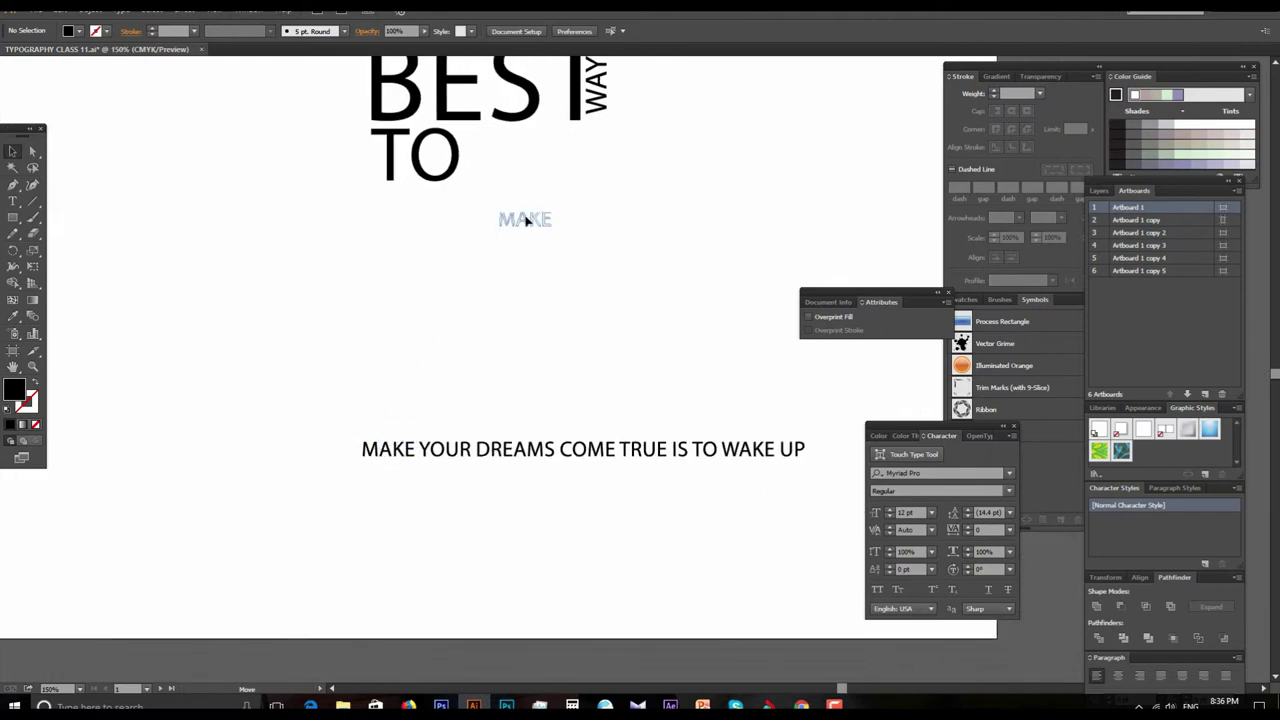
drag(389, 459, 500, 163)
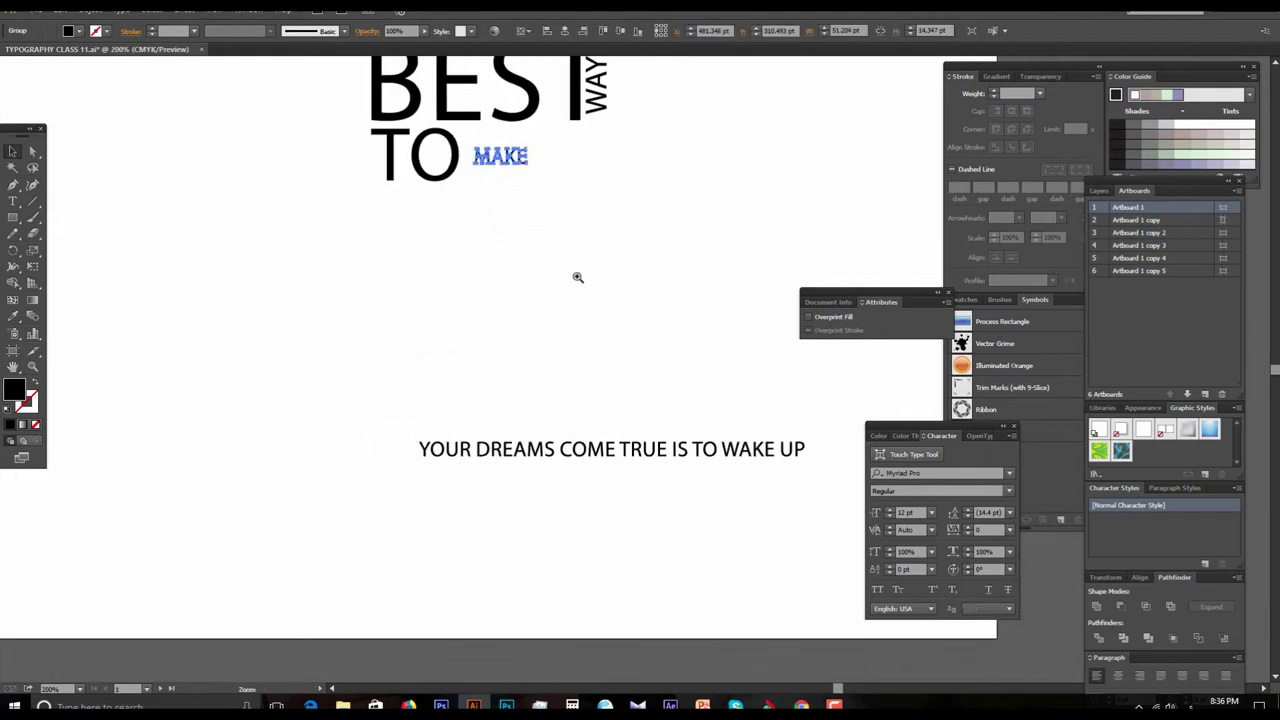
click(633, 346)
key(ctrl+equal)
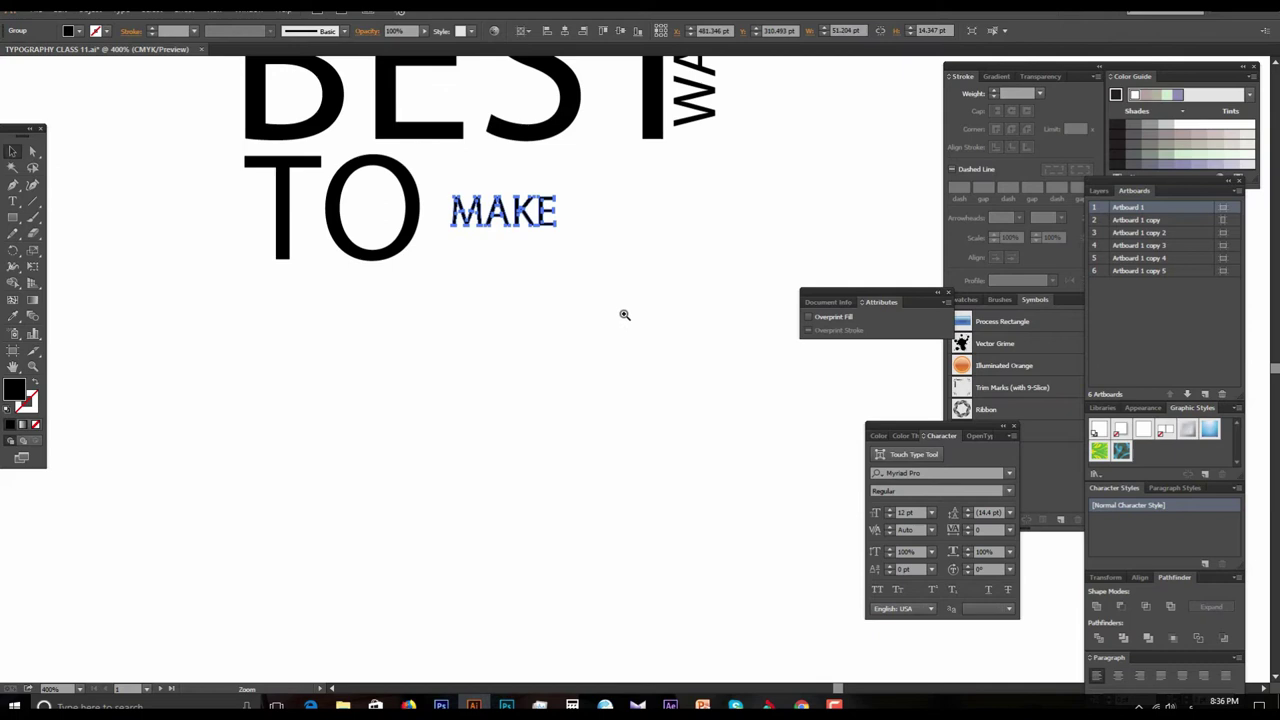
key(ctrl+equal)
drag(447, 294, 503, 312)
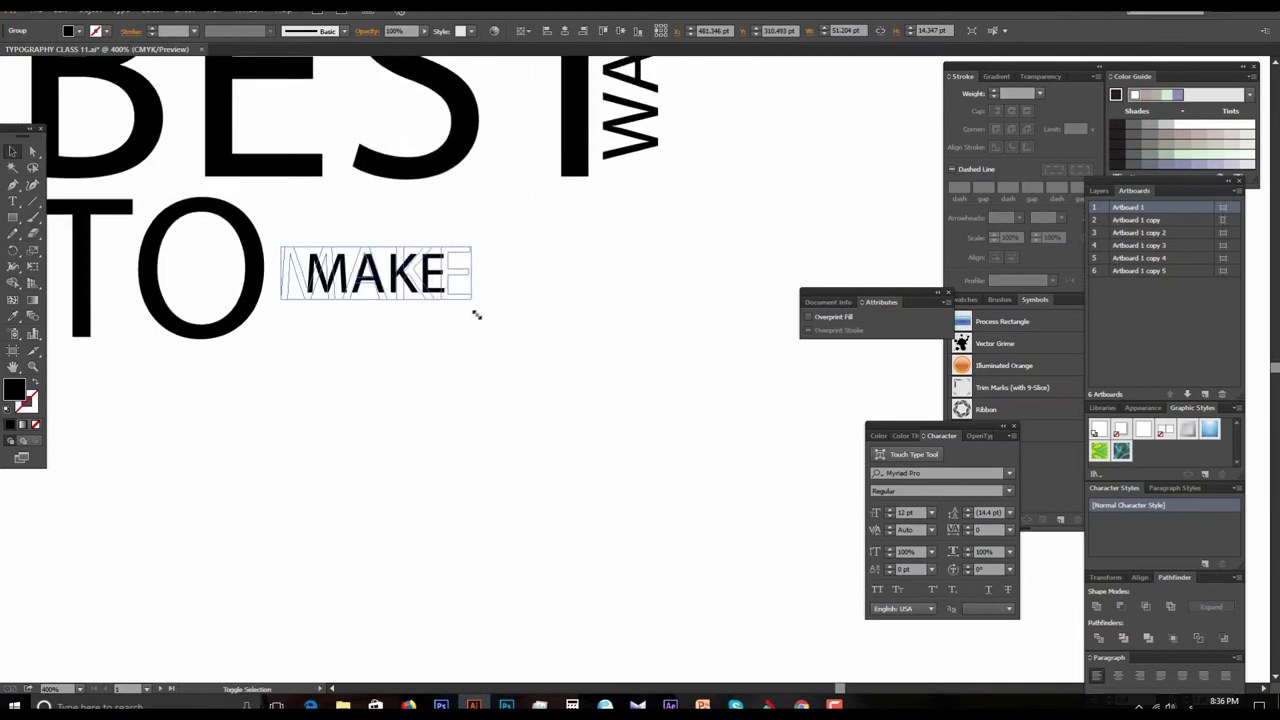
drag(411, 289, 502, 288)
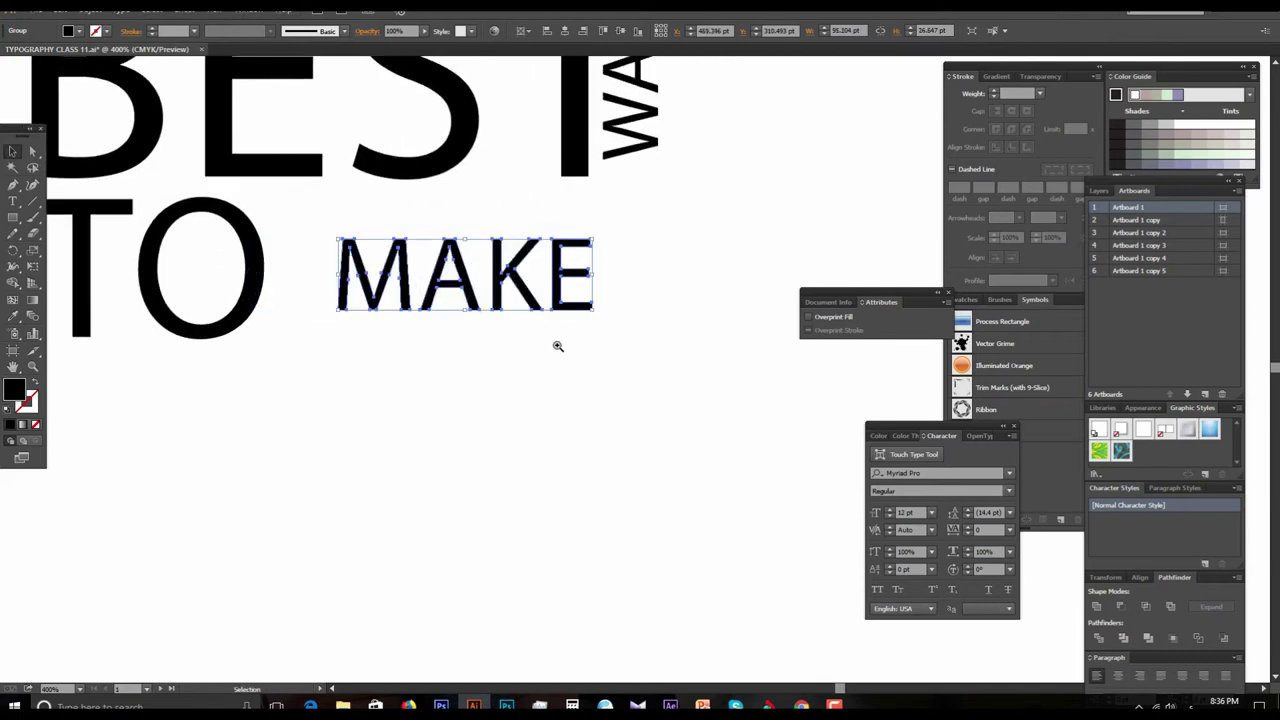
Step: Scale MAKE to fill the line, its right edge lined up under BEST
alt+click(591, 360)
mouse_move(541, 349)
mouse_down()
mouse_move(666, 426)
mouse_move(590, 392)
mouse_up()
key(ctrl+minus)
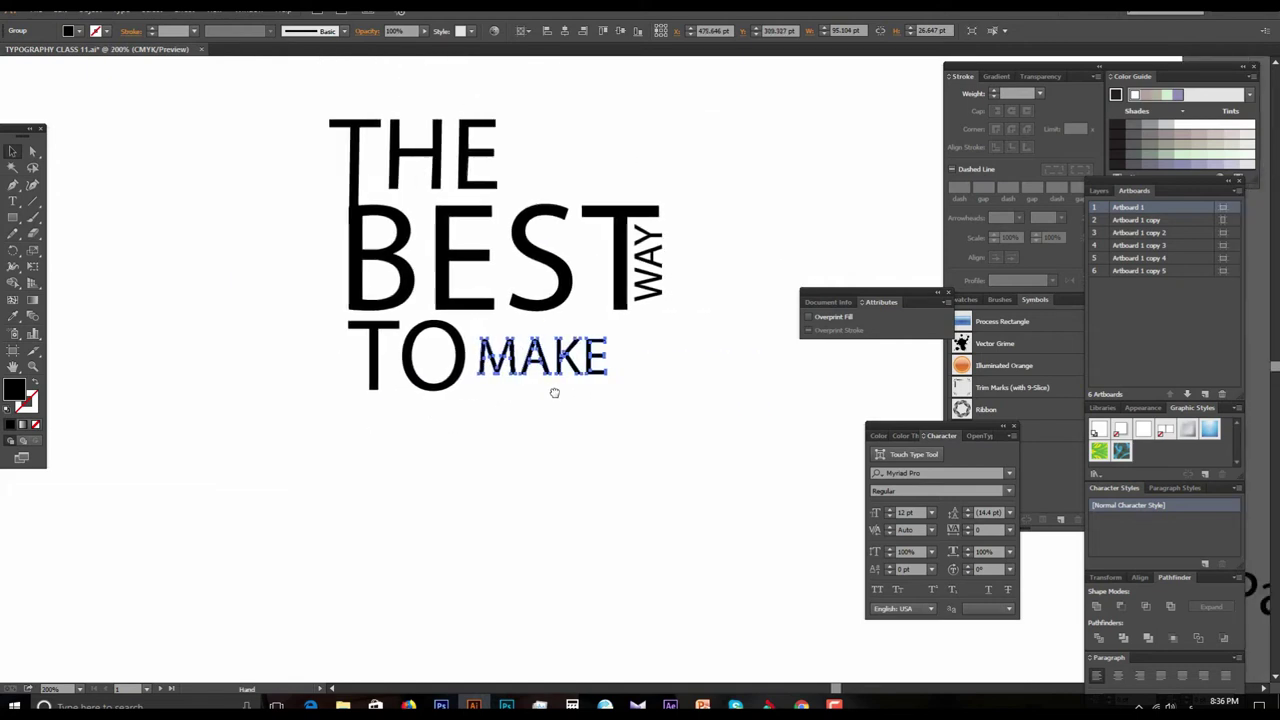
mouse_move(567, 375)
mouse_down()
mouse_move(615, 395)
mouse_move(548, 428)
mouse_up()
click(586, 454)
key(ctrl+plus)
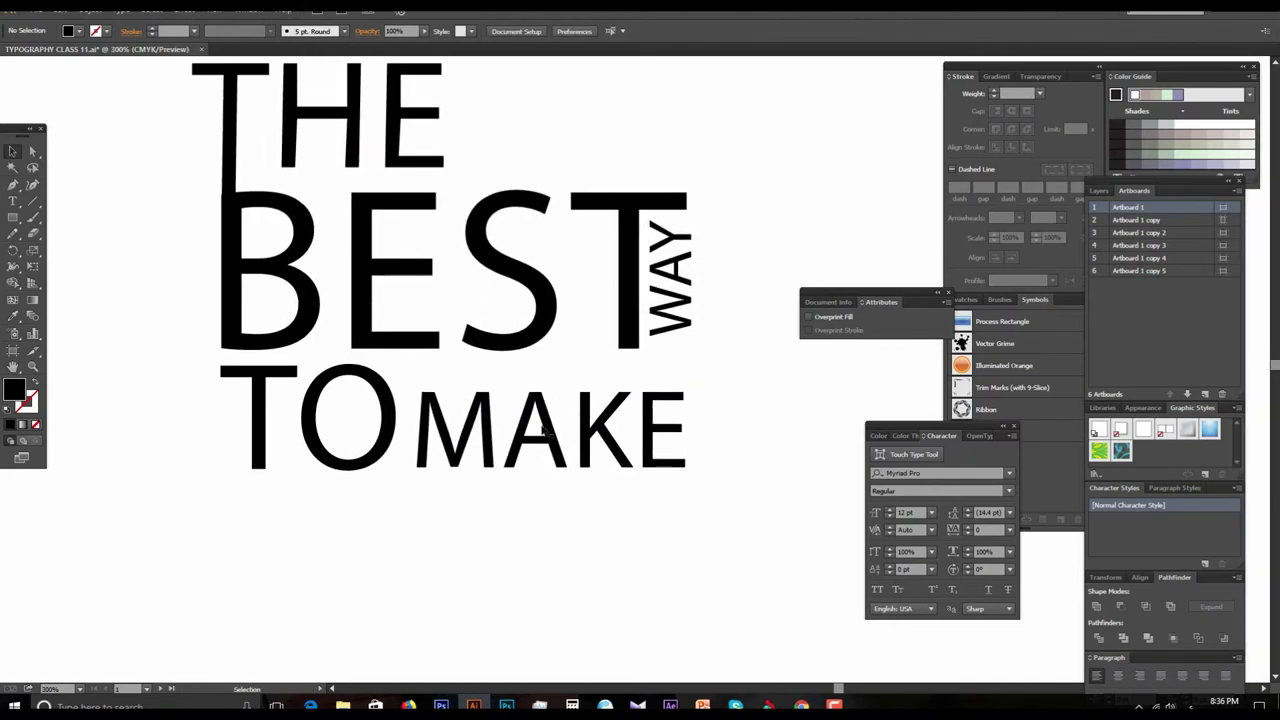
click(557, 432)
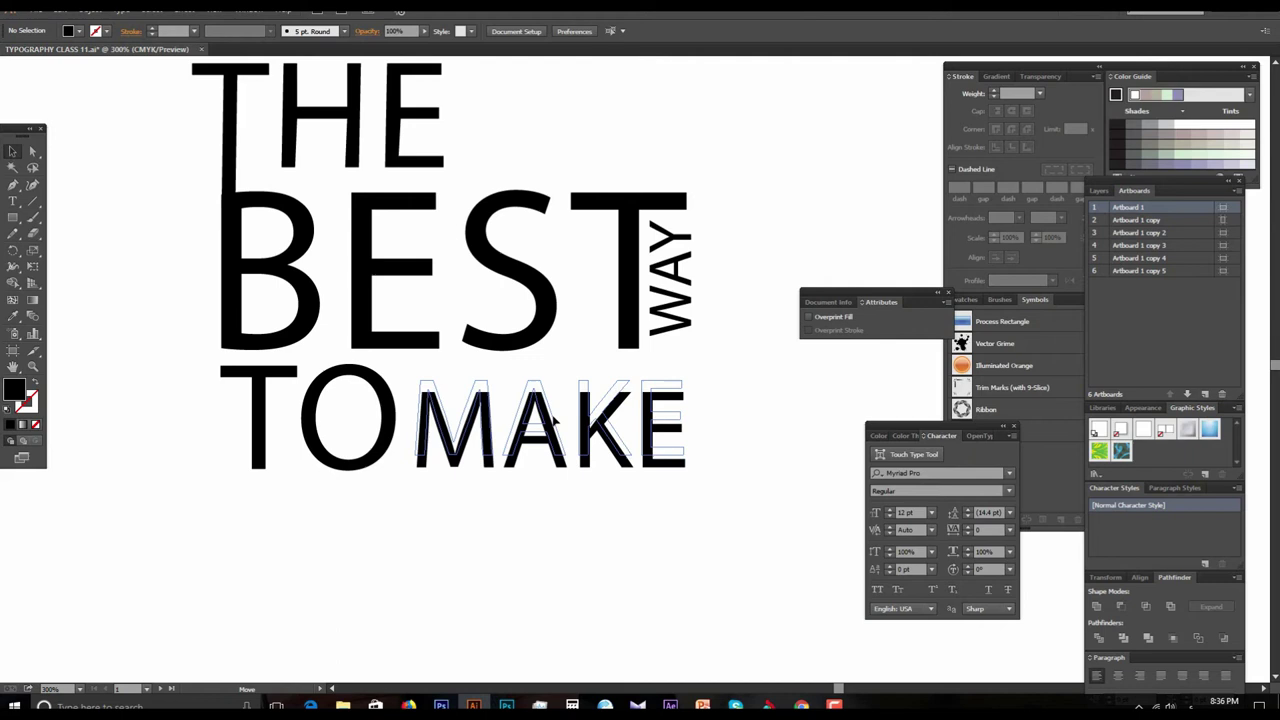
click(590, 502)
key(ctrl+minus)
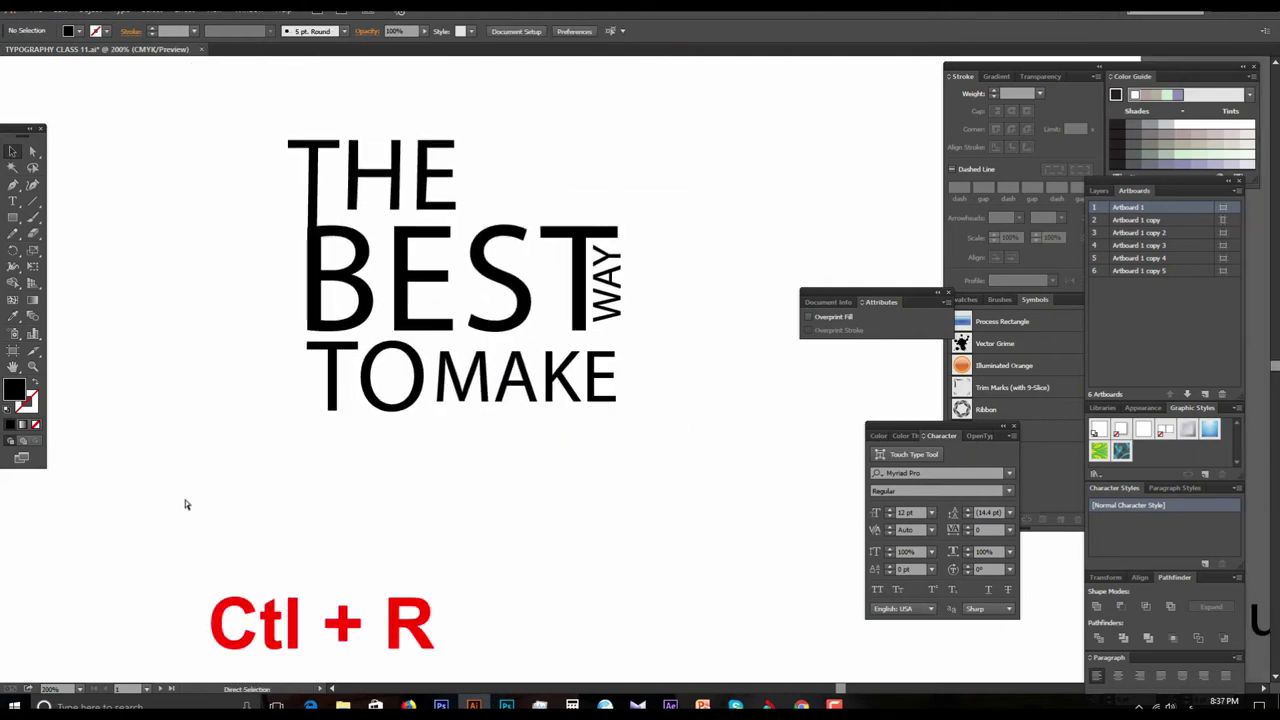
Step: Show rulers, add a vertical guide at the stack's right edge, and nudge MAKE against it
key(ctrl+r)
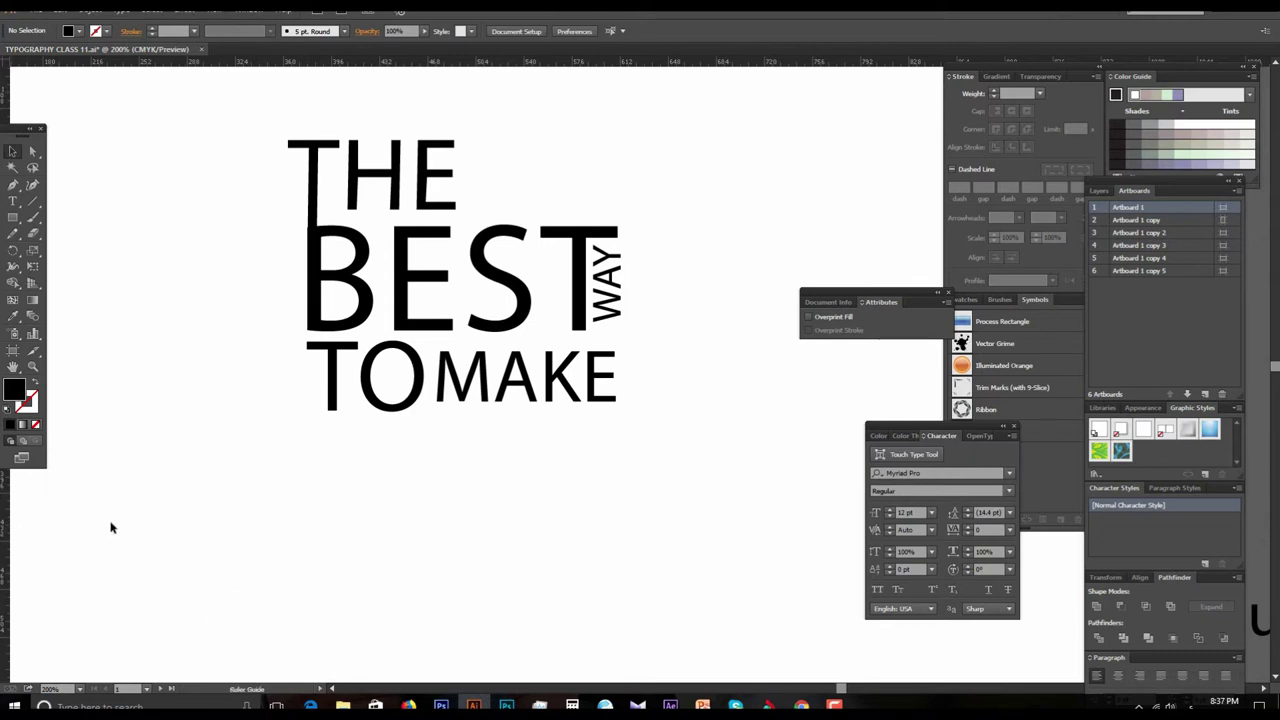
drag(513, 529, 621, 525)
click(597, 398)
key(Right)
key(Right)
key(Right)
click(650, 445)
Step: Add a second vertical guide aligned with the stack's left edge
key(z)
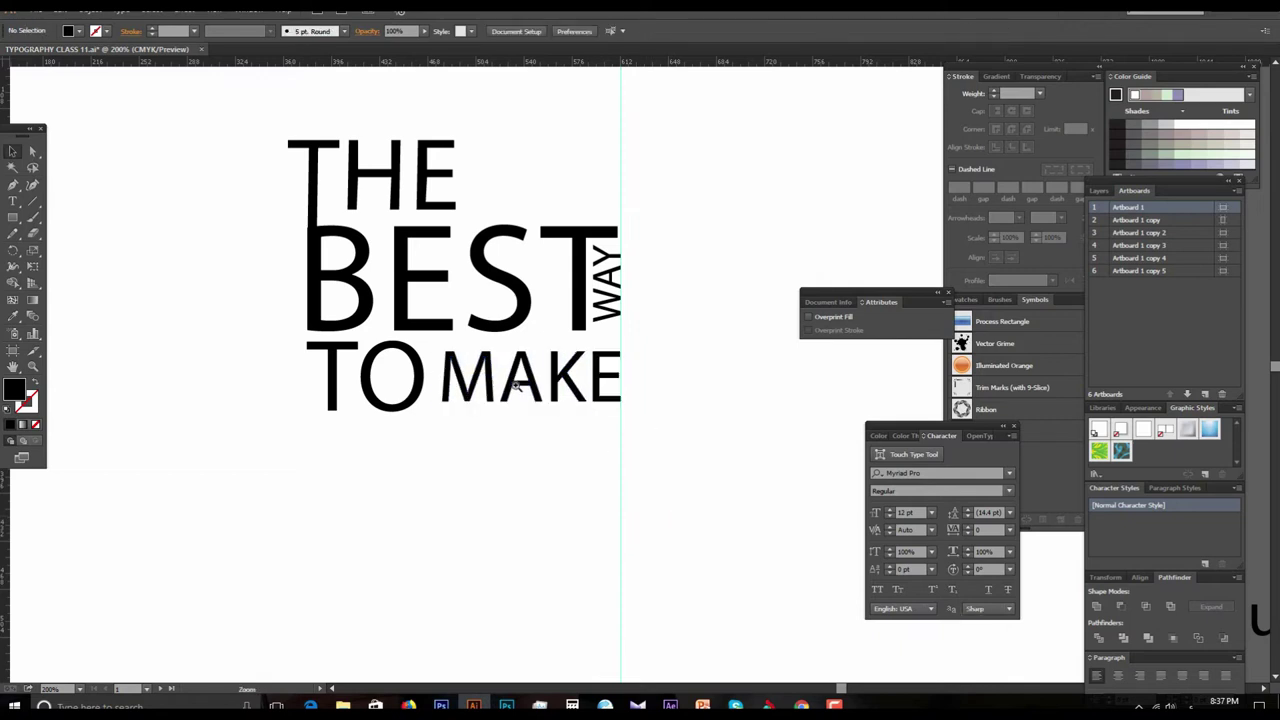
click(614, 400)
alt+click(640, 358)
click(551, 430)
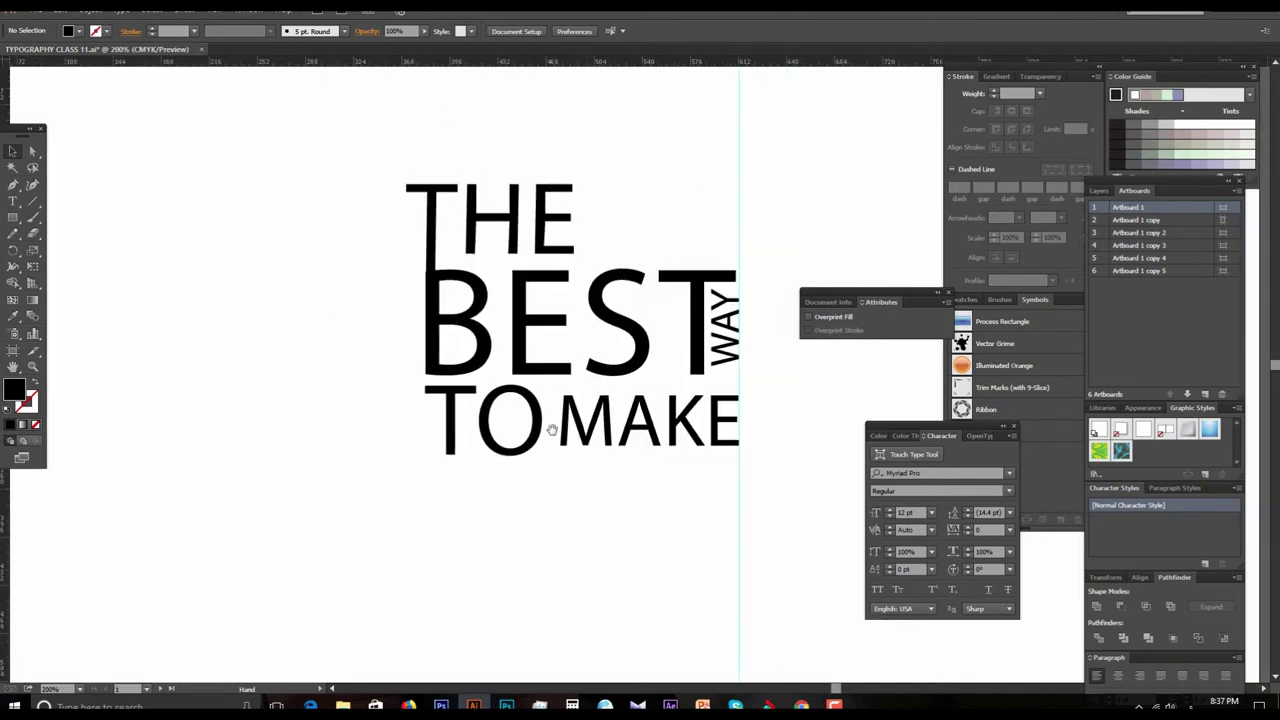
drag(343, 499, 407, 494)
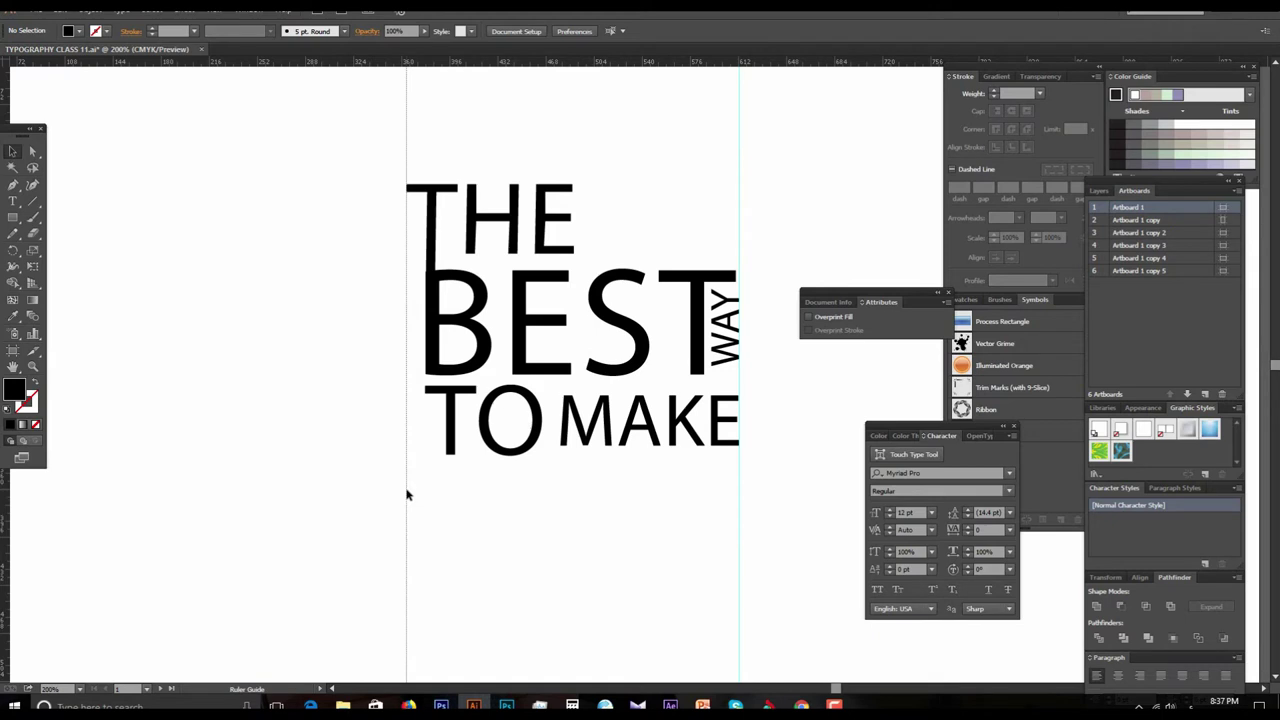
drag(407, 494, 427, 507)
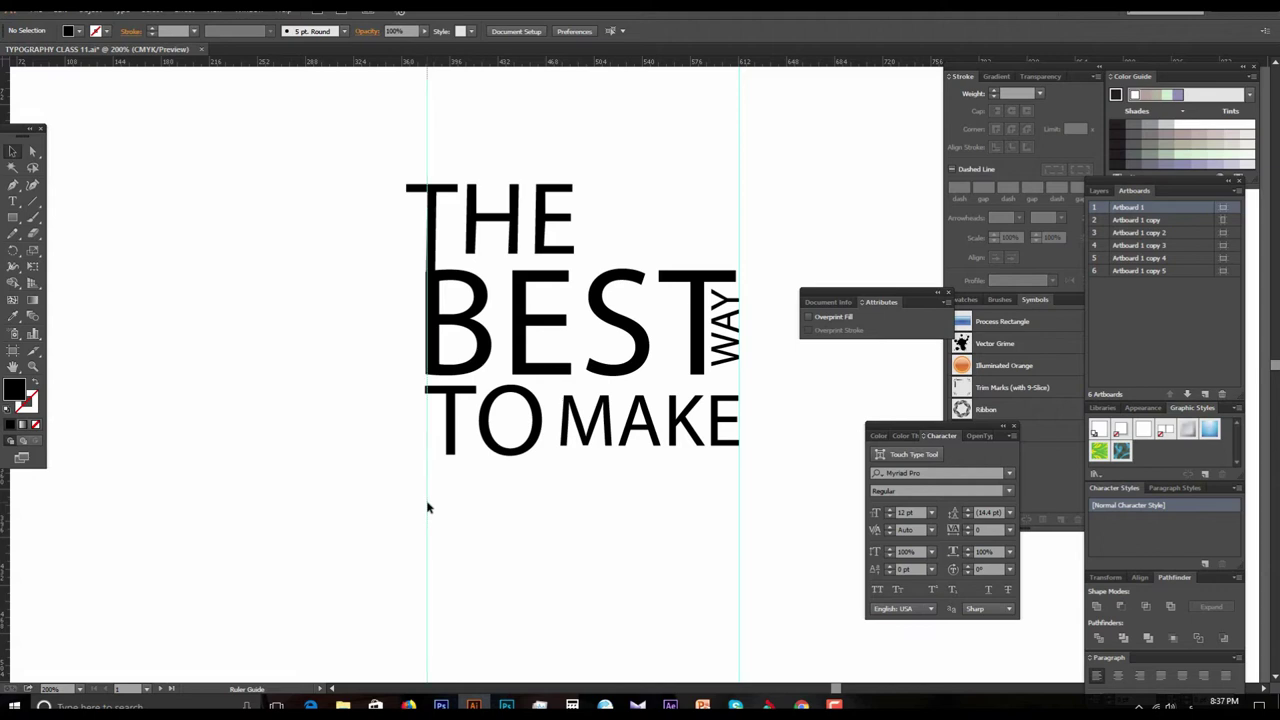
alt+click(614, 467)
alt+click(651, 400)
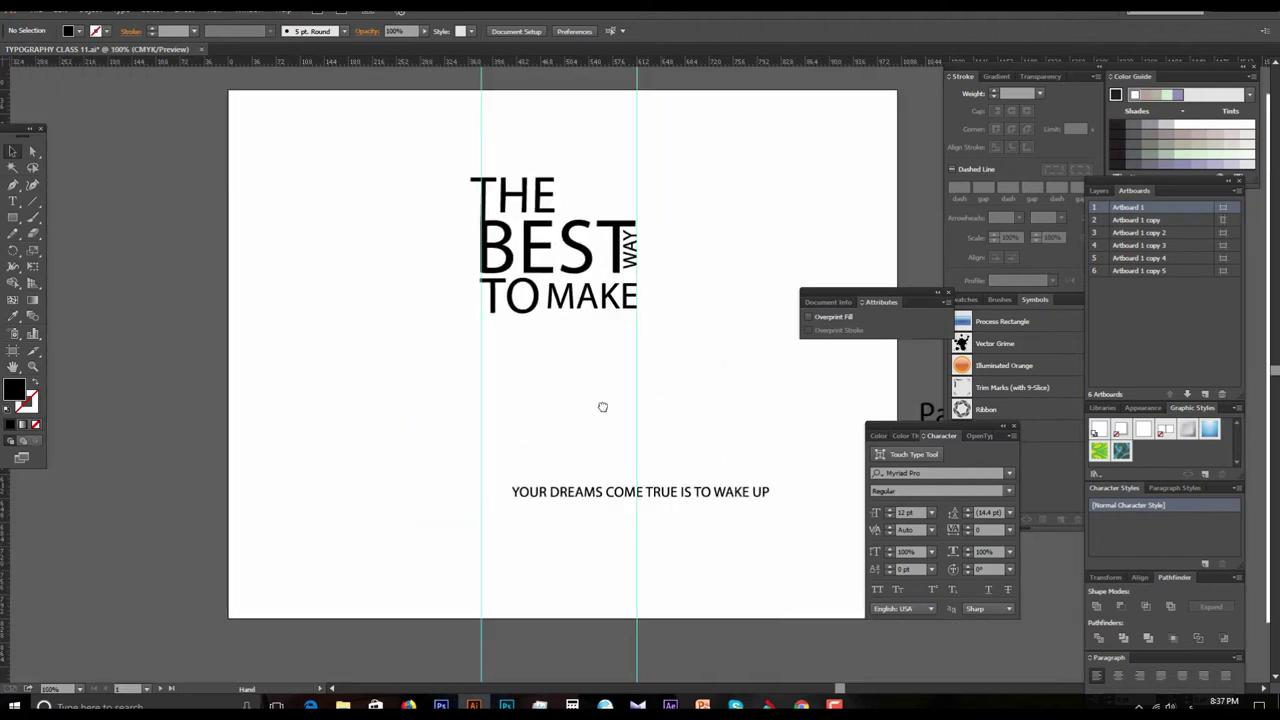
click(596, 407)
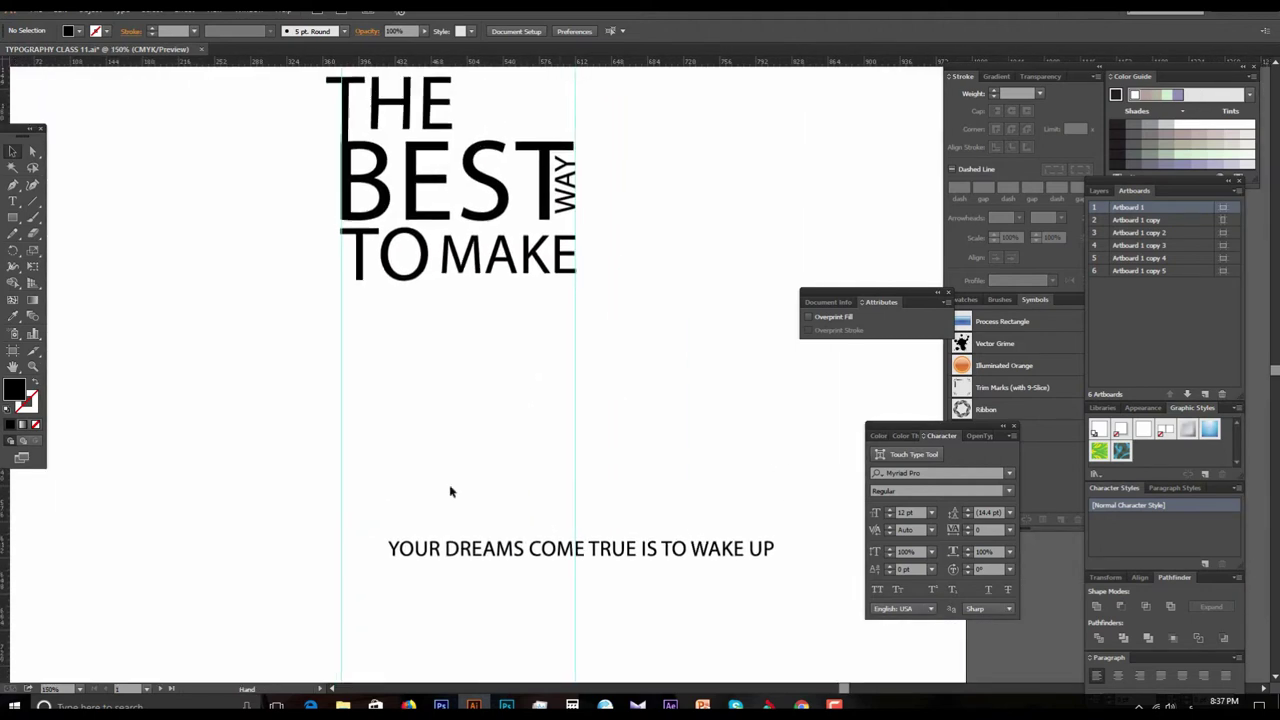
Step: Move YOUR up from the bottom line, enlarge it and centre it under TO MAKE
mouse_move(428, 568)
mouse_down()
mouse_move(442, 338)
mouse_move(491, 378)
mouse_up()
drag(432, 340, 453, 303)
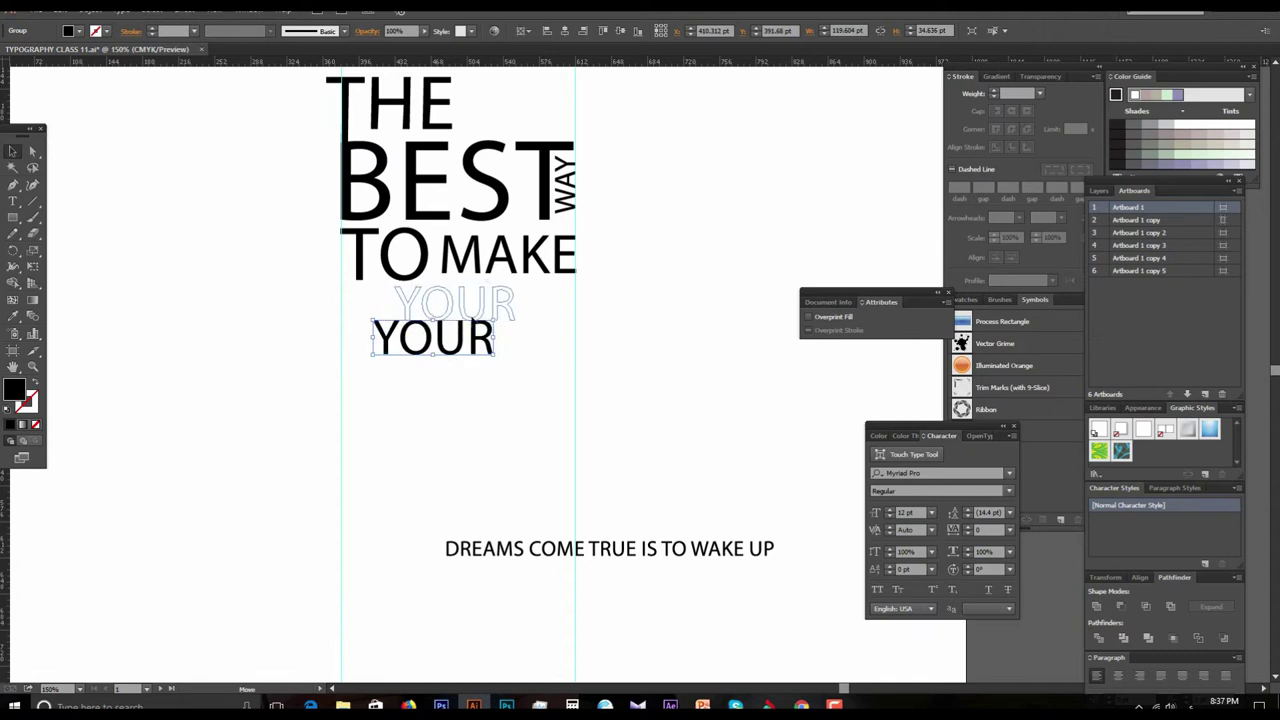
drag(453, 303, 454, 305)
click(474, 406)
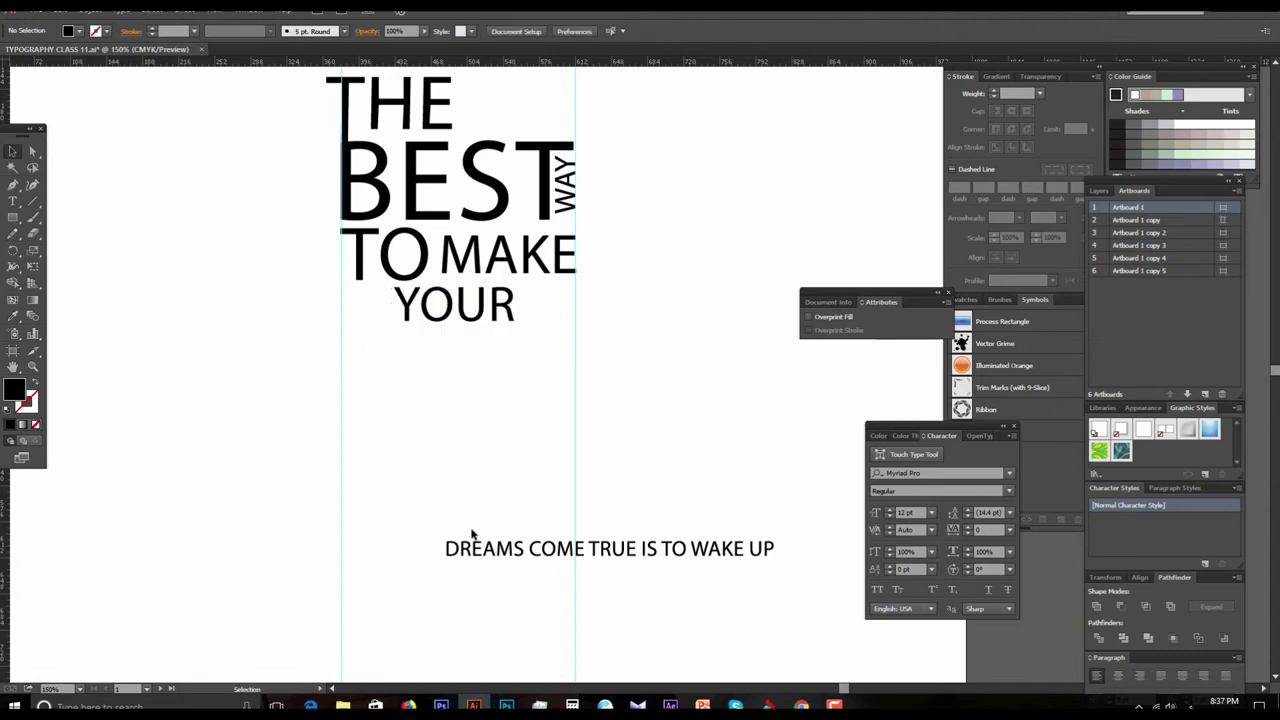
Step: Place DREAMS below YOUR and scale it to span between the two guides
click(481, 558)
drag(478, 540, 461, 410)
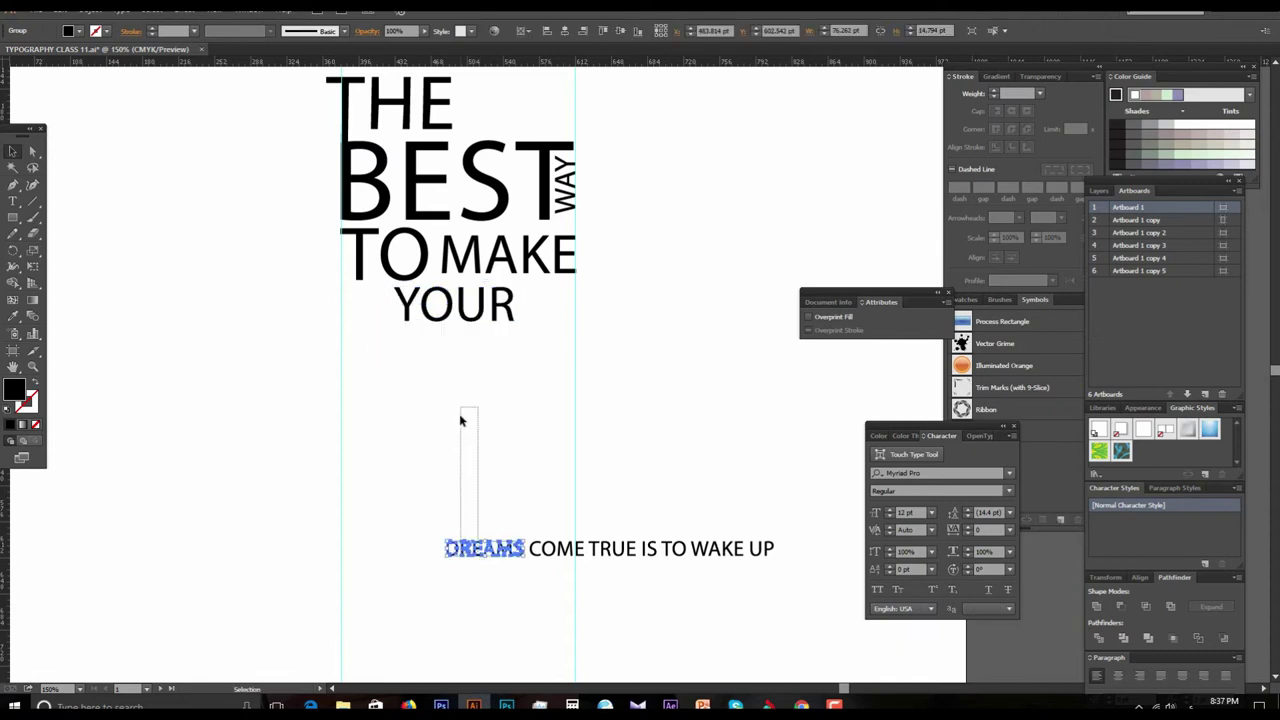
mouse_move(480, 548)
mouse_down()
mouse_move(452, 353)
mouse_move(551, 368)
mouse_up()
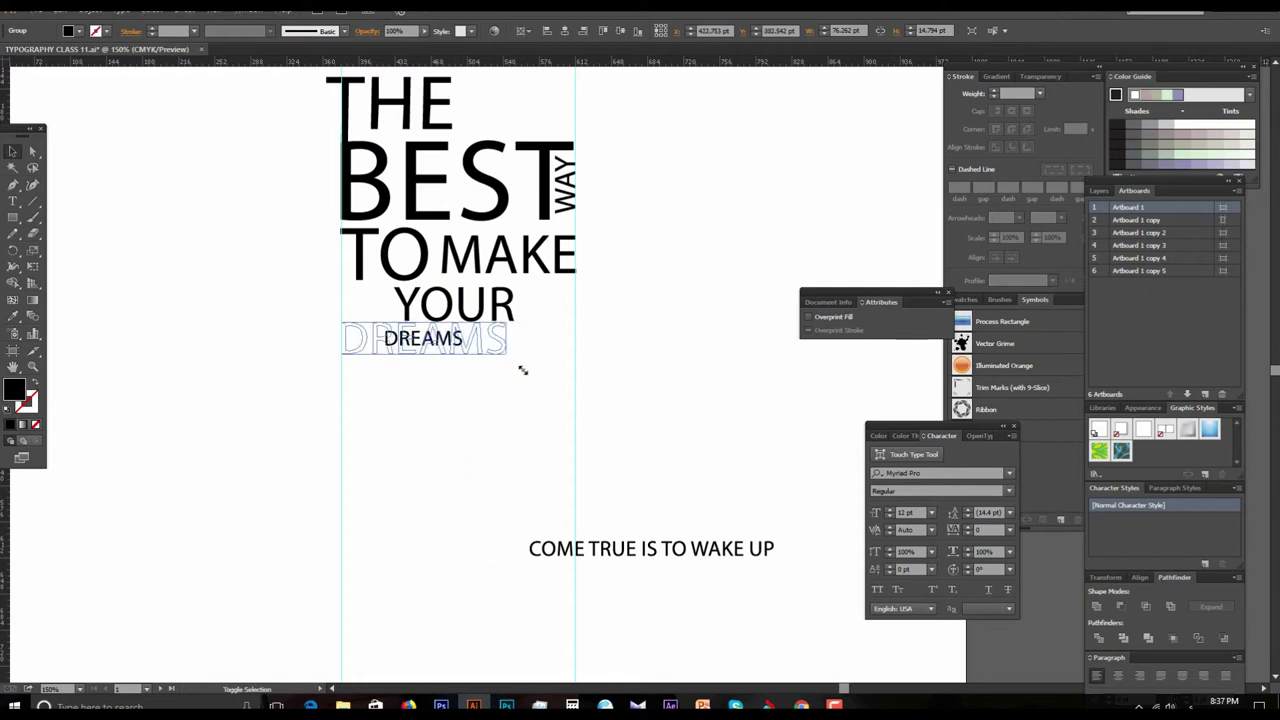
mouse_move(447, 350)
mouse_down()
mouse_move(477, 368)
mouse_move(543, 370)
mouse_up()
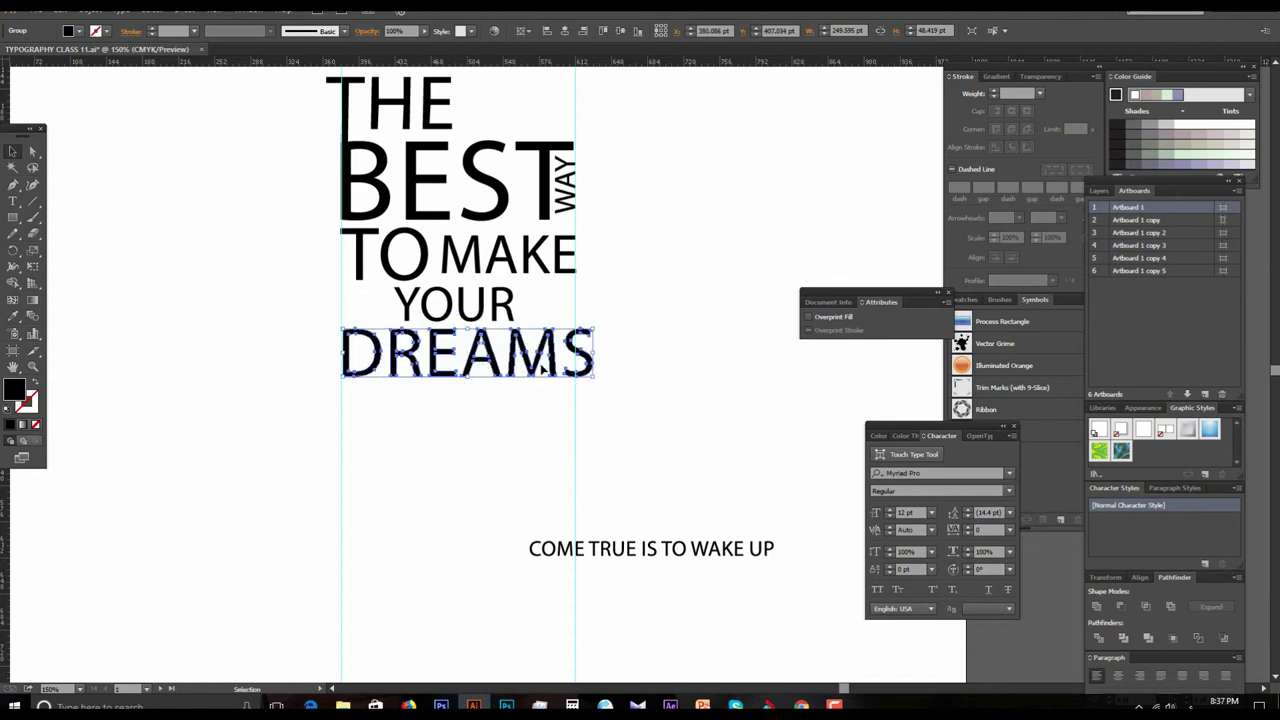
drag(594, 376, 578, 376)
click(609, 380)
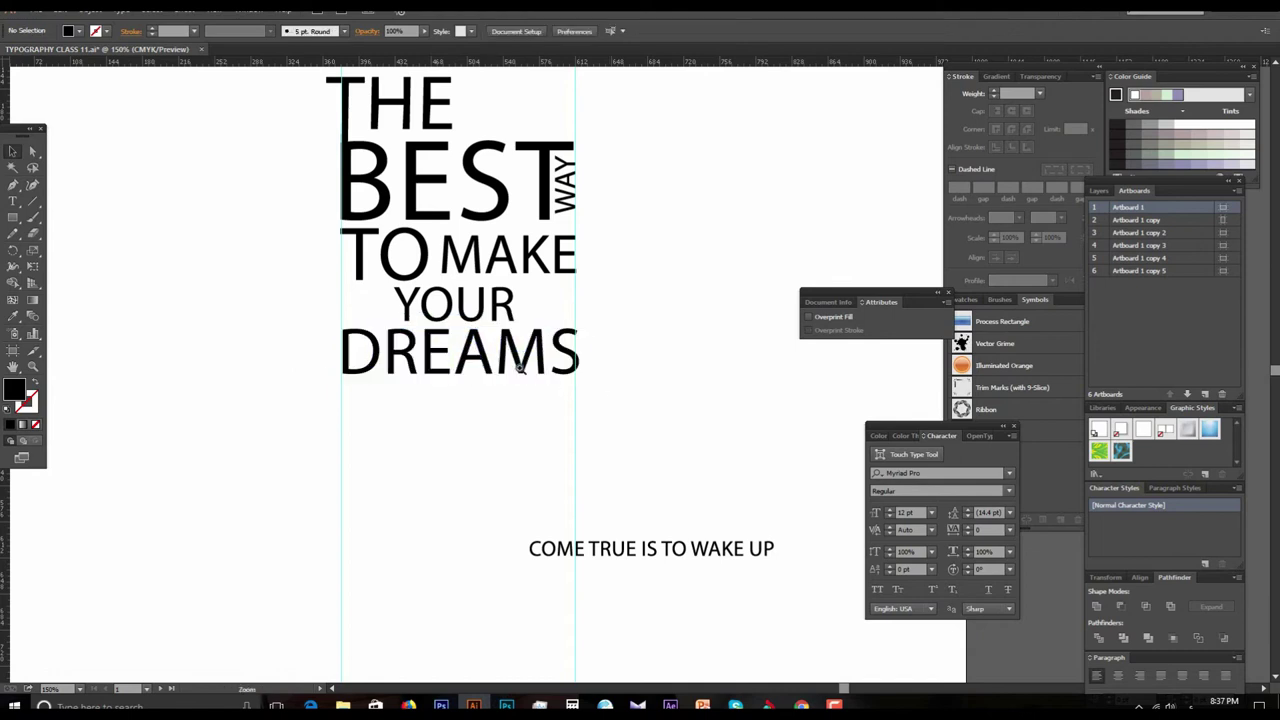
click(519, 368)
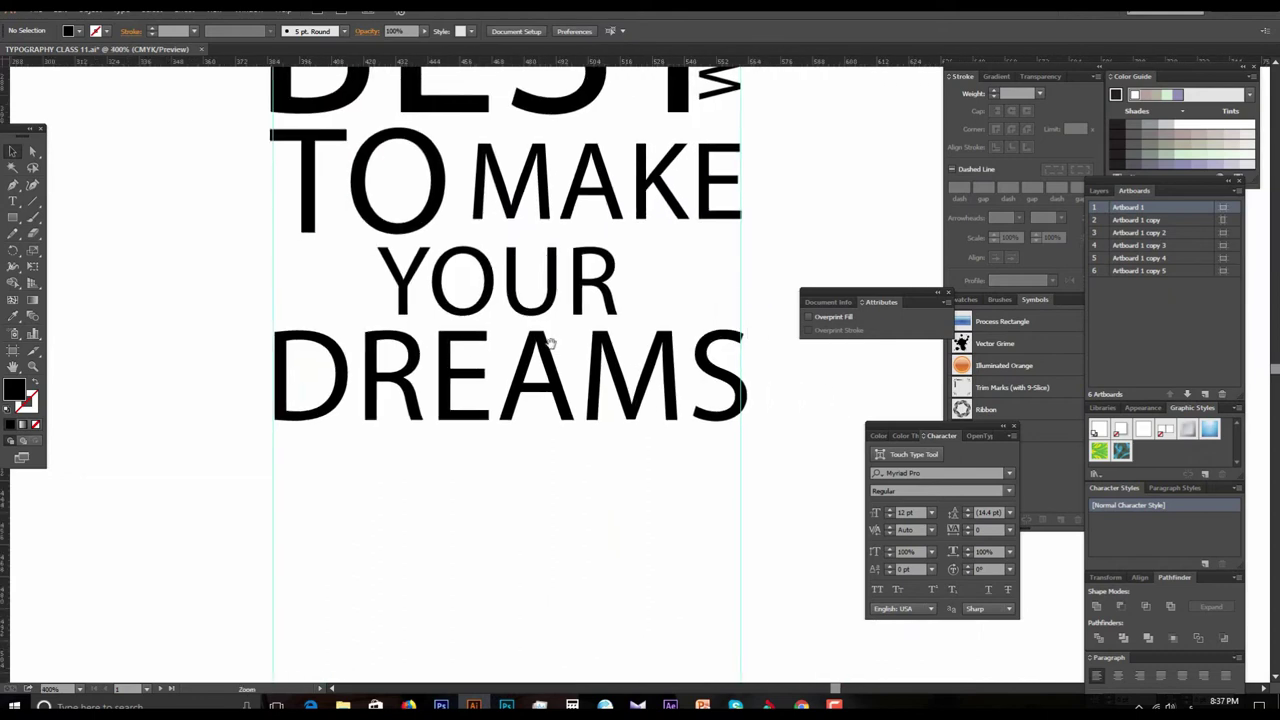
click(550, 343)
Step: Shift YOUR left toward the left guide
key(v)
mouse_move(312, 263)
mouse_down()
mouse_move(621, 345)
mouse_move(607, 351)
mouse_up()
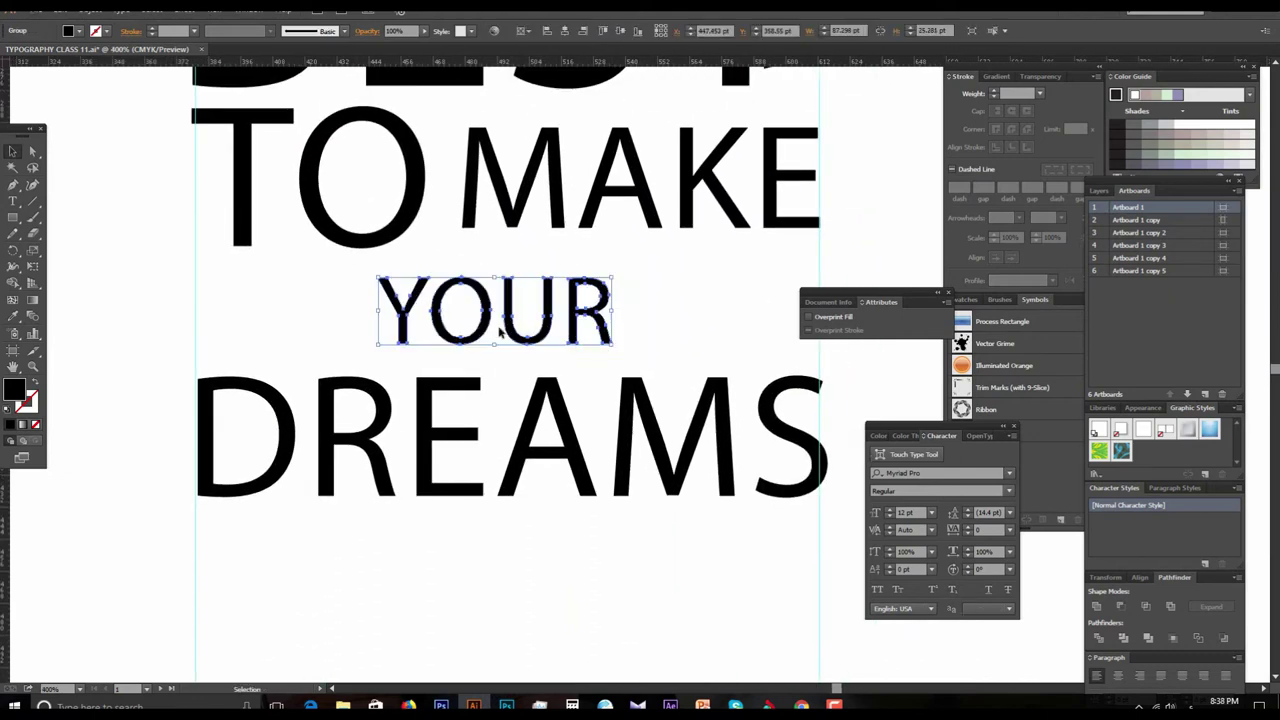
drag(450, 320, 373, 318)
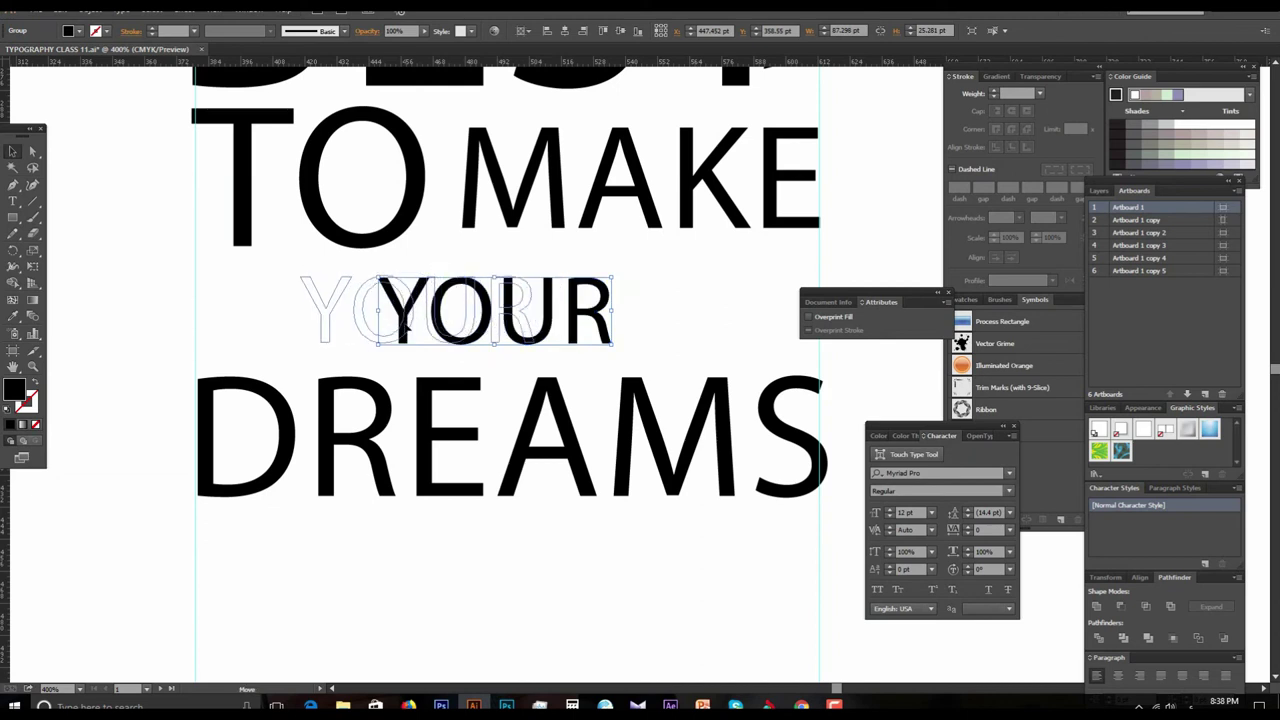
click(557, 379)
alt+click(603, 401)
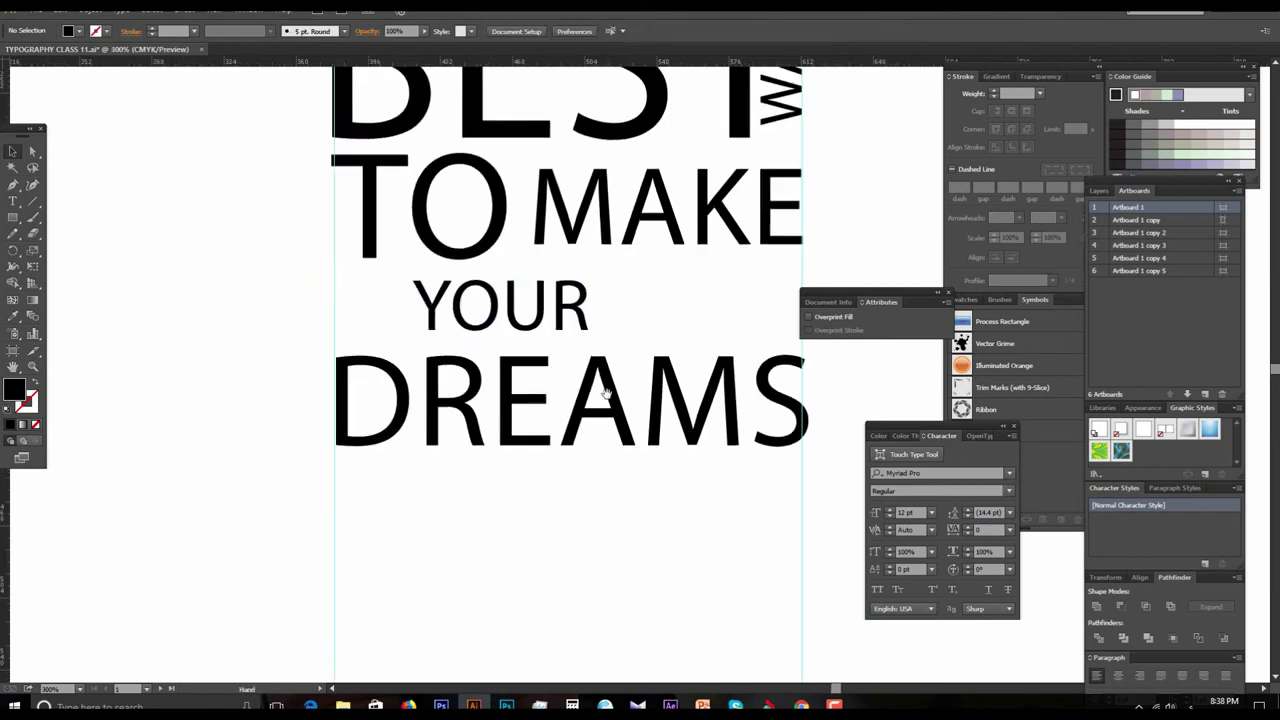
right_click(373, 327)
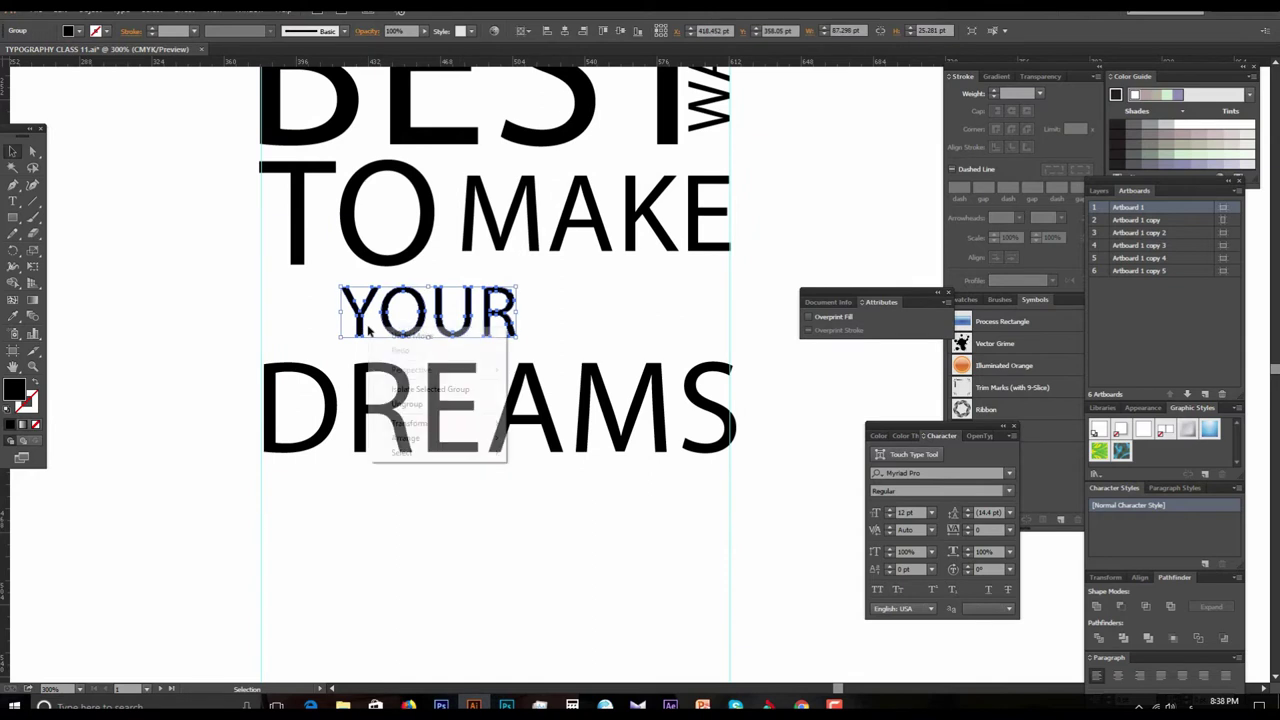
click(440, 405)
click(447, 438)
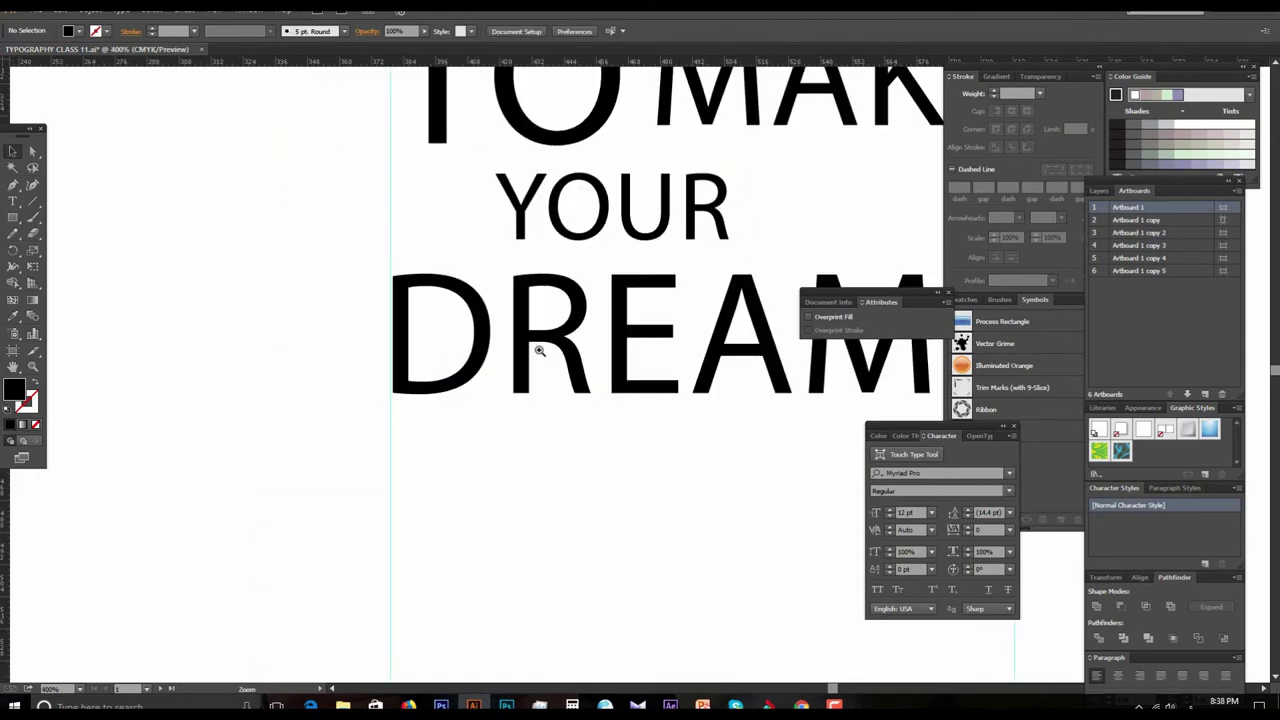
Step: Join the Y's bottom anchor points and extend its stem down toward DREAMS
click(586, 314)
drag(586, 314, 376, 270)
key(a)
click(385, 240)
drag(435, 312, 404, 291)
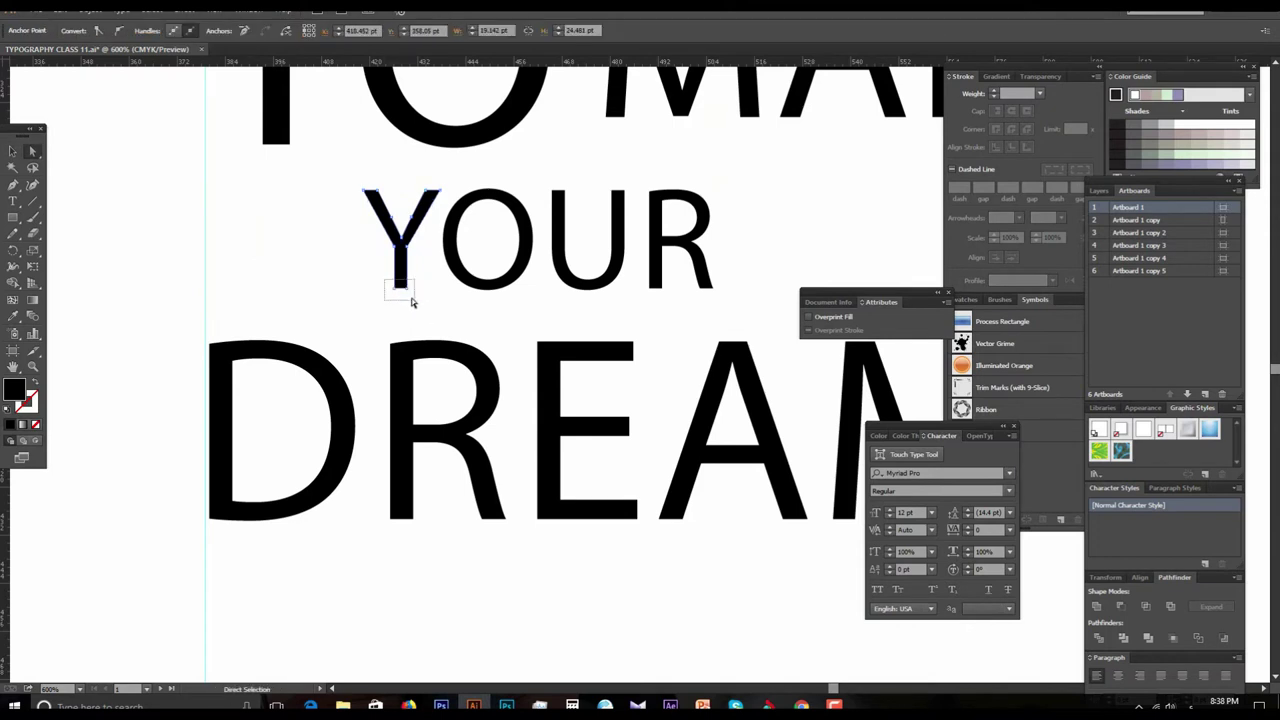
drag(413, 303, 401, 289)
drag(362, 188, 406, 294)
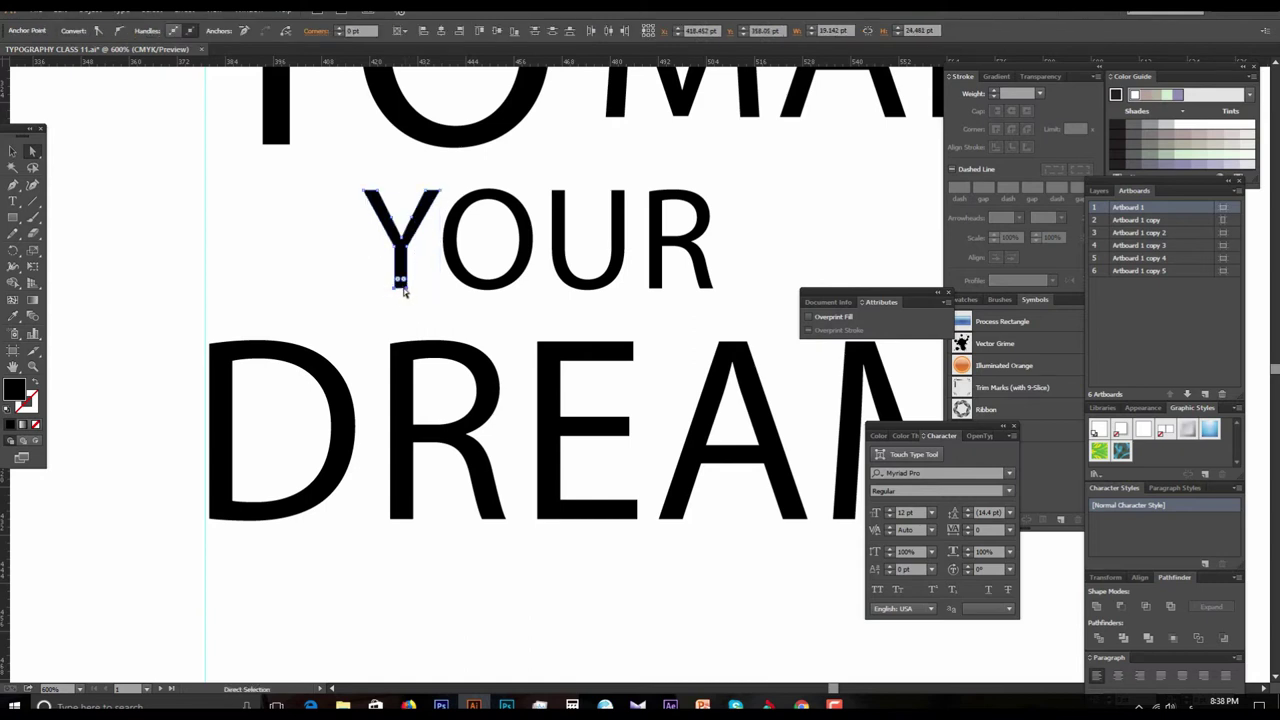
key(ctrl+alt+shift+j)
drag(402, 291, 400, 349)
click(450, 315)
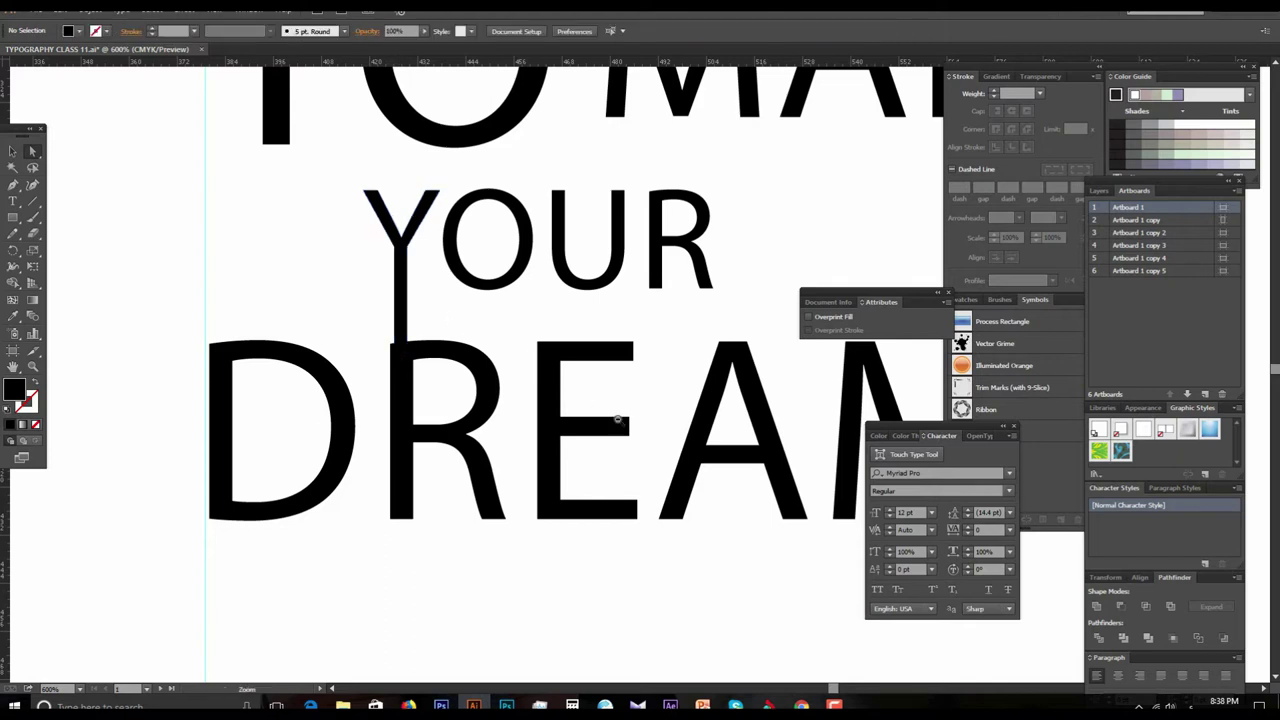
Step: Return to the Selection tool and select COME on the remaining quote line
key(ctrl+minus)
key(ctrl+minus)
key(ctrl+minus)
key(ctrl+minus)
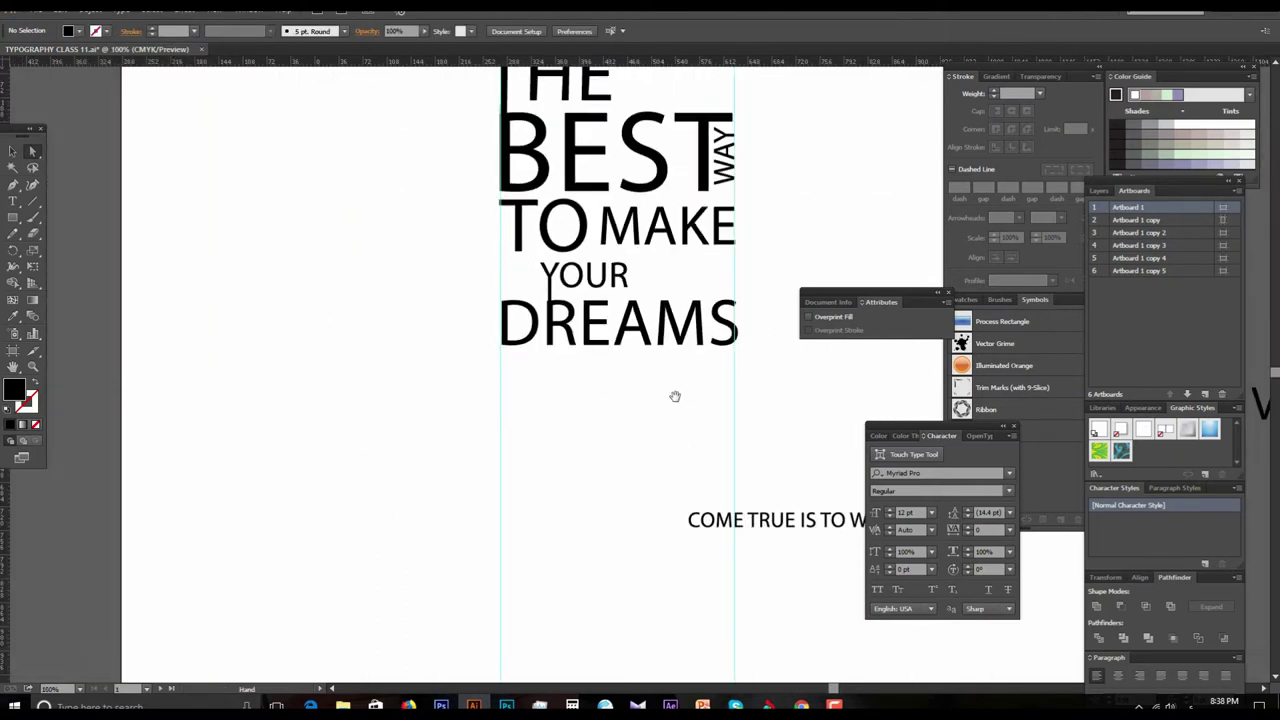
key(ctrl+minus)
click(561, 417)
click(569, 363)
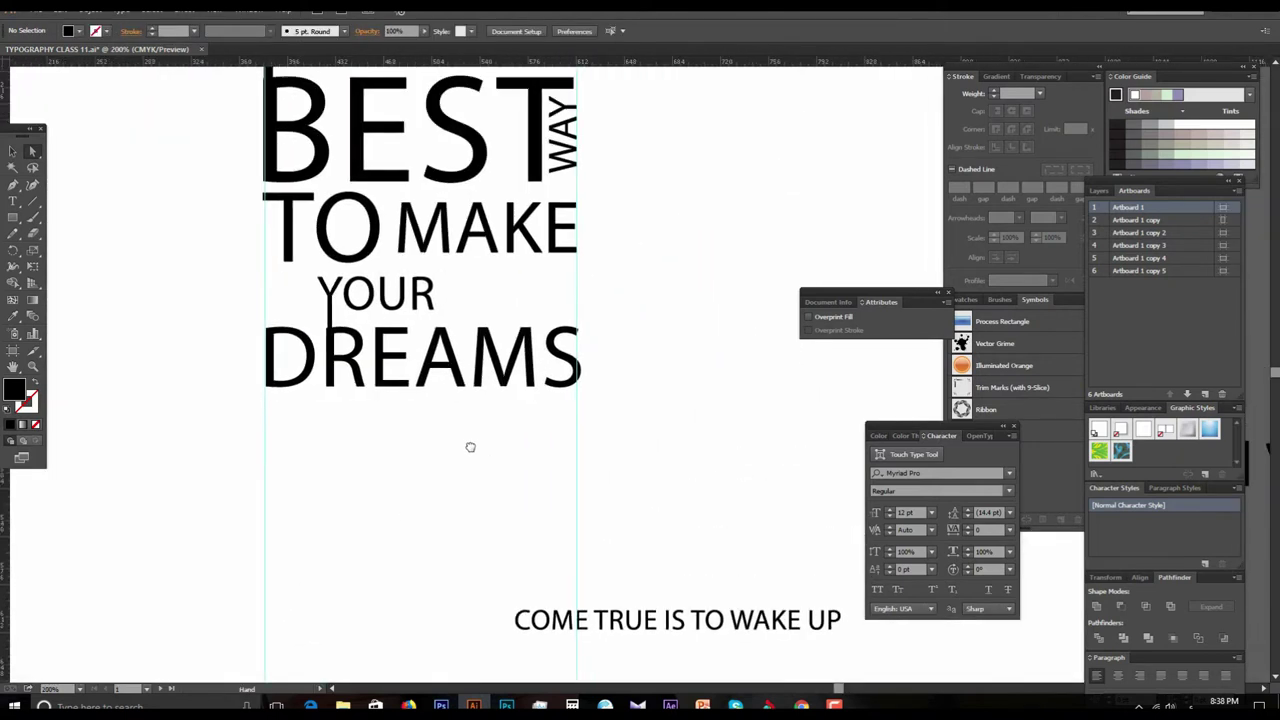
drag(574, 454, 574, 374)
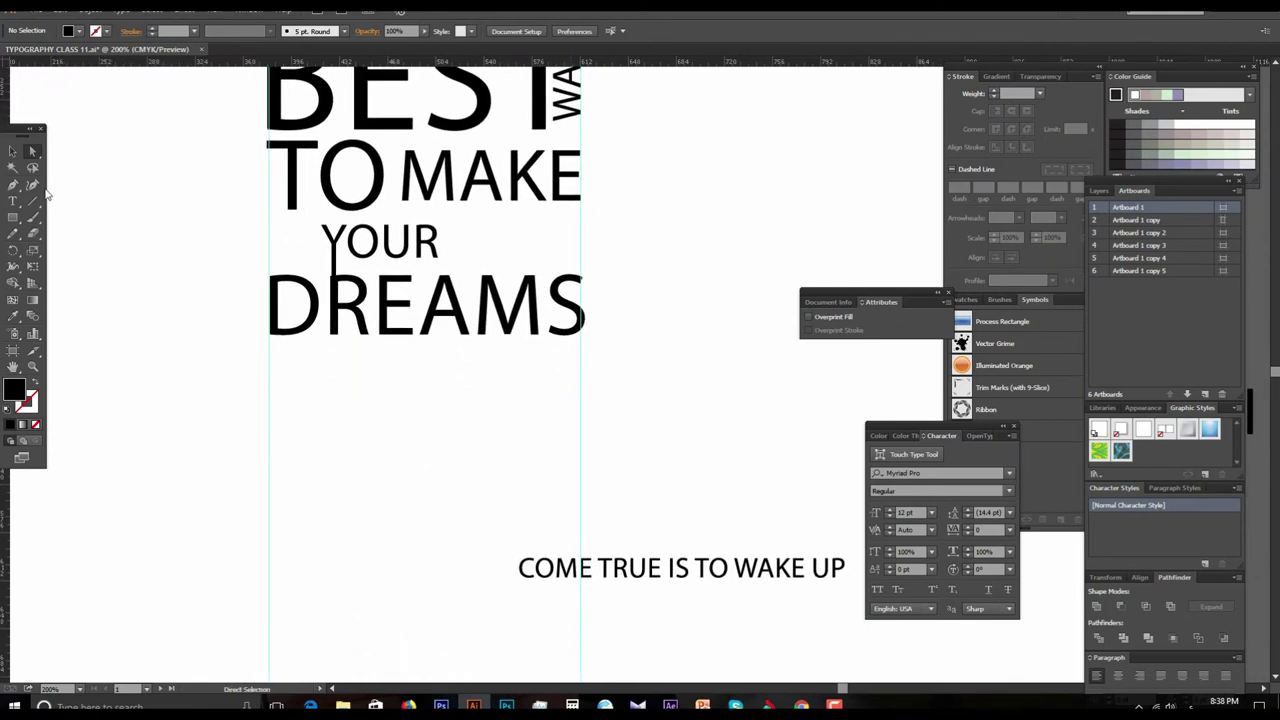
click(11, 152)
drag(512, 413, 452, 335)
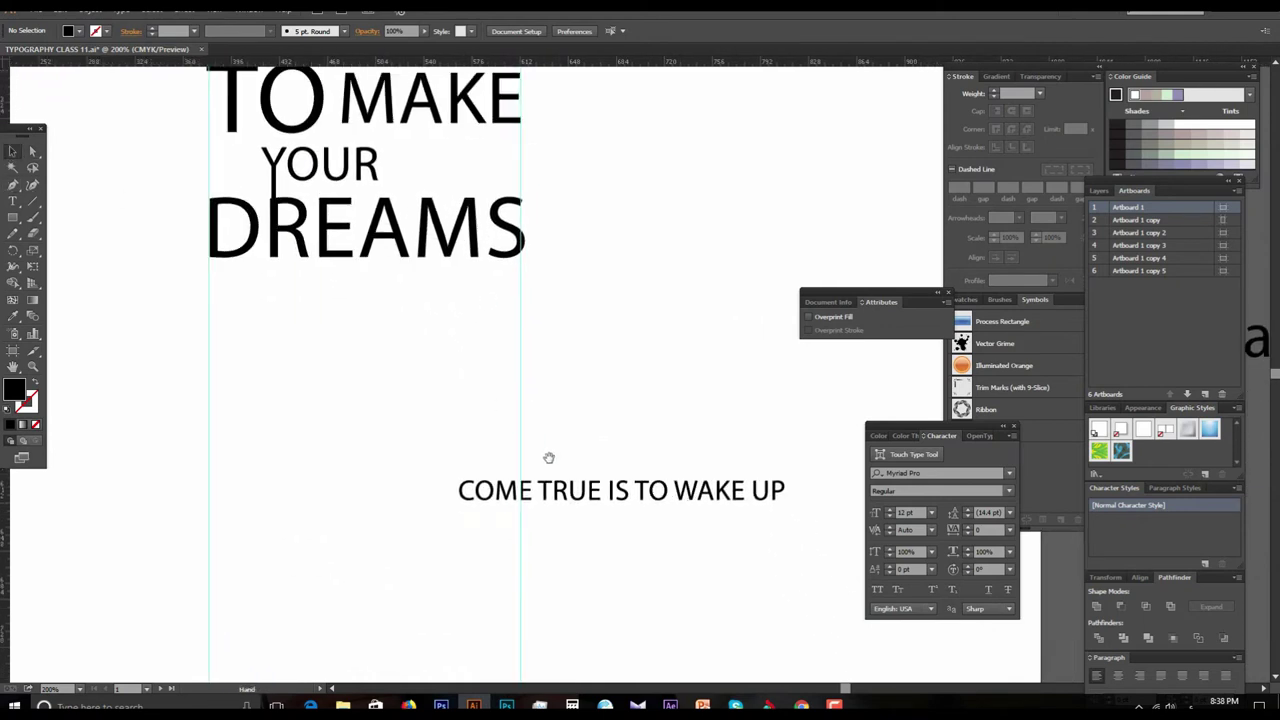
click(490, 496)
Step: Move COME under DREAMS, enlarge it to the column width, and tuck TRUE below its right end
mouse_move(478, 495)
mouse_down()
mouse_move(363, 293)
mouse_move(256, 296)
mouse_move(386, 340)
mouse_up()
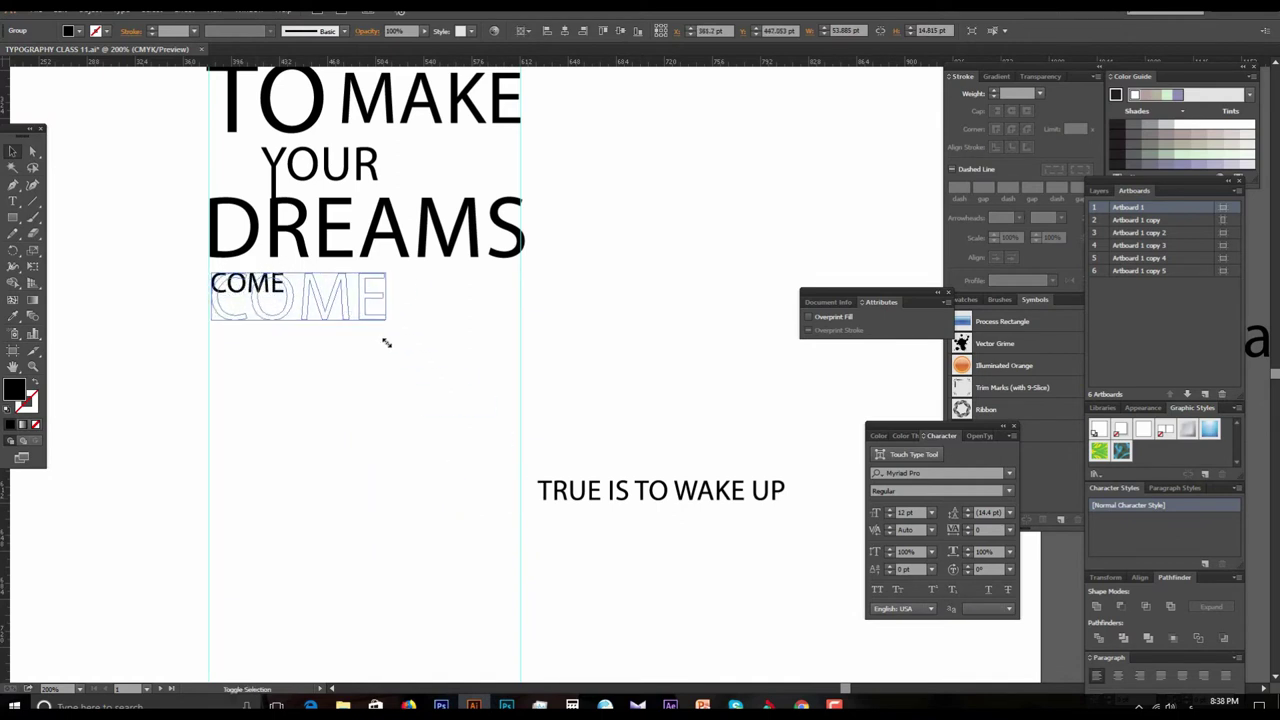
click(608, 529)
mouse_move(583, 503)
mouse_down()
mouse_move(441, 297)
mouse_move(395, 340)
mouse_move(522, 398)
mouse_up()
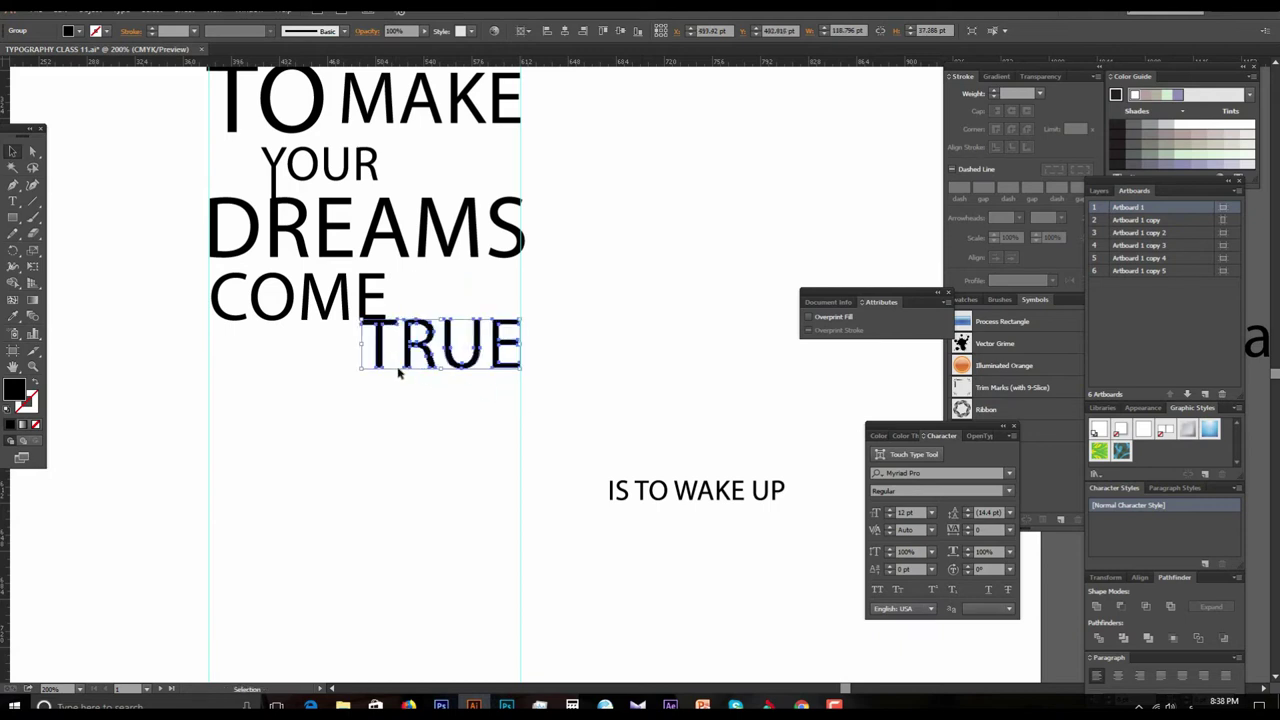
drag(397, 372, 397, 366)
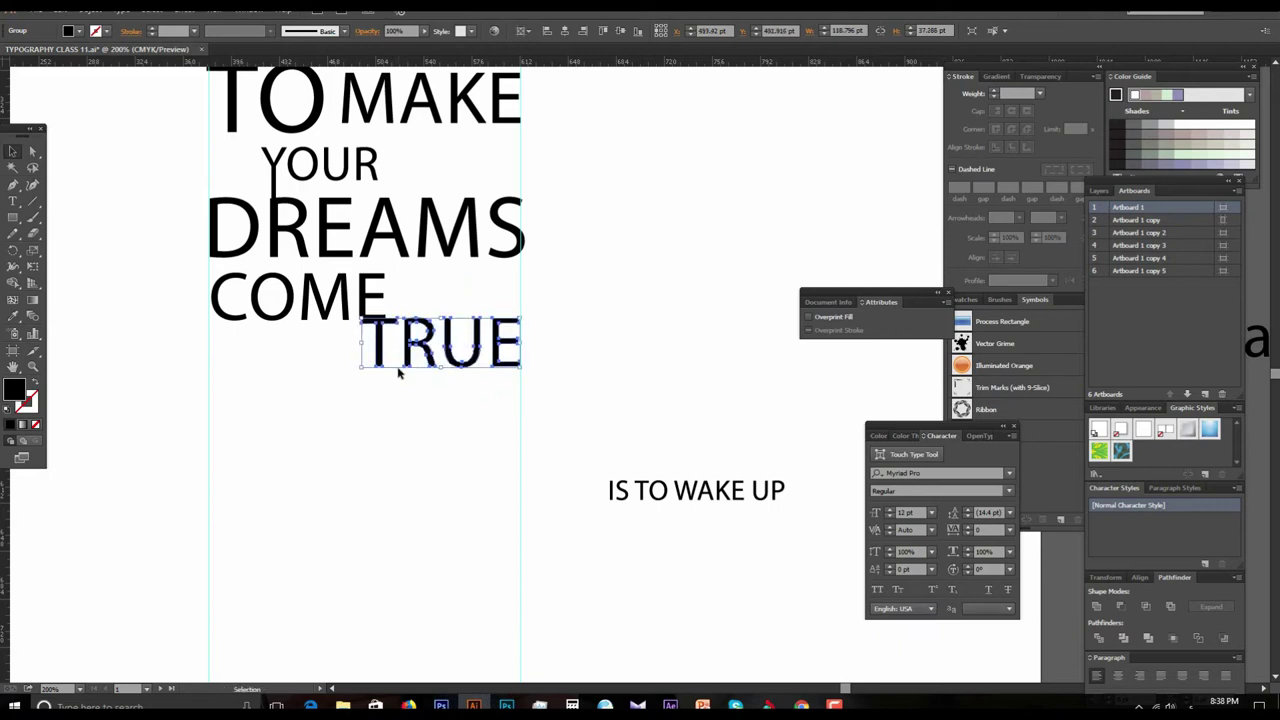
click(410, 447)
Step: Scroll the view and select IS on the remaining line
scroll(610, 500, down, 2)
scroll(640, 480, up, 2)
scroll(655, 430, down, 2)
scroll(640, 471, up, 2)
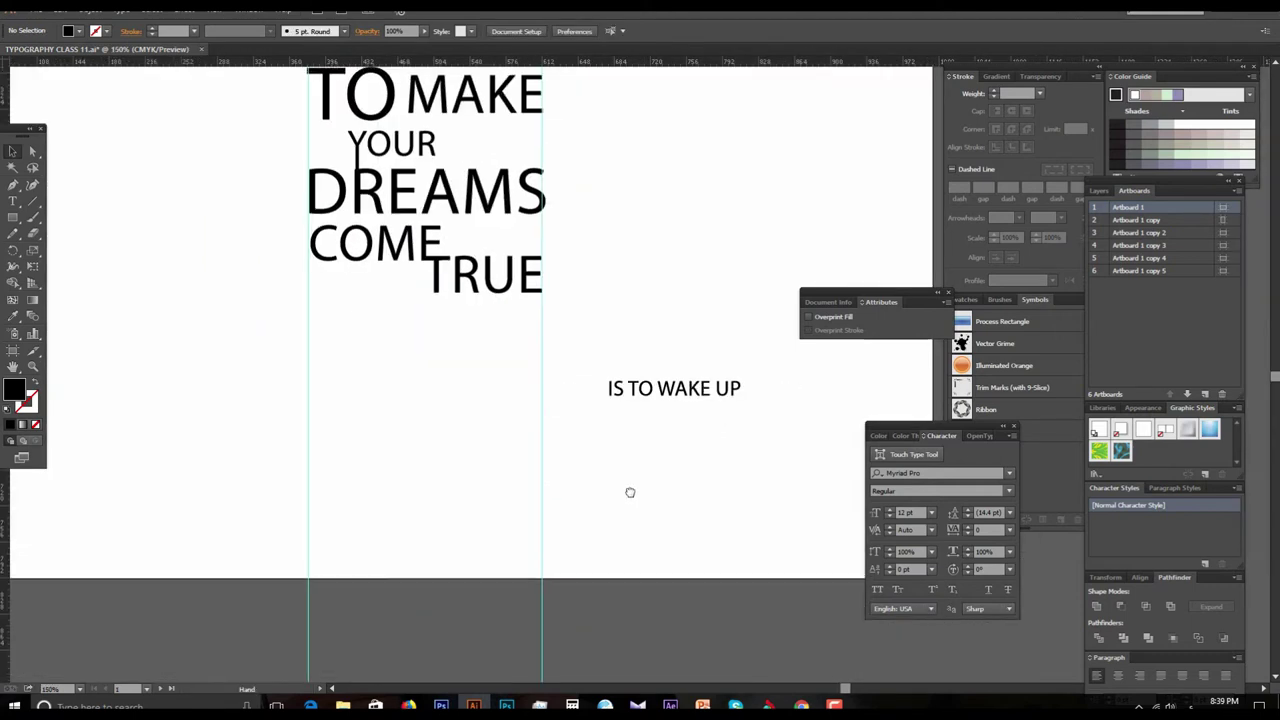
scroll(617, 463, up, 2)
click(660, 510)
Step: Move IS down beneath COME TRUE
mouse_move(666, 509)
mouse_down()
mouse_move(421, 418)
mouse_move(440, 452)
mouse_up()
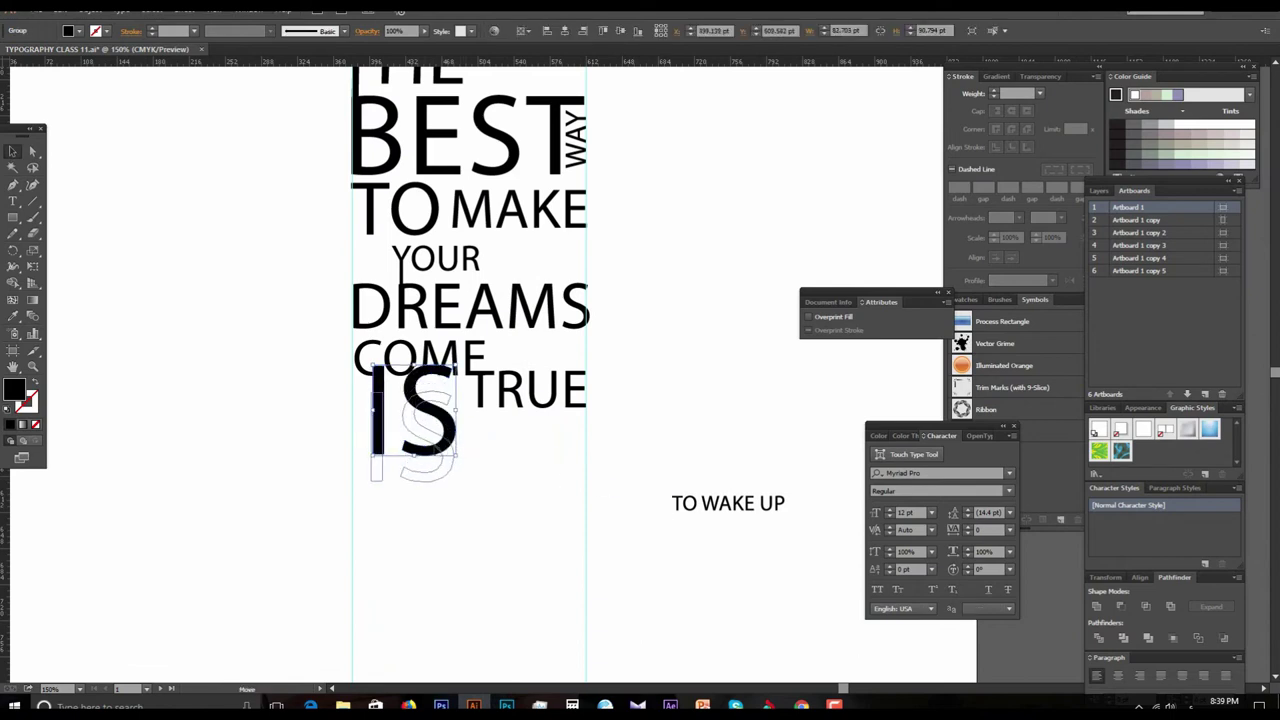
drag(440, 452, 430, 468)
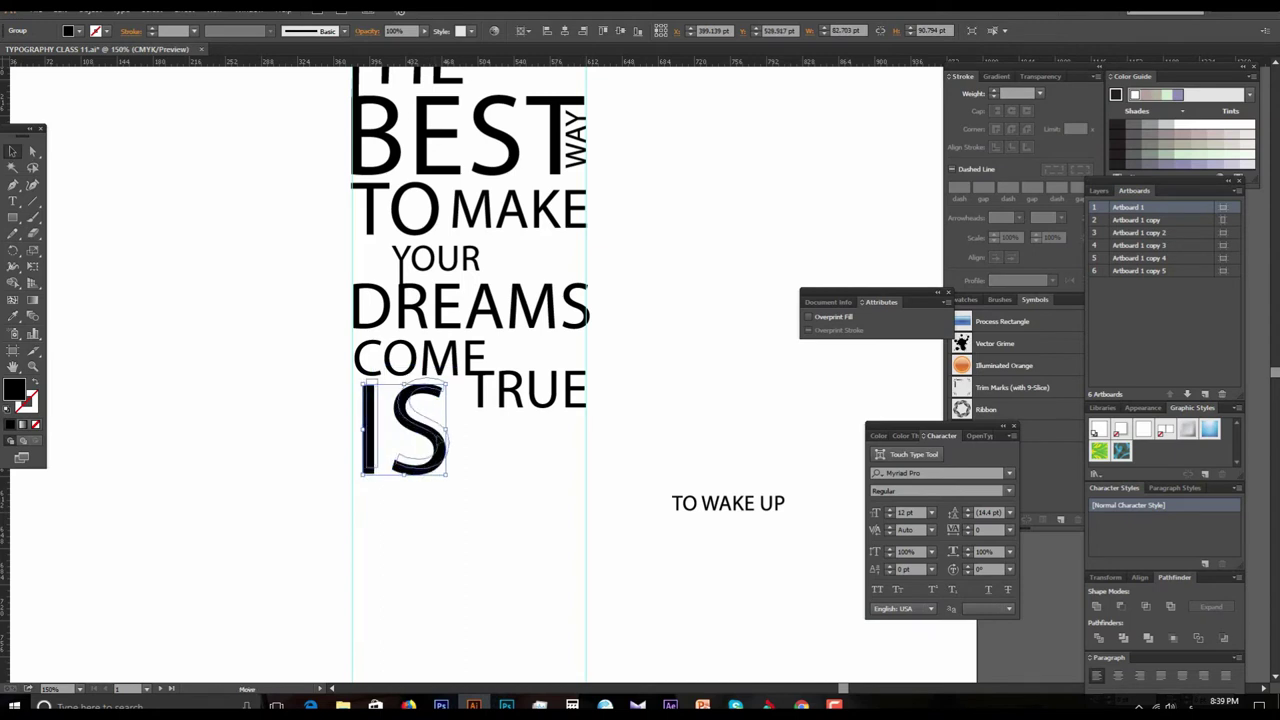
click(535, 516)
drag(673, 530, 646, 489)
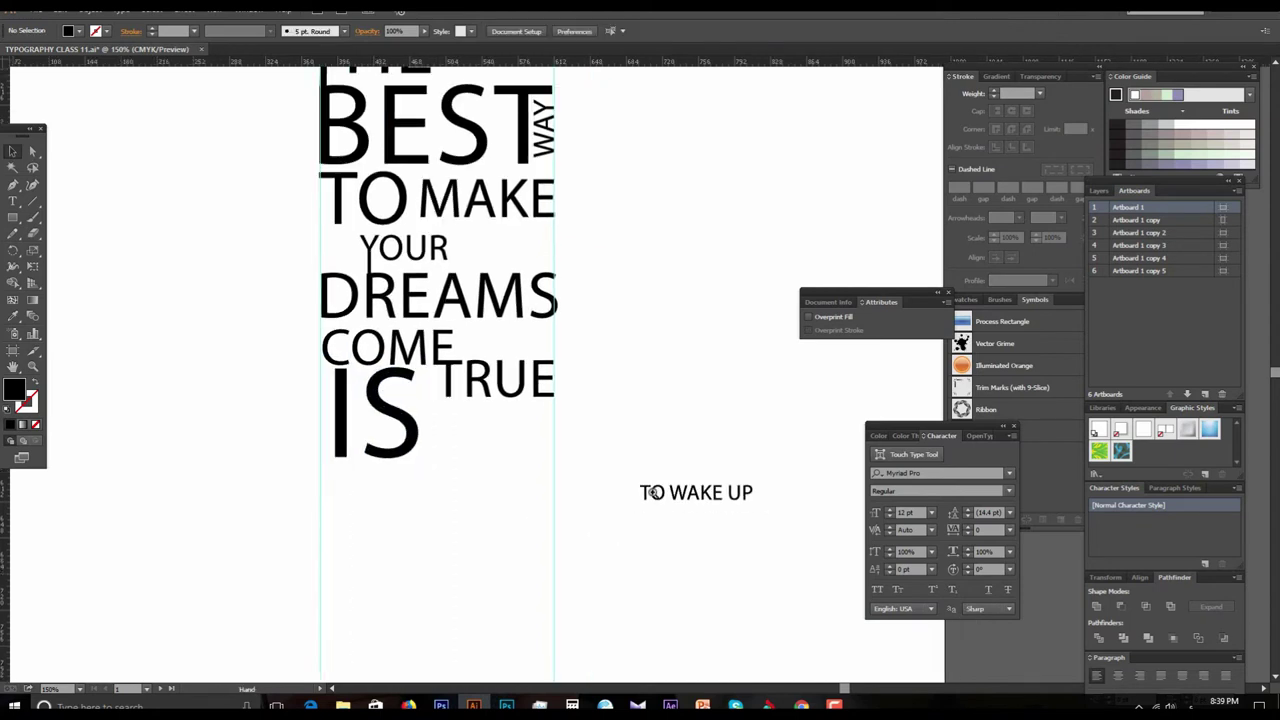
key(ctrl+plus)
Step: Nestle TO against the S of IS and move WAKE next to TO
click(612, 400)
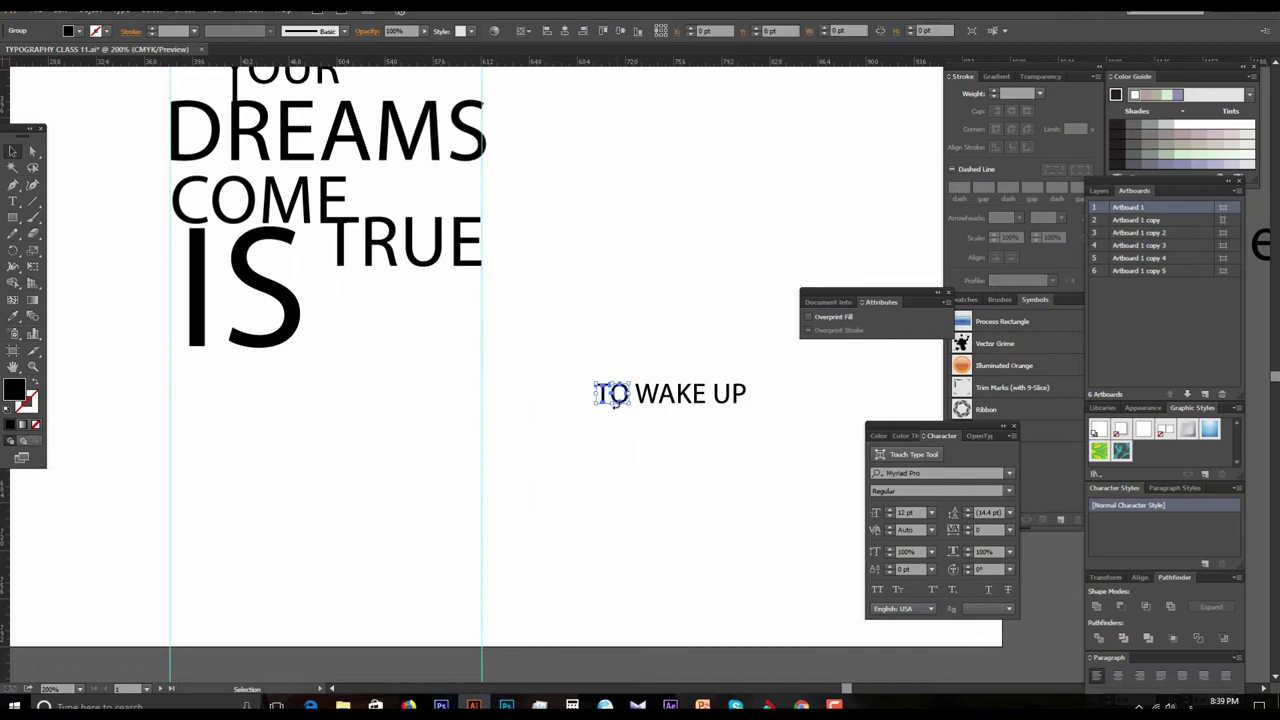
drag(614, 398, 260, 318)
click(615, 418)
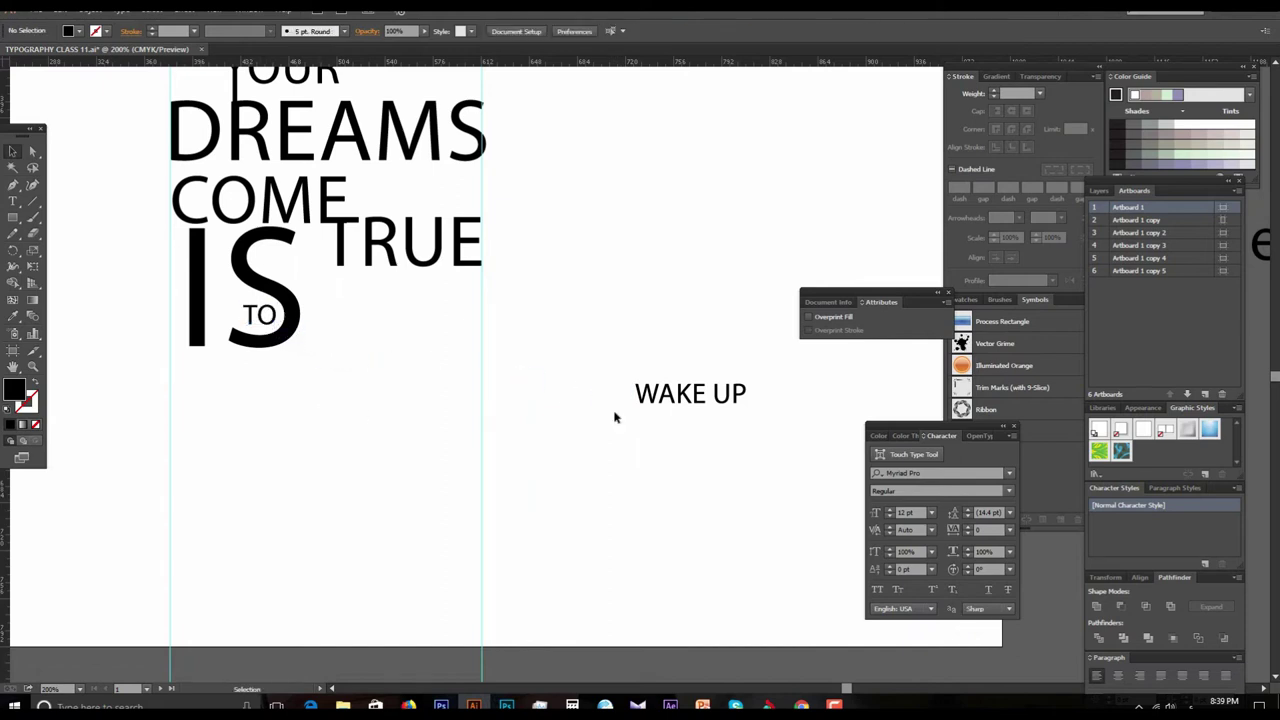
click(688, 400)
mouse_move(688, 400)
mouse_down()
mouse_move(350, 328)
mouse_move(488, 390)
mouse_up()
Step: Scale WAKE up to the column width beside TO
click(603, 417)
mouse_move(603, 417)
mouse_down()
mouse_move(611, 400)
mouse_move(699, 444)
mouse_move(444, 425)
mouse_up()
key(ctrl+minus)
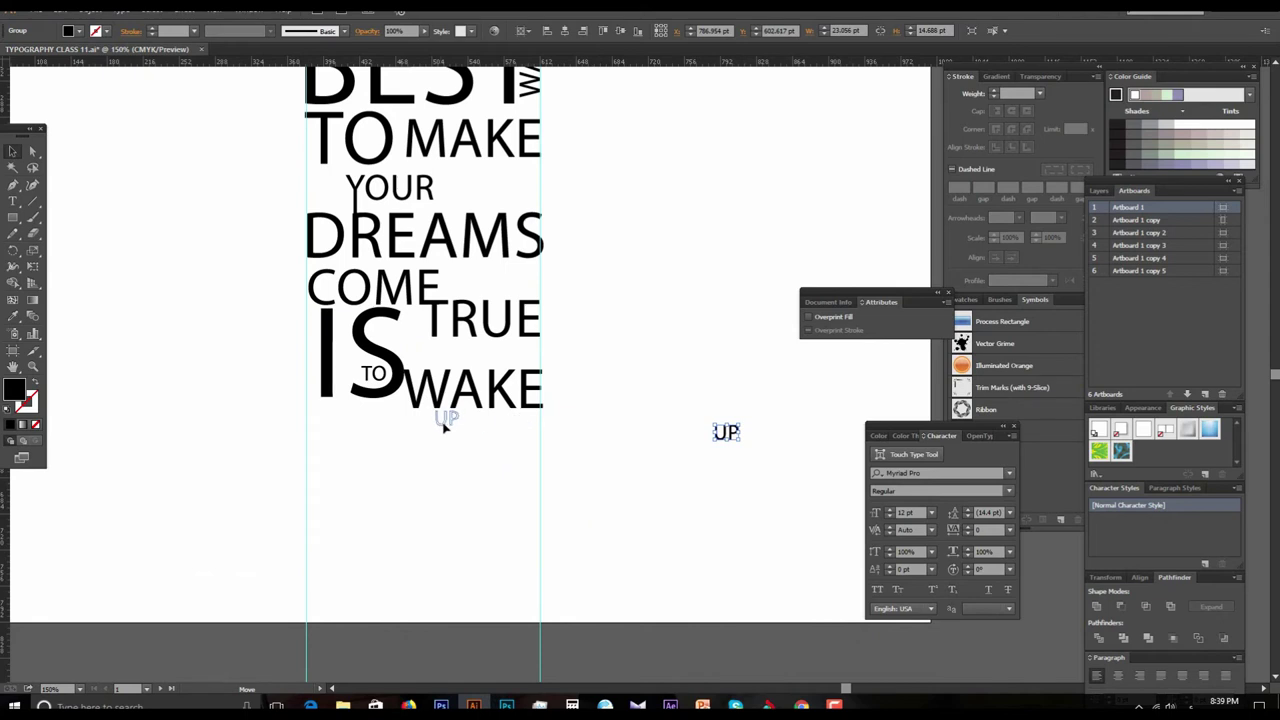
Step: Centre UP below WAKE and shrink it slightly
mouse_move(444, 425)
mouse_down()
mouse_move(480, 425)
mouse_move(530, 468)
mouse_move(436, 455)
mouse_up()
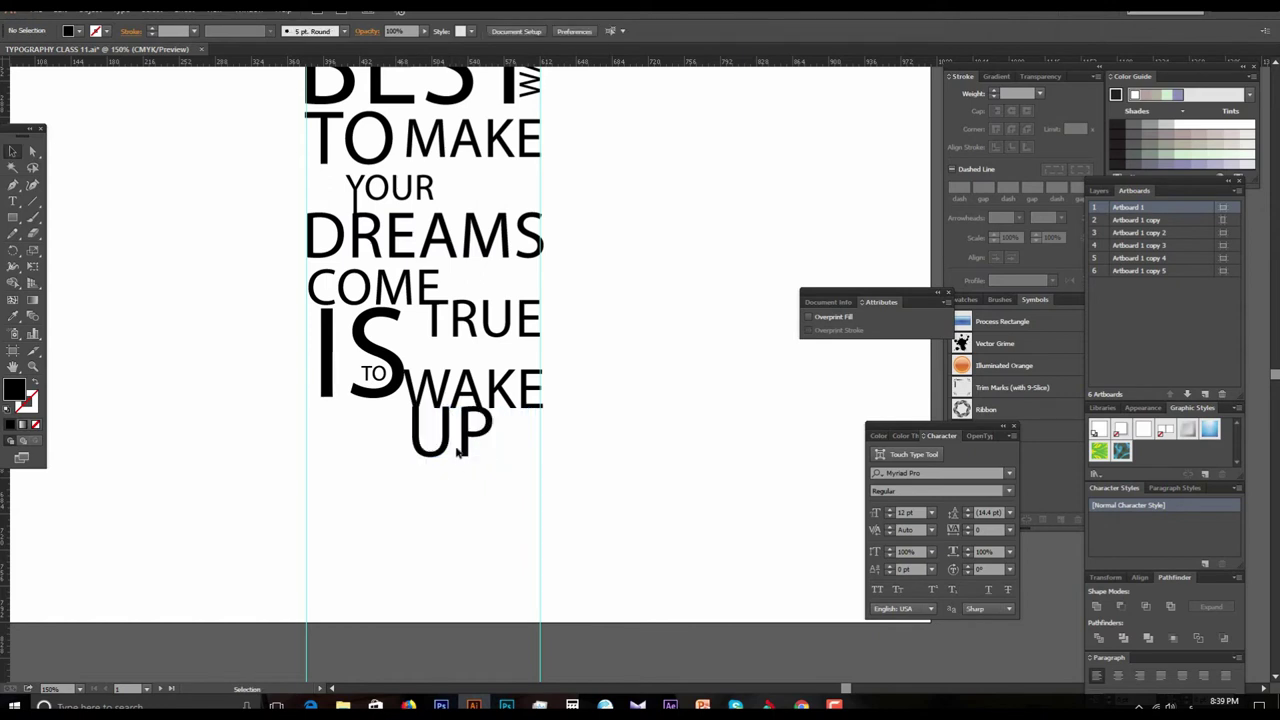
drag(451, 457, 421, 457)
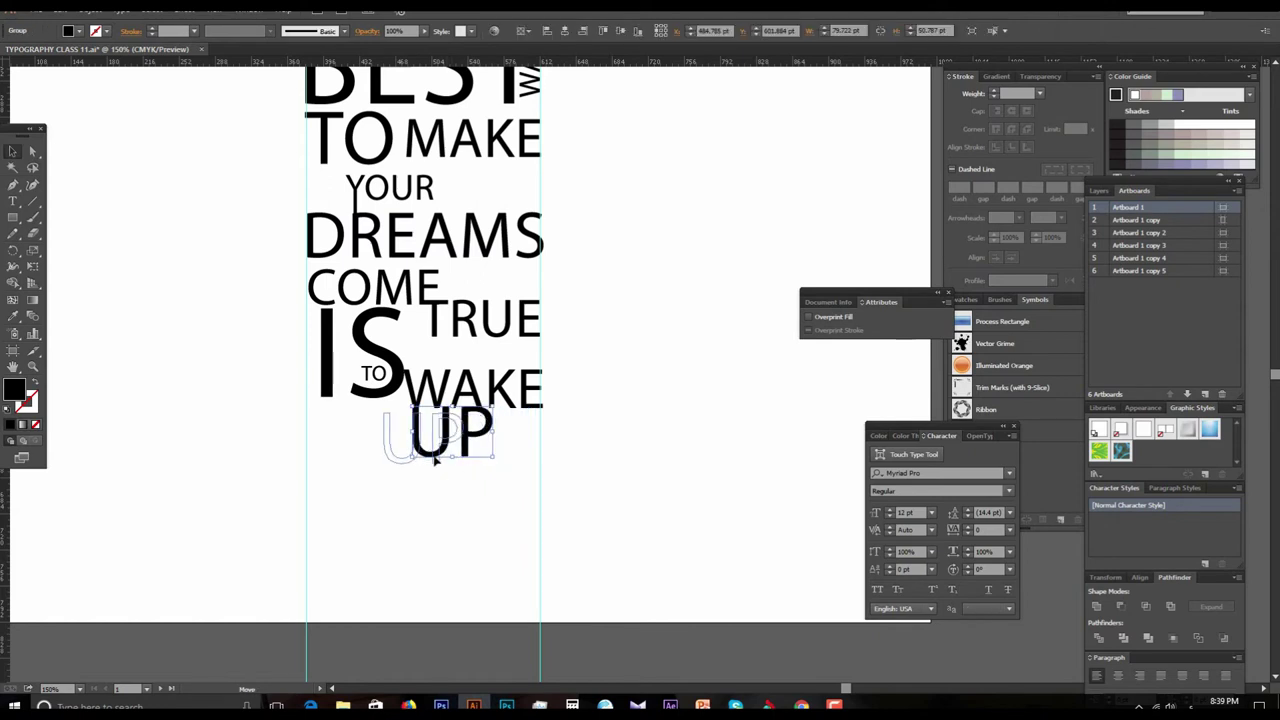
click(462, 490)
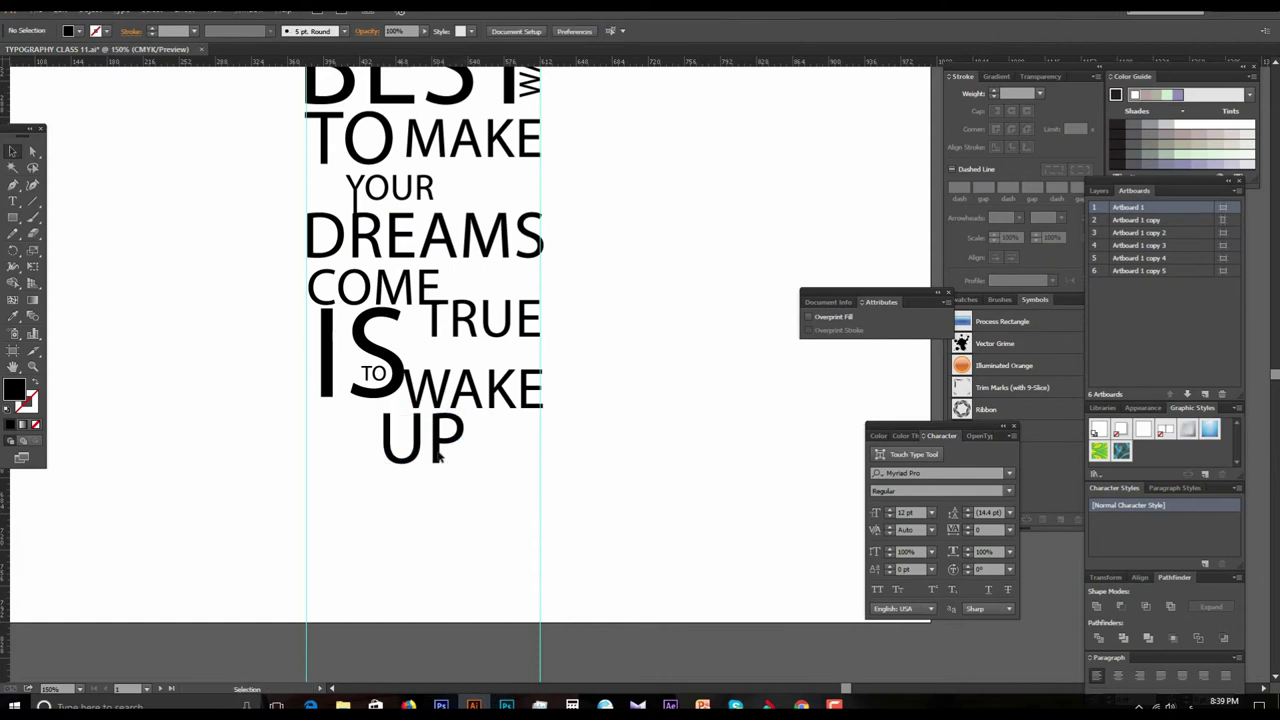
click(443, 457)
drag(463, 466, 457, 459)
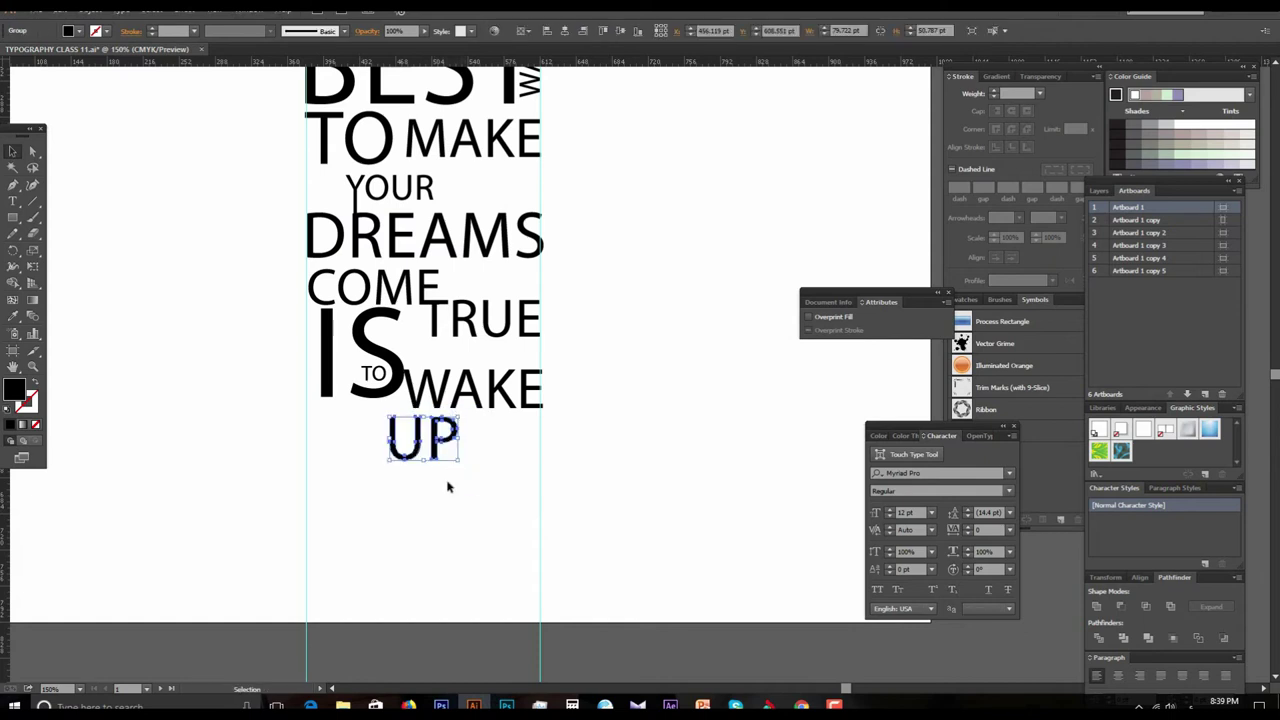
click(449, 486)
key(z)
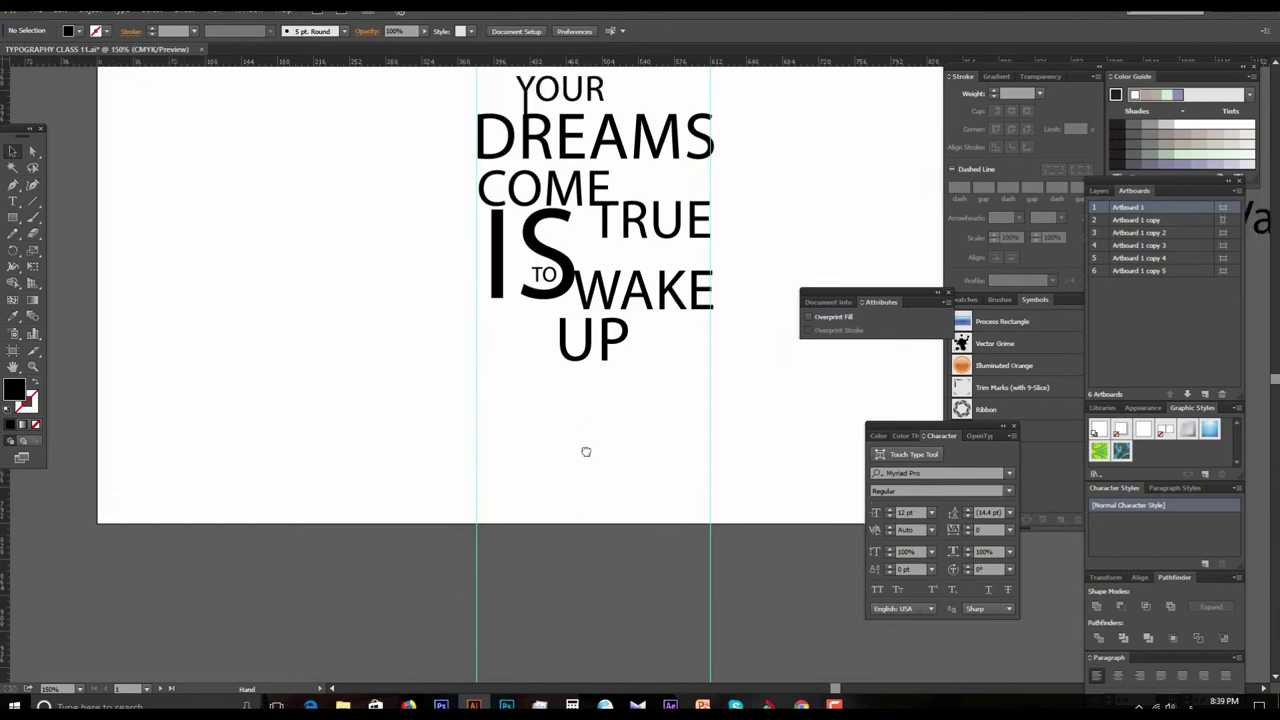
Step: Nudge the word COME slightly to the left
alt+click(605, 437)
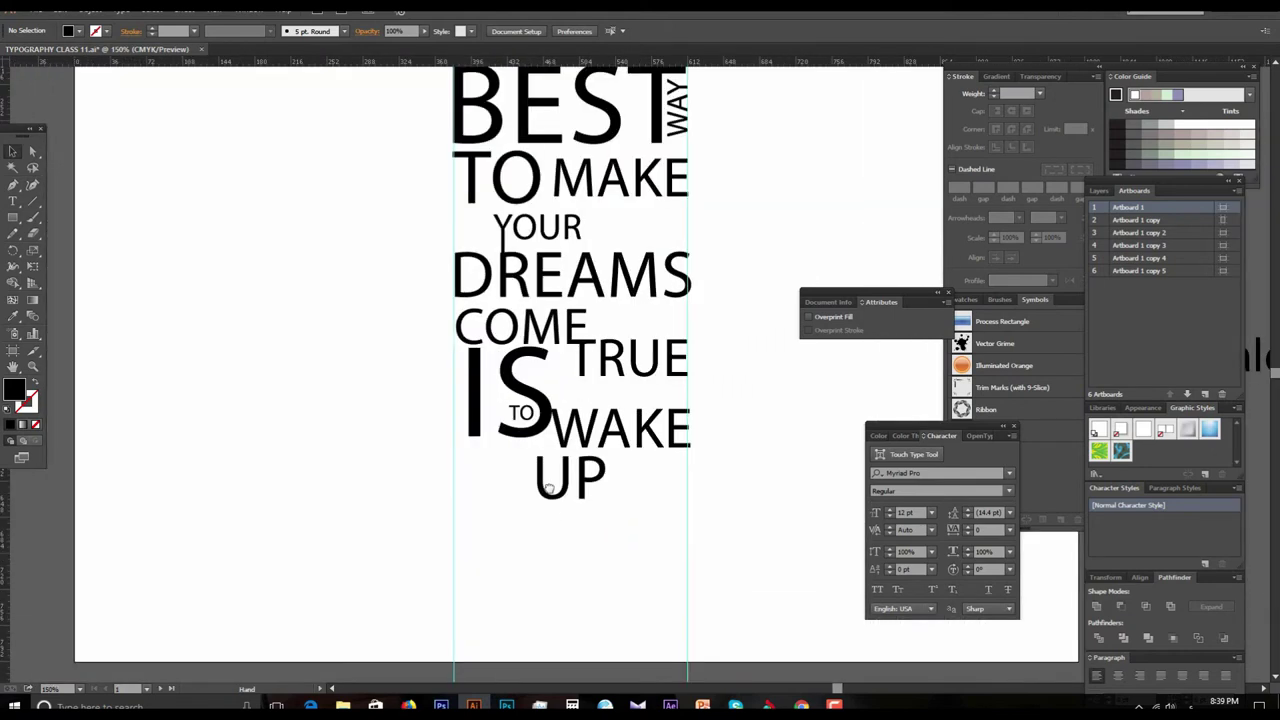
mouse_move(605, 437)
mouse_down()
mouse_move(590, 452)
mouse_move(600, 424)
mouse_up()
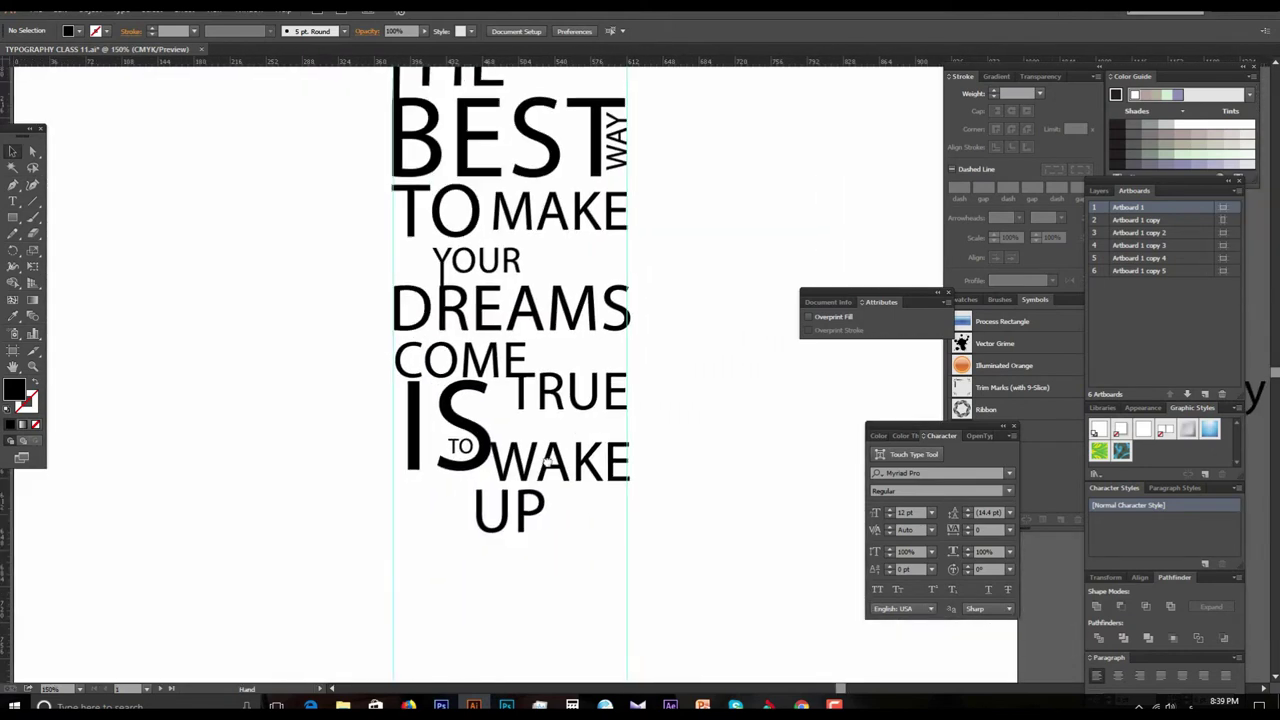
click(631, 392)
key(ctrl+equal)
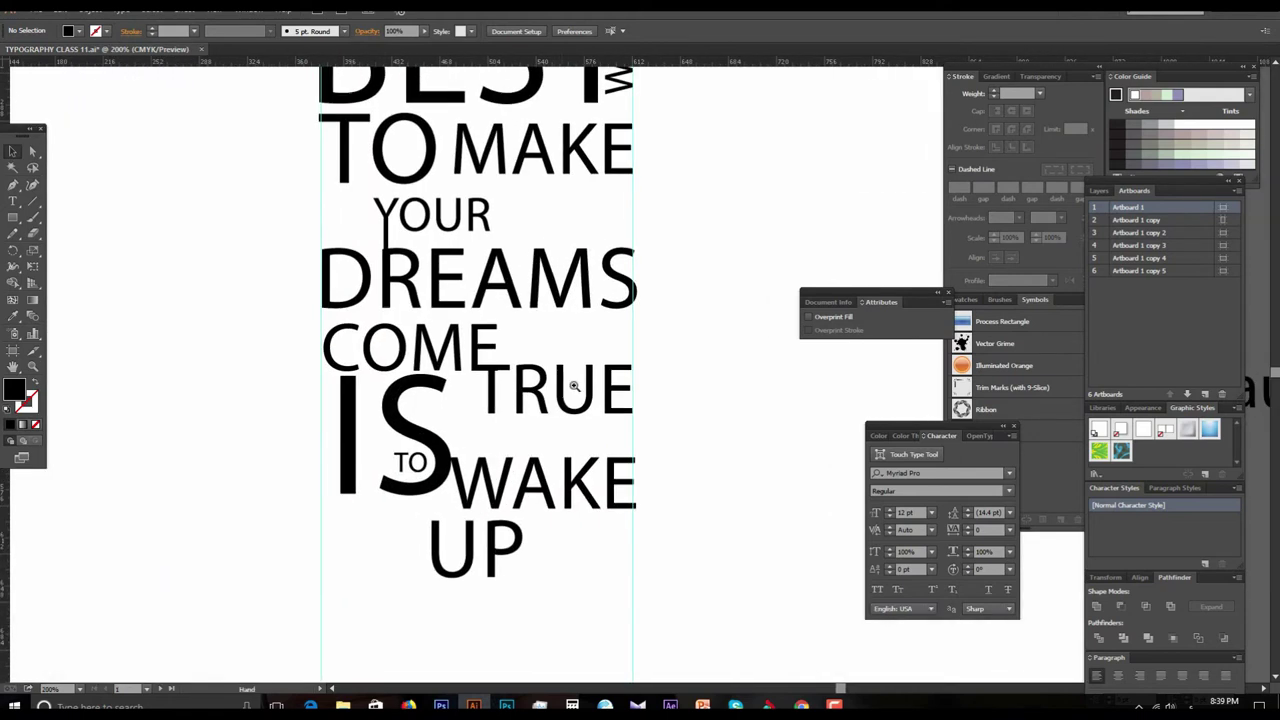
mouse_move(585, 383)
mouse_down()
mouse_move(547, 390)
mouse_move(529, 376)
mouse_up()
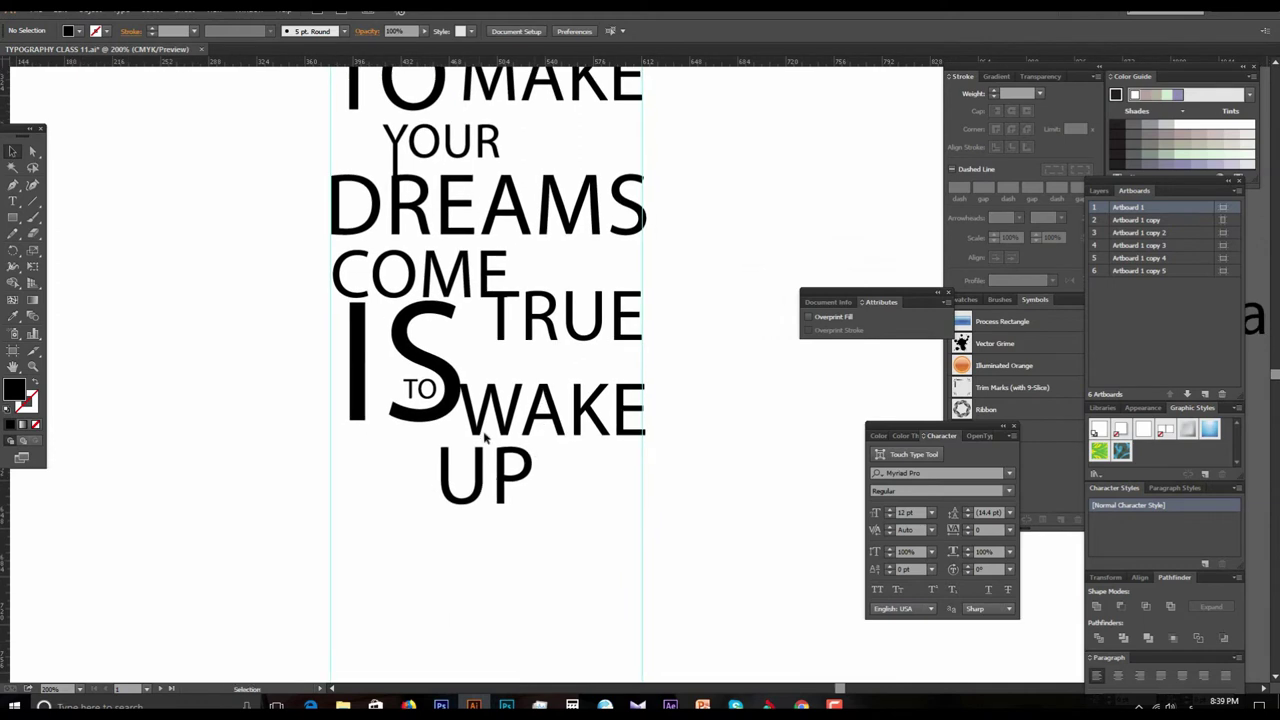
click(481, 428)
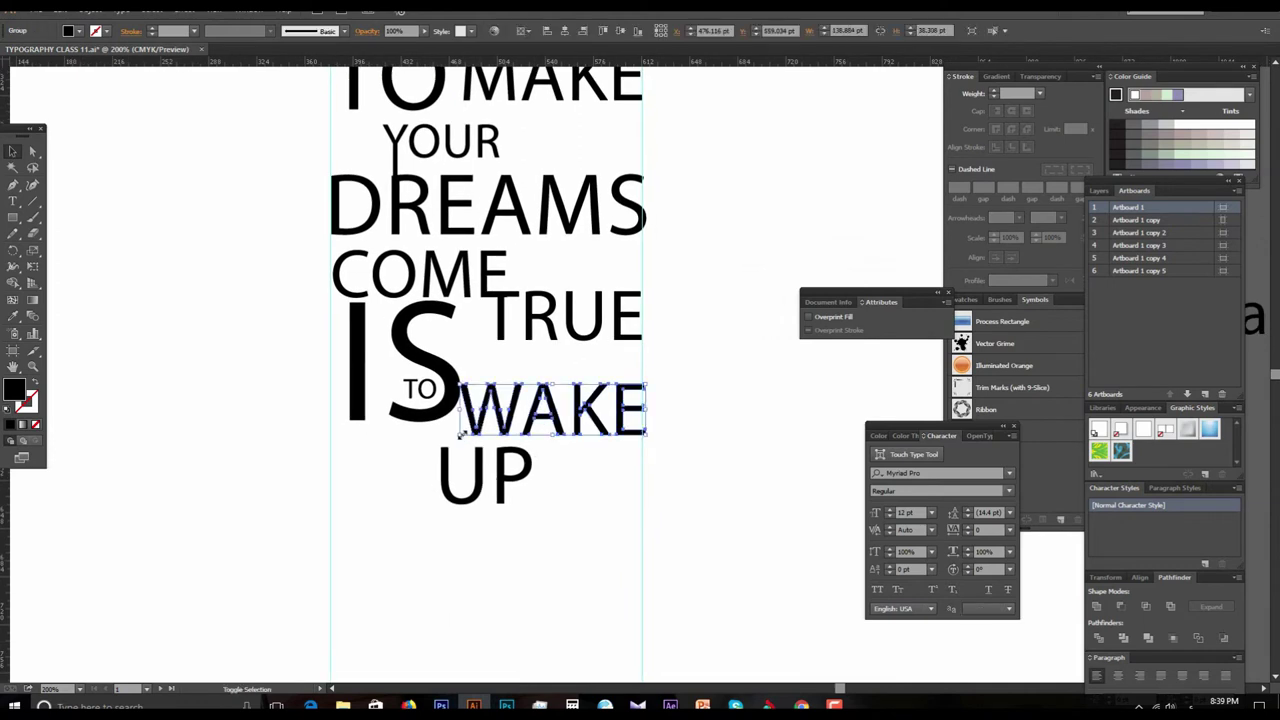
click(540, 474)
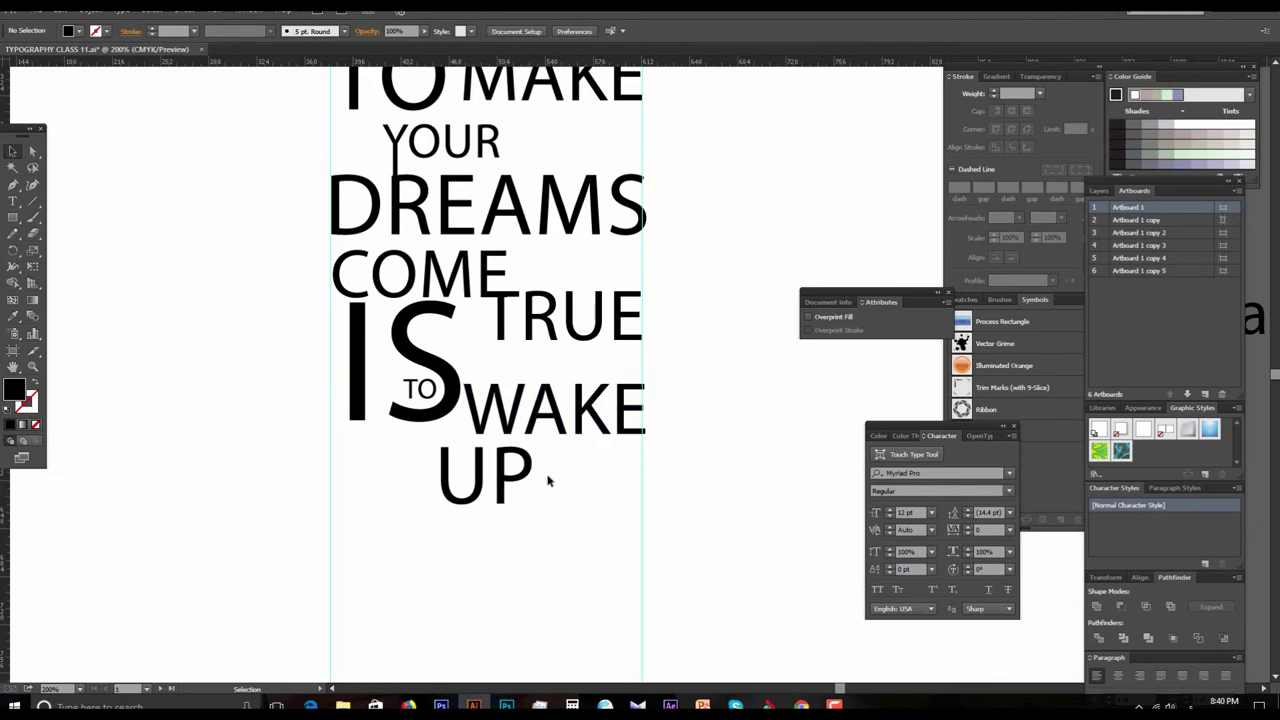
drag(507, 497, 491, 528)
key(ctrl+plus)
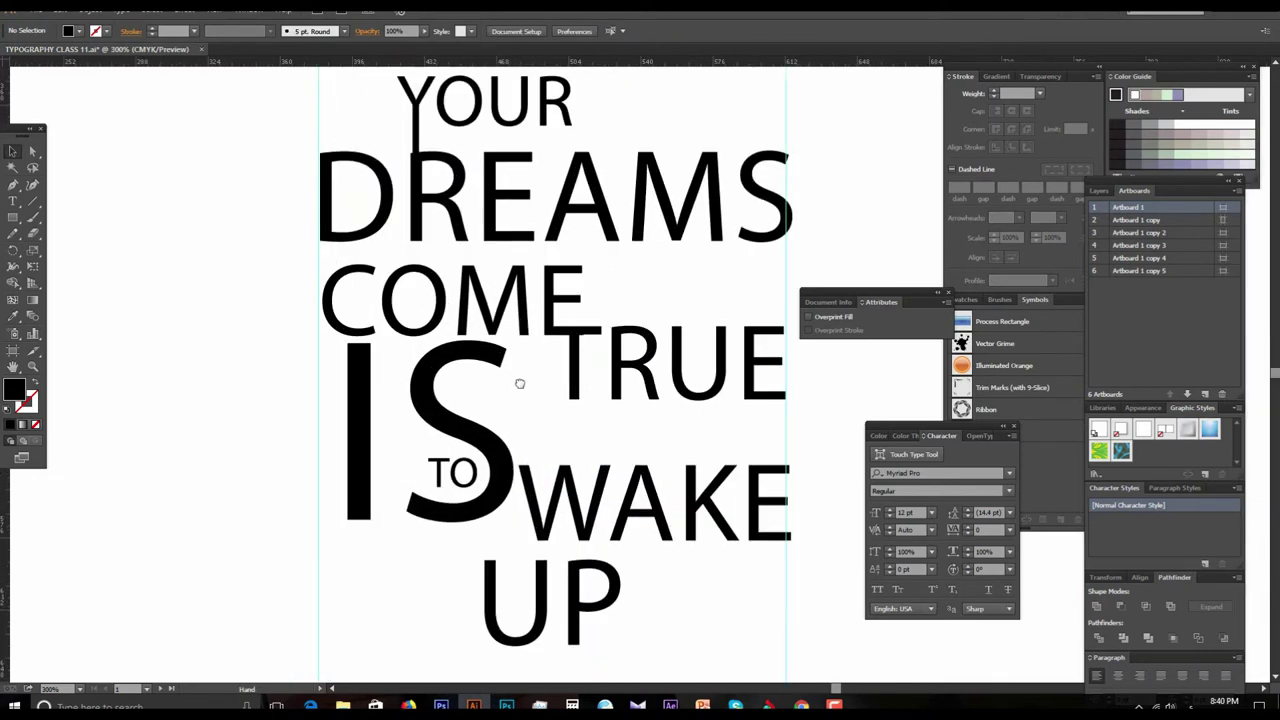
drag(517, 374, 478, 428)
click(379, 415)
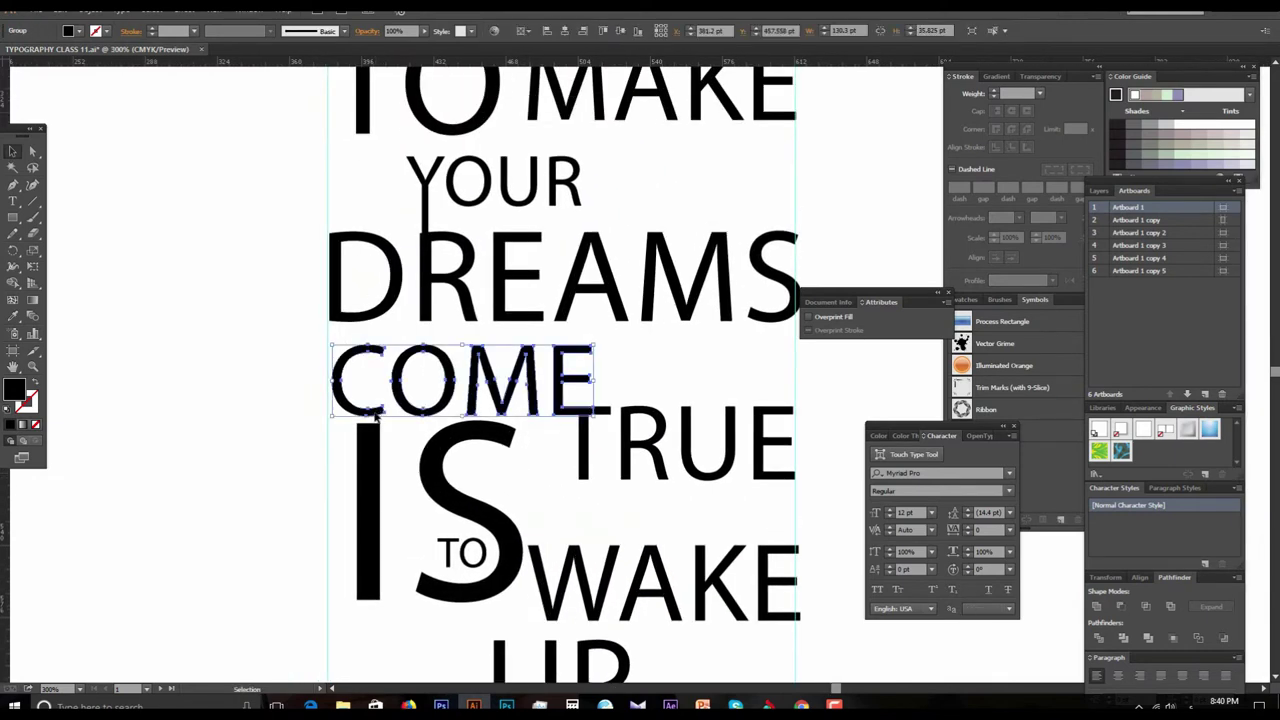
key(Left)
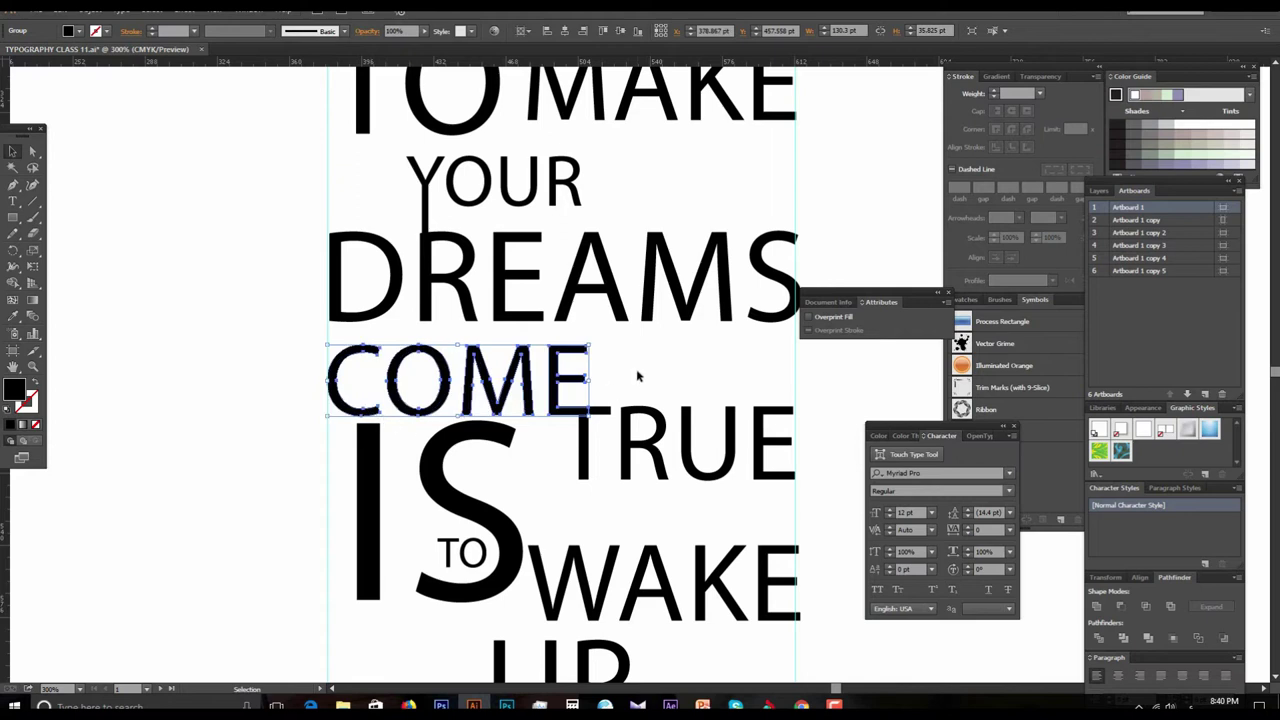
click(637, 376)
Step: Nudge the UP group slightly upward with the arrow key
drag(637, 376, 640, 452)
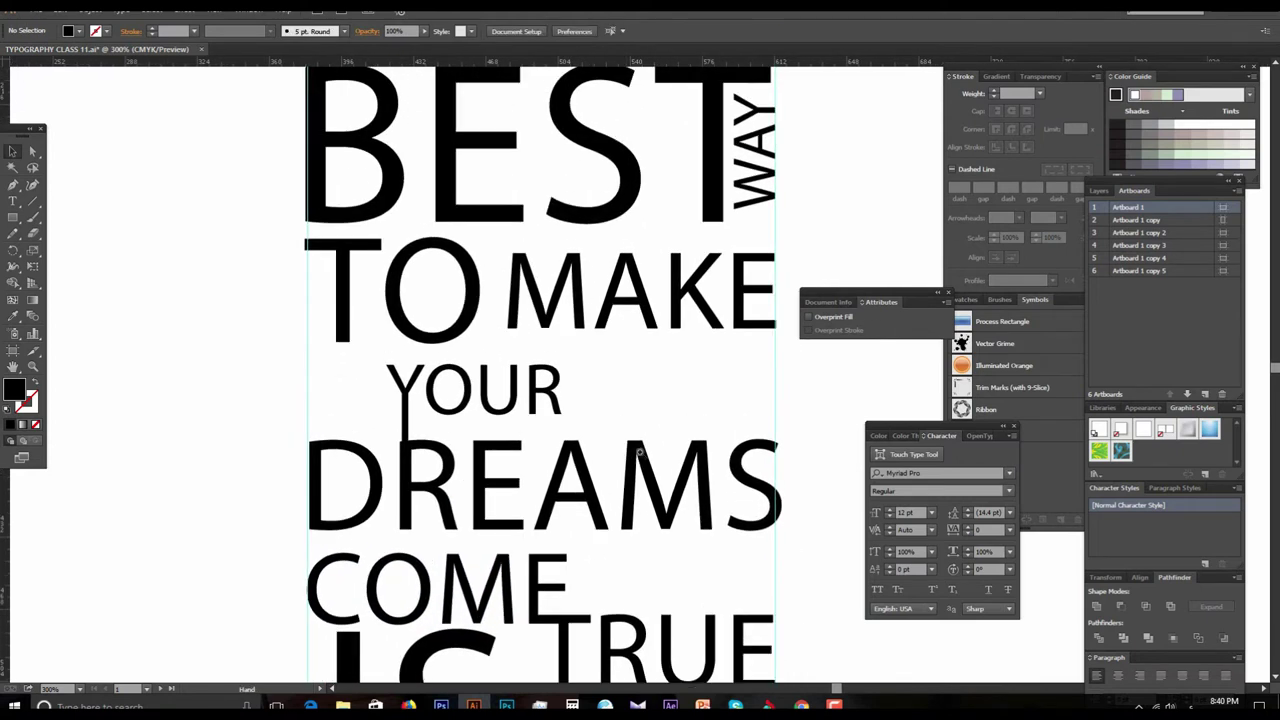
scroll(640, 450, down, 1)
scroll(643, 460, down, 2)
scroll(609, 380, up, 1)
scroll(613, 388, up, 1)
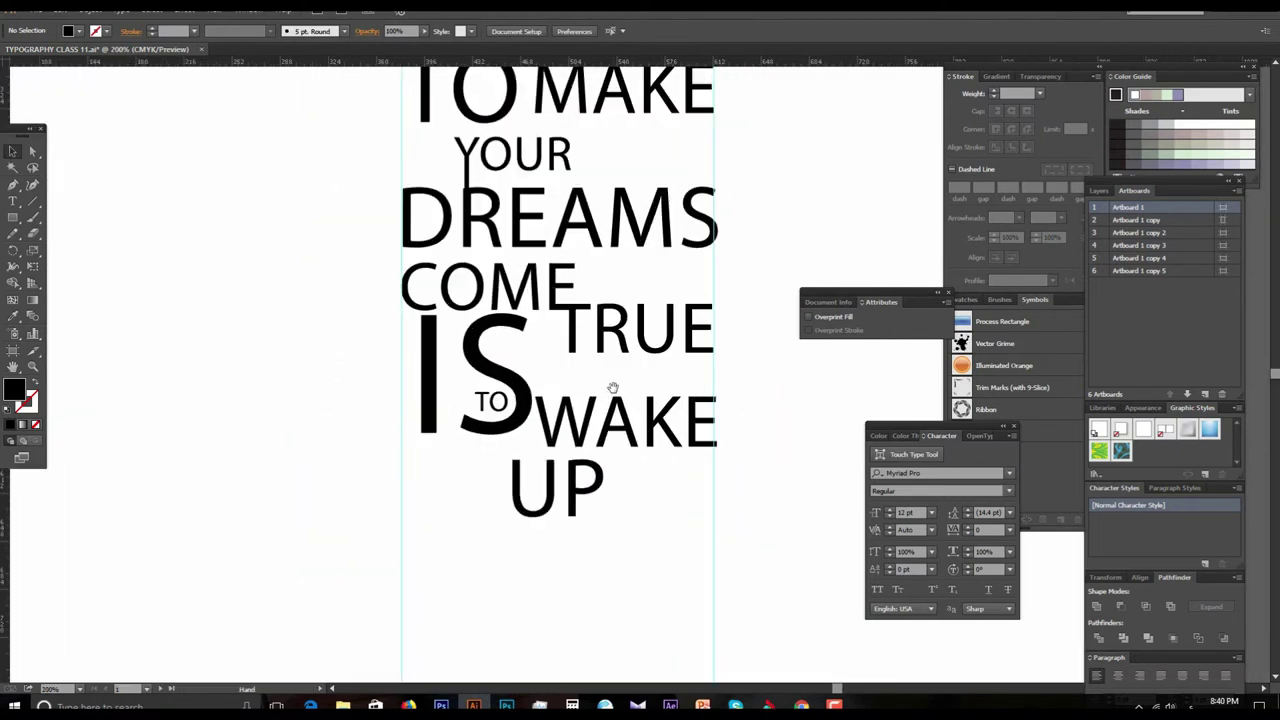
scroll(574, 418, up, 1)
drag(614, 407, 556, 414)
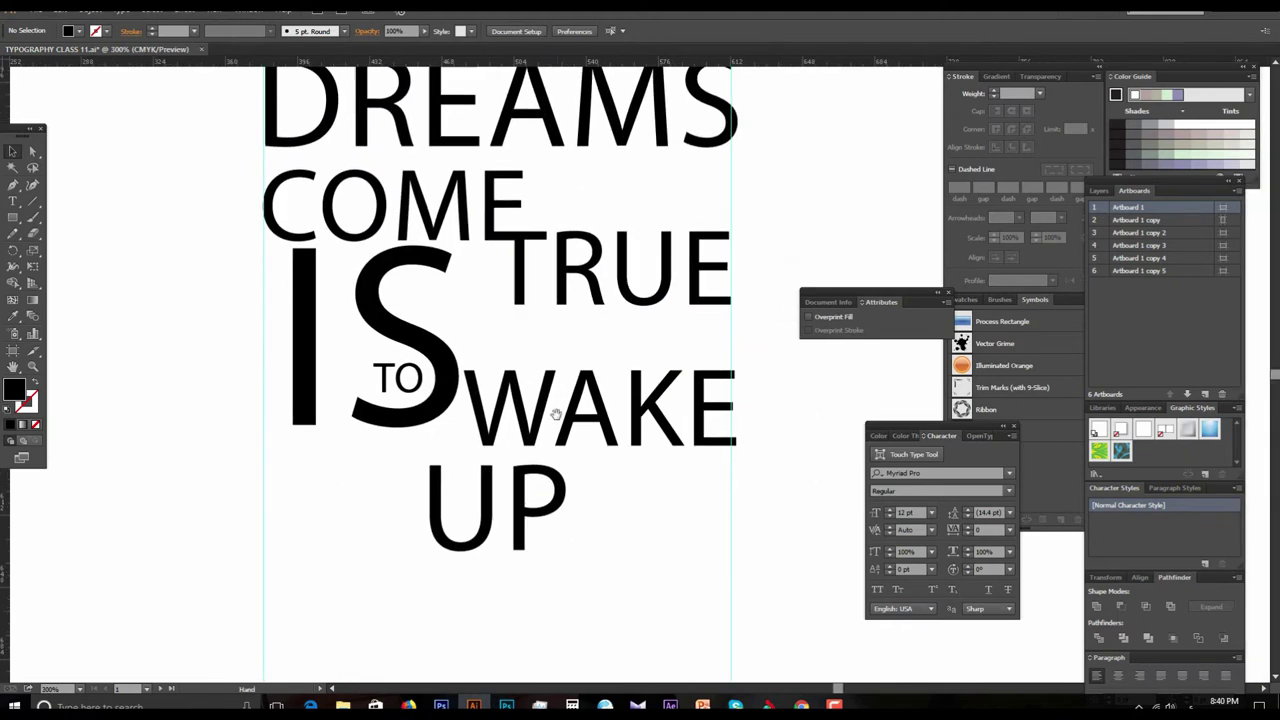
click(494, 505)
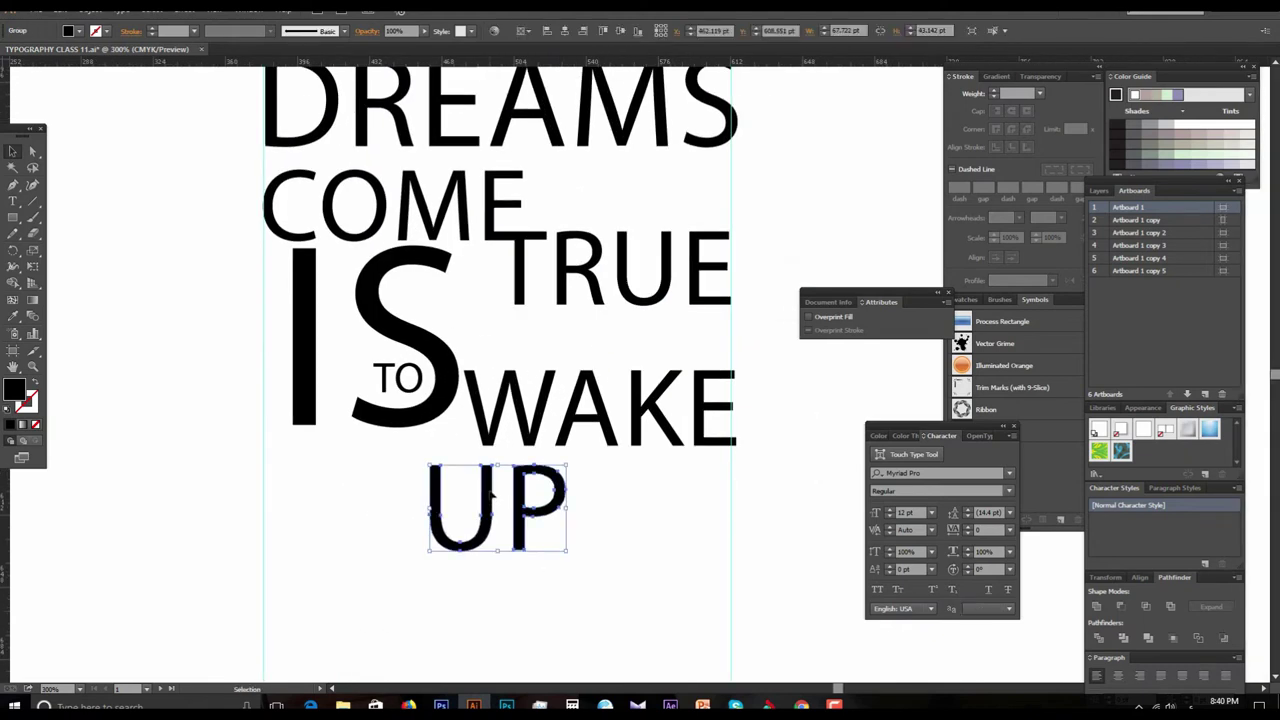
key(Up)
key(Up)
key(Up)
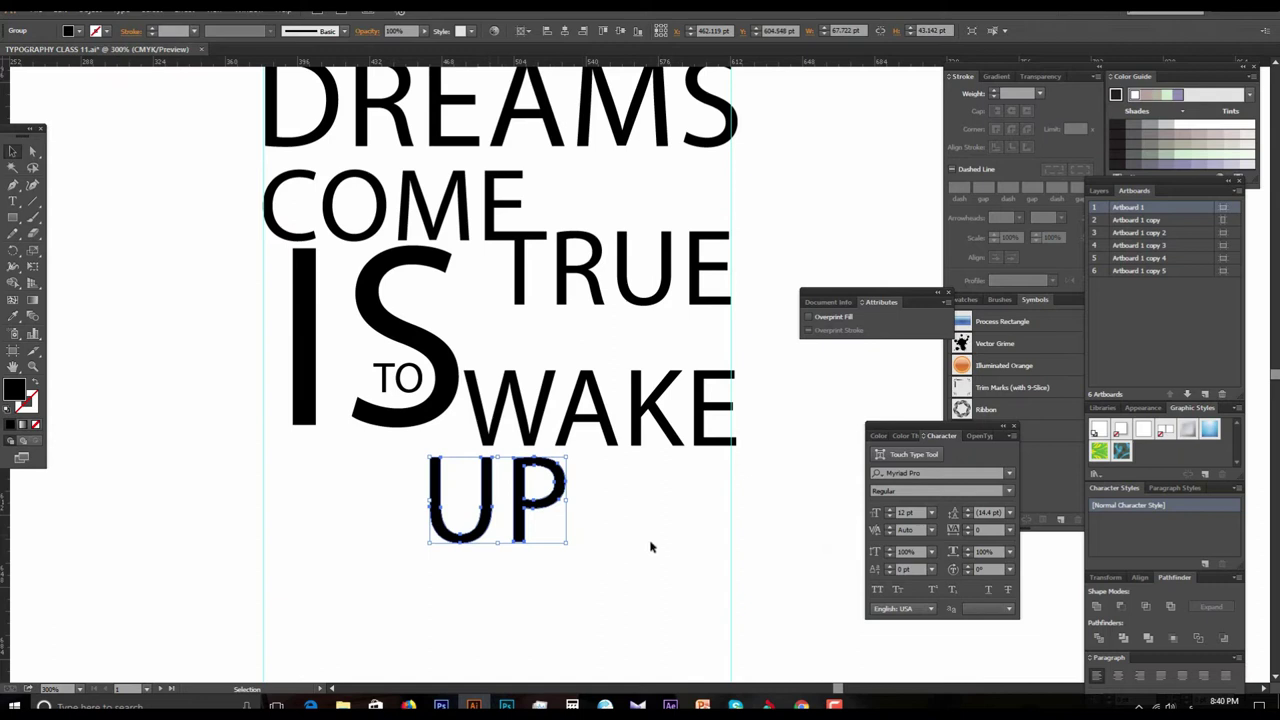
click(670, 533)
Step: Scale WAKE slightly from its corner so it sits within the right guide
click(707, 396)
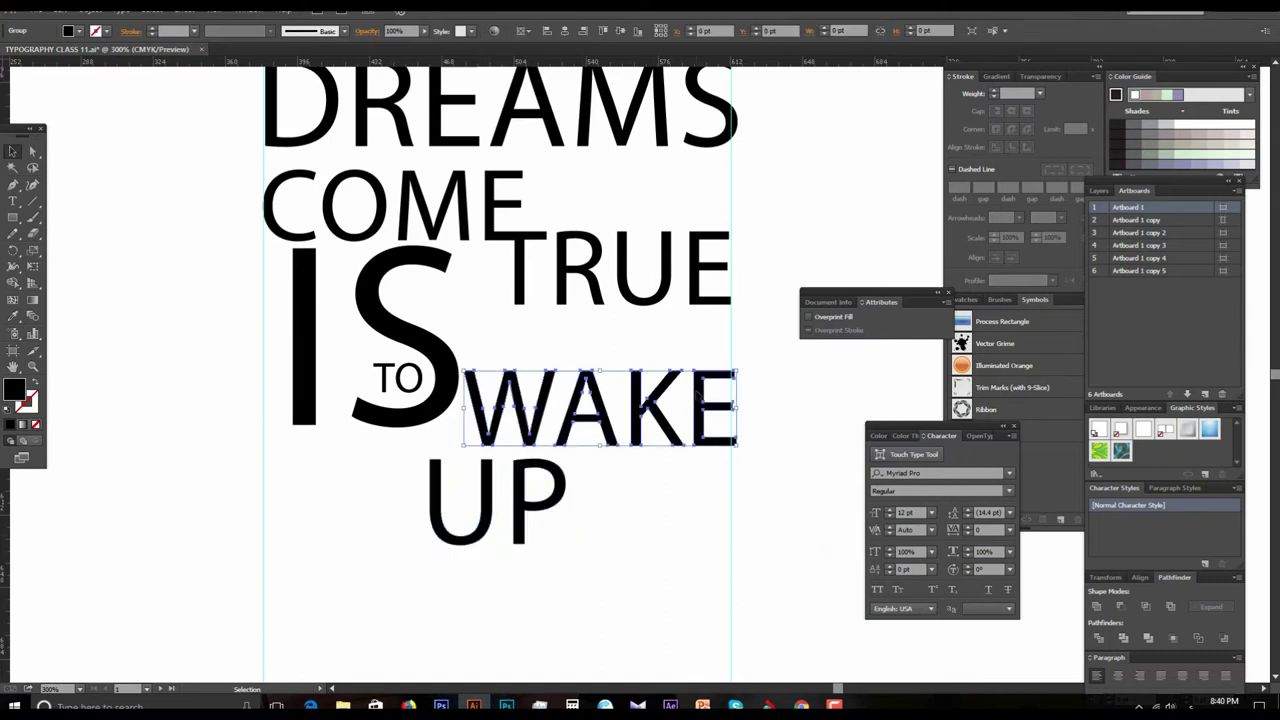
drag(737, 451, 733, 448)
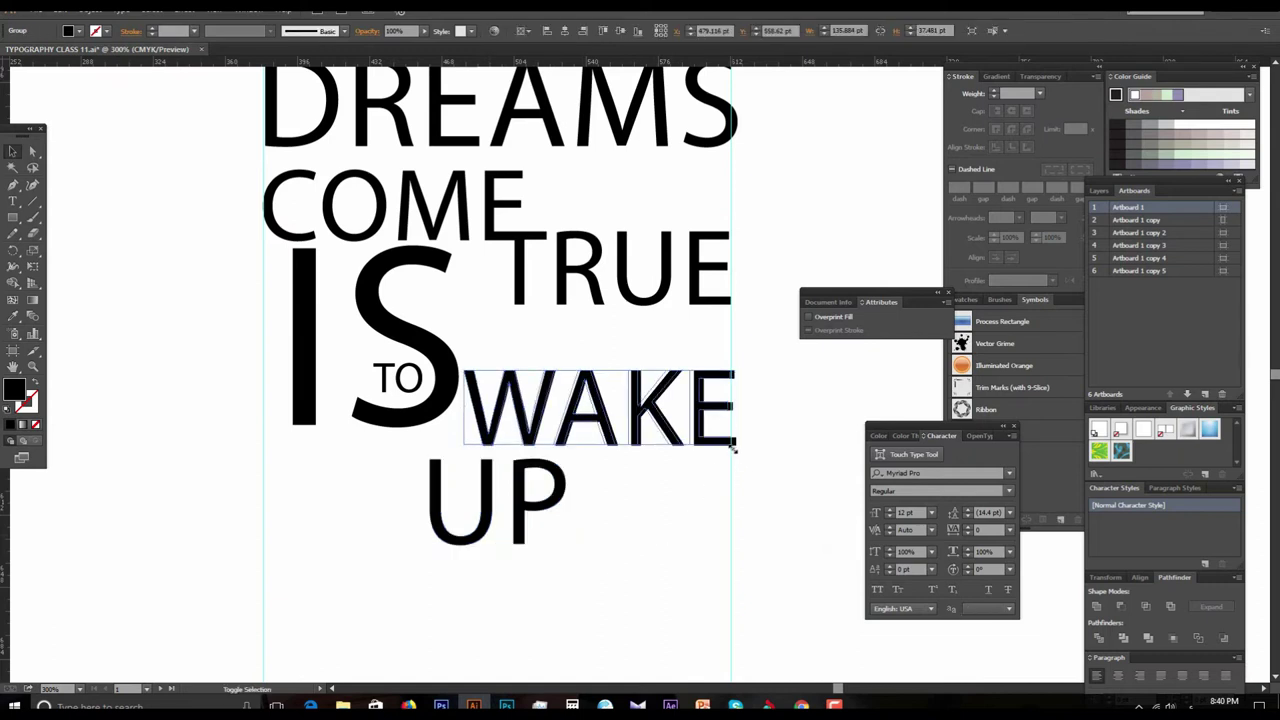
click(748, 459)
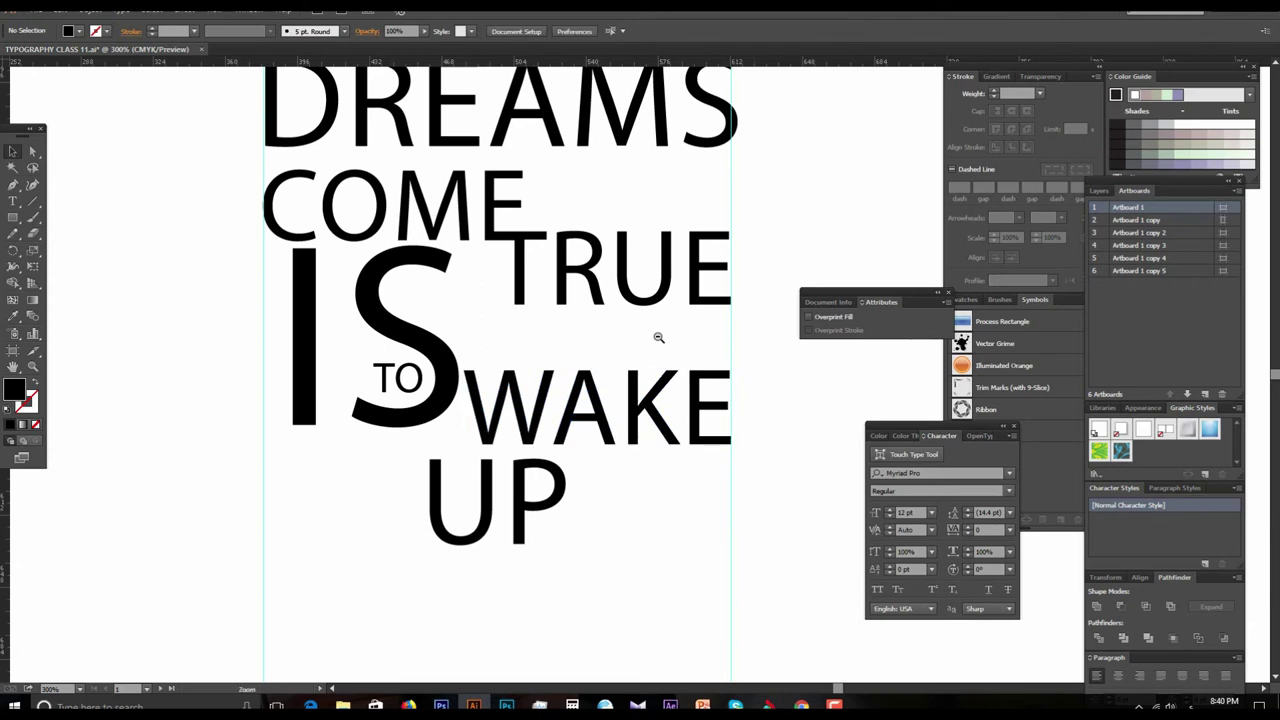
alt+click(658, 337)
scroll(623, 337, up, 2)
alt+click(623, 337)
alt+click(629, 374)
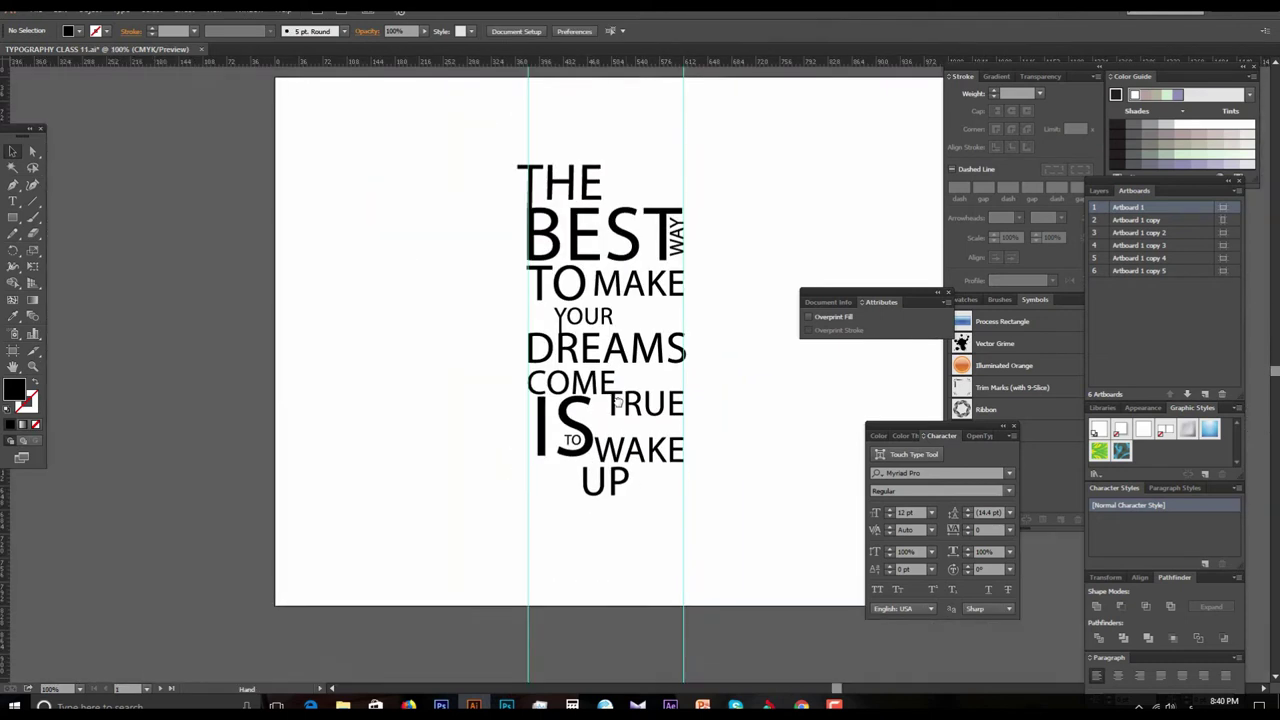
click(619, 396)
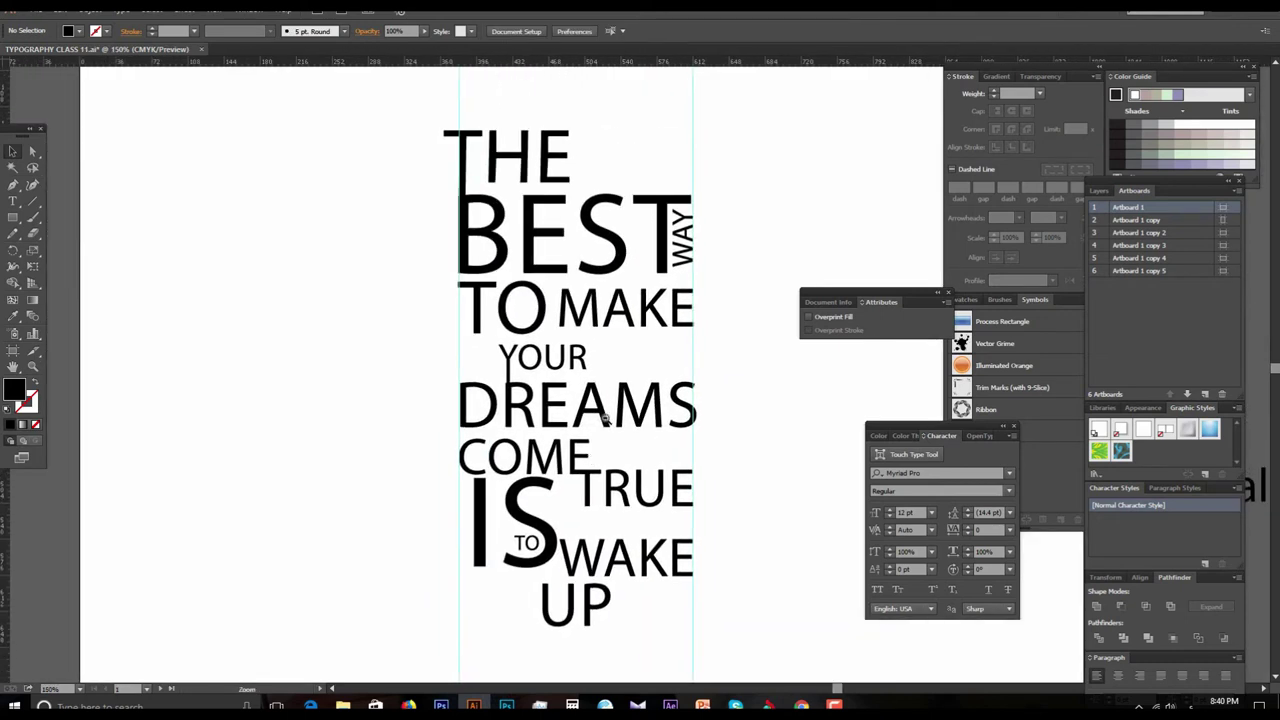
alt+click(605, 418)
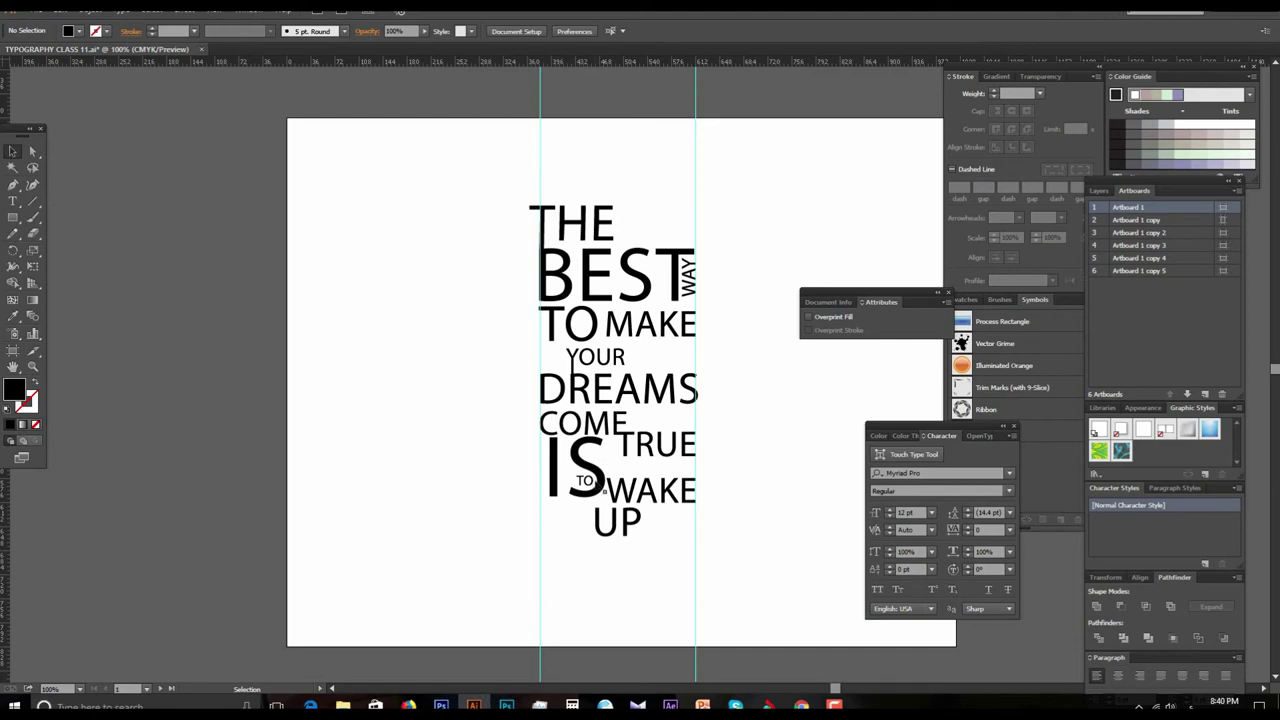
Step: Move the Paul Valery text onto the artboard below UP and scale it down
drag(711, 497, 614, 491)
drag(709, 471, 654, 417)
drag(848, 373, 536, 484)
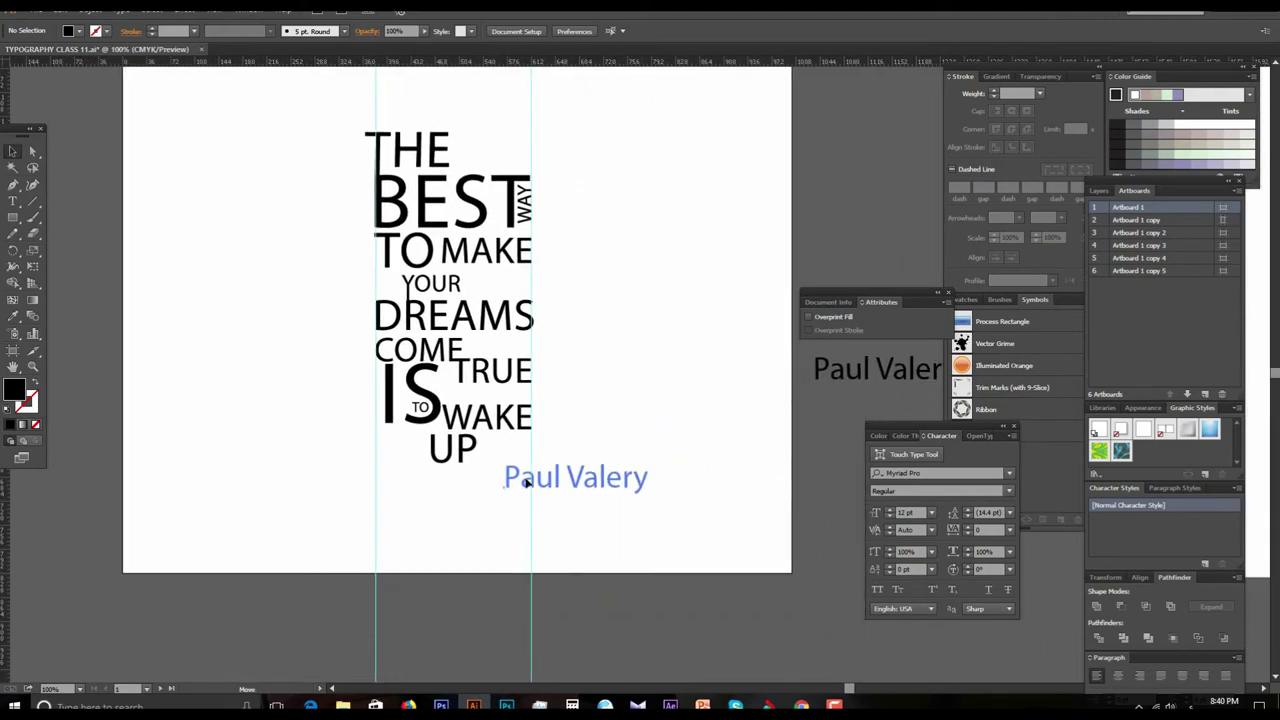
drag(646, 540, 535, 481)
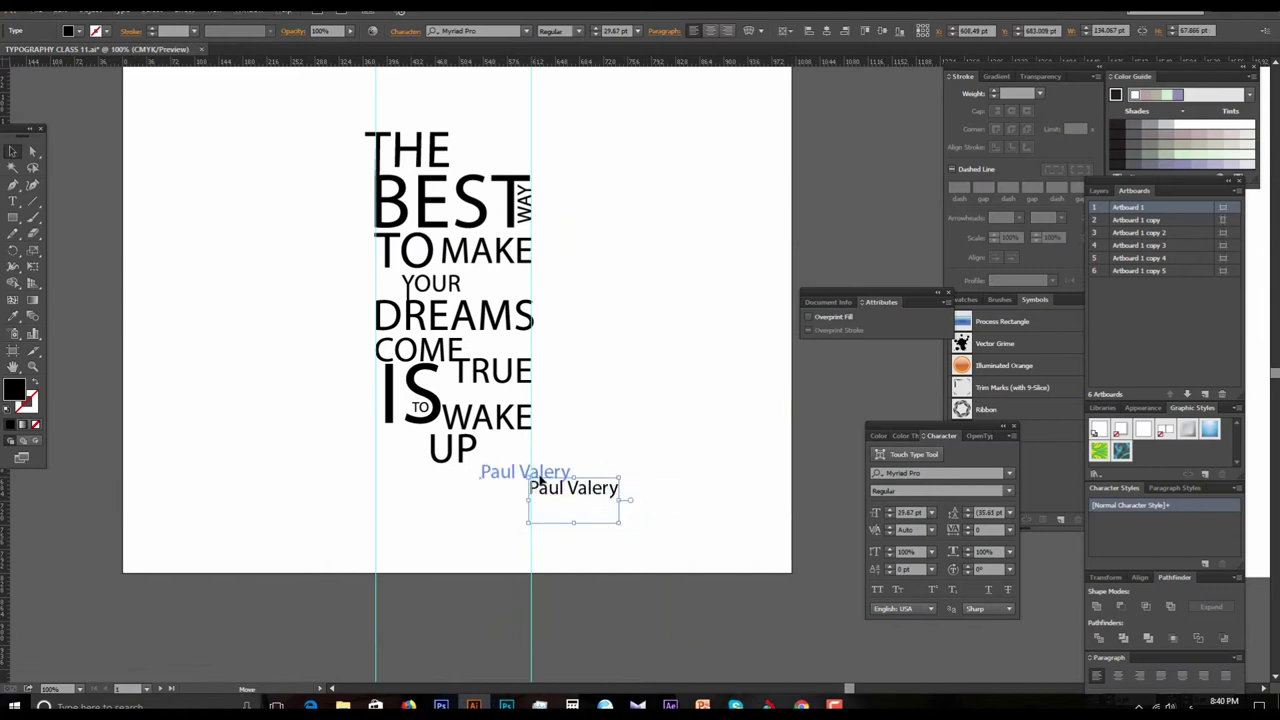
drag(535, 481, 538, 489)
Step: Convert the Paul Valery credit to outlines and shift it slightly higher
right_click(538, 489)
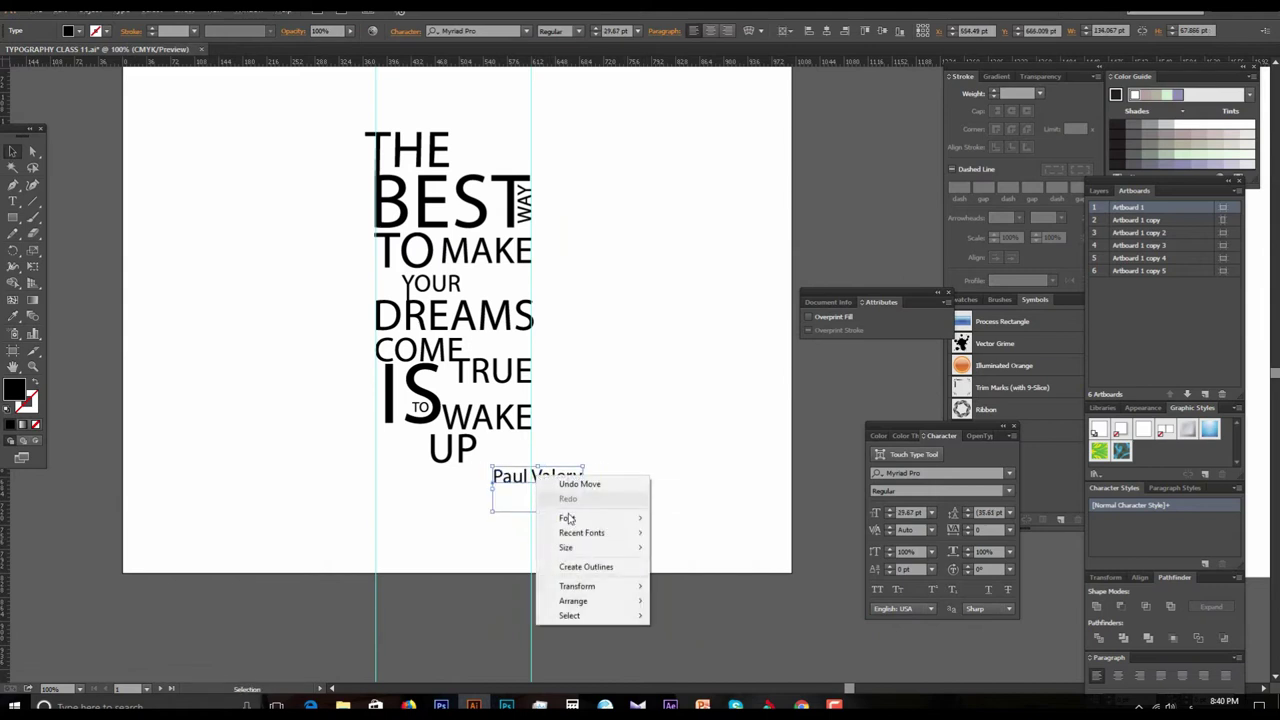
click(588, 568)
click(568, 527)
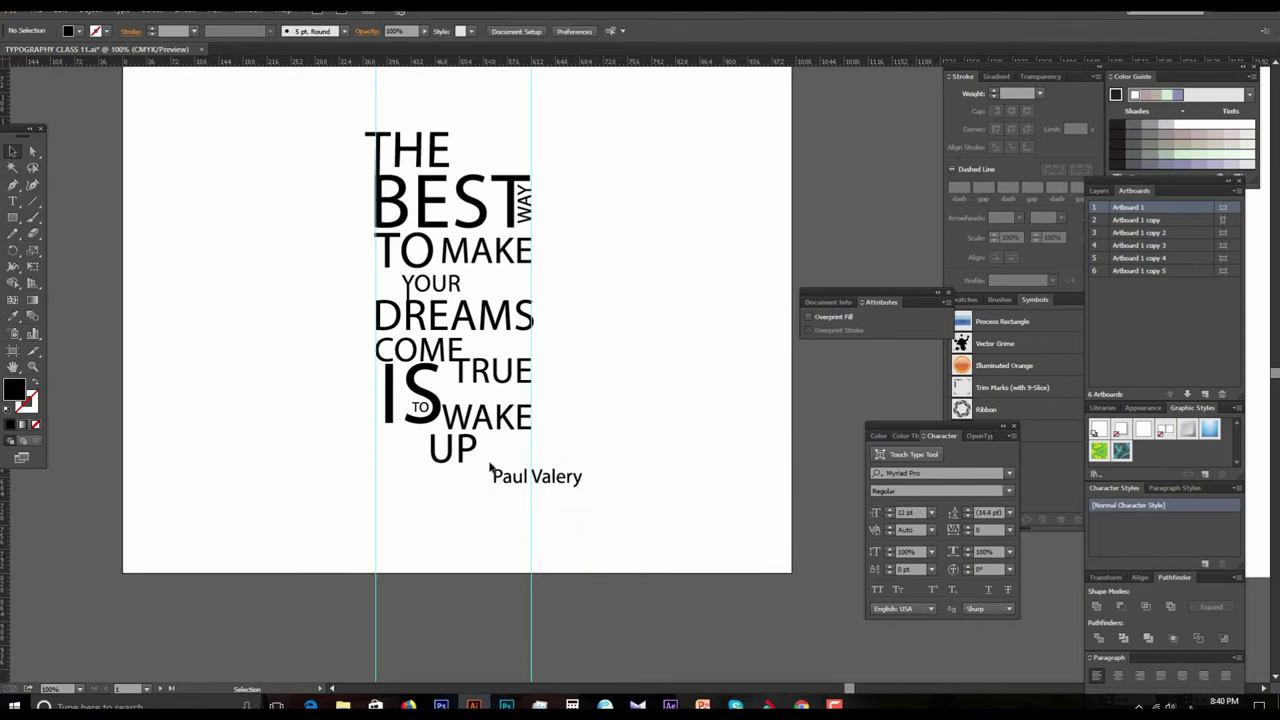
drag(573, 486, 566, 480)
click(560, 520)
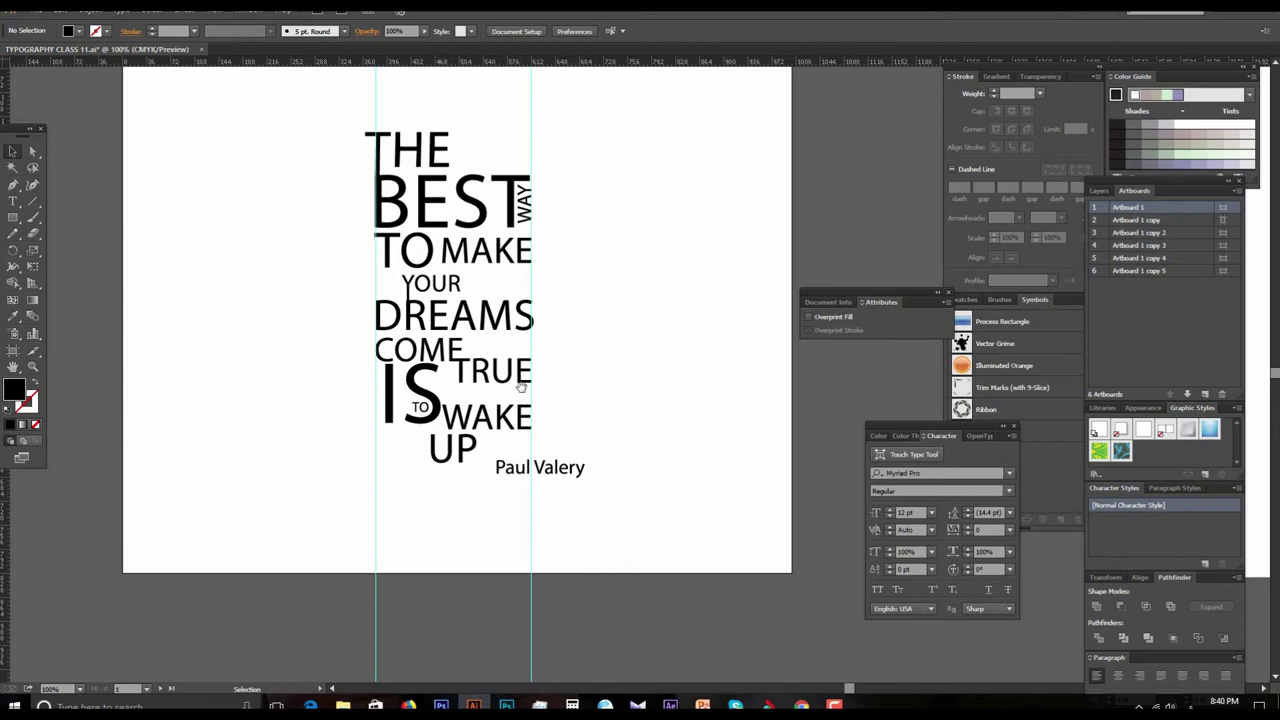
Step: Marquee-select all the quote words, leaving the credit out
drag(520, 386, 557, 444)
drag(366, 147, 577, 505)
click(79, 33)
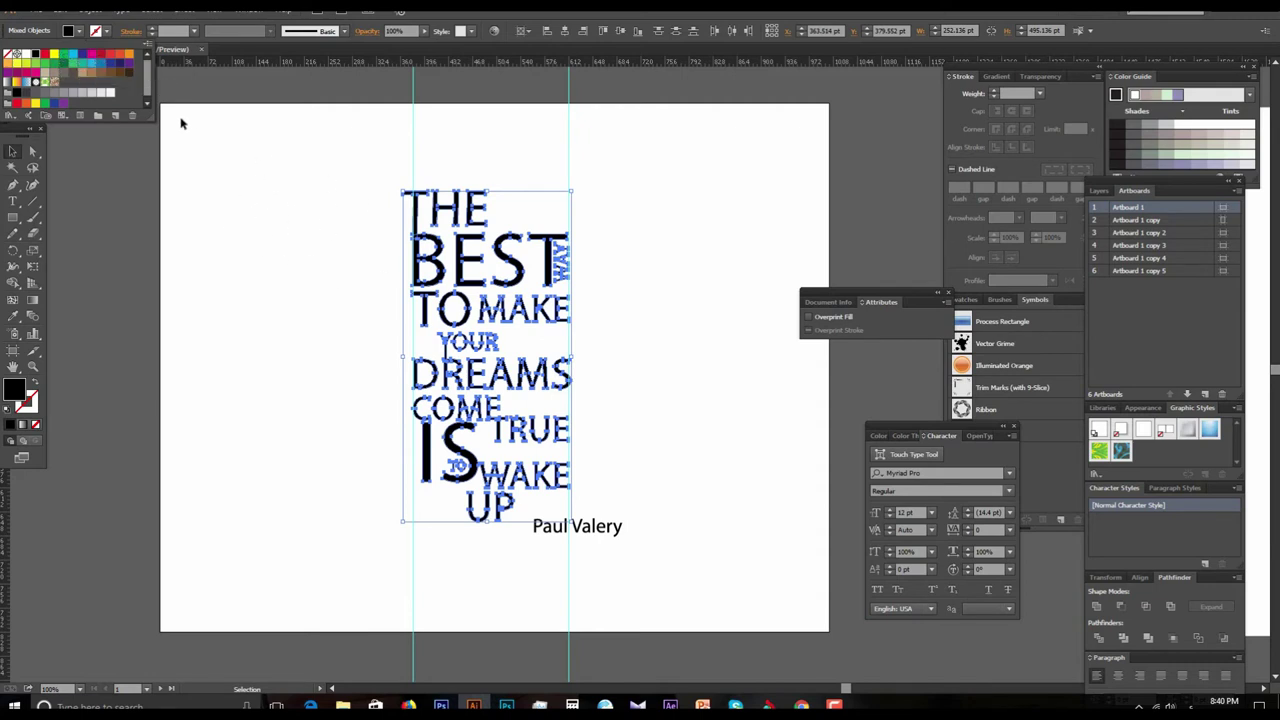
Step: Apply a red fill swatch to the selected quote words and review them up close
click(43, 57)
click(656, 462)
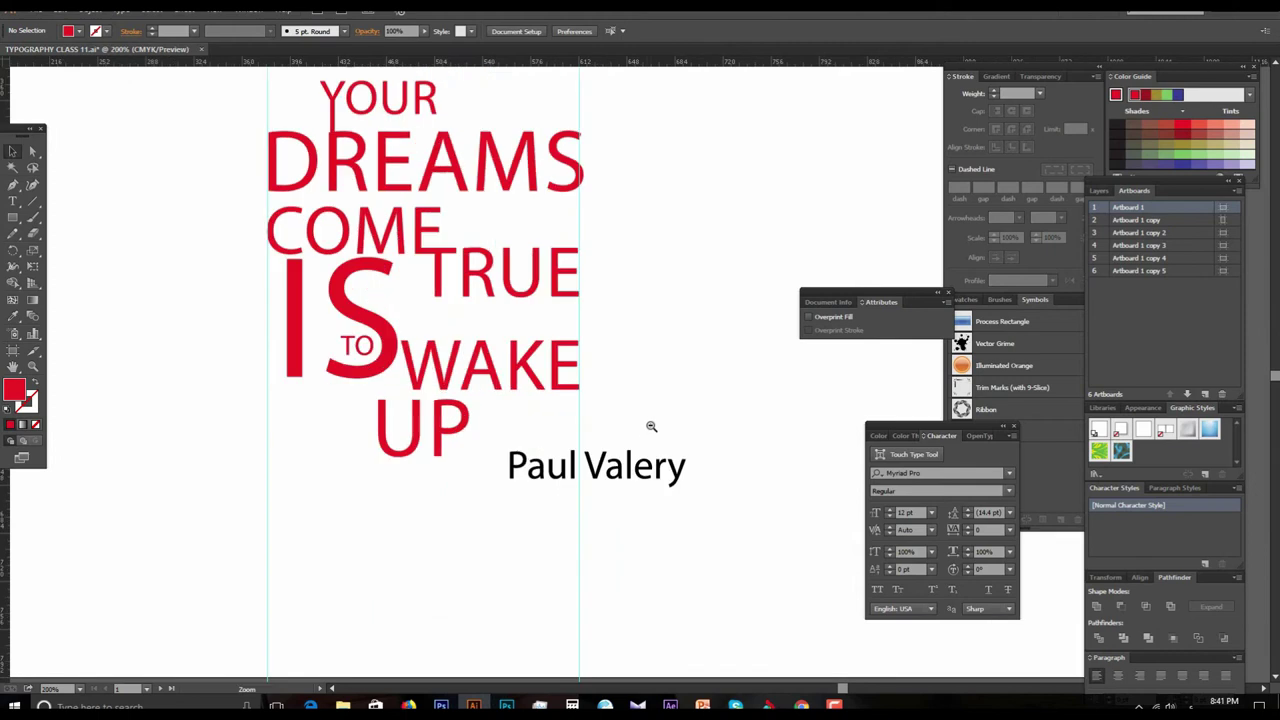
mouse_move(596, 440)
mouse_down()
mouse_move(631, 373)
mouse_move(600, 566)
mouse_up()
scroll(620, 420, down, 1)
scroll(620, 417, up, 1)
scroll(617, 380, up, 1)
scroll(617, 380, up, 1)
scroll(600, 566, down, 1)
scroll(620, 490, down, 1)
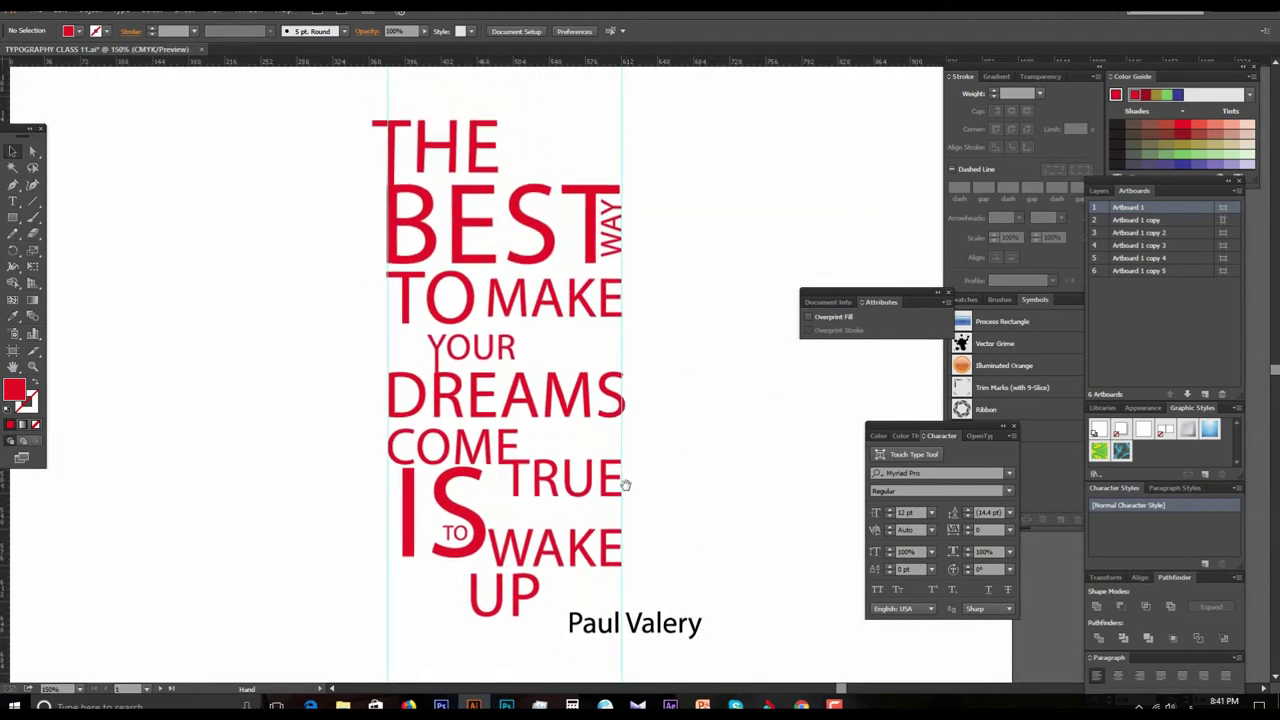
scroll(610, 481, down, 1)
drag(610, 481, 587, 500)
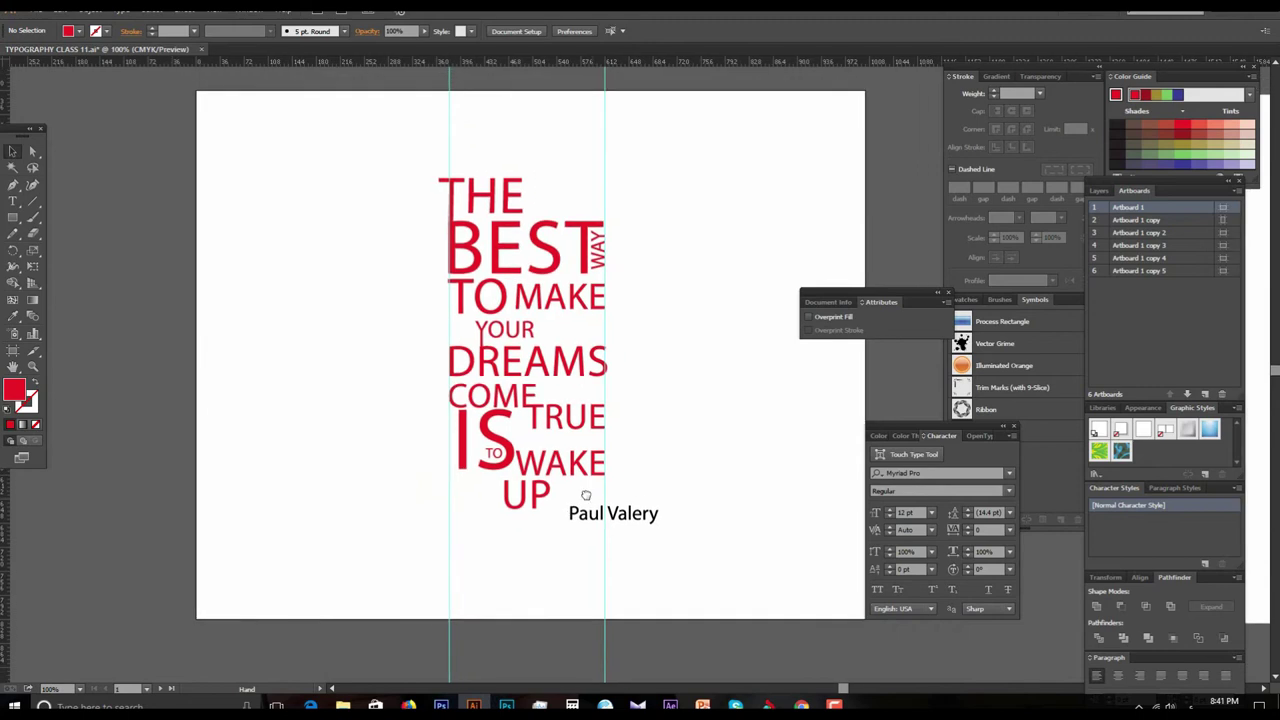
click(80, 33)
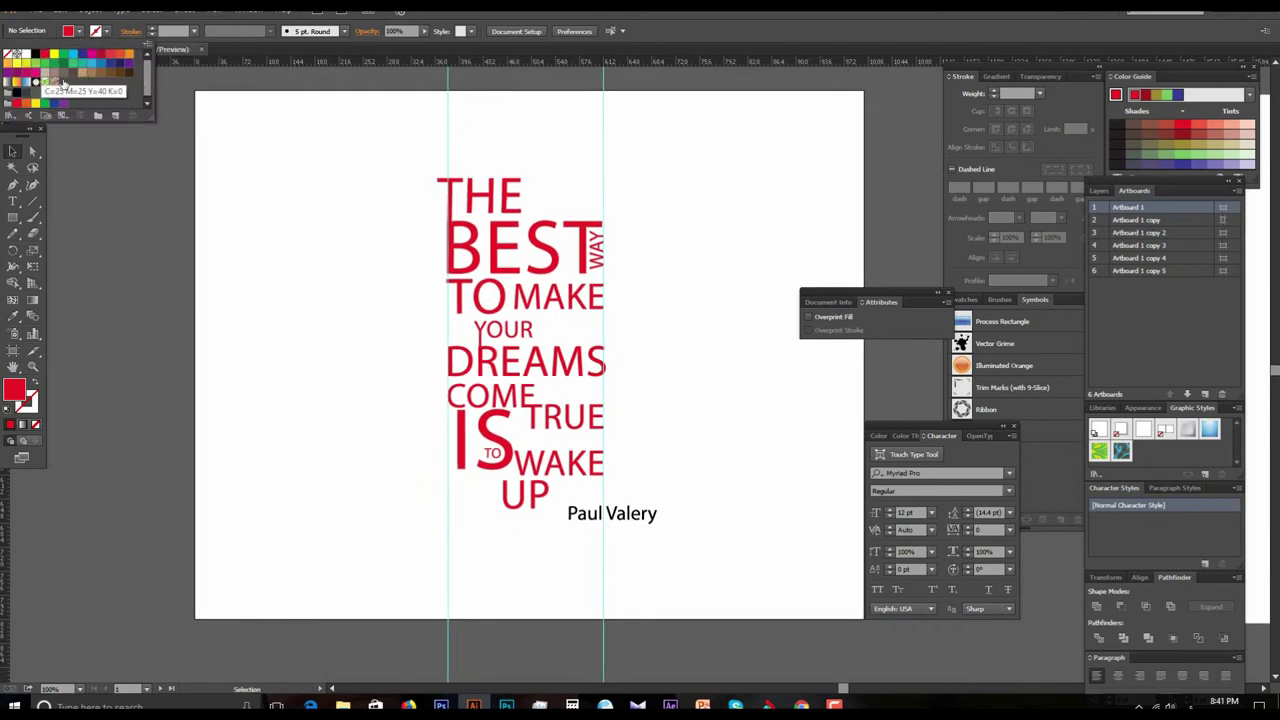
click(152, 180)
Step: Draw a rectangle covering the whole artboard and give it a grey fill
key(m)
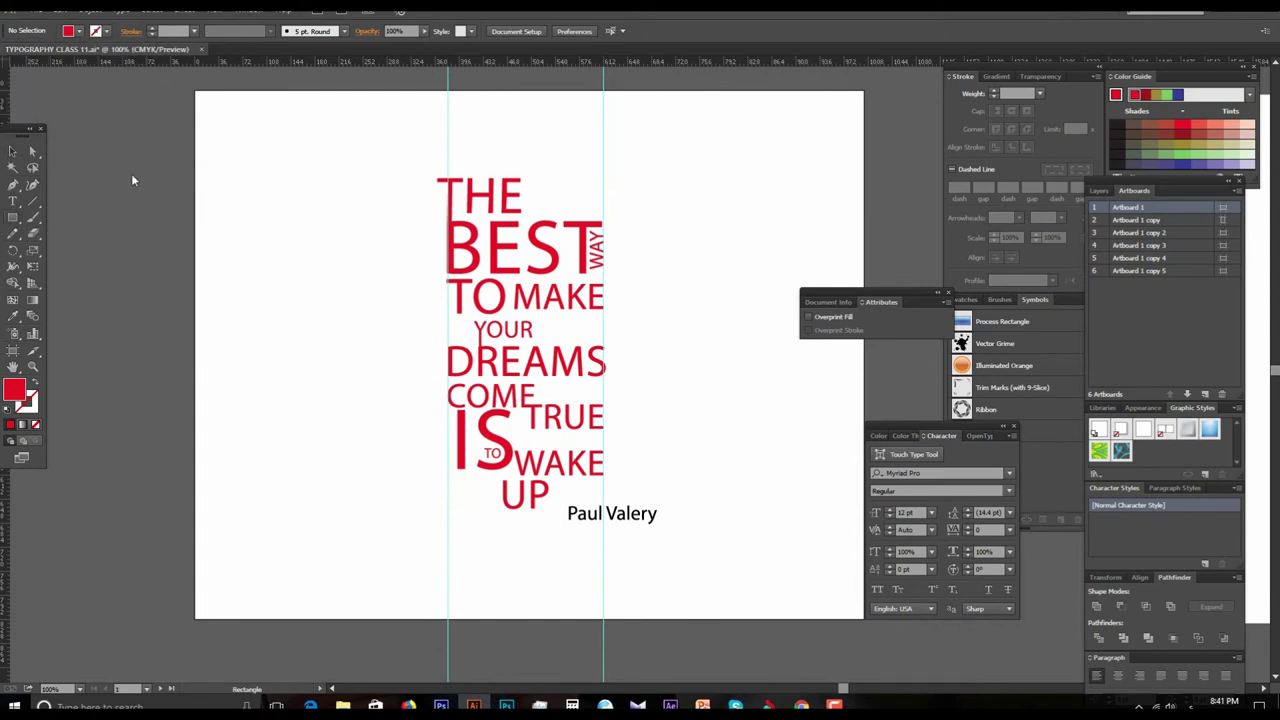
drag(194, 86, 872, 634)
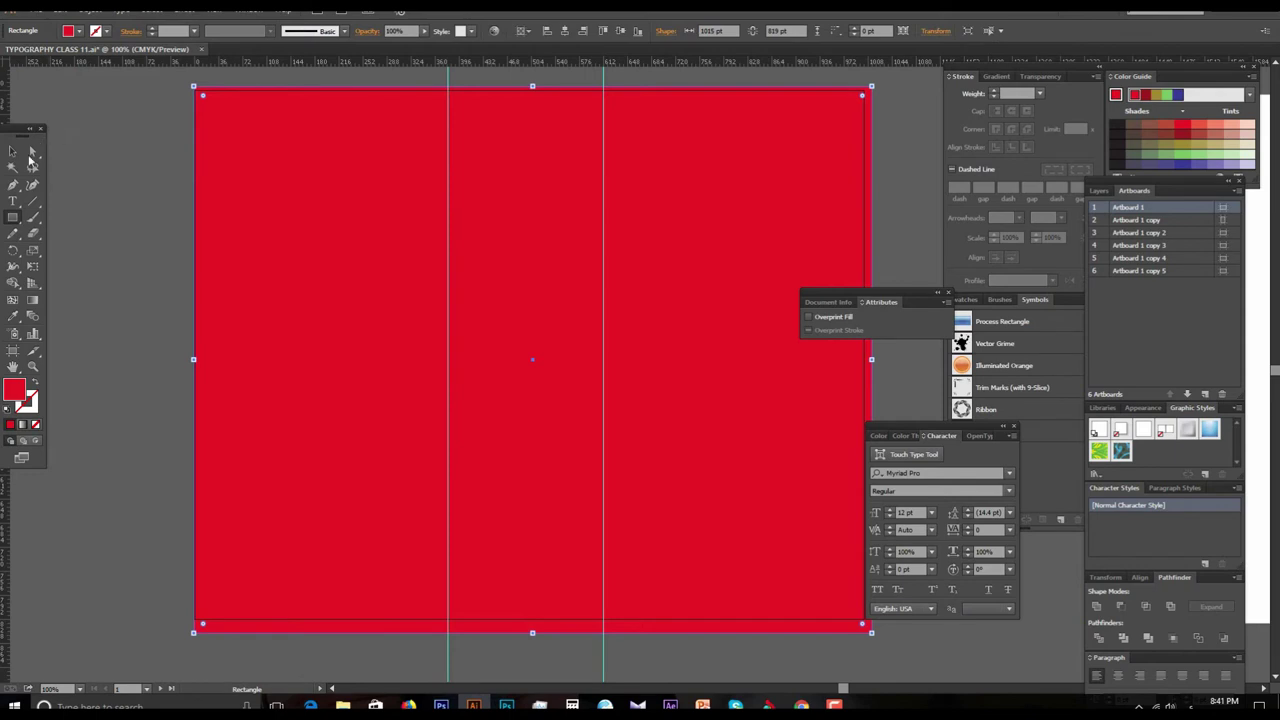
click(13, 151)
double_click(24, 393)
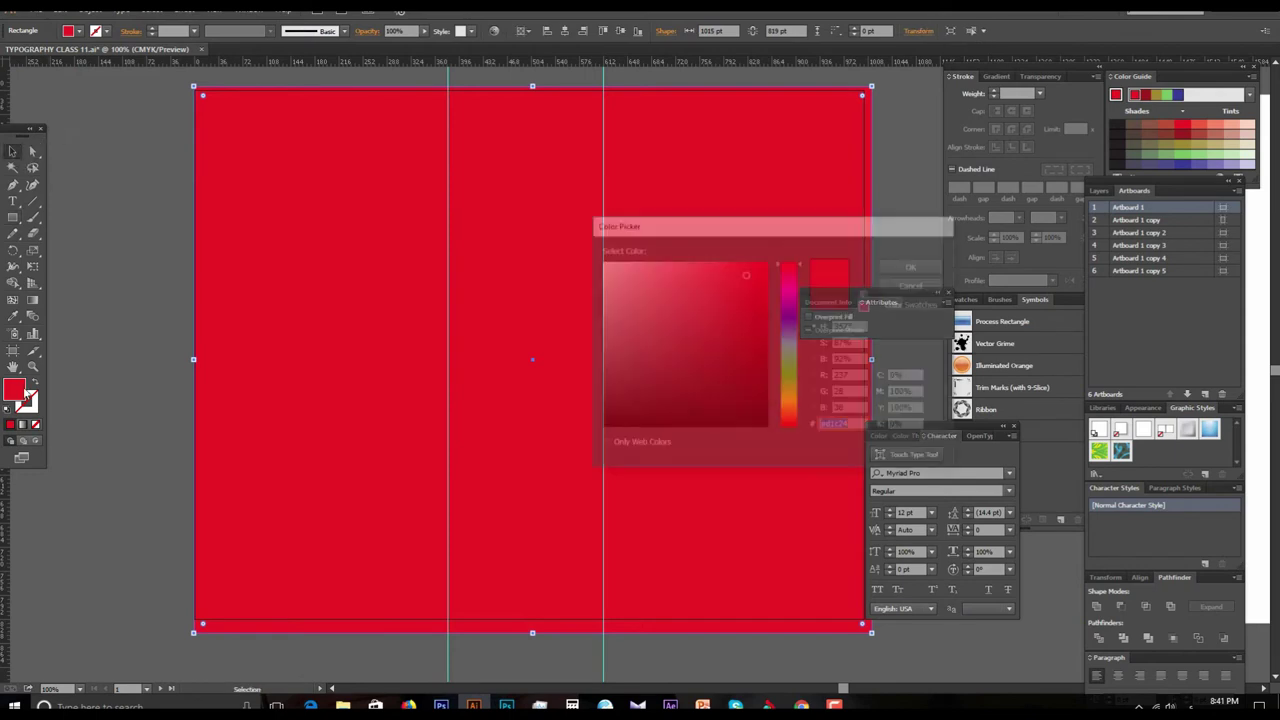
drag(615, 340, 599, 307)
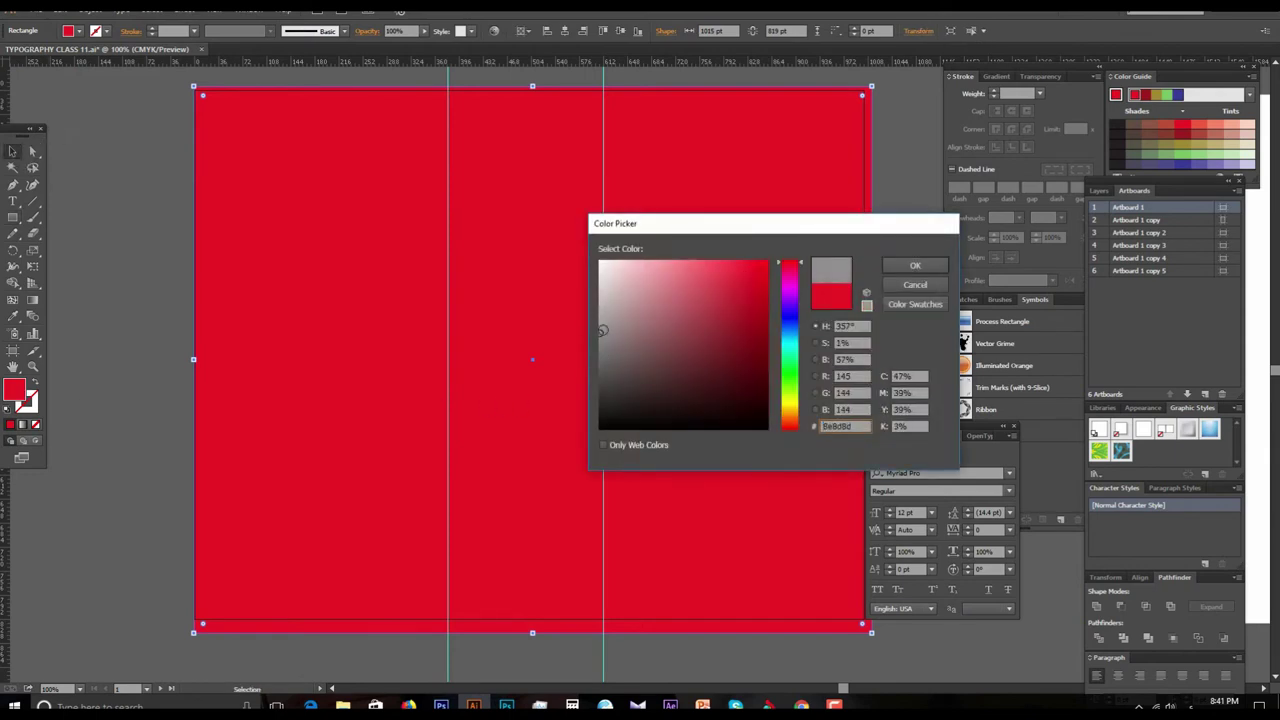
click(915, 265)
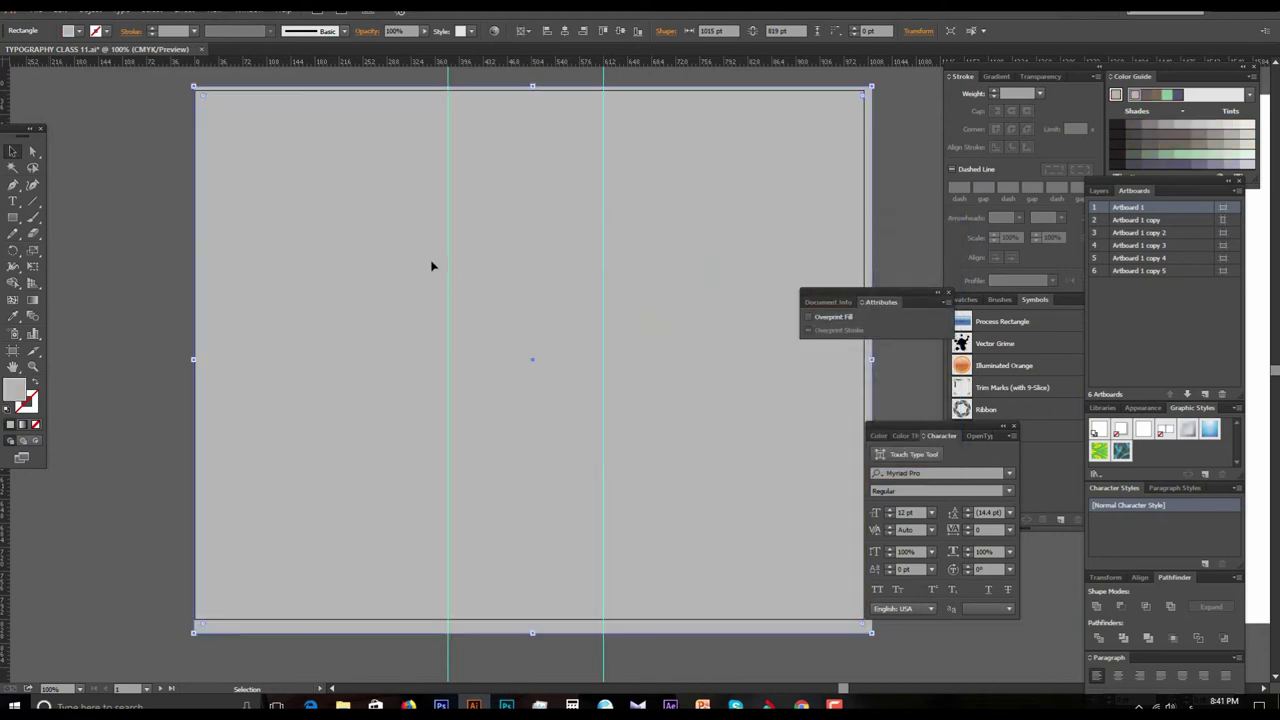
Step: Refine the rectangle's fill to light pinkish-grey dbd5d5
double_click(14, 389)
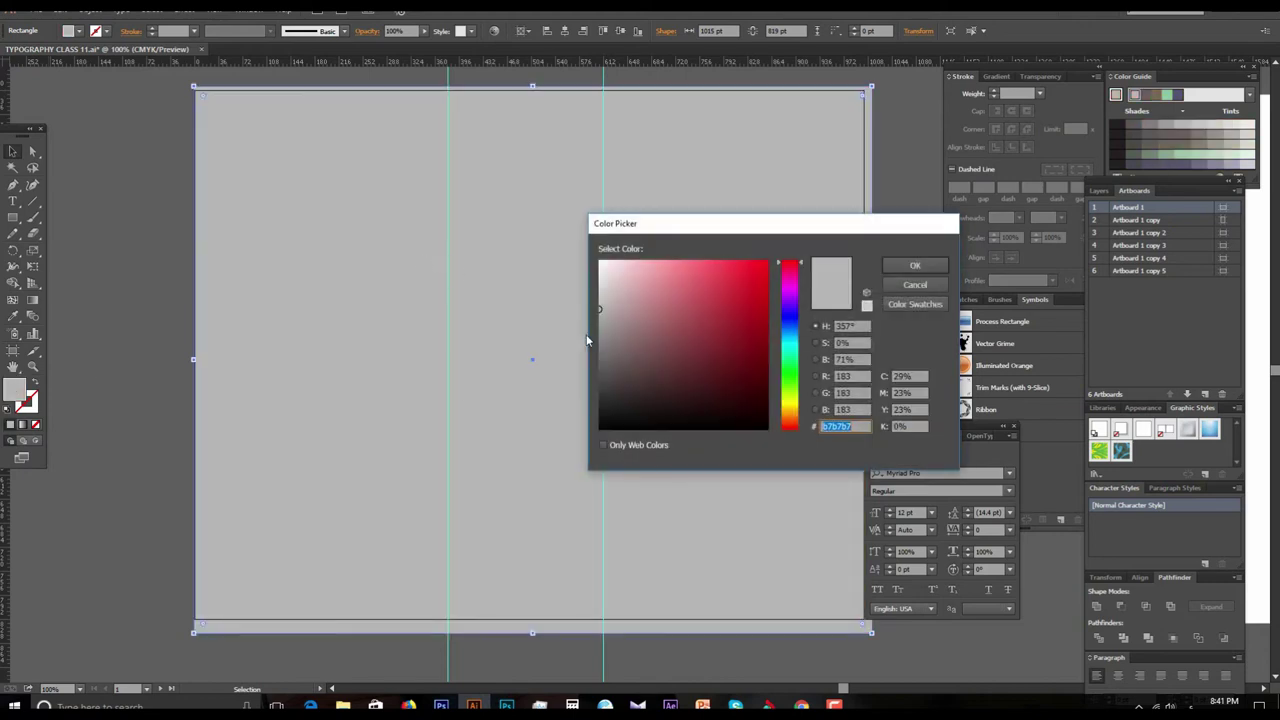
drag(605, 306, 605, 282)
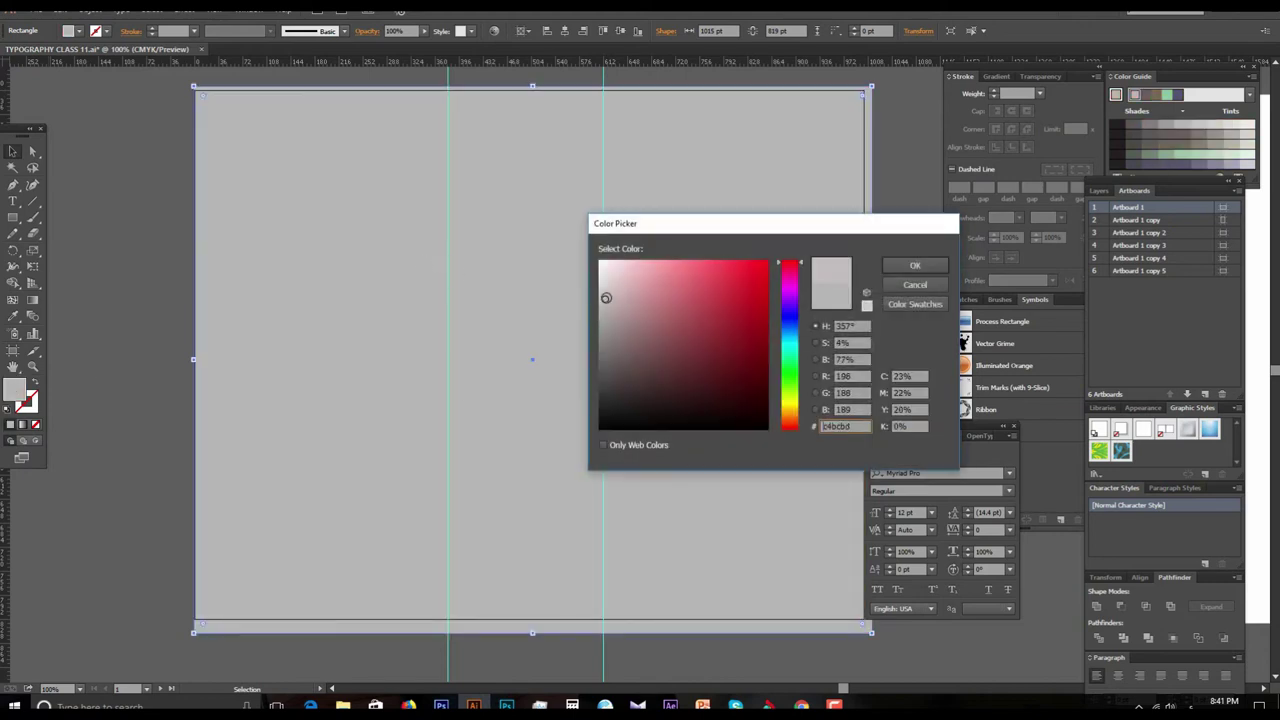
click(912, 266)
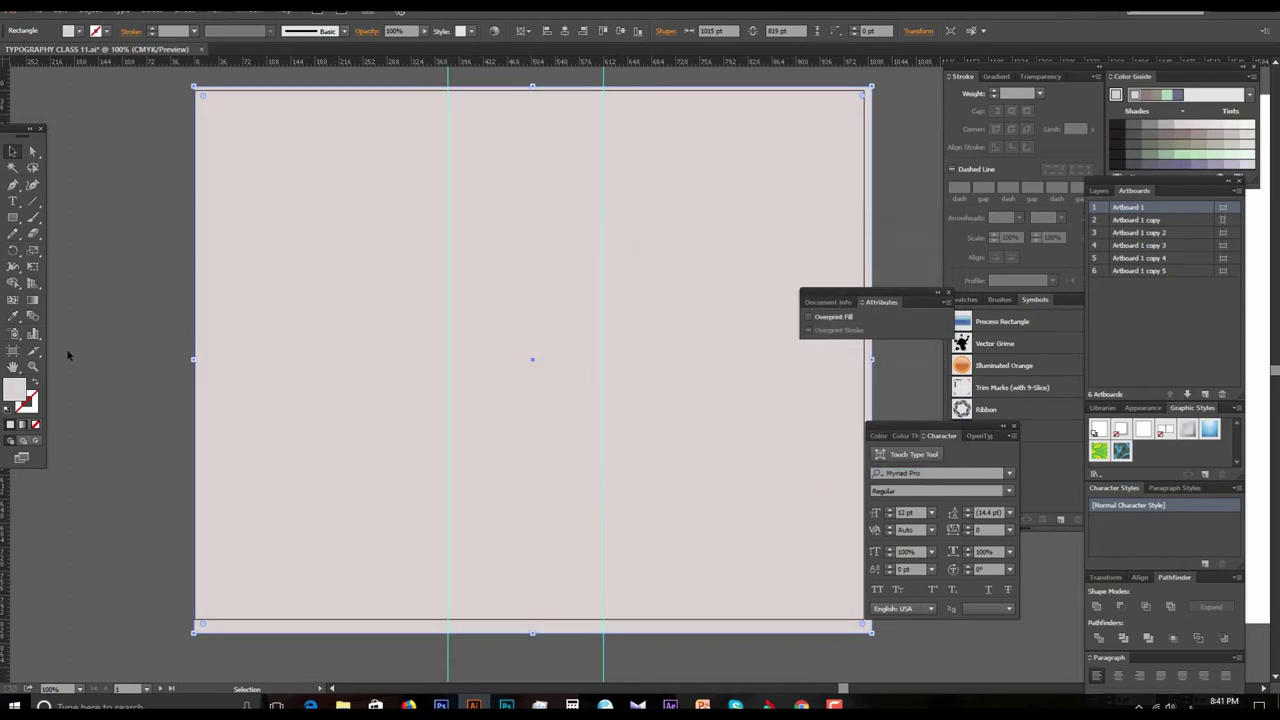
double_click(16, 390)
drag(606, 287, 604, 283)
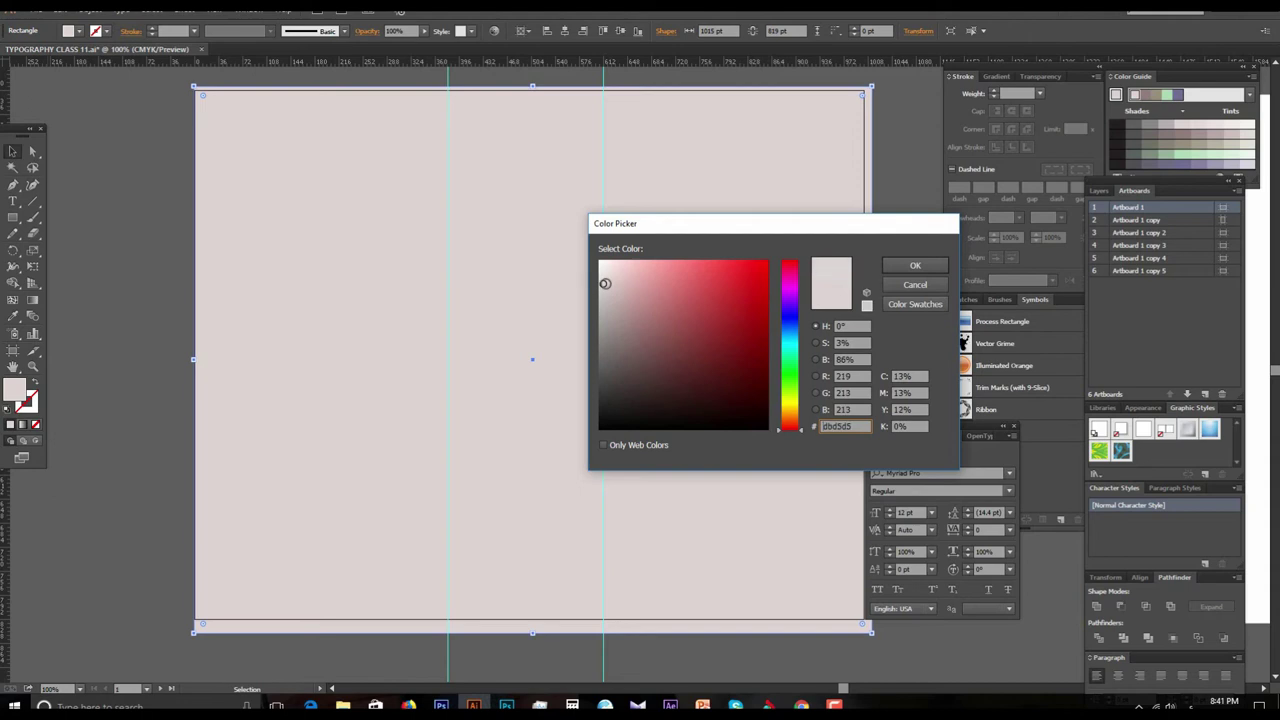
click(920, 267)
Step: Send the background rectangle behind the quote and credit
right_click(369, 300)
click(589, 538)
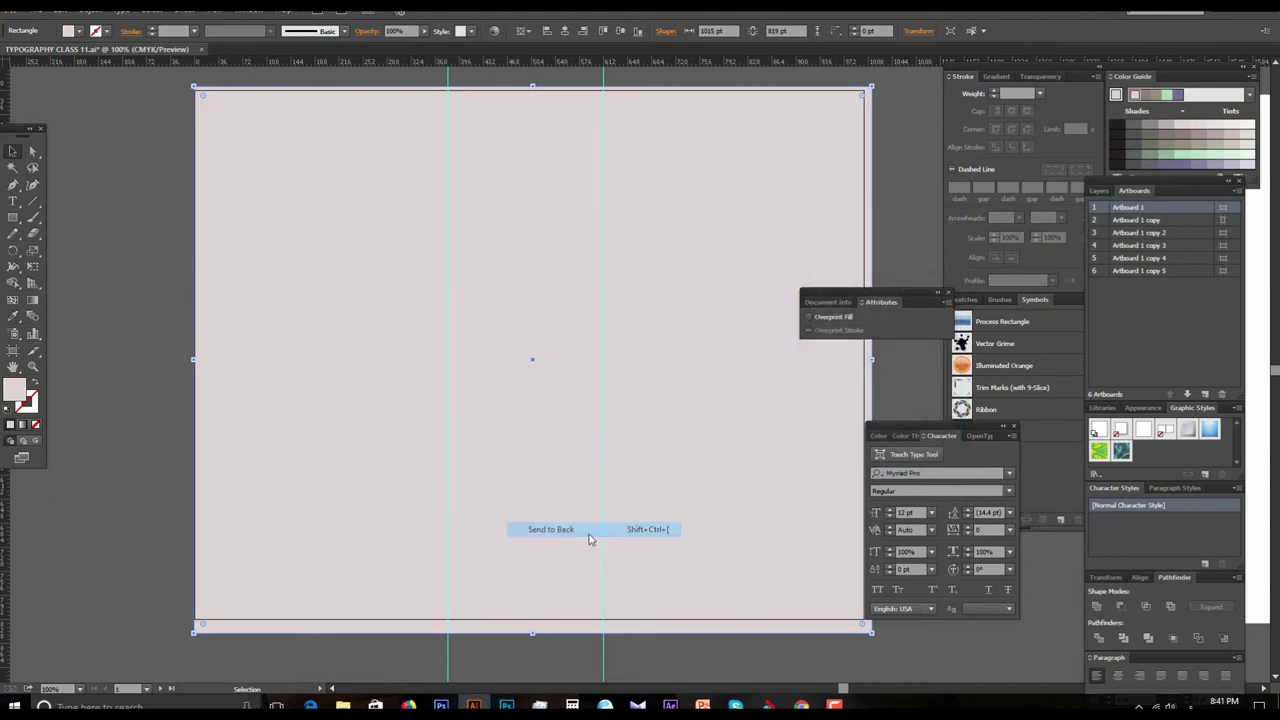
drag(676, 459, 641, 483)
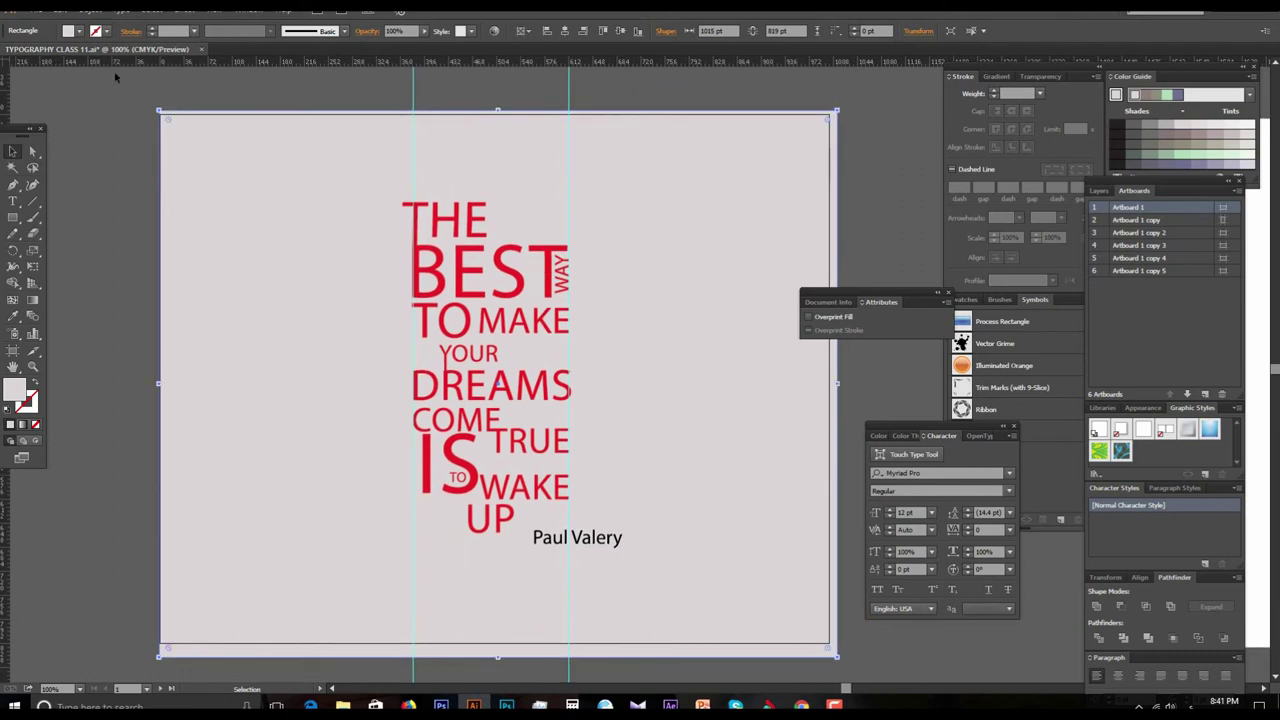
Step: Lock the background rectangle with Object > Lock > Selection
click(93, 11)
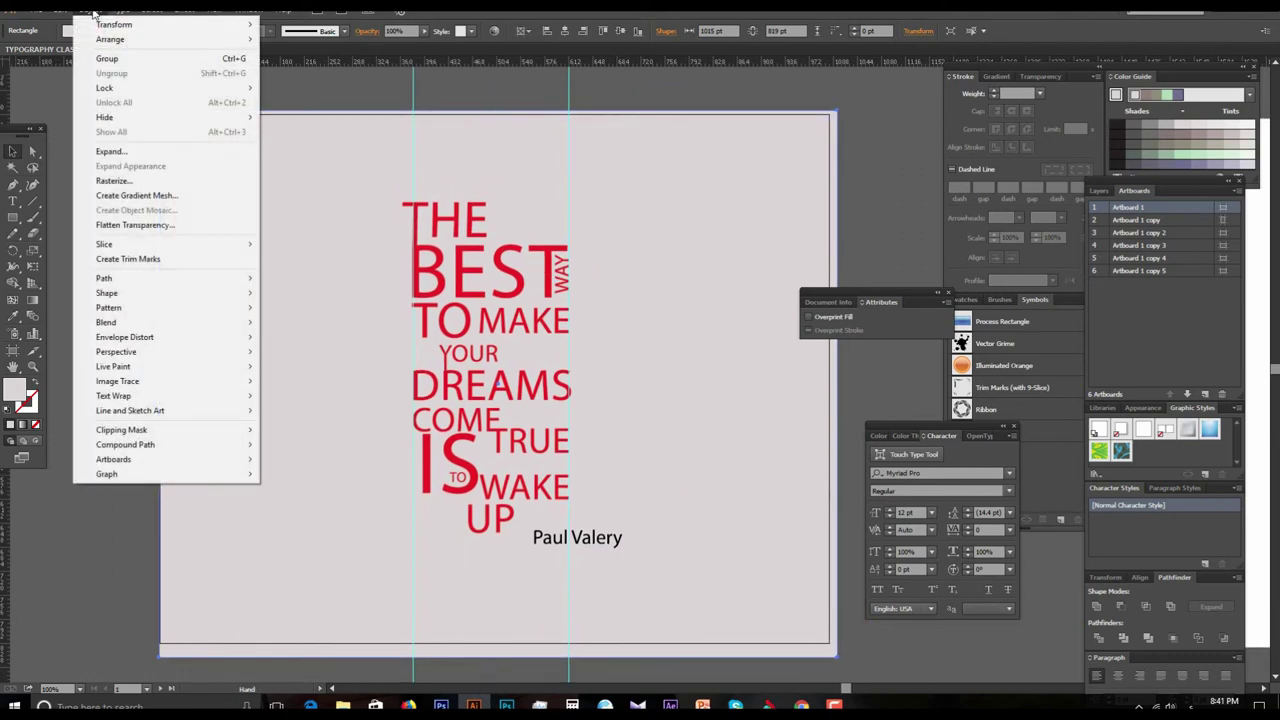
mouse_move(105, 88)
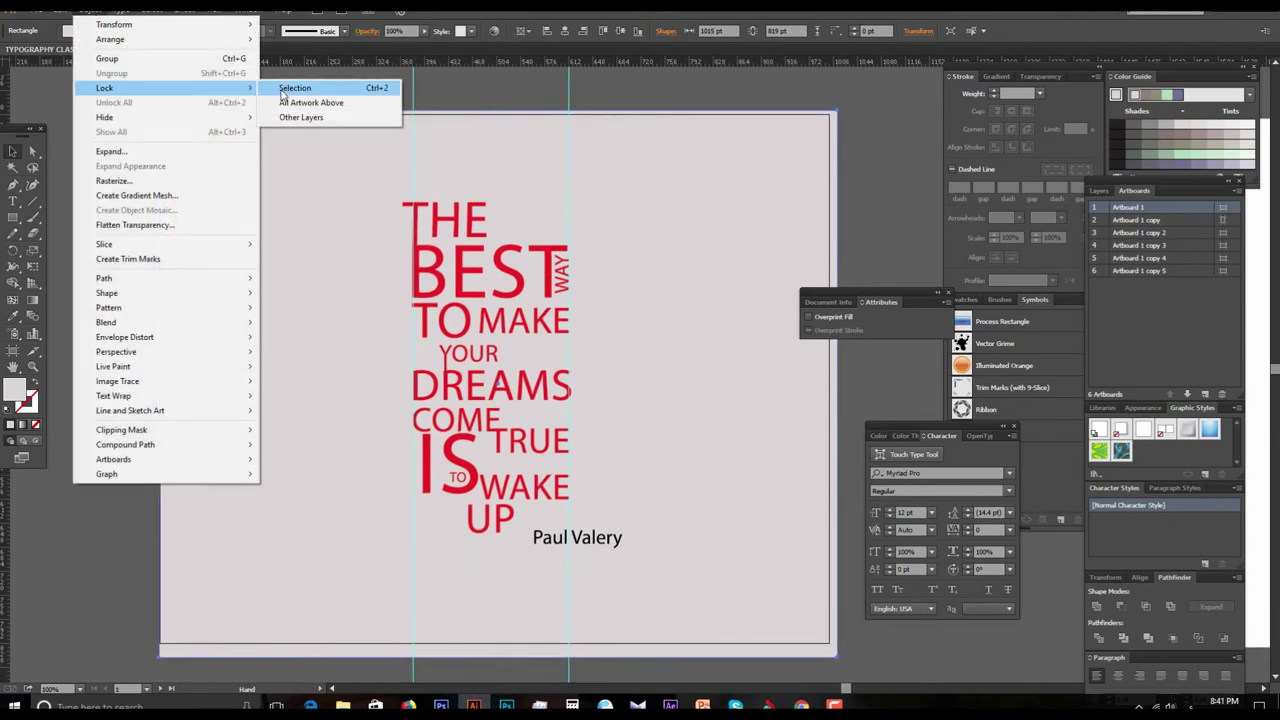
click(296, 88)
scroll(569, 346, down, 2)
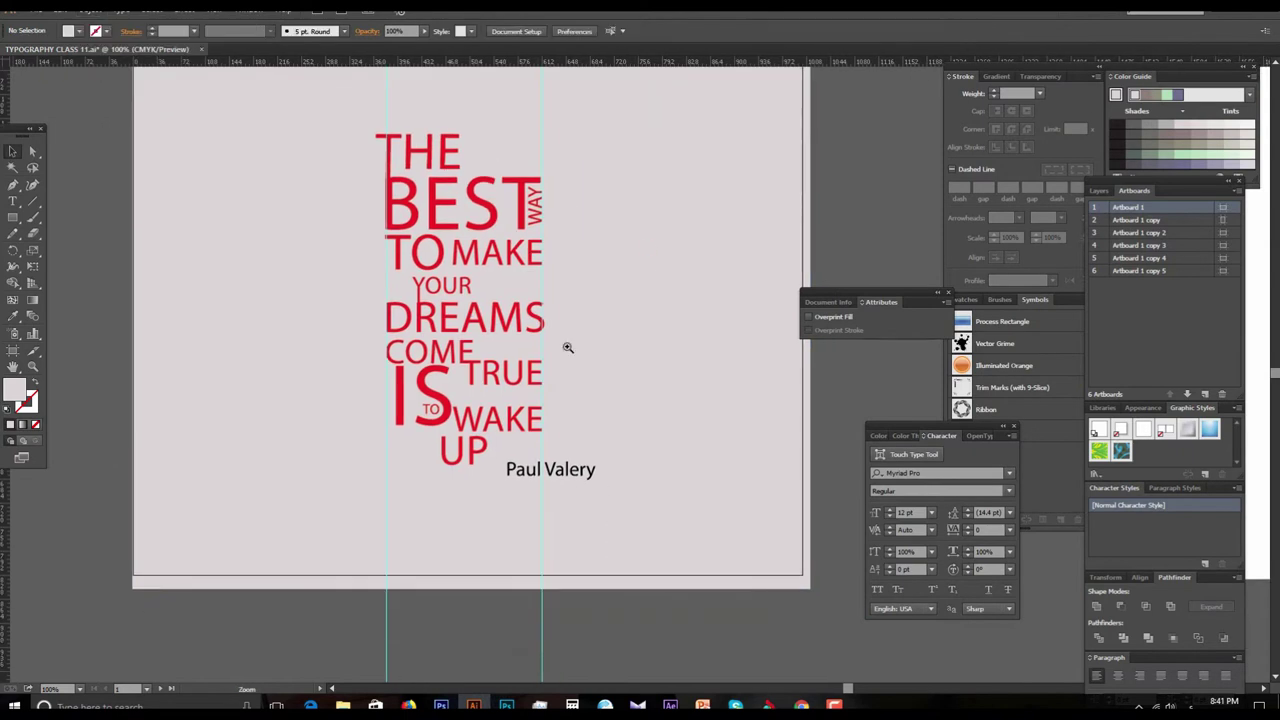
scroll(615, 356, up, 2)
scroll(615, 360, down, 3)
scroll(620, 386, up, 1)
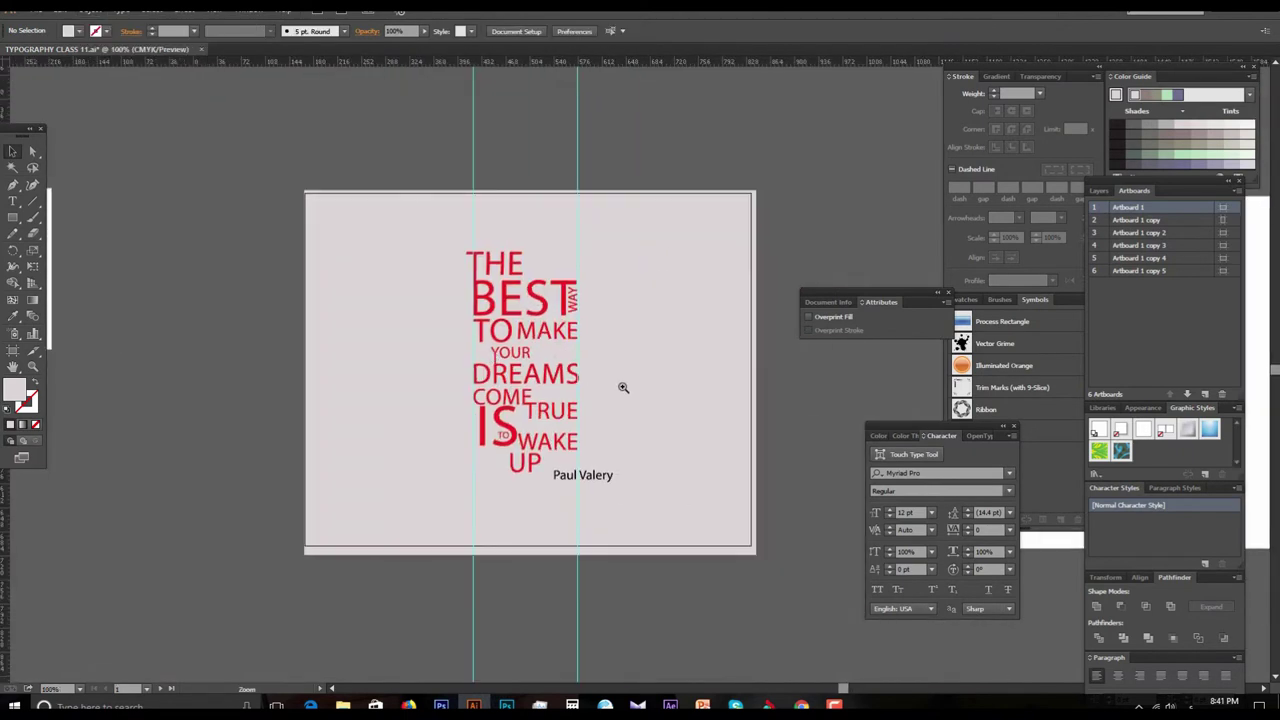
scroll(600, 340, up, 3)
Step: Move the Paul Valery credit slightly up, tucked under WAKE beside UP
drag(590, 316, 510, 191)
mouse_move(466, 436)
mouse_down()
mouse_move(619, 474)
mouse_move(611, 457)
mouse_up()
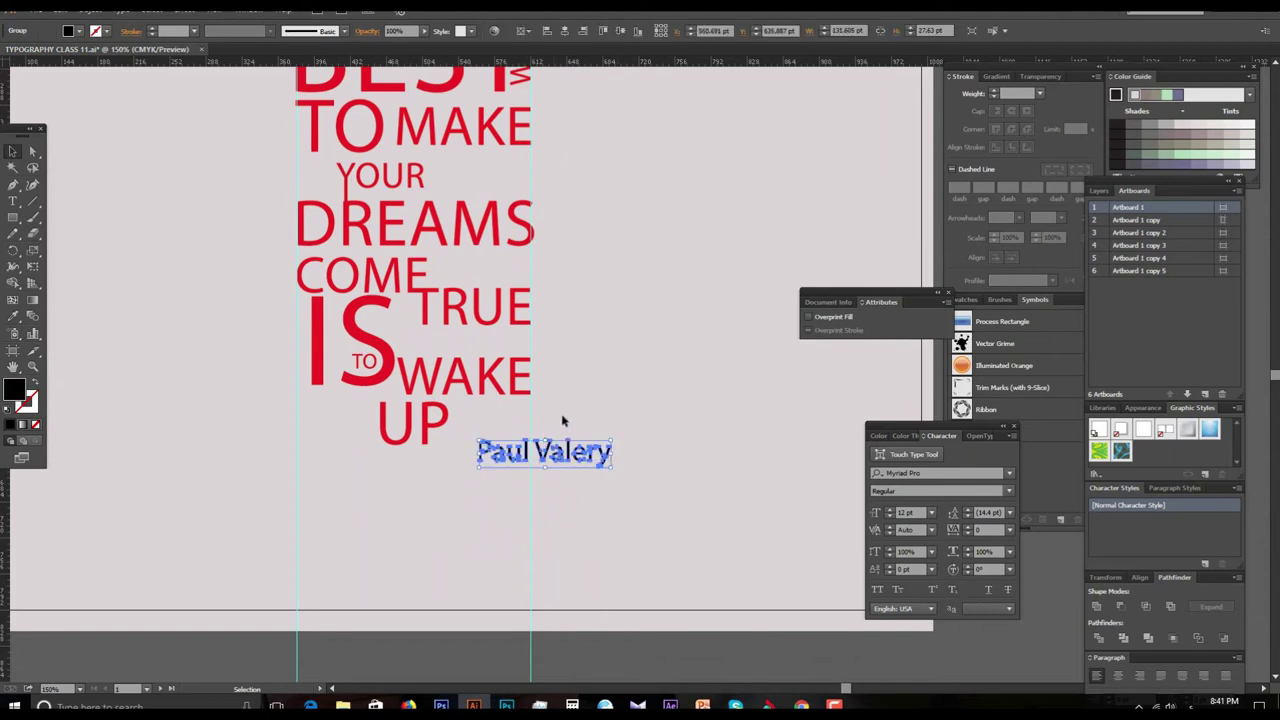
click(562, 420)
drag(477, 438, 610, 474)
click(613, 468)
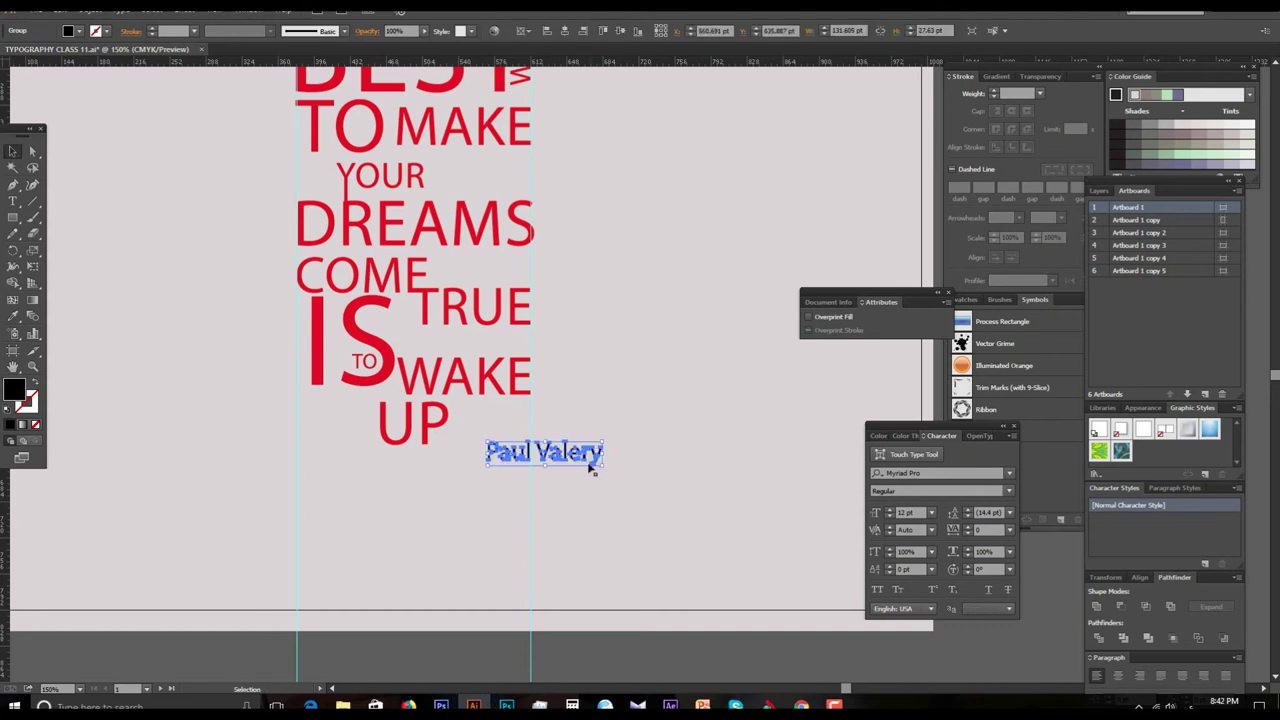
drag(556, 455, 582, 442)
click(576, 486)
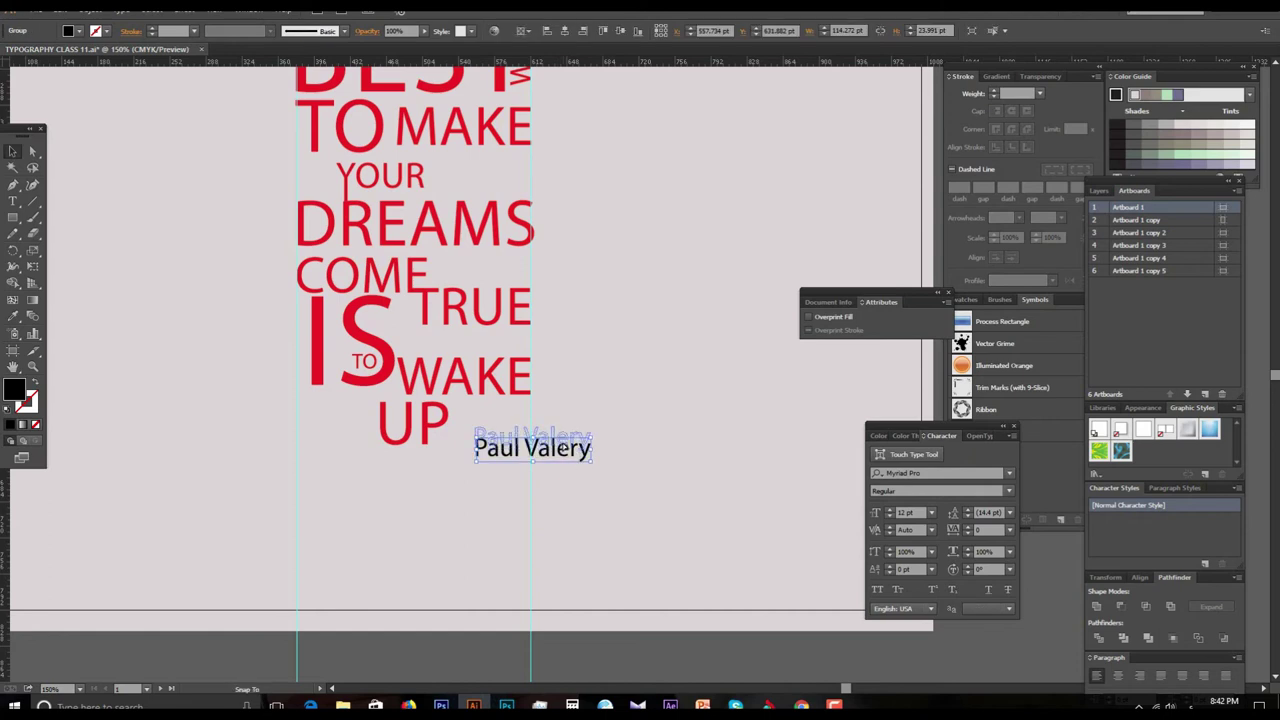
click(543, 477)
key(ctrl+minus)
key(ctrl+minus)
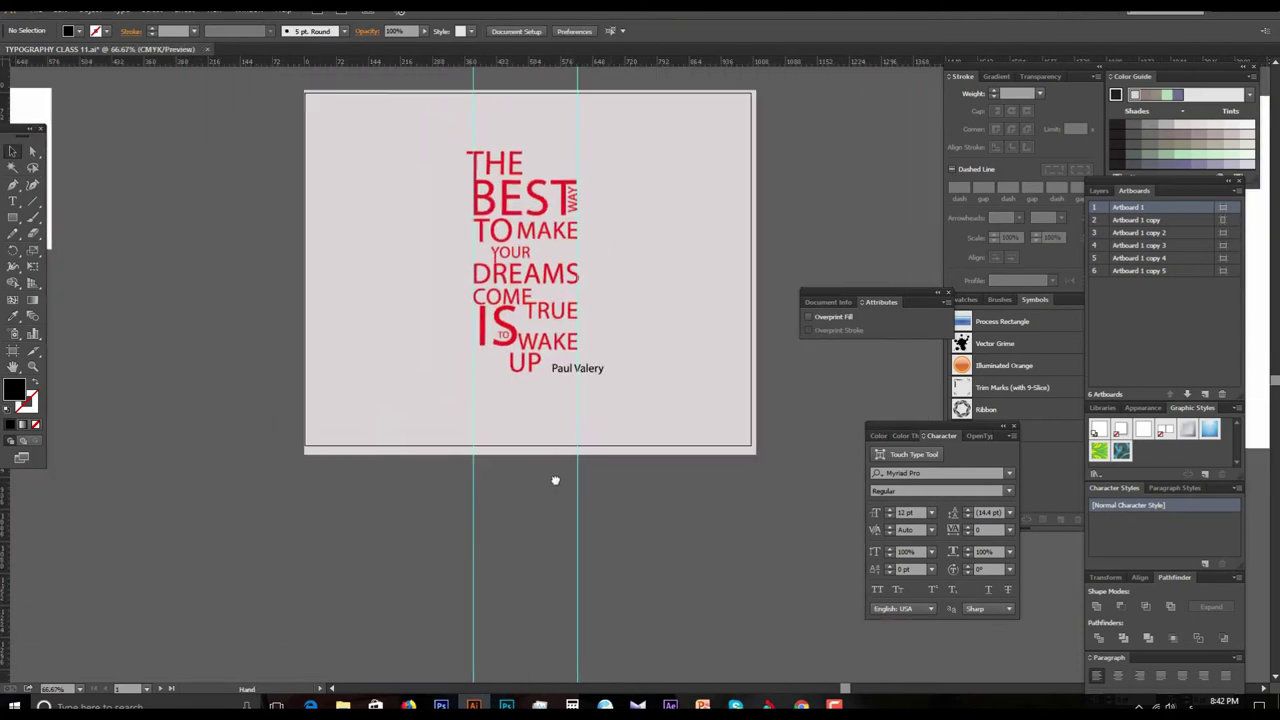
Step: Rotate the whole quote and credit counter-clockwise as one selection
key(ctrl+plus)
drag(308, 140, 690, 555)
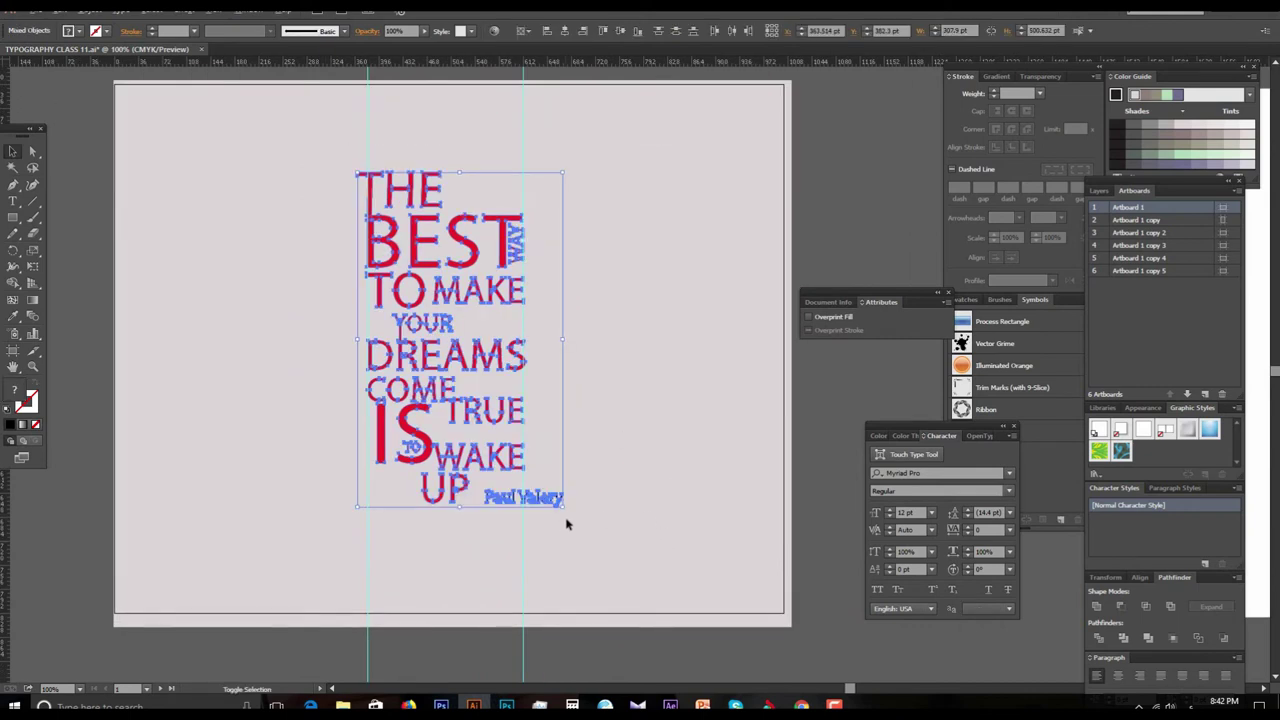
mouse_move(566, 512)
mouse_down()
mouse_move(601, 499)
mouse_move(697, 570)
mouse_up()
click(754, 491)
mouse_move(640, 457)
mouse_down()
mouse_move(672, 471)
mouse_move(686, 456)
mouse_up()
Step: Preview the artwork in full-screen mode and hide the guides with Ctrl+;
key(f)
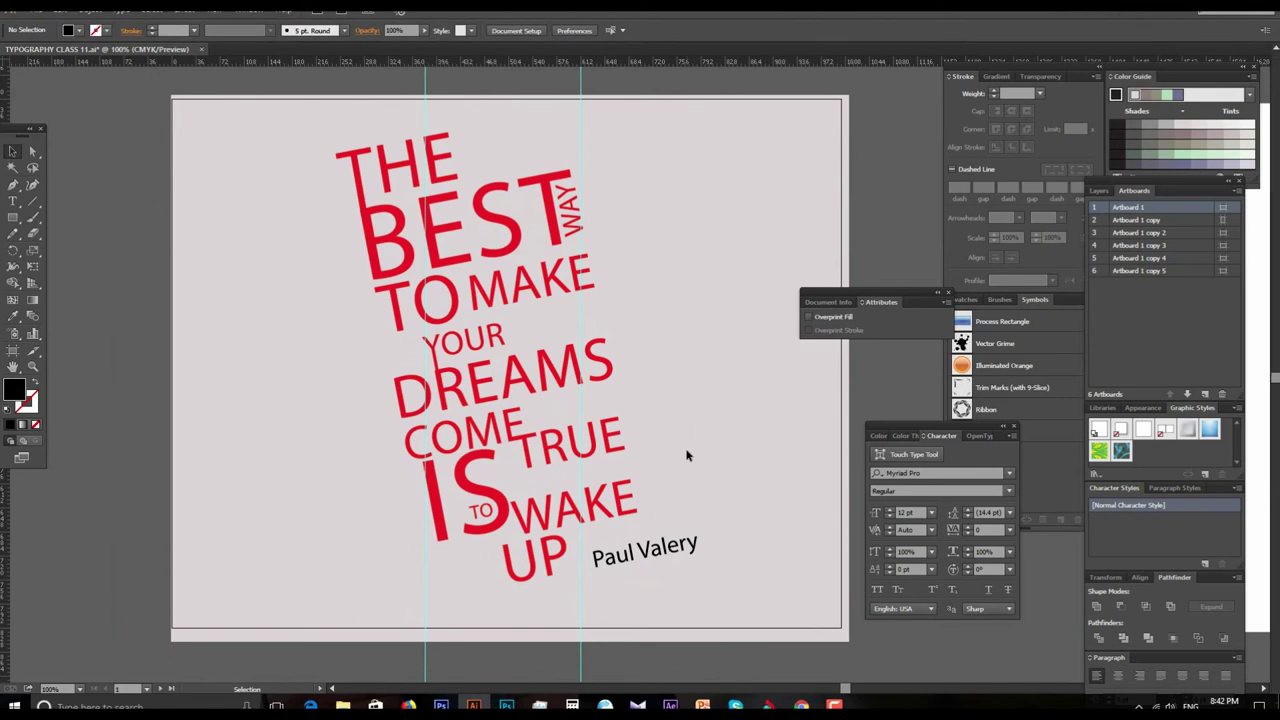
key(f)
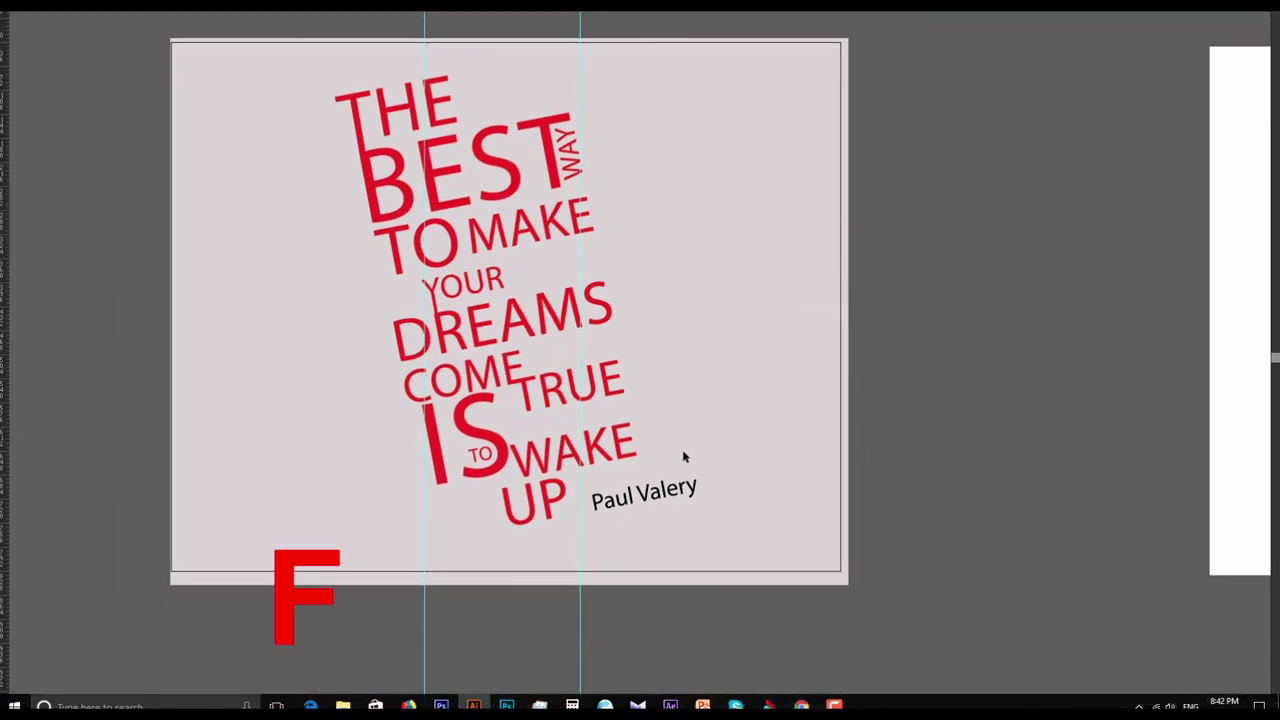
key(ctrl+semicolon)
click(620, 402)
alt+click(622, 428)
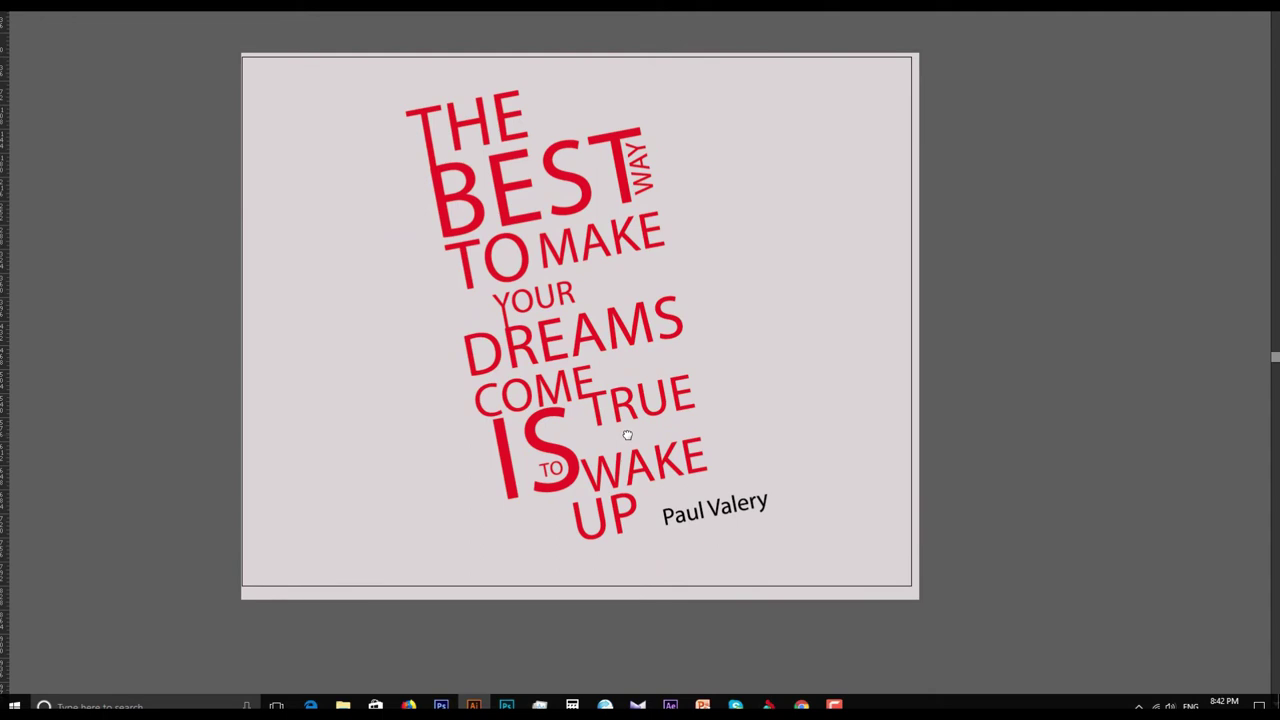
key(f)
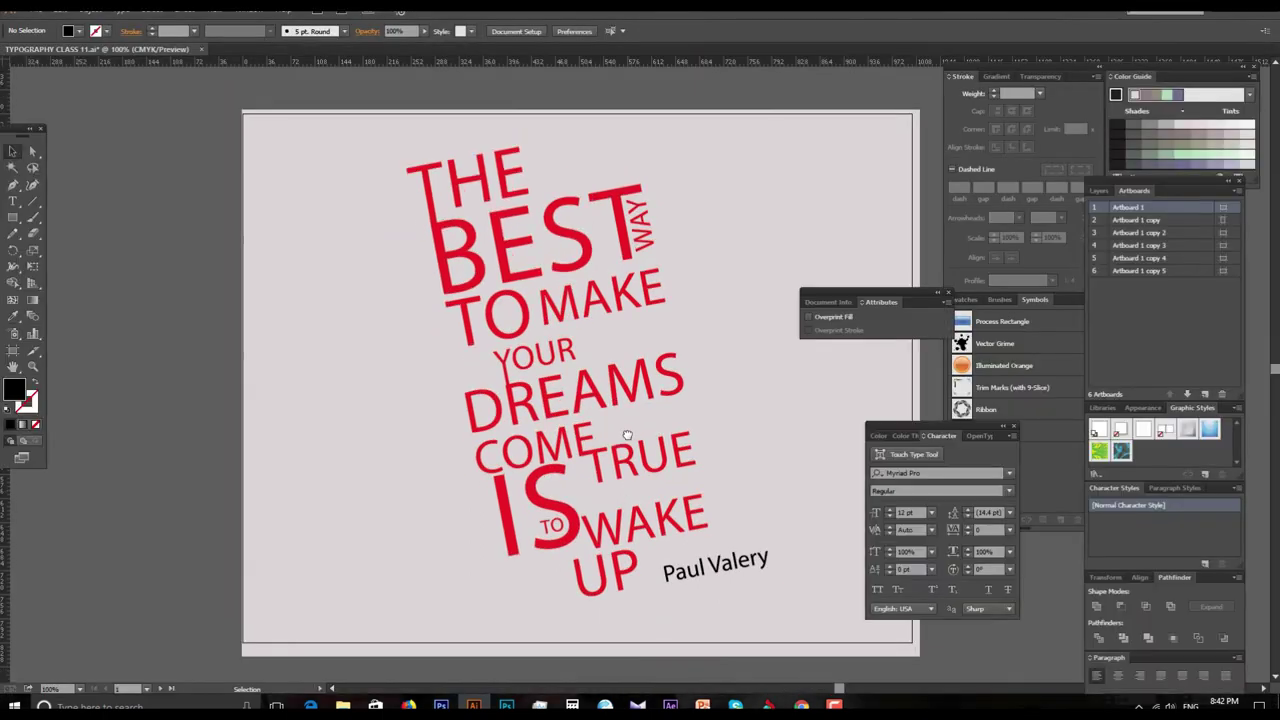
Step: Give the Paul Valery credit the quote's red fill using the Eyedropper
drag(620, 468, 608, 418)
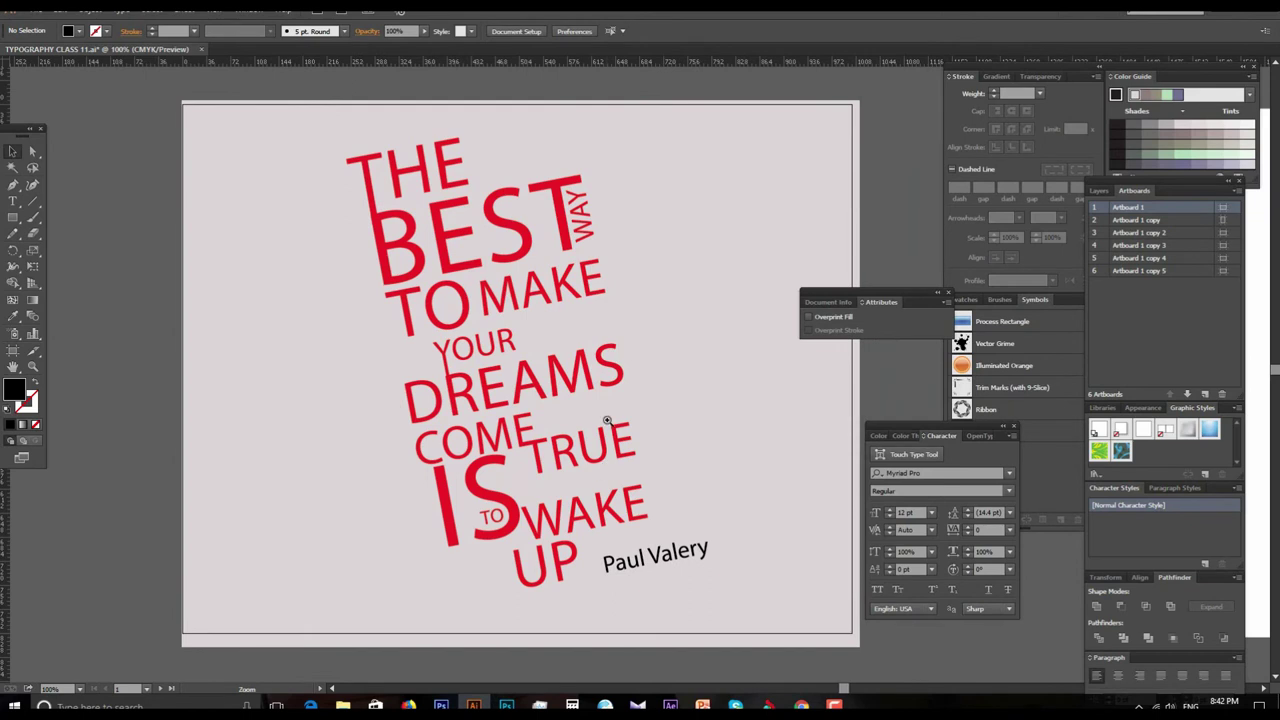
ctrl+click(608, 418)
alt+click(608, 430)
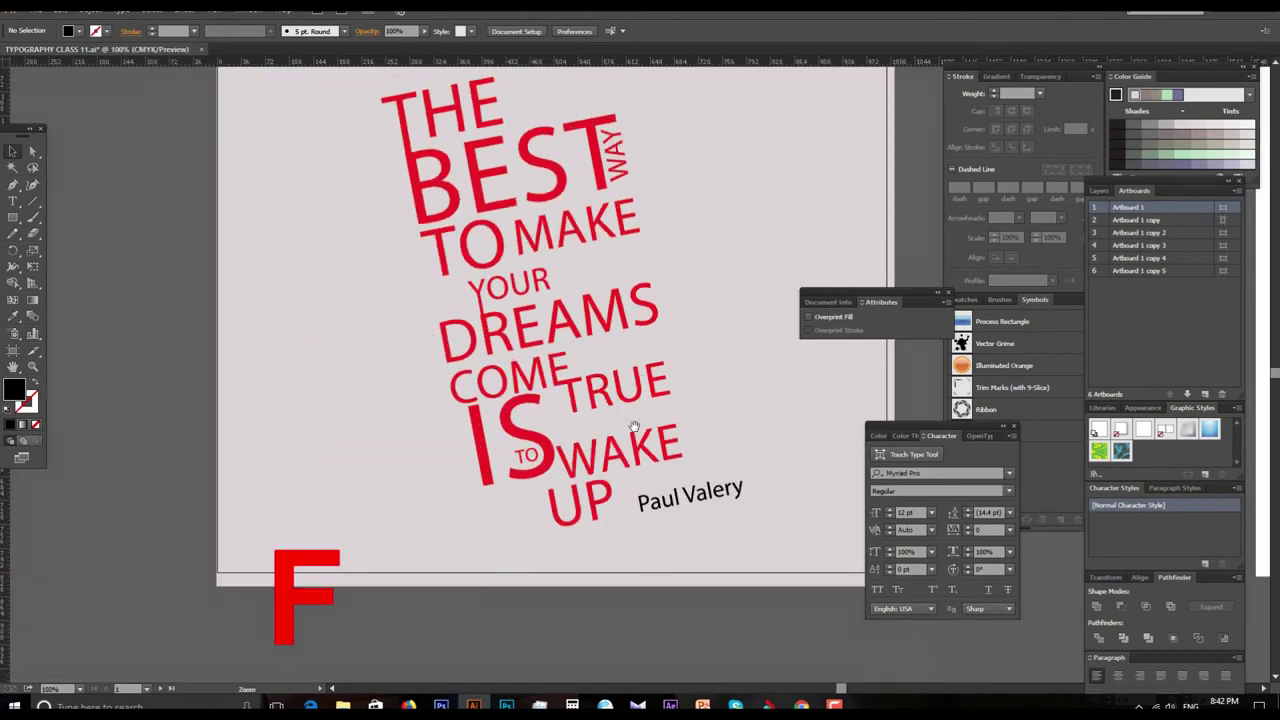
drag(660, 465, 557, 461)
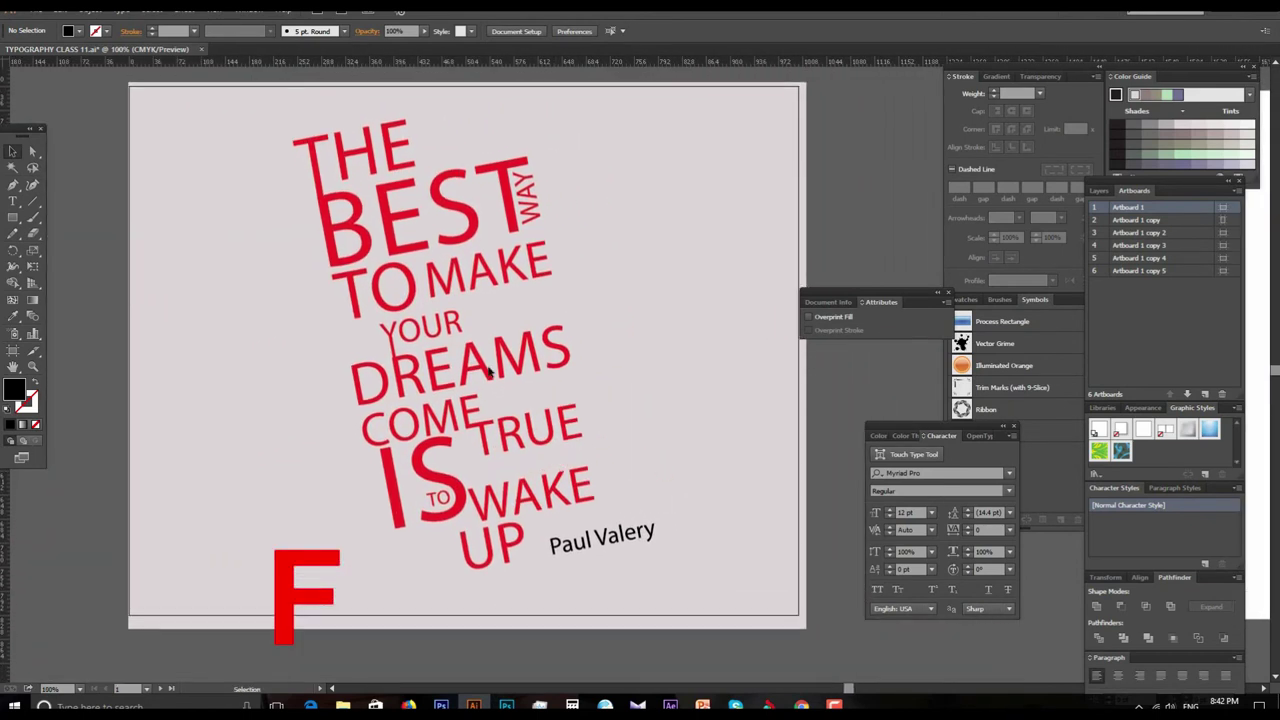
key(ctrl+z)
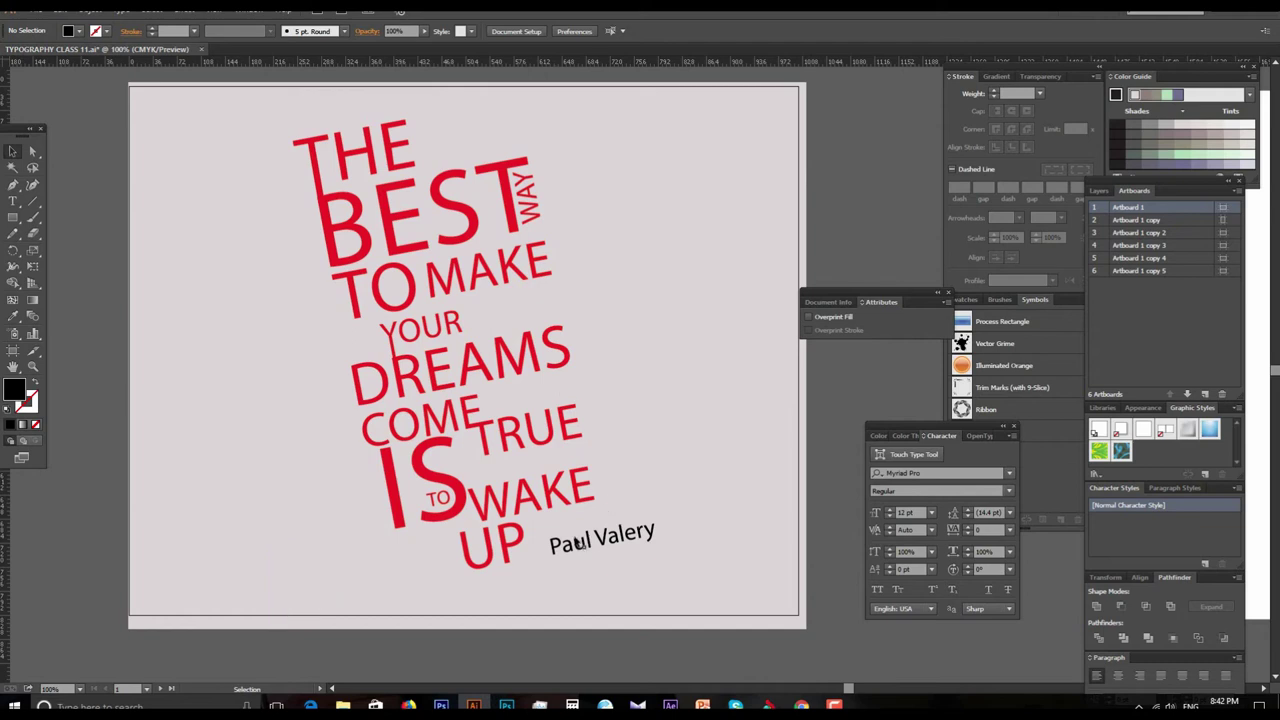
drag(549, 538, 684, 565)
key(i)
click(579, 475)
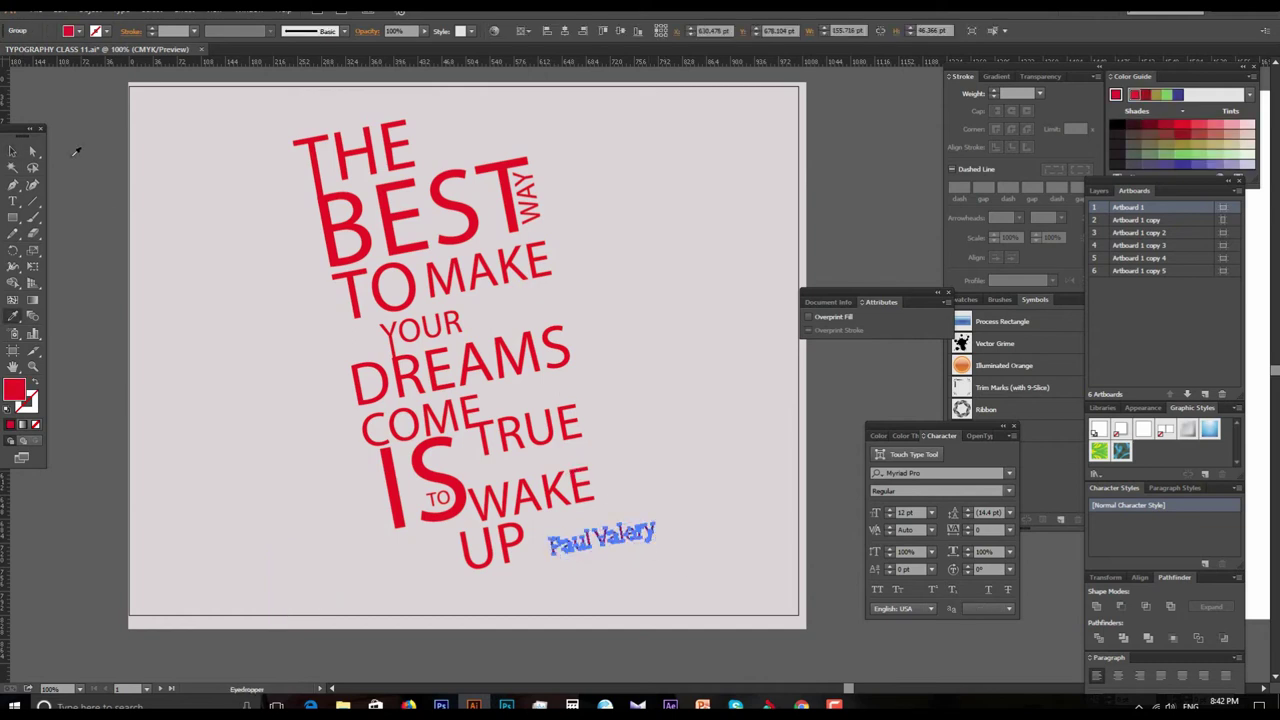
click(12, 151)
click(308, 345)
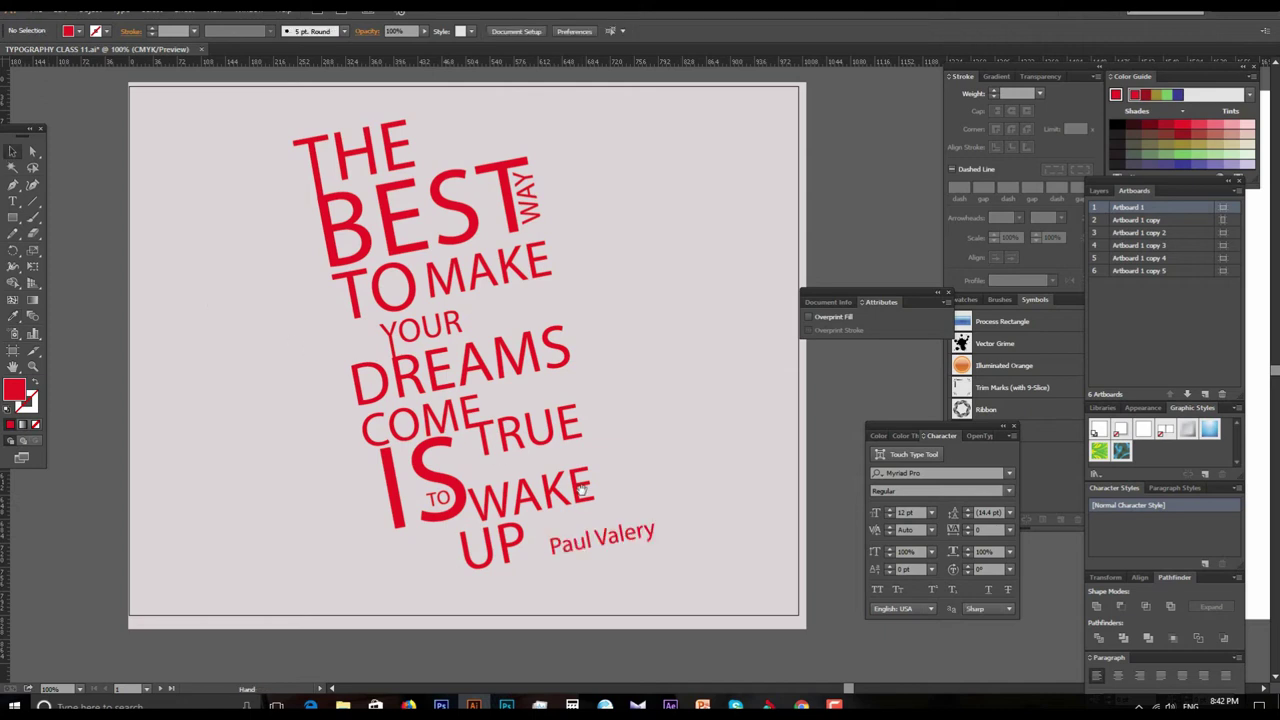
Step: Zoom between 100% and 150% to check the finished tilted poster
drag(593, 479, 585, 493)
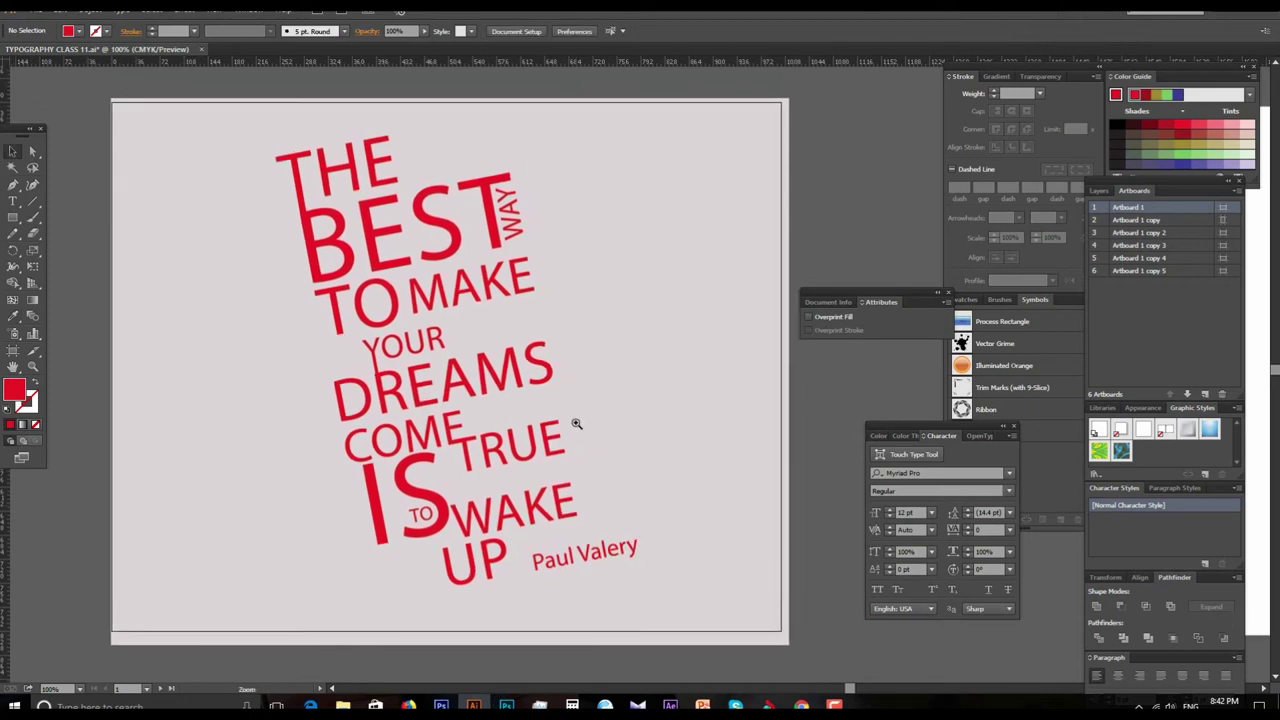
key(ctrl+plus)
key(ctrl+minus)
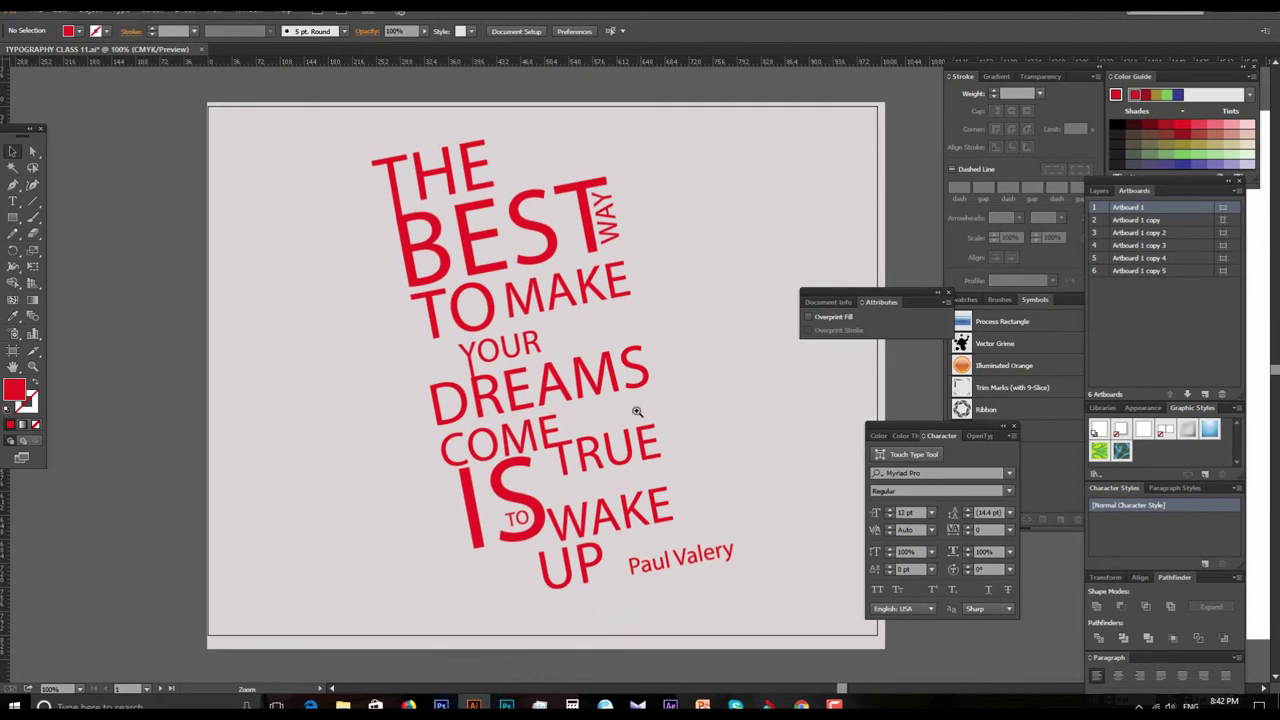
key(ctrl+plus)
key(ctrl+minus)
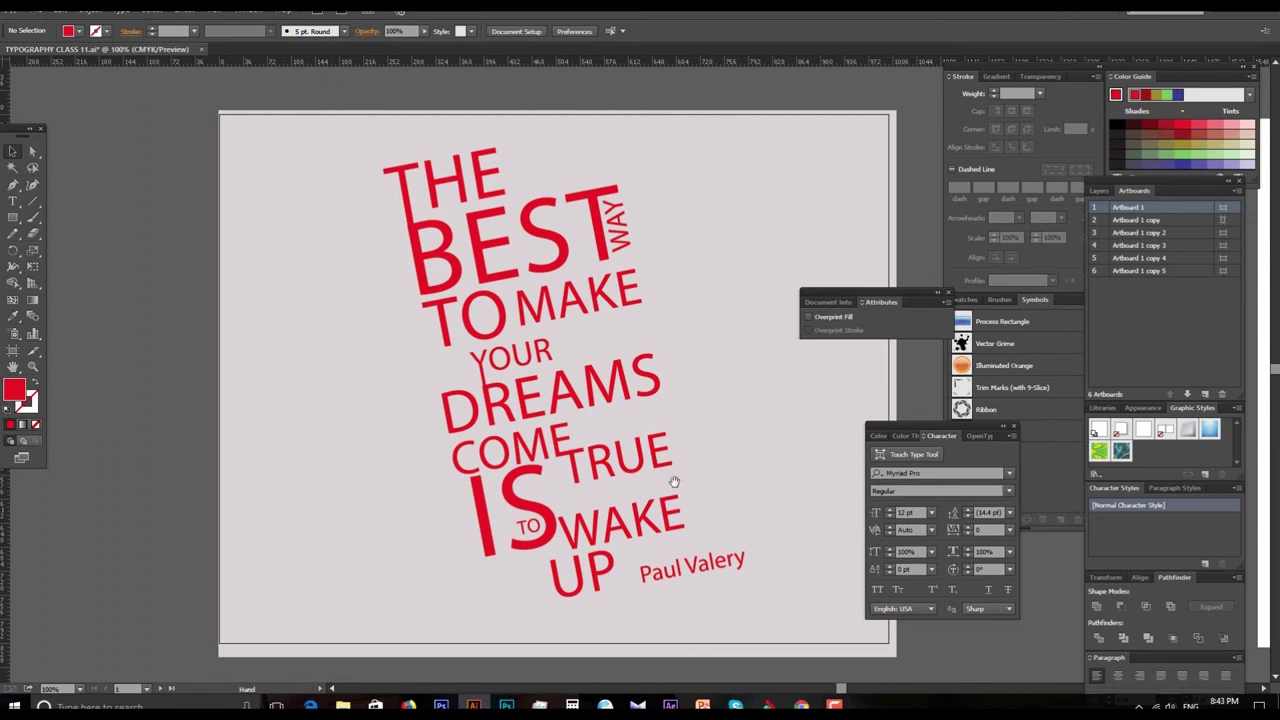
scroll(670, 486, right, 1)
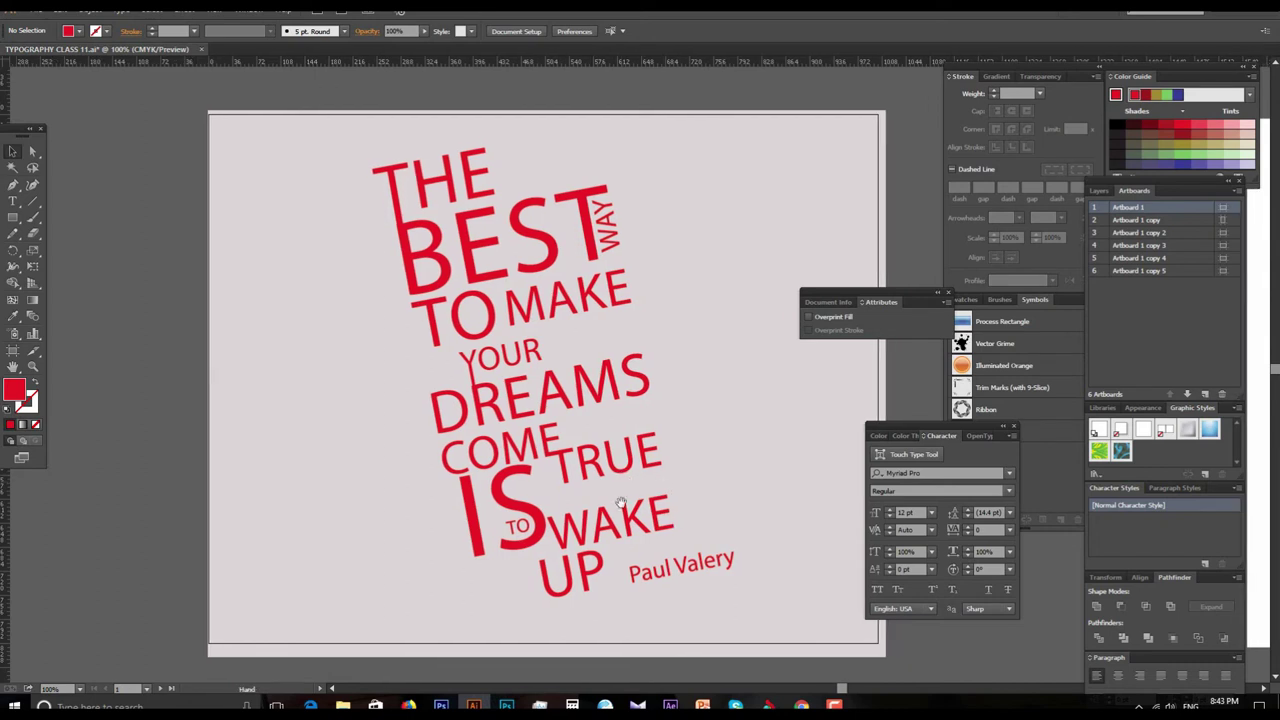
drag(622, 503, 629, 500)
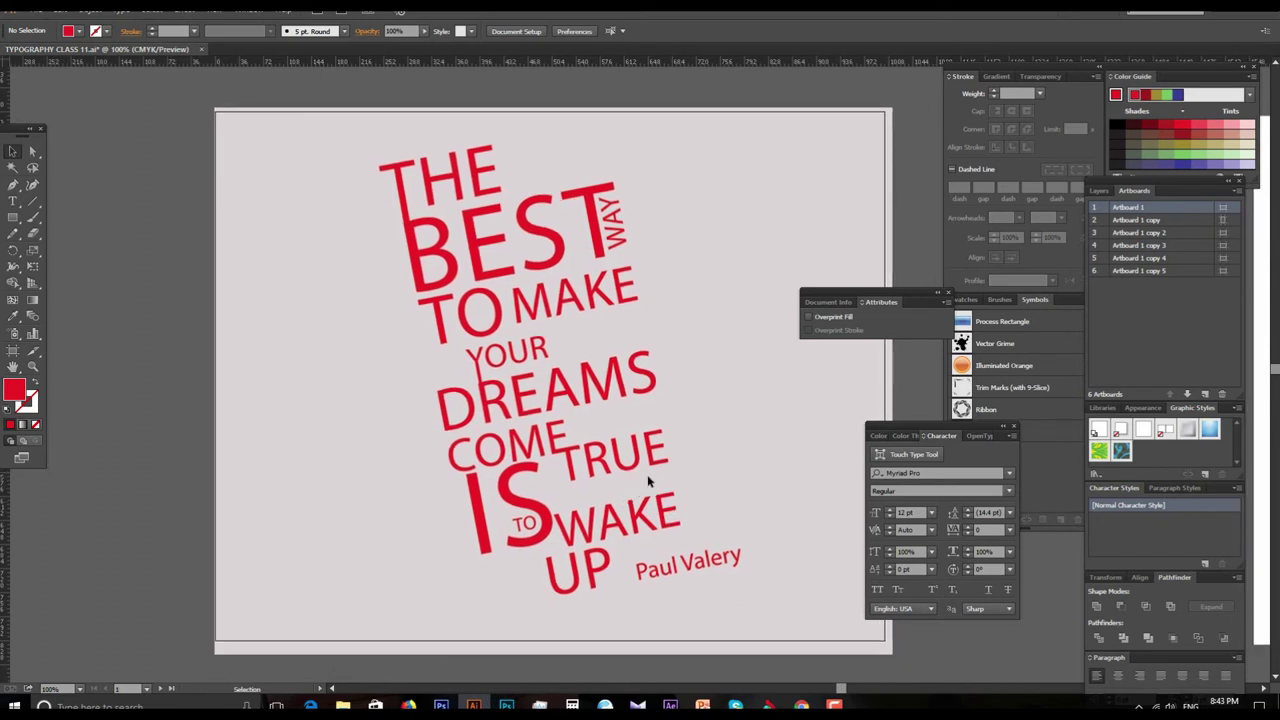
drag(630, 475, 605, 462)
scroll(605, 462, right, 2)
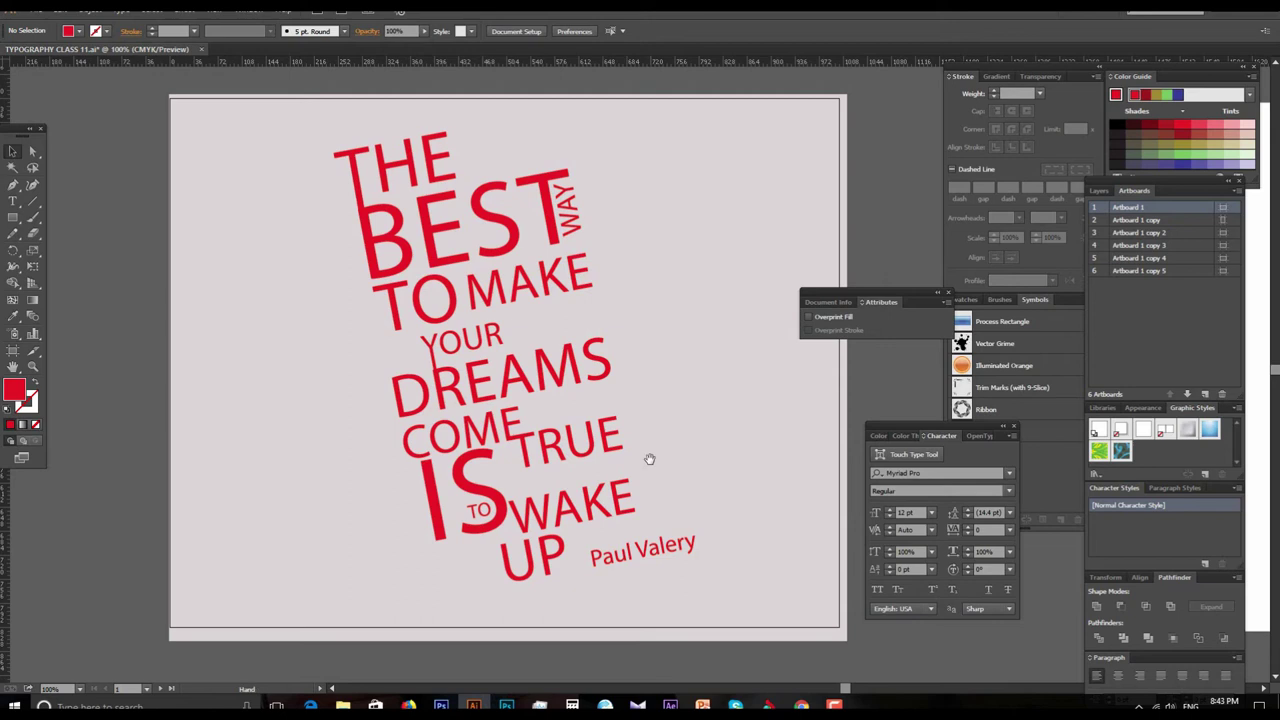
scroll(650, 472, down, 1)
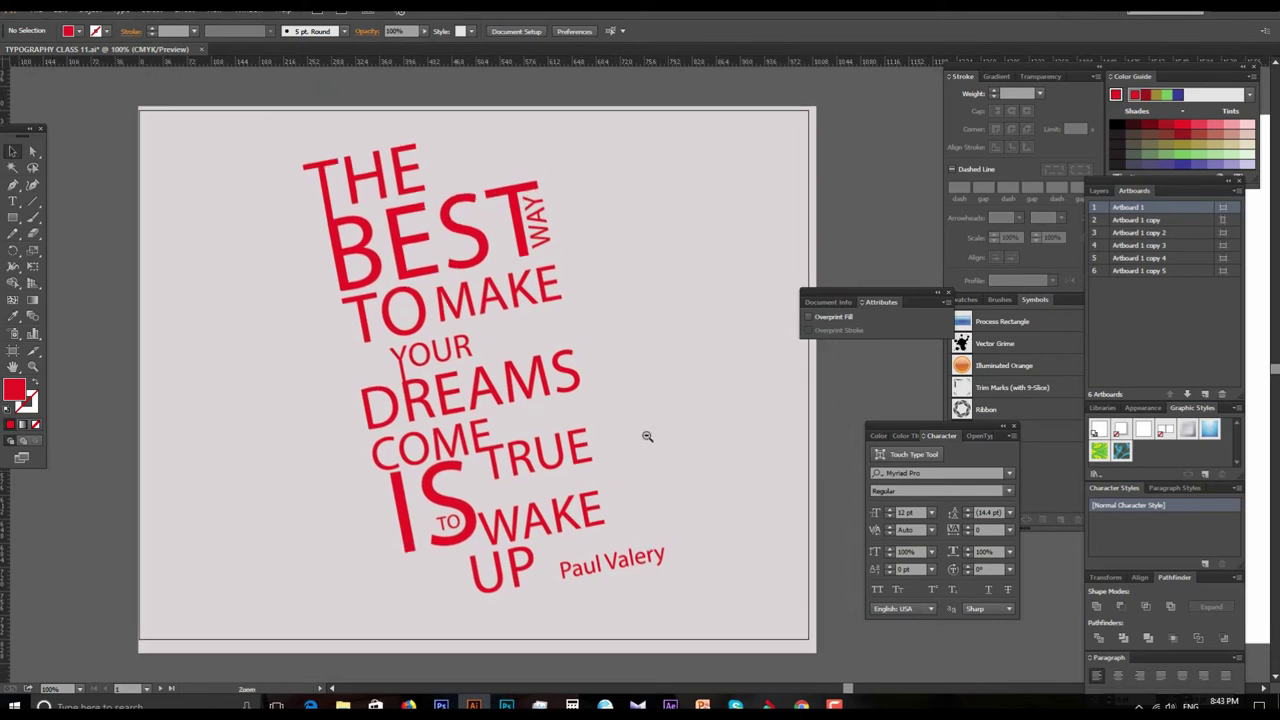
scroll(647, 436, down, 1)
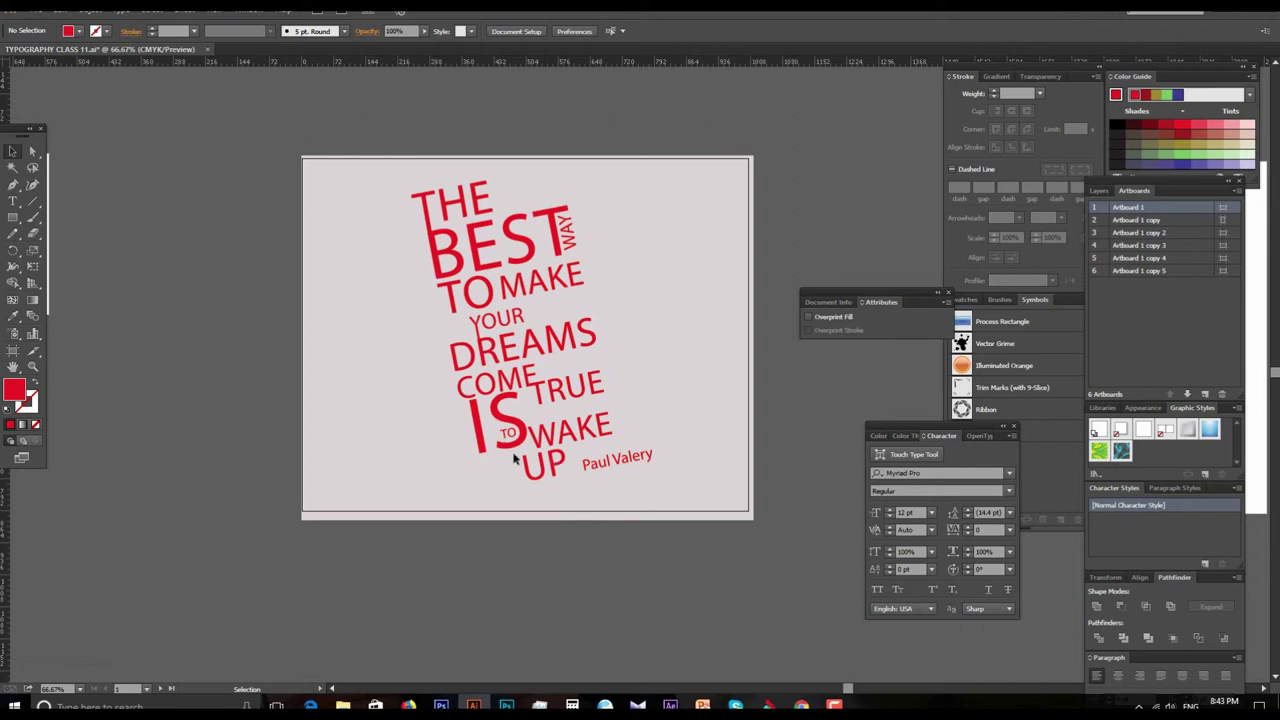
Step: Pan and zoom over to the empty Artboard 1 copy below the quote
drag(614, 383, 353, 374)
scroll(523, 340, right, 2)
scroll(529, 374, up, 1)
scroll(586, 391, right, 2)
scroll(586, 391, up, 2)
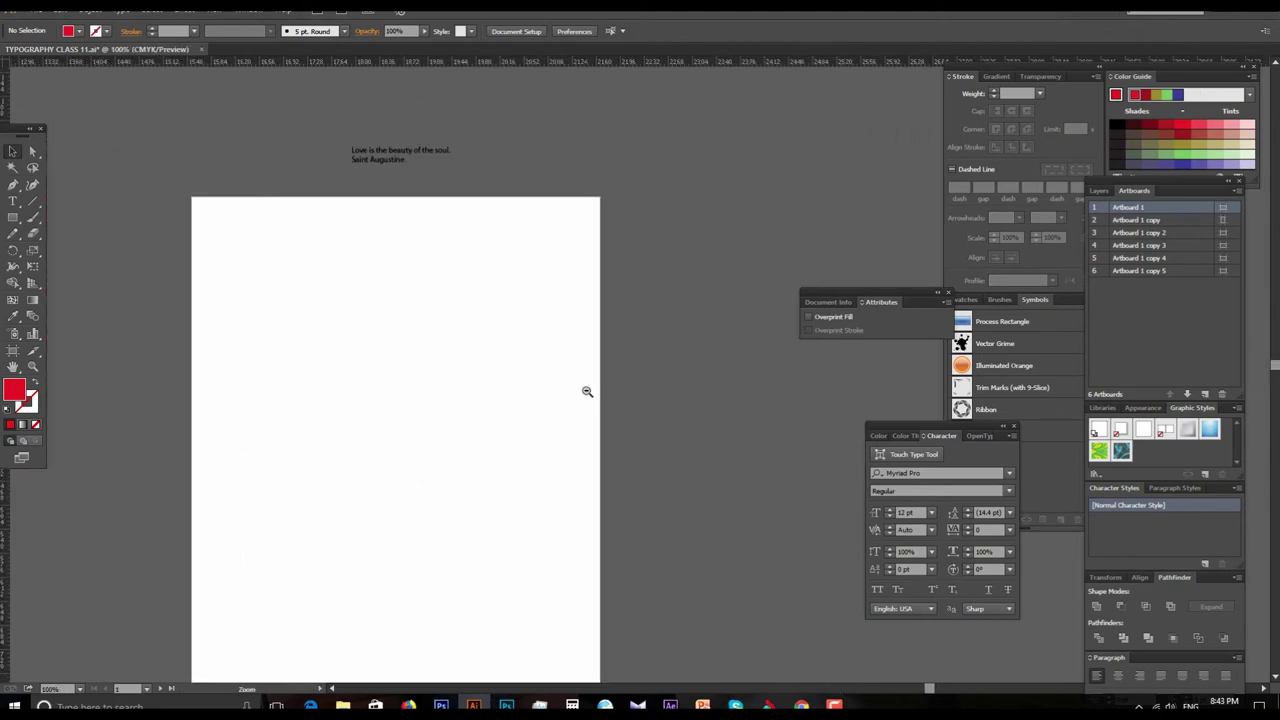
scroll(562, 380, down, 1)
drag(562, 380, 456, 340)
scroll(557, 386, up, 1)
scroll(571, 417, up, 2)
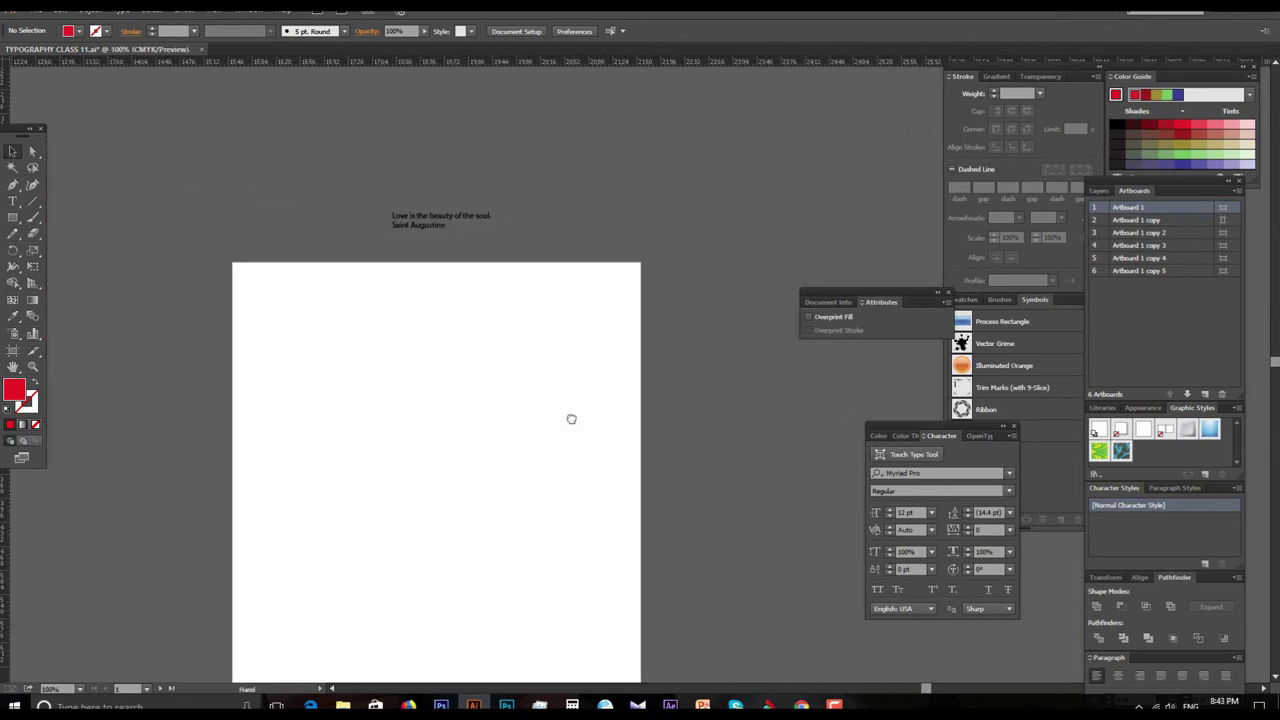
scroll(600, 346, down, 3)
scroll(600, 346, down, 1)
scroll(549, 371, right, 2)
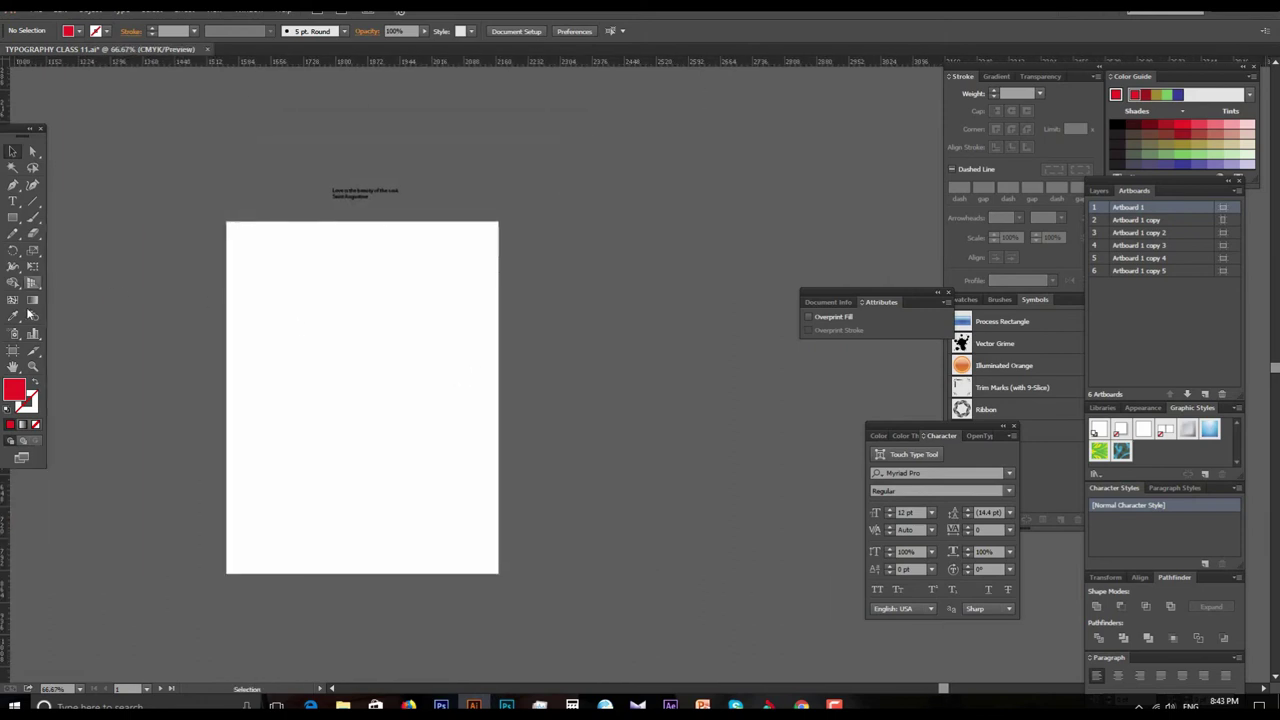
Step: Drag Artboard 1 copy's right edge outward to make it a landscape page
click(12, 350)
click(485, 376)
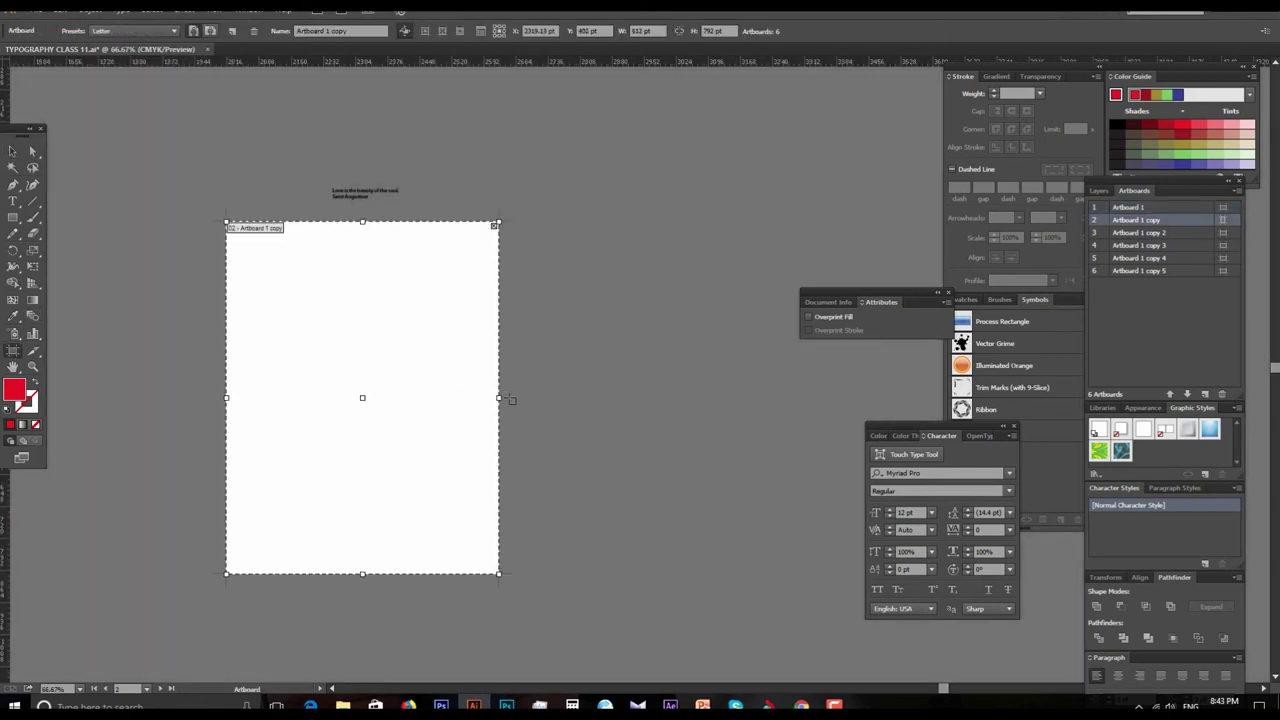
drag(499, 398, 643, 398)
key(v)
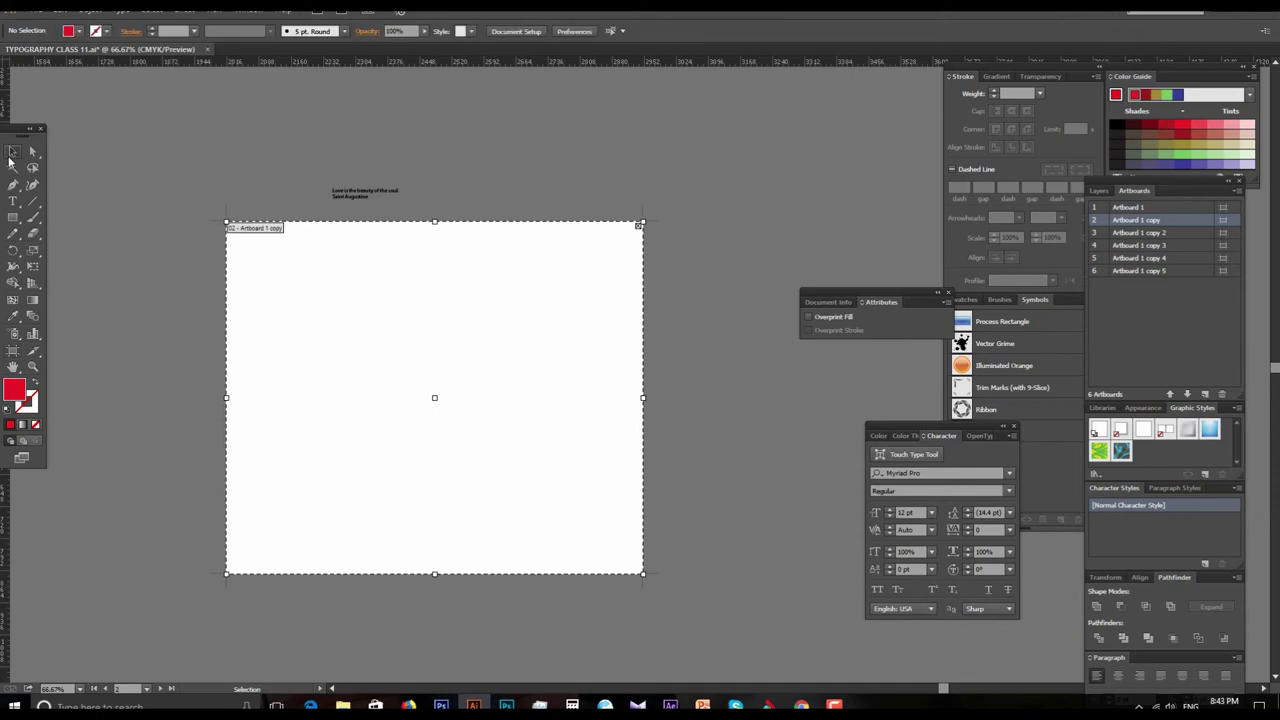
click(489, 334)
Step: Move the quote text onto the landscape artboard and scale it up
click(381, 176)
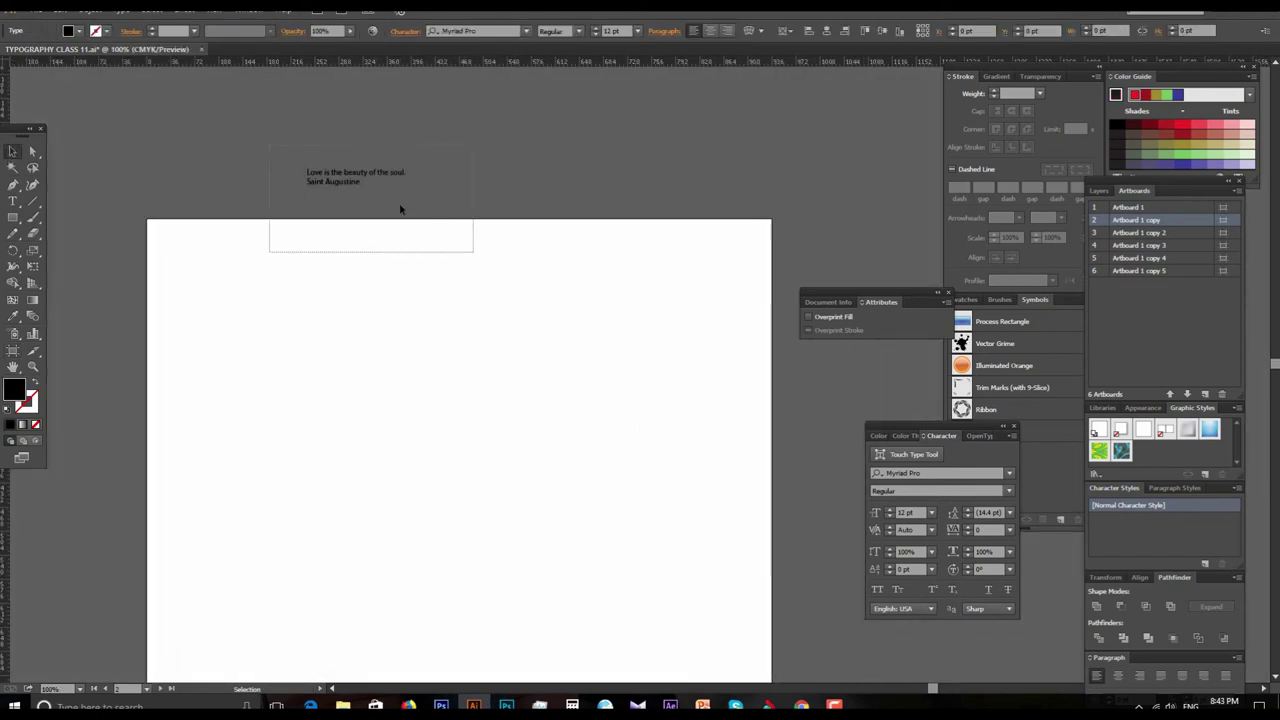
mouse_move(381, 176)
mouse_down()
mouse_move(473, 397)
mouse_move(634, 460)
mouse_up()
click(569, 541)
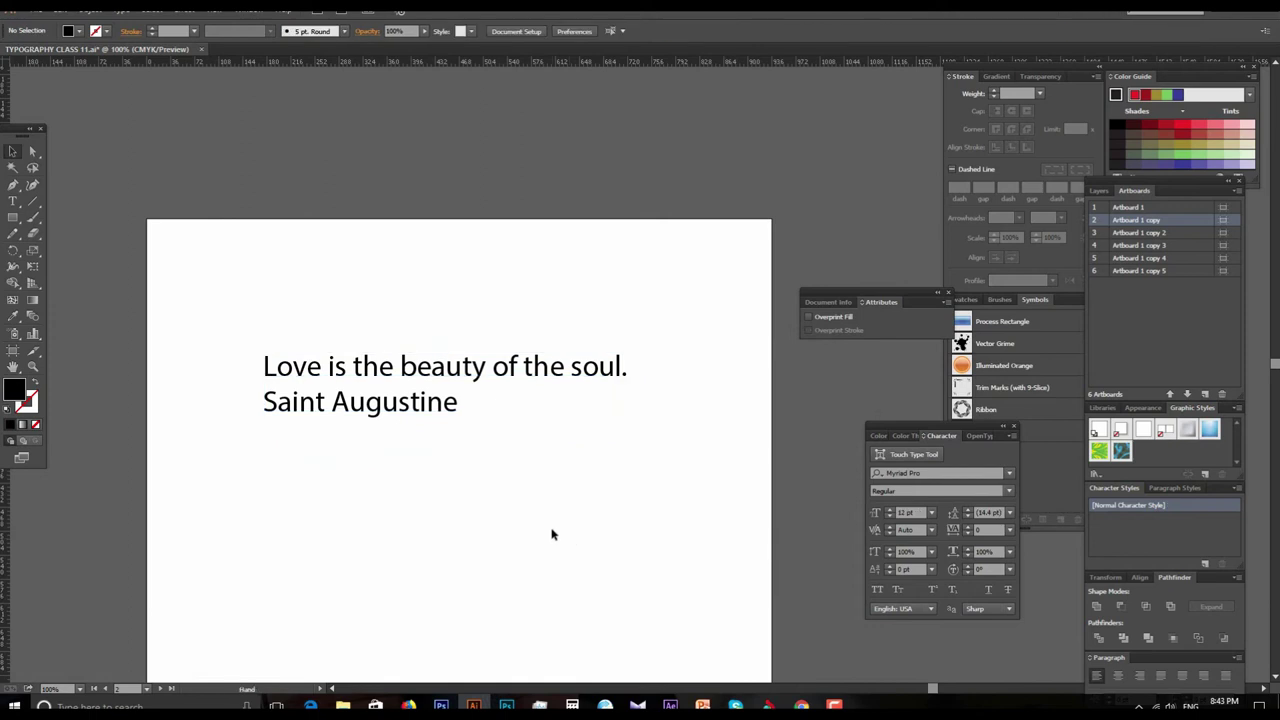
drag(551, 535, 549, 411)
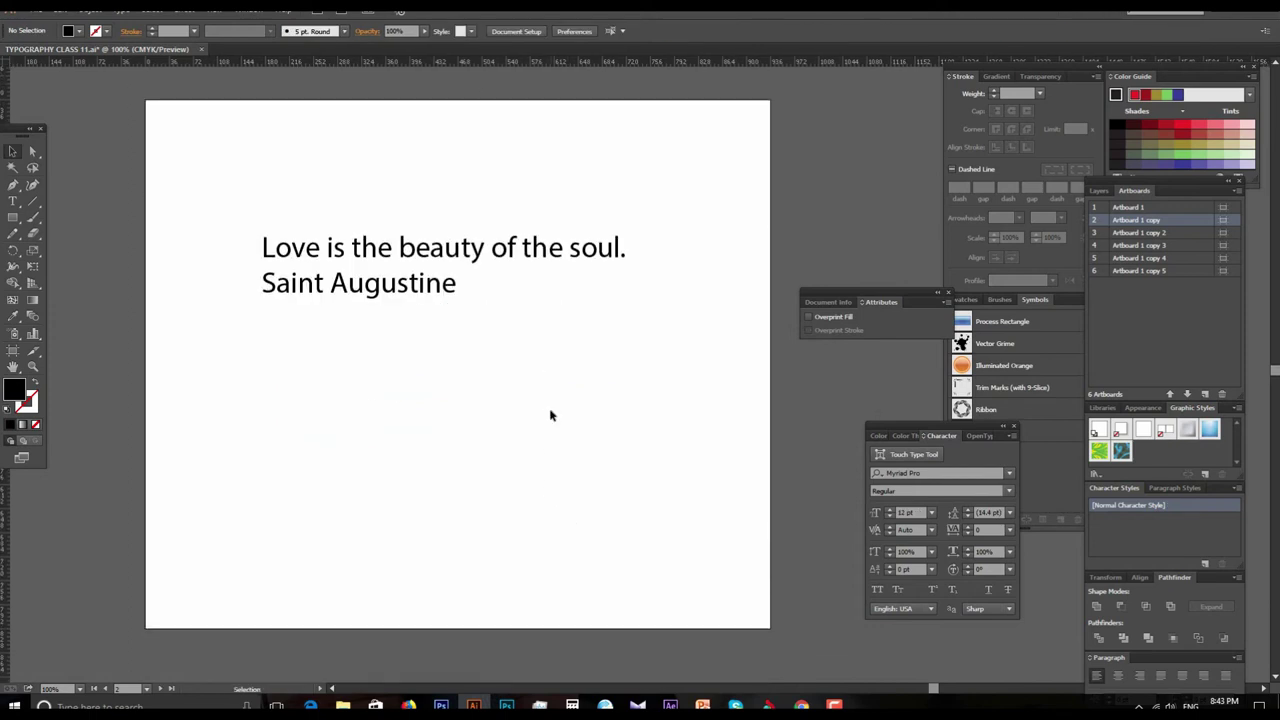
Step: Delete the Saint Augustine line from the quote text
click(395, 292)
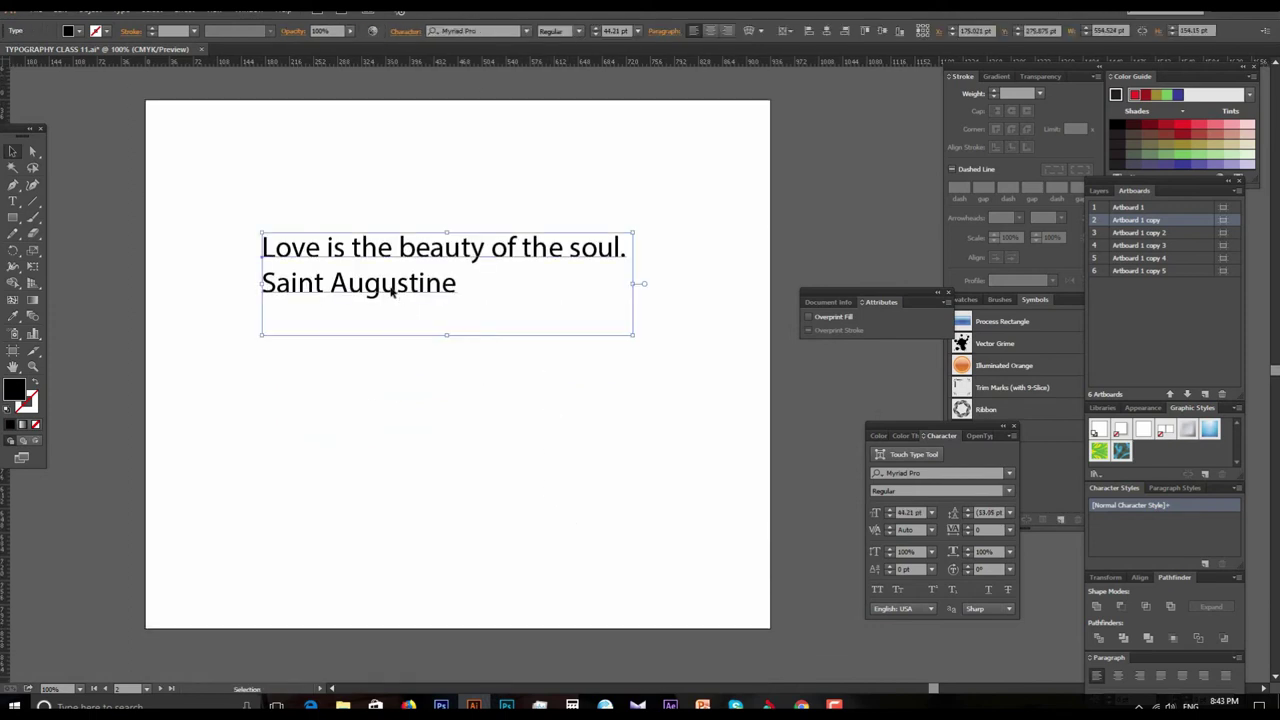
right_click(392, 290)
key(Escape)
double_click(364, 285)
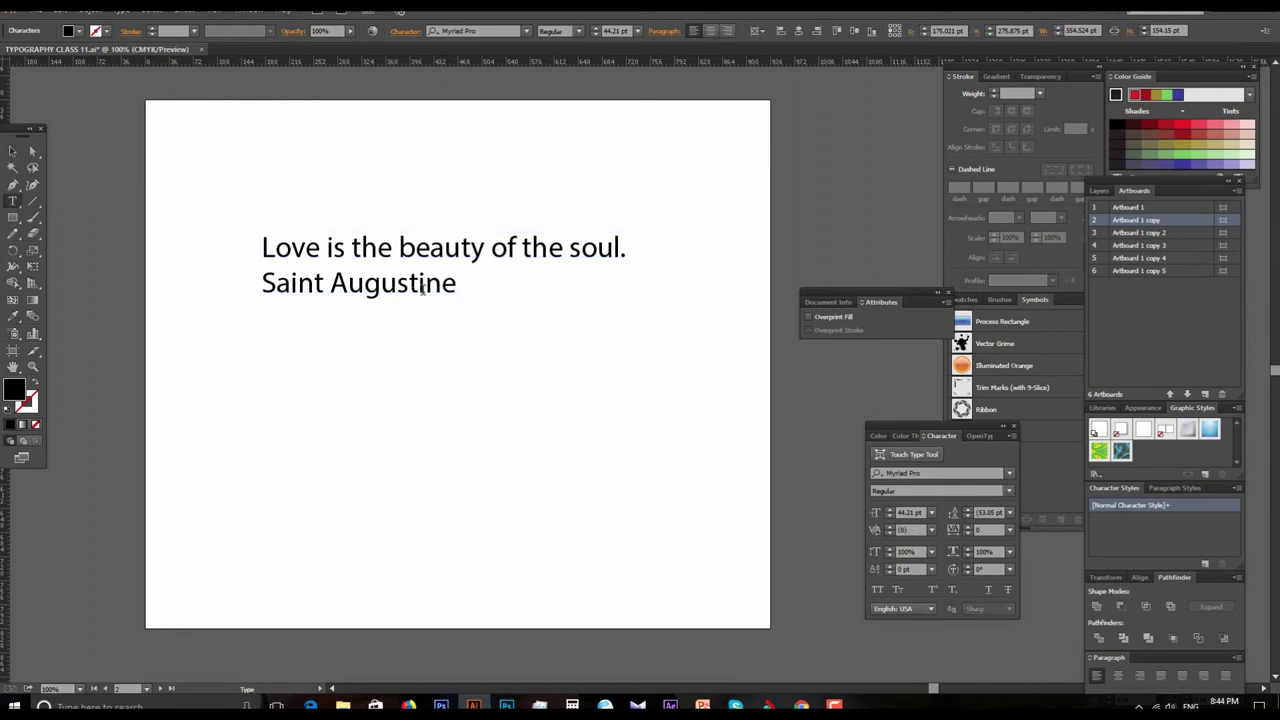
drag(462, 285, 213, 287)
key(BackSpace)
key(Escape)
Step: Paste Saint Augustine as separate point text to the right of the artboard
ctrl+alt+click(507, 375)
drag(876, 381, 668, 347)
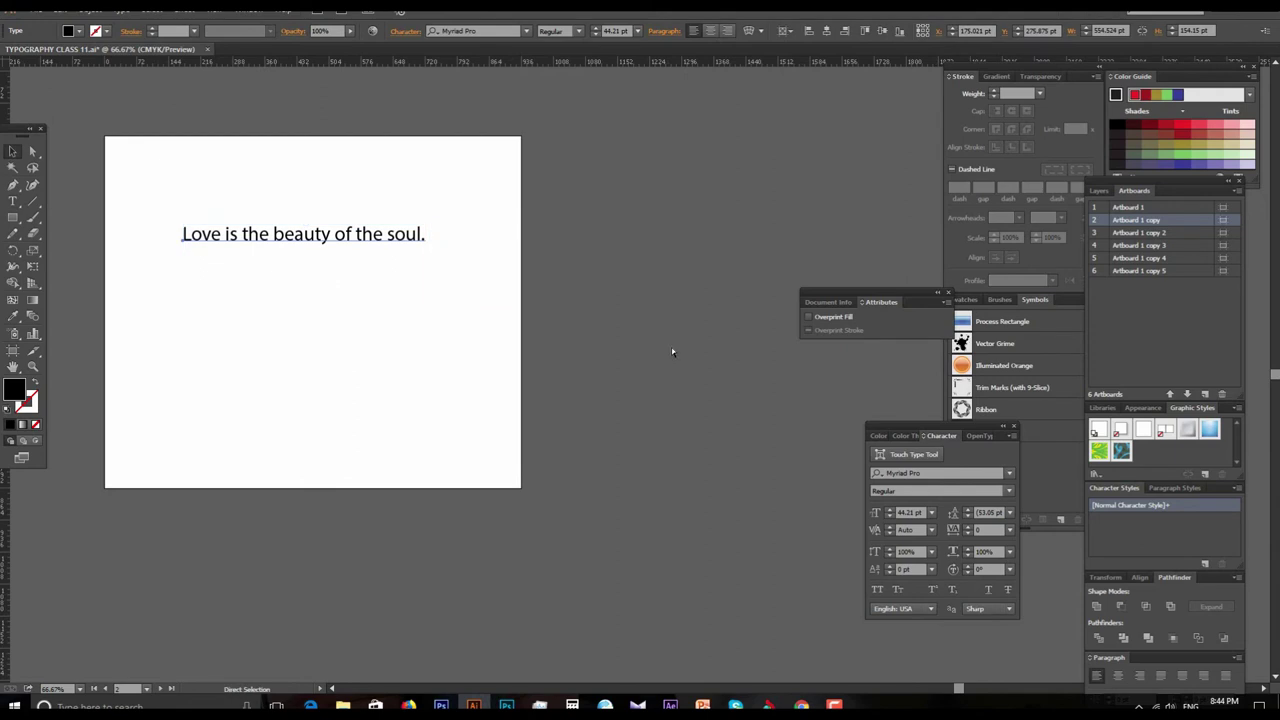
click(13, 200)
click(512, 322)
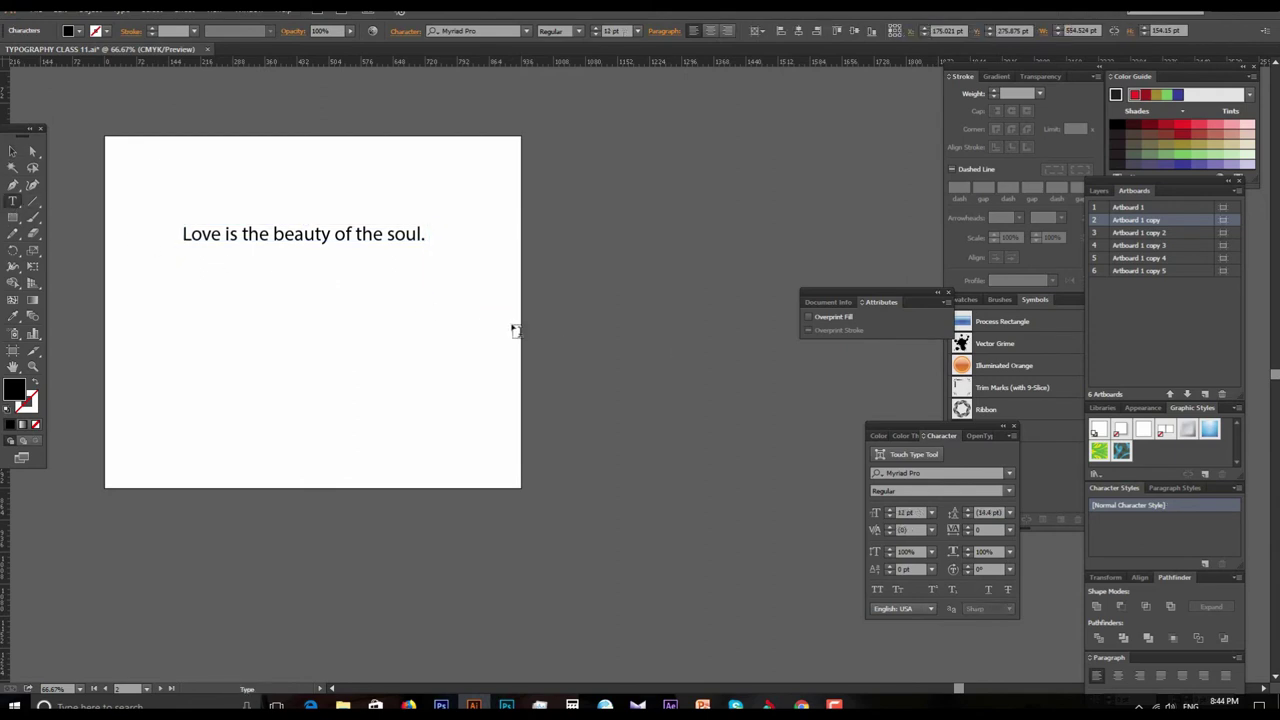
key(ctrl+v)
key(Escape)
click(13, 151)
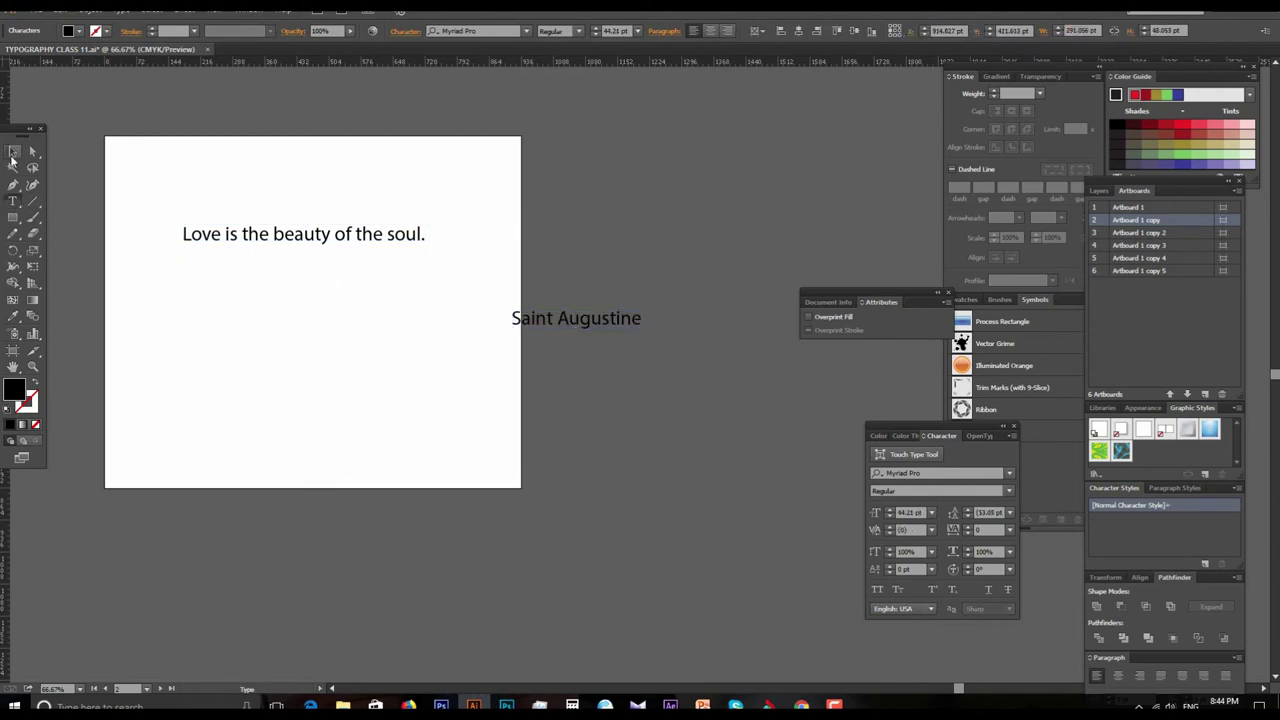
drag(566, 320, 690, 343)
Step: Change the quote's font to Nazeefa Script
key(ctrl+1)
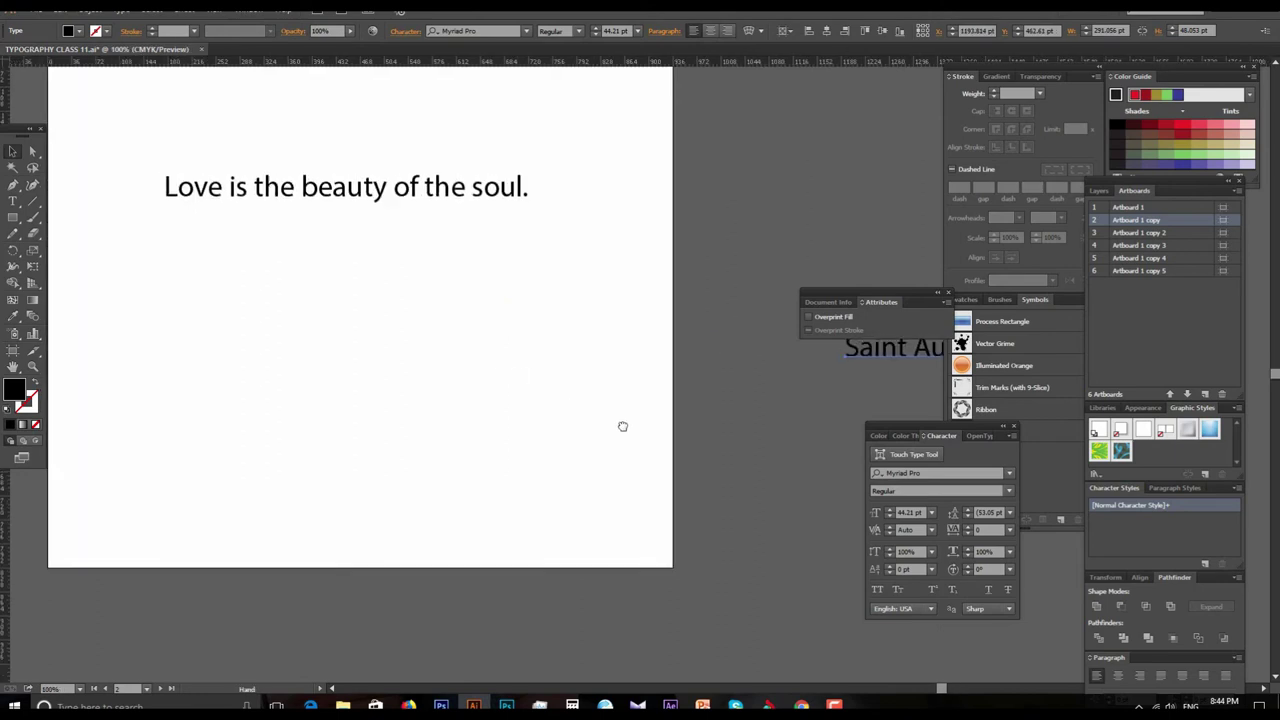
click(540, 272)
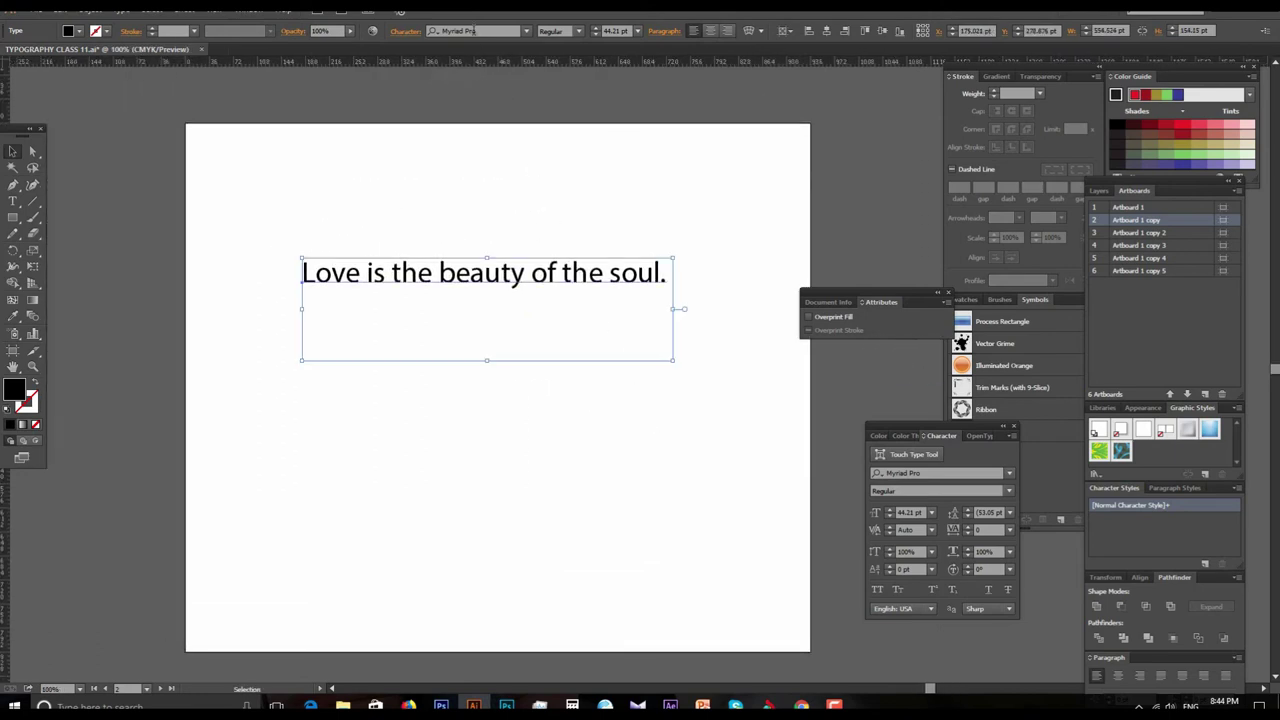
click(460, 31)
key(Down)
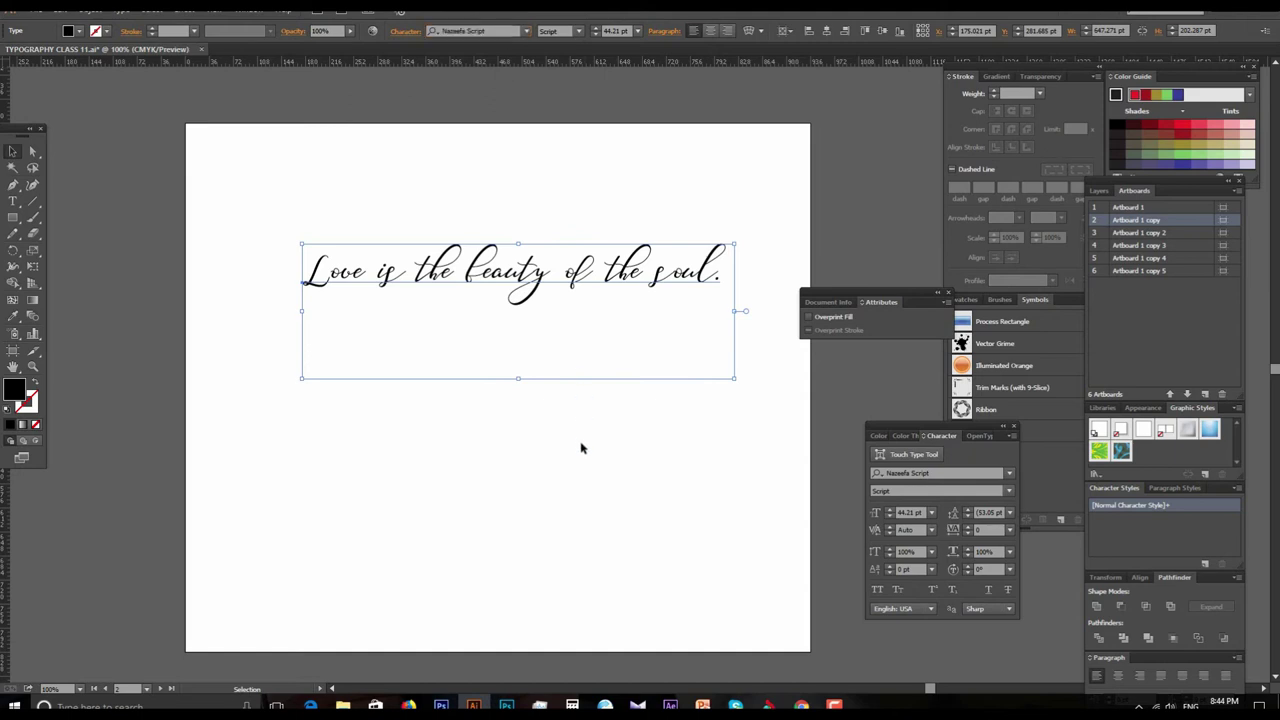
Step: Zoom out to show Saint Augustine and undo an accidental eyedropper change on the quote
key(Escape)
mouse_move(637, 429)
mouse_down()
mouse_move(451, 397)
mouse_move(434, 381)
mouse_up()
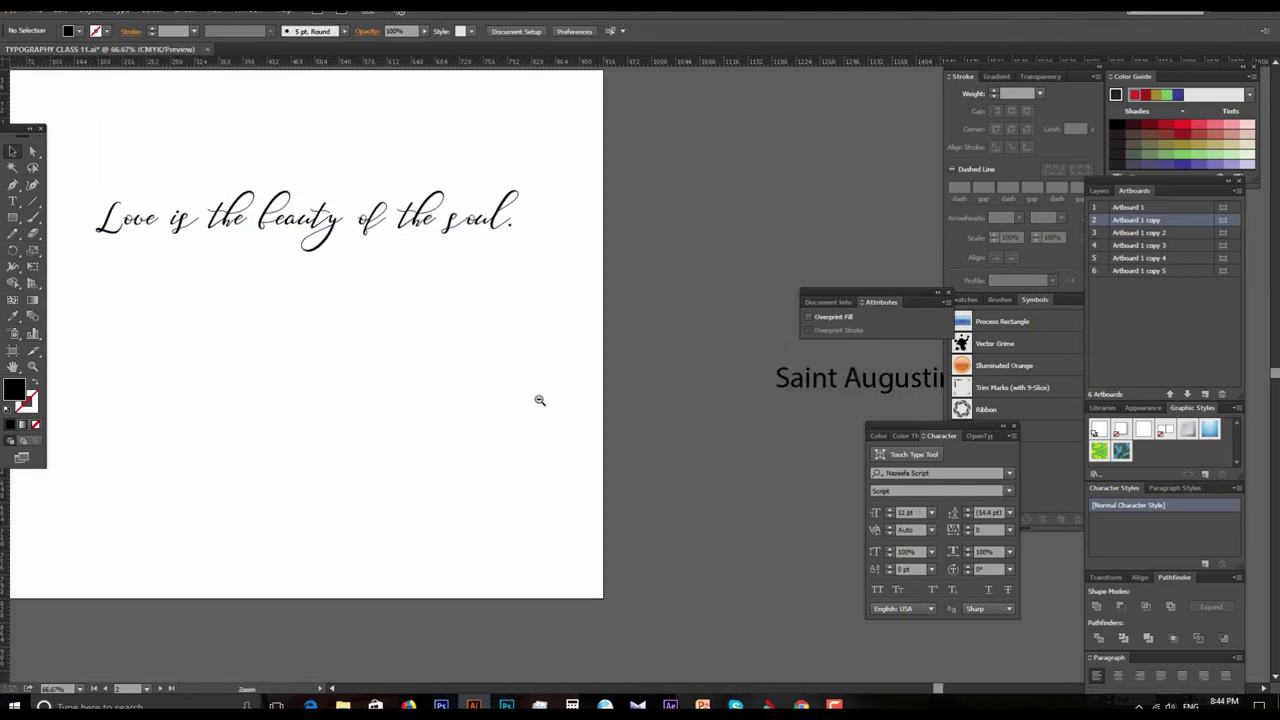
key(ctrl+minus)
click(376, 213)
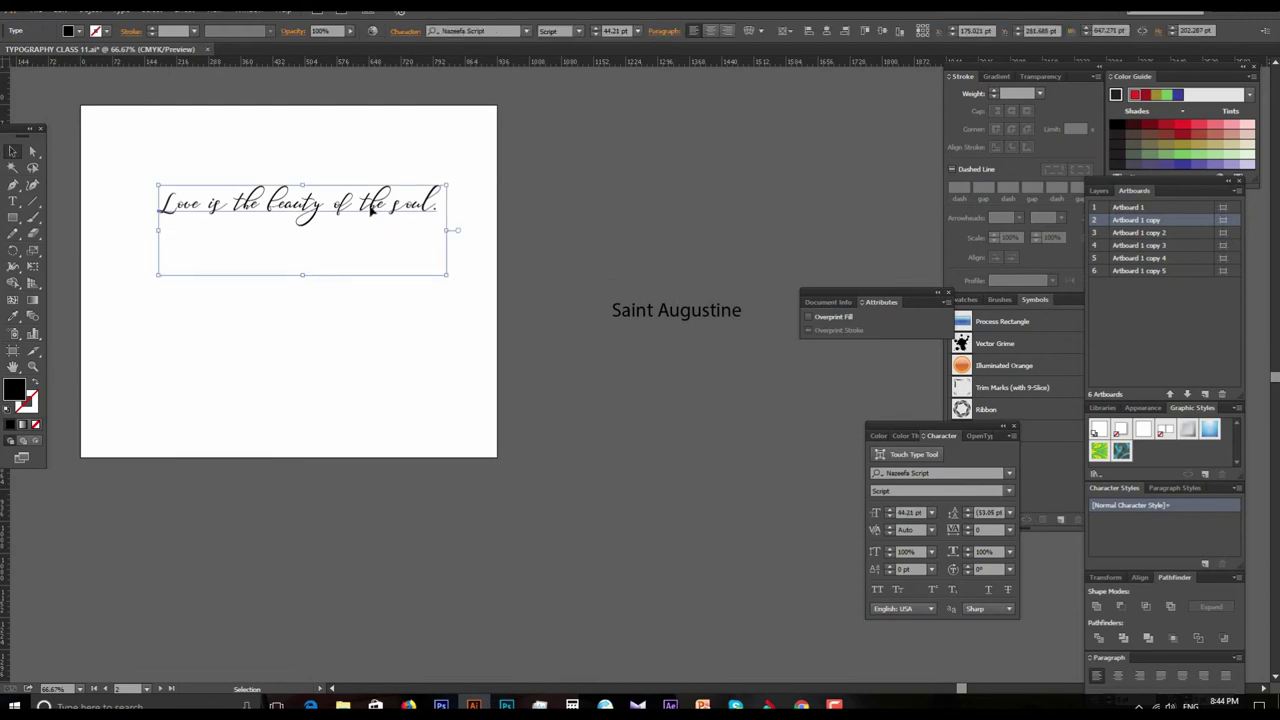
key(i)
click(670, 308)
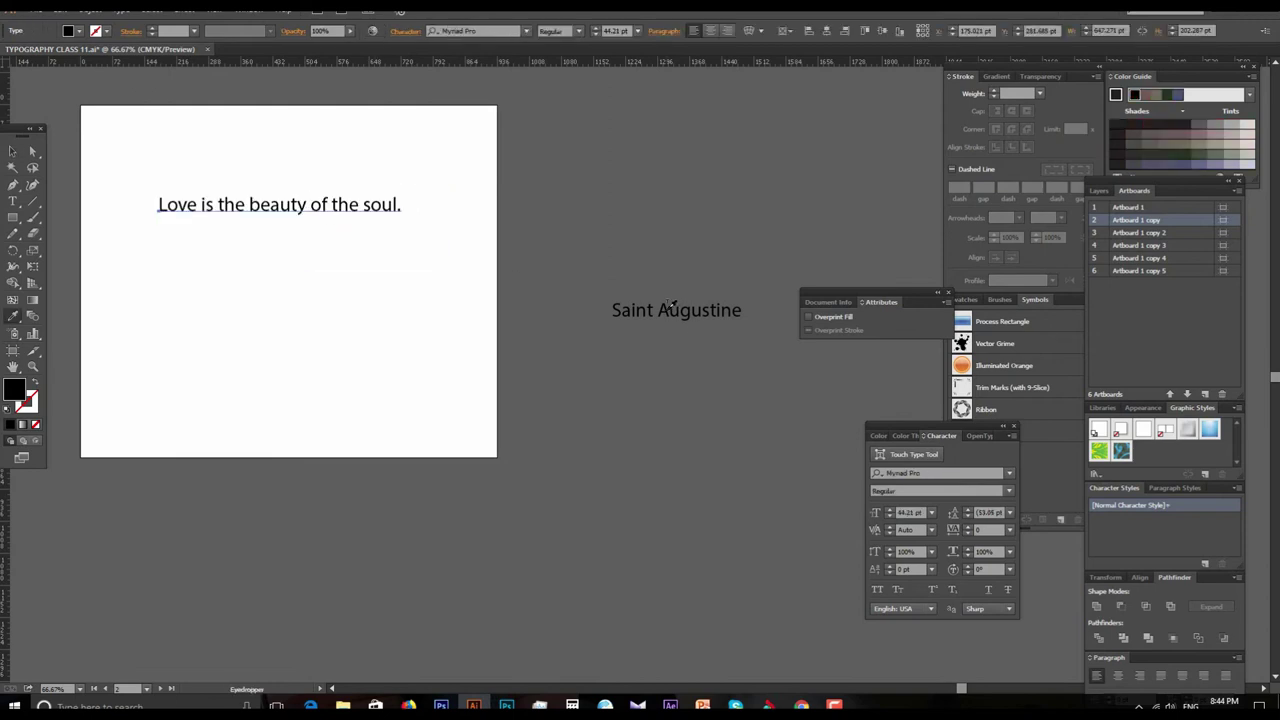
key(ctrl+z)
Step: Eyedropper the quote's Nazeefa Script styling onto Saint Augustine, then zoom into the artboard
click(14, 152)
click(635, 311)
key(i)
click(380, 188)
click(12, 151)
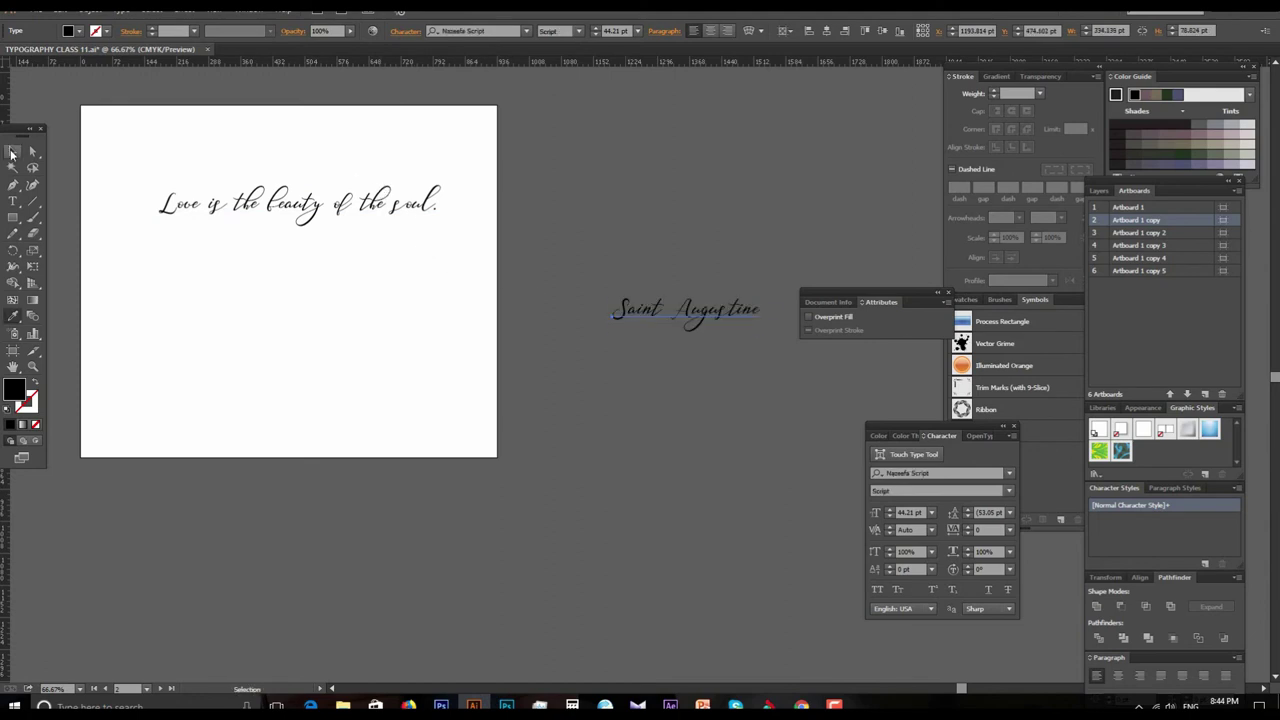
click(414, 436)
key(z)
drag(527, 383, 570, 307)
Step: Zoom in on the script quote and convert it with Create Outlines
click(570, 307)
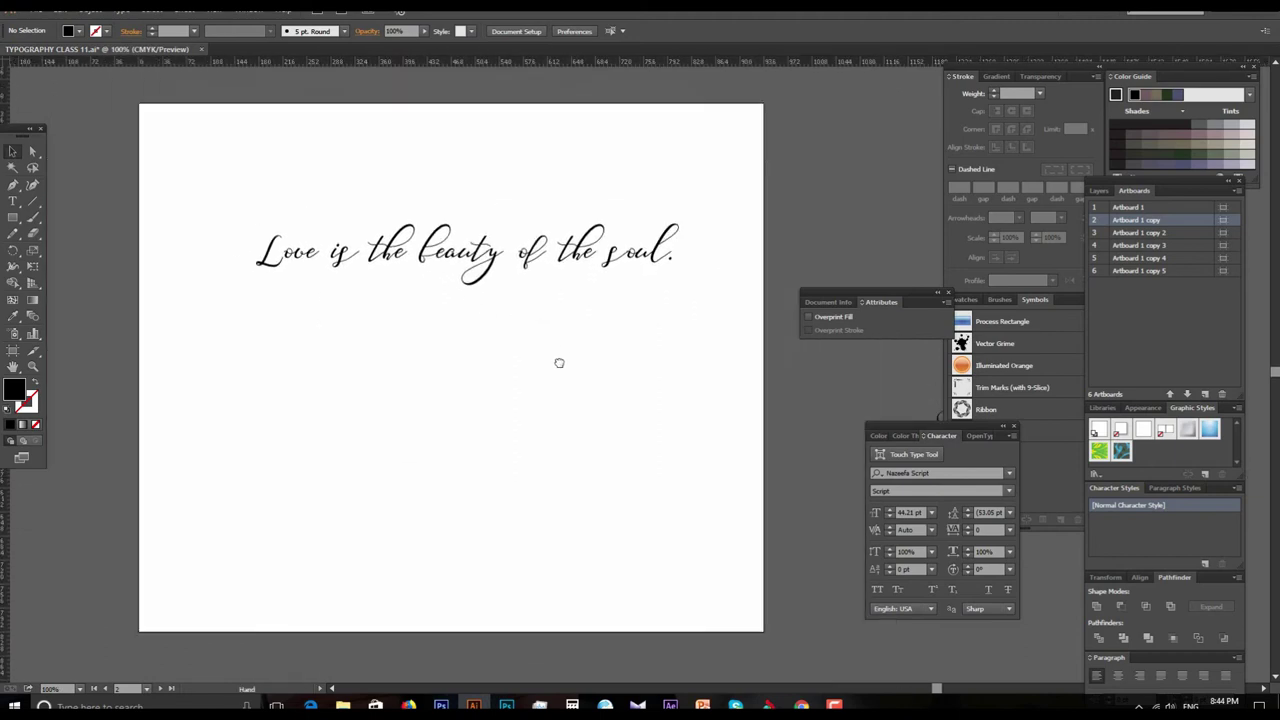
click(562, 360)
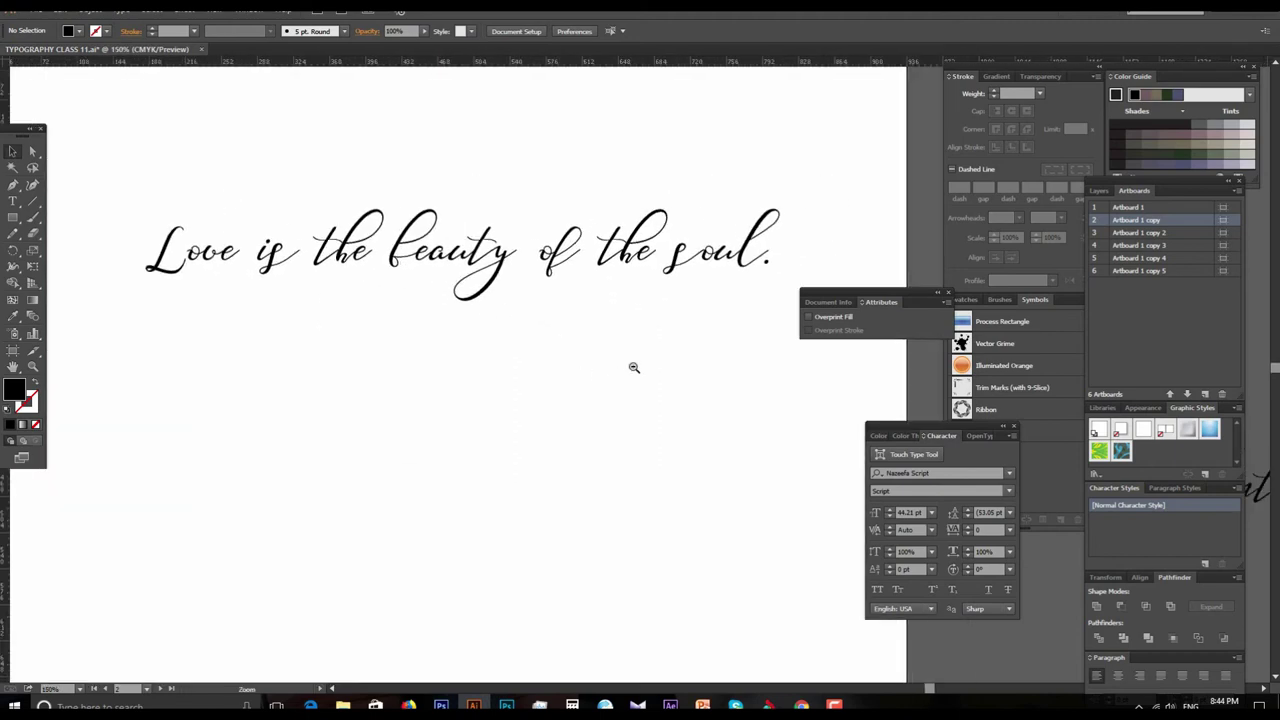
alt+click(571, 337)
click(580, 349)
key(v)
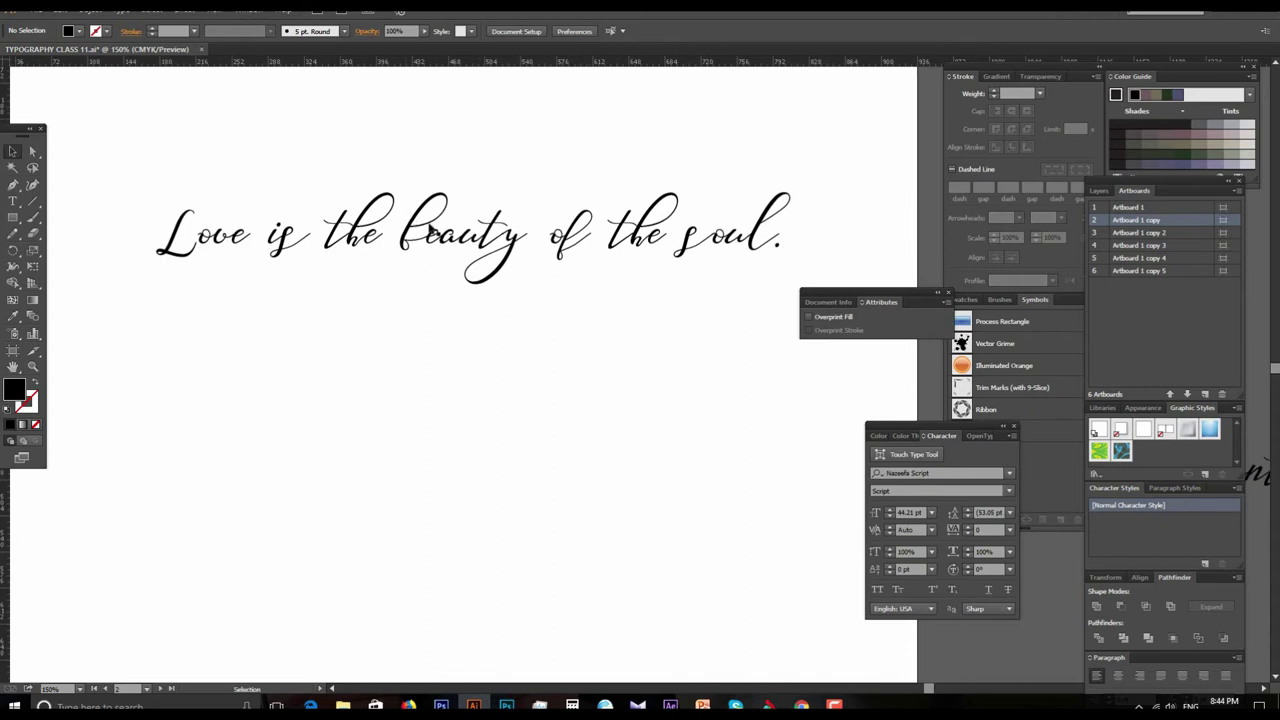
click(424, 224)
right_click(430, 227)
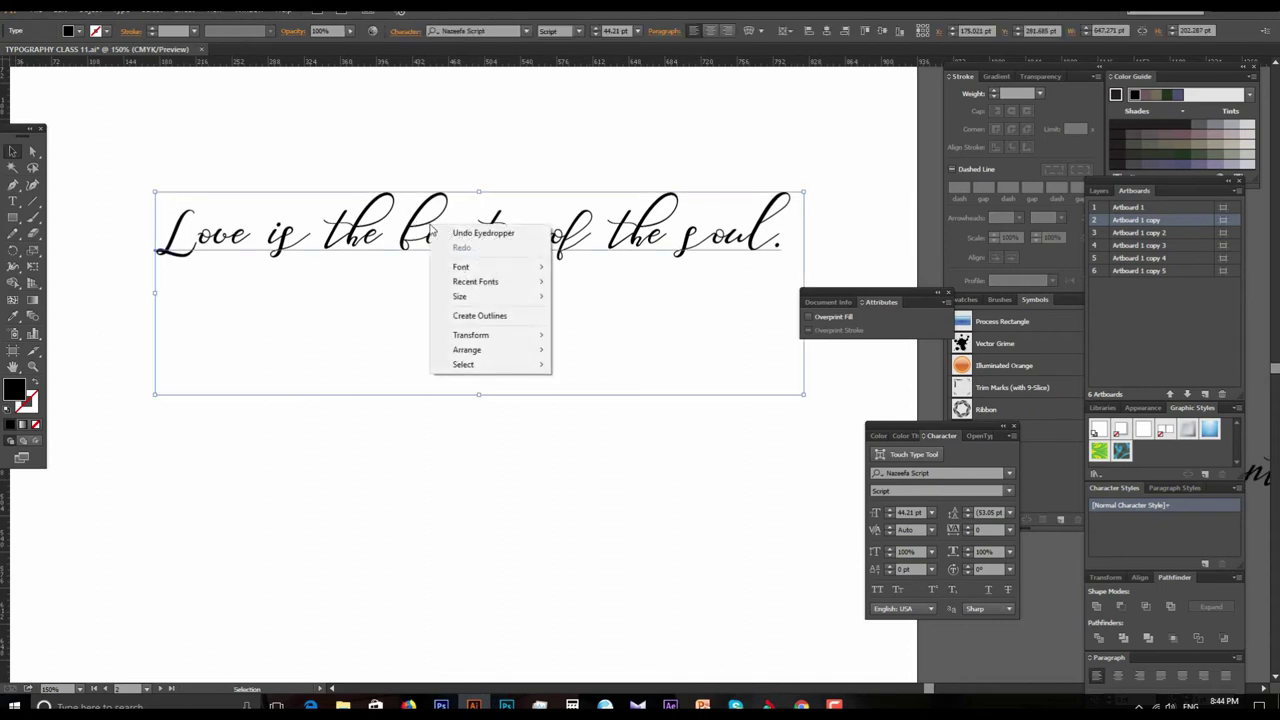
click(487, 316)
Step: Ungroup the outlined quote into separate shapes
click(494, 451)
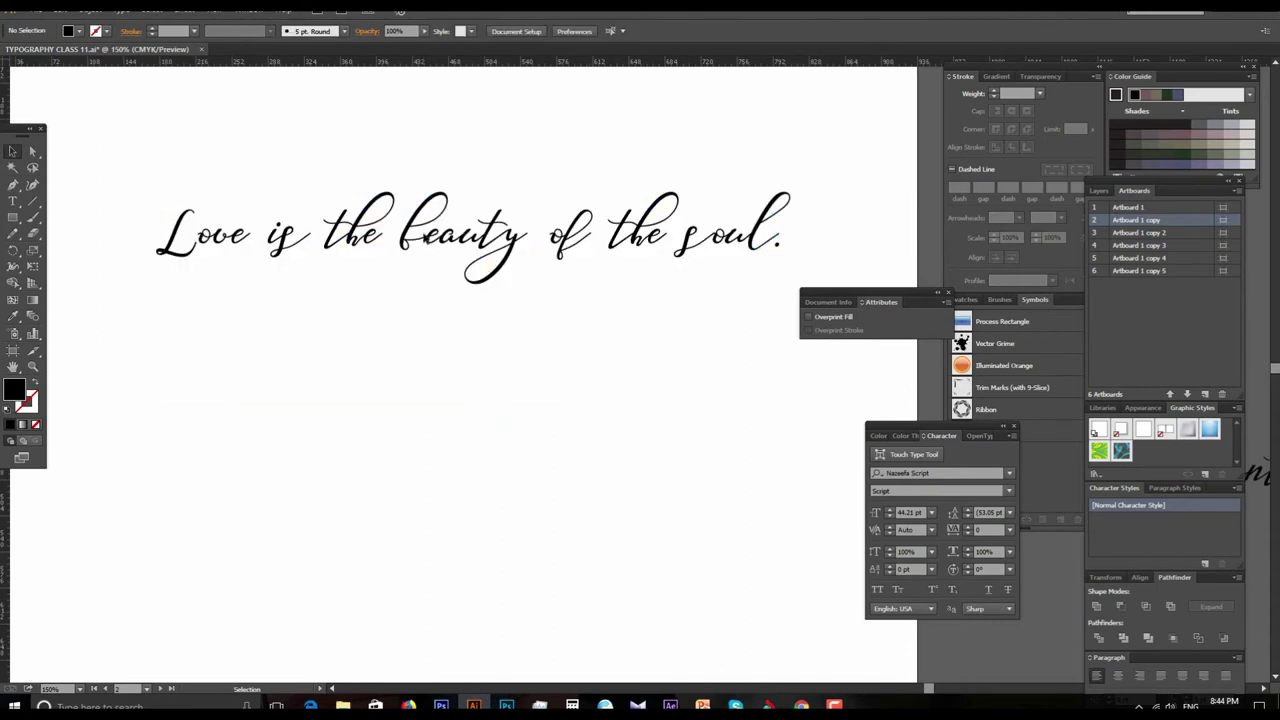
click(418, 246)
right_click(452, 228)
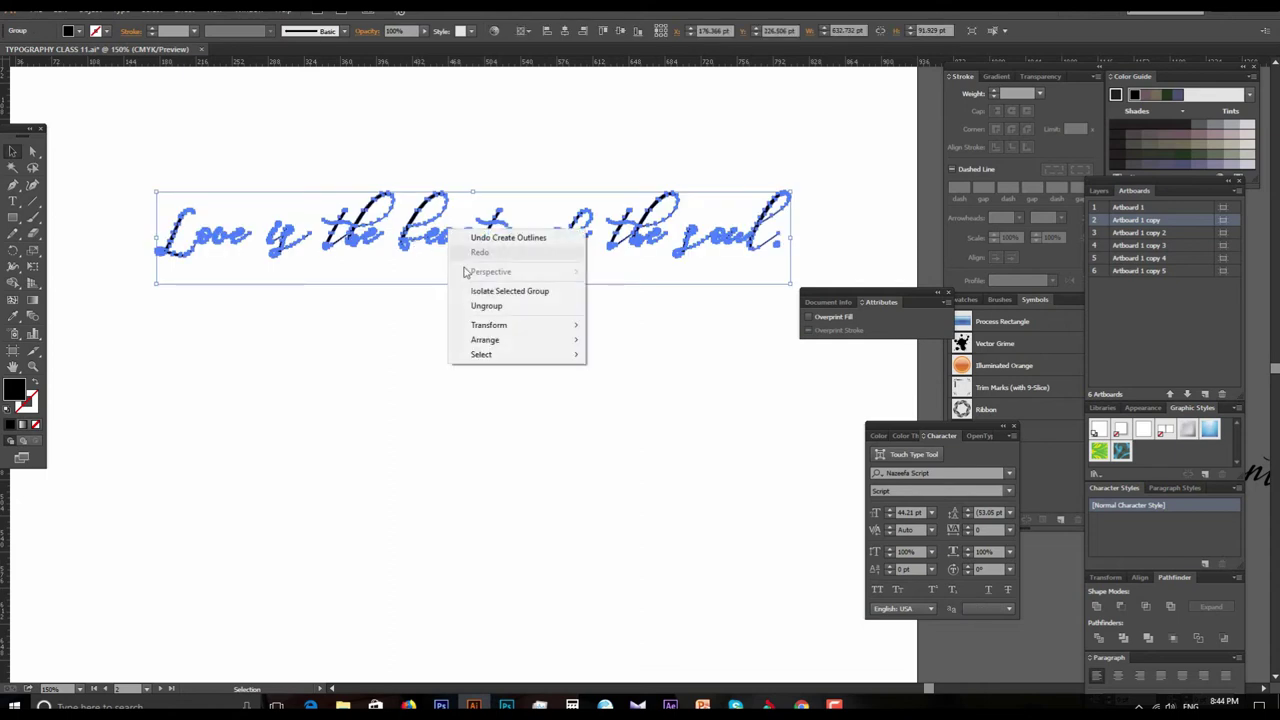
click(500, 308)
click(486, 434)
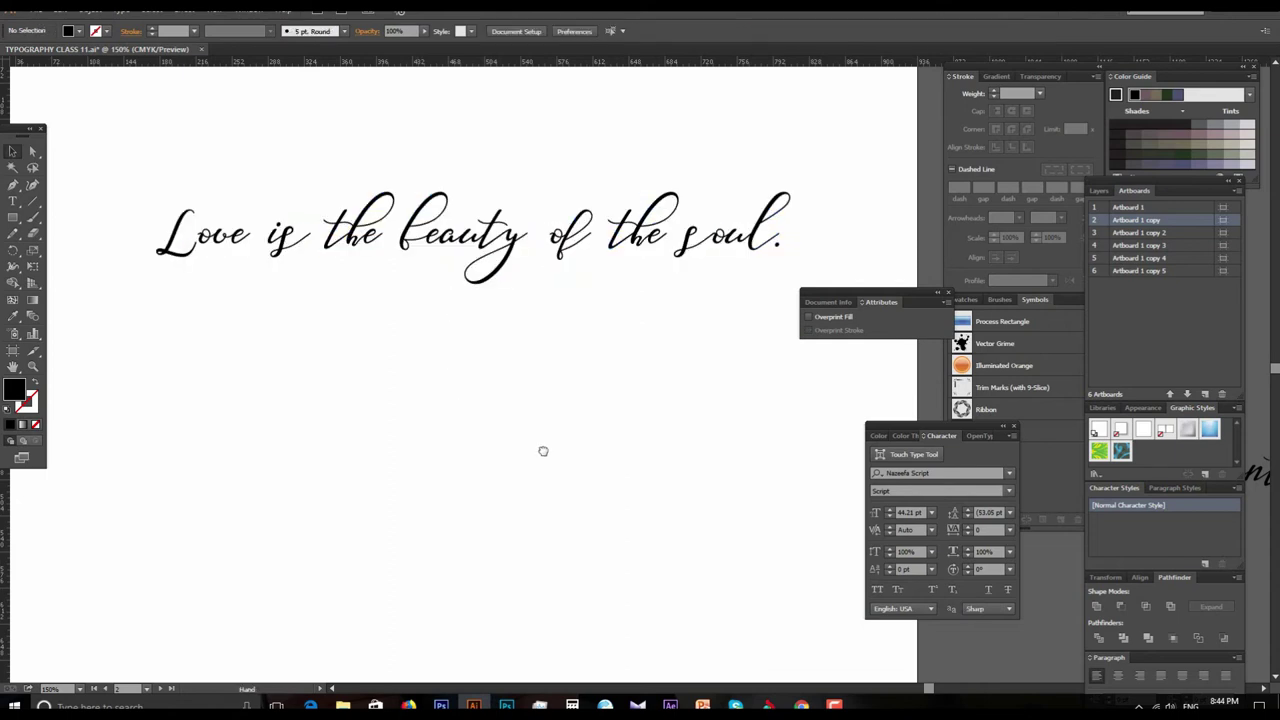
Step: Marquee-select the outline shapes of the word Love
drag(543, 449, 597, 434)
scroll(604, 430, down, 1)
scroll(546, 371, up, 1)
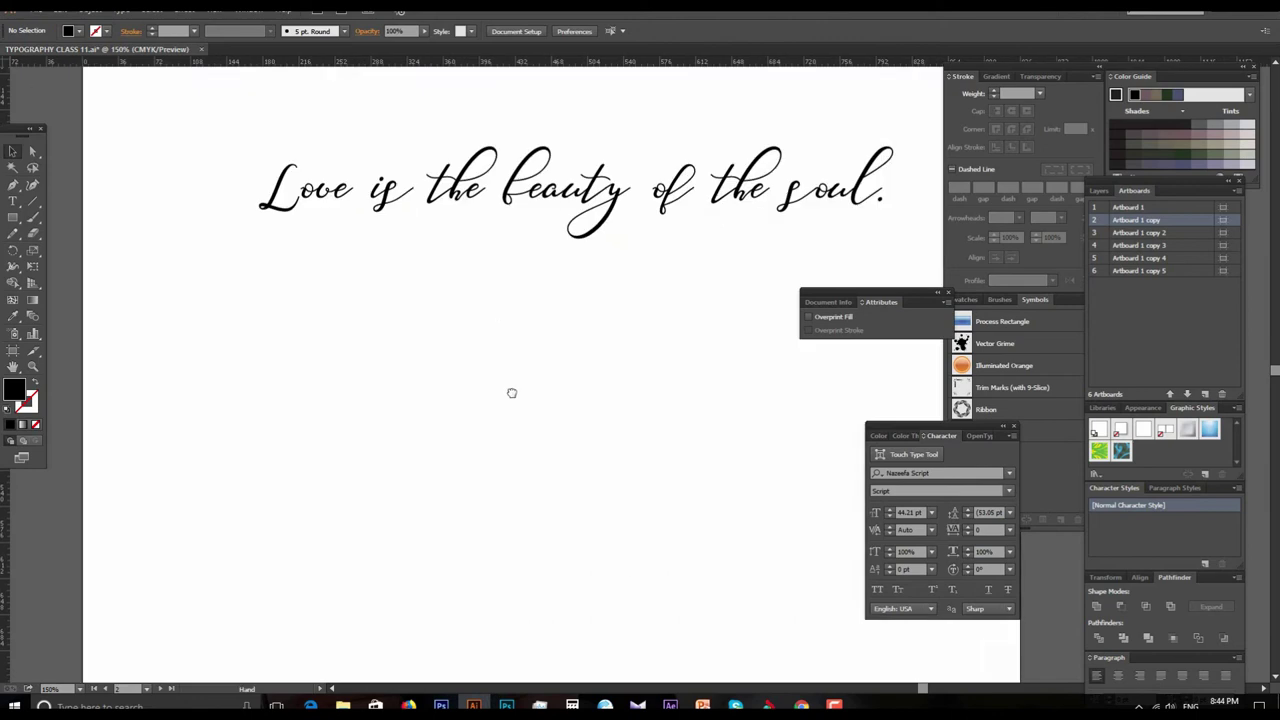
scroll(597, 374, down, 1)
drag(331, 253, 444, 333)
text(Saint Augustine)
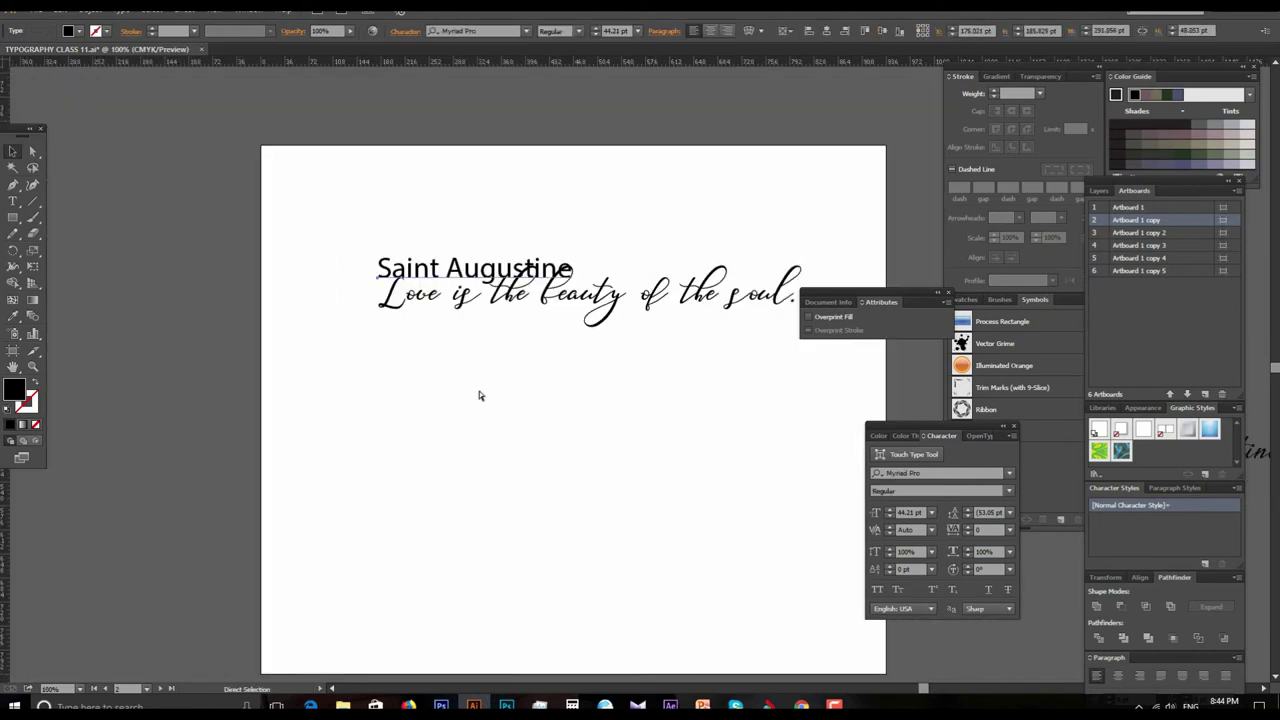
key(v)
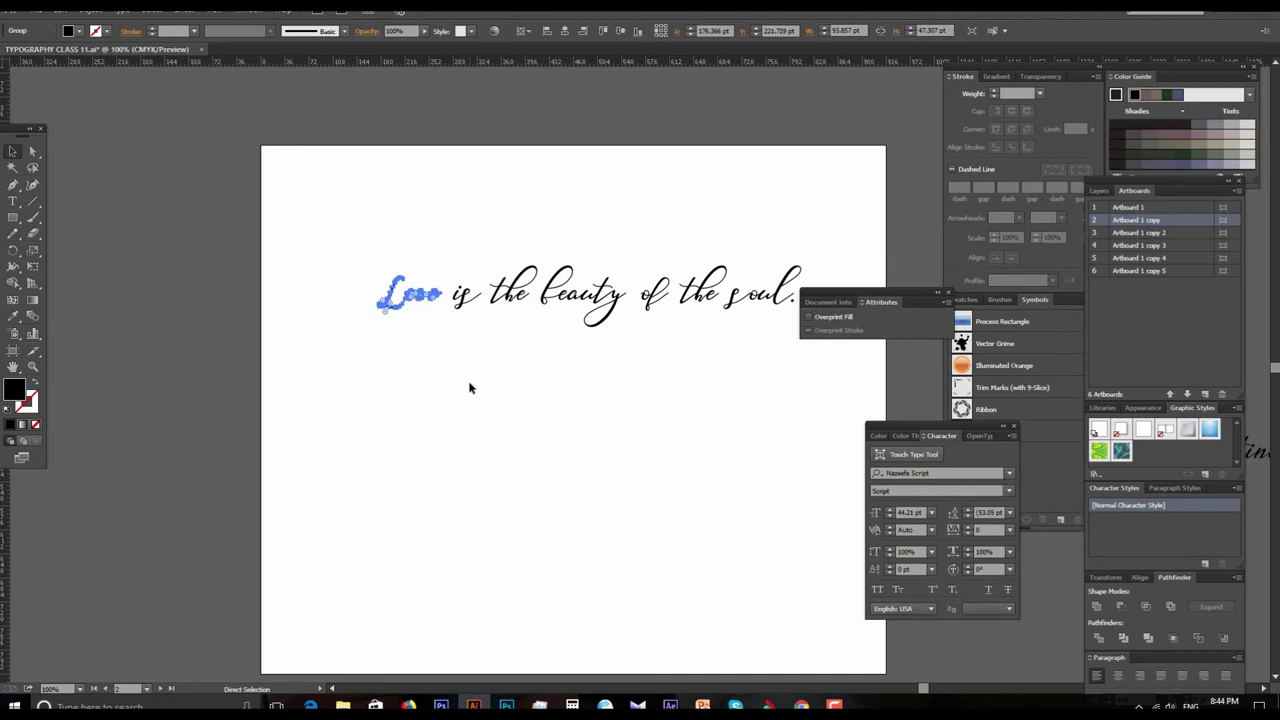
Step: Group the letters of each word separately: is, the, beauty, of, the
click(465, 321)
key(a)
drag(452, 277, 482, 335)
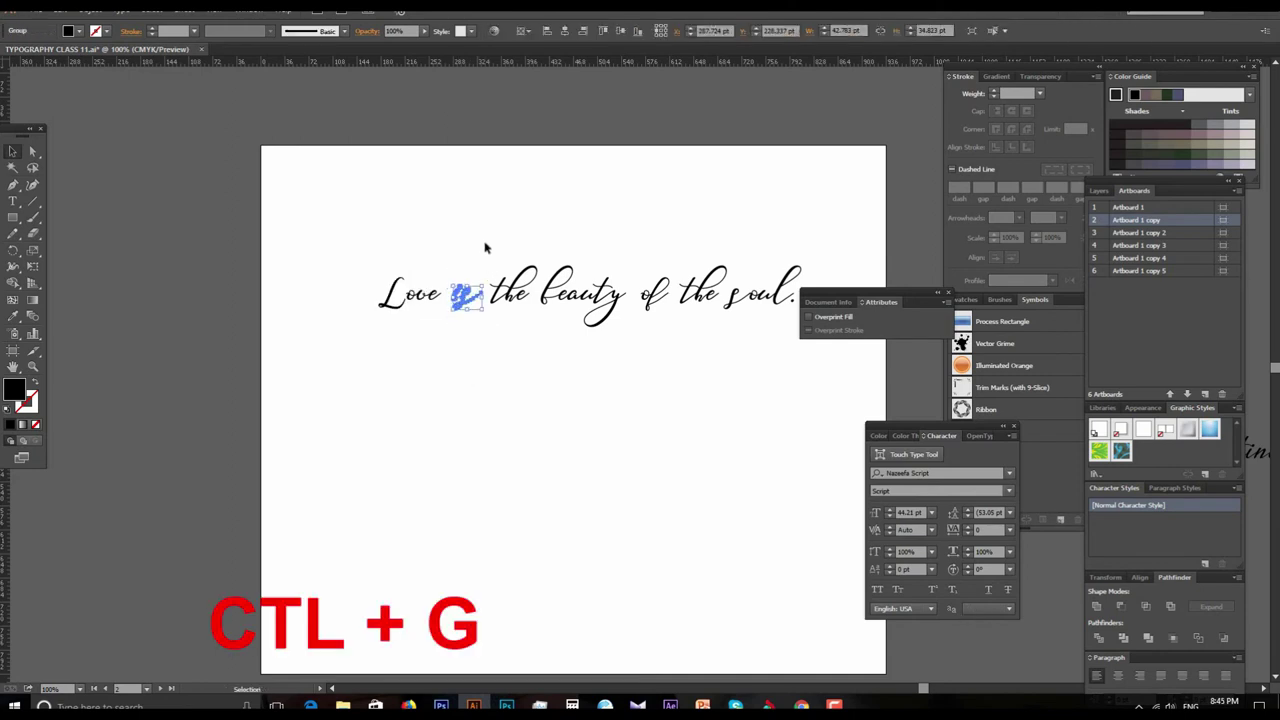
drag(486, 249, 531, 320)
key(v)
drag(548, 246, 616, 344)
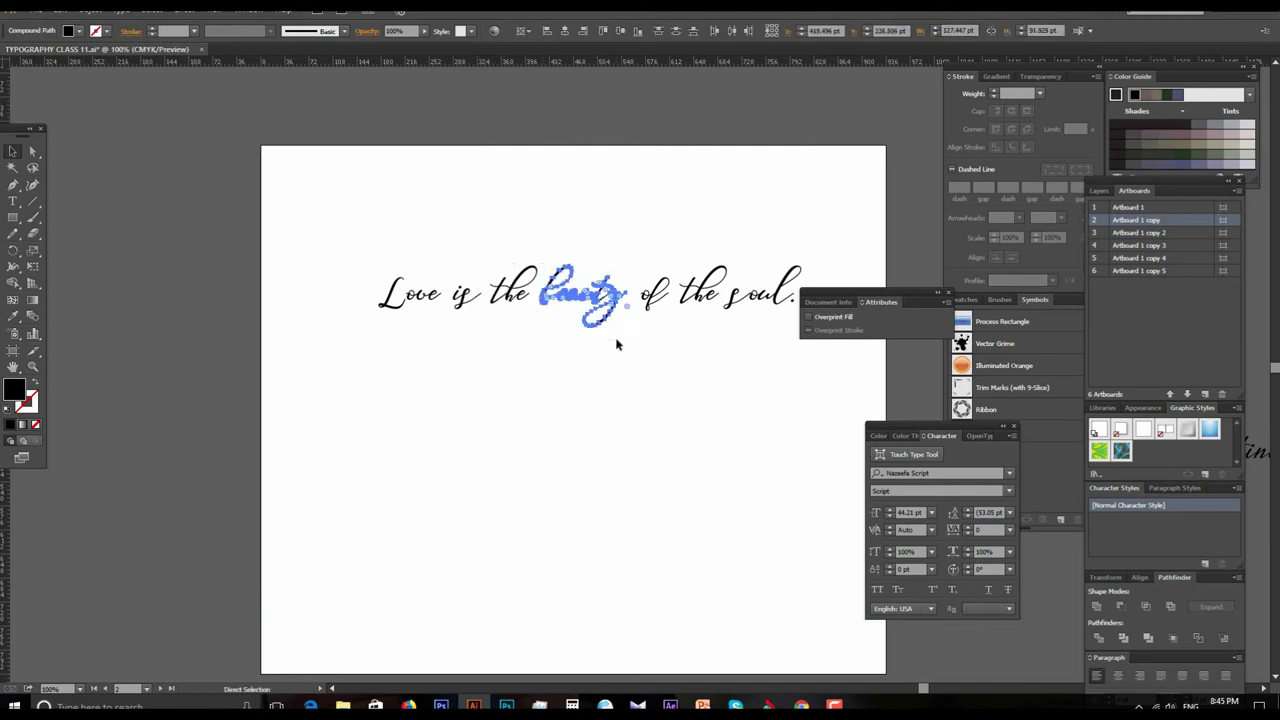
drag(640, 254, 672, 323)
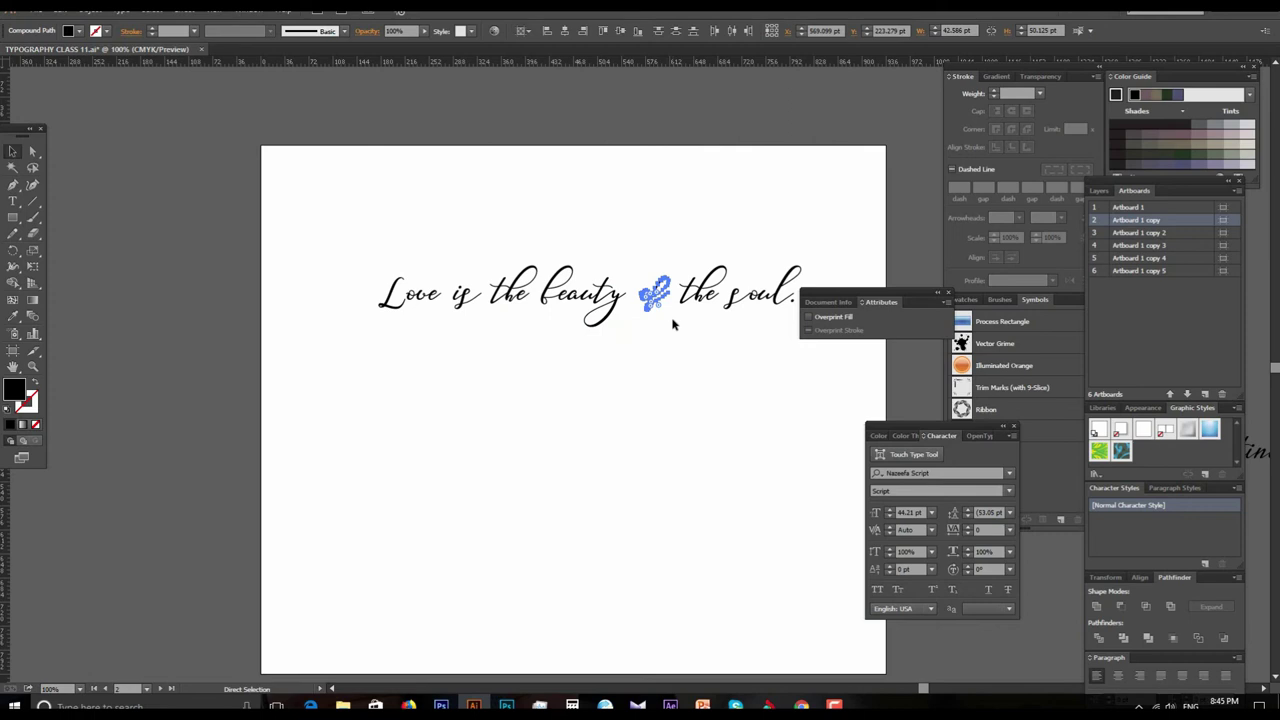
drag(684, 249, 714, 322)
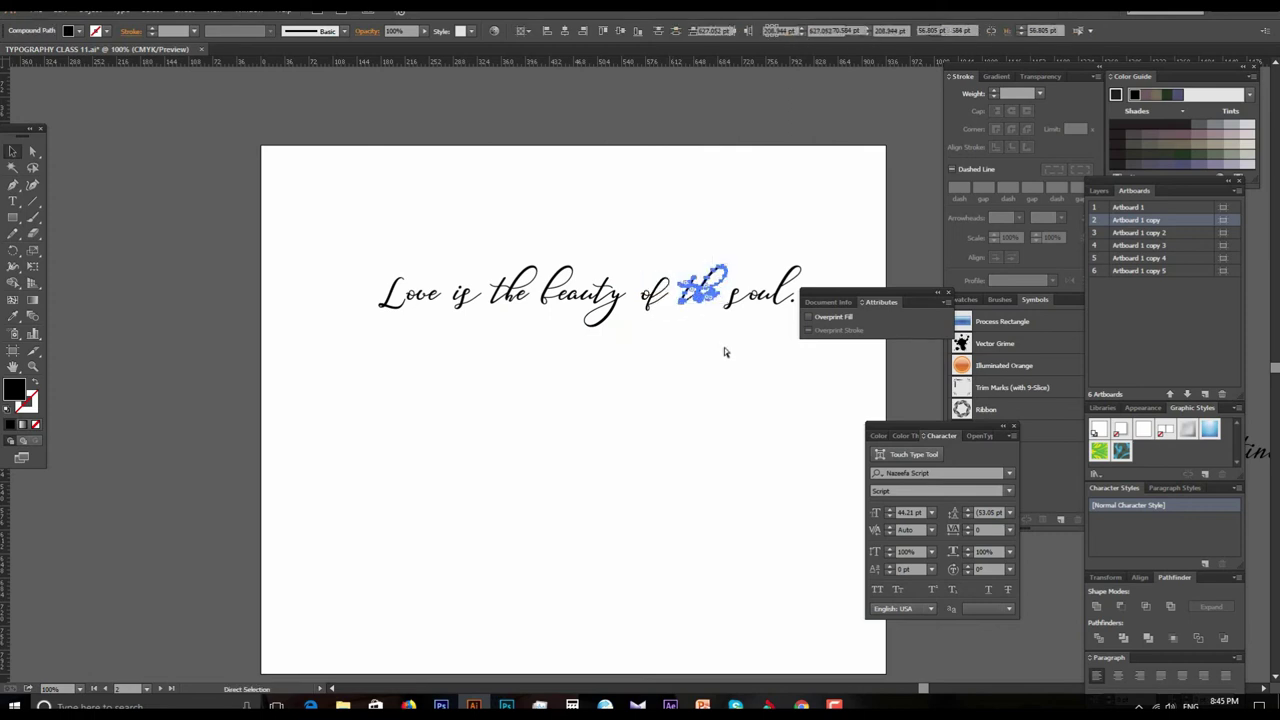
Step: Delete the period after soul and group soul's letters
drag(730, 338, 561, 368)
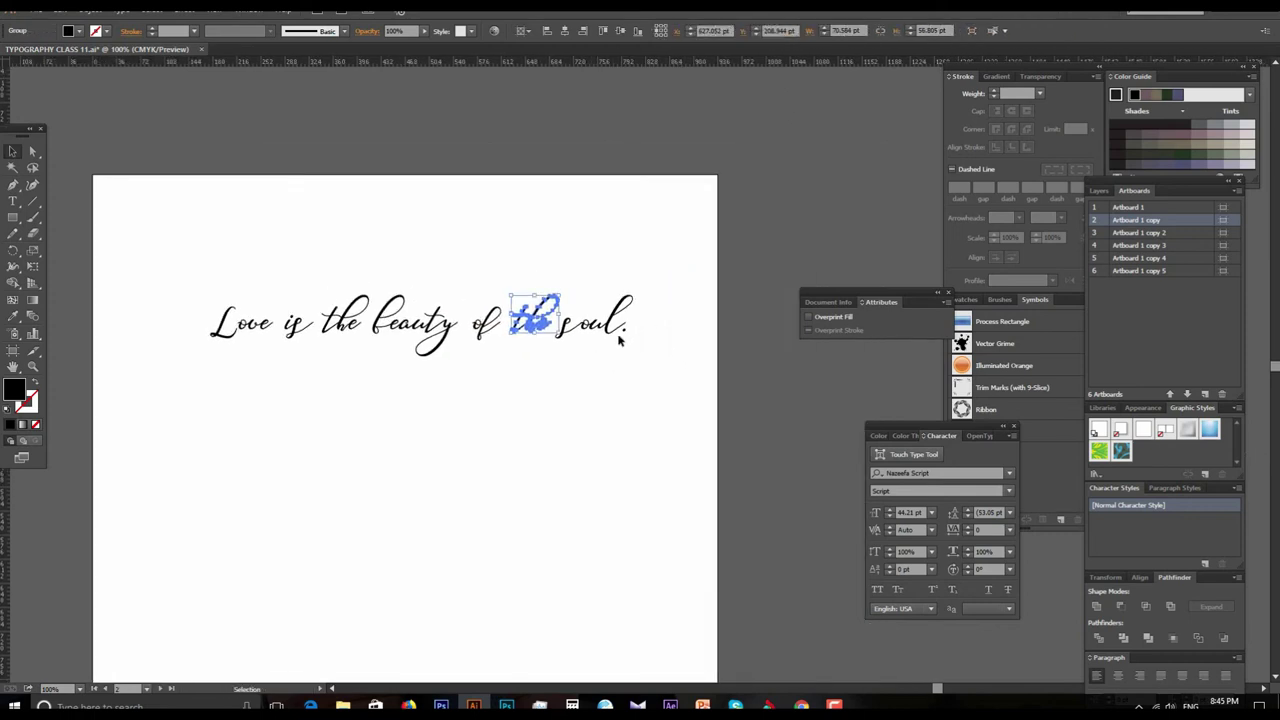
click(624, 331)
key(a)
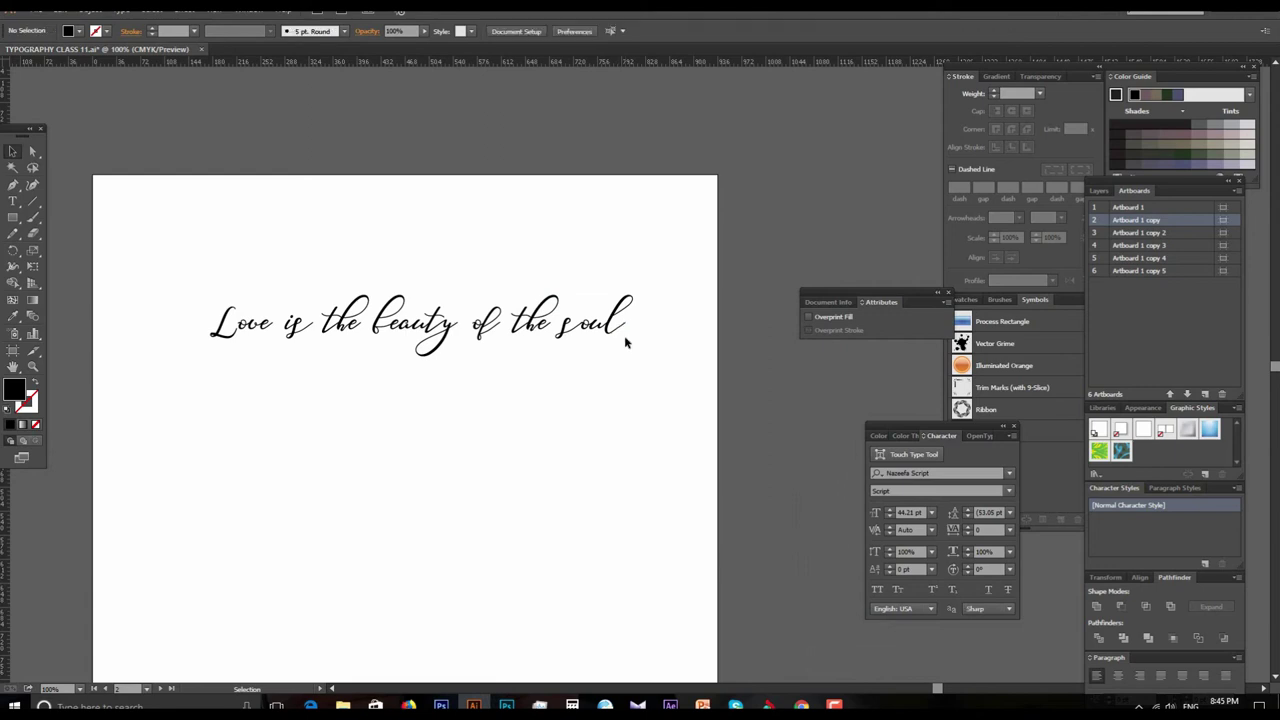
drag(646, 364, 566, 286)
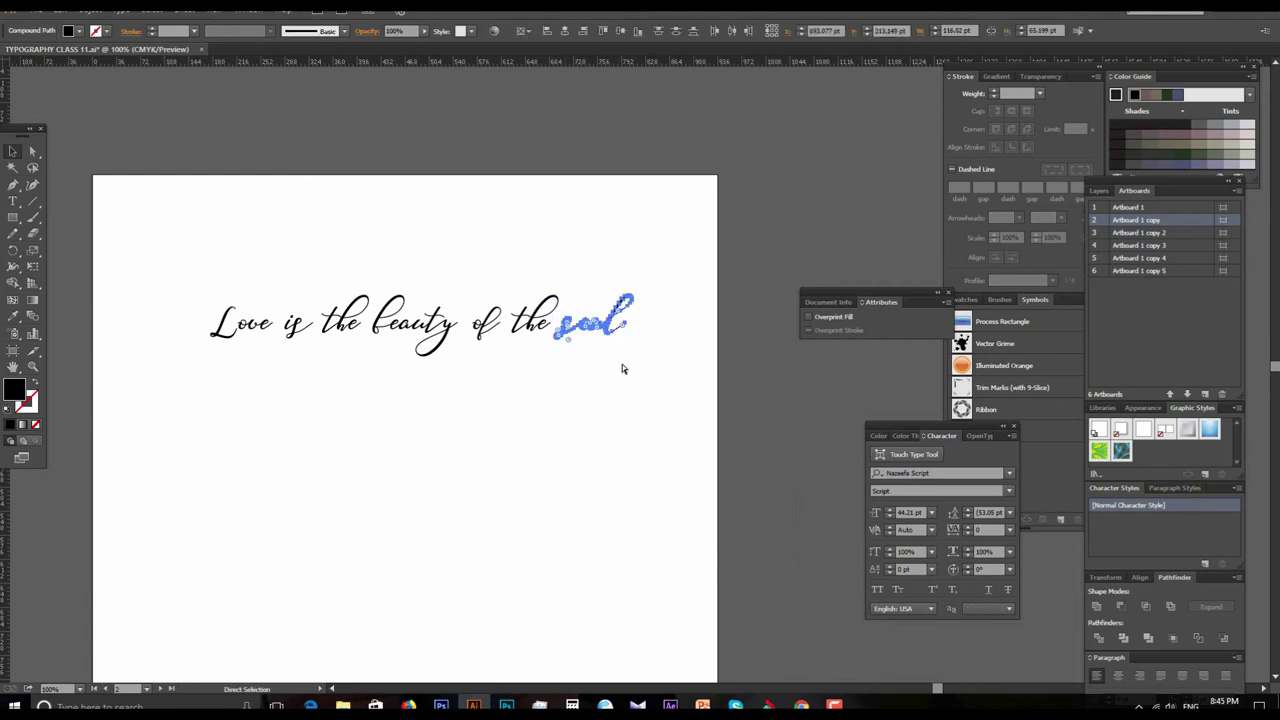
key(v)
Step: Enlarge the word Love and move it below the quote line
scroll(270, 235, down, 3)
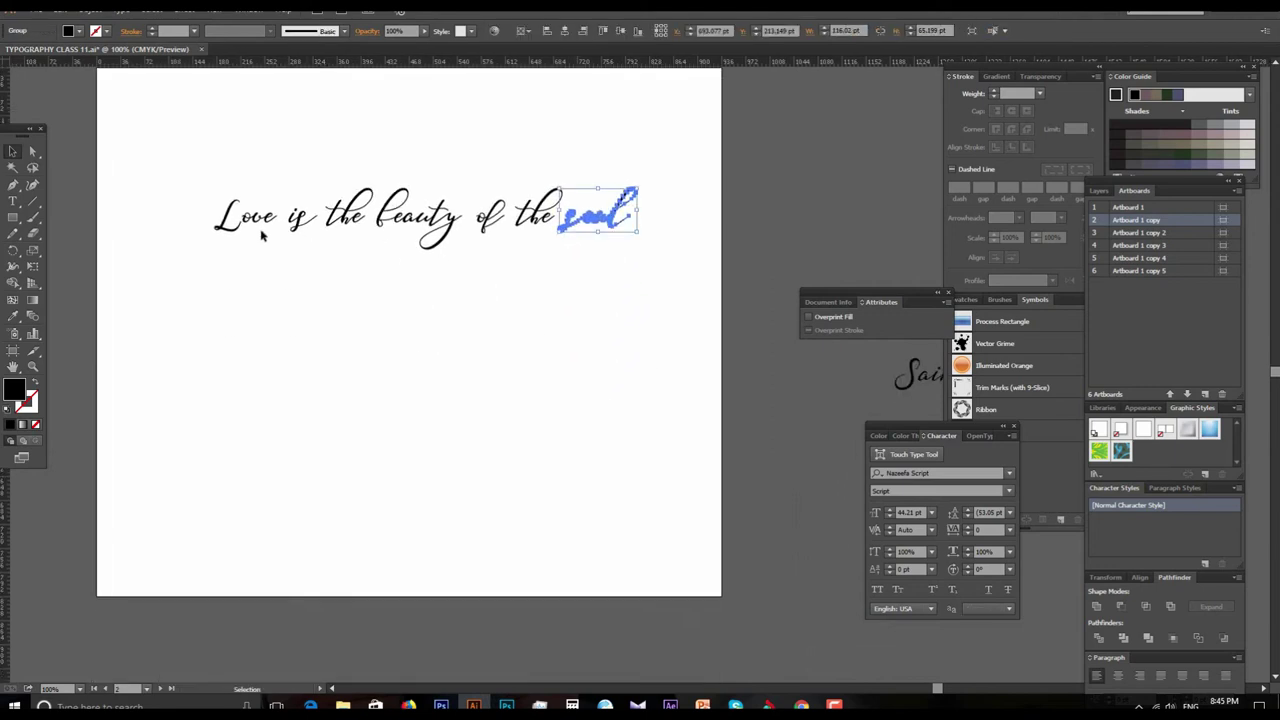
click(248, 232)
mouse_move(278, 232)
mouse_down()
mouse_move(328, 258)
mouse_move(497, 298)
mouse_up()
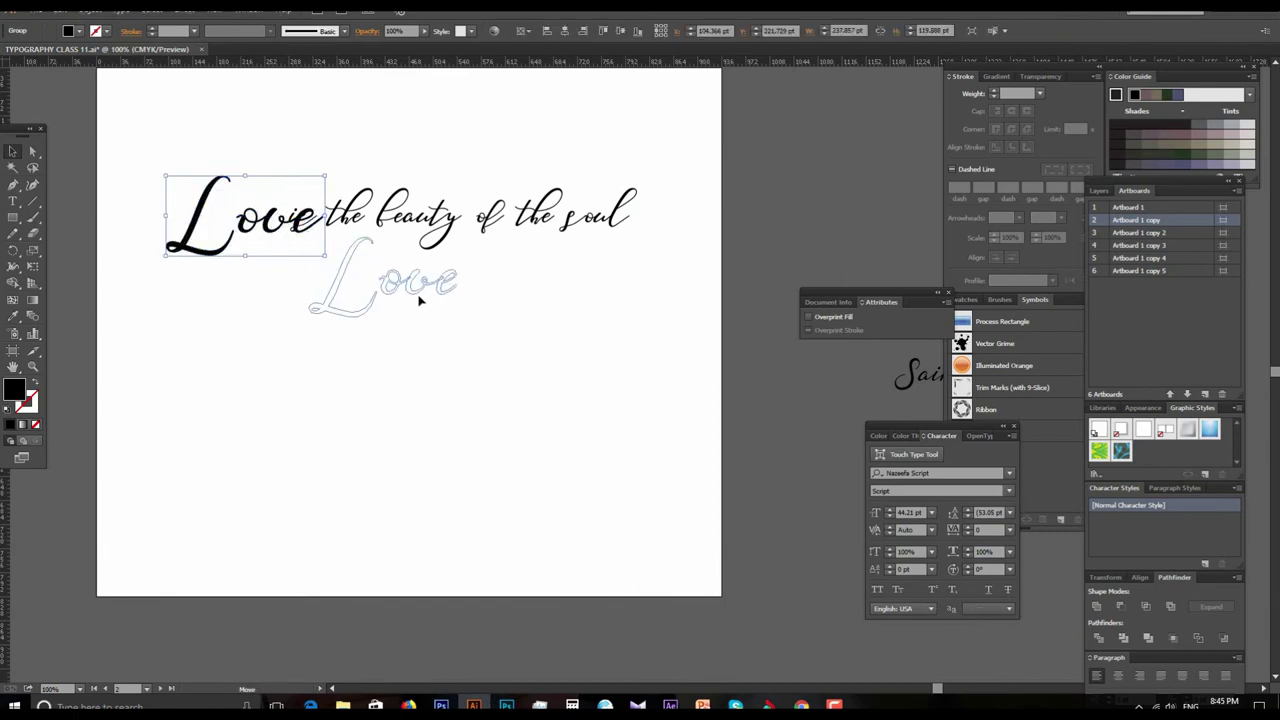
click(463, 390)
key(ctrl+equal)
drag(512, 222, 456, 274)
key(ctrl+minus)
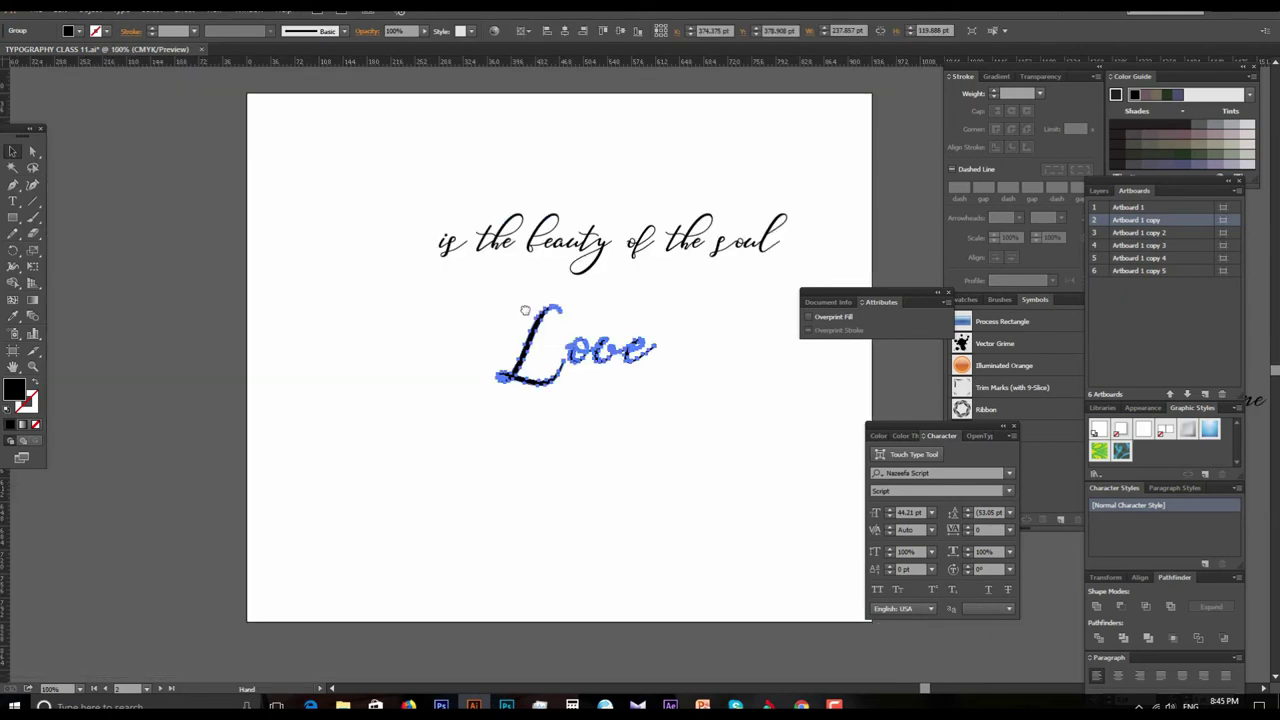
key(ctrl+equal)
drag(463, 325, 373, 297)
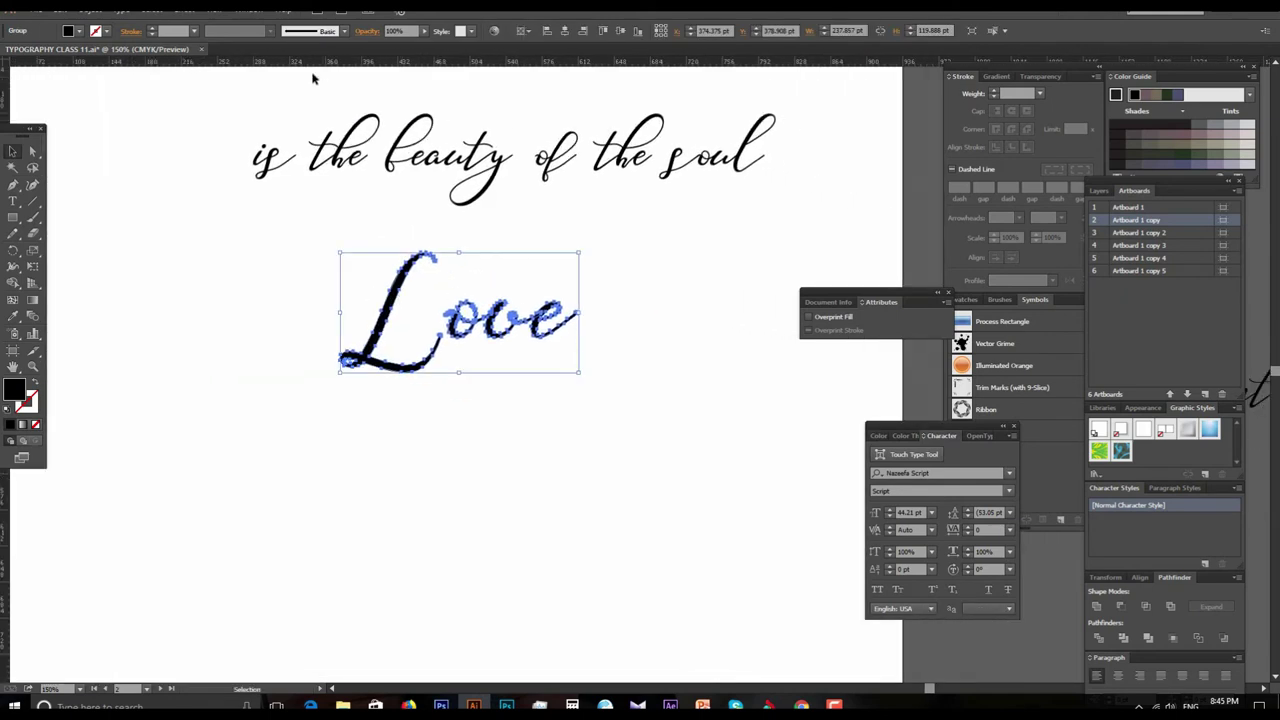
Step: Give Love a black stroke of 3 pt
click(107, 31)
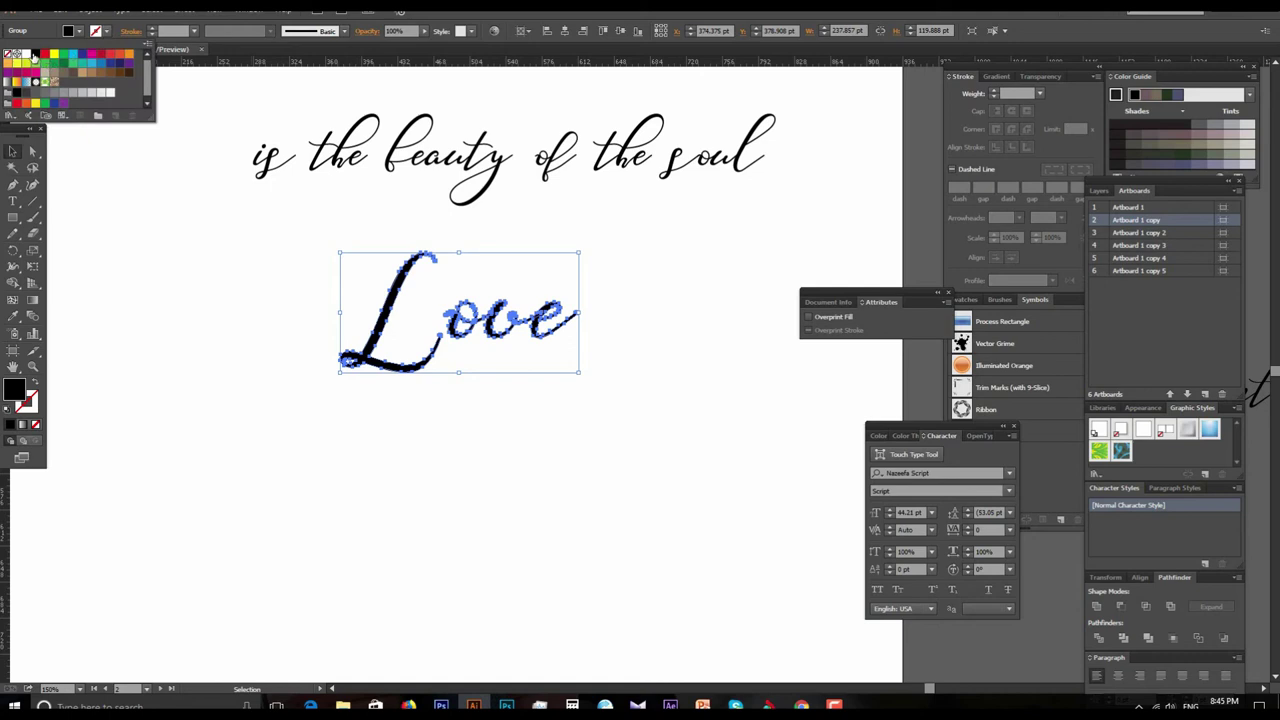
click(34, 55)
click(152, 27)
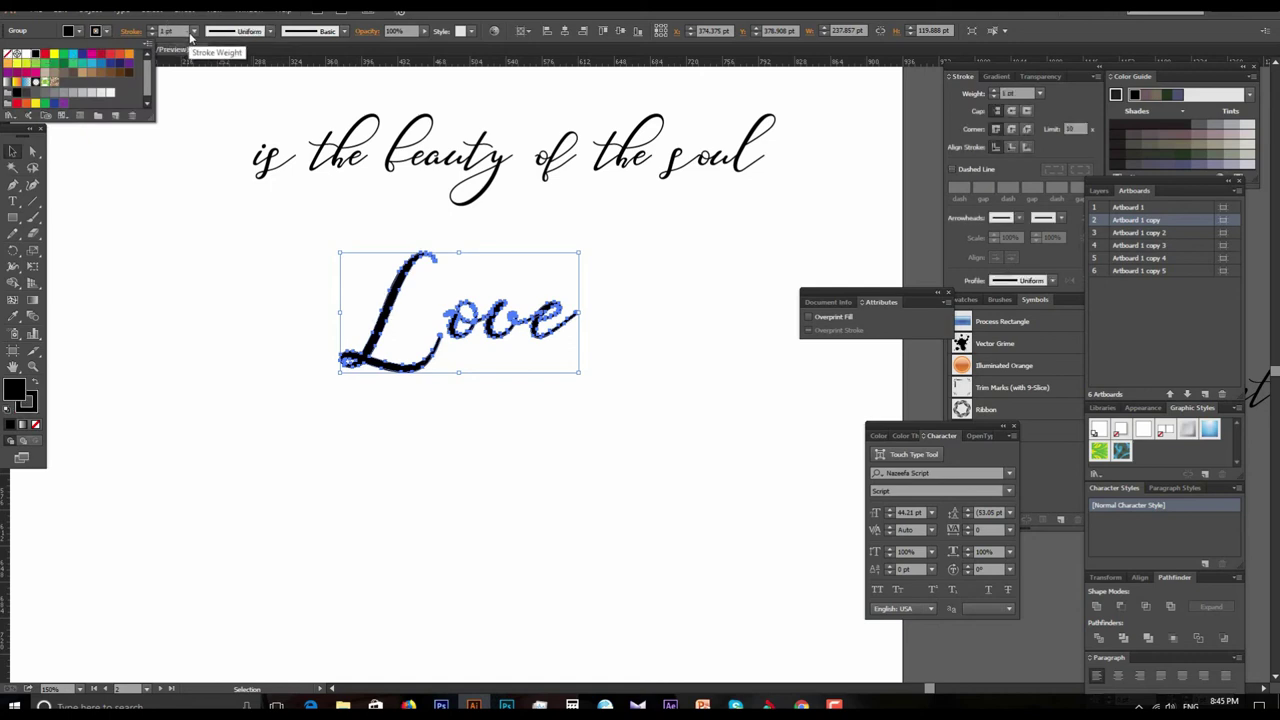
click(194, 31)
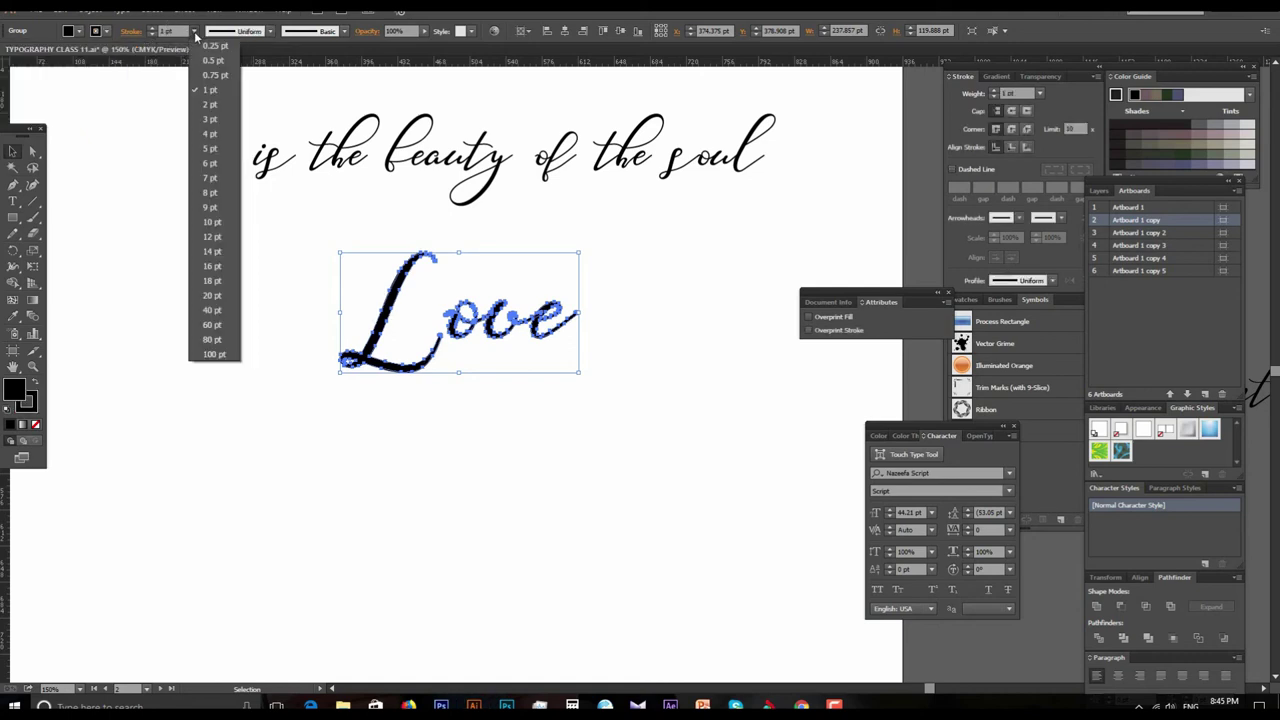
click(209, 119)
click(540, 525)
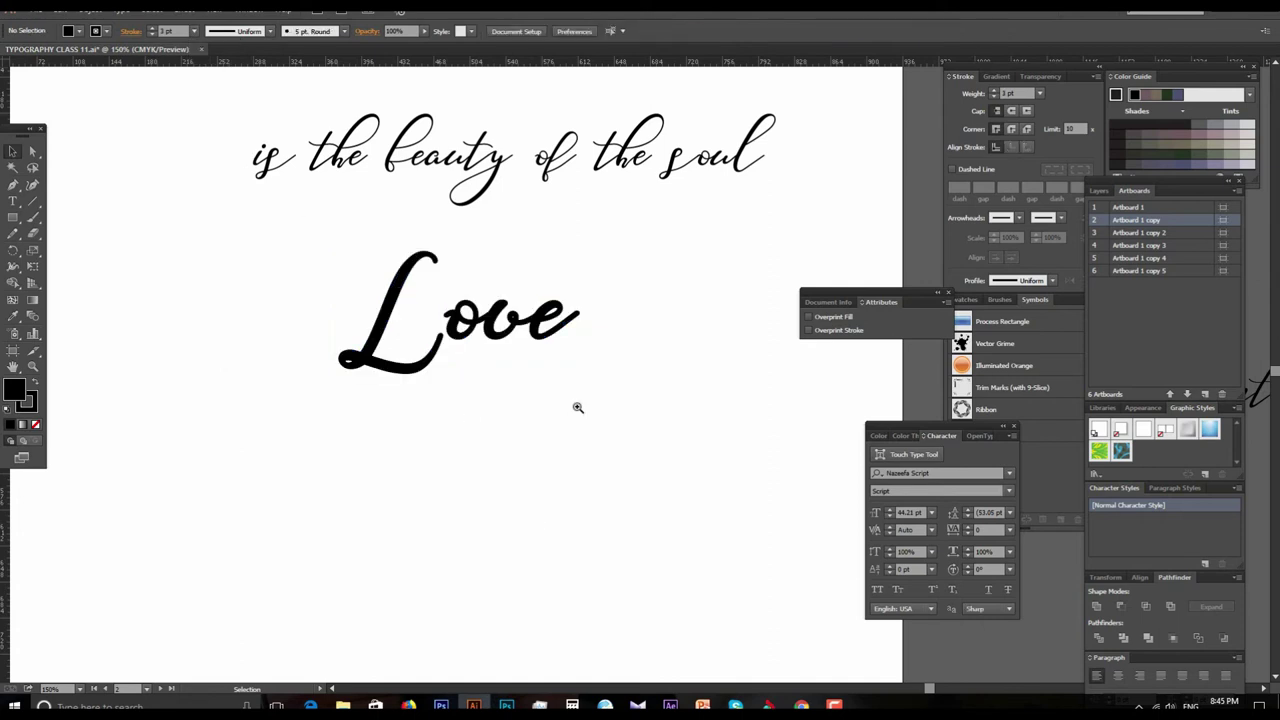
click(598, 380)
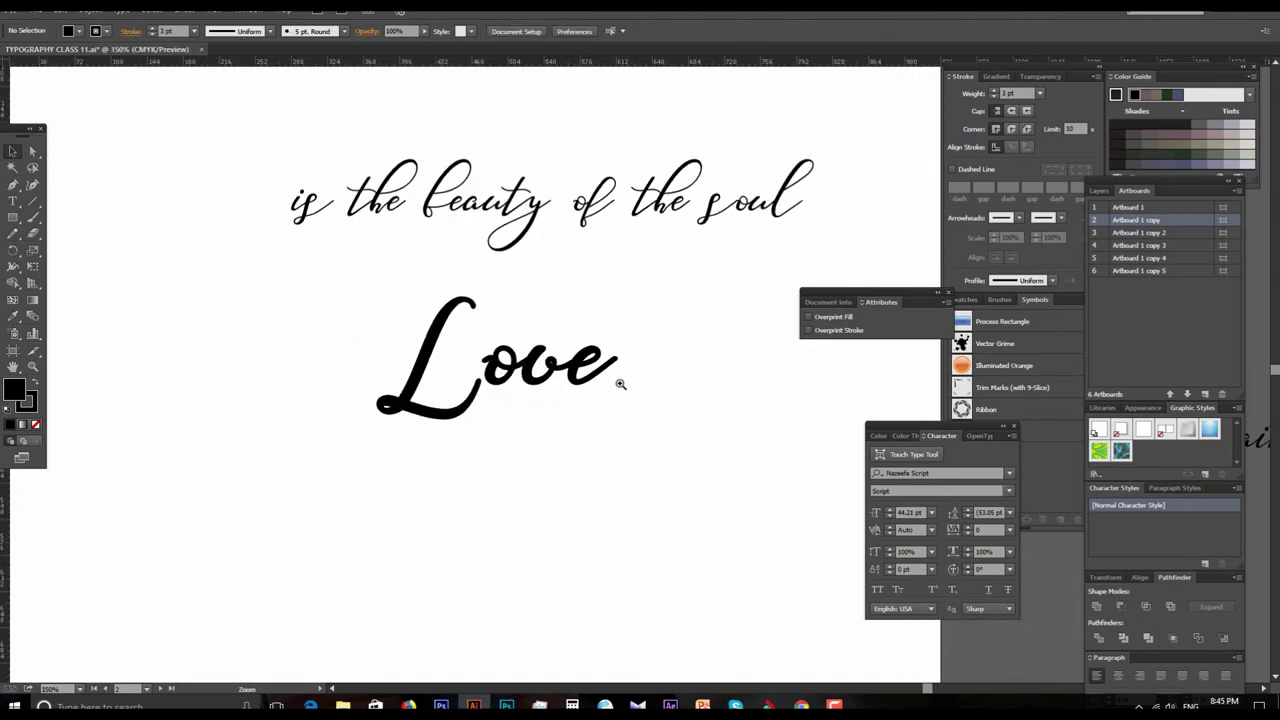
alt+click(618, 383)
drag(620, 380, 523, 377)
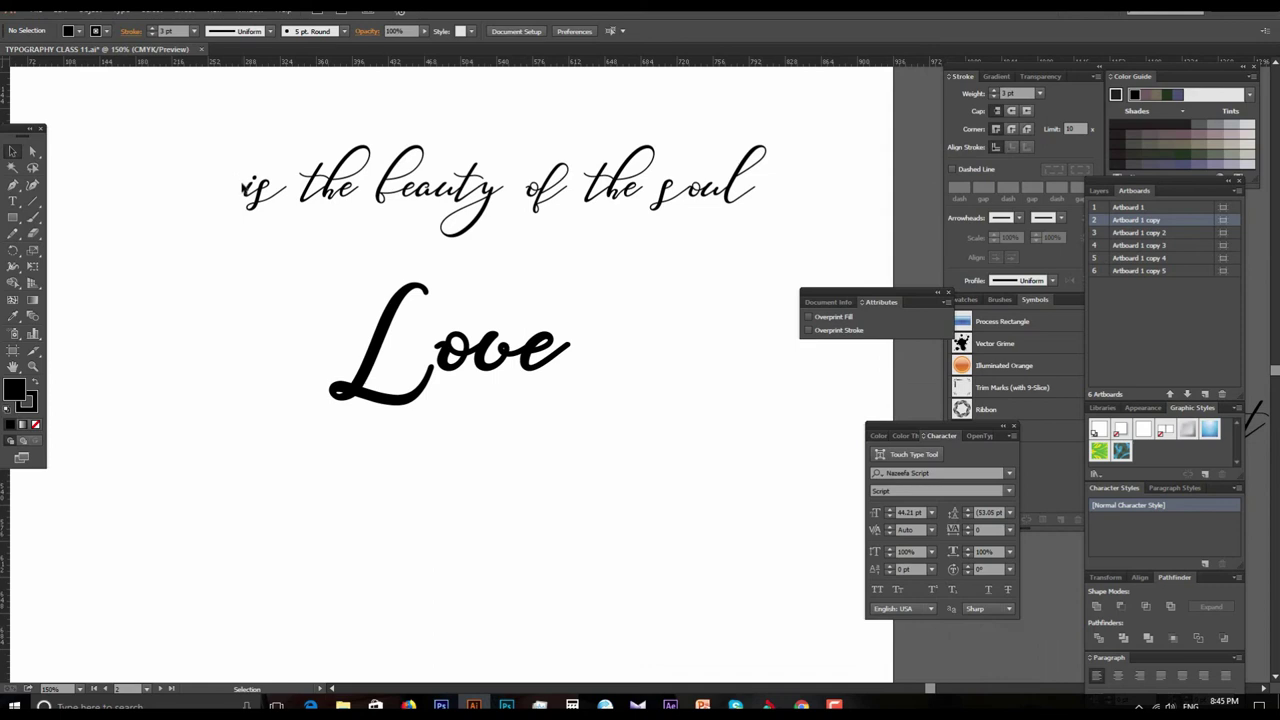
Step: Place is inside the L of Love, then enlarge the and set it below Love
drag(258, 188, 400, 378)
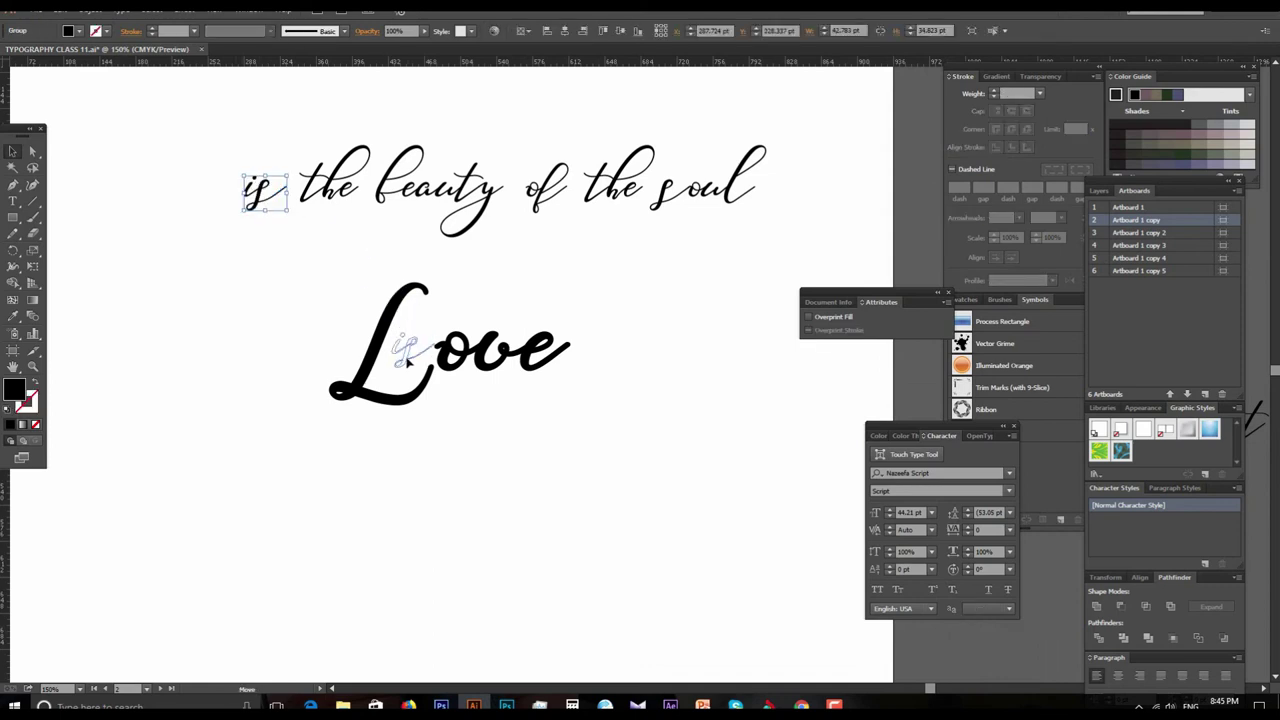
drag(402, 377, 404, 378)
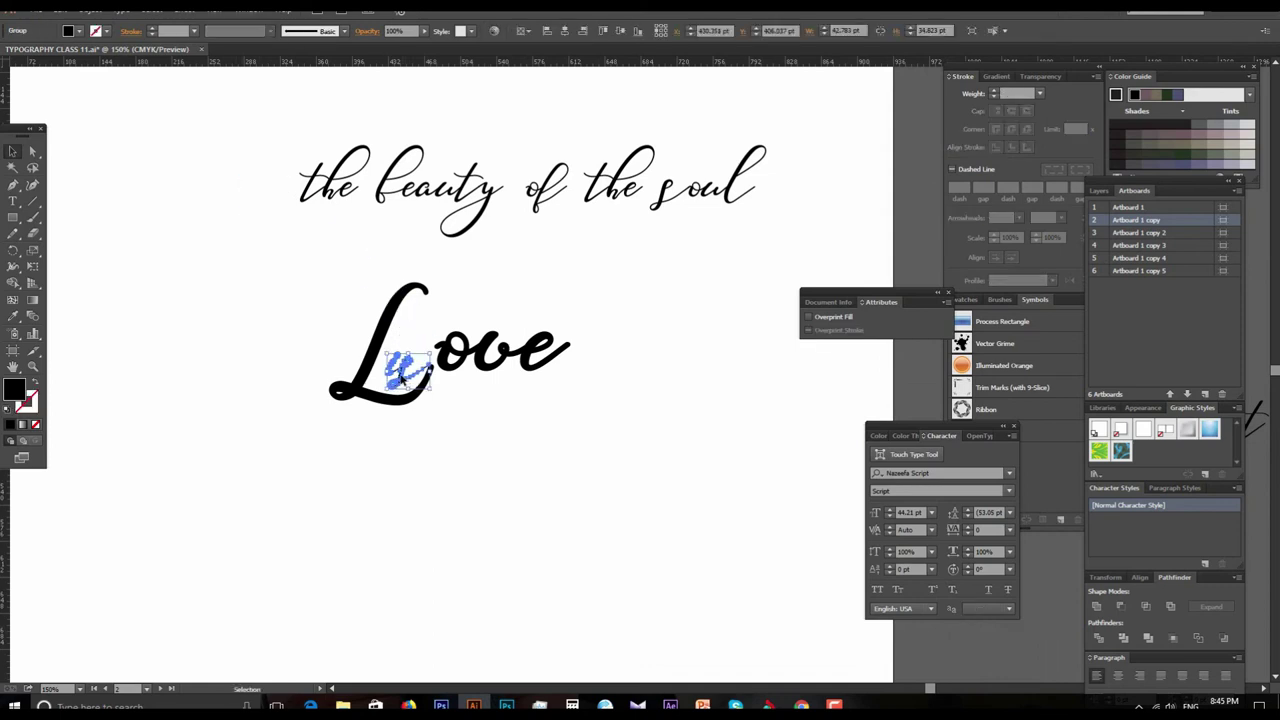
click(511, 426)
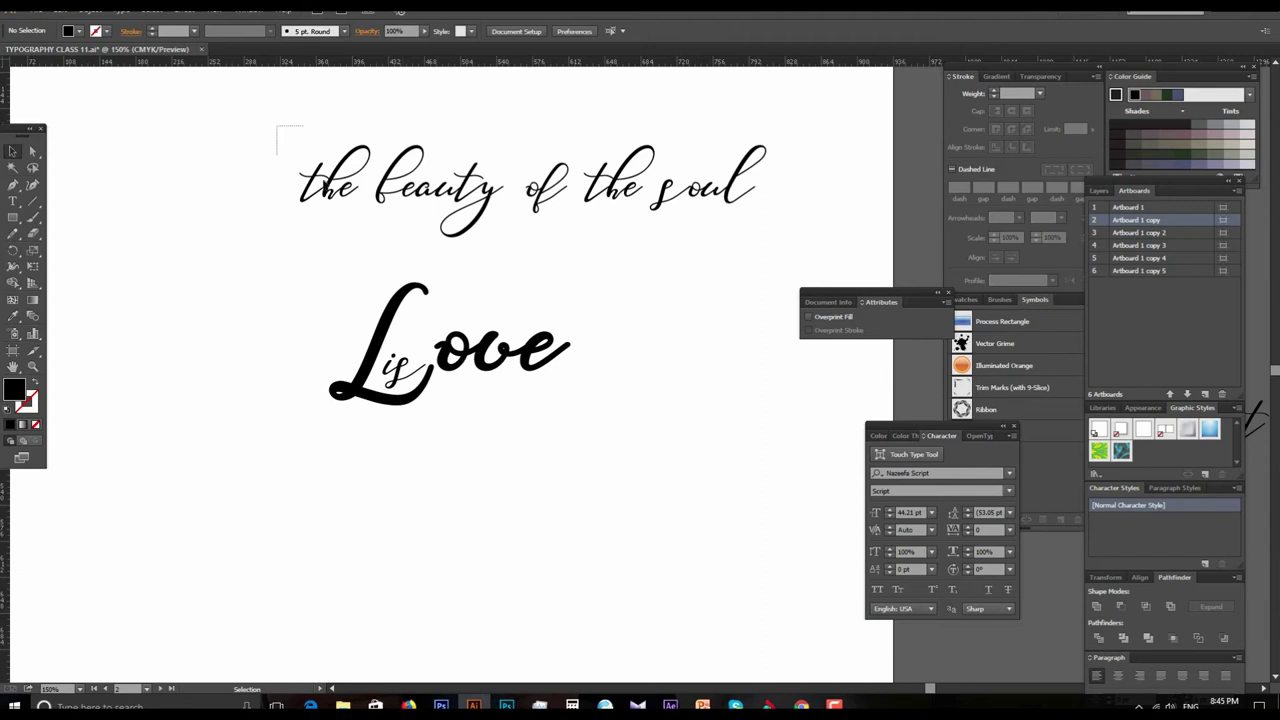
mouse_move(277, 126)
mouse_down()
mouse_move(343, 210)
mouse_move(416, 449)
mouse_move(467, 426)
mouse_move(550, 466)
mouse_up()
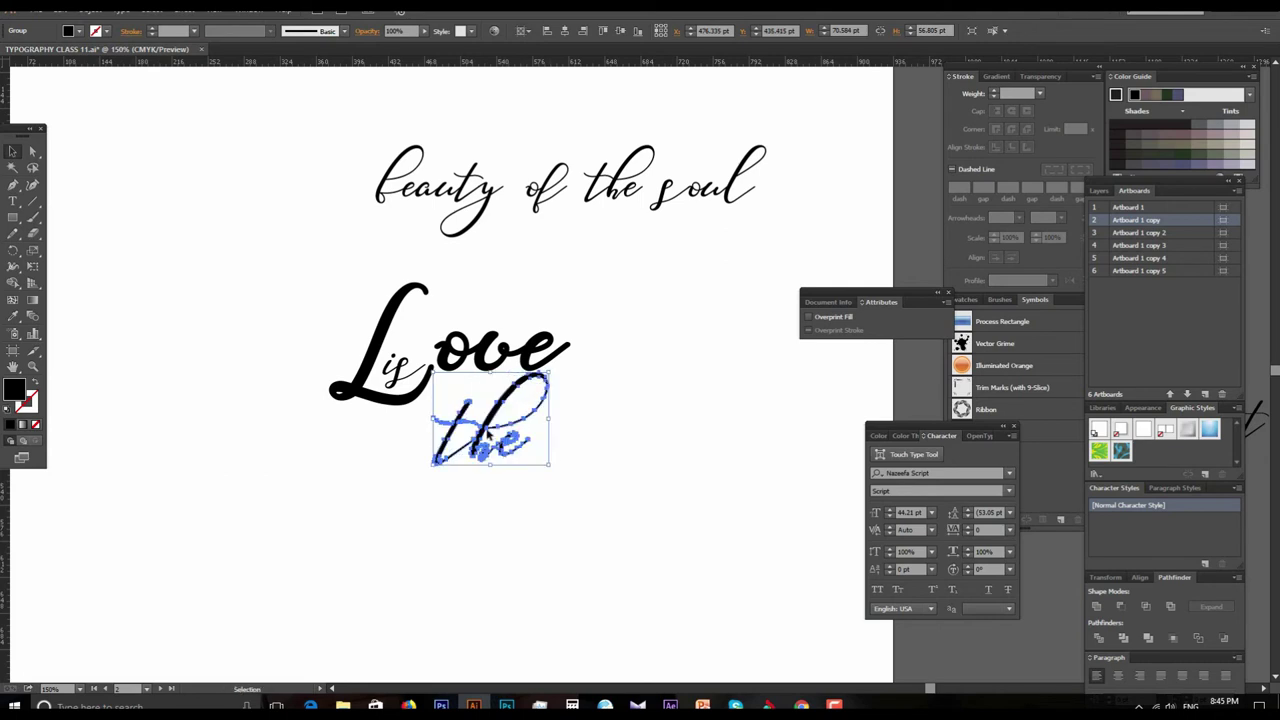
drag(461, 435, 379, 434)
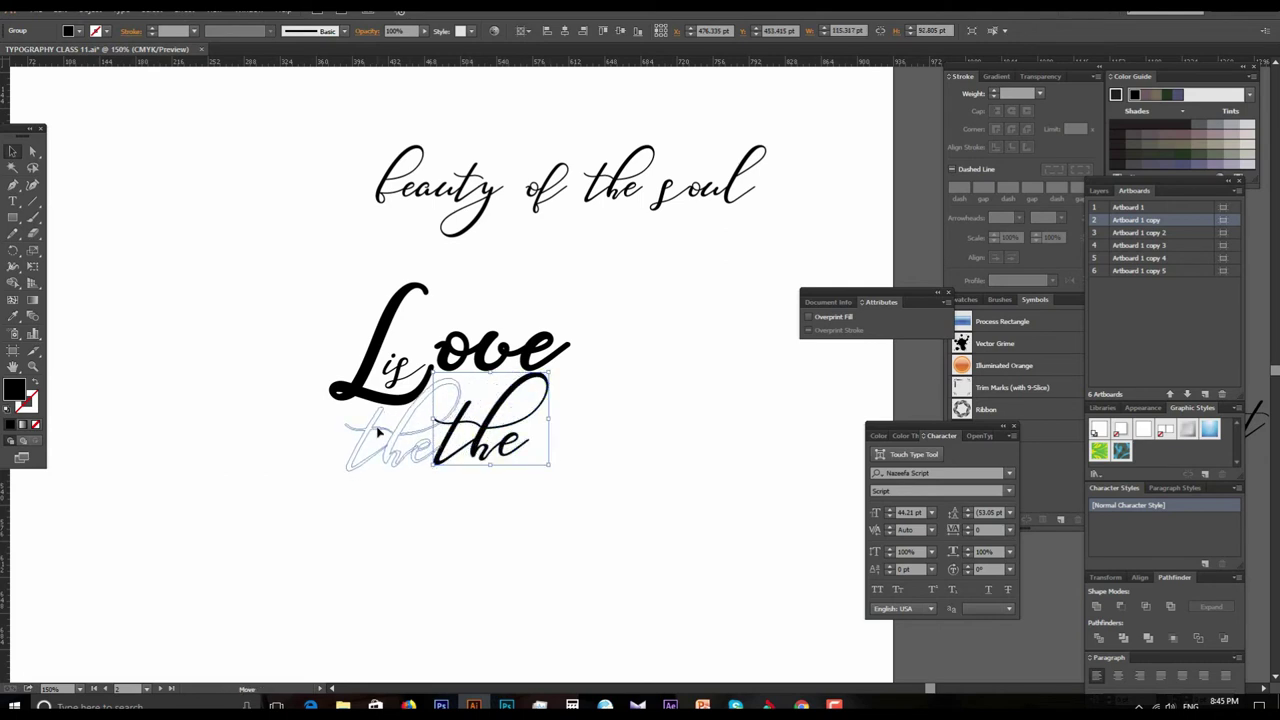
drag(379, 434, 379, 434)
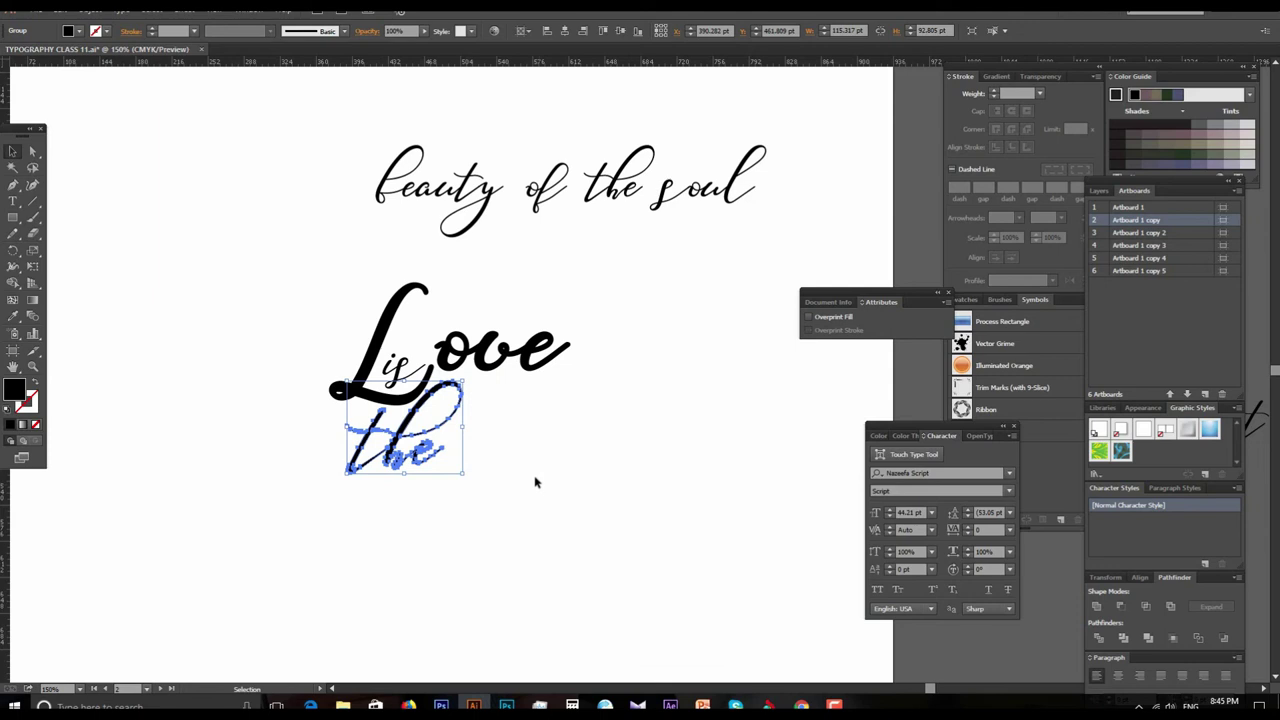
click(534, 486)
Step: Move beauty beside the, and place of below beauty
drag(527, 398, 424, 398)
mouse_move(248, 124)
mouse_down()
mouse_move(392, 226)
mouse_move(465, 470)
mouse_move(499, 505)
mouse_up()
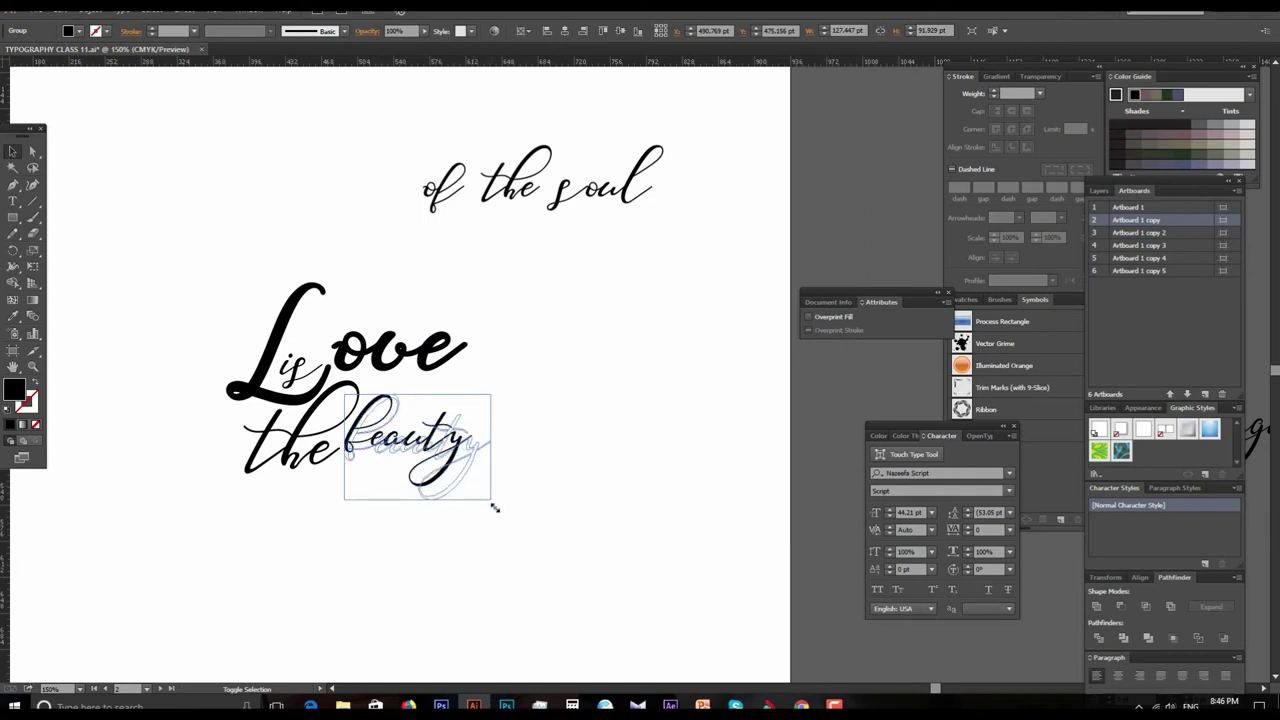
drag(405, 455, 413, 457)
click(531, 531)
mouse_move(525, 500)
mouse_down()
mouse_move(577, 489)
mouse_move(613, 332)
mouse_up()
click(512, 158)
drag(505, 176, 365, 481)
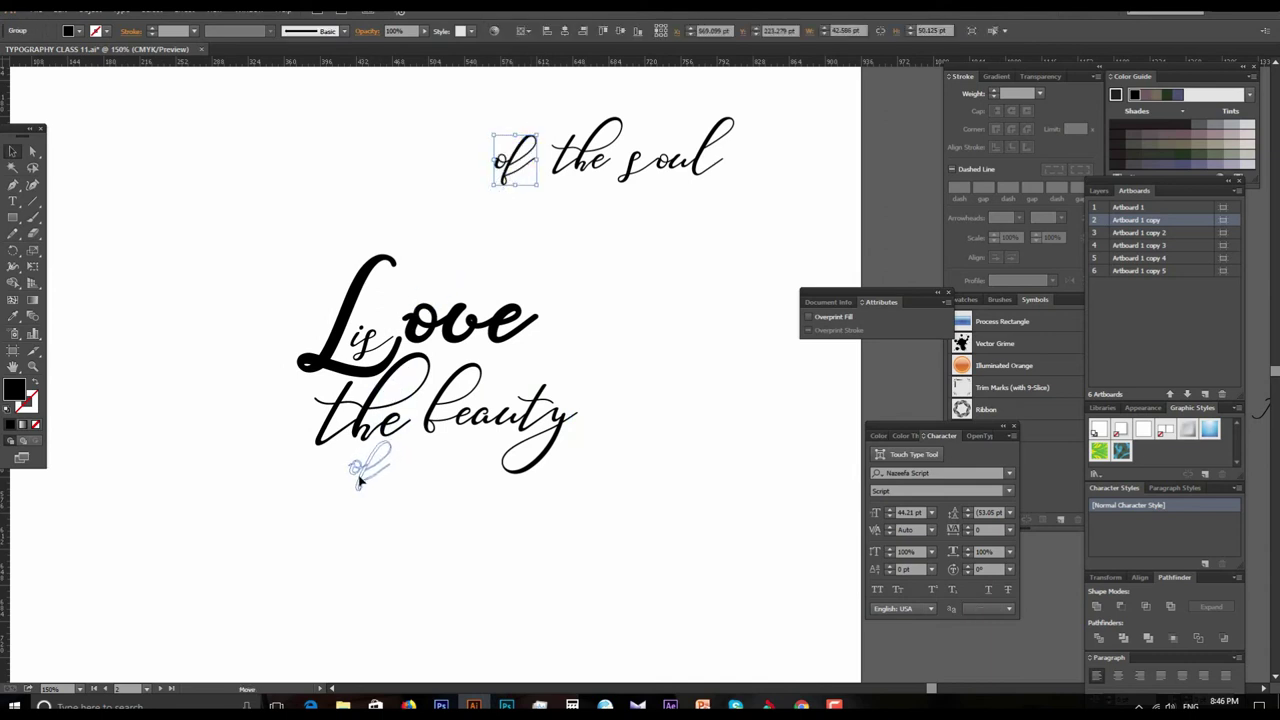
drag(365, 481, 358, 478)
Step: Move the second the beside of, and soul just right of 'of the'
click(581, 160)
drag(581, 165, 427, 477)
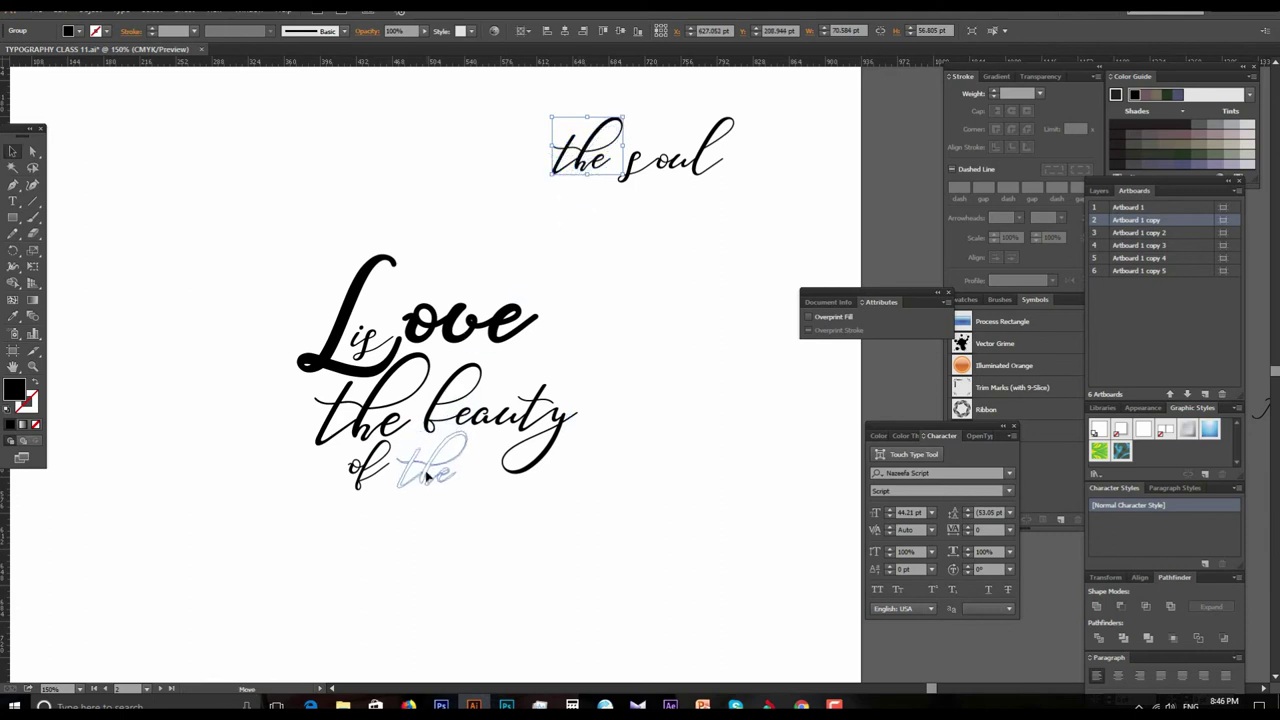
drag(427, 477, 432, 470)
click(651, 357)
scroll(649, 330, down, 2)
mouse_move(604, 84)
mouse_down()
mouse_move(740, 171)
mouse_move(452, 545)
mouse_move(558, 611)
mouse_up()
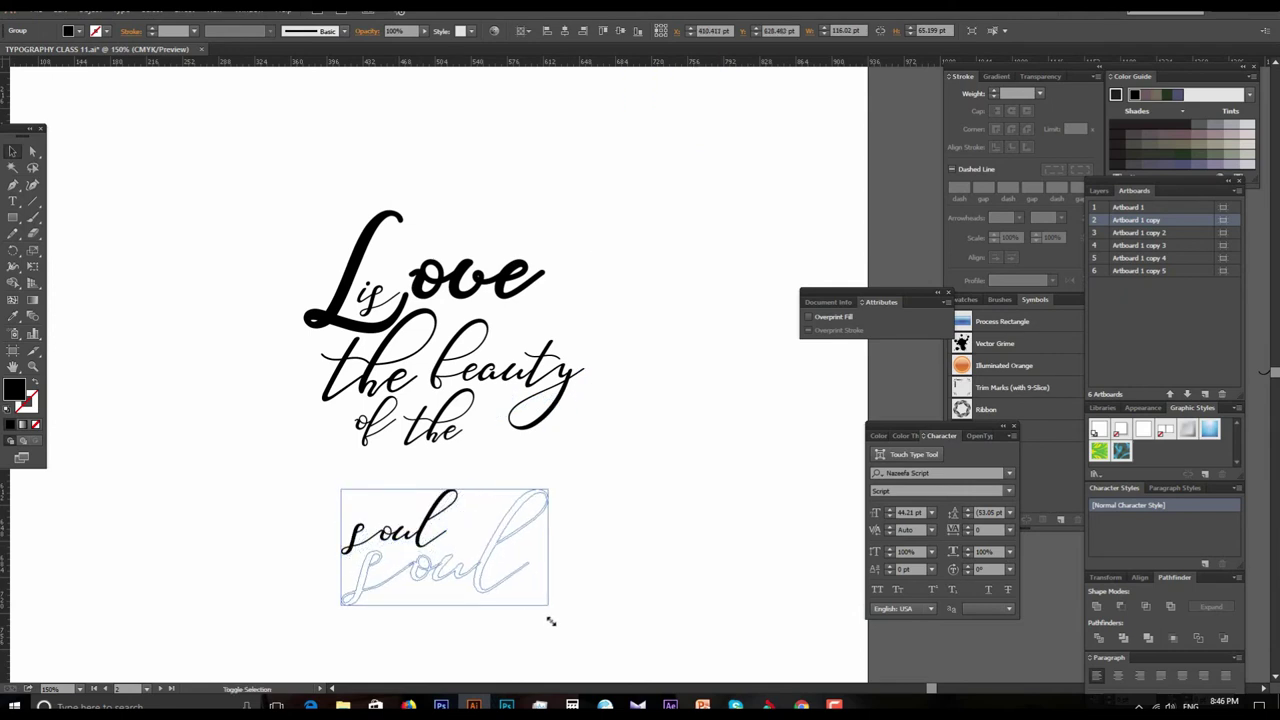
drag(493, 563, 557, 468)
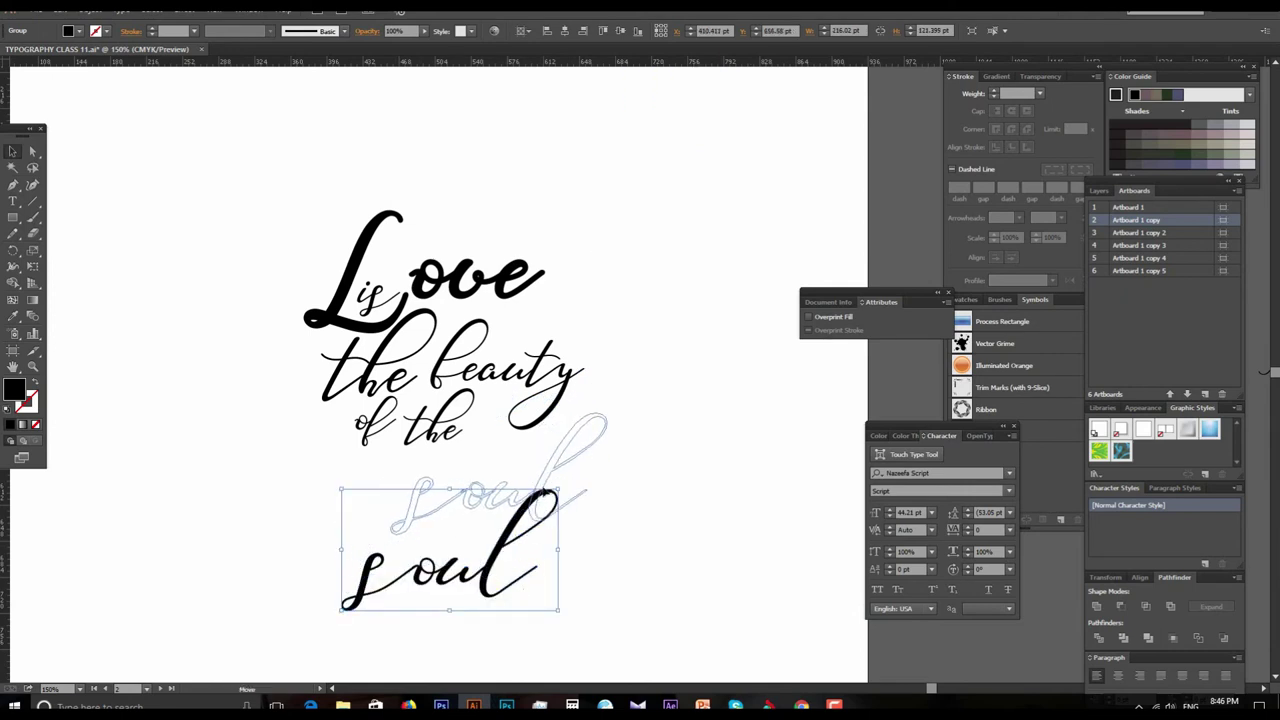
click(615, 578)
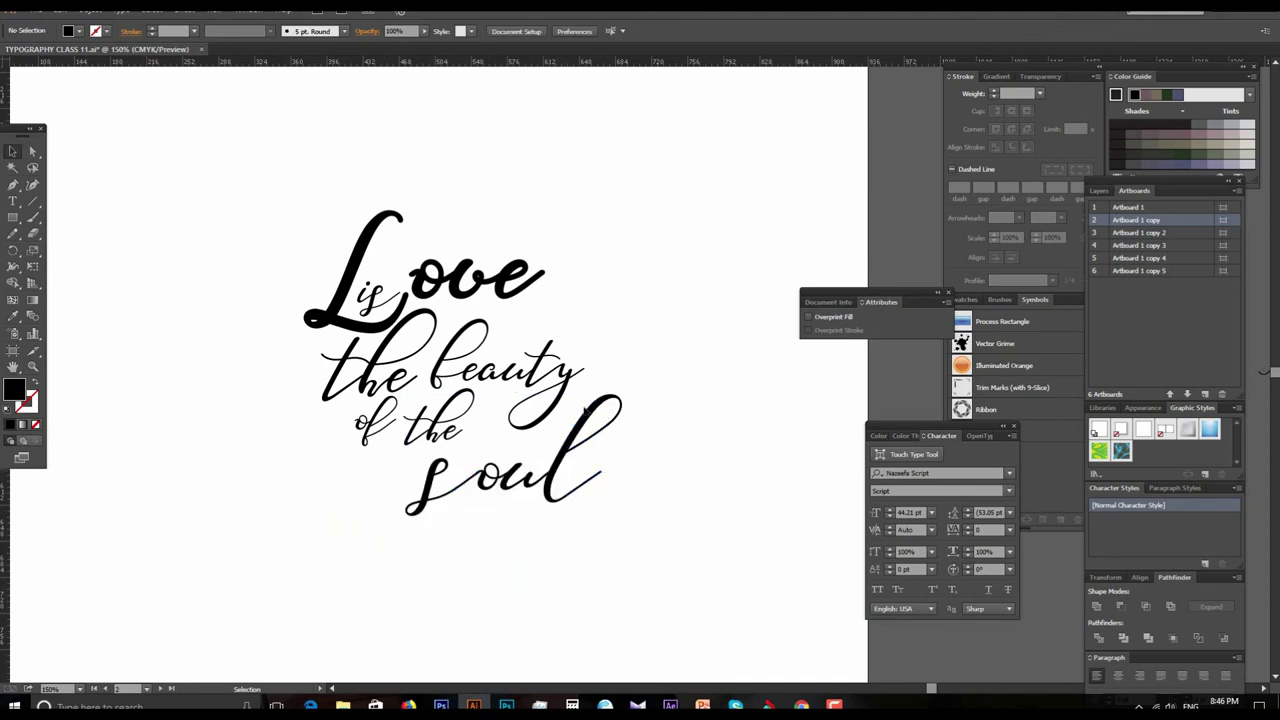
Step: Enlarge soul, tilt it slightly counter-clockwise, and nudge it down and right
click(592, 414)
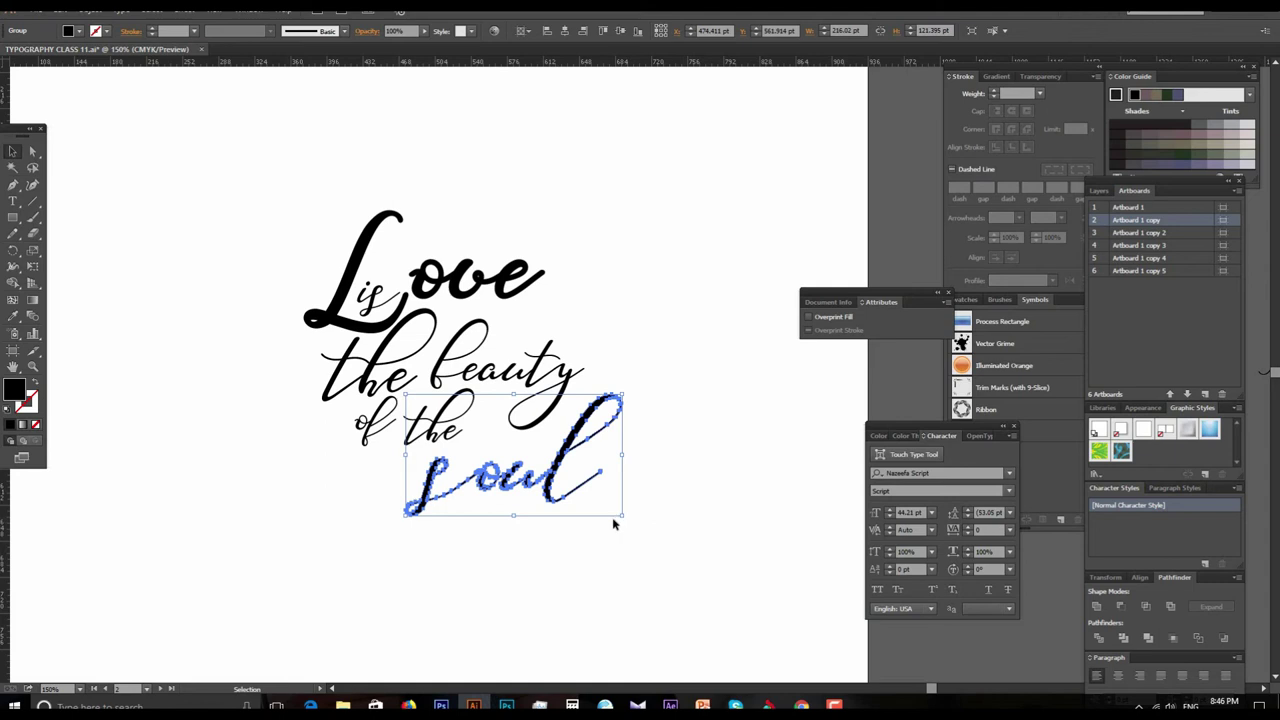
drag(622, 516, 648, 534)
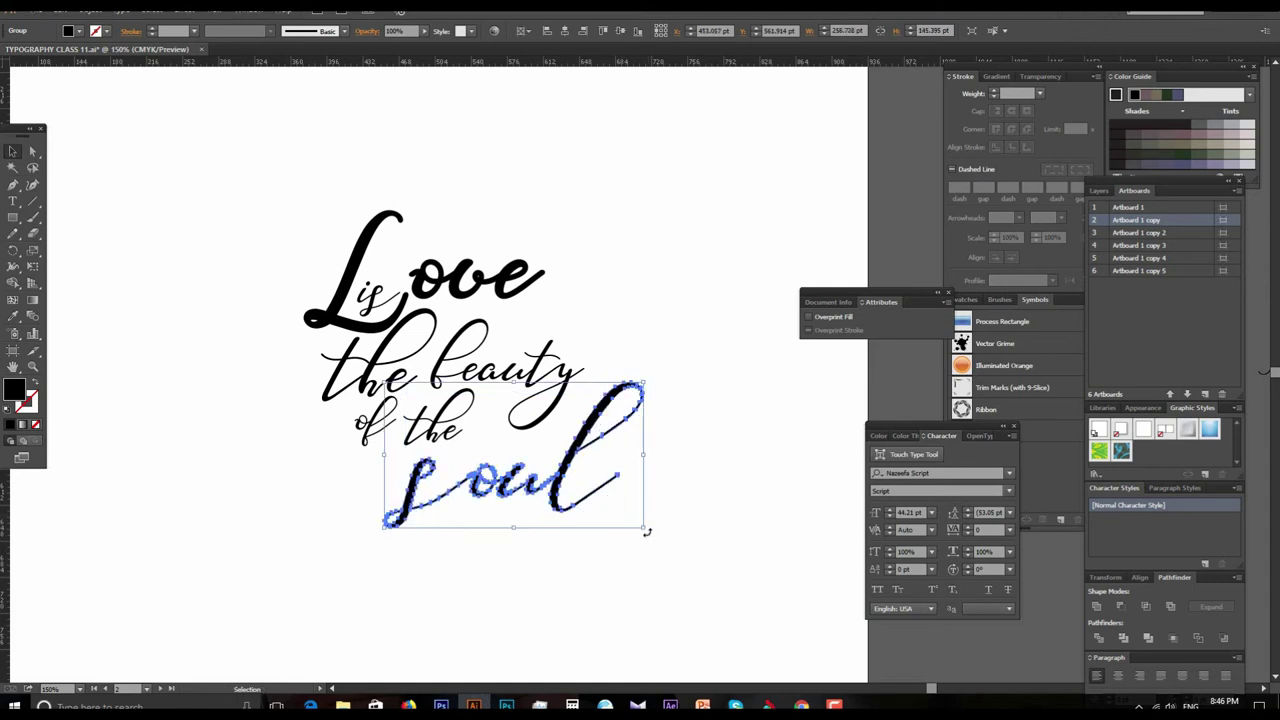
drag(646, 533, 545, 471)
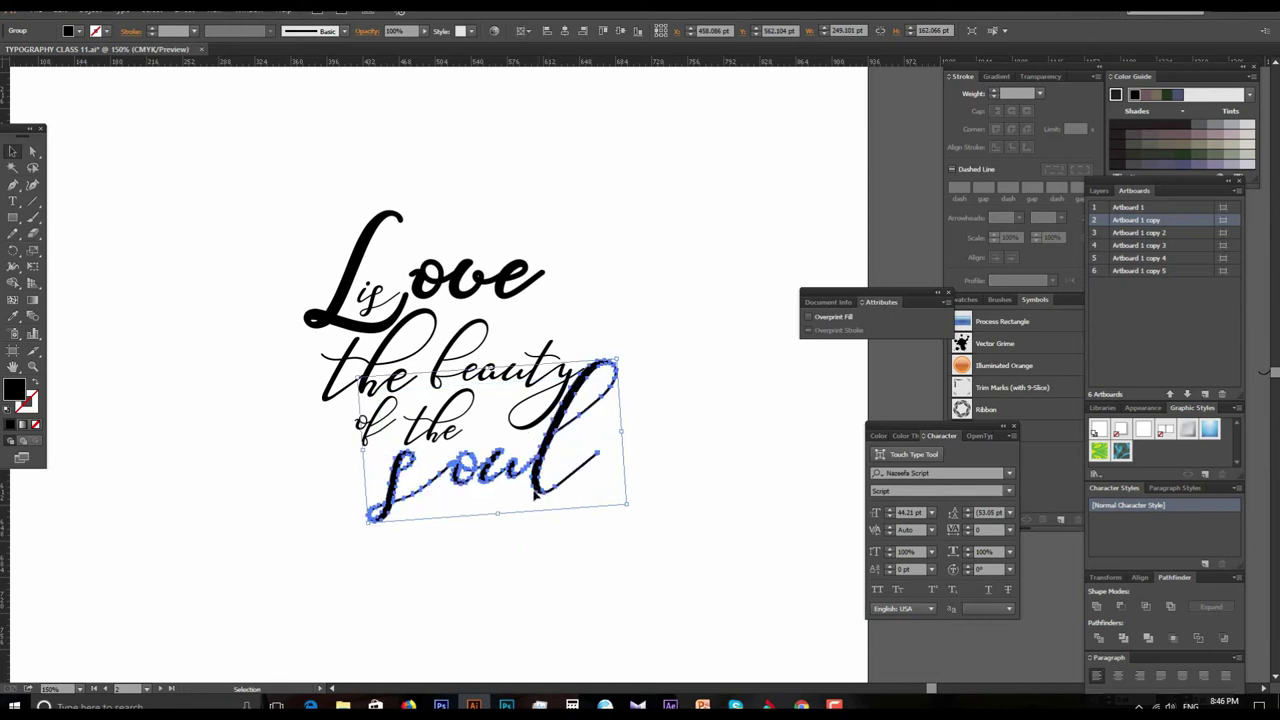
click(489, 543)
drag(513, 377, 517, 393)
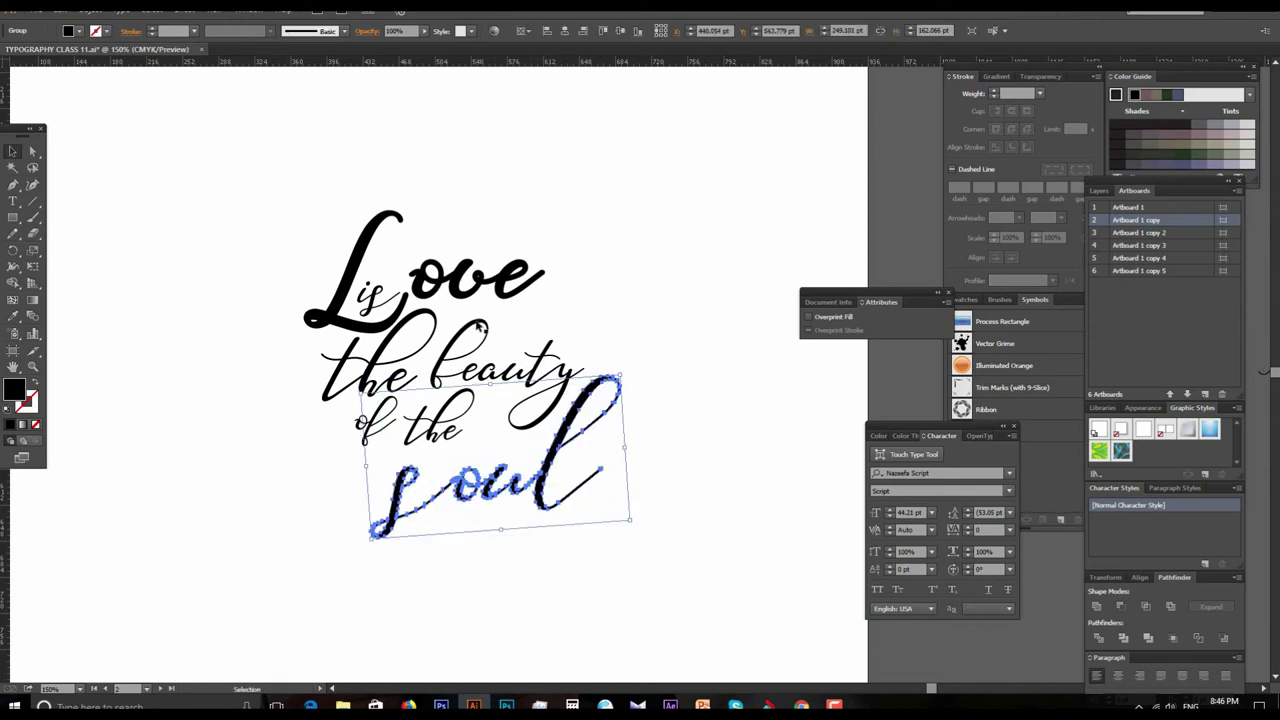
click(358, 289)
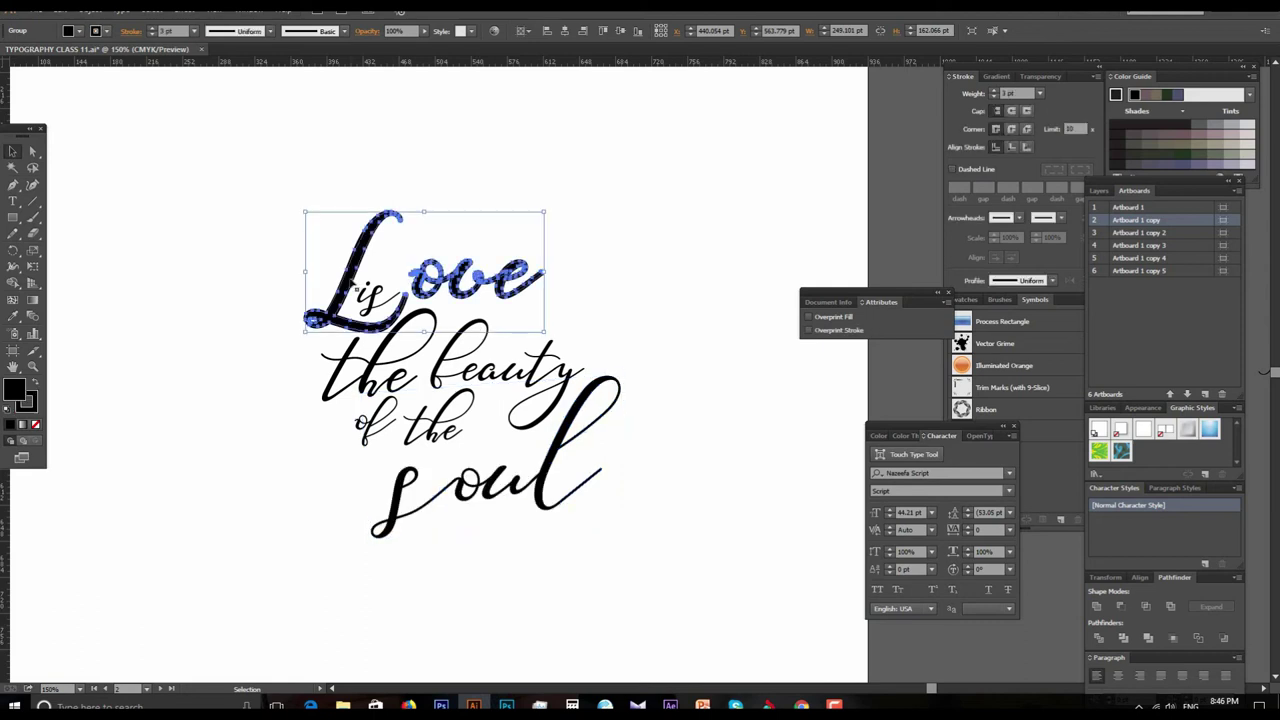
Step: Give all six words of the lettering a black 3 pt stroke
click(370, 295)
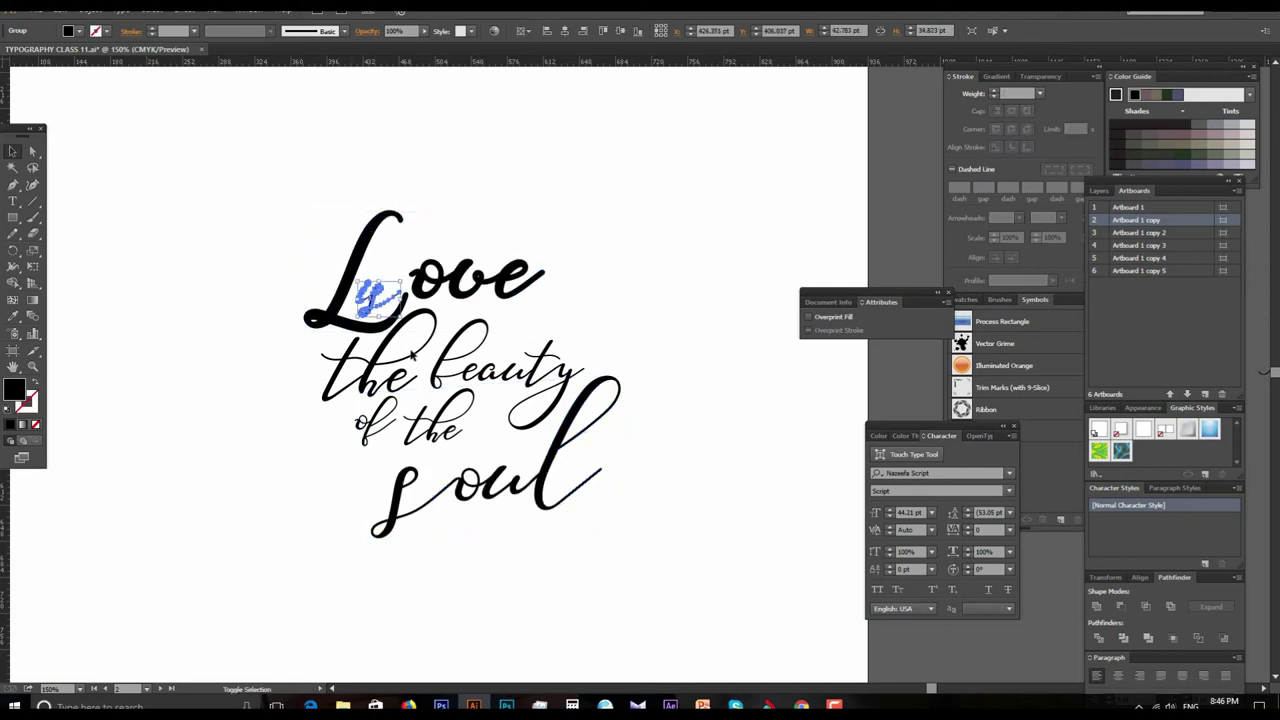
shift+click(376, 370)
shift+click(455, 366)
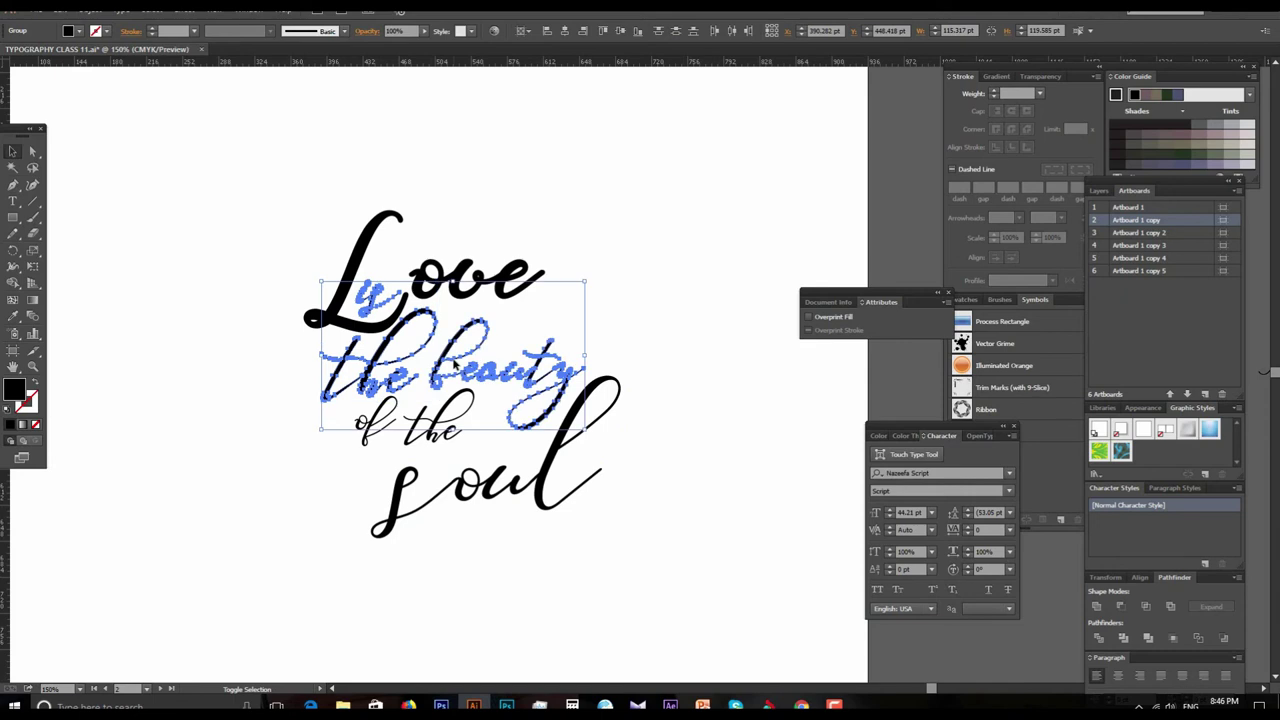
shift+click(385, 423)
shift+click(434, 430)
shift+click(403, 515)
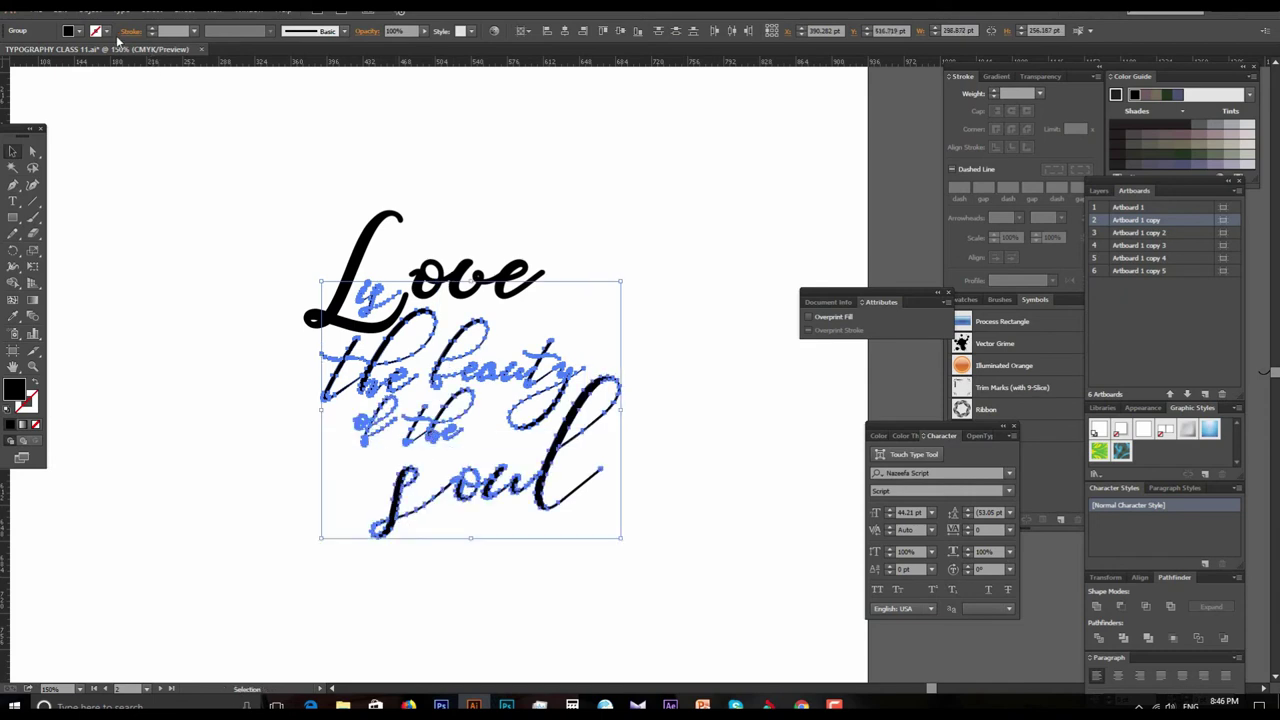
click(107, 33)
click(35, 53)
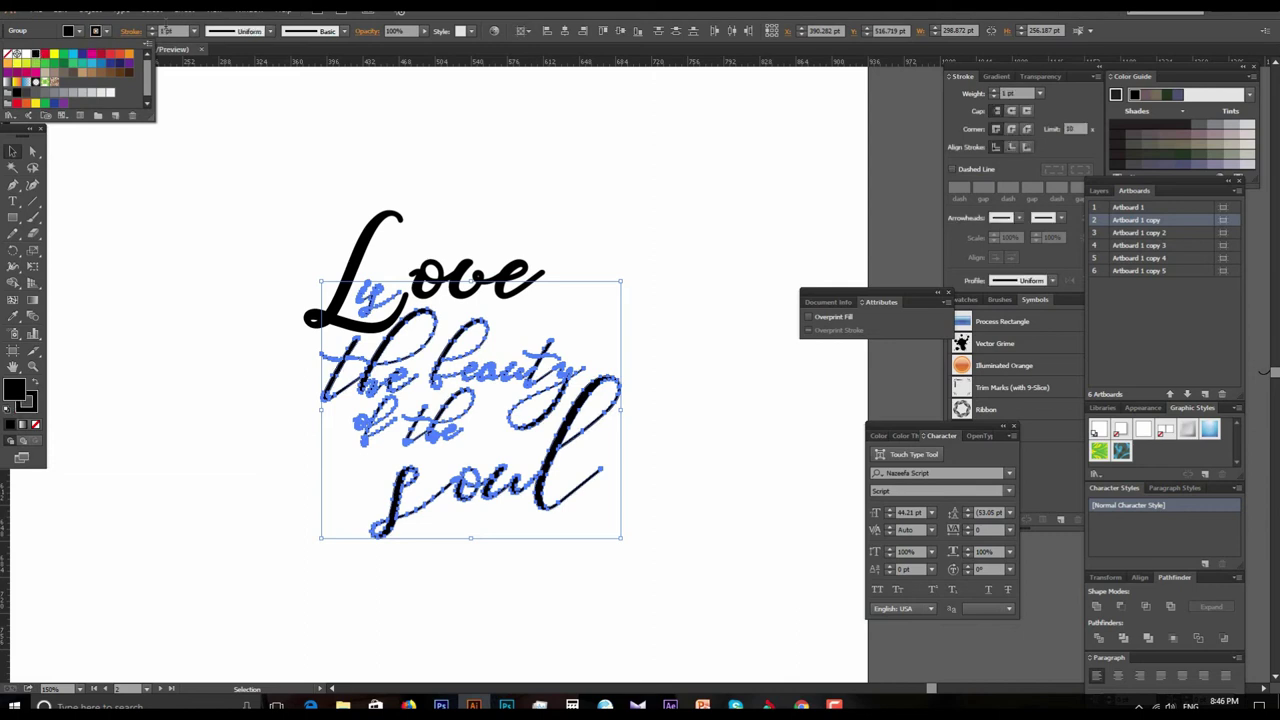
click(170, 31)
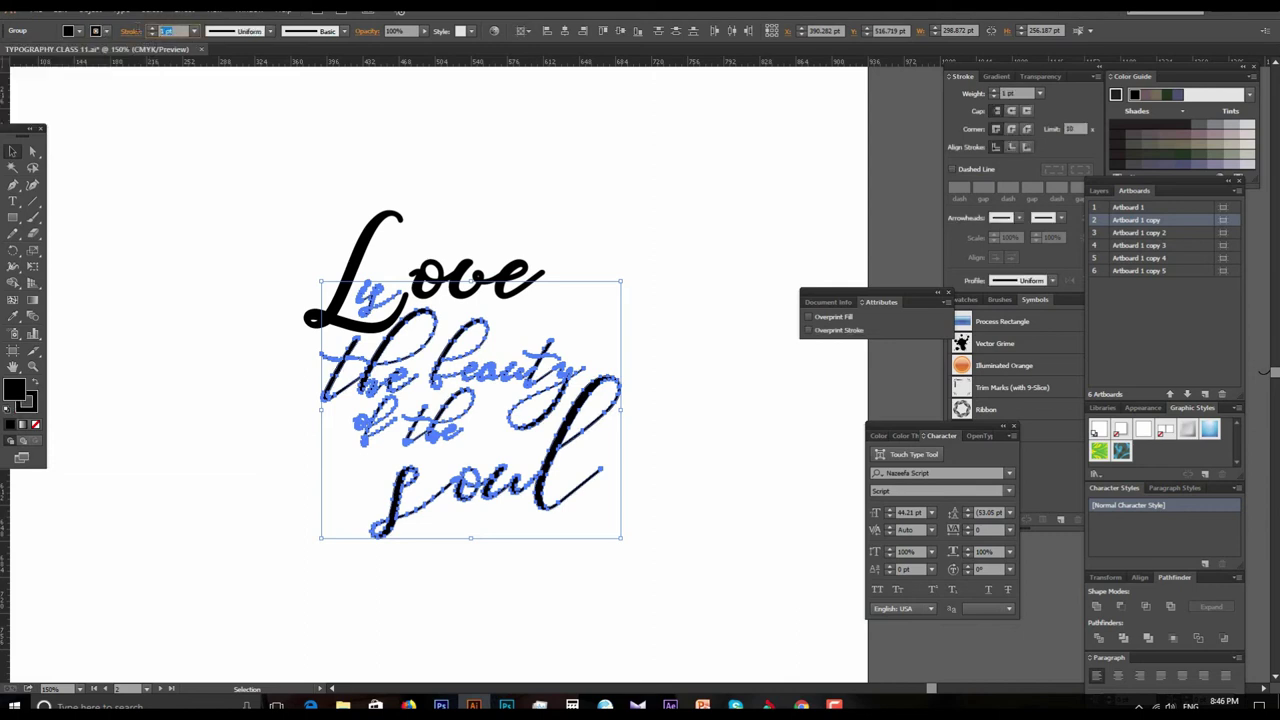
text(3)
key(Return)
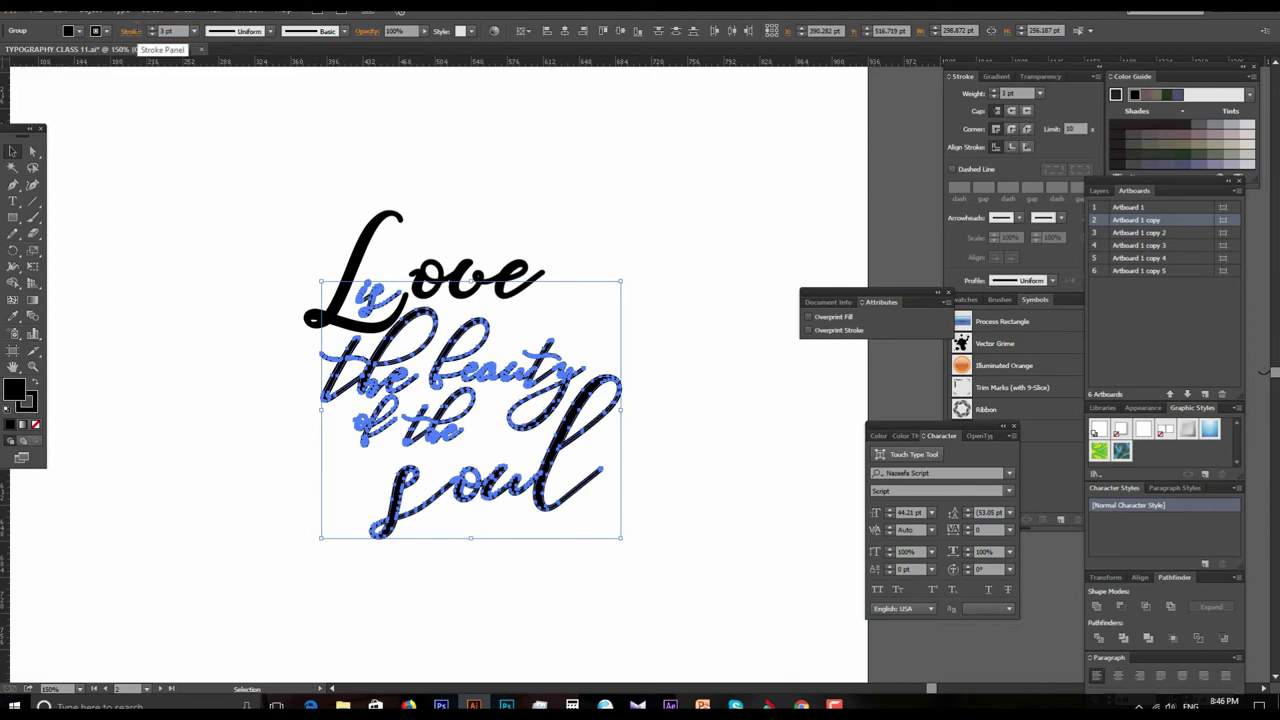
Step: Expand the lettering's fill and stroke into solid outlined shapes with Object > Expand
click(672, 333)
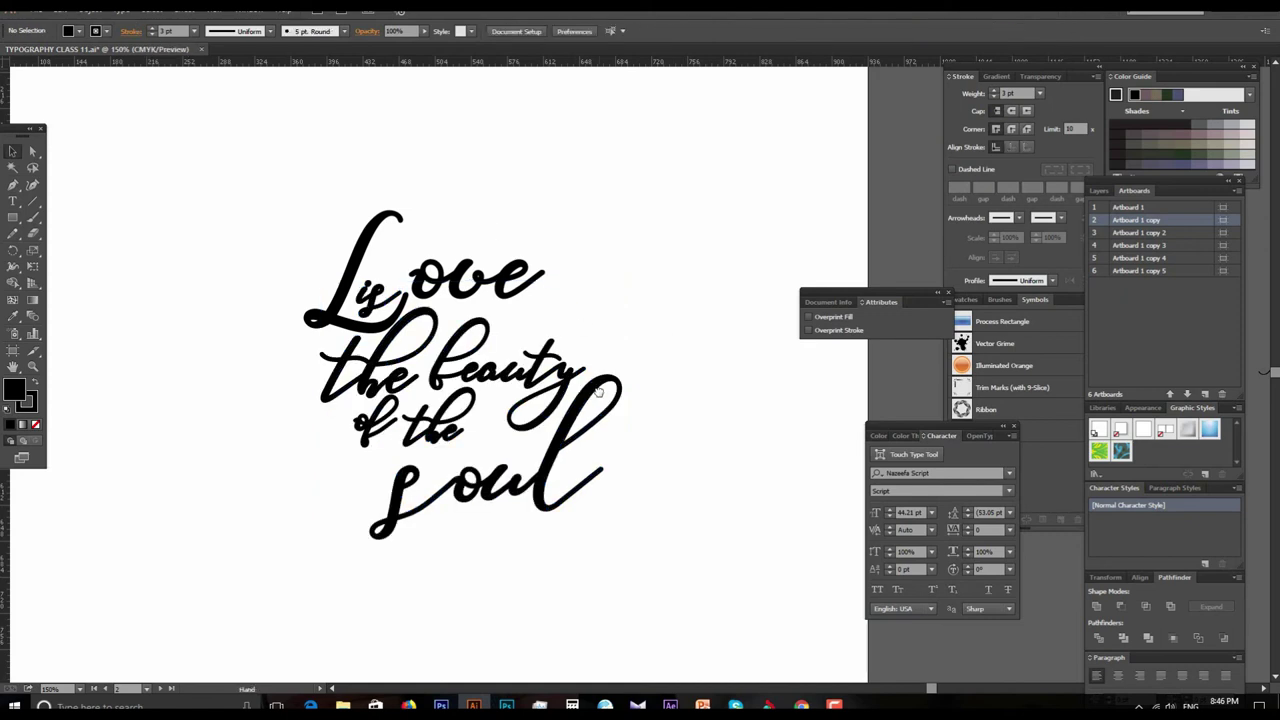
drag(596, 391, 624, 386)
drag(293, 202, 660, 545)
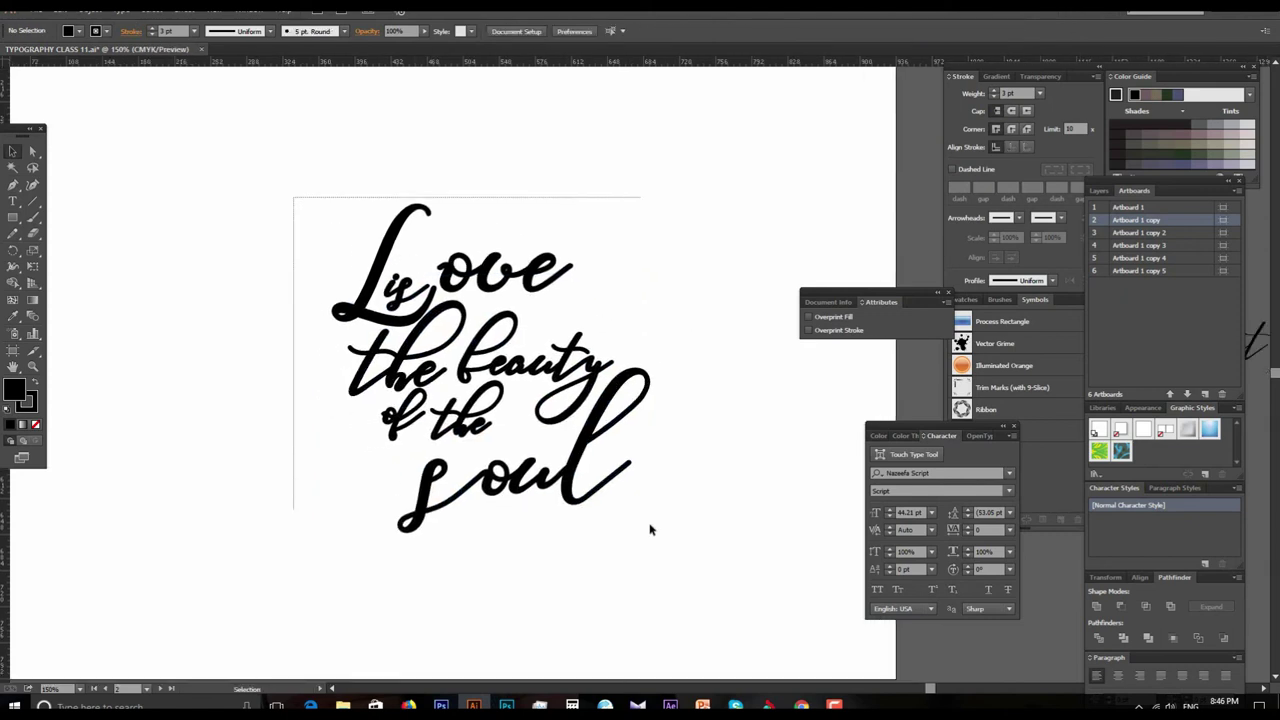
click(95, 12)
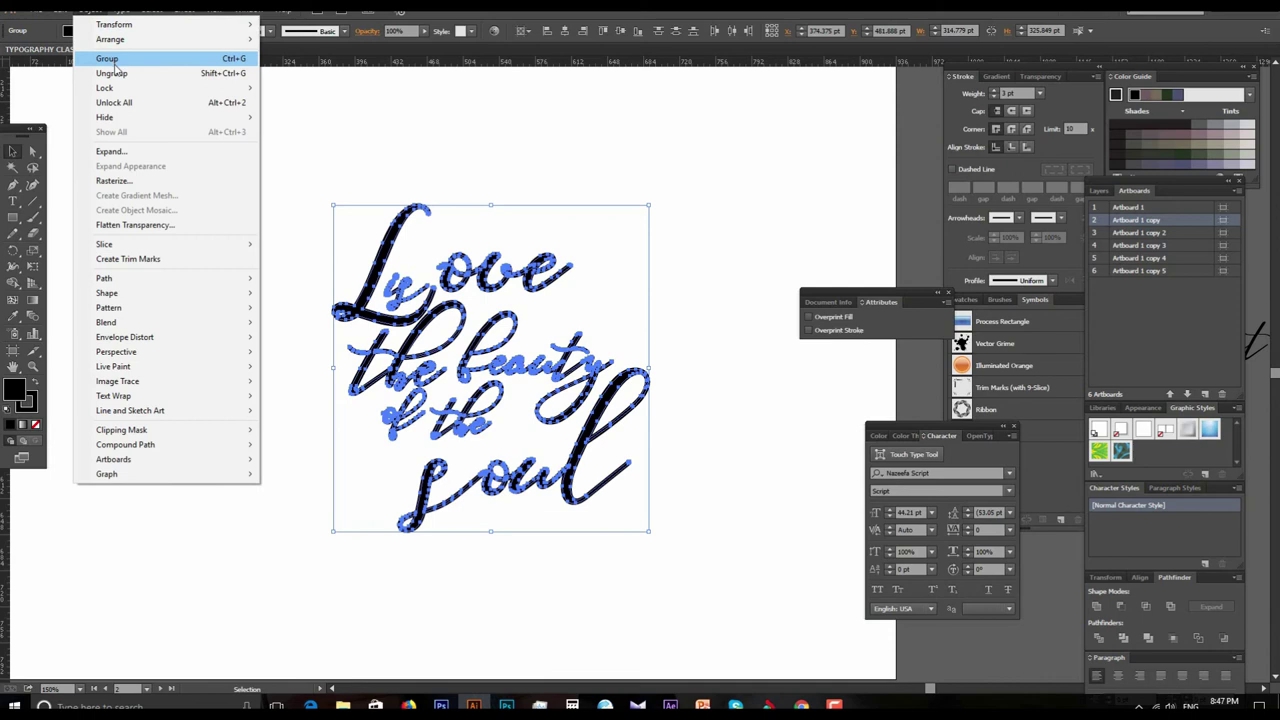
click(141, 155)
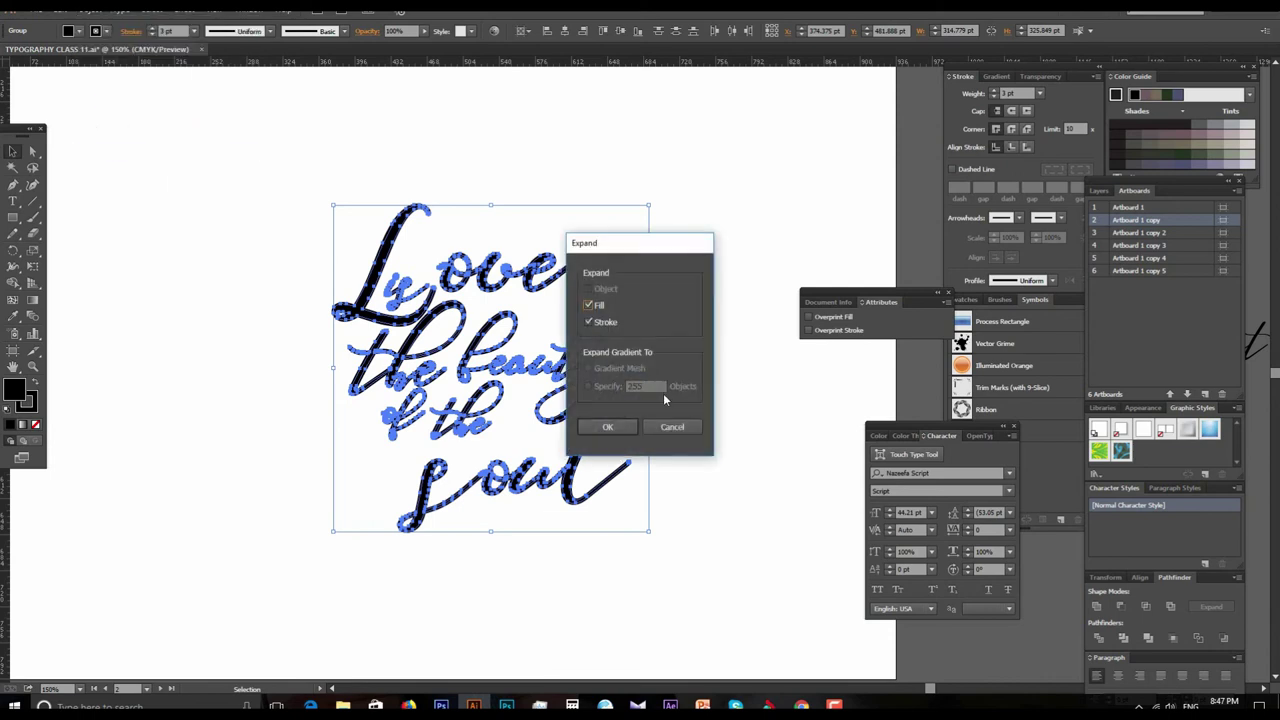
click(594, 428)
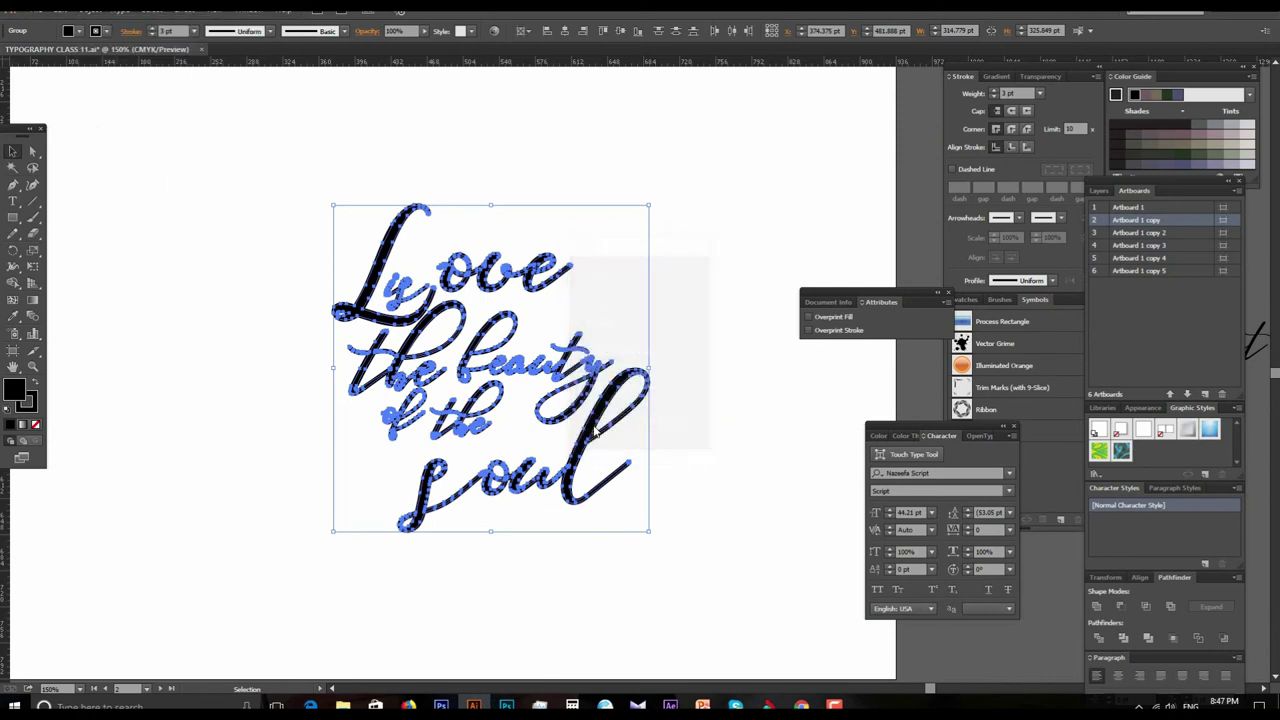
click(697, 457)
click(626, 421)
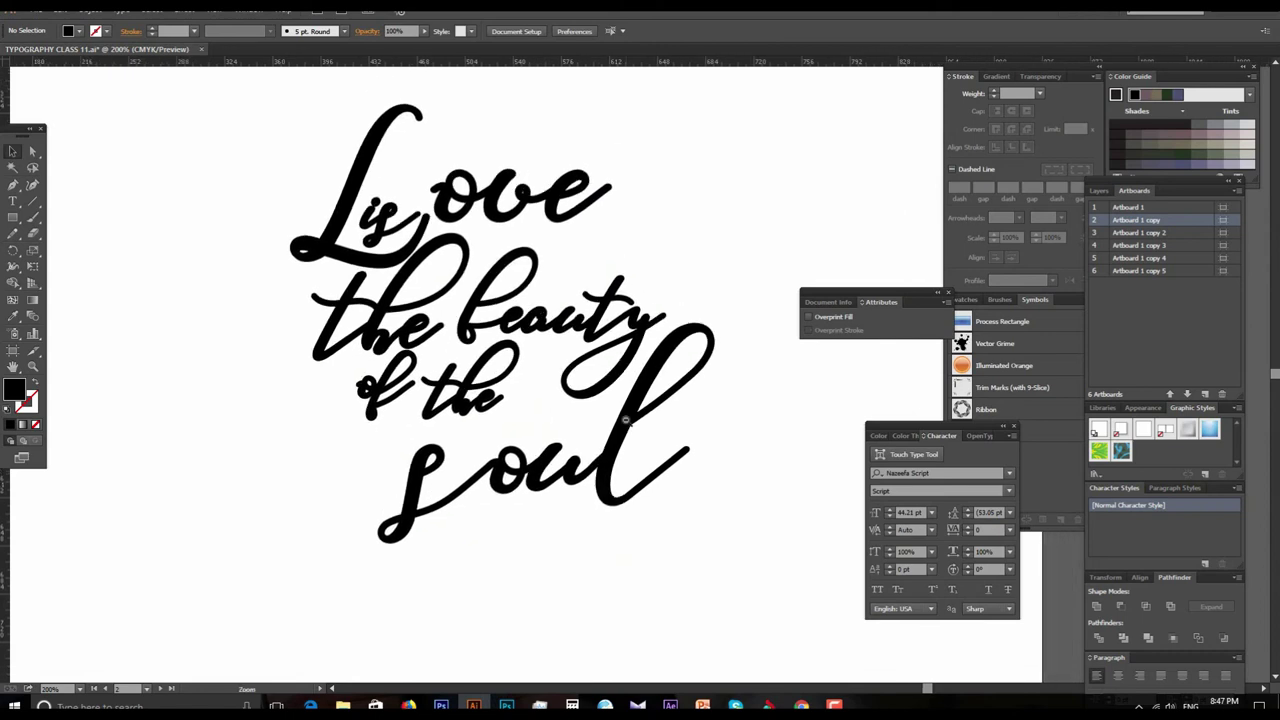
alt+click(626, 421)
drag(614, 461, 614, 476)
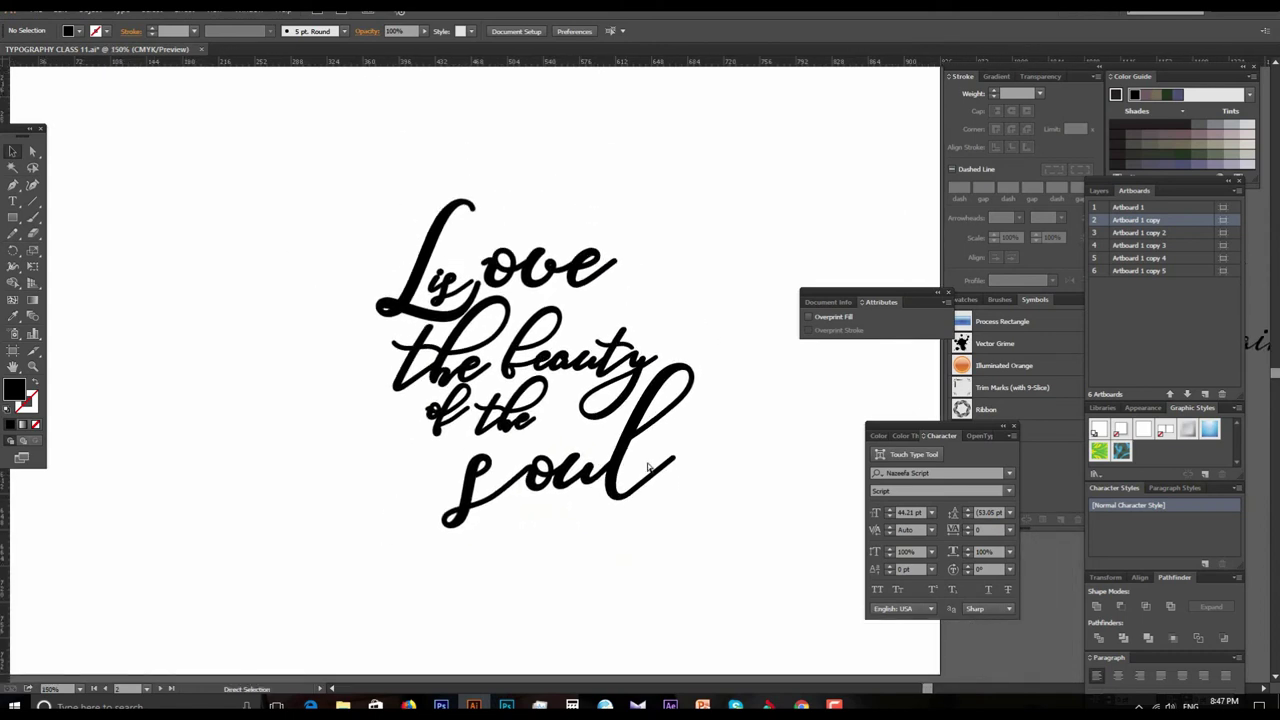
Step: Undo the stroke expansion and remove the added stroke from the lettering
key(ctrl+a)
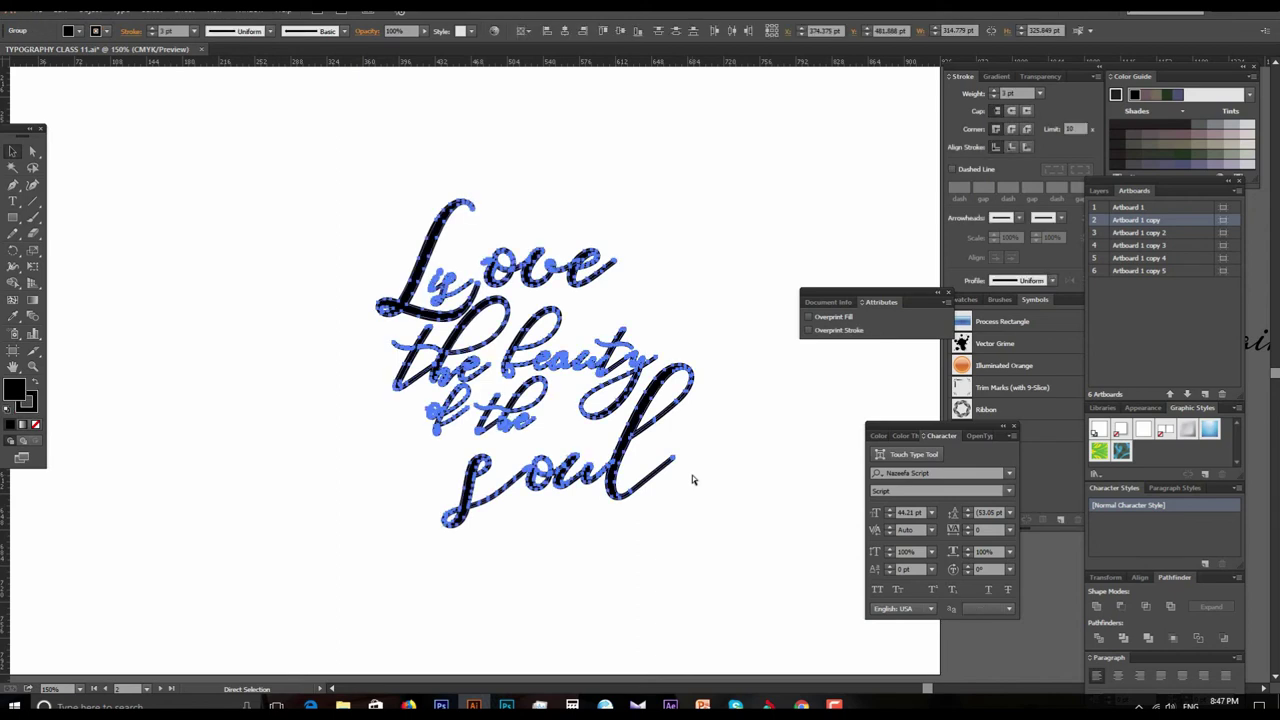
key(slash)
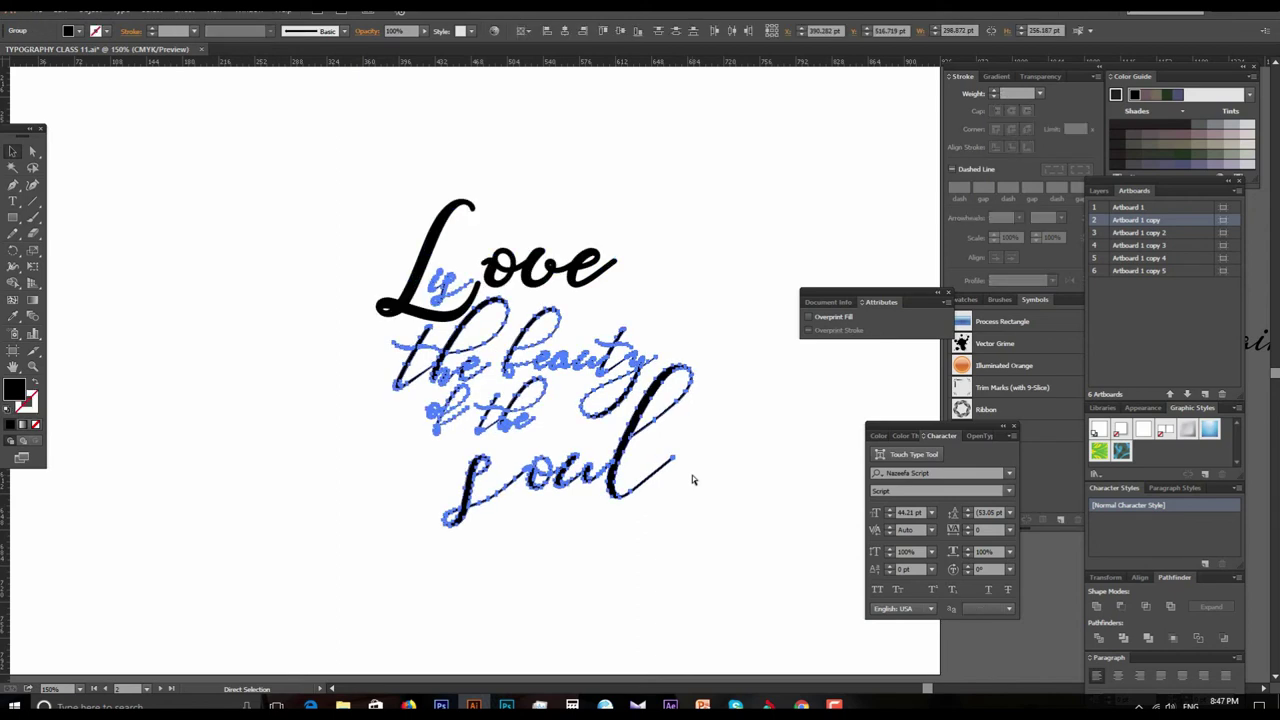
click(689, 510)
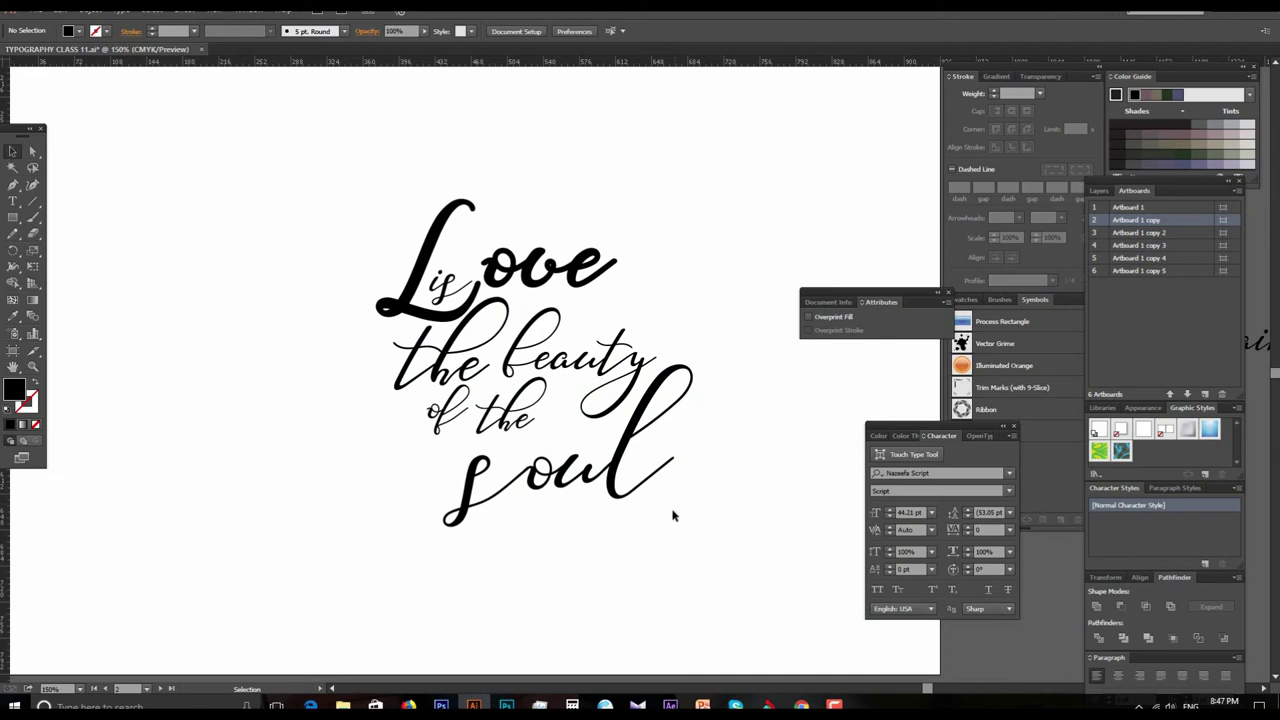
drag(639, 480, 612, 471)
key(ctrl+equal)
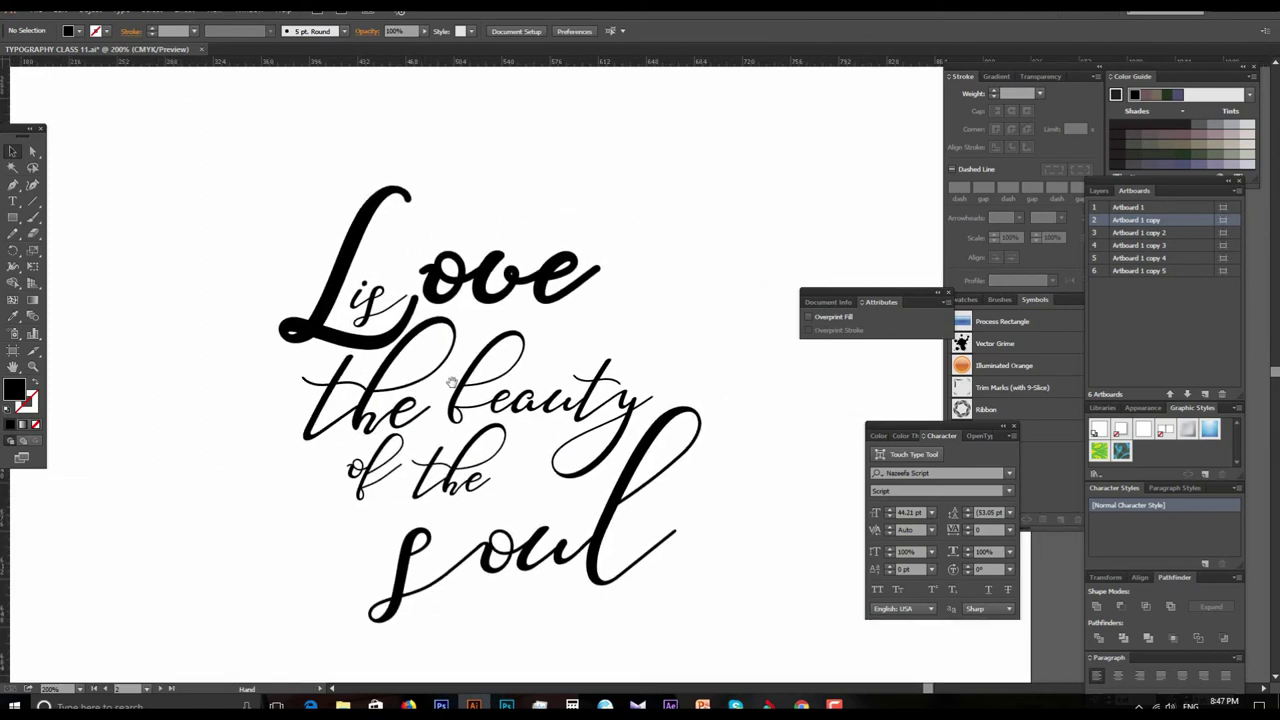
key(ctrl+minus)
drag(600, 360, 522, 398)
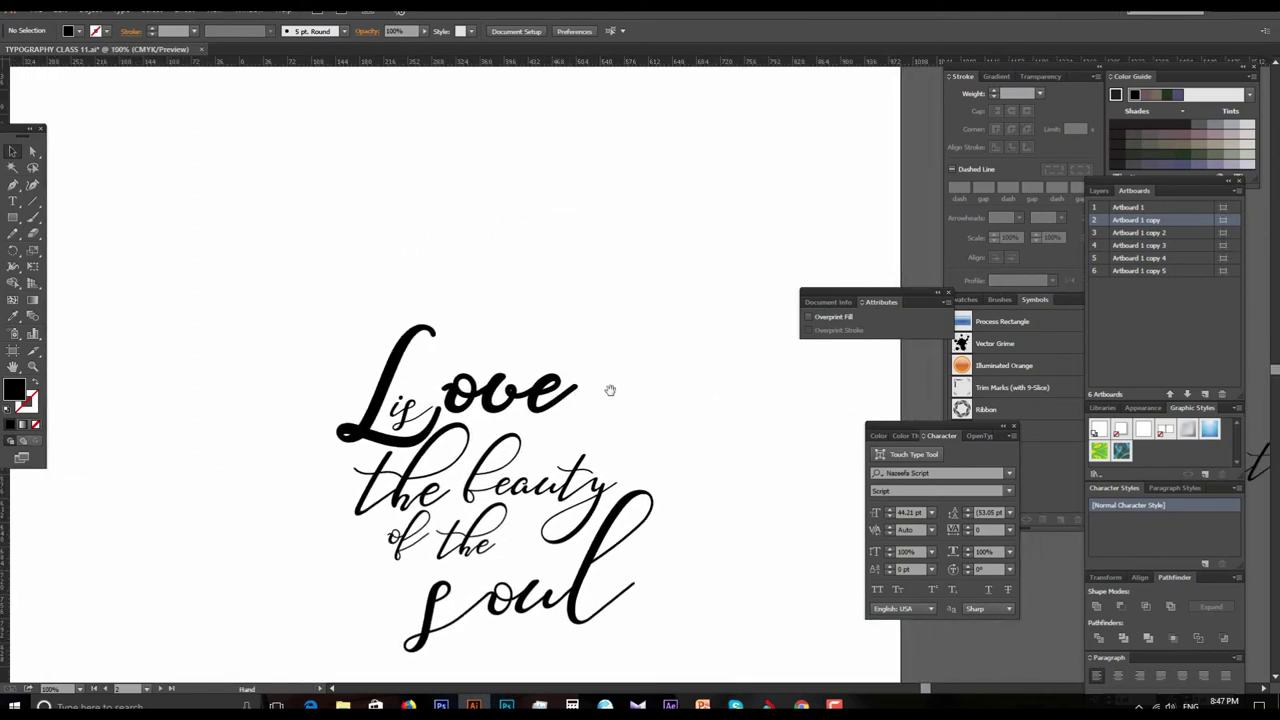
key(ctrl+minus)
Step: Set the 'Love is' group's stroke to None
click(572, 313)
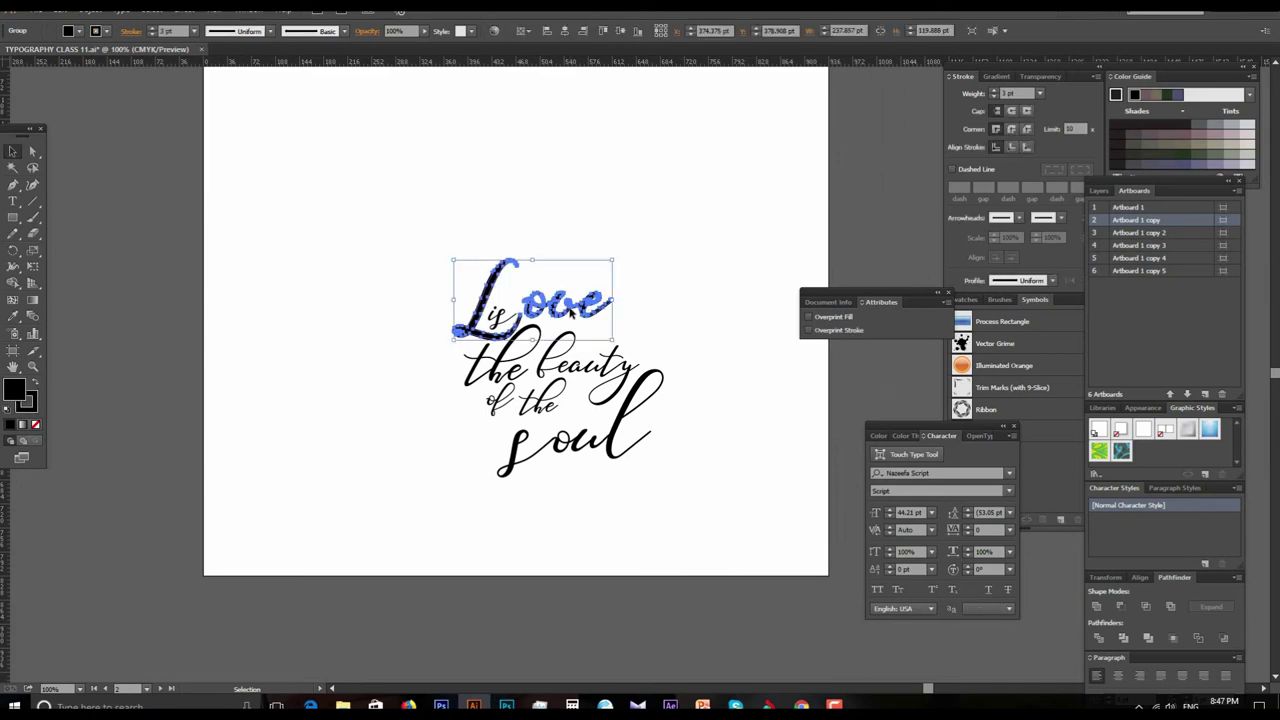
click(101, 33)
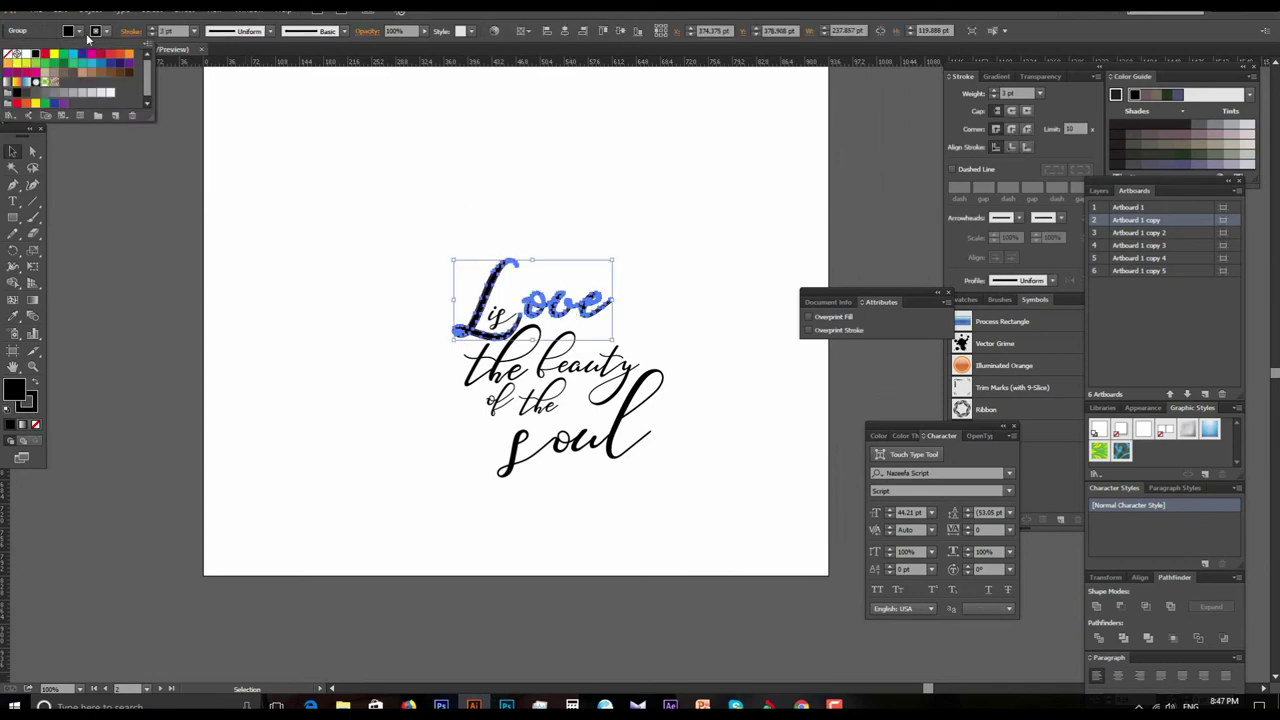
click(8, 57)
drag(661, 426, 644, 435)
key(ctrl+shift+a)
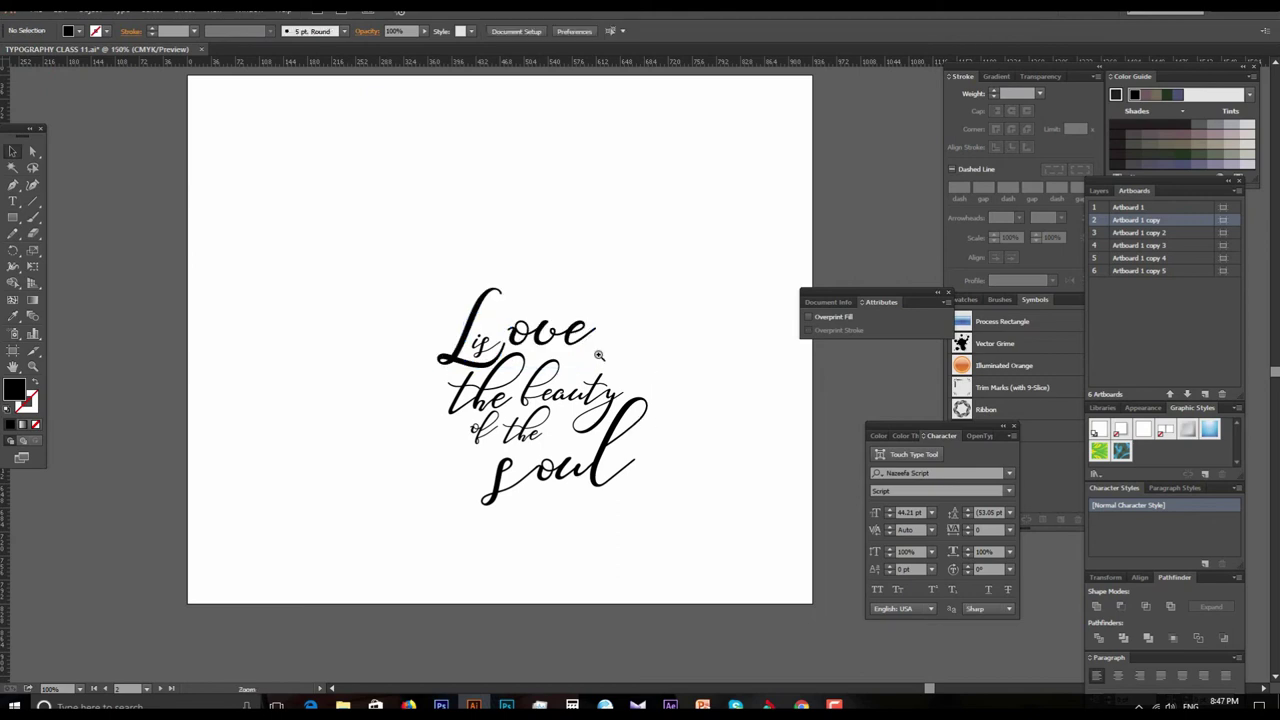
Step: Move 'soul' down and to the right, apart from the rest of the quote
click(599, 355)
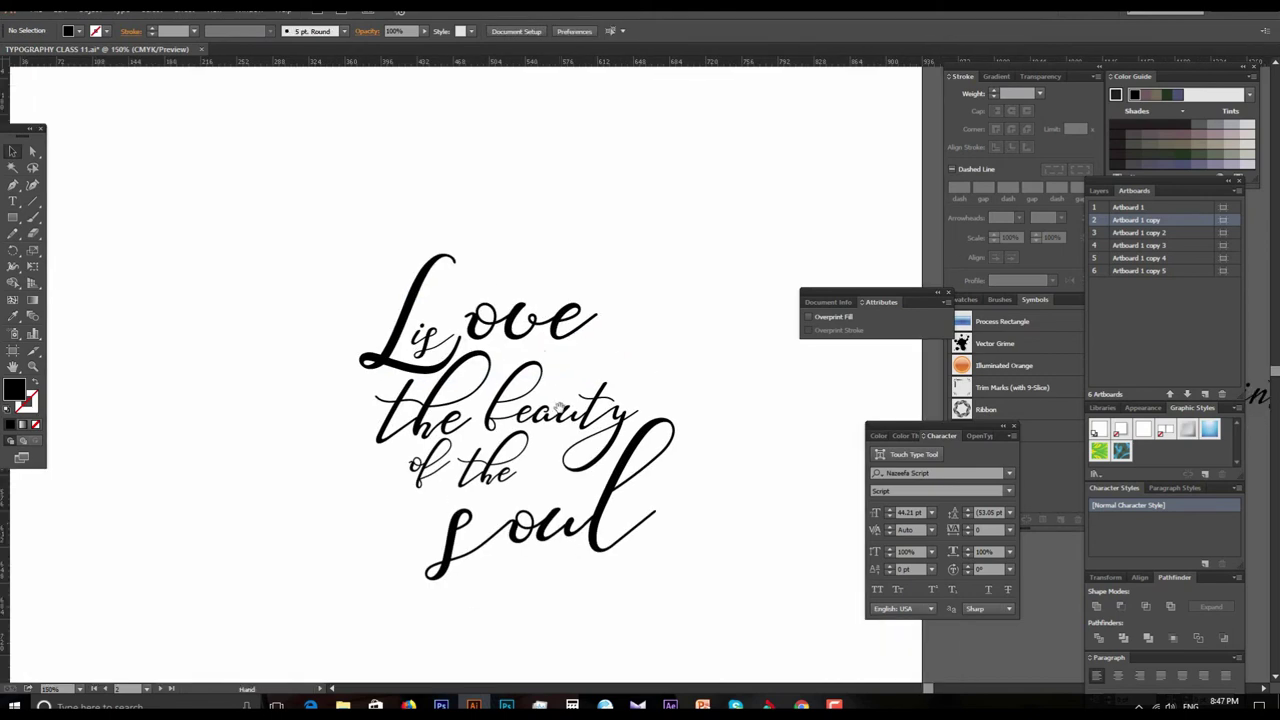
drag(558, 406, 528, 281)
drag(292, 279, 592, 462)
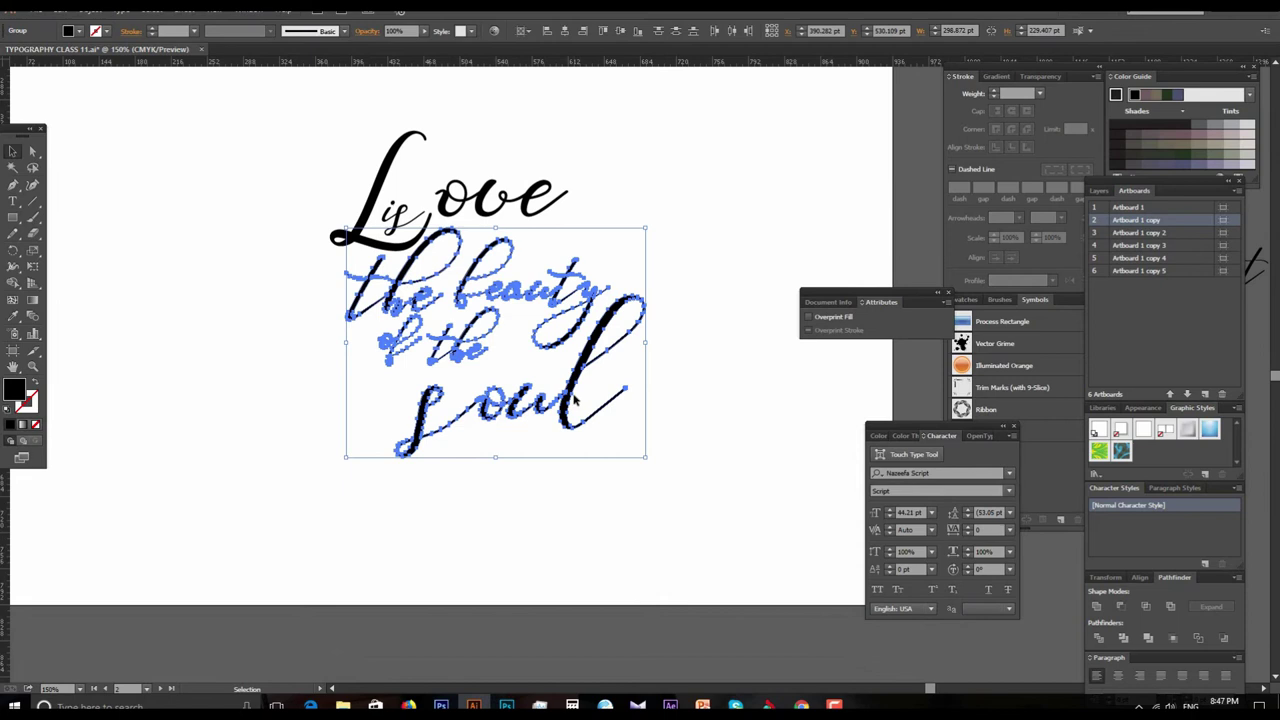
click(699, 530)
scroll(346, 340, right, 2)
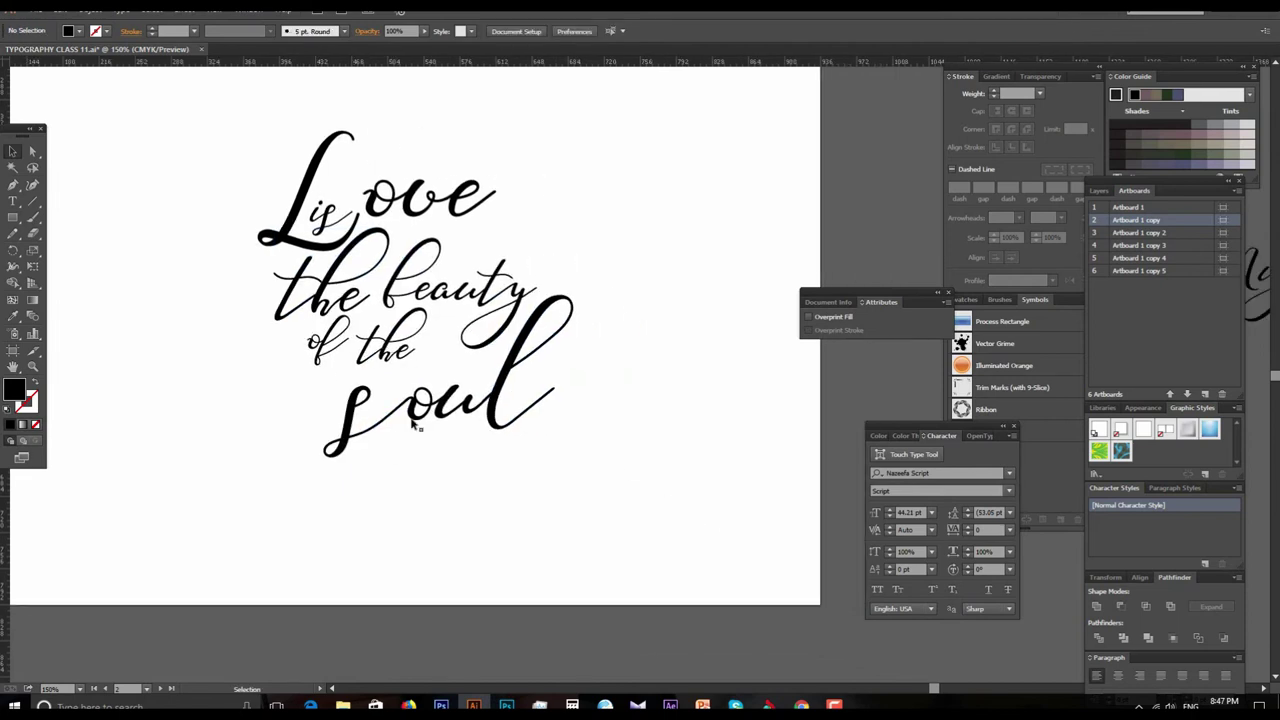
drag(441, 422, 537, 471)
Step: Move the words 'of the' lower and to the left
key(ctrl+plus)
drag(355, 322, 555, 404)
drag(462, 362, 466, 500)
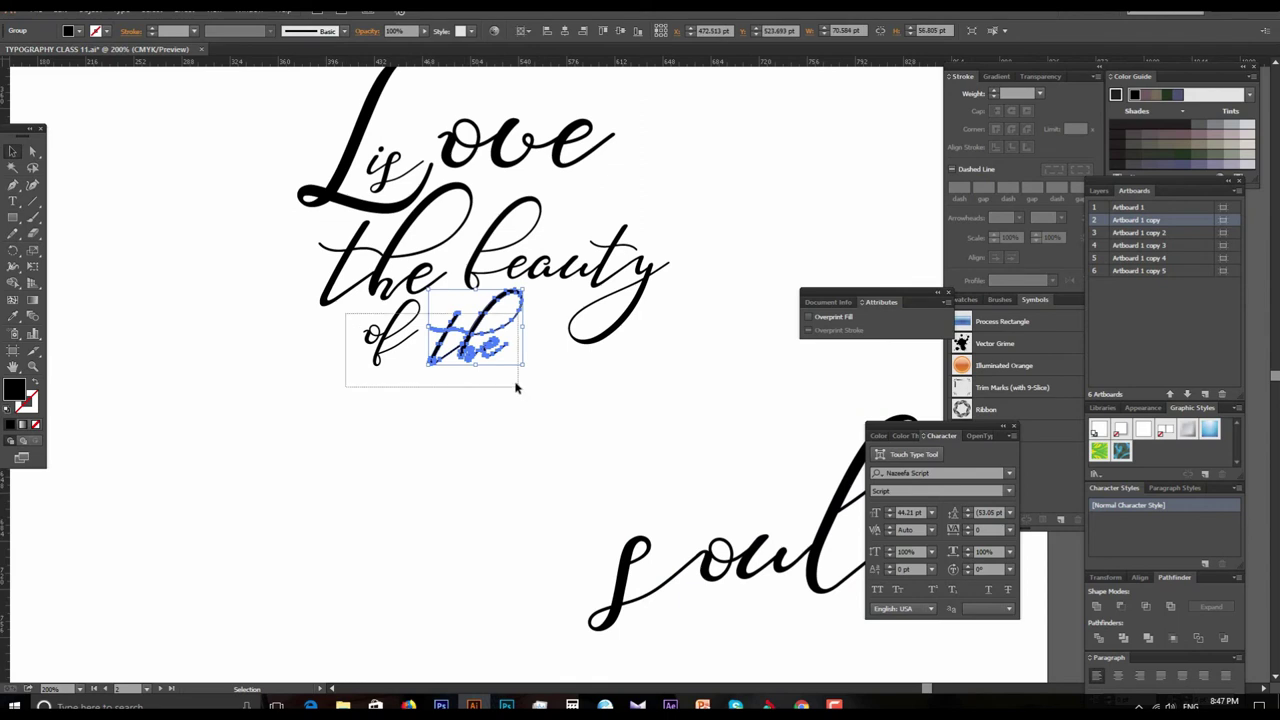
drag(345, 312, 517, 380)
drag(420, 366, 440, 486)
mouse_move(338, 328)
mouse_down()
mouse_move(523, 371)
mouse_move(396, 485)
mouse_up()
click(543, 449)
scroll(494, 463, up, 2)
Step: Shift 'beauty' down-left and place the first 'the' beside 'Love'
drag(437, 387, 395, 437)
shift+click(445, 368)
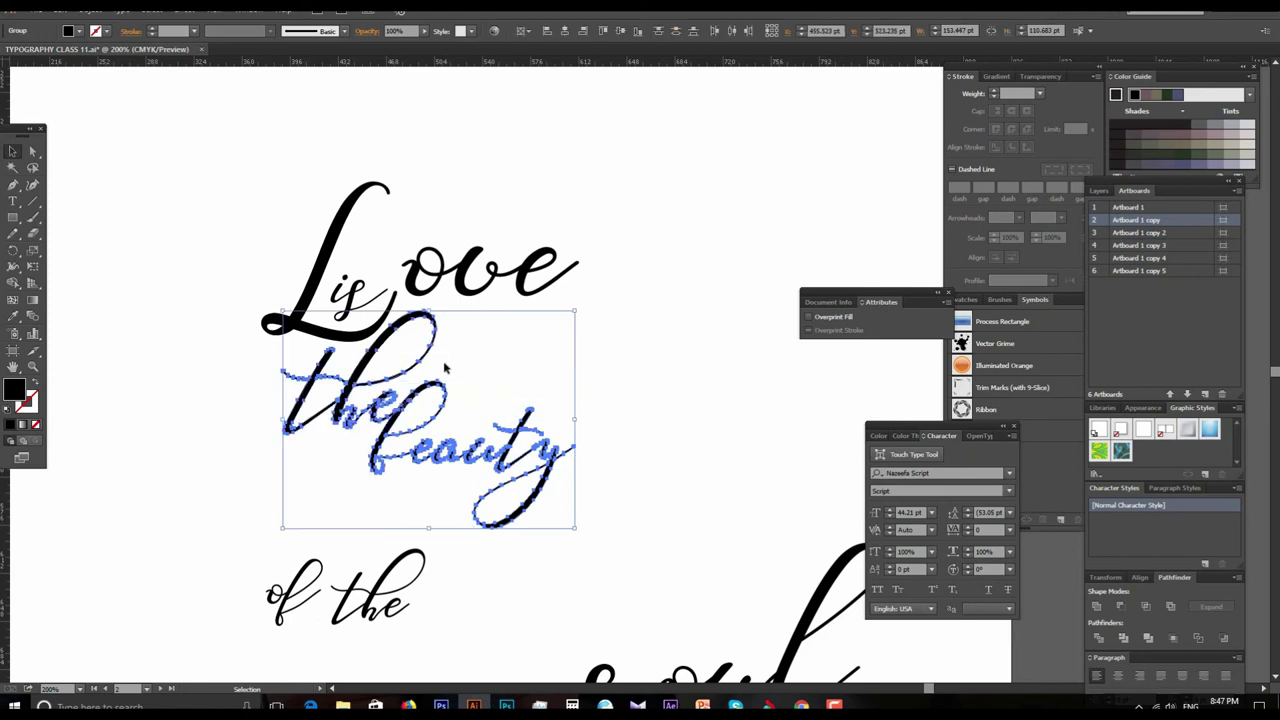
click(713, 374)
drag(425, 350, 678, 270)
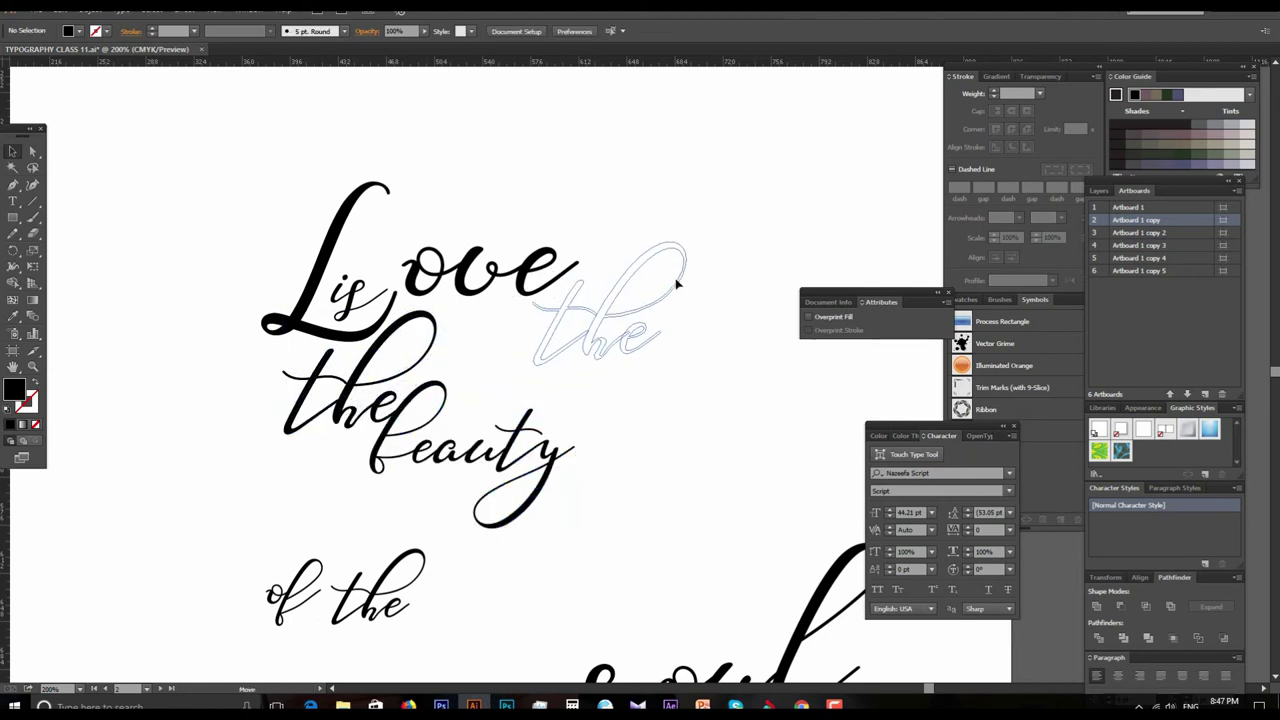
drag(678, 270, 662, 276)
click(642, 340)
Step: Shrink the word 'the' and move it below 'Love'
click(630, 340)
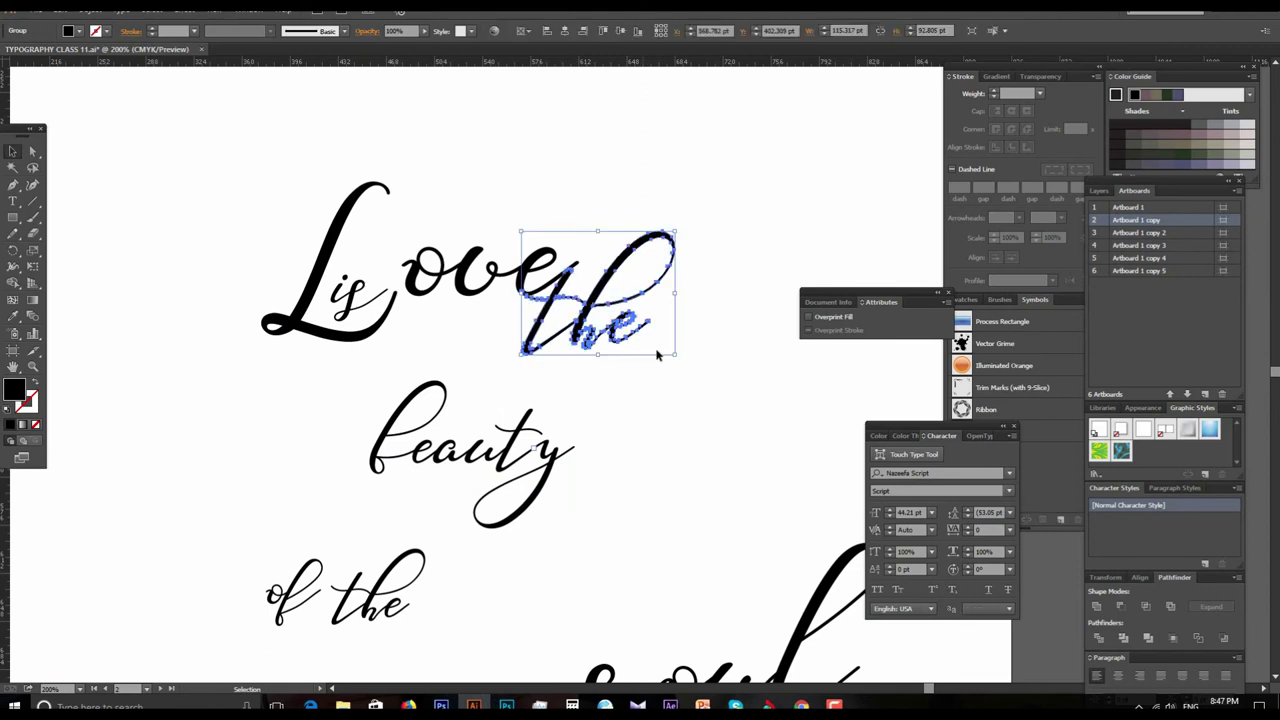
drag(671, 360, 646, 330)
drag(556, 316, 380, 364)
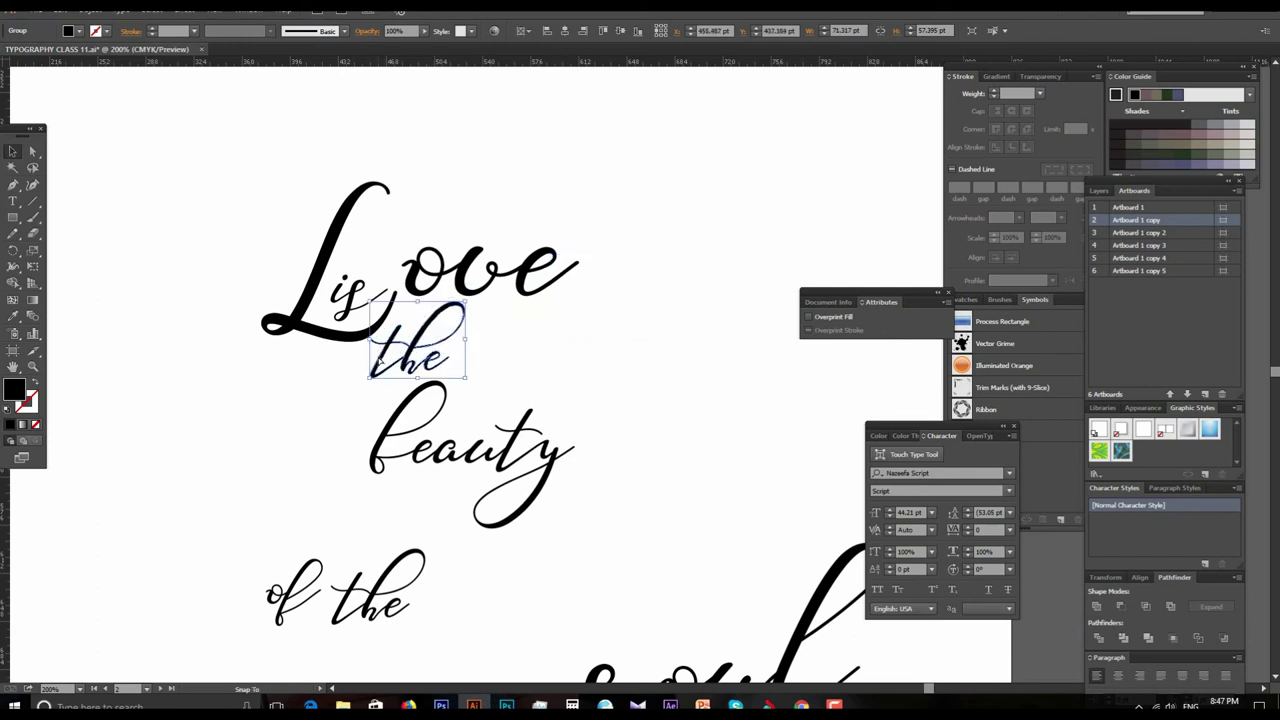
click(526, 380)
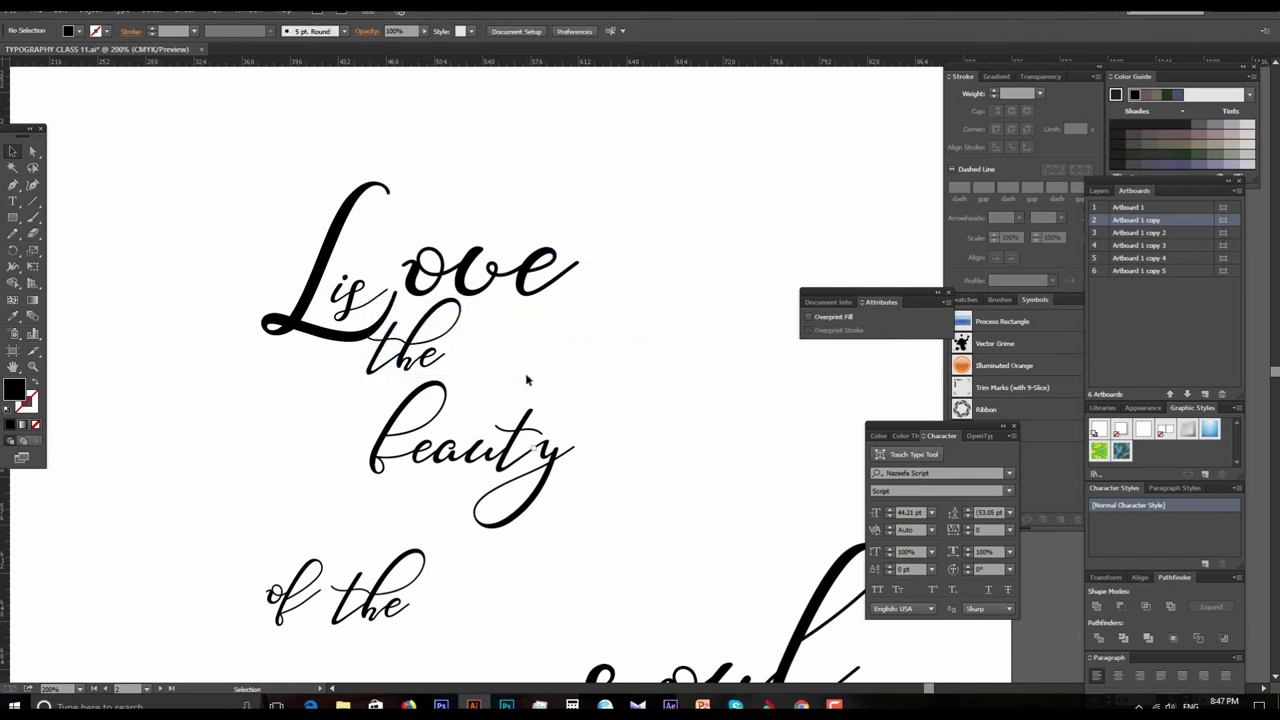
Step: Tilt 'beauty' slightly counter-clockwise and move it up-left under 'the'
drag(528, 368, 528, 295)
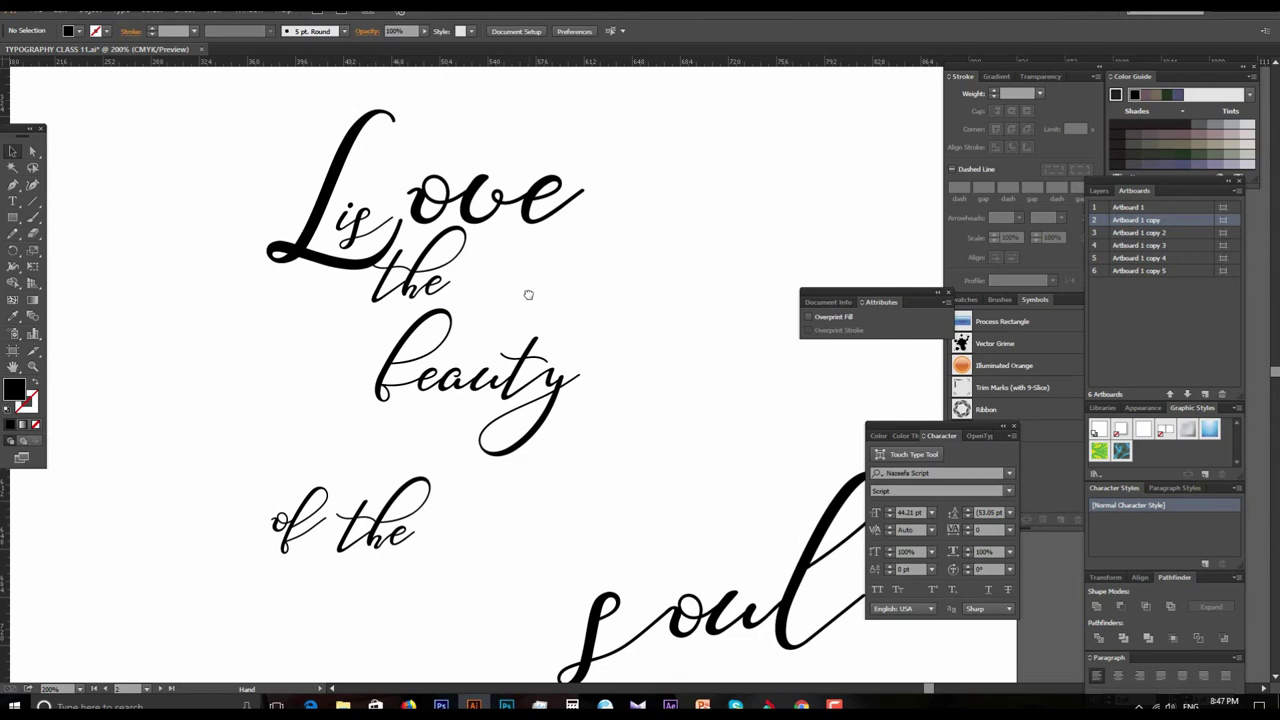
scroll(528, 295, down, 1)
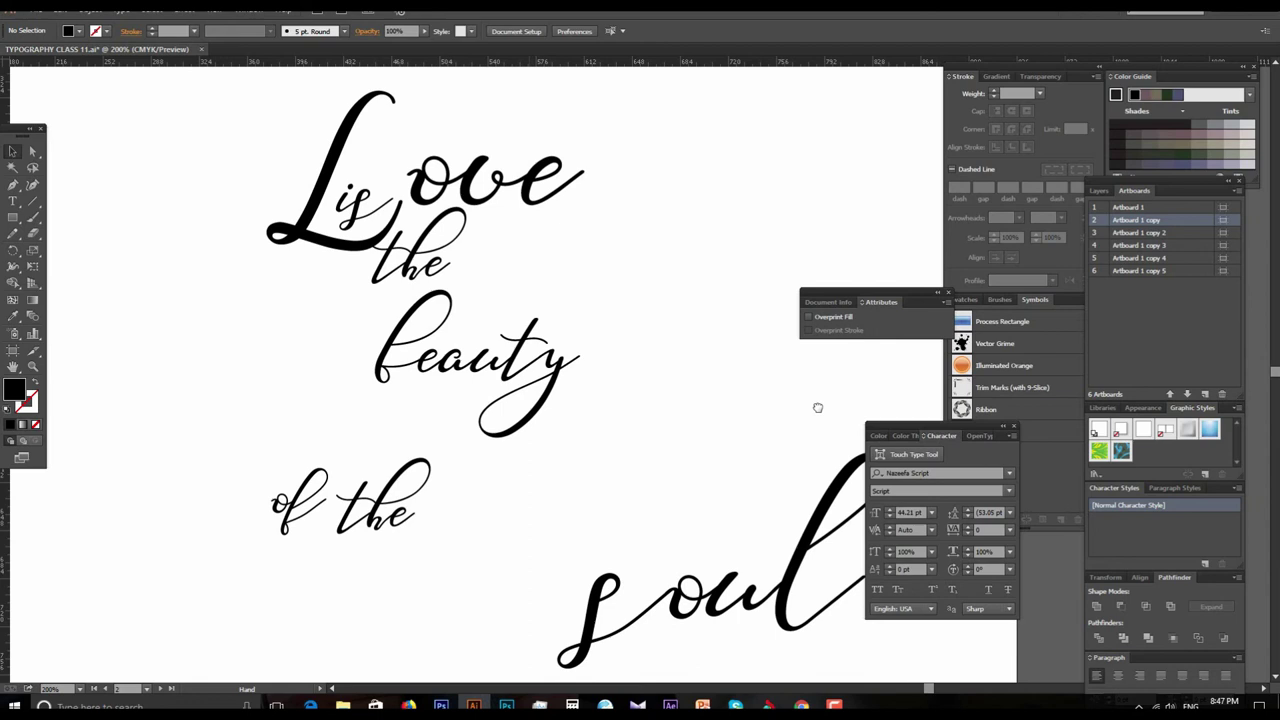
scroll(818, 411, down, 1)
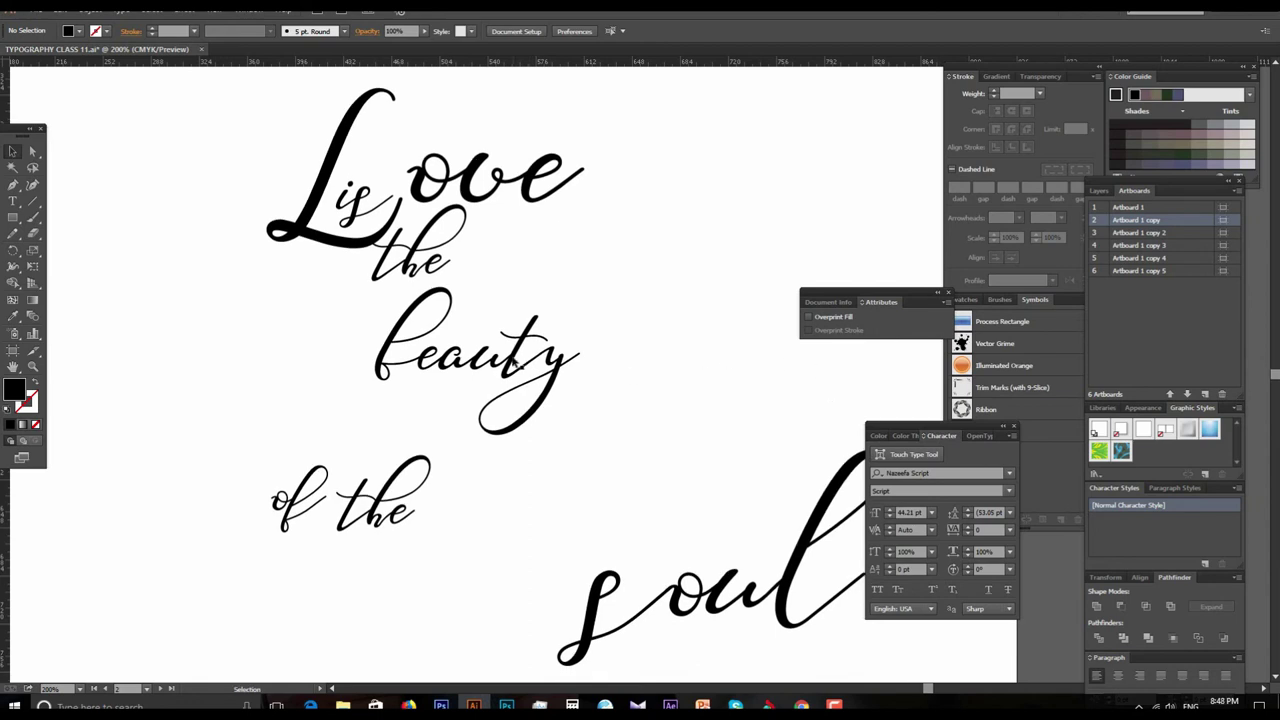
click(545, 410)
mouse_move(587, 440)
mouse_down()
mouse_move(589, 420)
mouse_move(626, 437)
mouse_up()
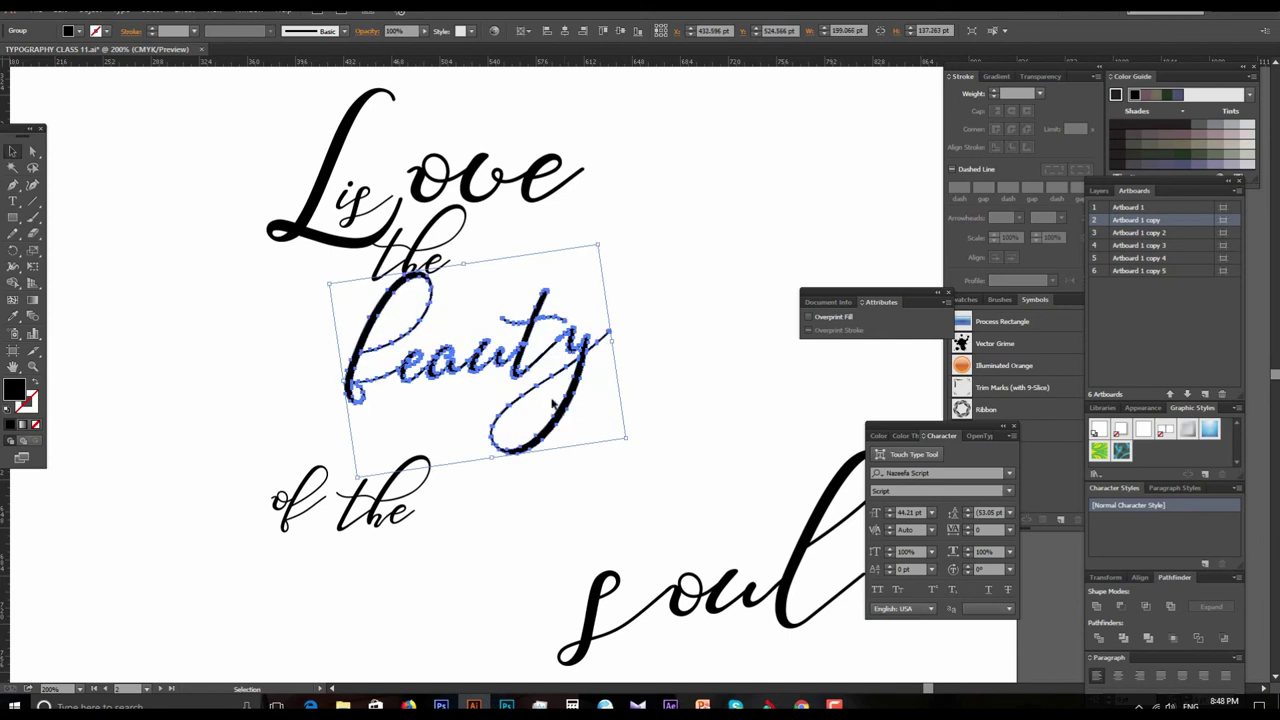
drag(520, 352, 449, 331)
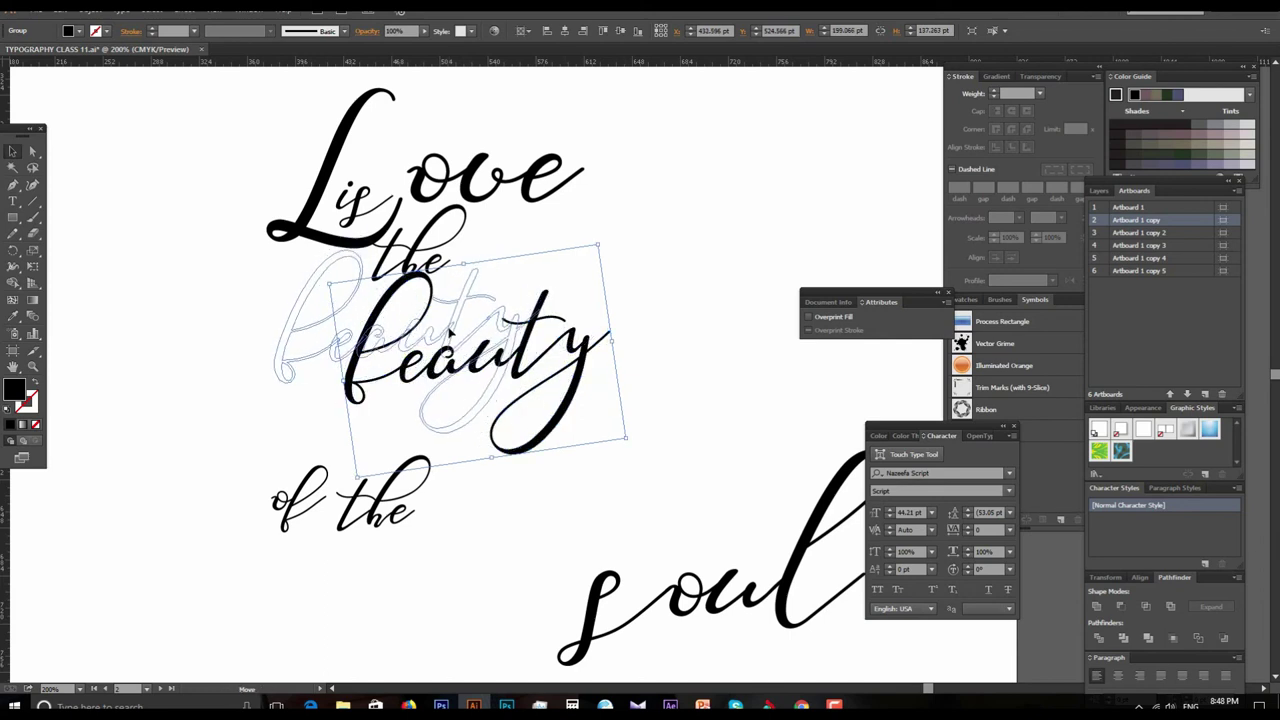
click(584, 367)
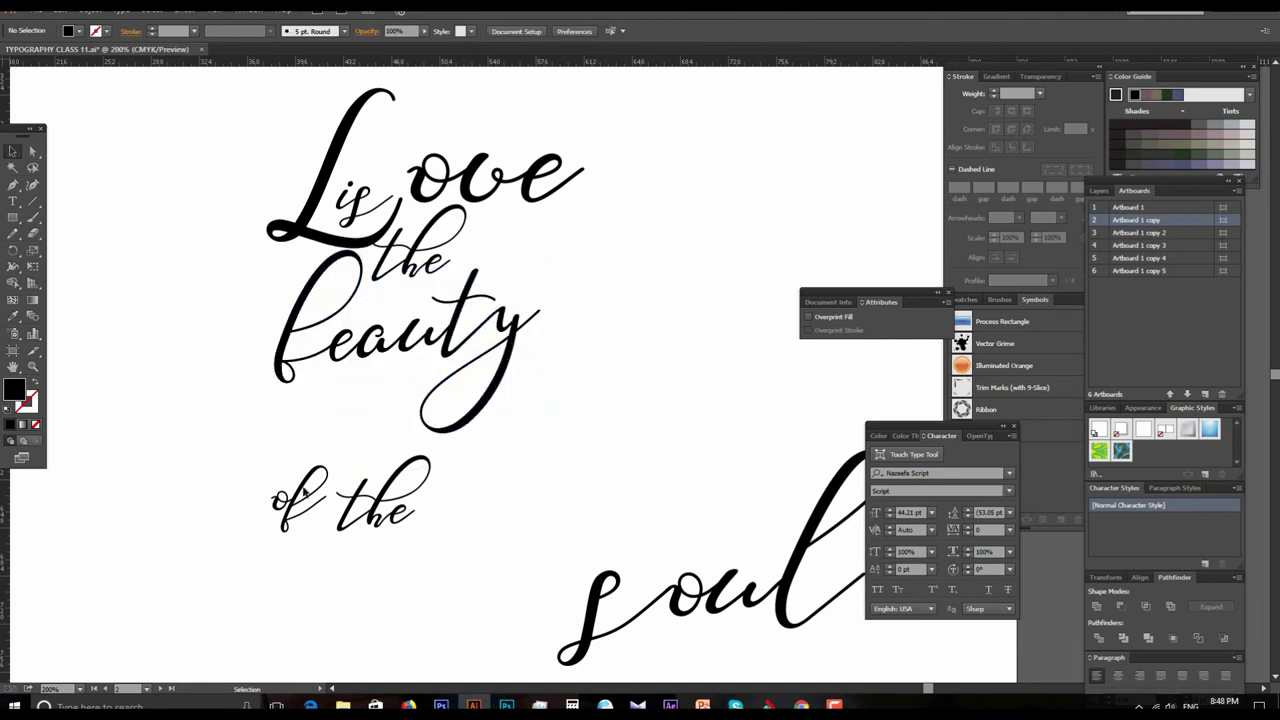
Step: Place 'of the' beside 'beauty'
mouse_move(335, 493)
mouse_down()
mouse_move(414, 543)
mouse_move(617, 370)
mouse_up()
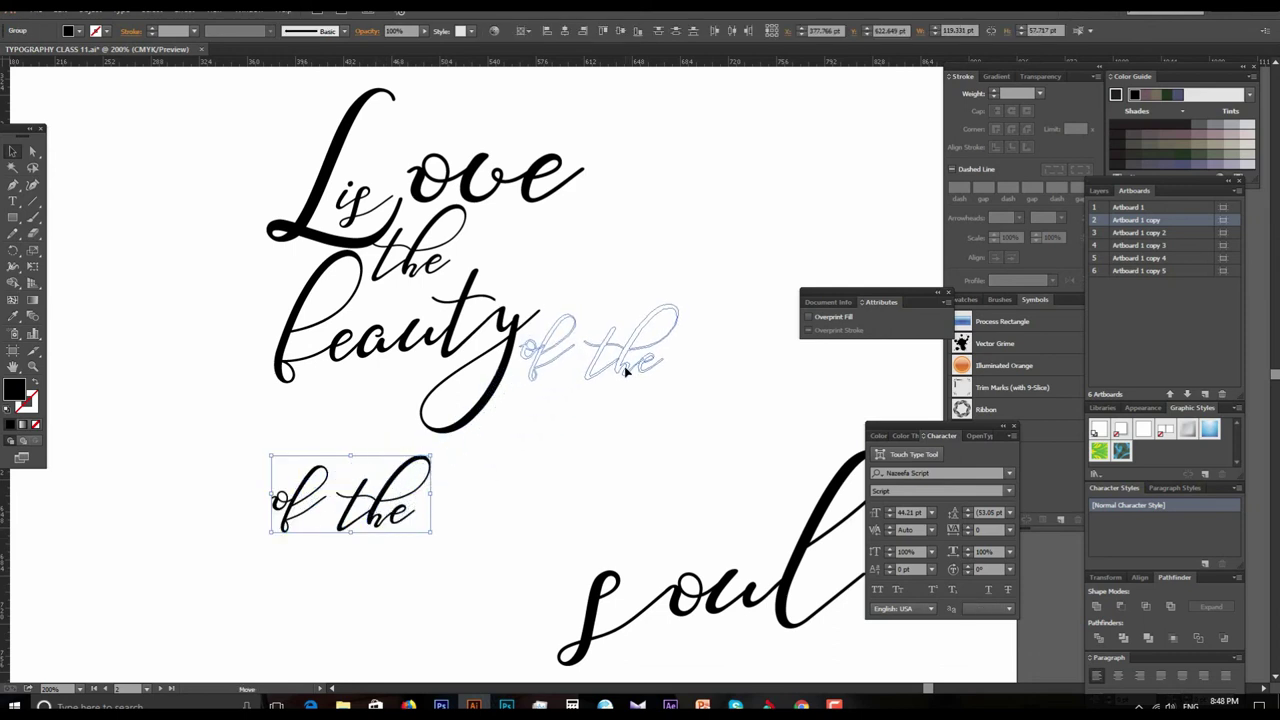
drag(617, 370, 628, 372)
click(612, 437)
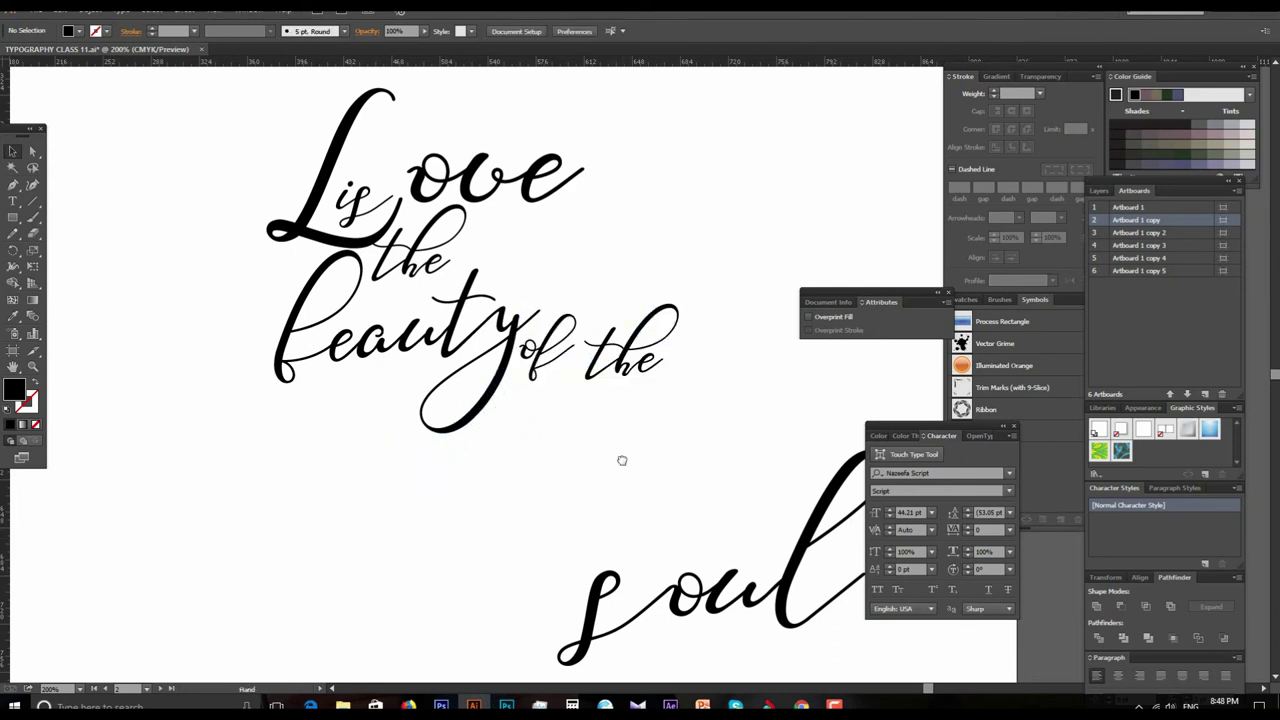
scroll(620, 457, down, 2)
alt+scroll(628, 394, down, 1)
Step: Put the second 'the' below 'beauty' and move 'soul' up beneath it, enlarged
drag(619, 267, 413, 312)
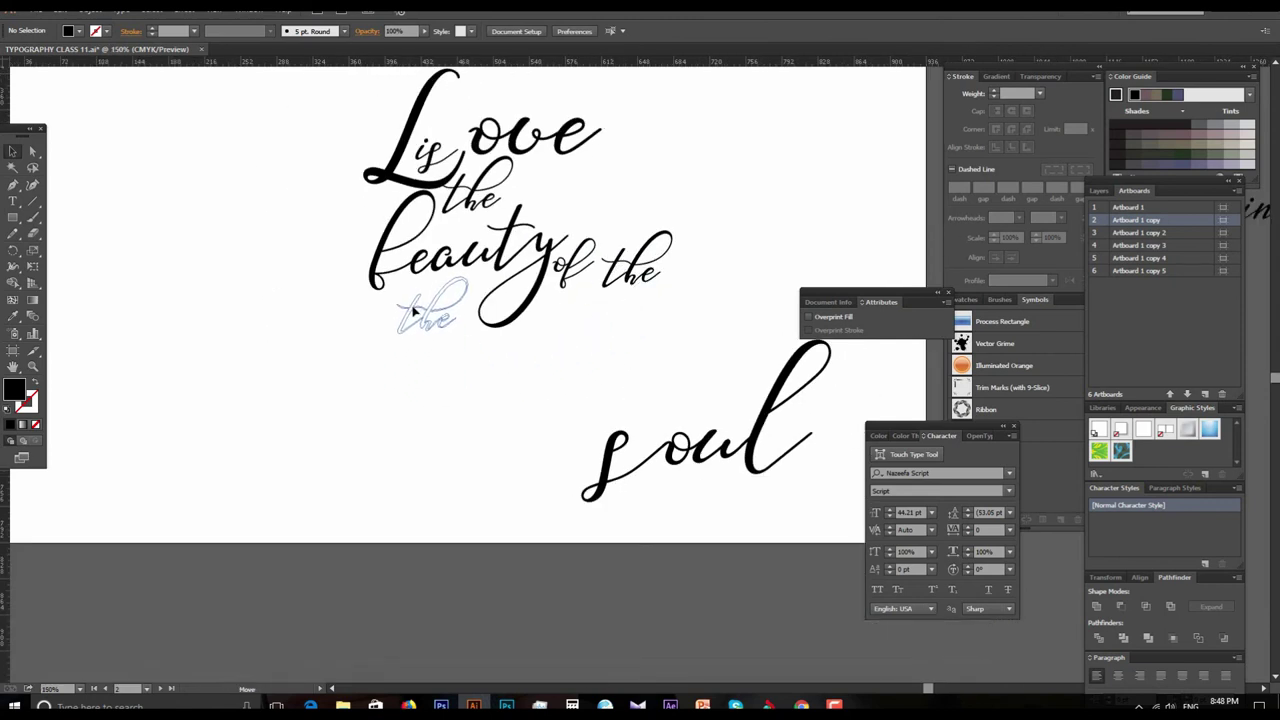
drag(413, 312, 413, 314)
click(543, 414)
mouse_move(593, 461)
mouse_down()
mouse_move(441, 411)
mouse_move(394, 381)
mouse_up()
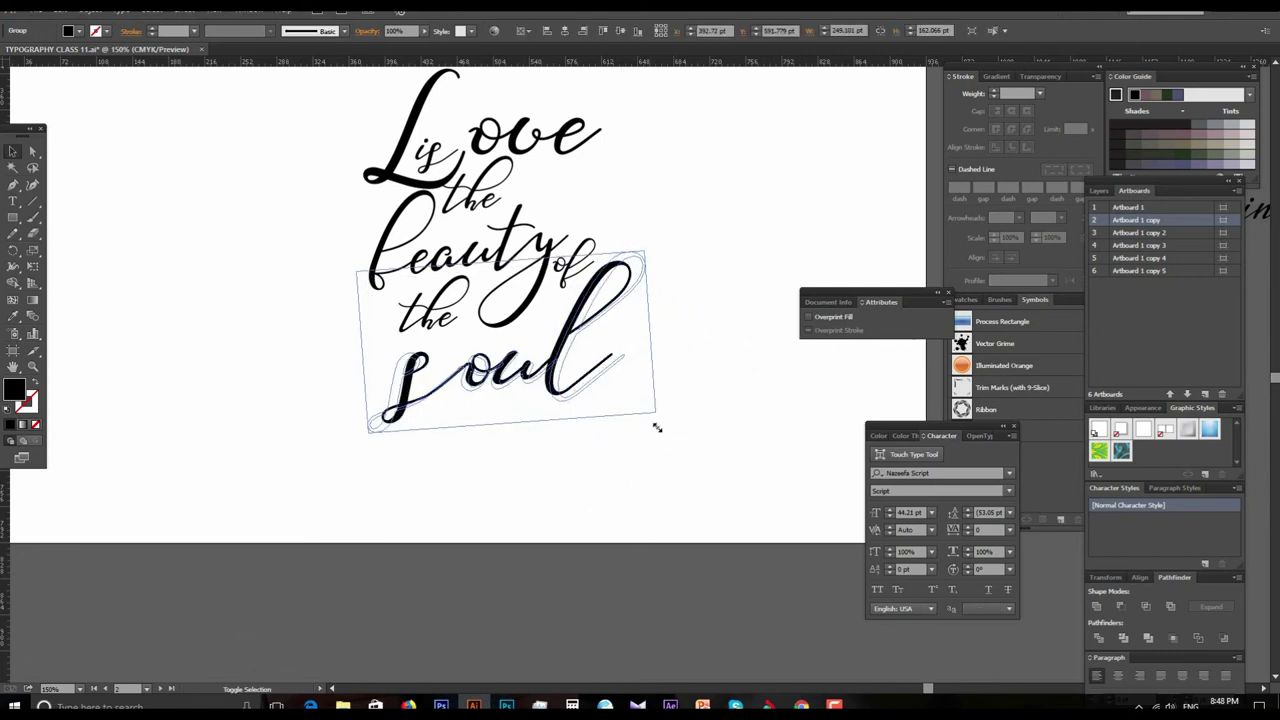
drag(642, 409, 657, 428)
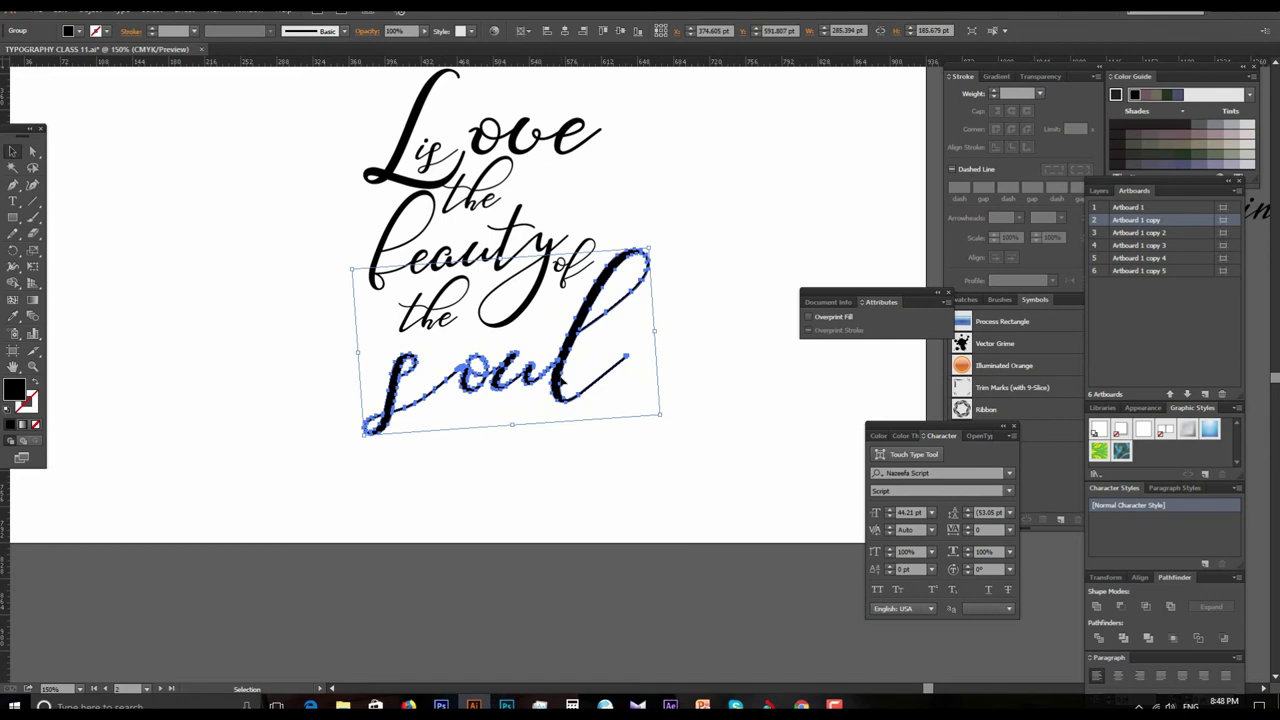
click(554, 492)
Step: Scale up all the quote lettering and move it higher on the artboard
scroll(554, 492, down, 1)
scroll(569, 454, down, 1)
scroll(569, 454, down, 1)
scroll(580, 415, down, 1)
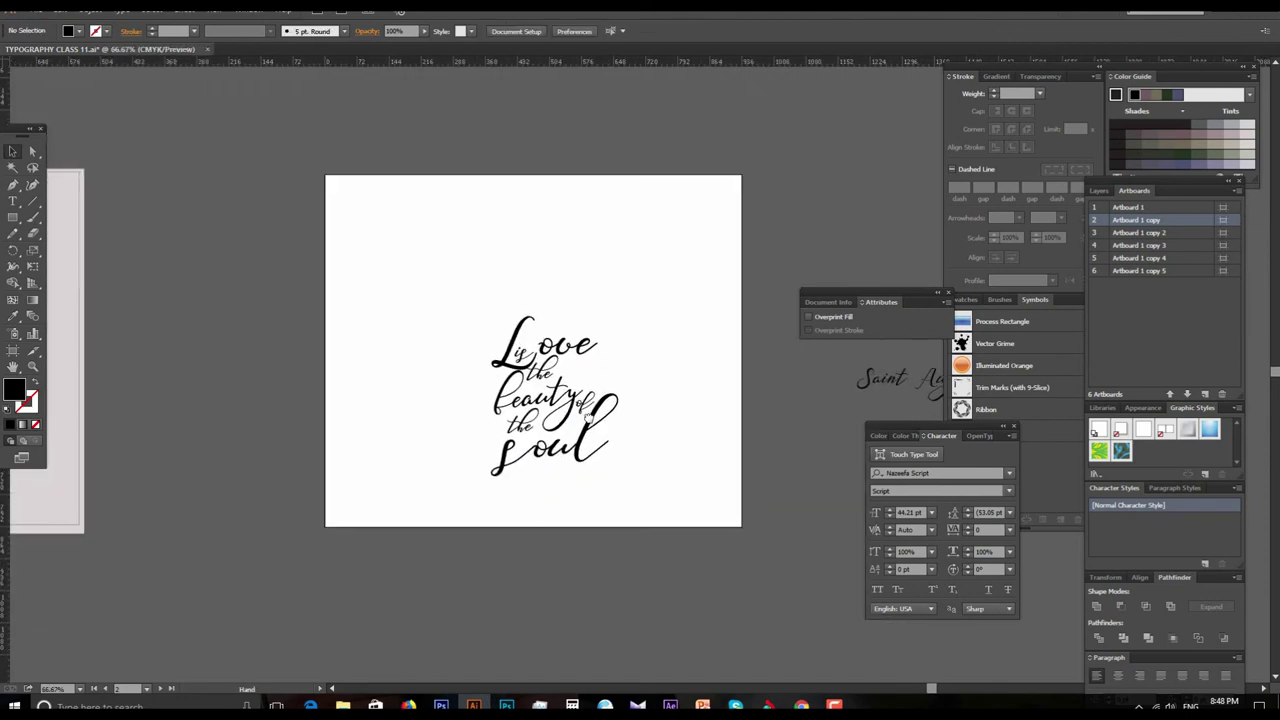
scroll(603, 374, up, 3)
scroll(608, 376, down, 1)
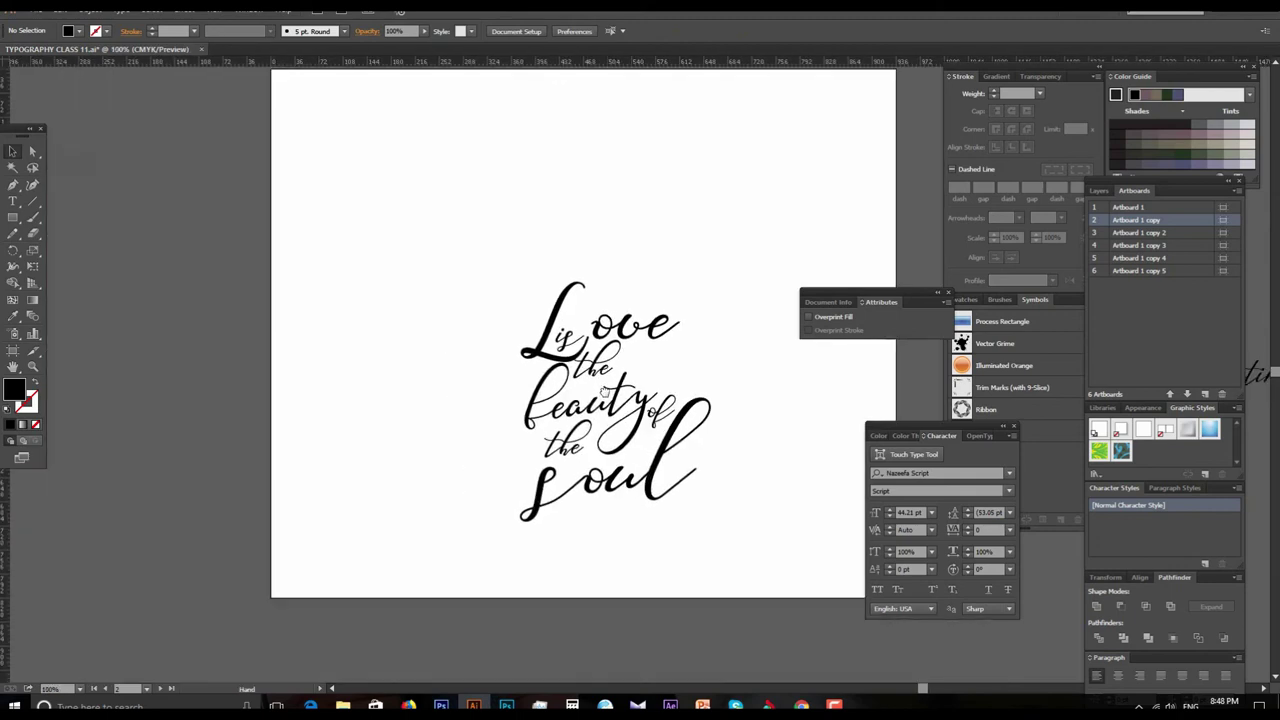
mouse_move(452, 259)
mouse_down()
mouse_move(745, 560)
mouse_move(749, 587)
mouse_up()
drag(625, 457, 625, 350)
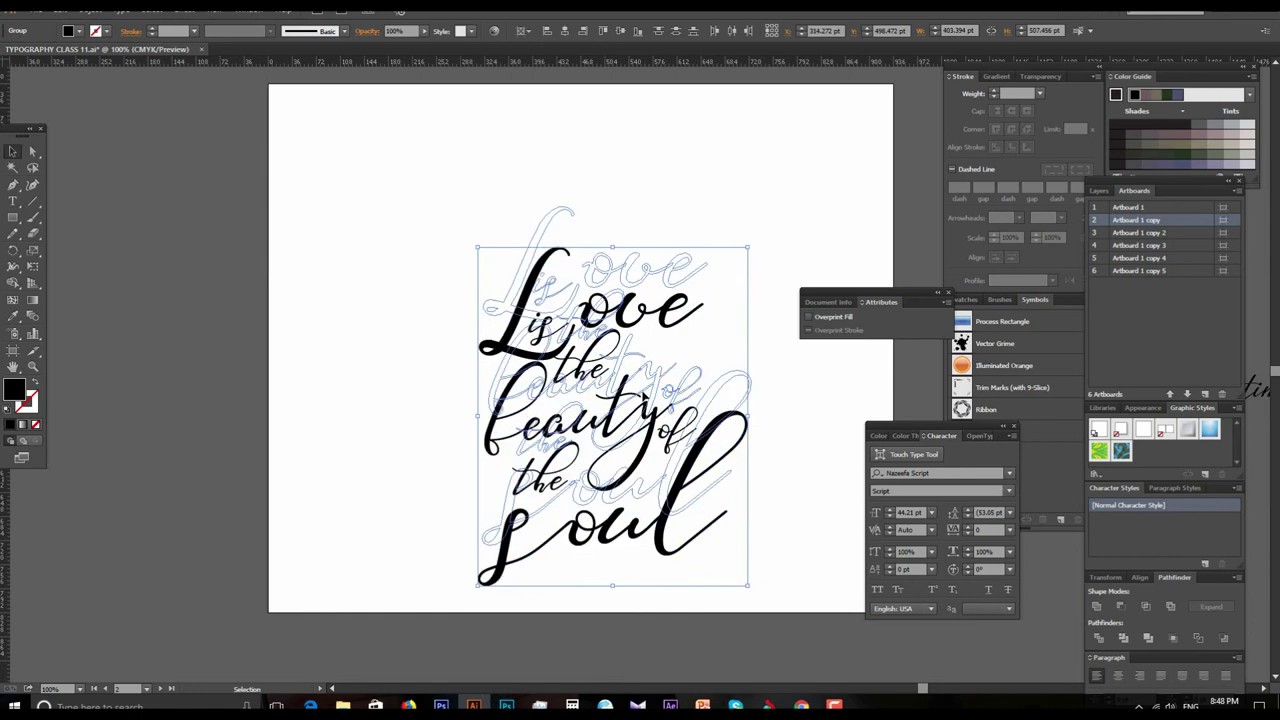
click(638, 577)
Step: Ungroup the 'beauty' lettering
scroll(606, 457, up, 1)
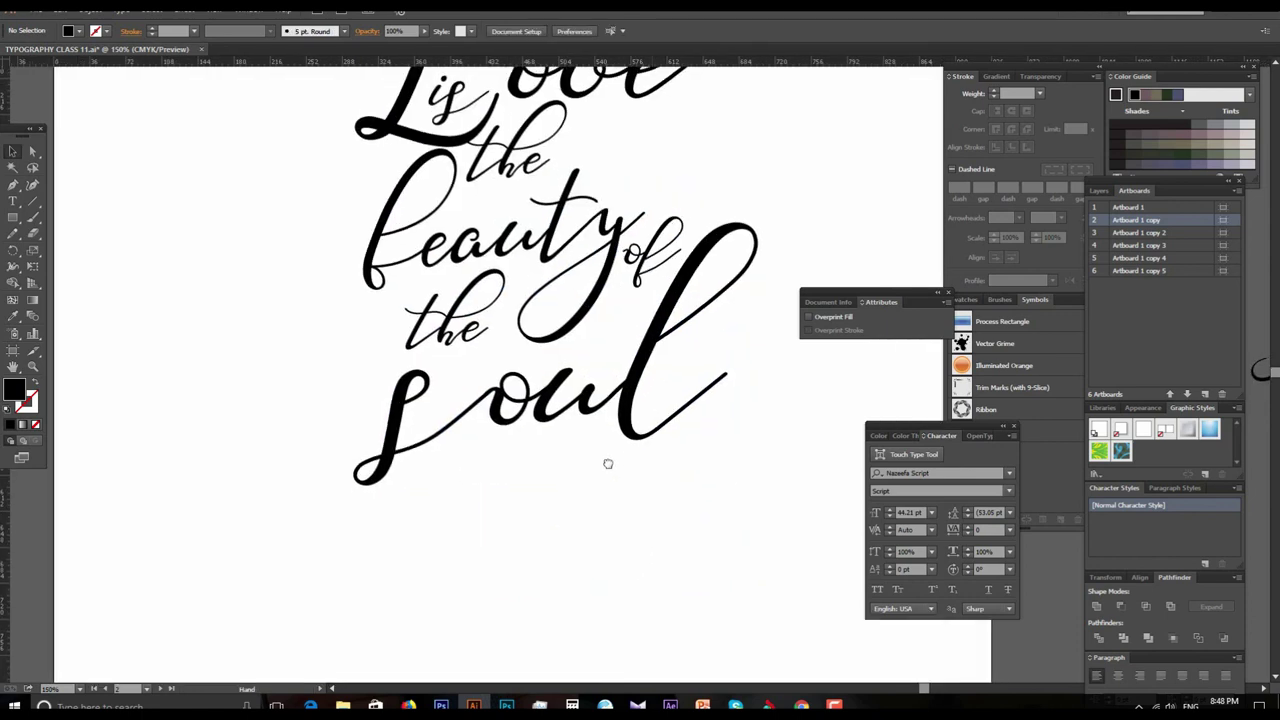
scroll(505, 250, up, 1)
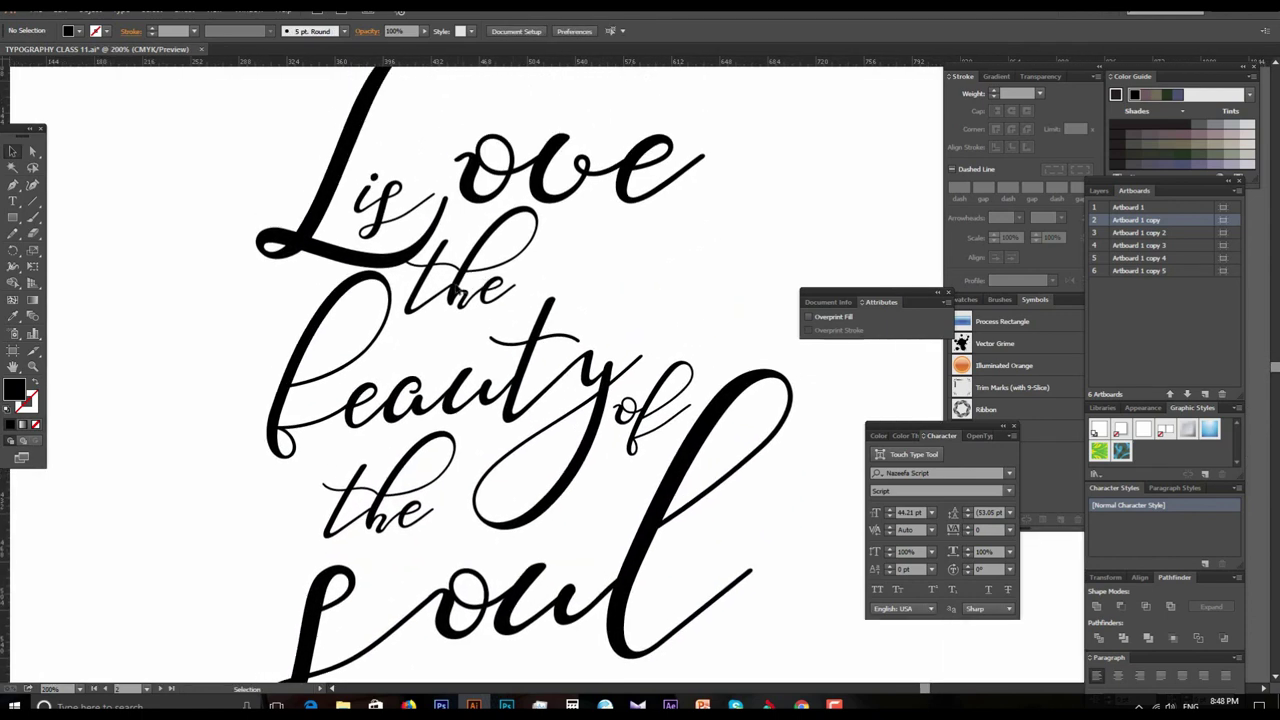
click(465, 292)
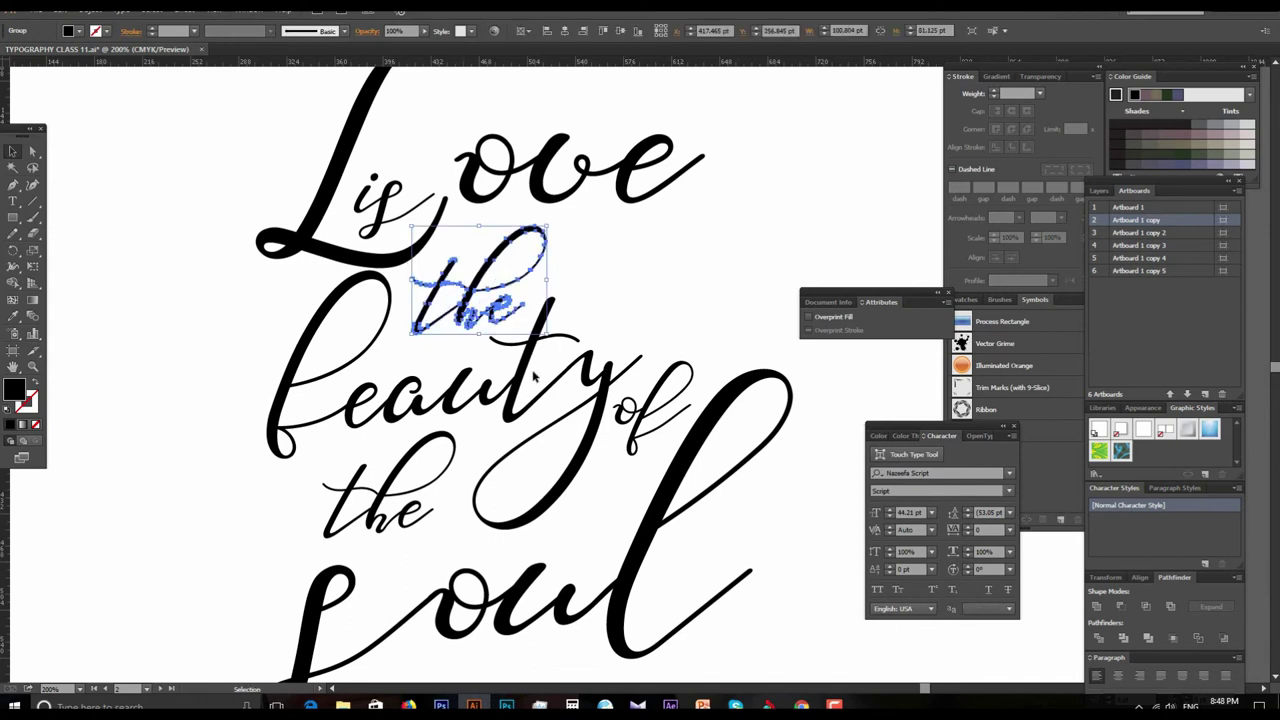
scroll(510, 350, down, 1)
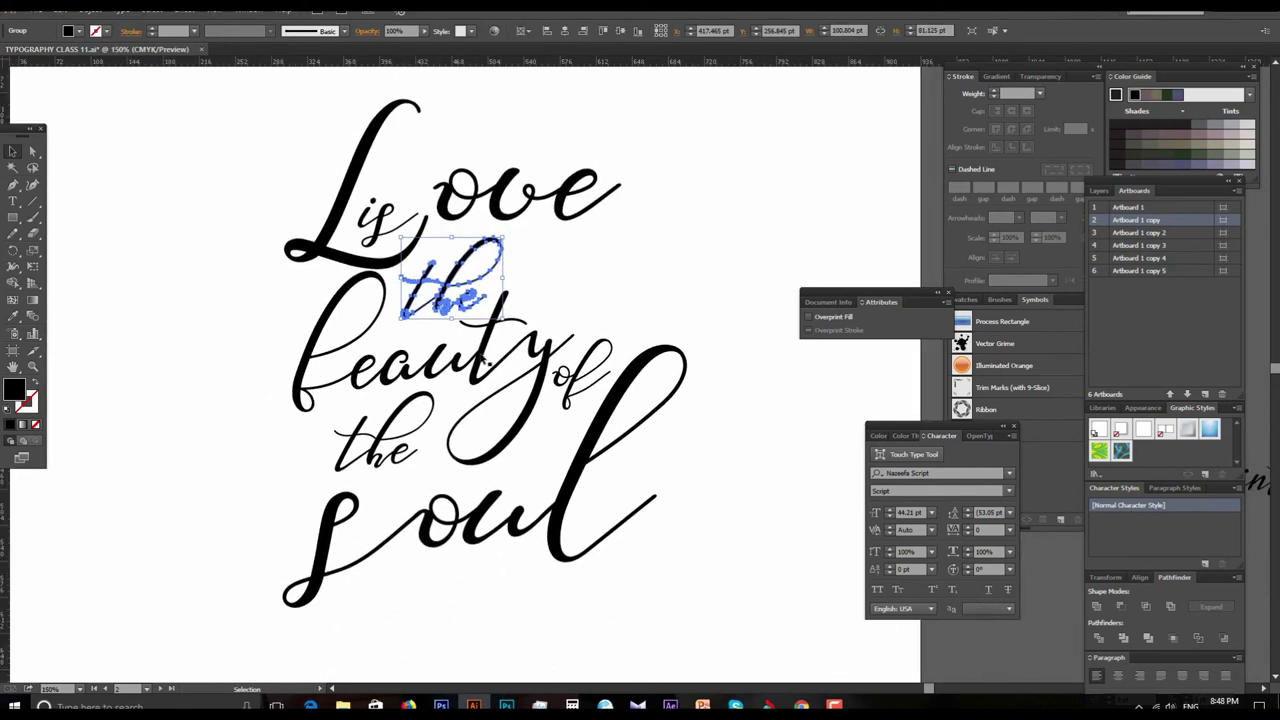
click(507, 371)
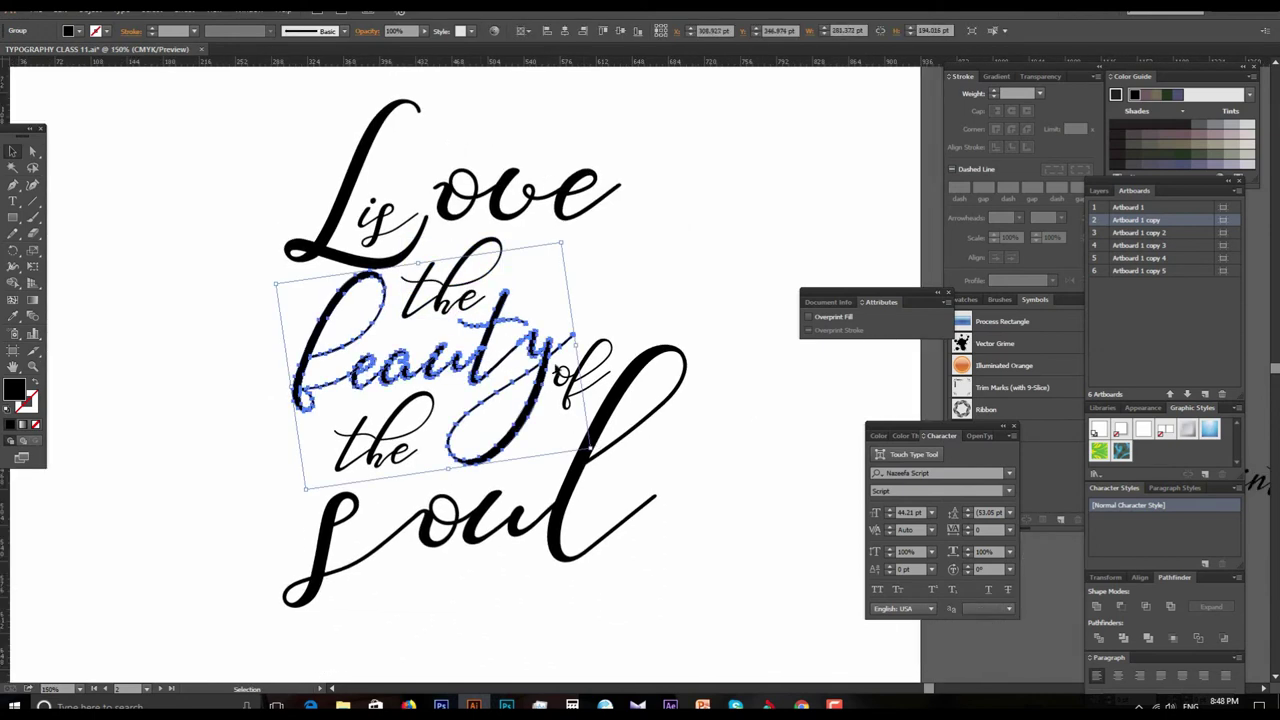
right_click(556, 343)
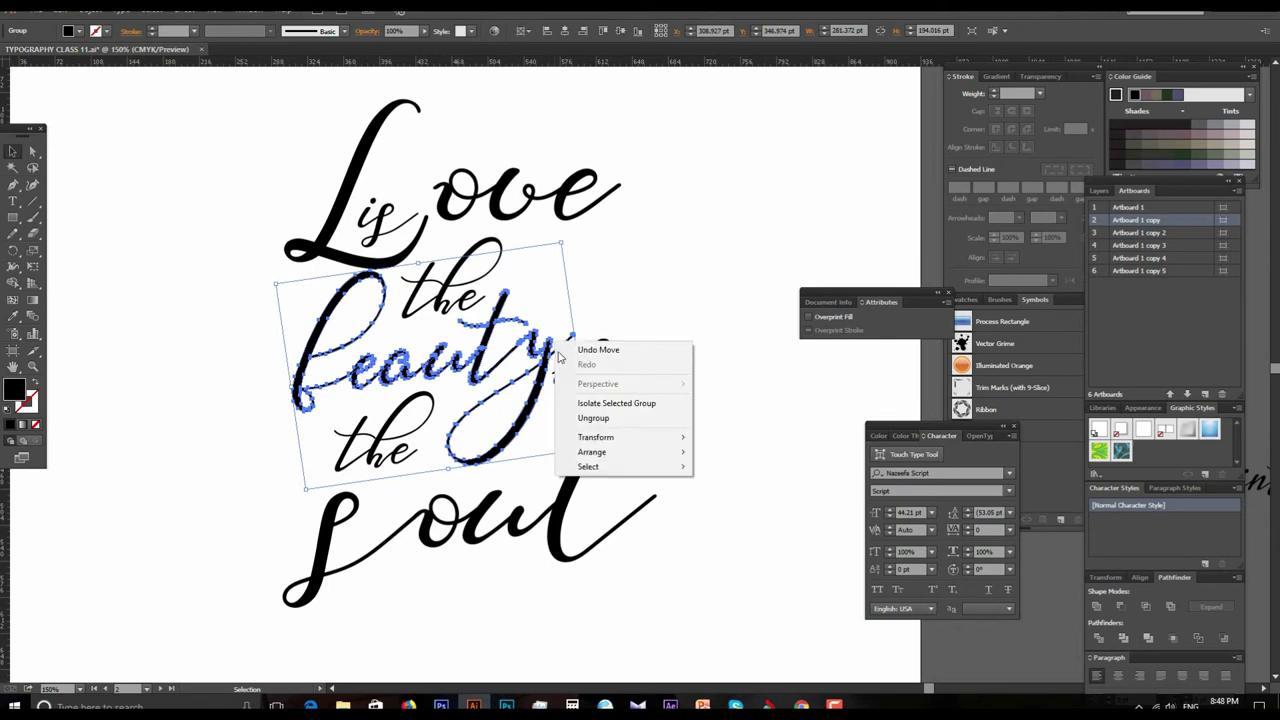
click(609, 419)
click(737, 434)
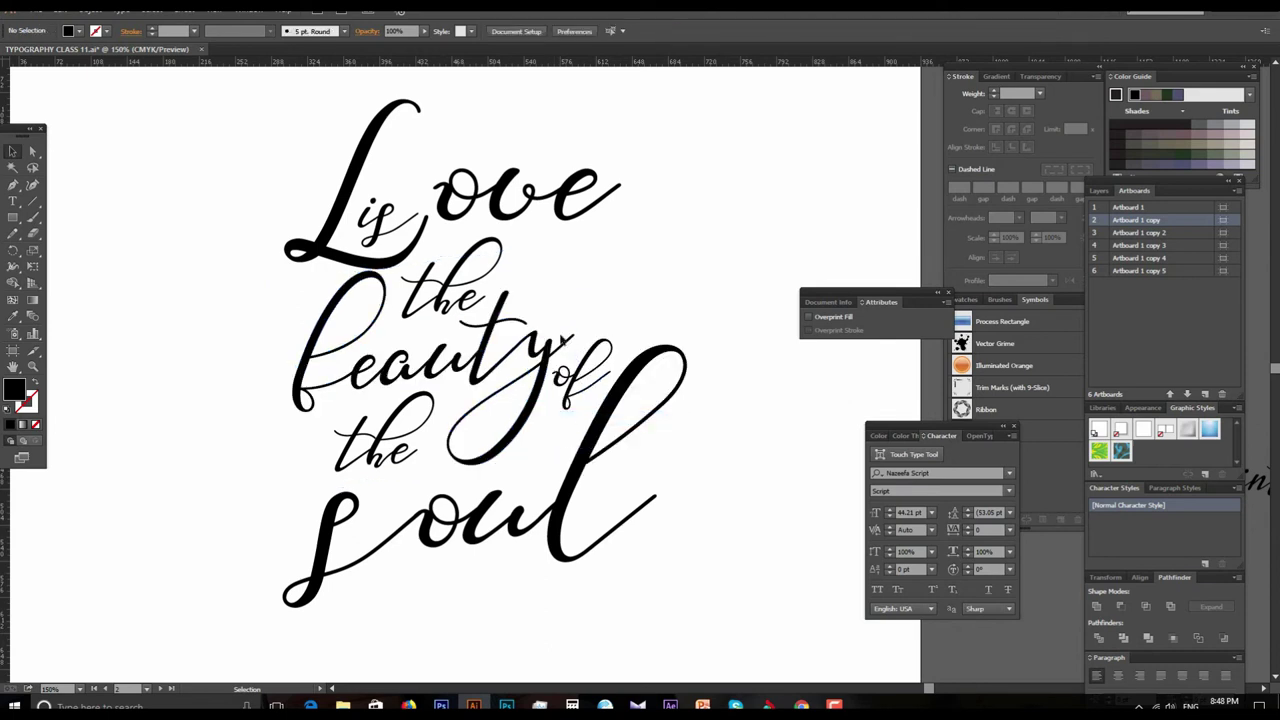
Step: Drag the end anchor of the y in 'beauty' into a long up-right tail
click(569, 341)
click(31, 152)
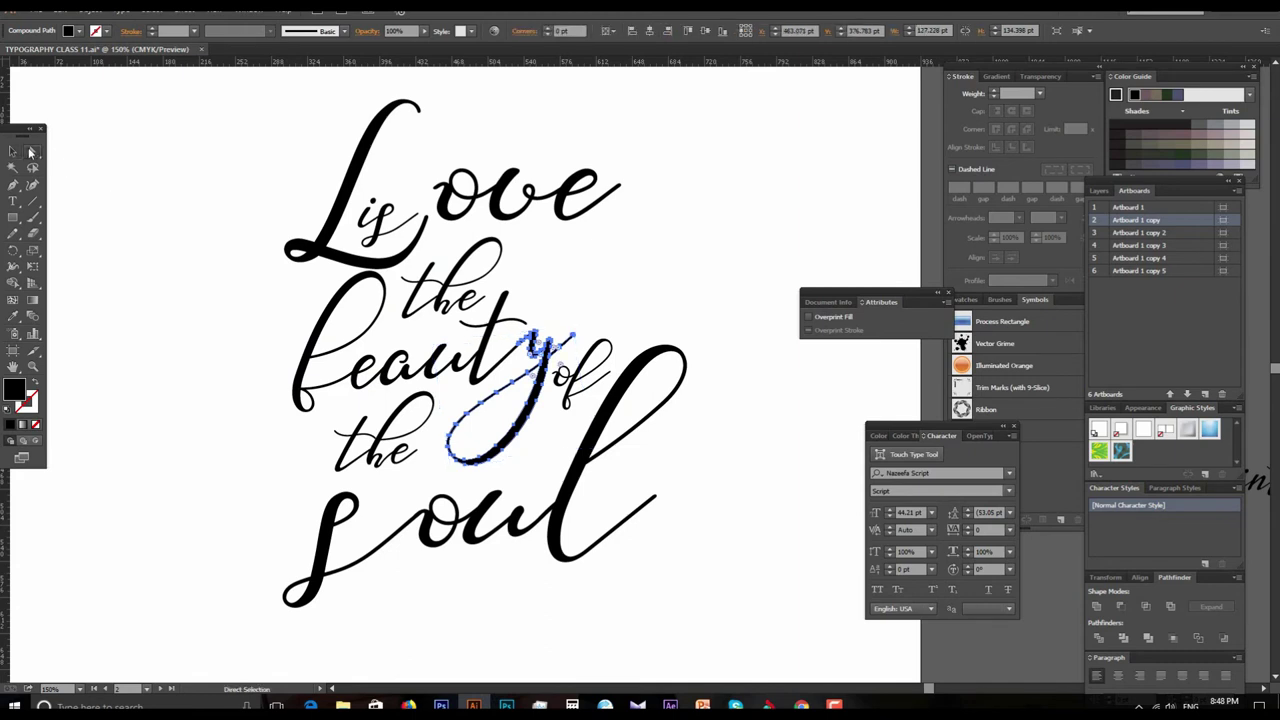
click(576, 337)
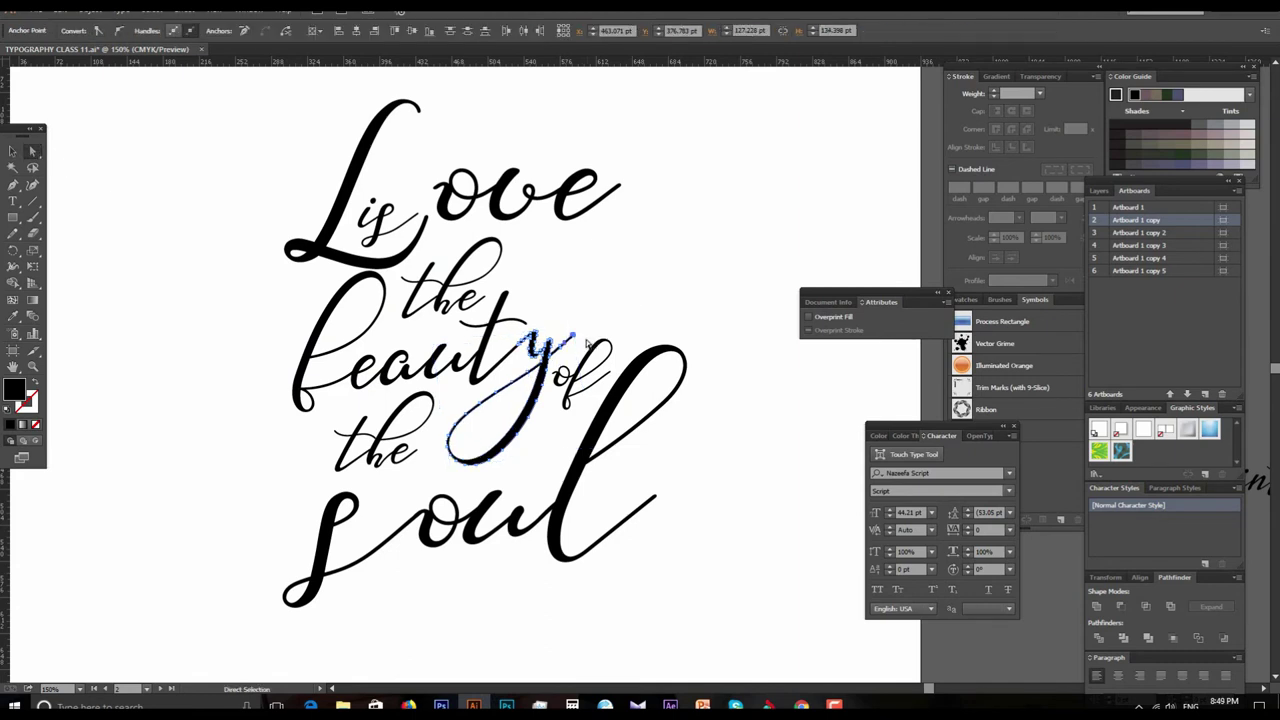
drag(576, 342, 578, 333)
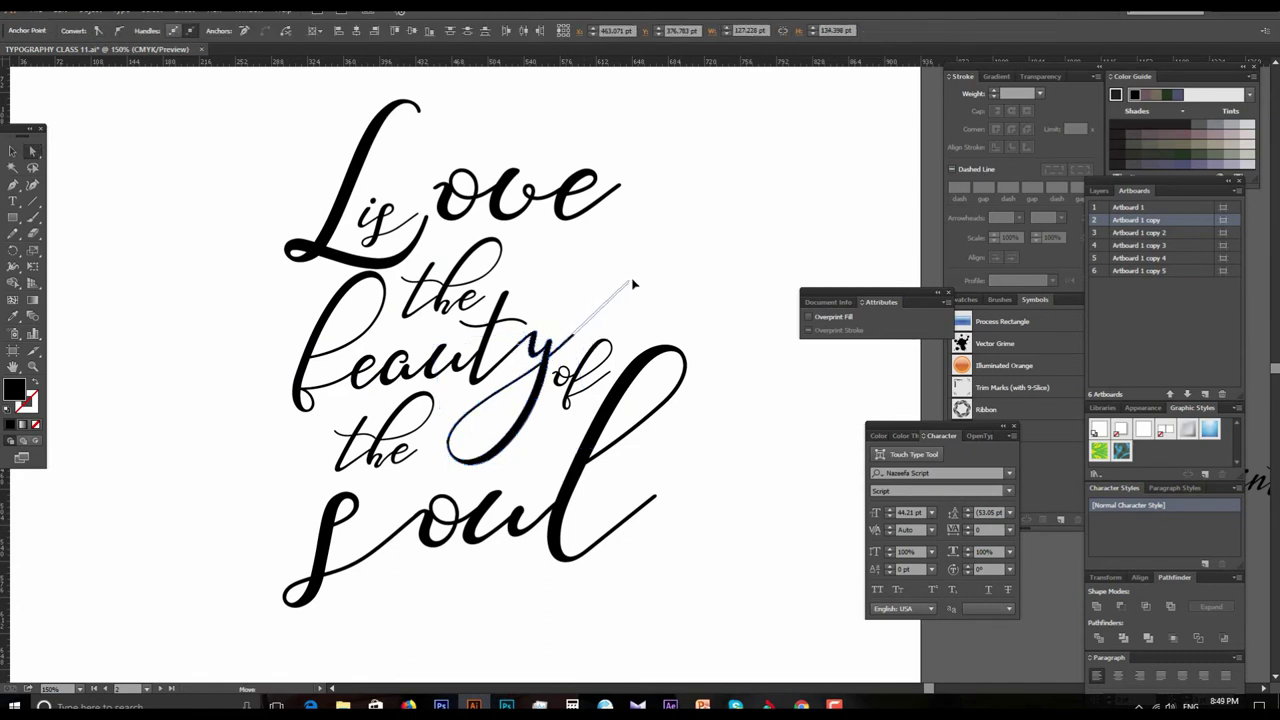
drag(592, 313, 663, 244)
click(725, 388)
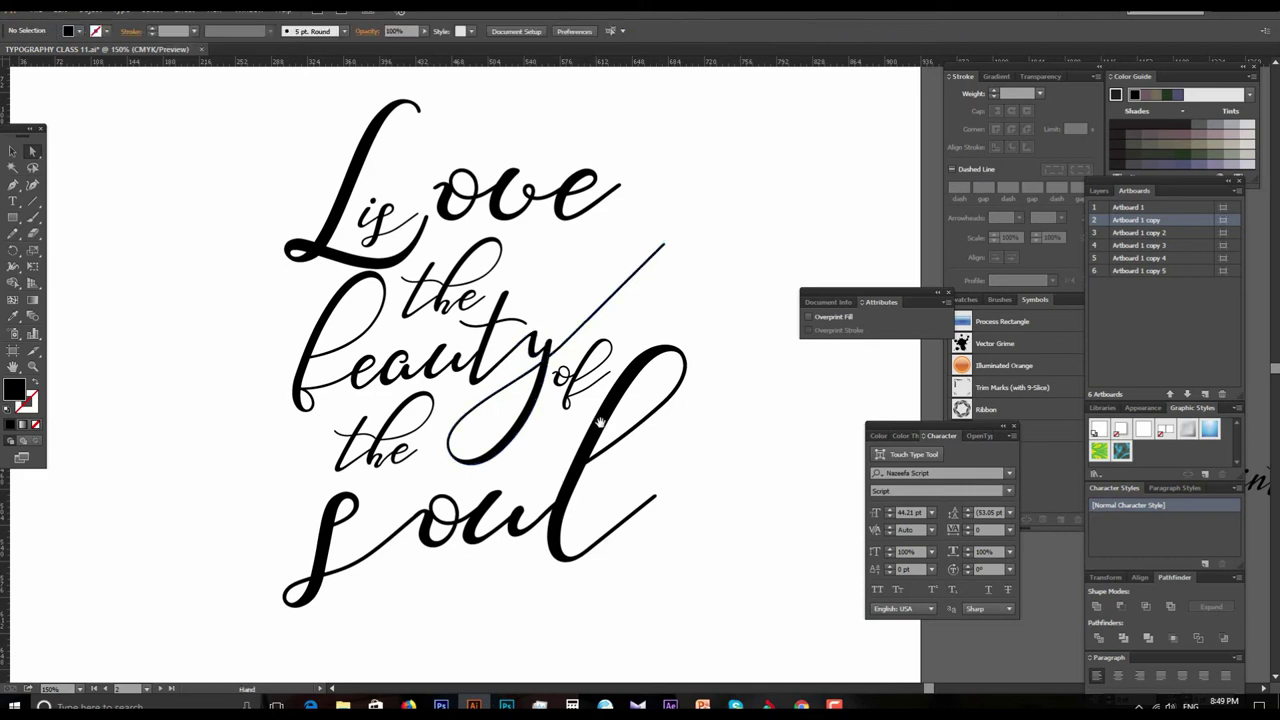
key(ctrl+equal)
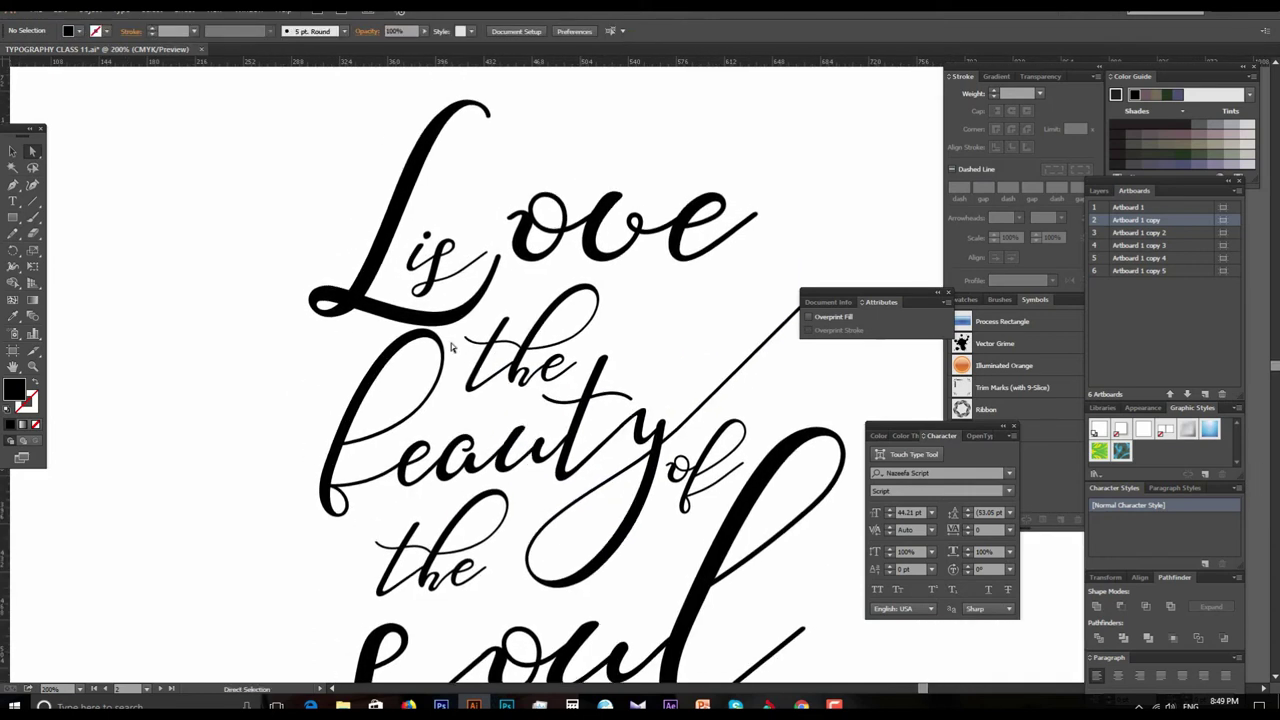
key(ctrl+minus)
drag(514, 359, 408, 299)
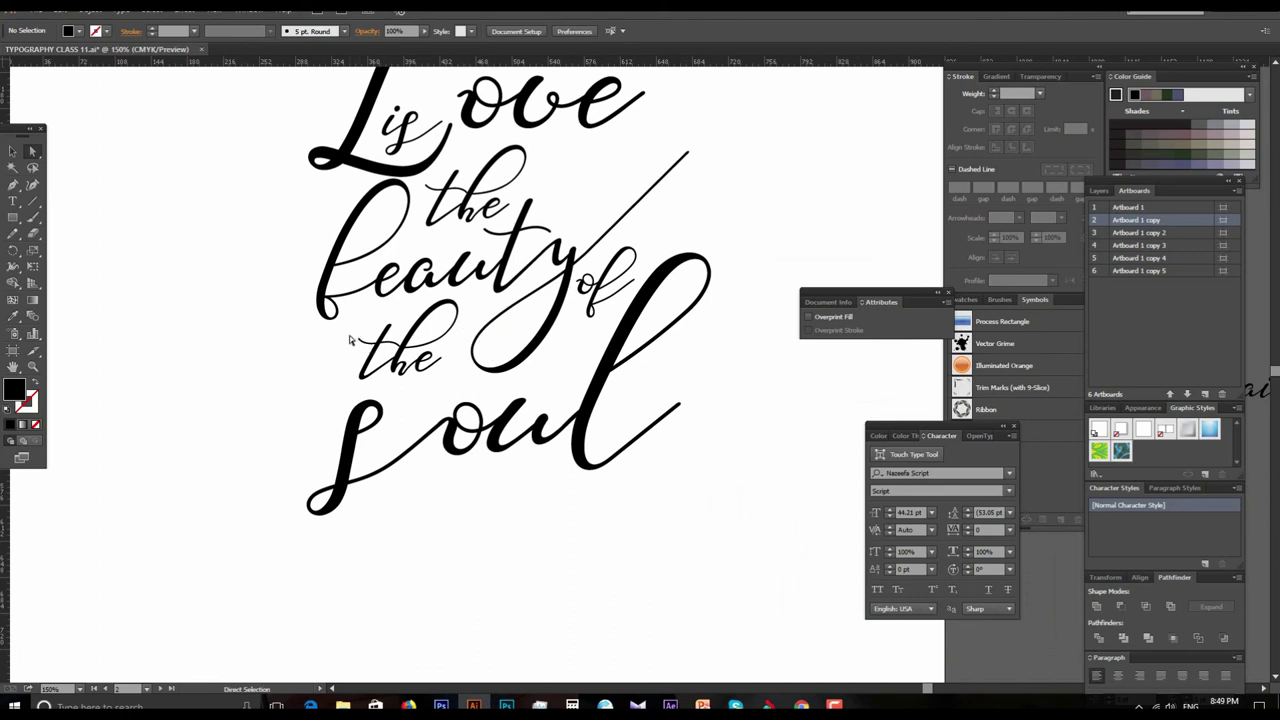
Step: Select anchor points near the end of 'soul' with Direct Selection
drag(692, 382, 653, 428)
drag(732, 438, 661, 449)
drag(354, 334, 368, 352)
key(a)
key(ctrl+0)
scroll(544, 356, up, 3)
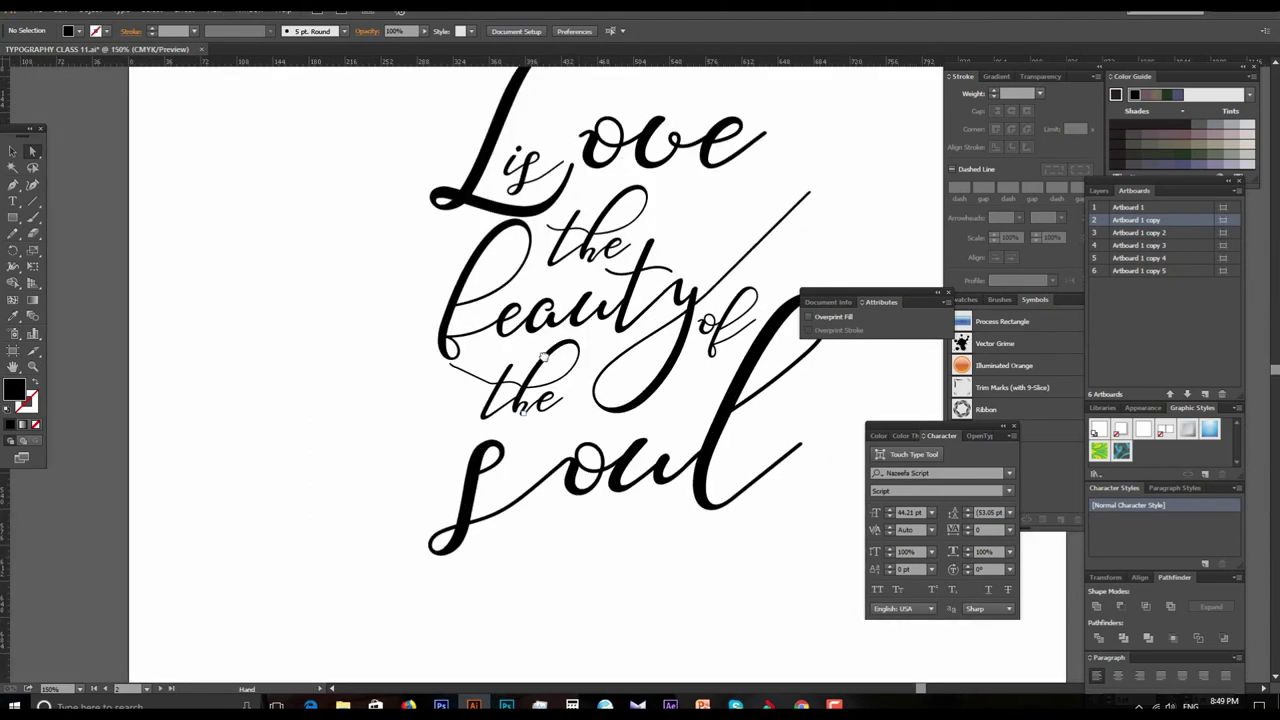
key(ctrl+1)
Step: Group all the quote lettering into a single group
key(v)
drag(490, 235, 703, 480)
right_click(502, 322)
click(540, 384)
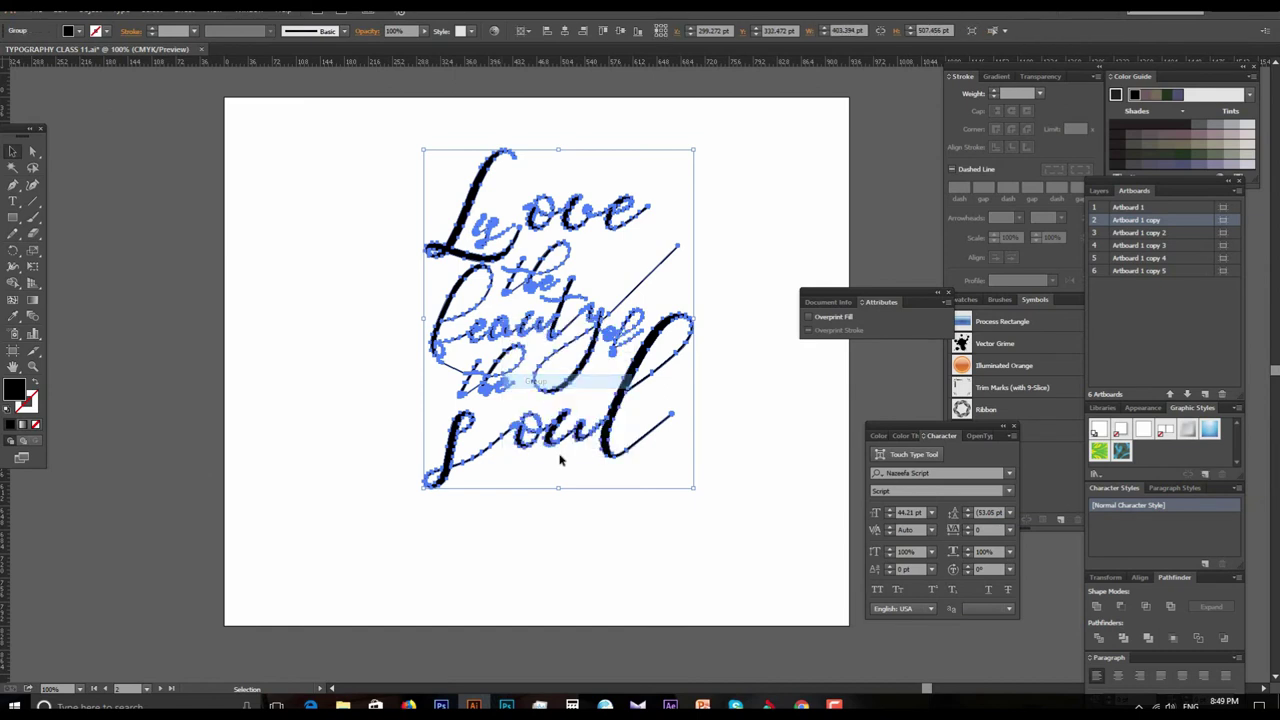
Step: Reposition the lettering group and select all of the outlined lettering
alt+click(640, 421)
mouse_move(604, 347)
mouse_down()
mouse_move(324, 555)
mouse_move(280, 626)
mouse_up()
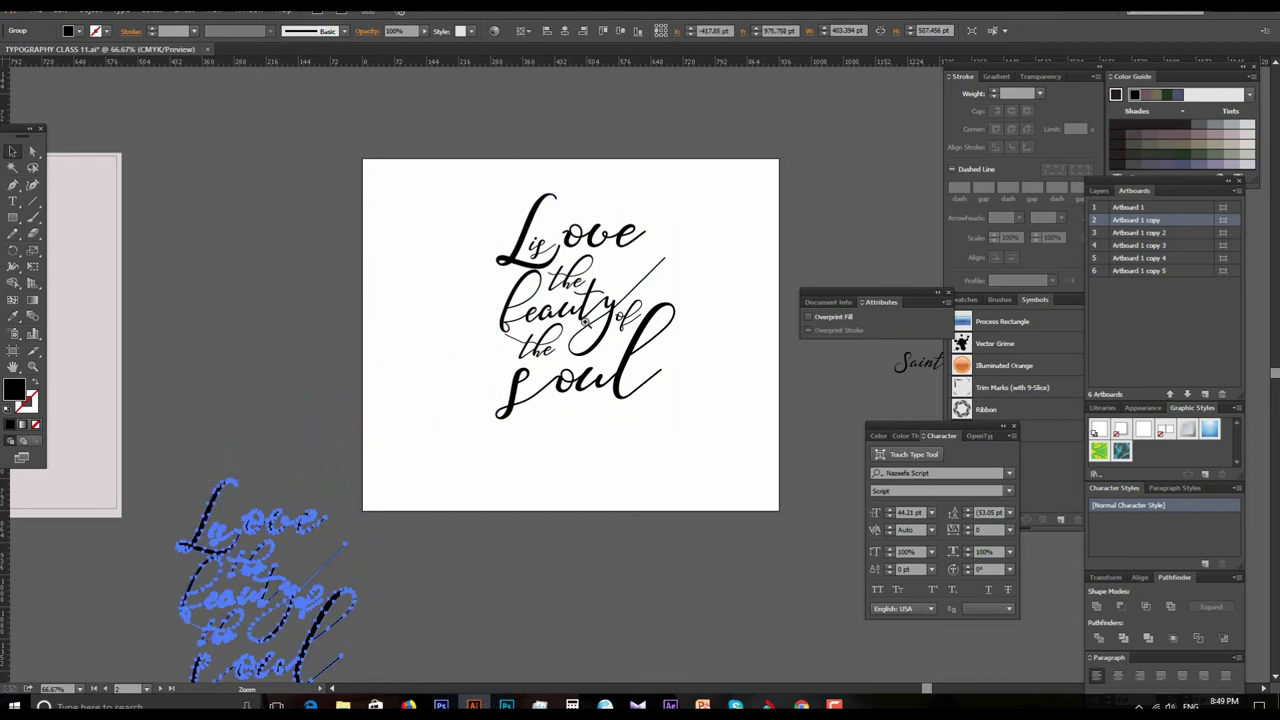
click(589, 320)
mouse_move(589, 320)
mouse_down()
mouse_move(568, 337)
mouse_move(519, 257)
mouse_move(544, 330)
mouse_move(401, 215)
mouse_up()
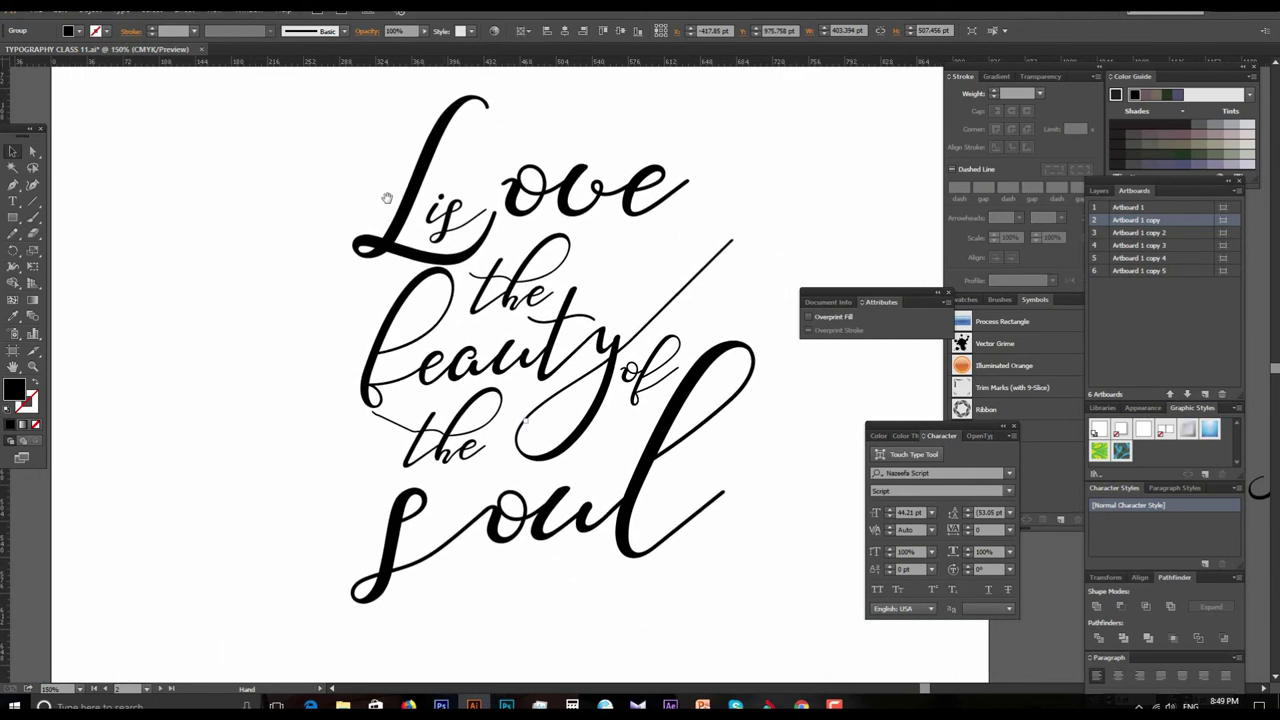
drag(332, 143, 794, 626)
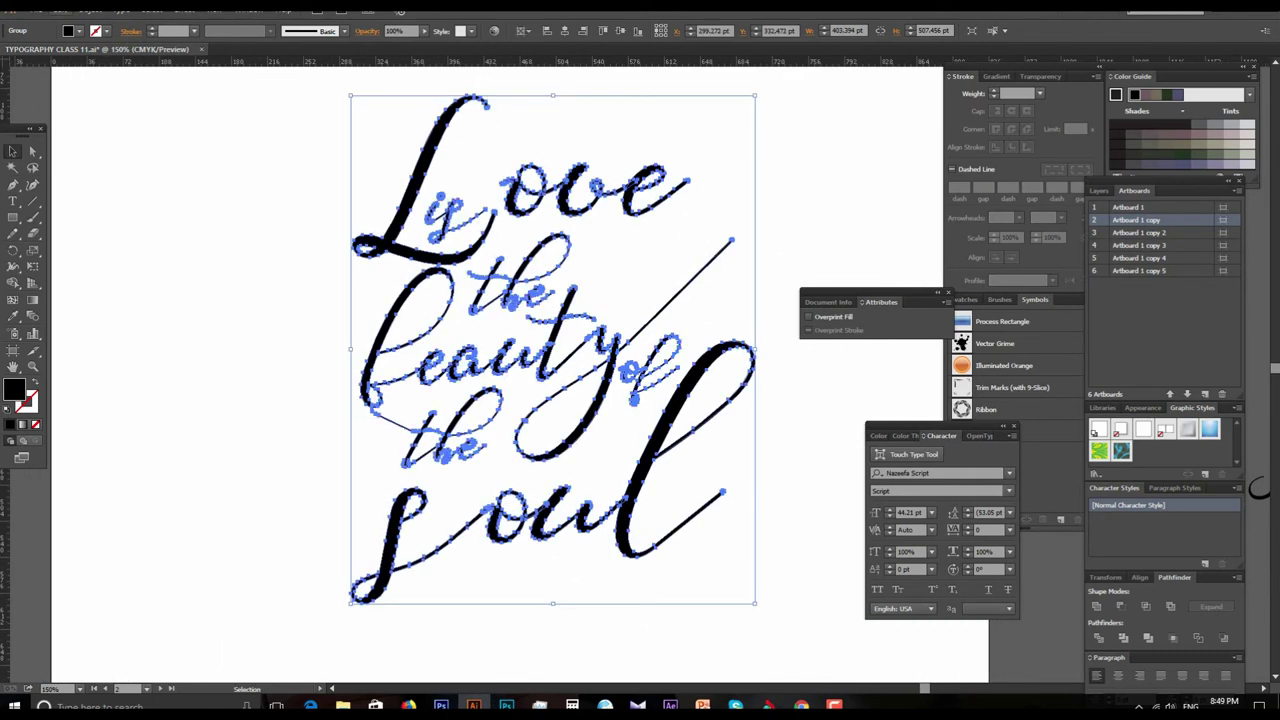
key(ctrl+minus)
Step: Apply a 20 pt Offset Path with preview to form a black backing silhouette
click(100, 8)
mouse_move(104, 278)
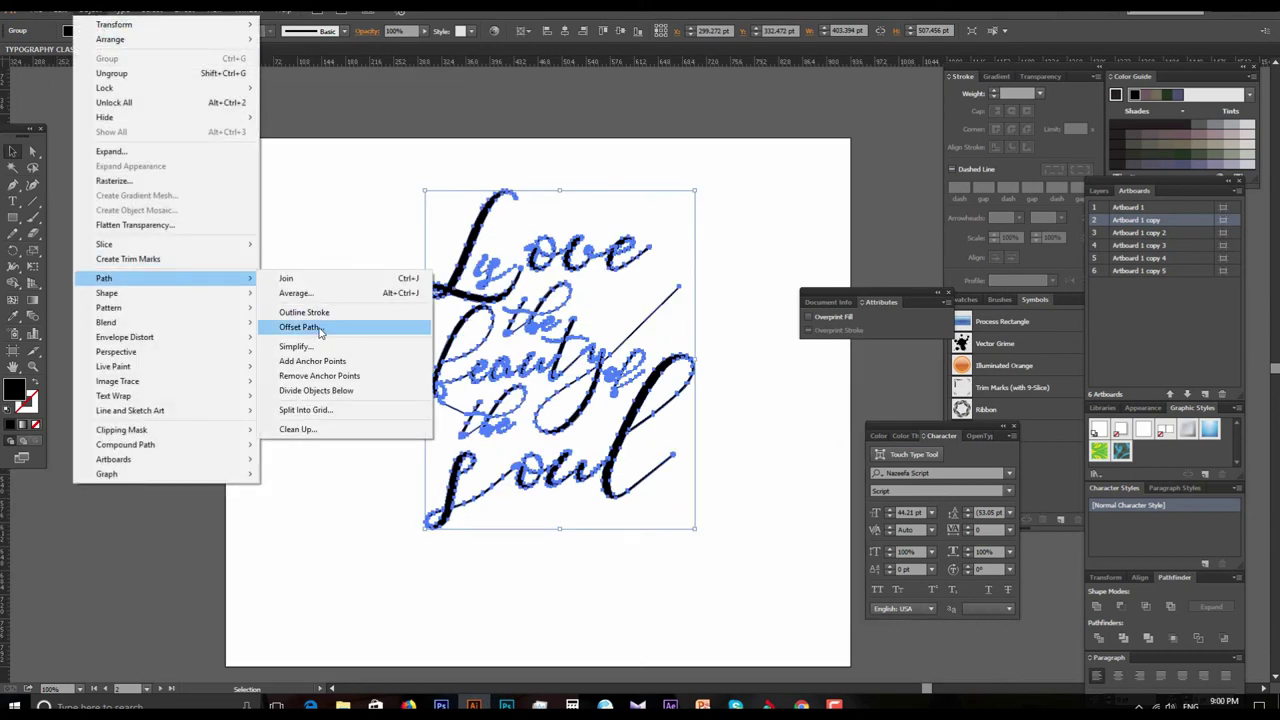
click(318, 328)
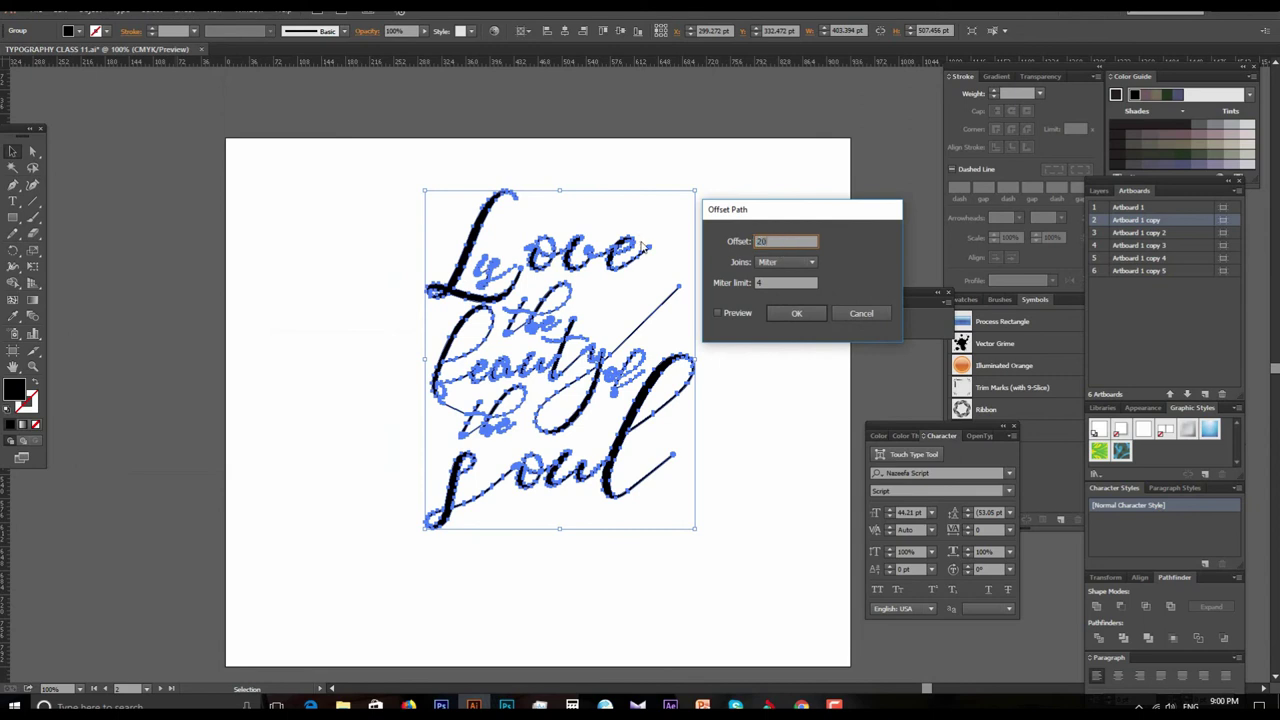
click(716, 313)
click(785, 283)
text(13)
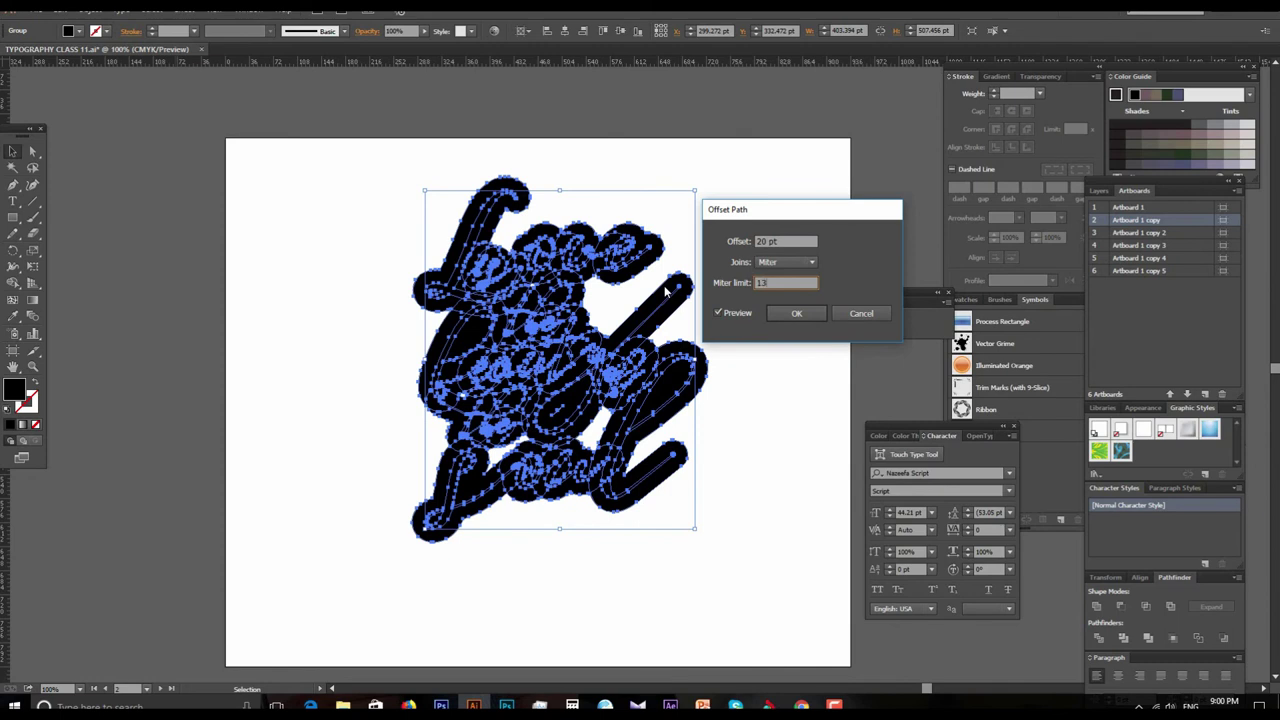
key(Return)
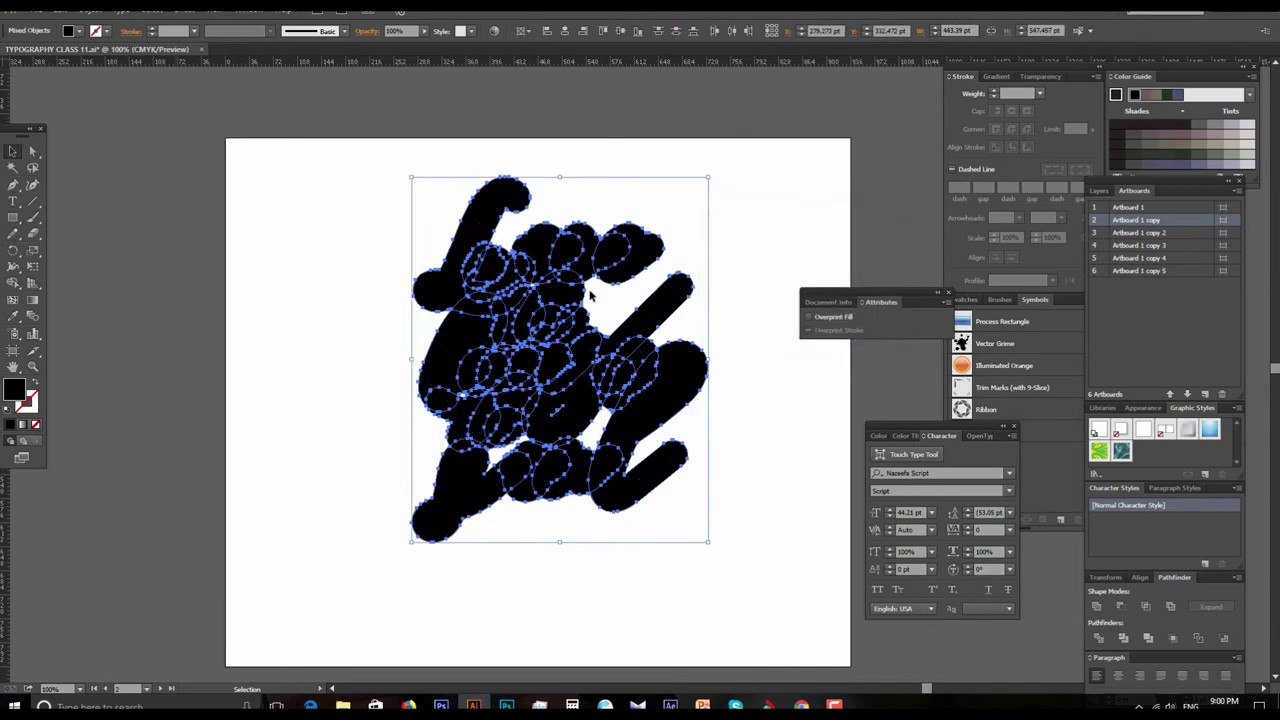
double_click(15, 393)
Step: Fill the offset backing with pink-red f90047, then zoom in and select the artwork
text(f90047)
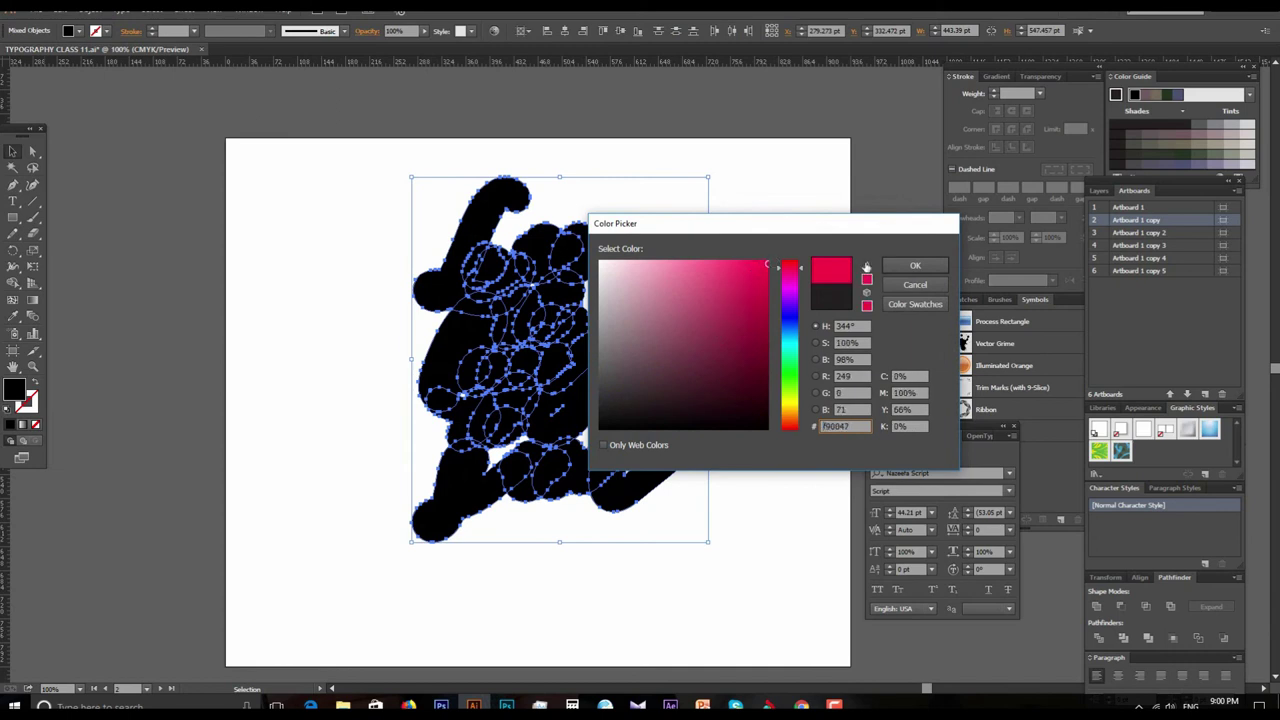
click(914, 265)
click(333, 370)
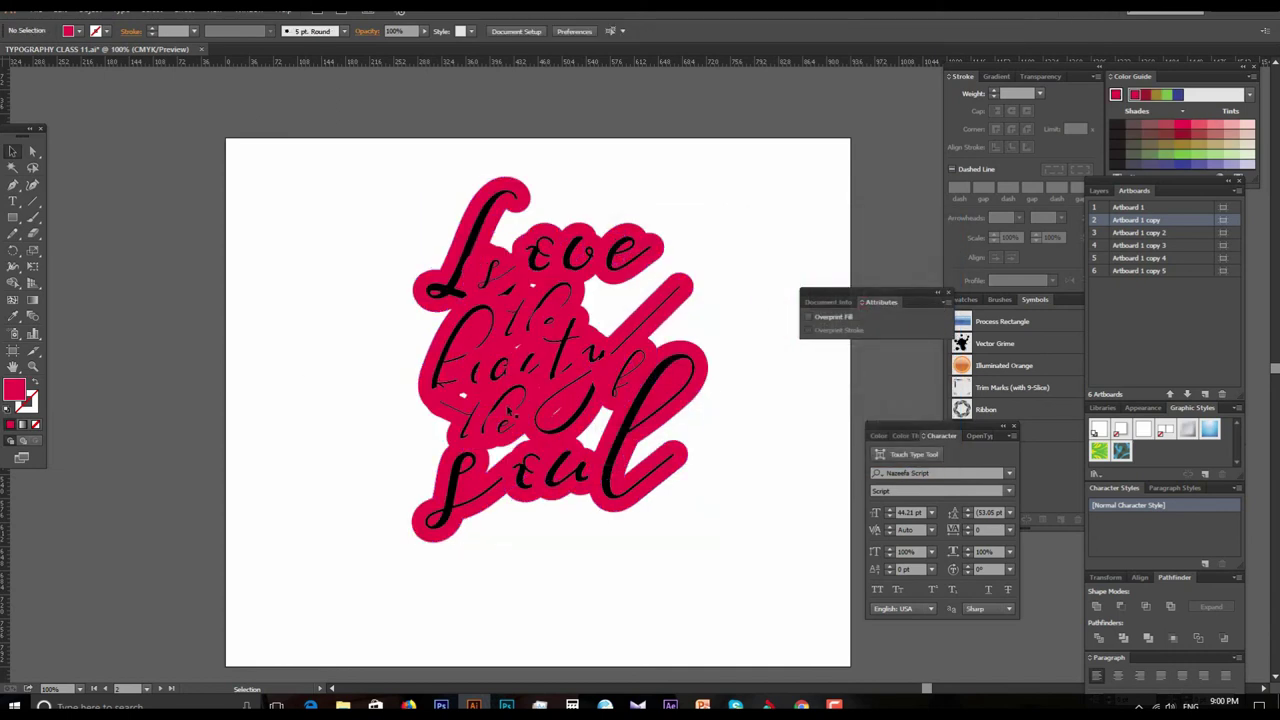
scroll(687, 371, up, 1)
drag(687, 371, 662, 321)
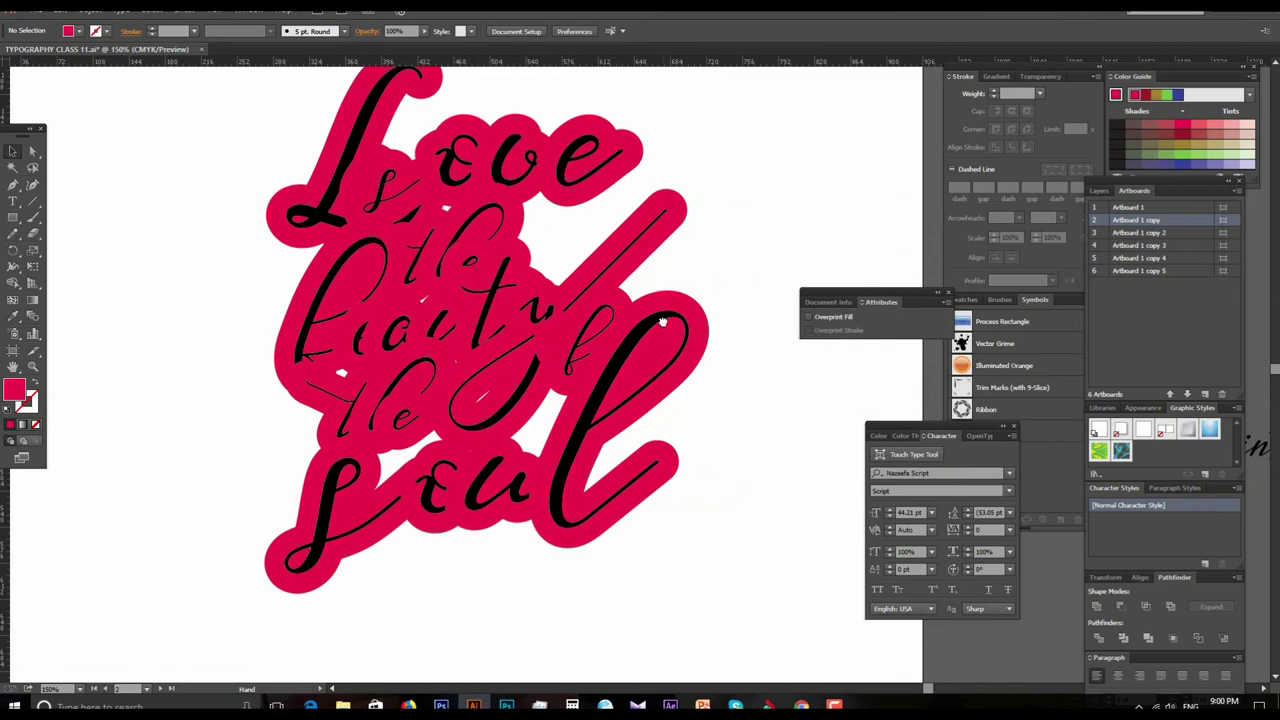
click(705, 360)
right_click(703, 350)
click(717, 408)
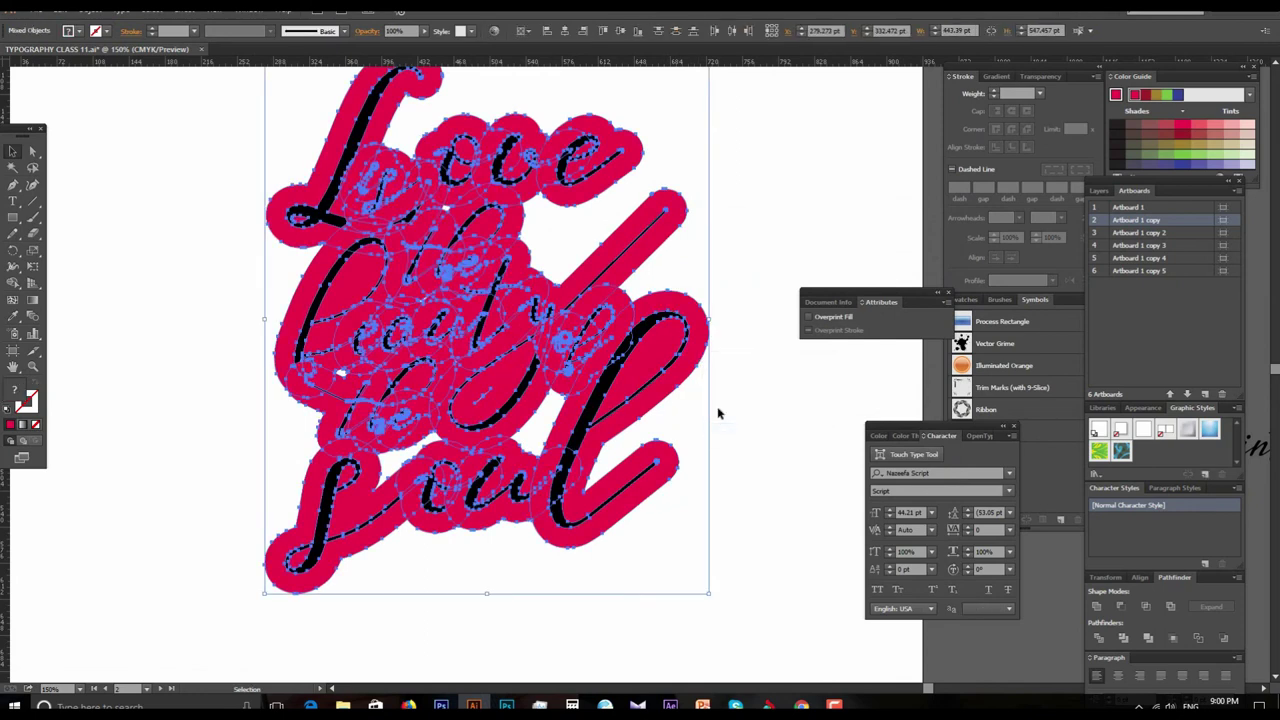
Step: Try grouping the l, u, S and L letter paths, and dismiss the resulting warning
click(32, 151)
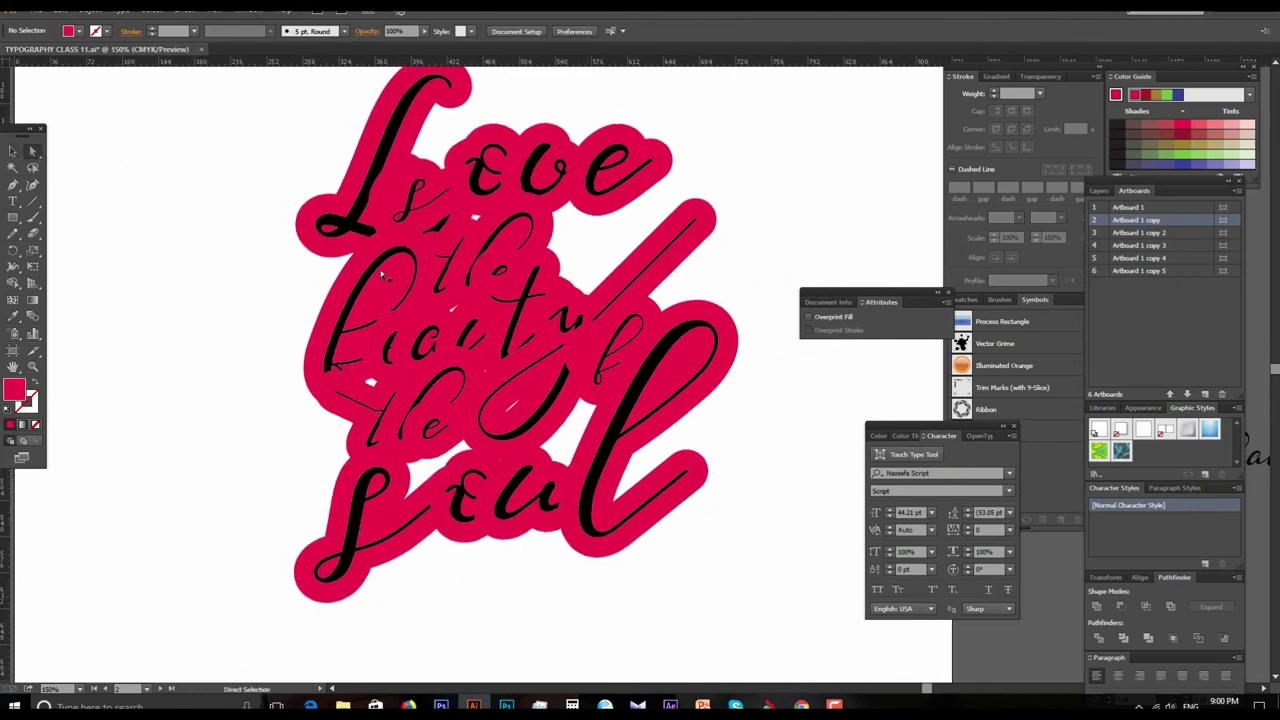
click(723, 382)
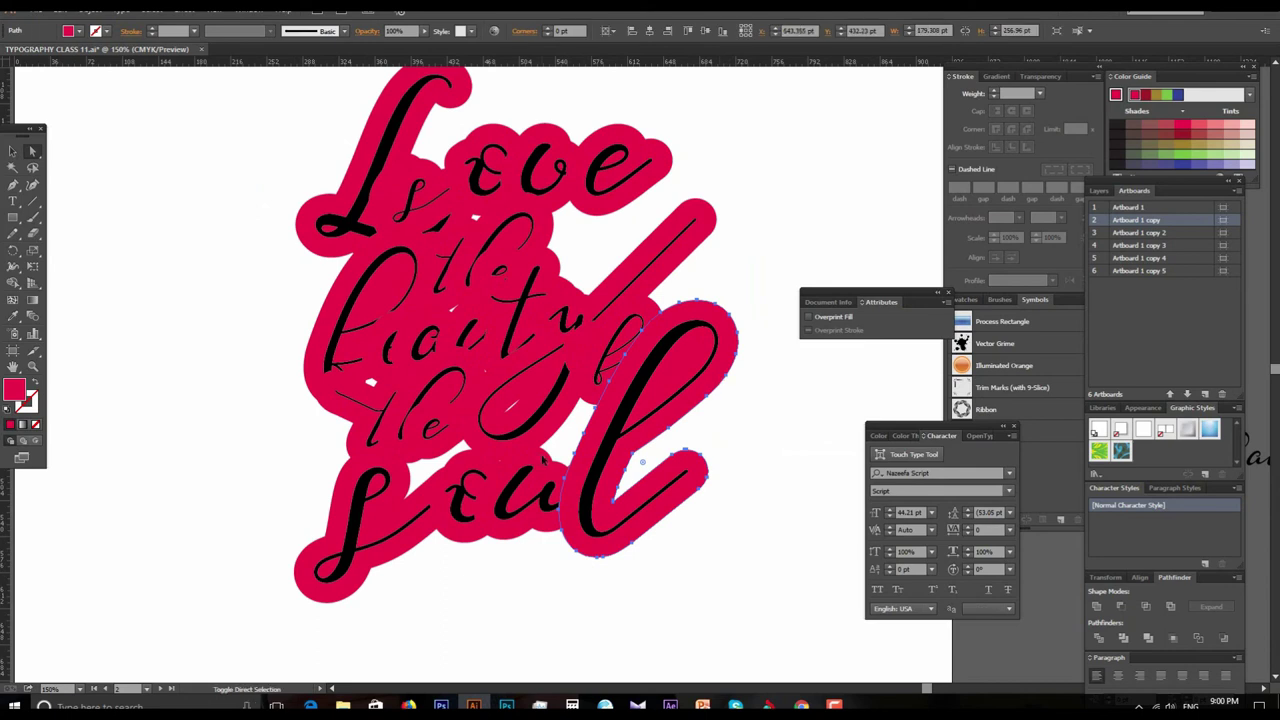
shift+click(510, 463)
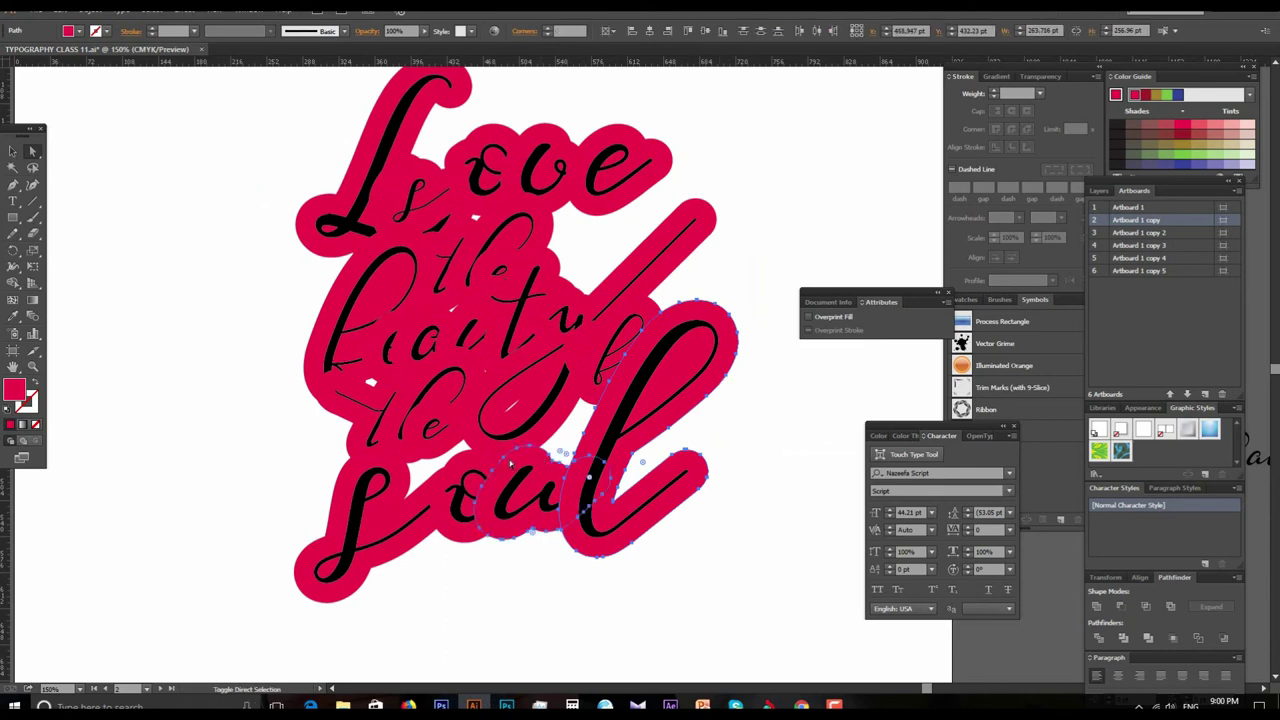
shift+click(347, 481)
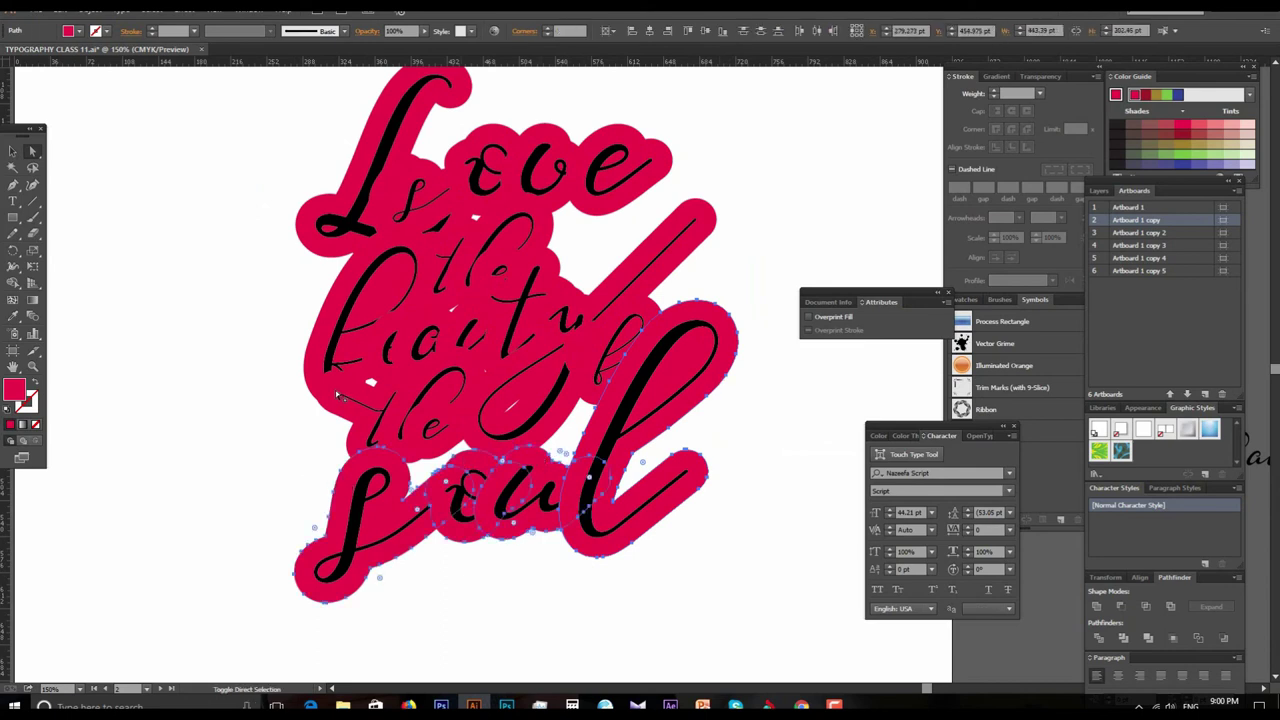
shift+click(318, 244)
key(ctrl+g)
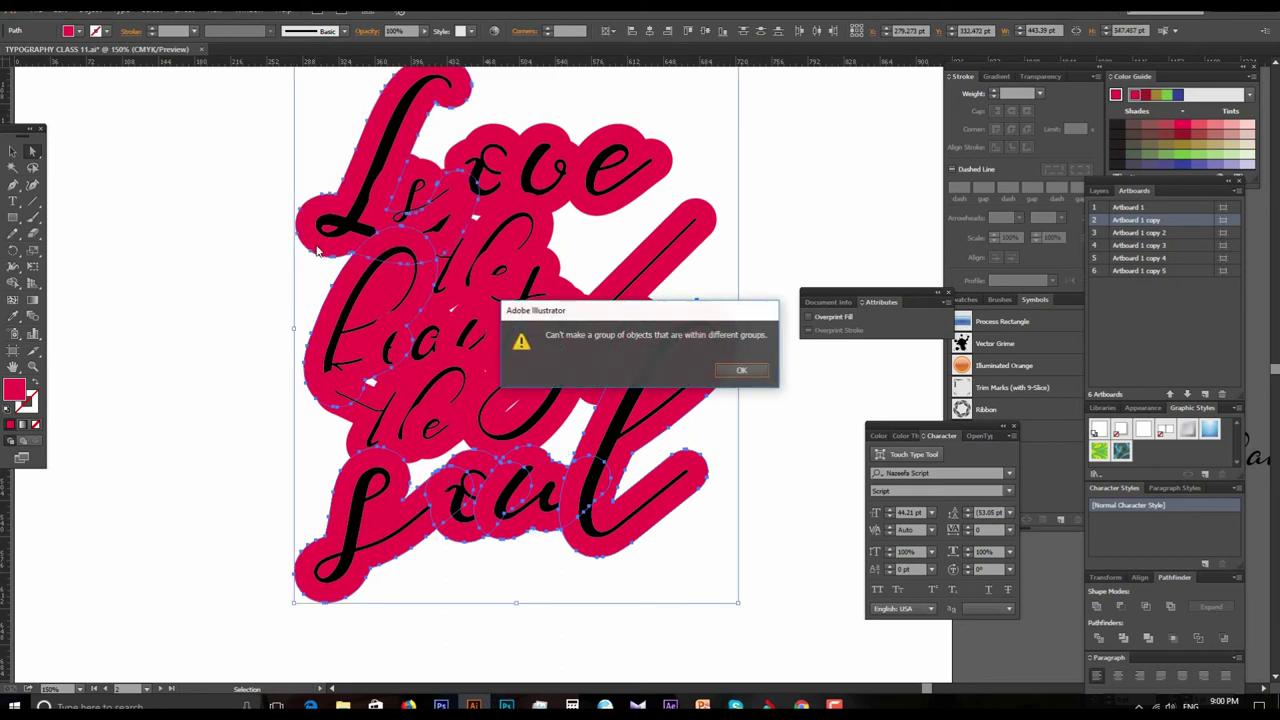
click(742, 371)
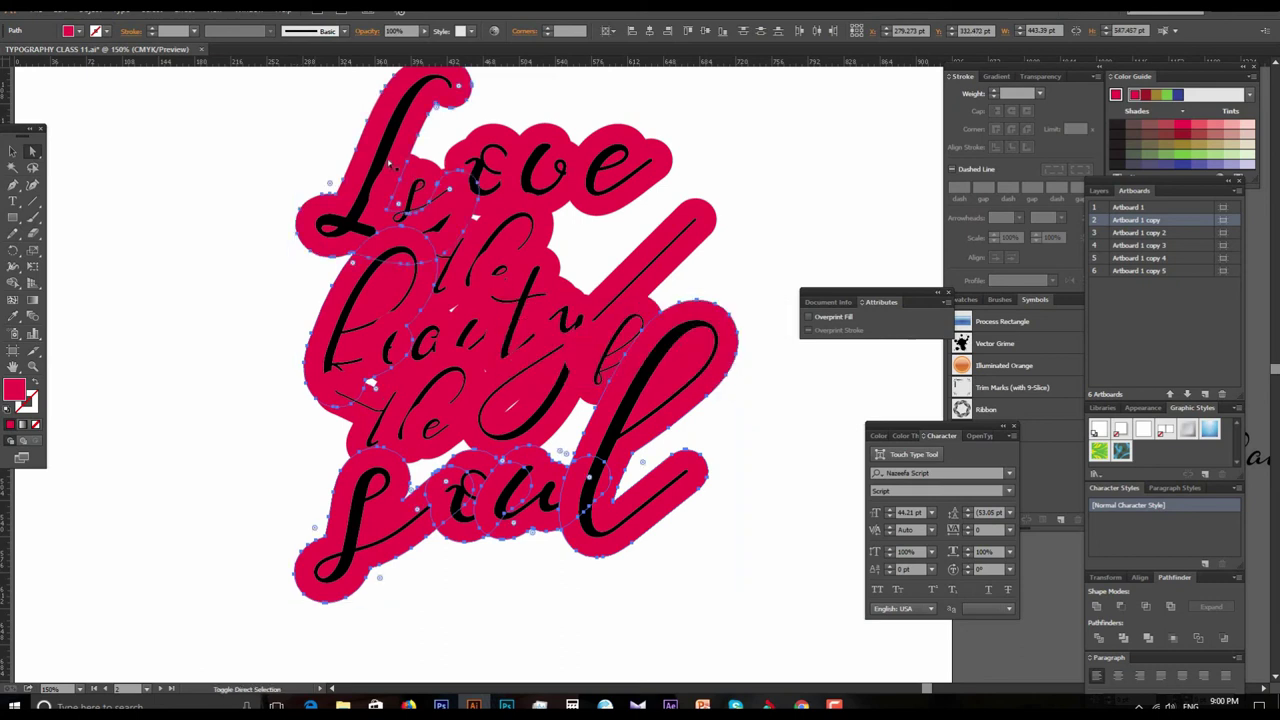
click(13, 150)
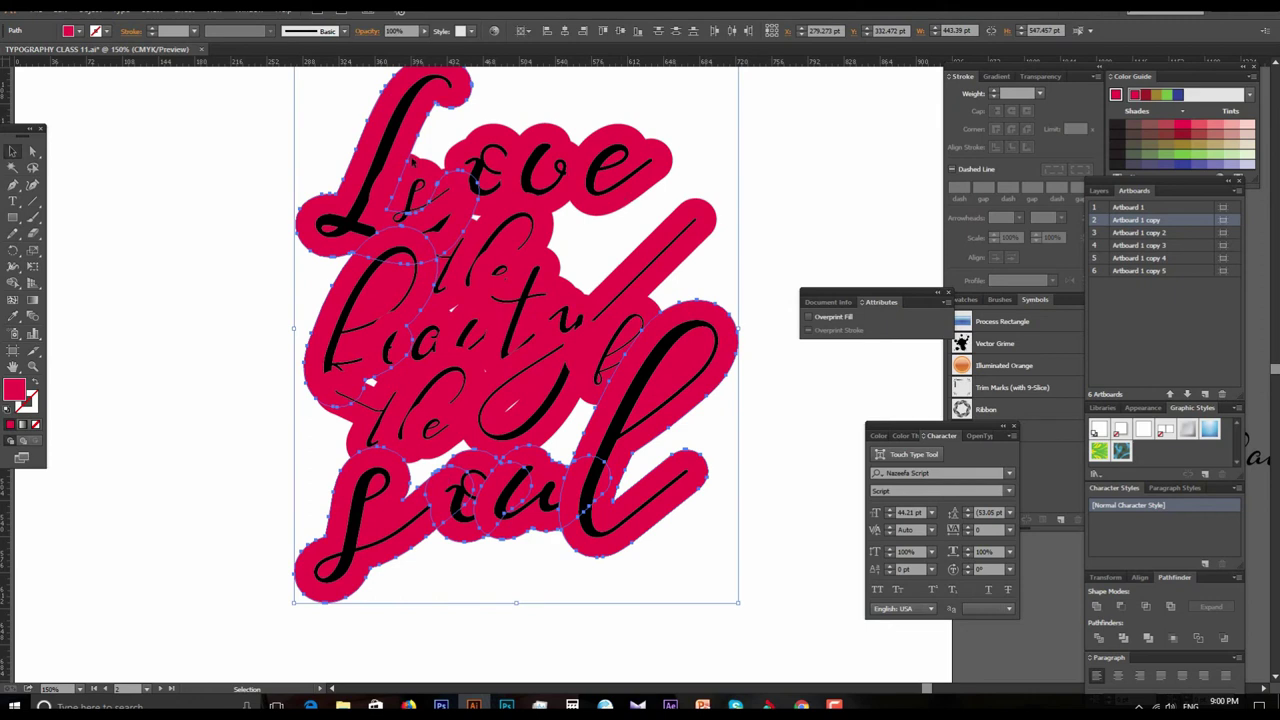
click(89, 14)
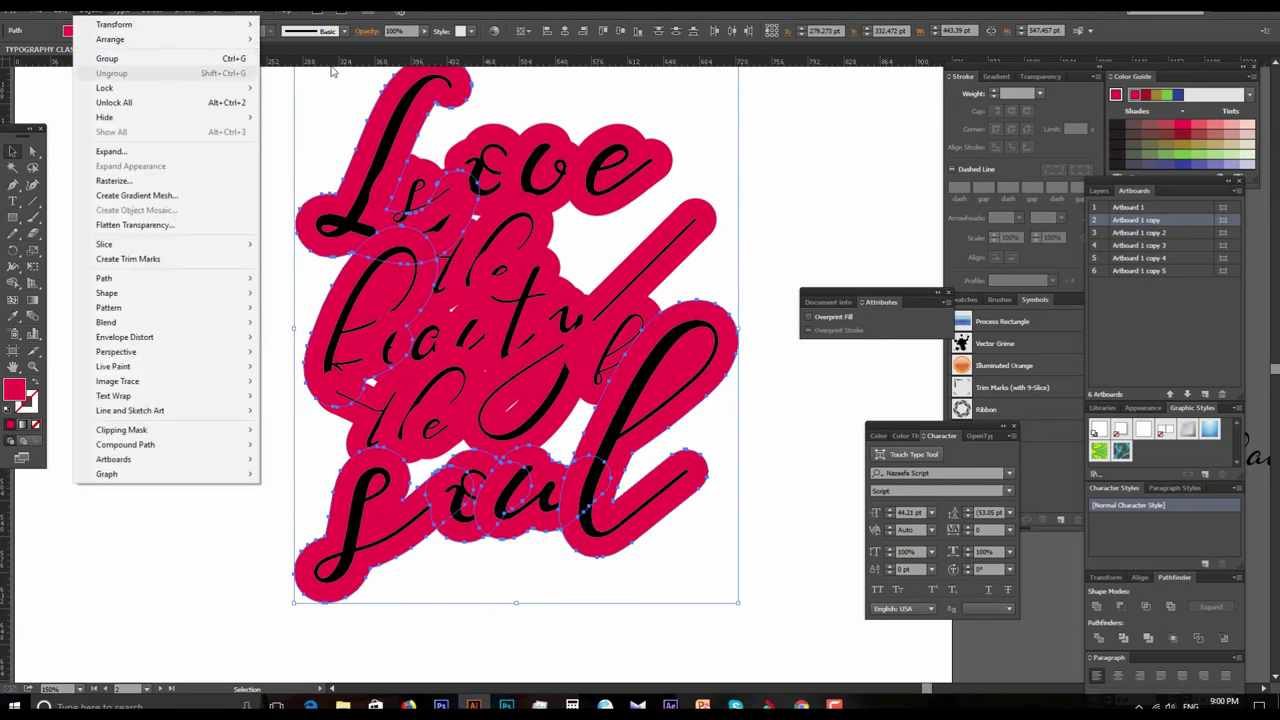
Step: Retry grouping from the menu, then select every path with Direct Selection and Ctrl+A
click(126, 59)
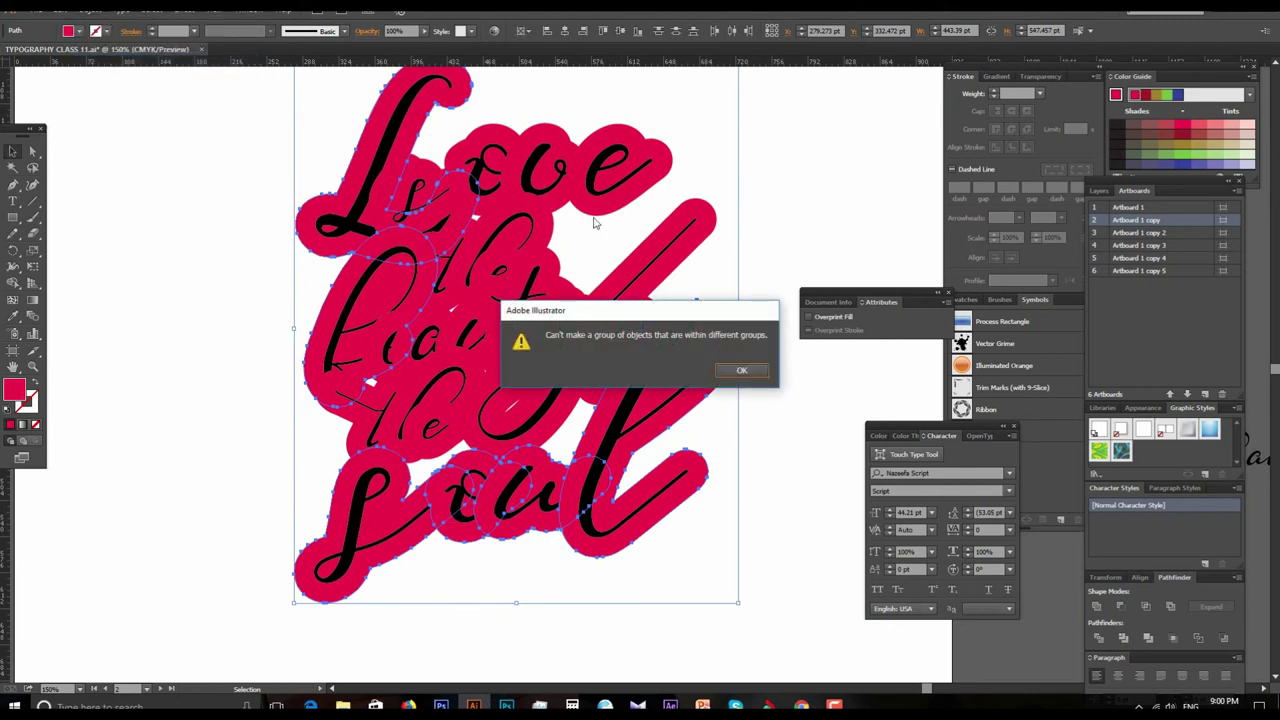
click(737, 373)
click(752, 475)
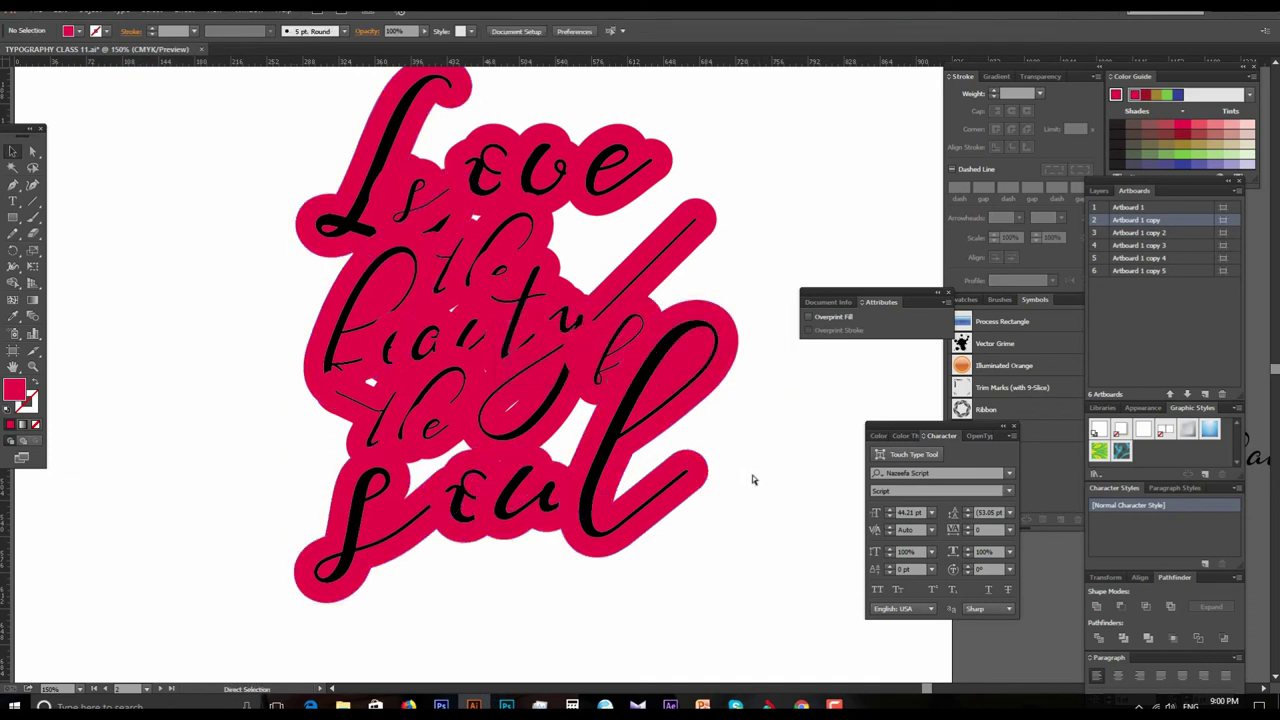
key(a)
key(ctrl+a)
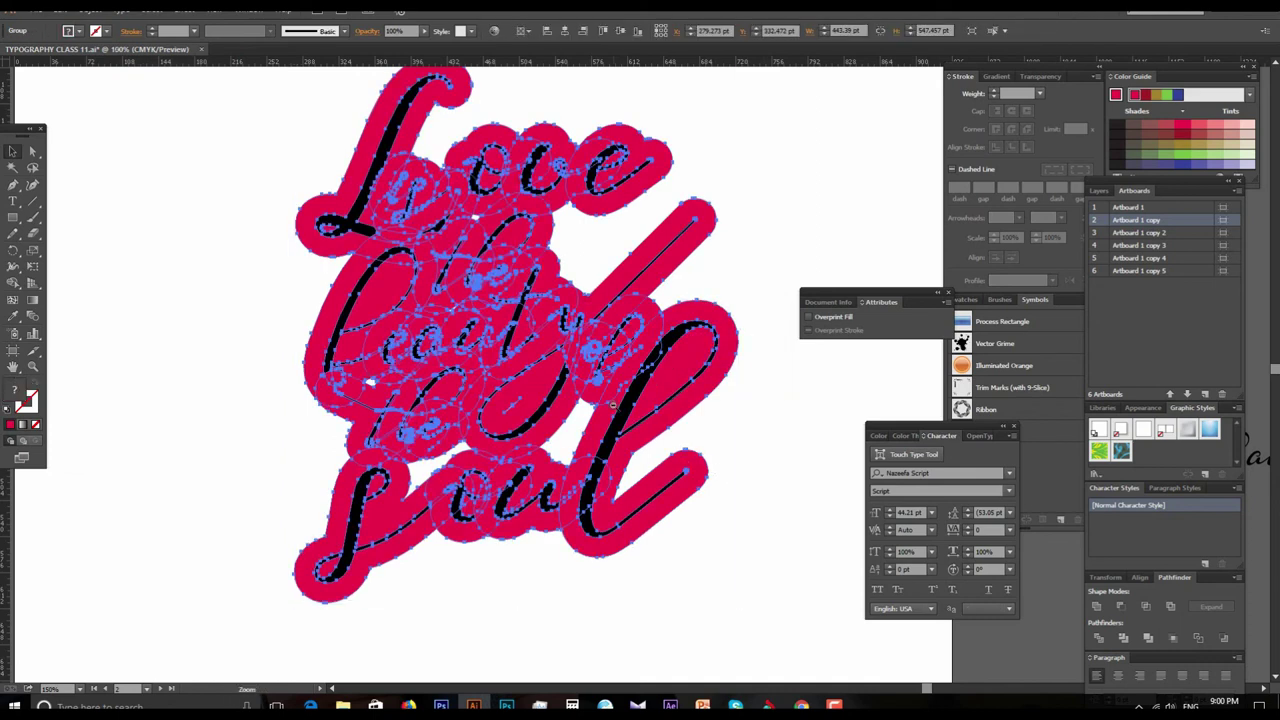
key(ctrl+1)
key(v)
Step: Select the artwork group through its context menu and zoom to 150%
click(681, 565)
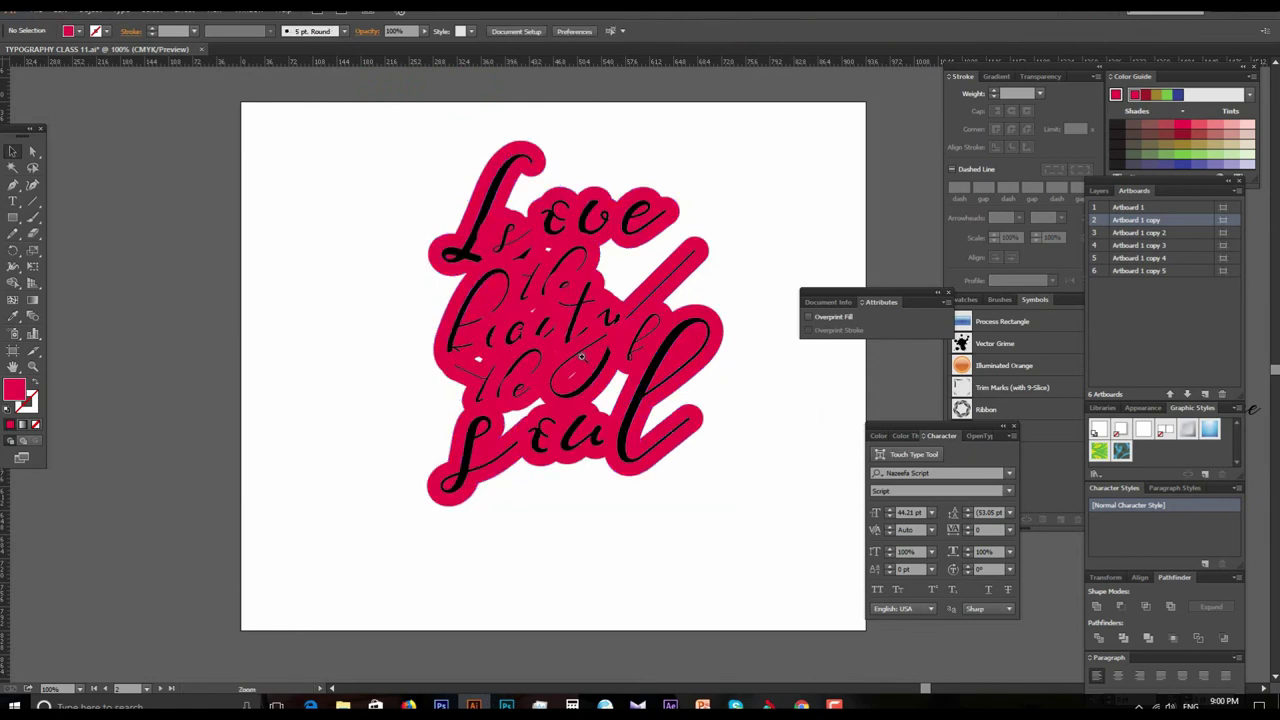
key(ctrl+equal)
key(ctrl+1)
click(770, 388)
right_click(770, 388)
click(800, 449)
click(784, 421)
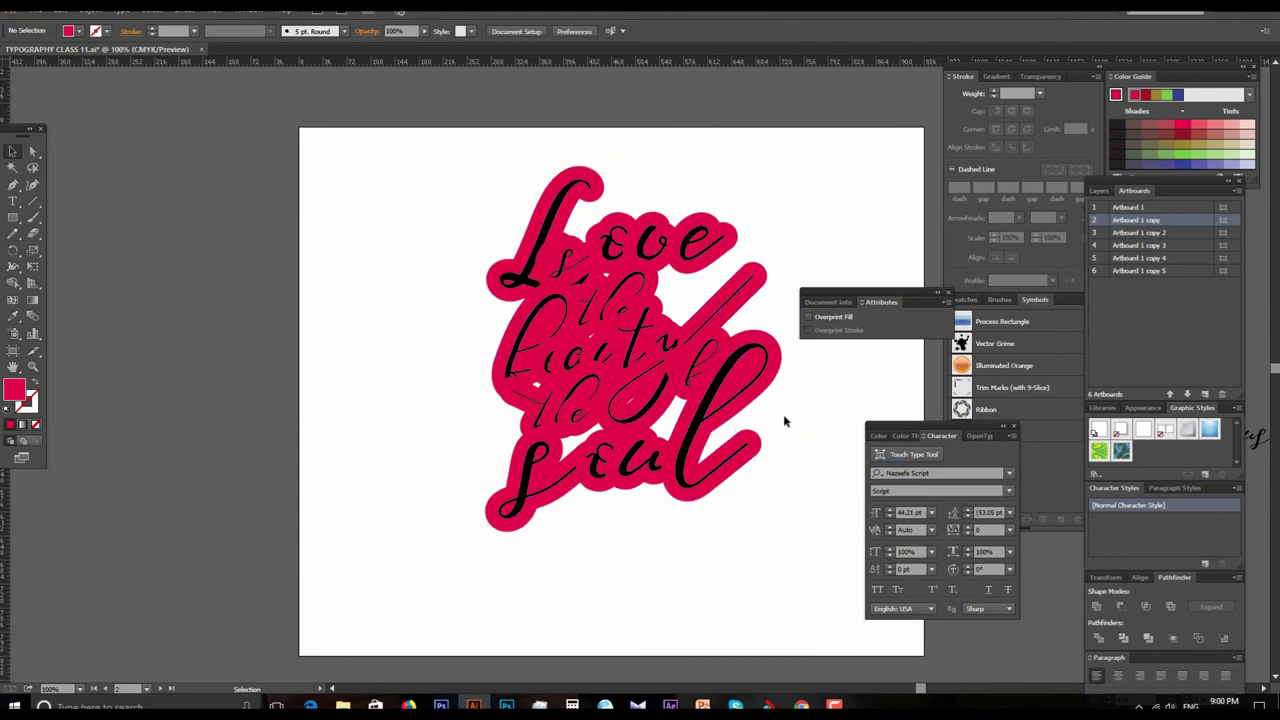
key(ctrl+equal)
click(646, 398)
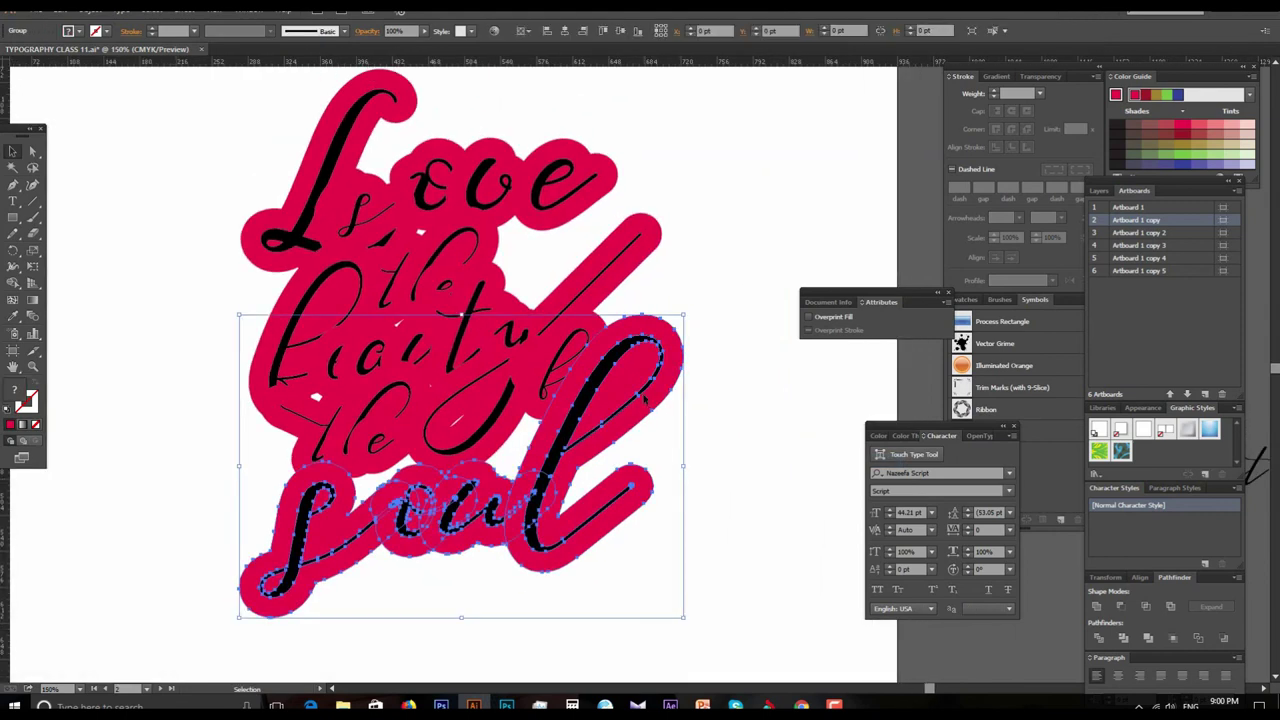
Step: Ungroup the 'the' and 'soul' lettering
click(432, 396)
right_click(432, 396)
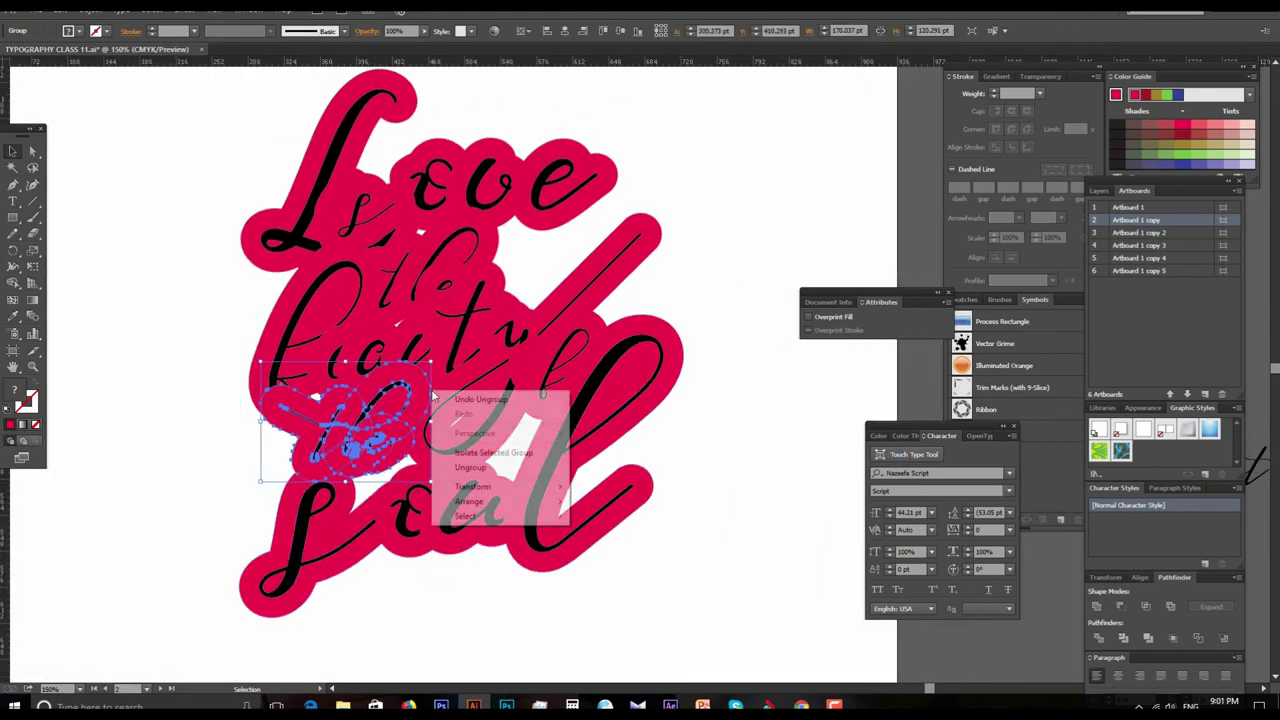
click(480, 467)
click(605, 432)
right_click(605, 432)
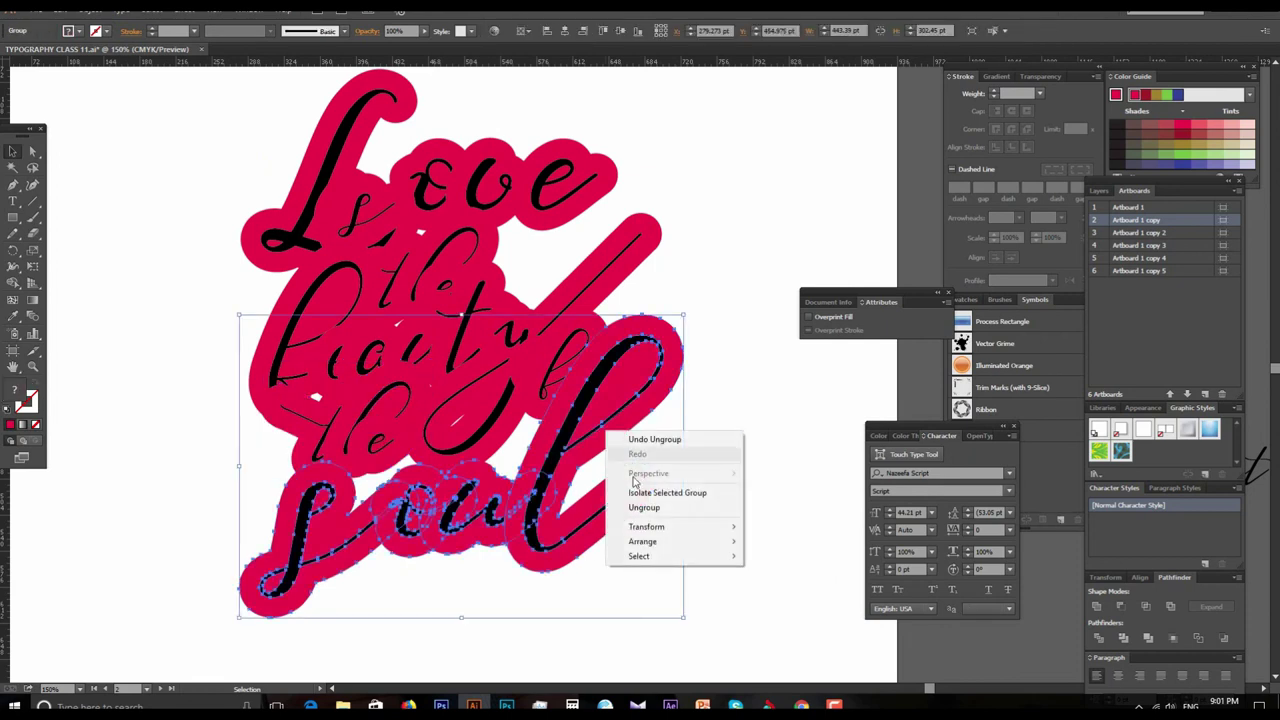
click(670, 503)
Step: Ungroup the small swirl group near the long l and delete the selected path
click(521, 411)
right_click(521, 411)
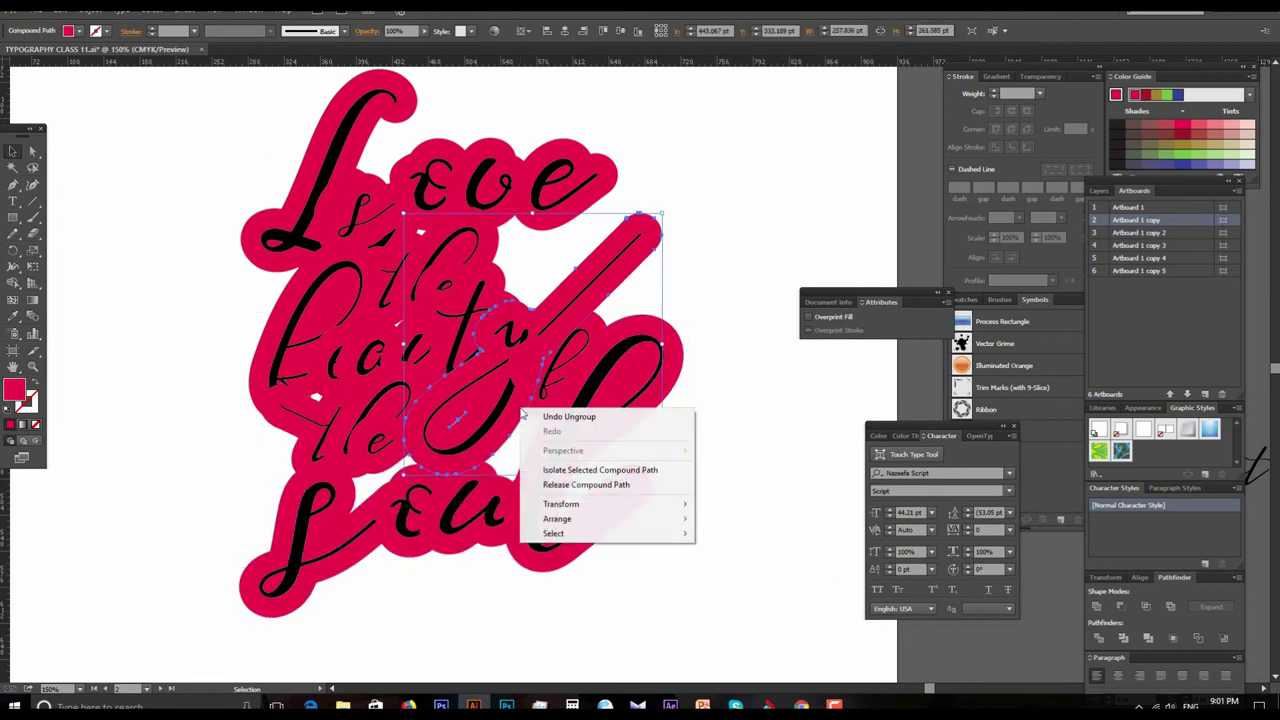
click(588, 350)
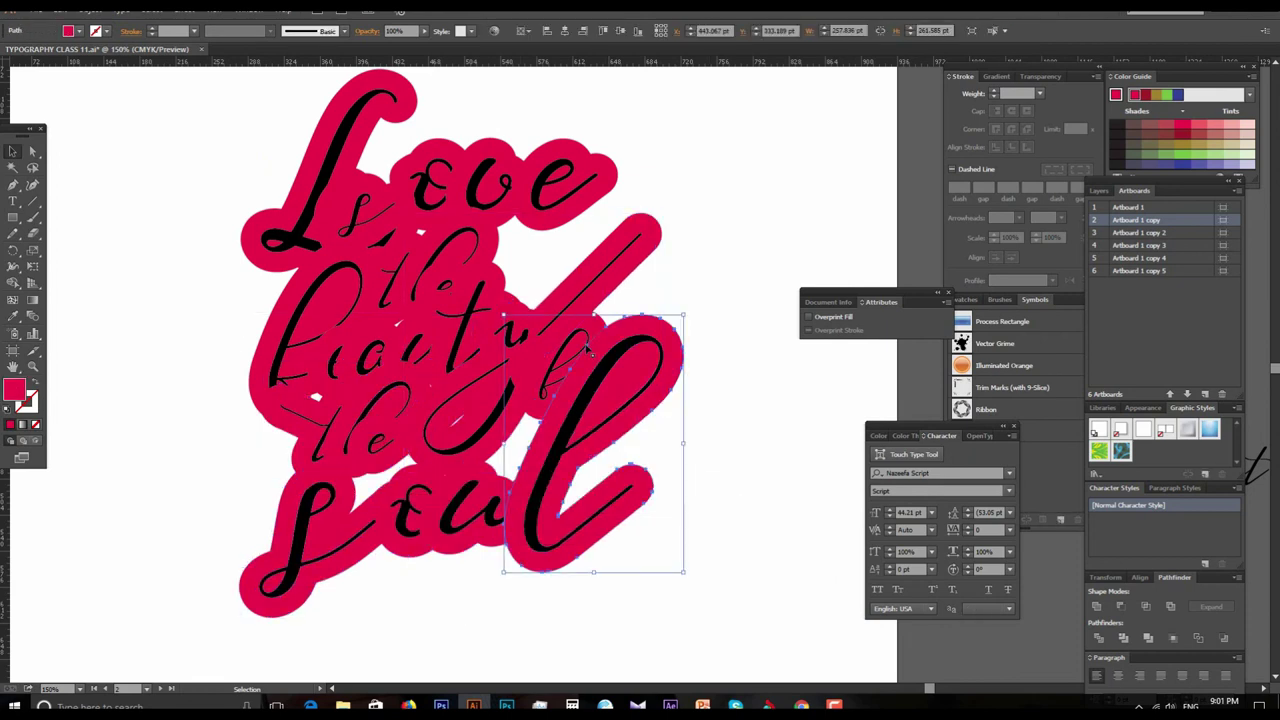
click(571, 347)
right_click(571, 347)
click(620, 421)
key(Delete)
Step: Ungroup the swirl group over 'the' and check the tle compound path
click(490, 300)
right_click(488, 296)
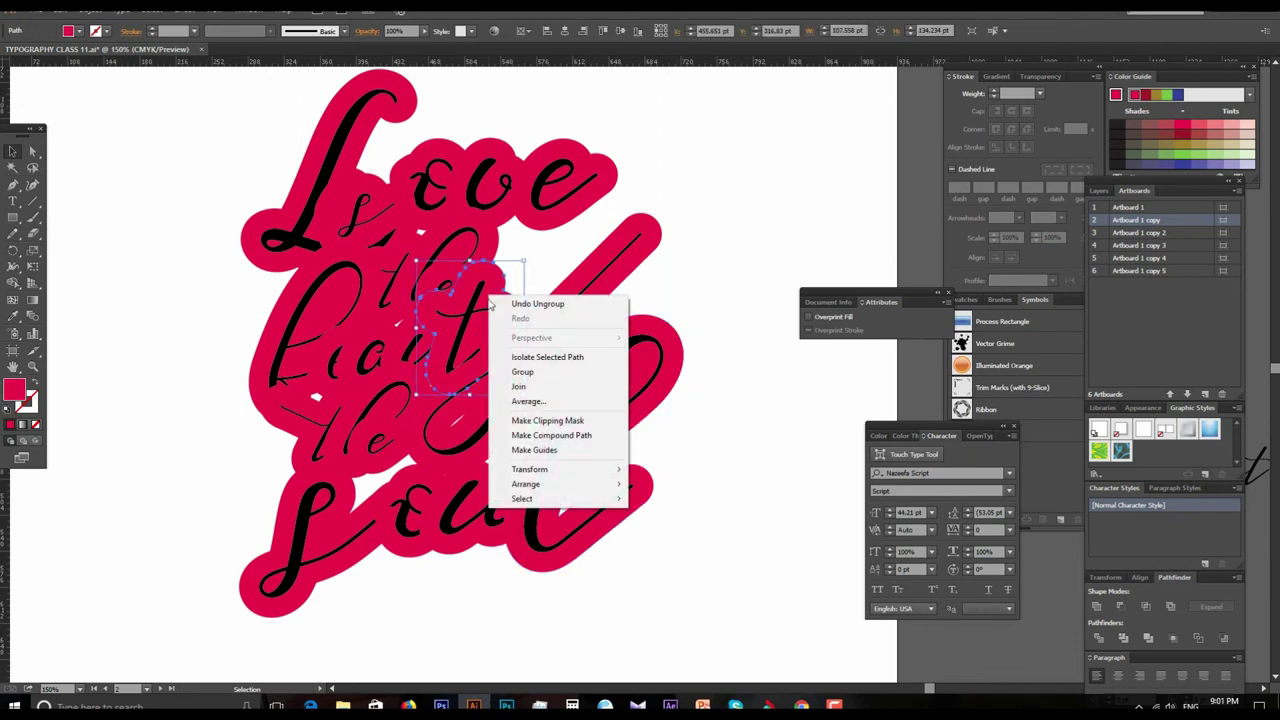
click(384, 316)
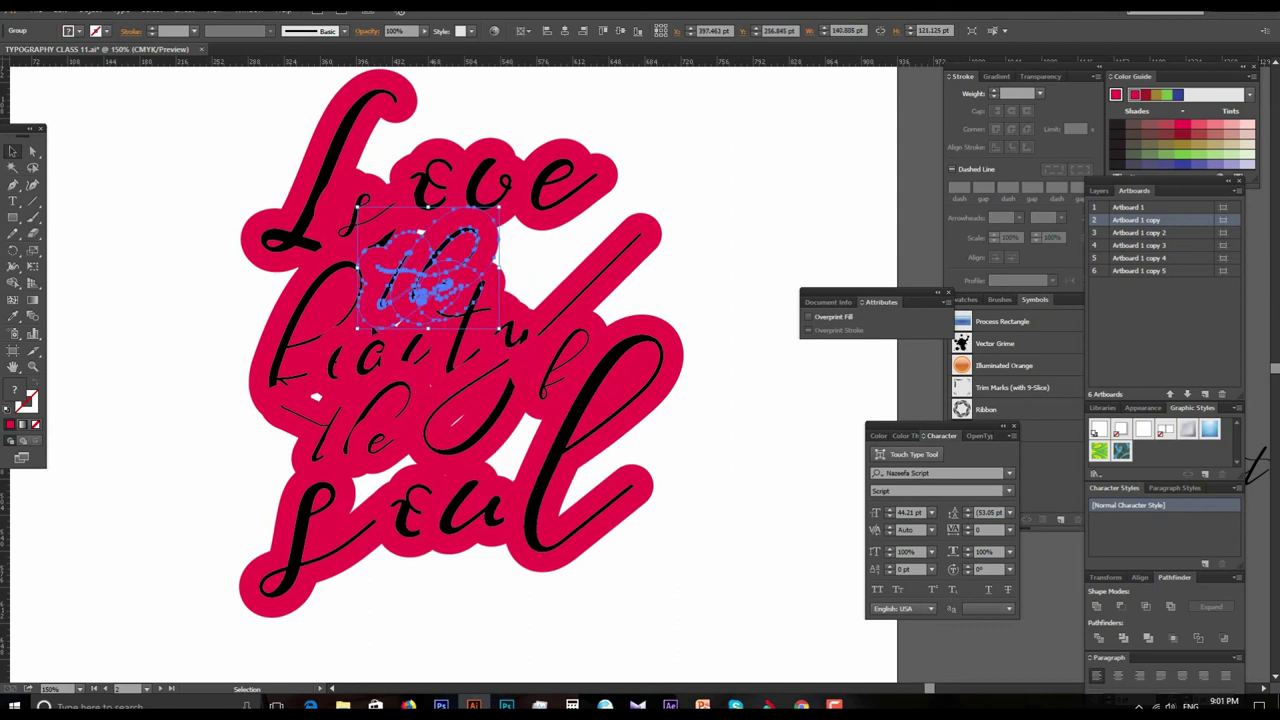
right_click(400, 297)
click(430, 371)
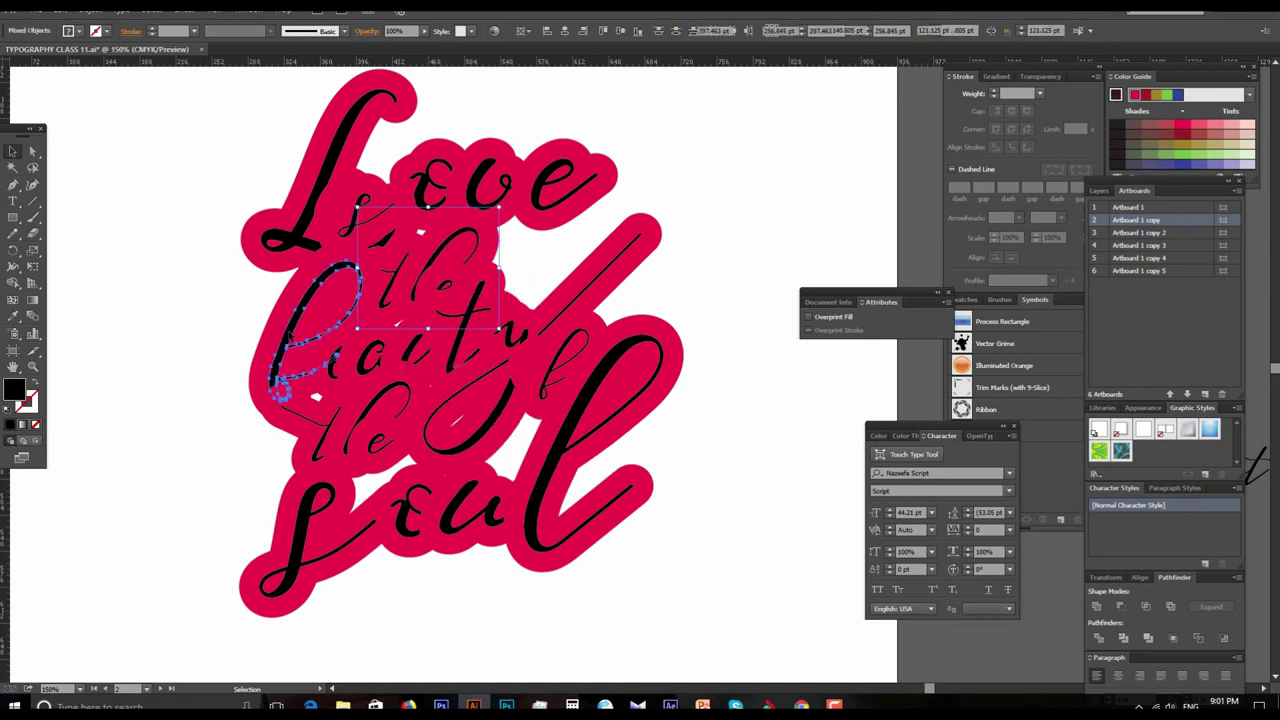
right_click(290, 337)
click(208, 306)
Step: Ungroup the Love lettering and inspect the black L and o shapes
click(272, 255)
right_click(272, 255)
click(329, 330)
click(175, 301)
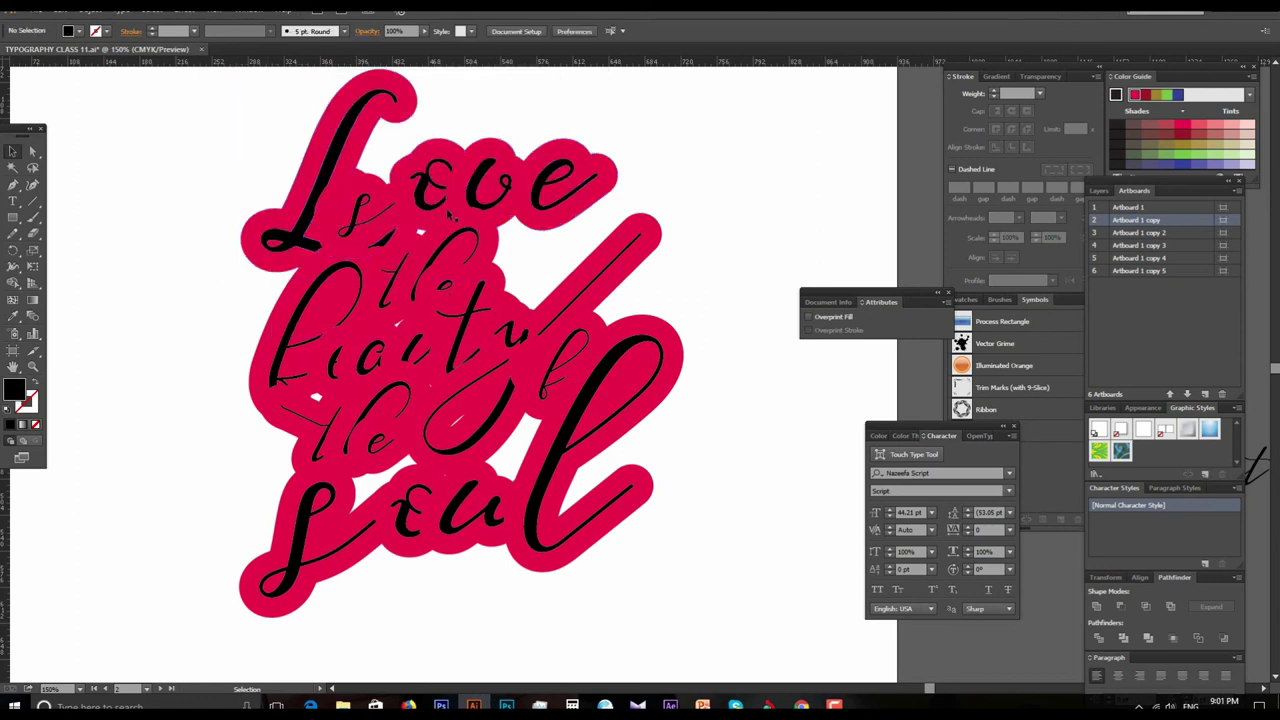
click(388, 240)
right_click(387, 241)
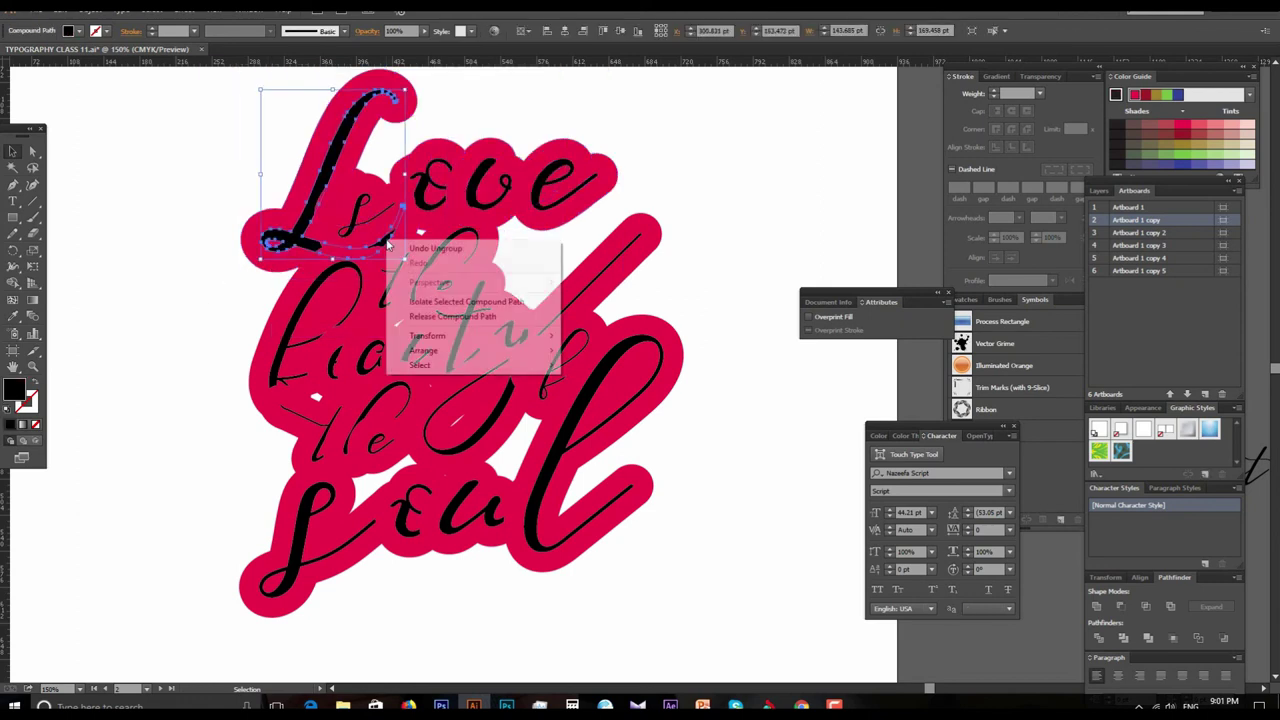
click(478, 190)
right_click(478, 190)
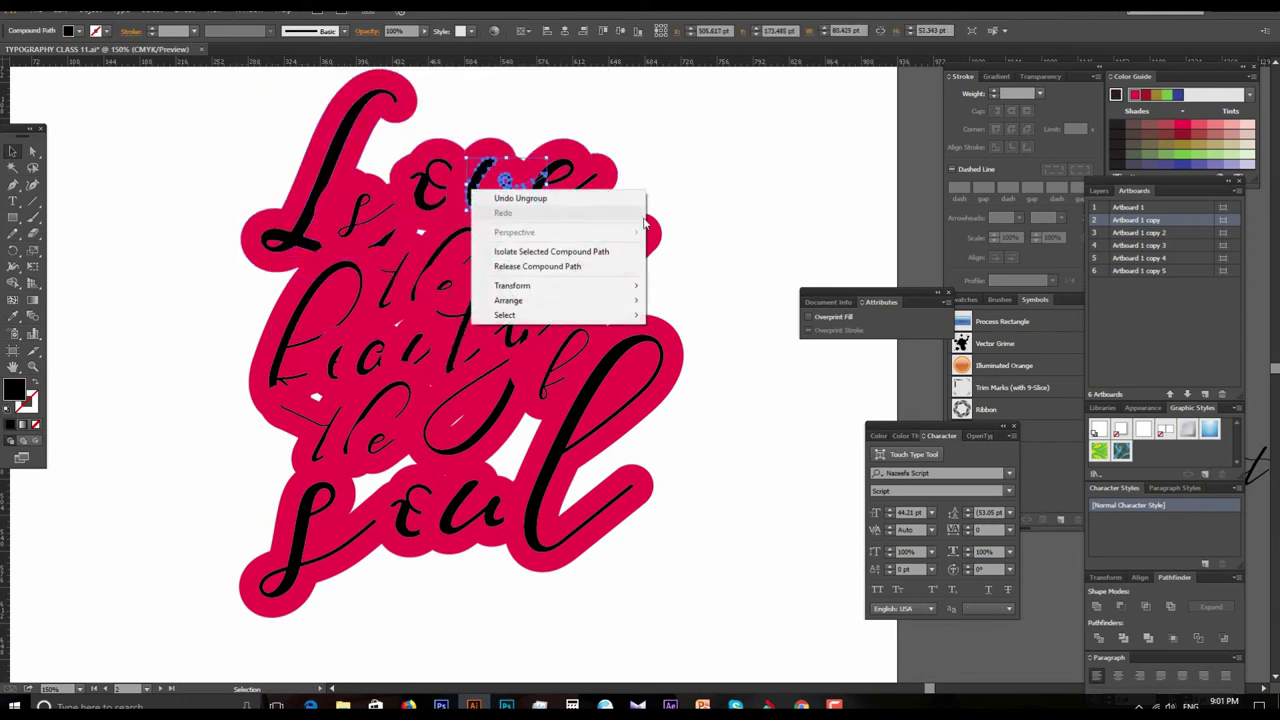
key(Escape)
Step: Group the pink backing shapes behind L, o, v and e, then zoom to 200%
click(329, 109)
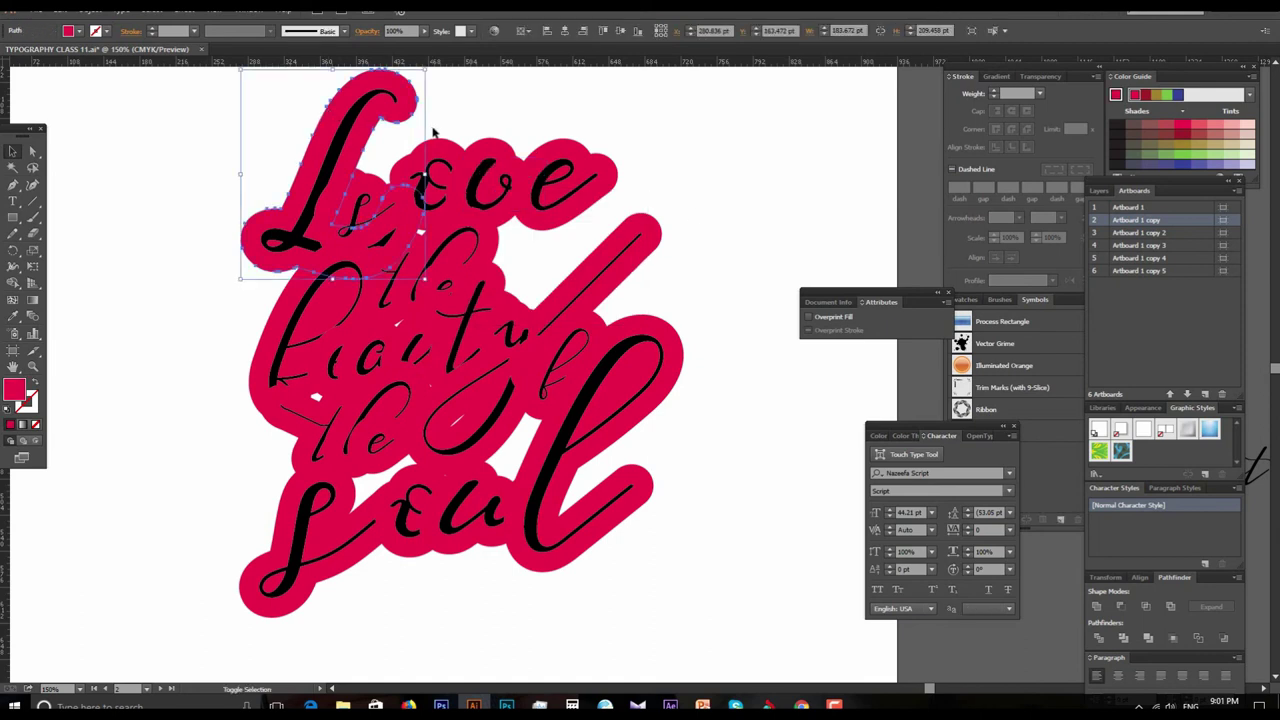
shift+click(458, 148)
shift+click(530, 205)
shift+click(559, 152)
key(ctrl+g)
key(v)
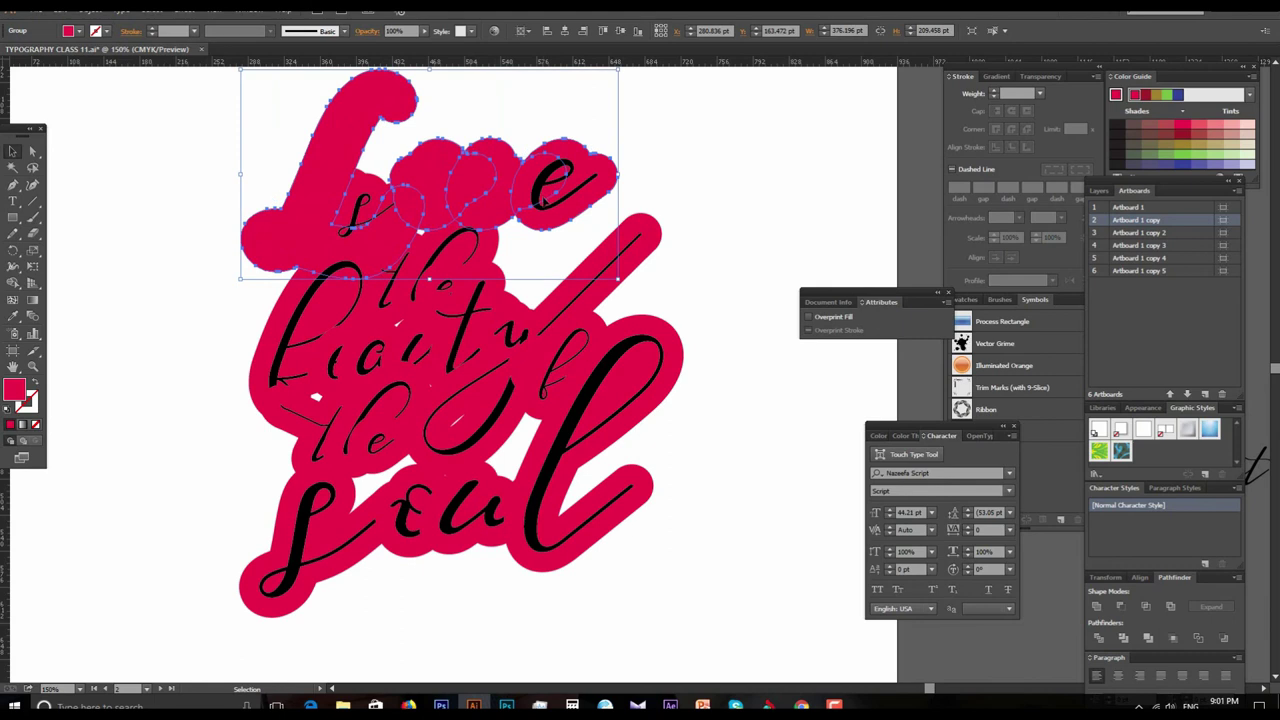
key(ctrl+plus)
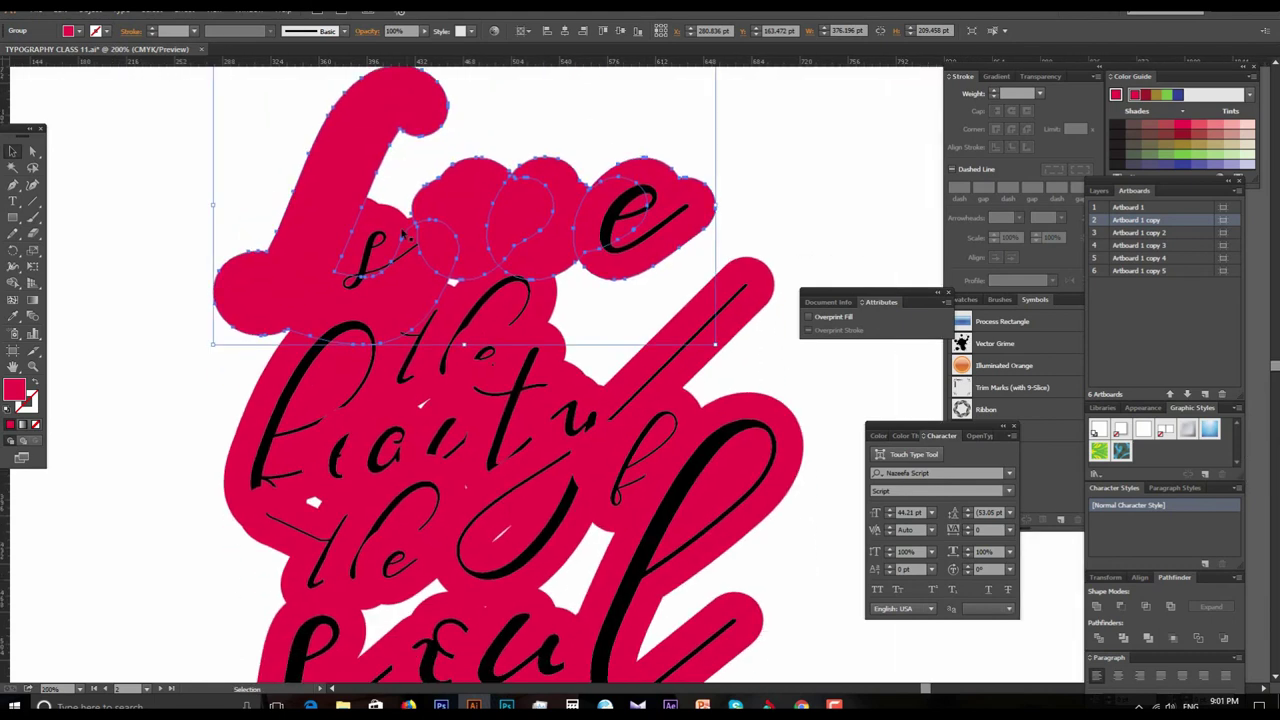
Step: Ungroup the black s letter
shift+click(381, 215)
click(148, 218)
right_click(388, 190)
click(422, 314)
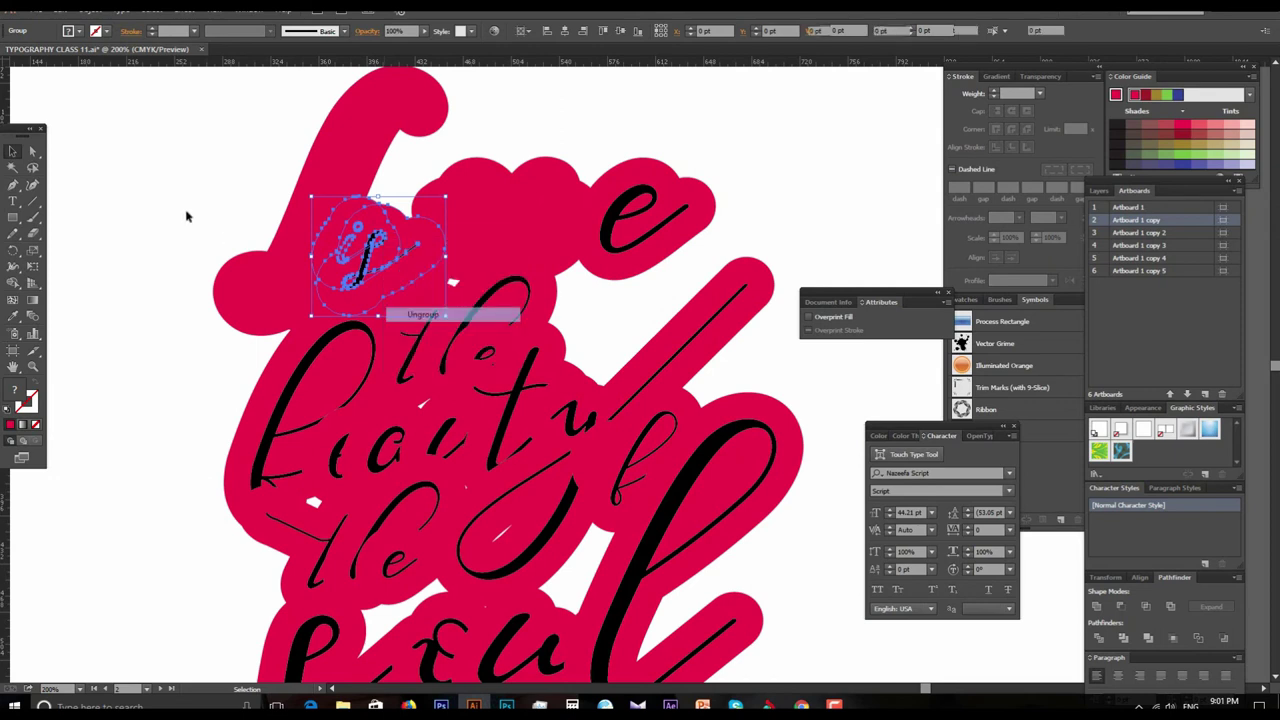
Step: Marquee-select the backing outlines around Love, delete them, and reselect the Love backing group
click(185, 216)
key(a)
drag(471, 286, 314, 196)
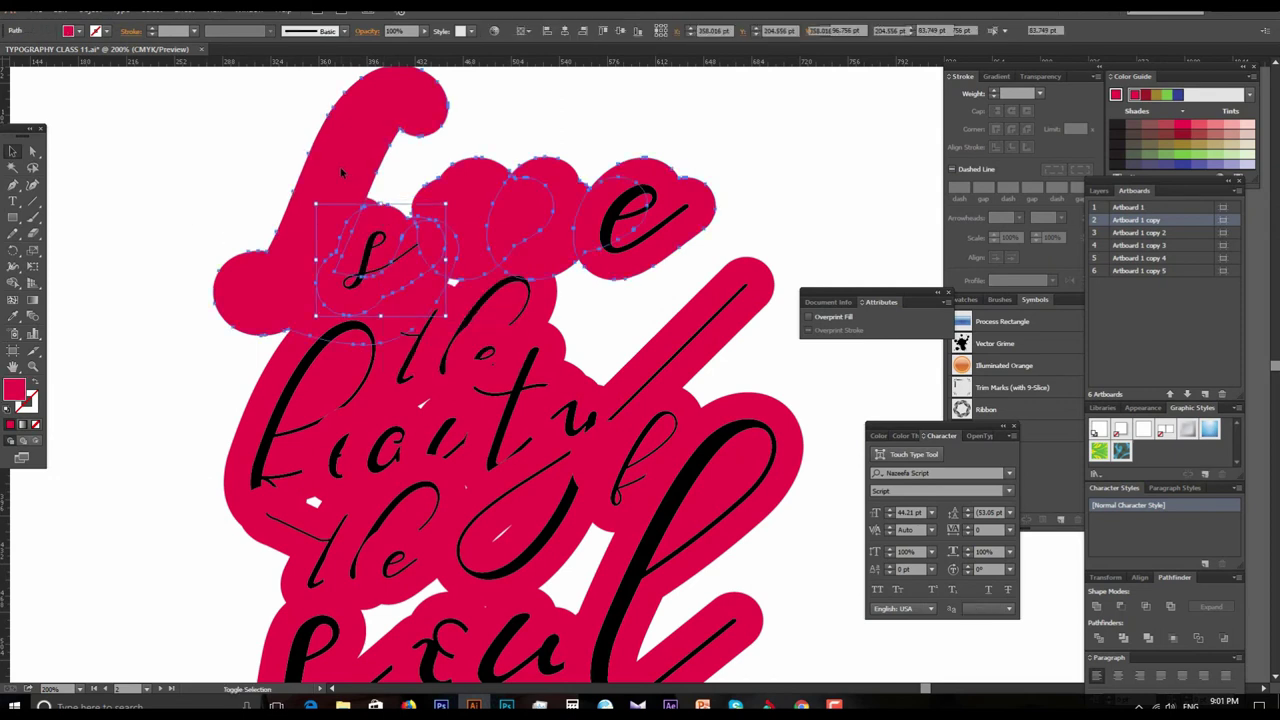
key(Delete)
scroll(500, 370, down, 3)
key(v)
click(270, 263)
Step: Group the 'beautiful' backing with the Love outlines, test-moving the group and undoing it
click(257, 286)
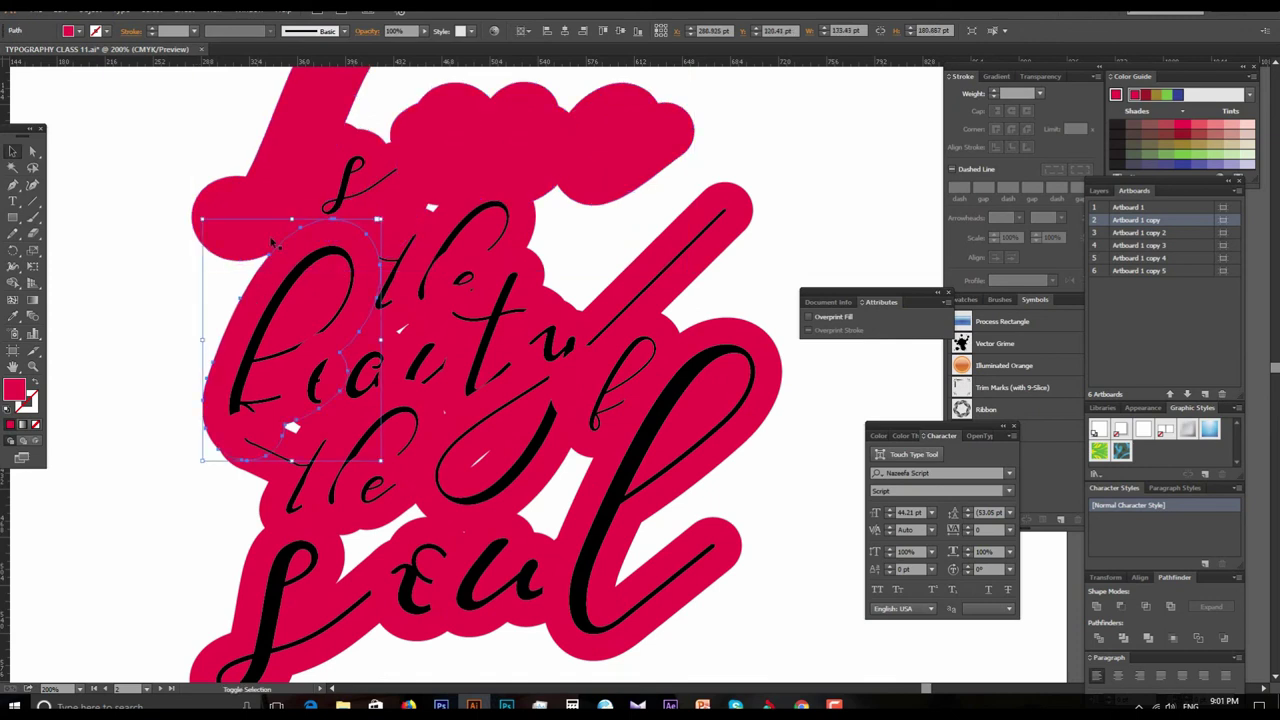
shift+click(277, 165)
key(ctrl+g)
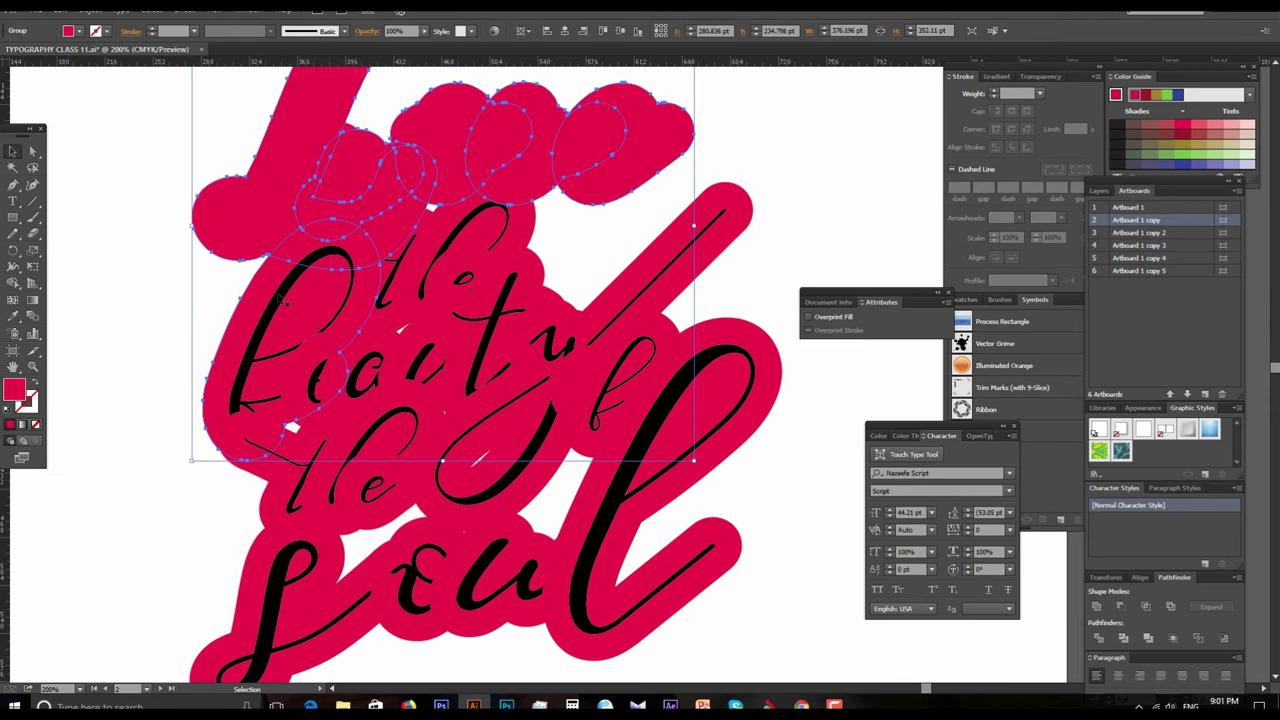
click(183, 305)
click(264, 326)
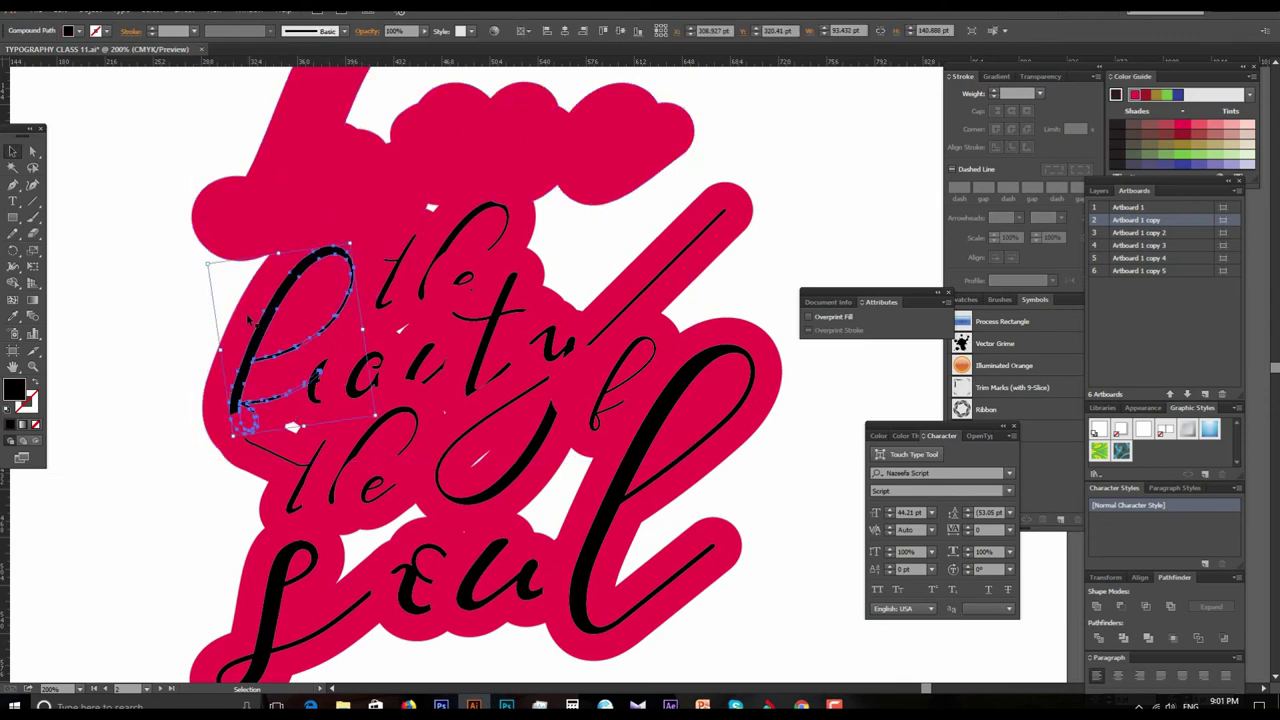
click(292, 427)
drag(292, 427, 282, 377)
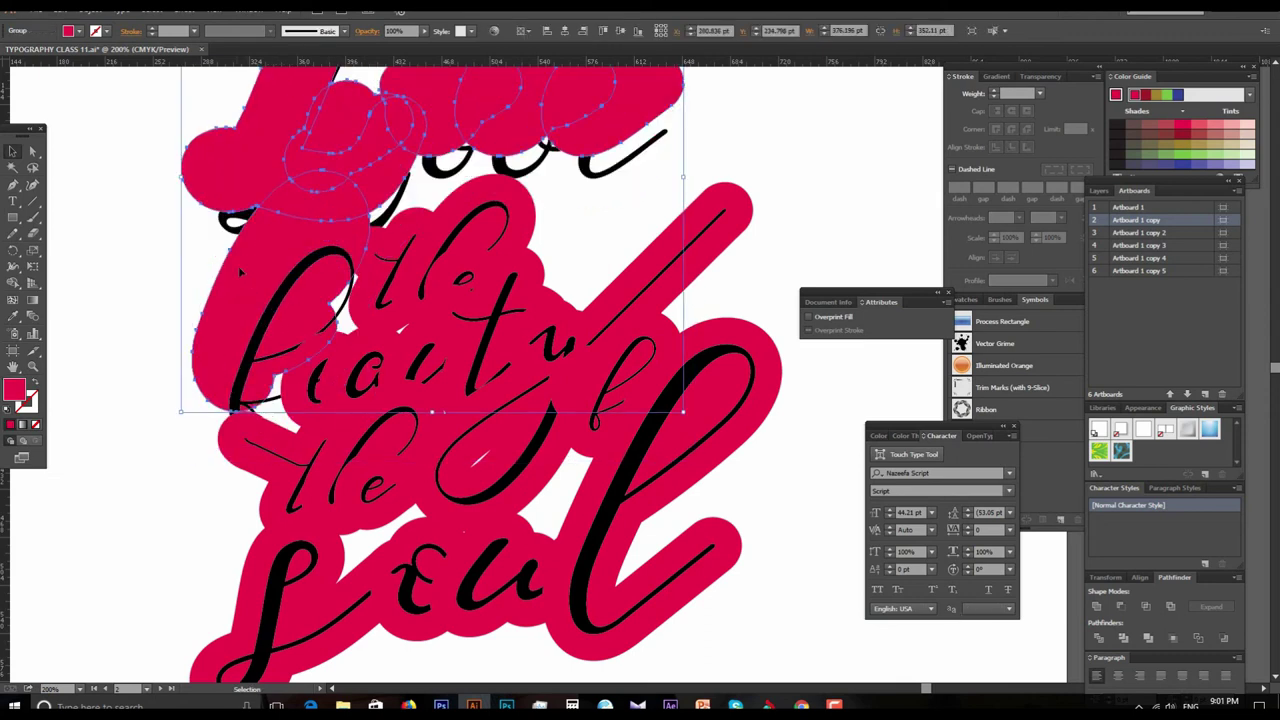
key(a)
key(ctrl+z)
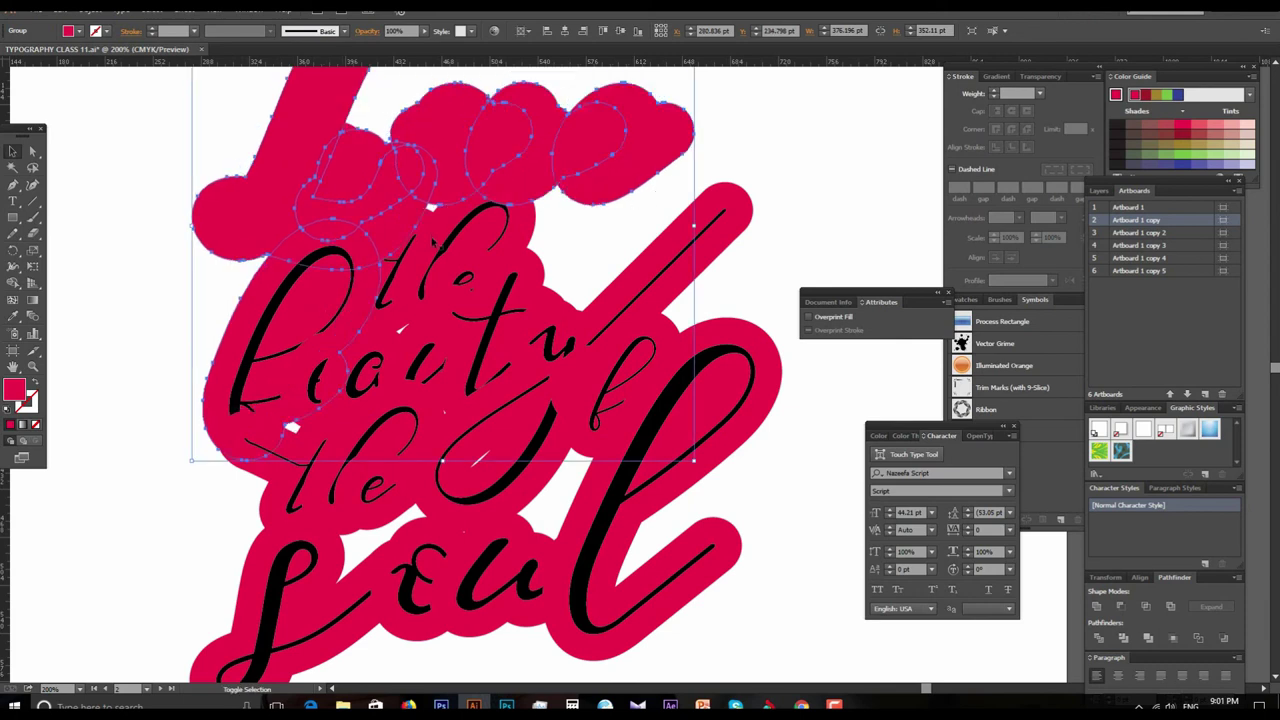
Step: Add the backing shapes around 'the' to the group and bring the pink backing forward
shift+click(425, 224)
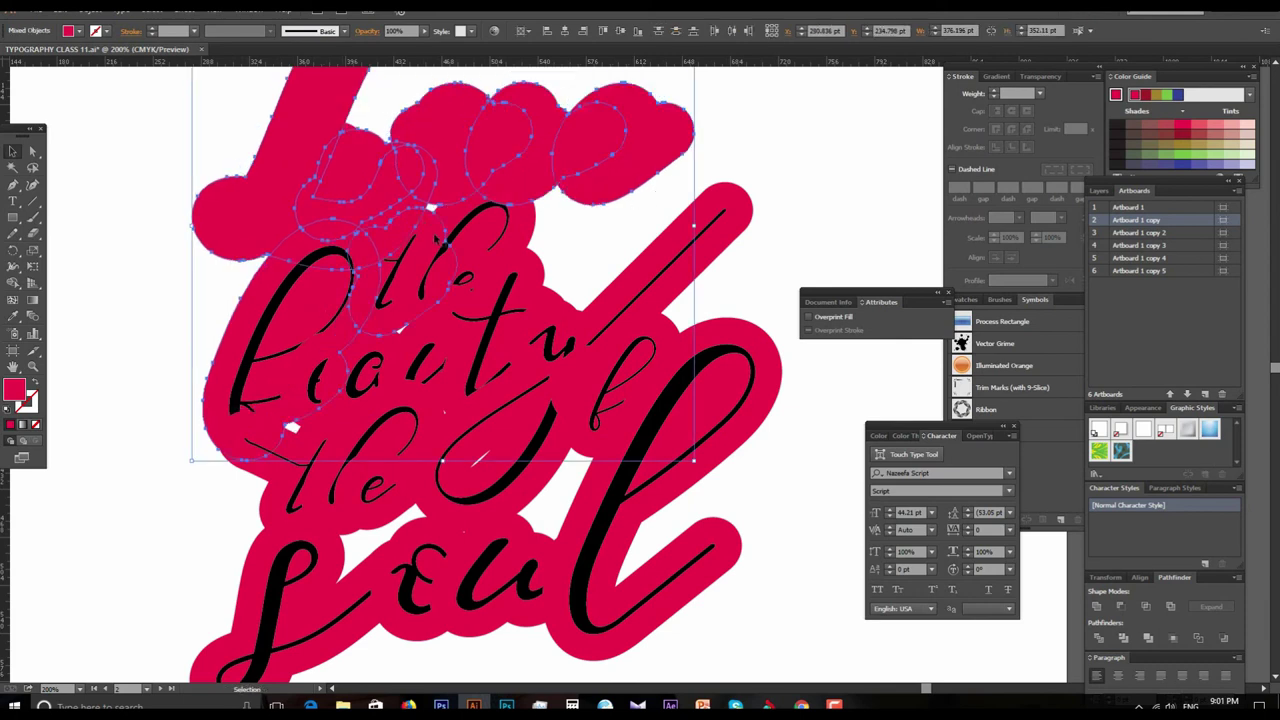
key(ctrl+g)
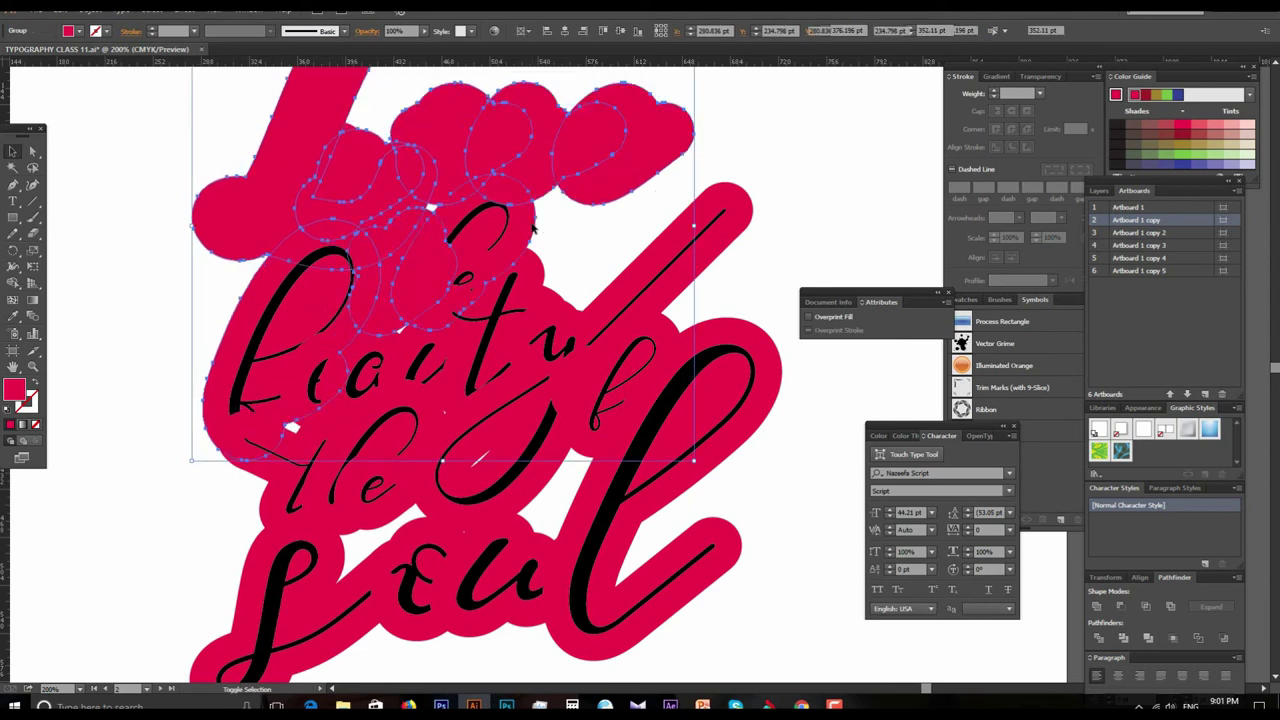
key(ctrl+shift+bracketright)
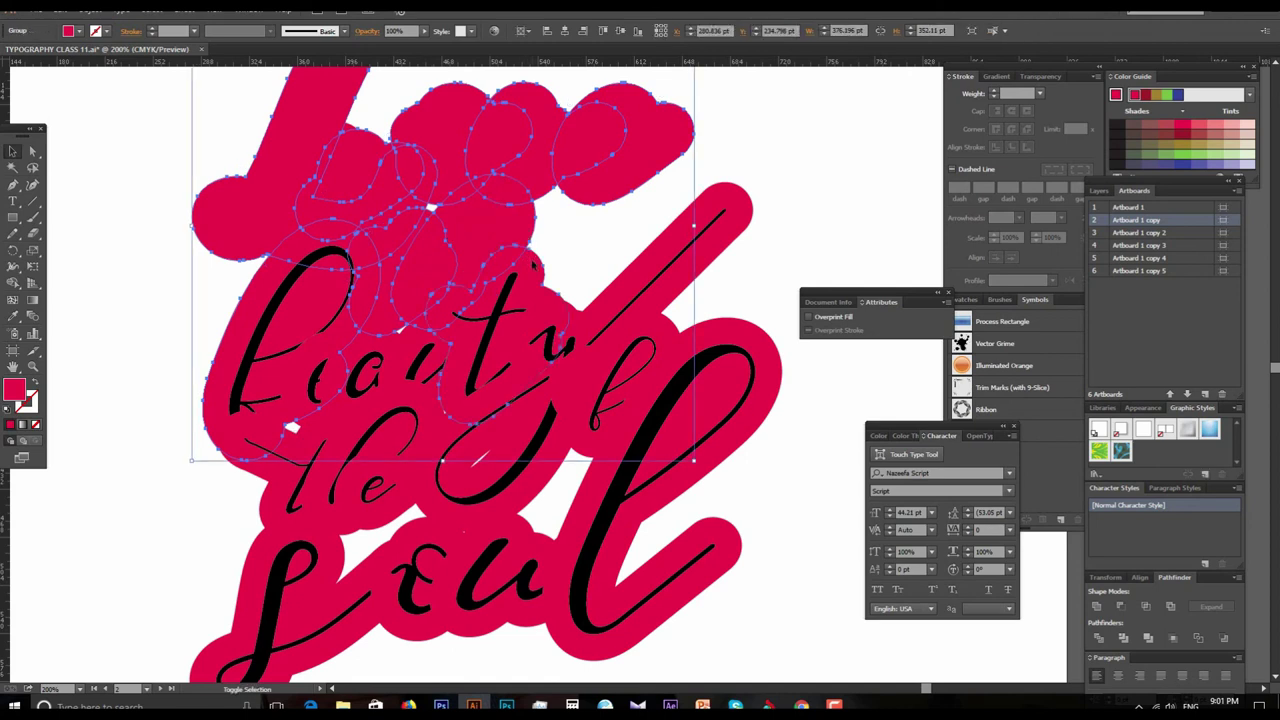
key(ctrl+bracketright)
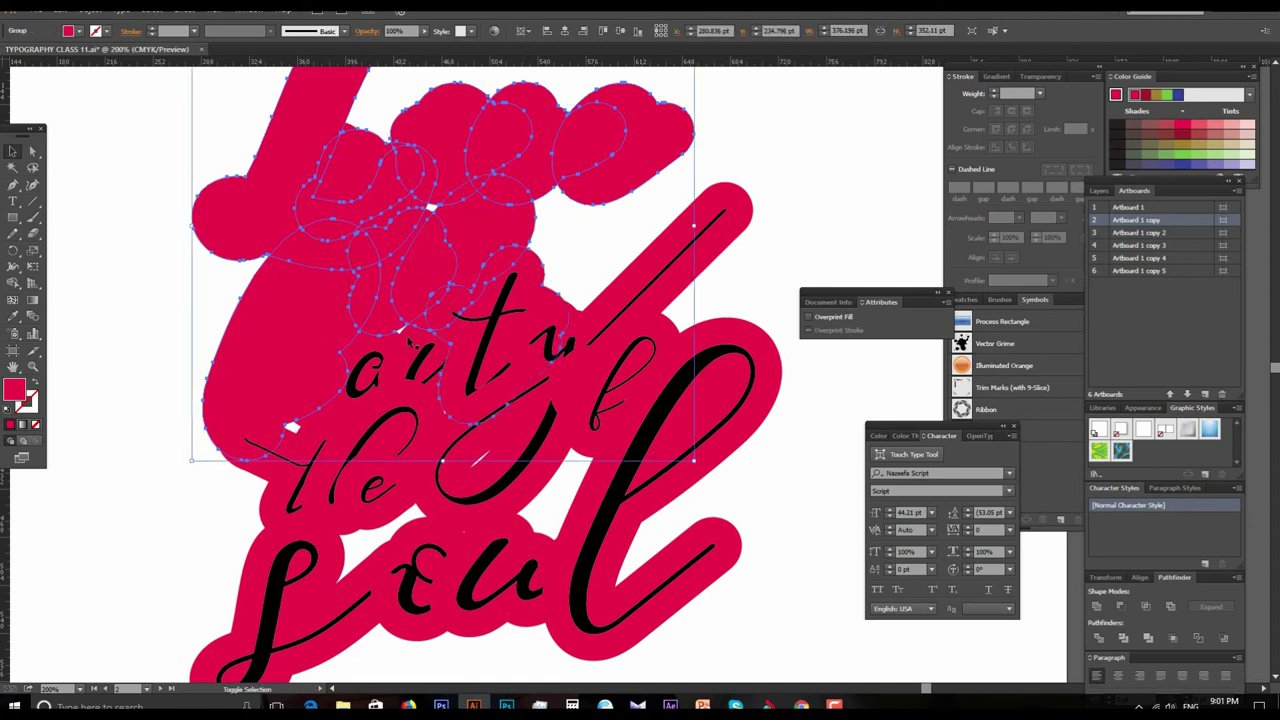
key(ctrl+bracketright)
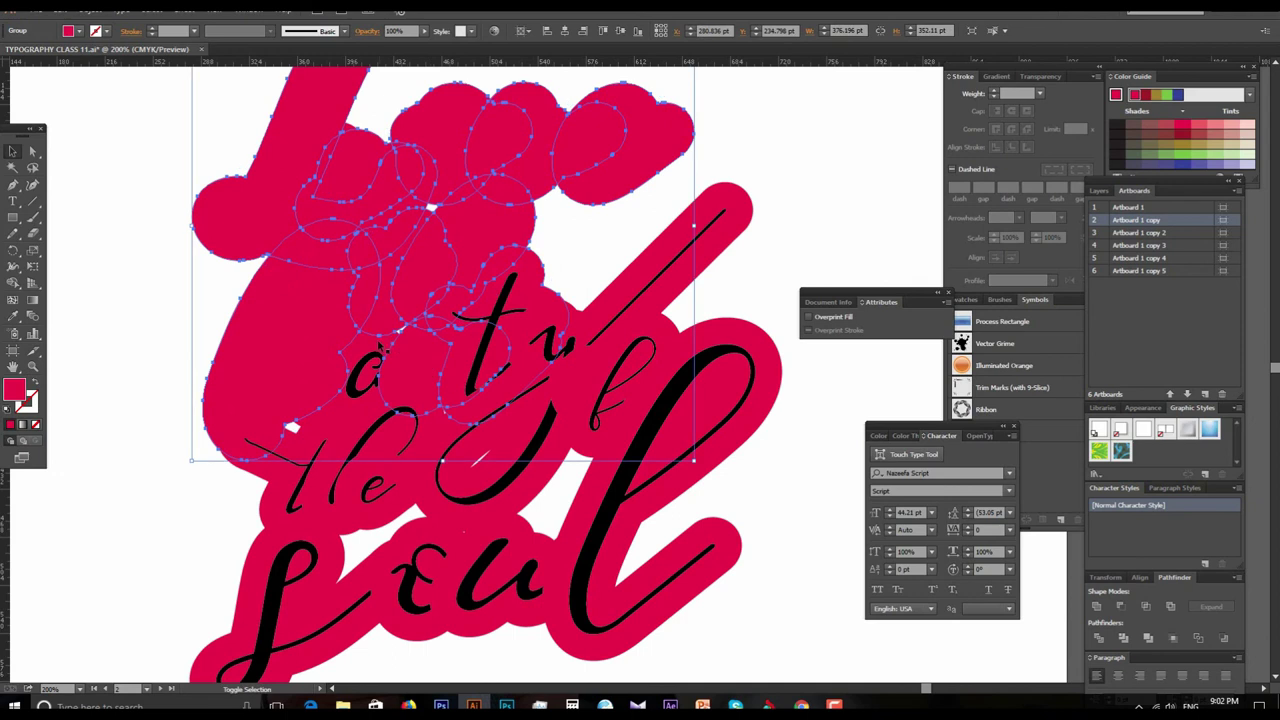
key(a)
key(v)
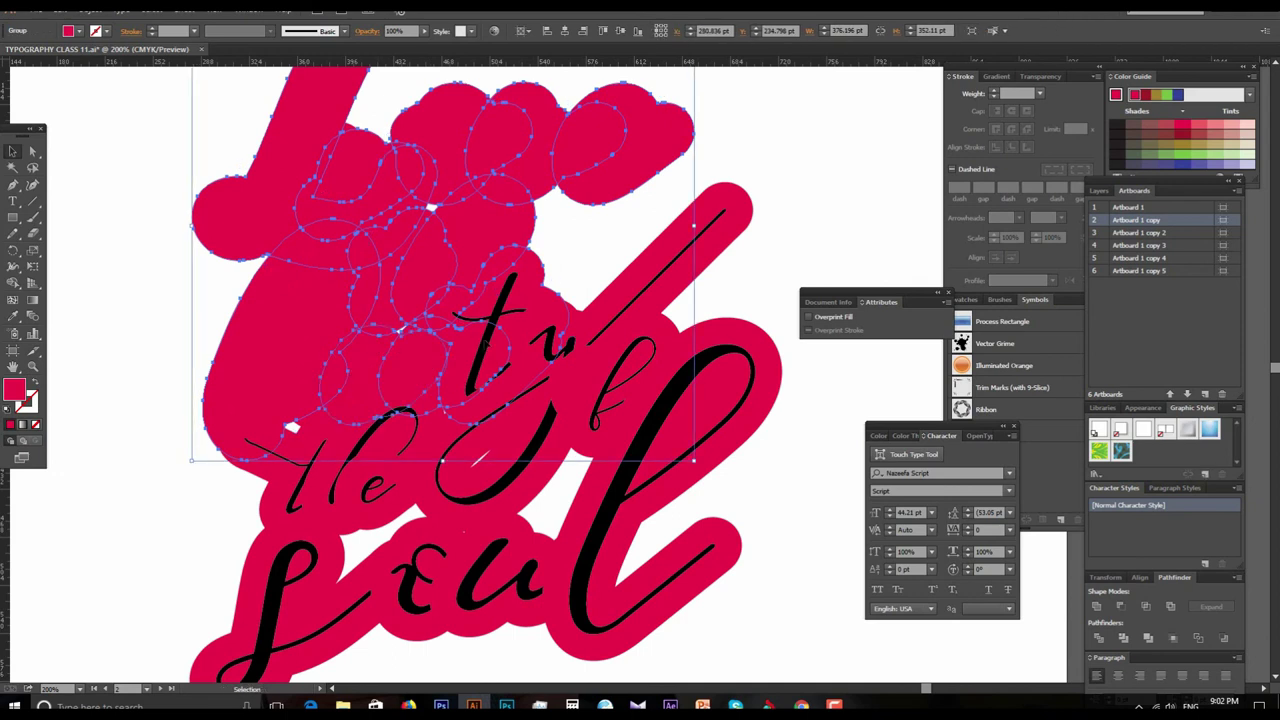
key(ctrl+g)
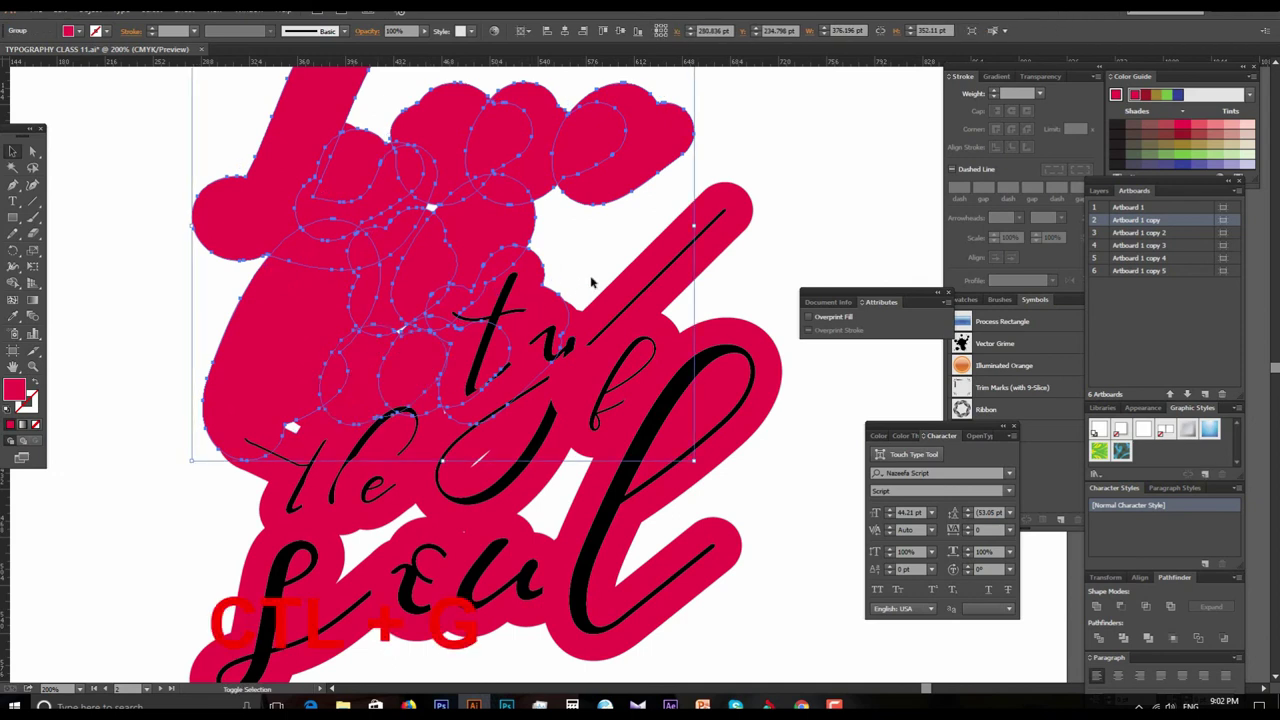
Step: Move the pink backing group aside to reveal the text, then back
click(555, 187)
key(a)
key(v)
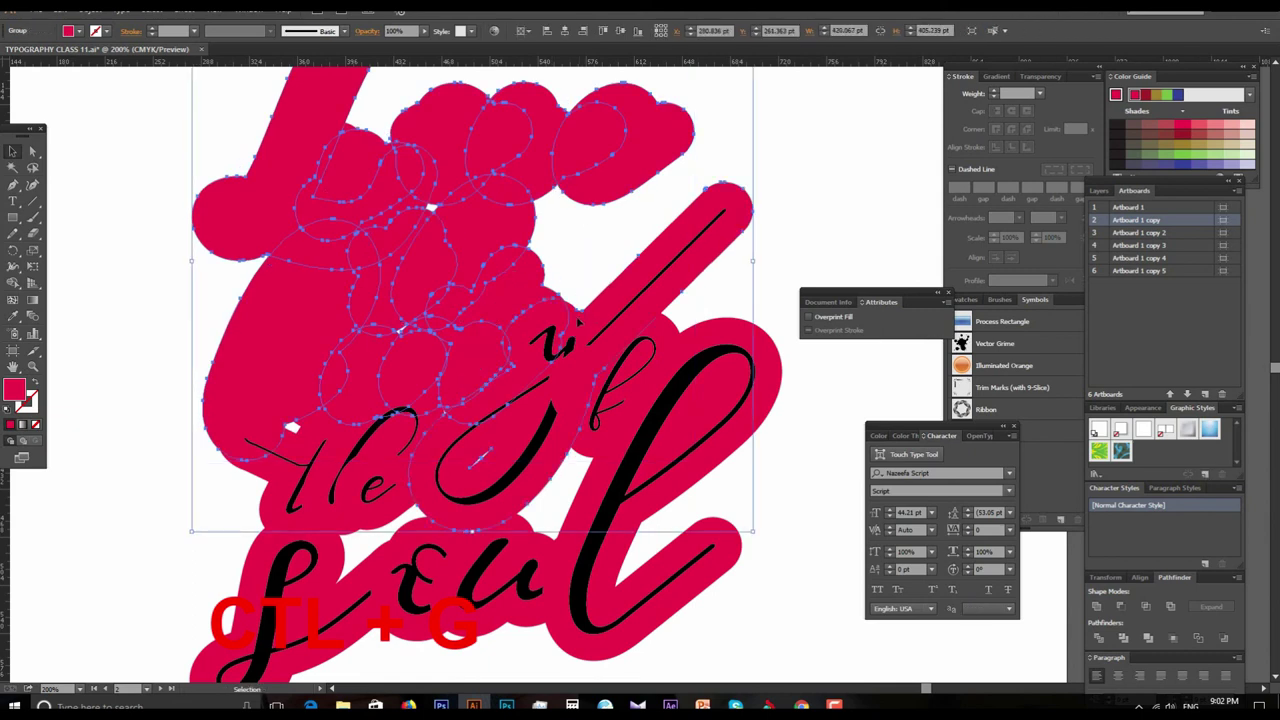
click(679, 316)
drag(672, 303, 773, 219)
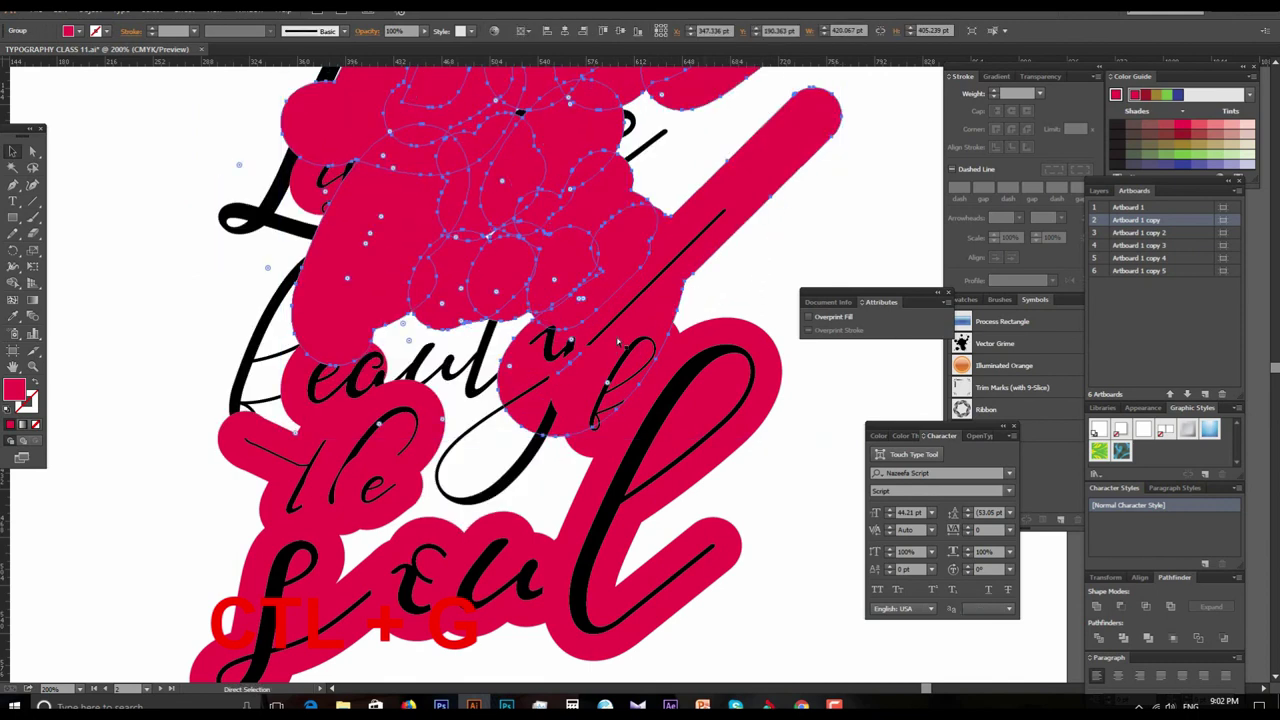
drag(384, 367, 295, 462)
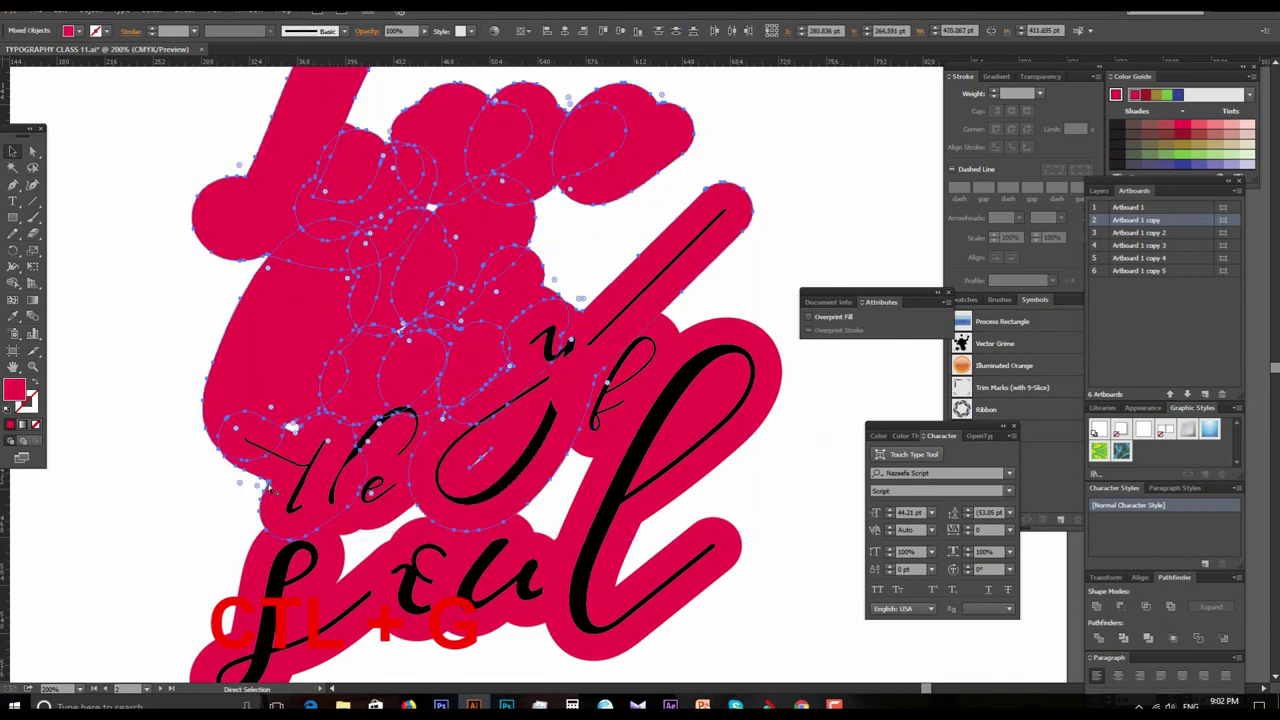
Step: Add the soul backing shapes to the pink group
drag(374, 482, 397, 287)
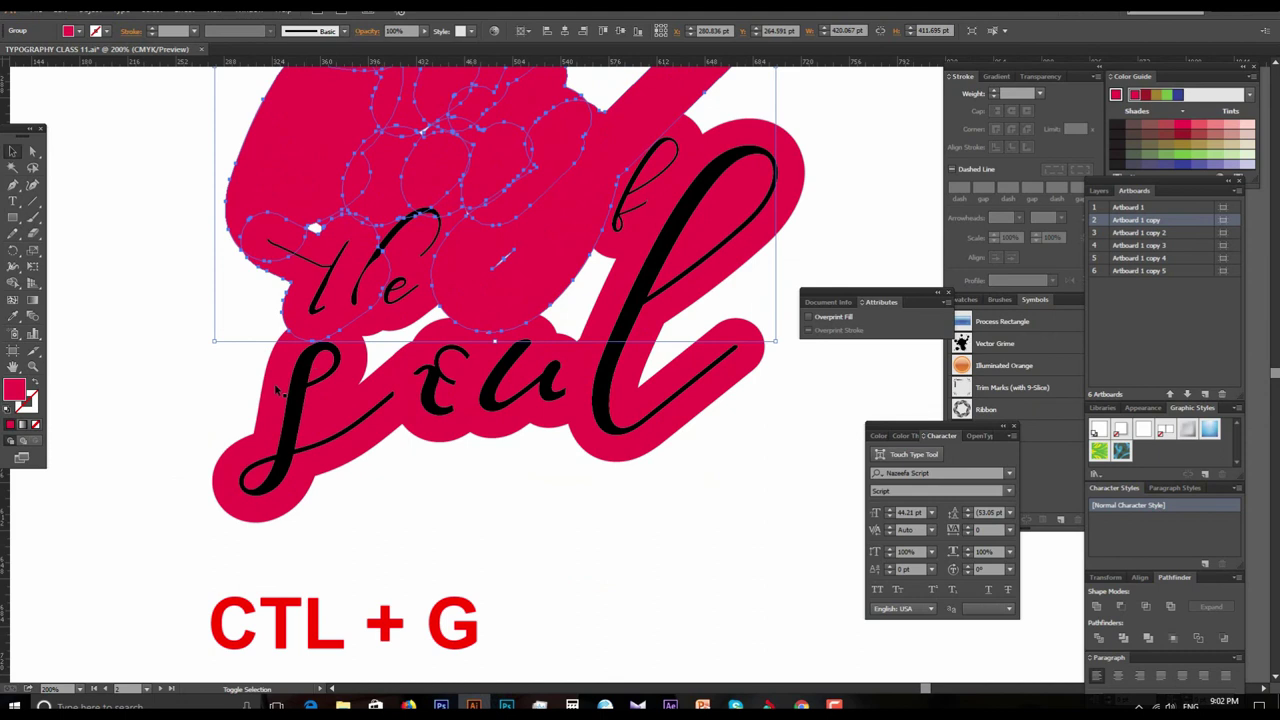
shift+click(274, 383)
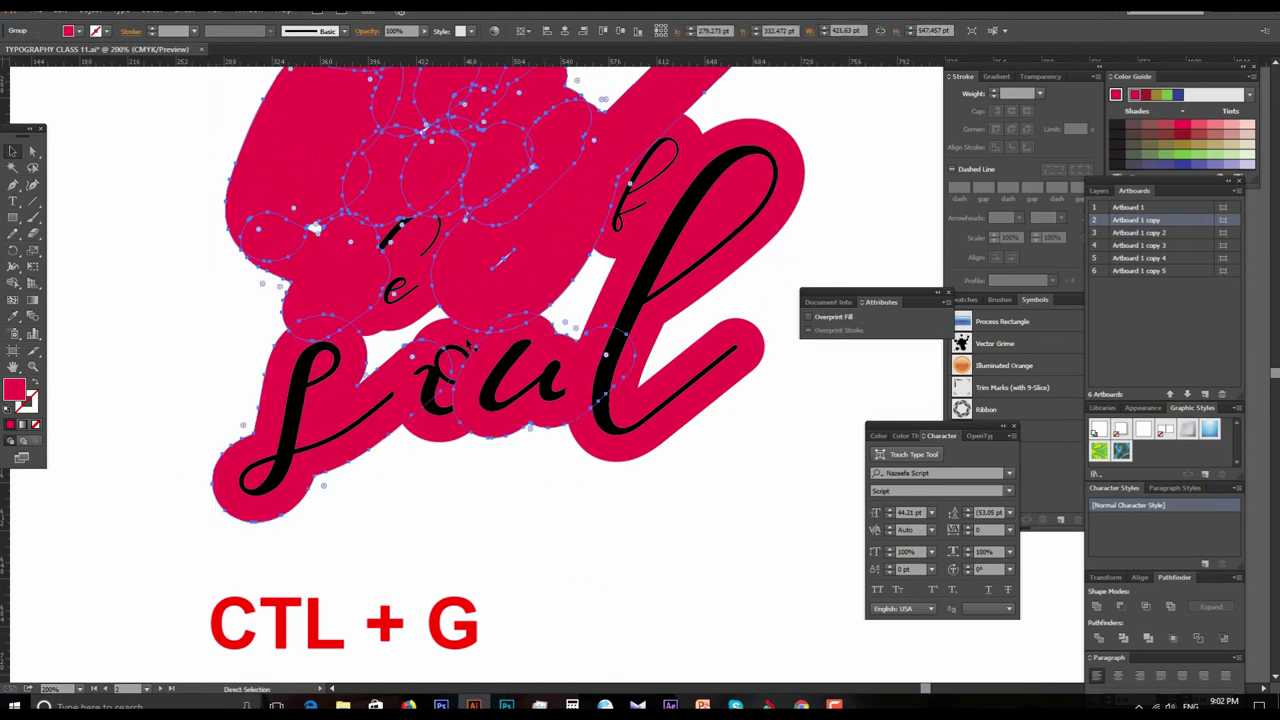
key(ctrl+g)
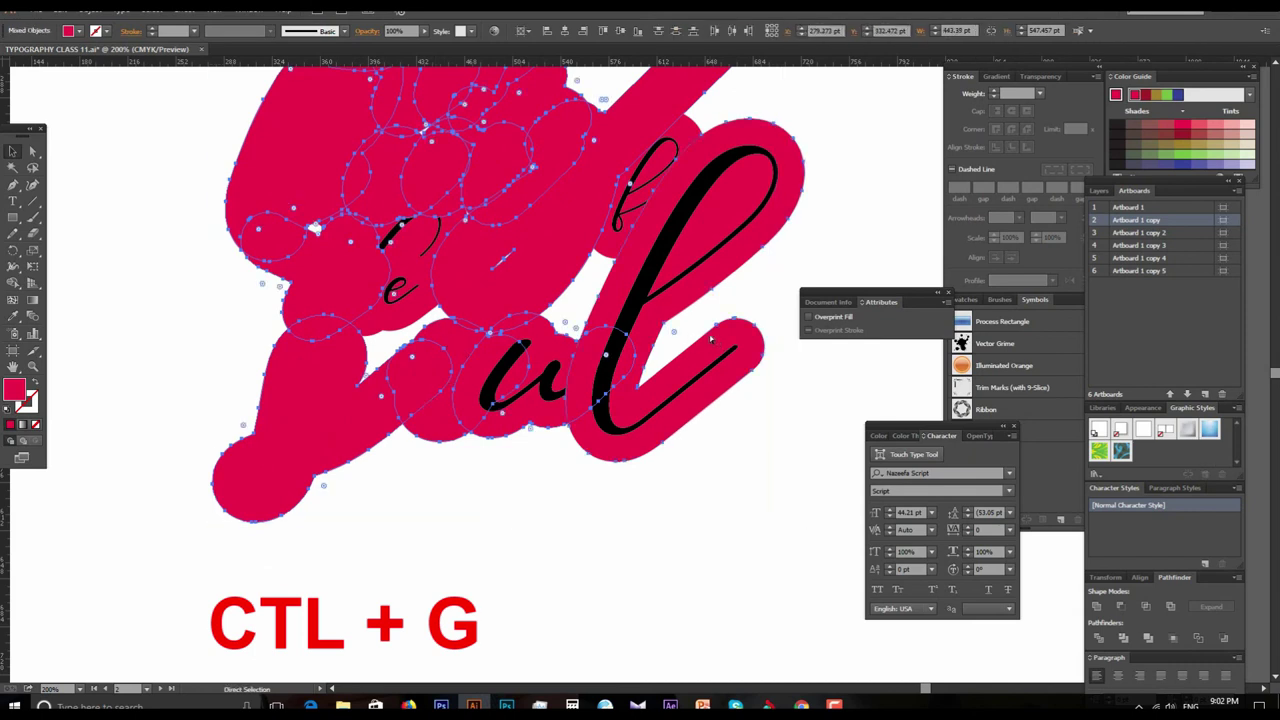
drag(710, 340, 665, 478)
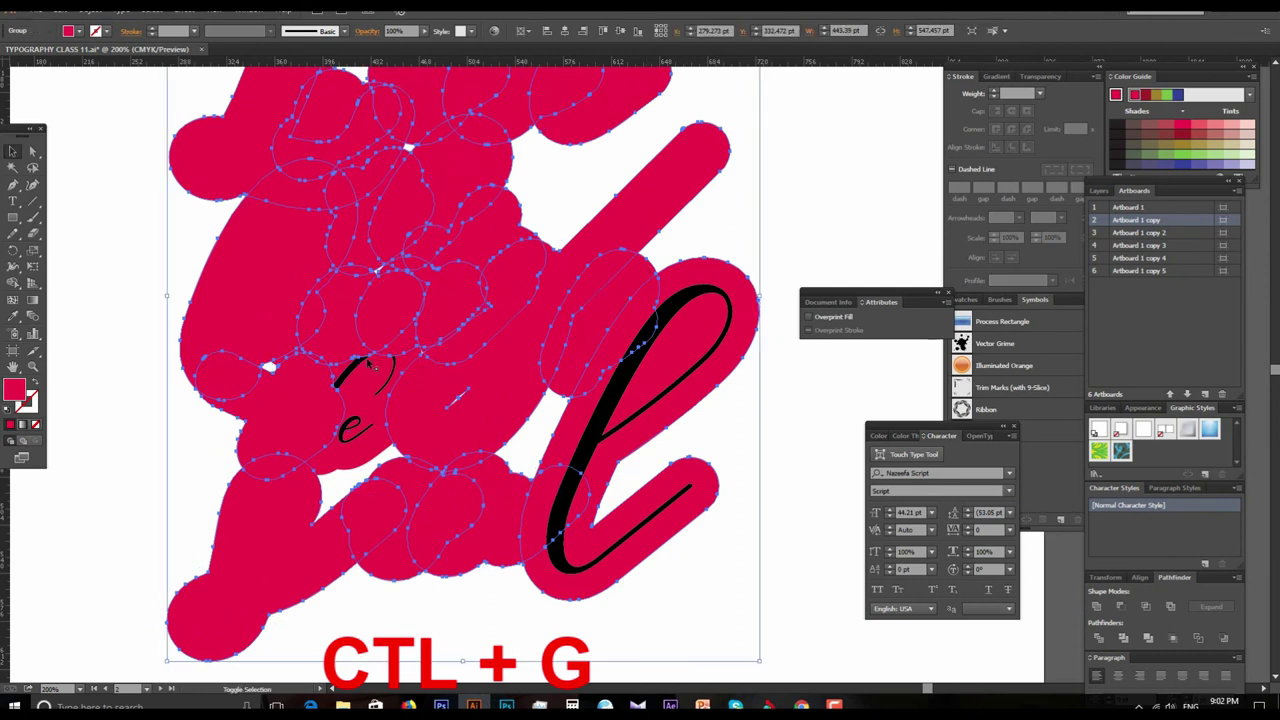
key(a)
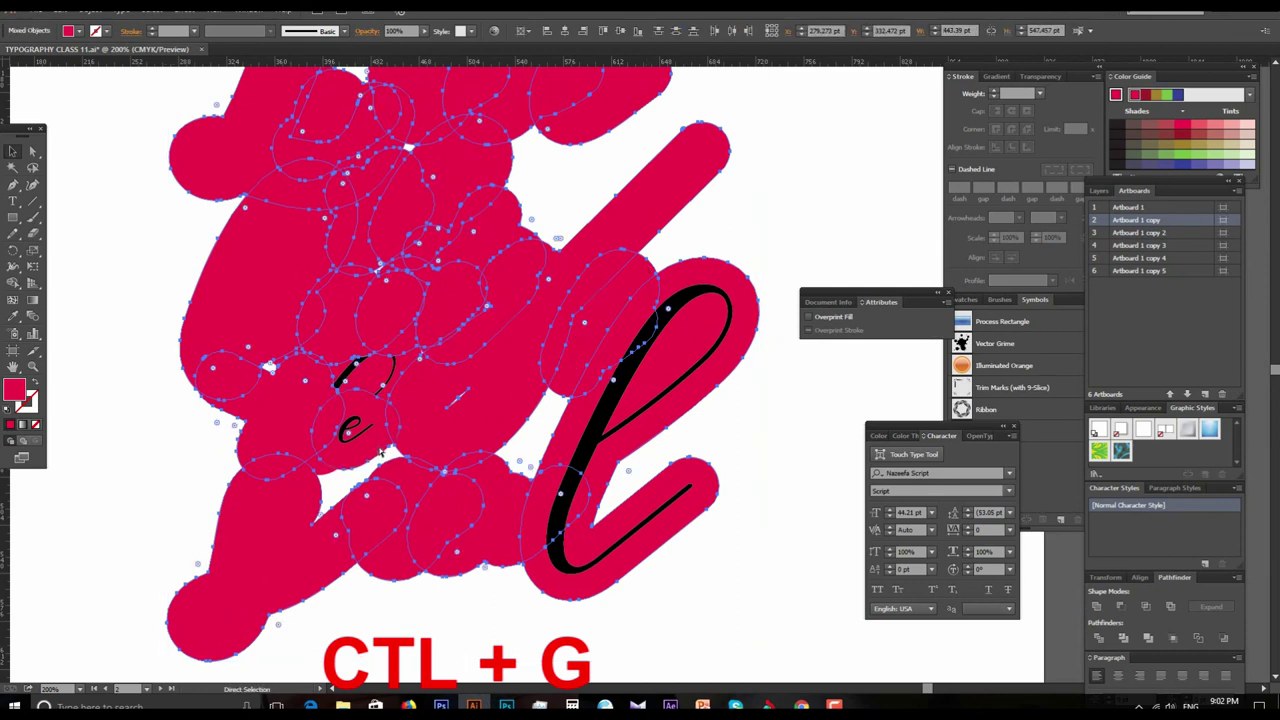
key(ctrl+g)
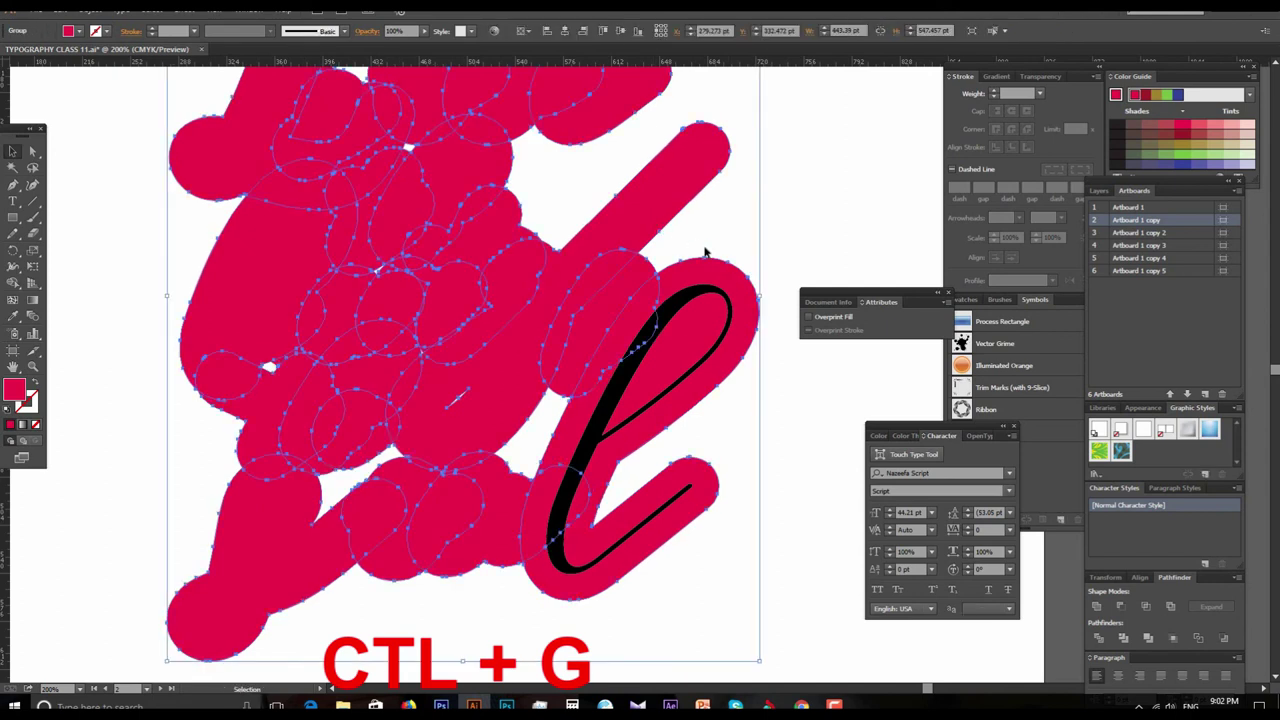
Step: Test-move the pink group to check the lettering underneath, then undo
key(ctrl+shift+a)
drag(748, 323, 652, 318)
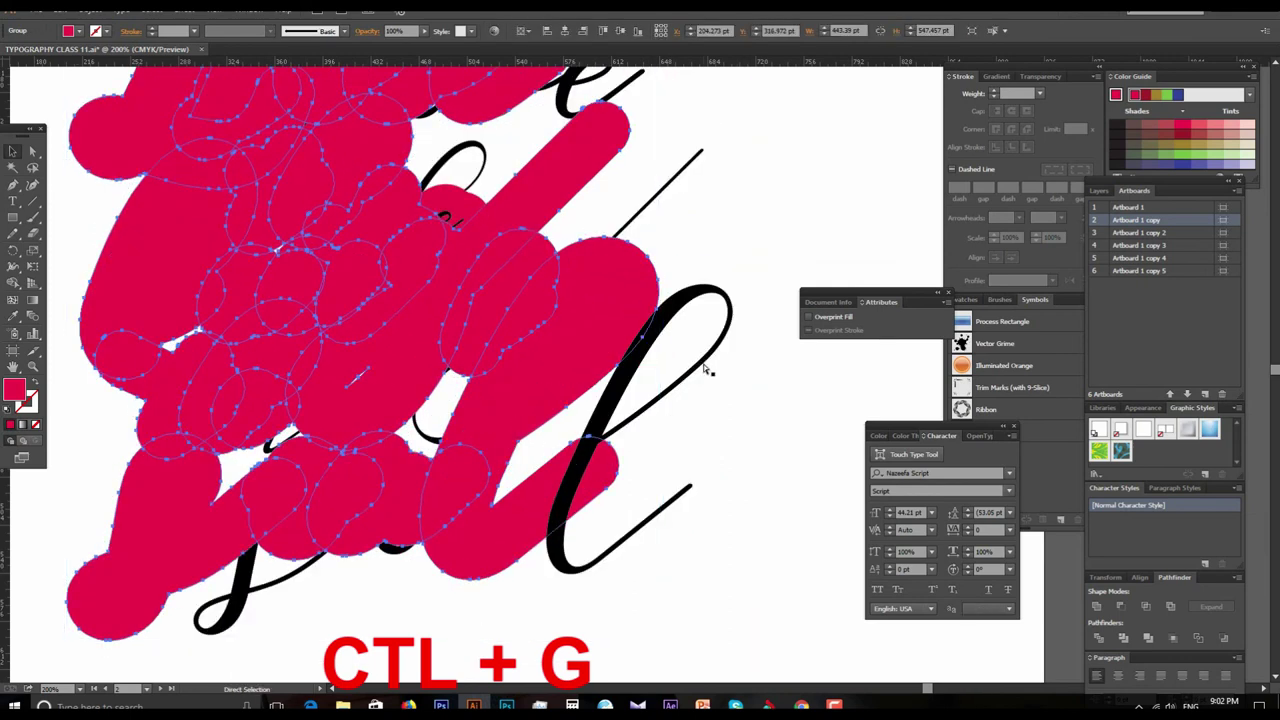
key(ctrl+z)
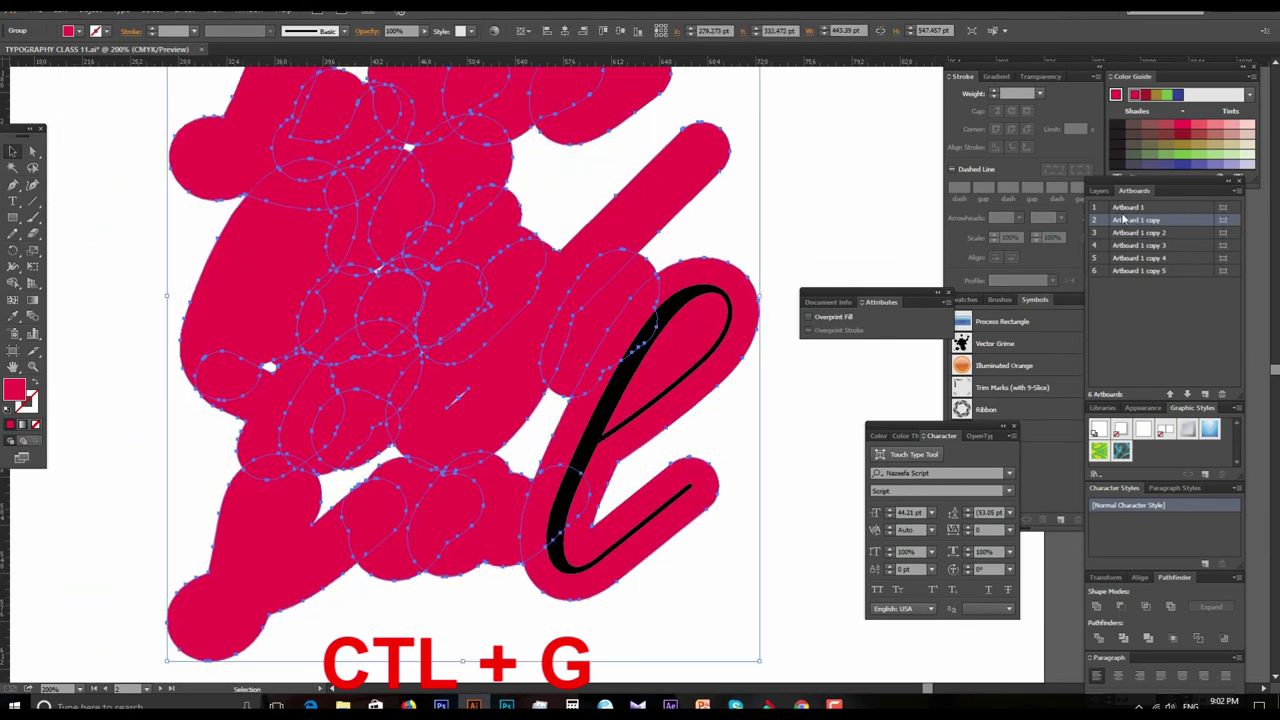
Step: In Layers, move the 'soul', 'and of', 'beauty' and 'Love is the' lettering above the pink backing
click(1099, 190)
click(1127, 208)
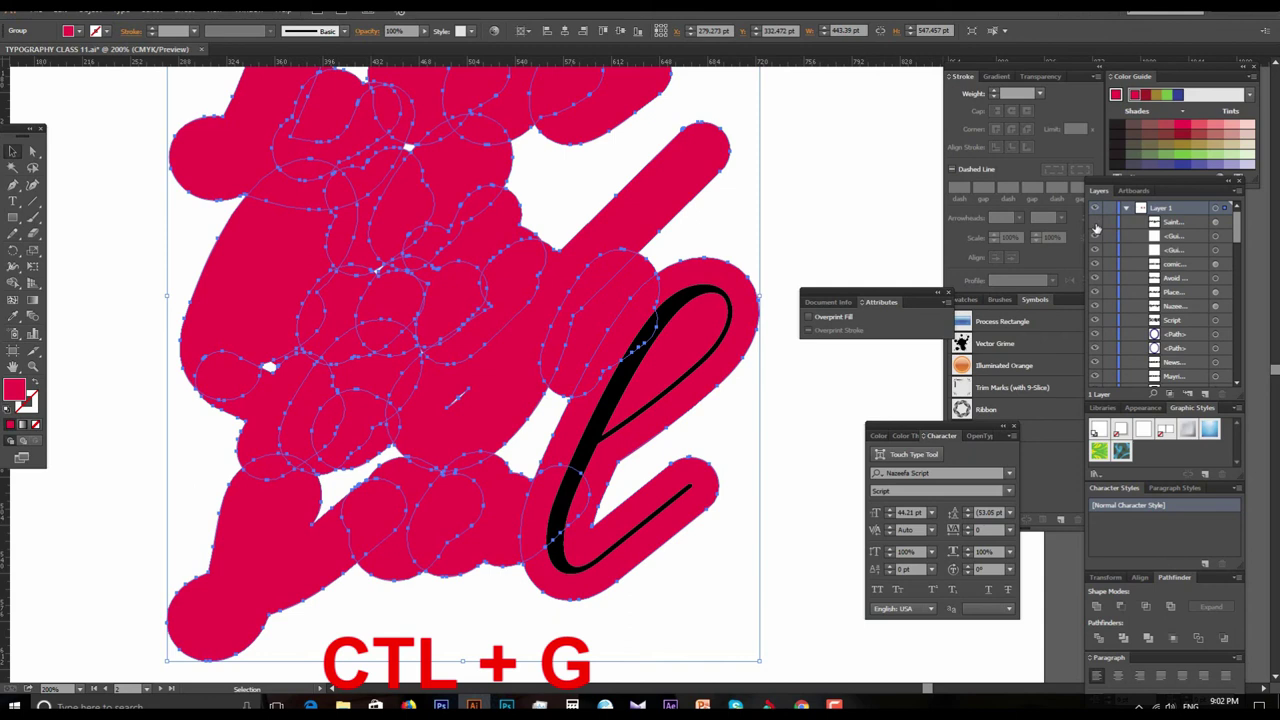
scroll(1165, 303, down, 5)
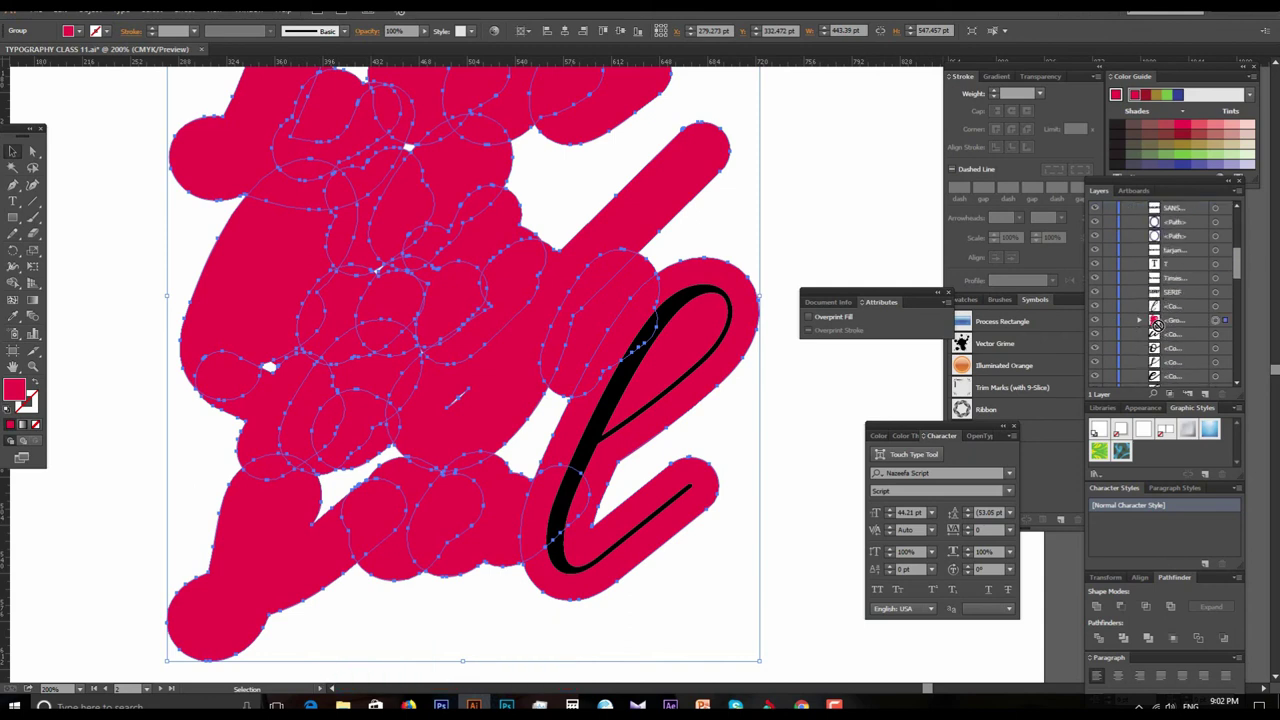
drag(1157, 325, 1172, 345)
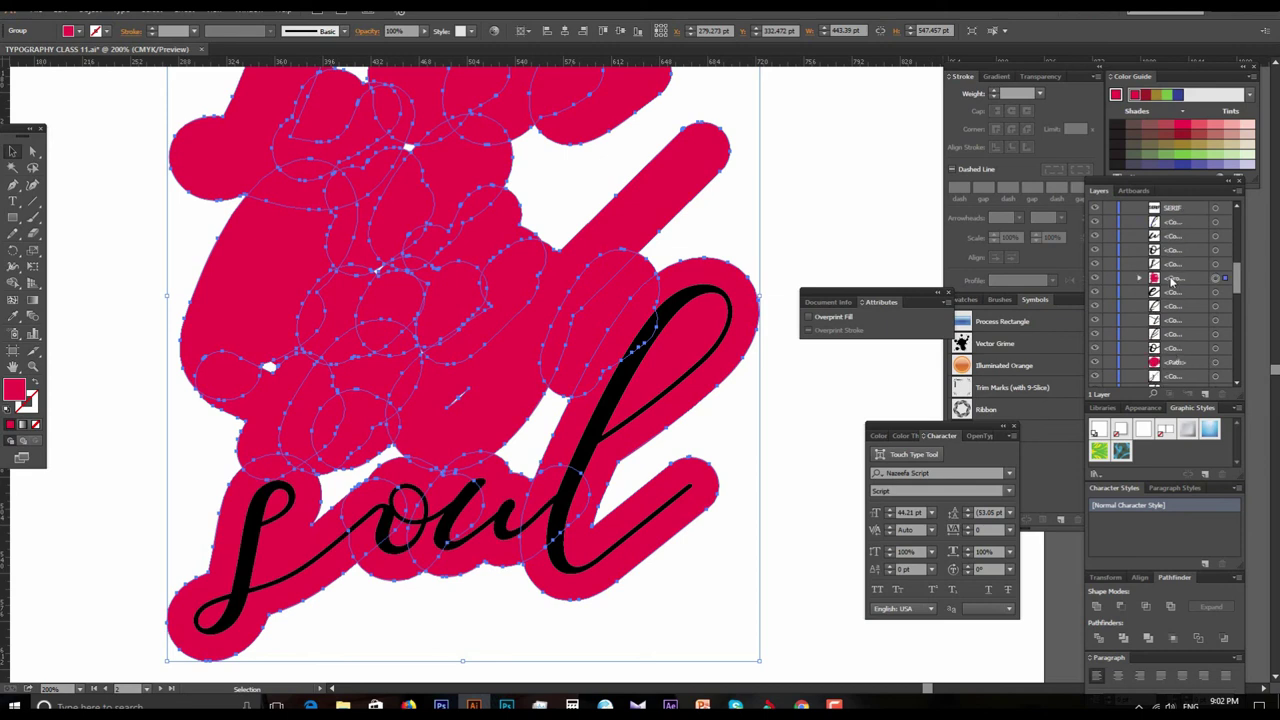
mouse_move(1172, 283)
mouse_down()
mouse_move(1176, 270)
mouse_move(1172, 350)
mouse_up()
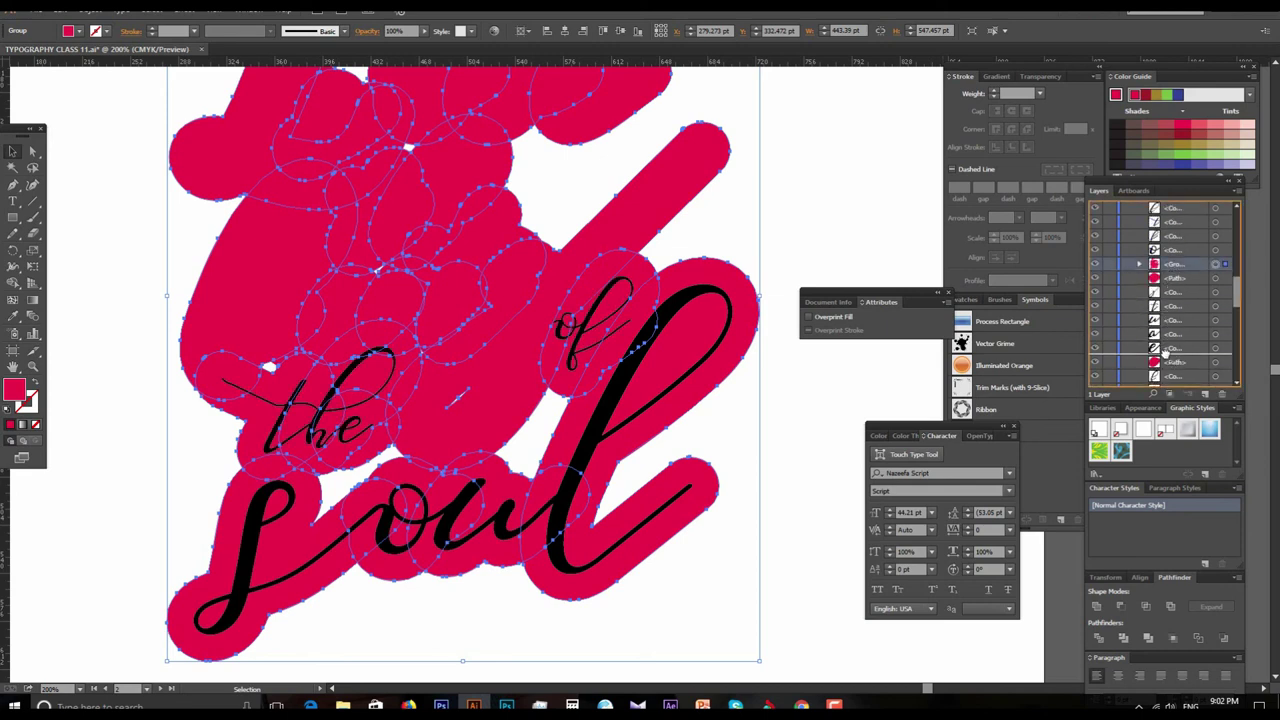
scroll(1172, 350, down, 1)
drag(1167, 330, 1180, 352)
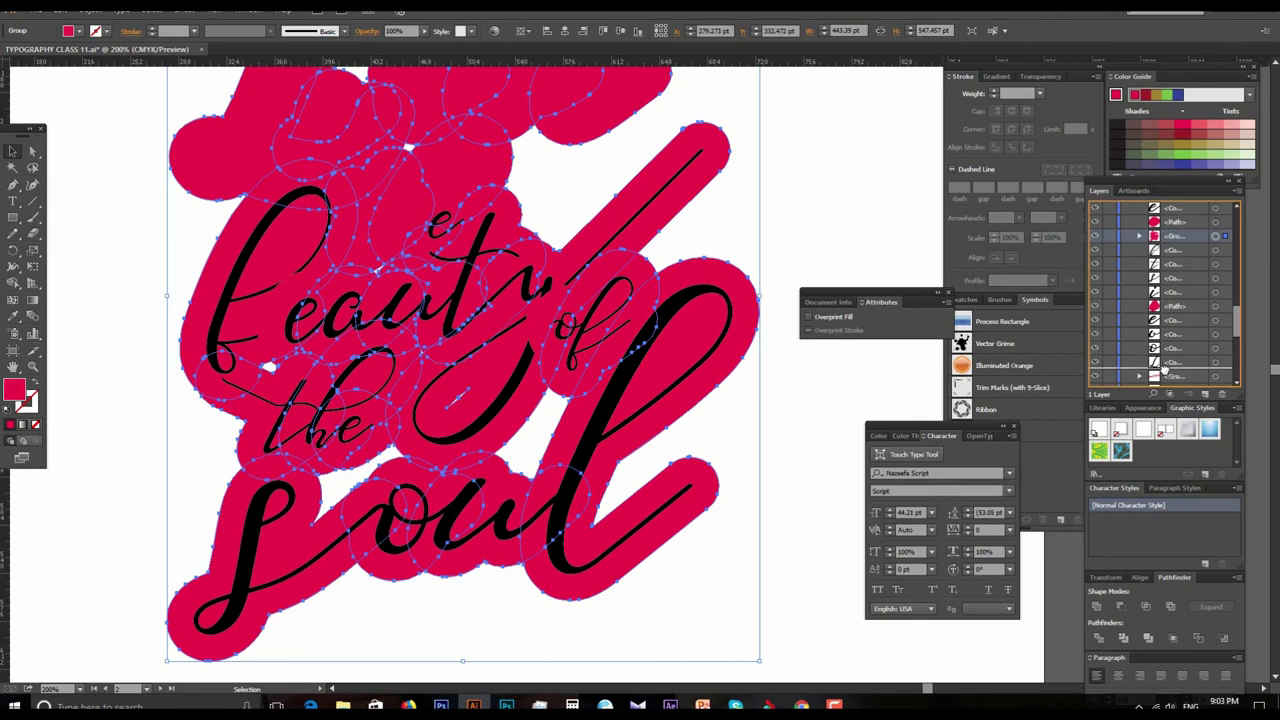
drag(1180, 237, 1181, 350)
drag(1180, 298, 1160, 345)
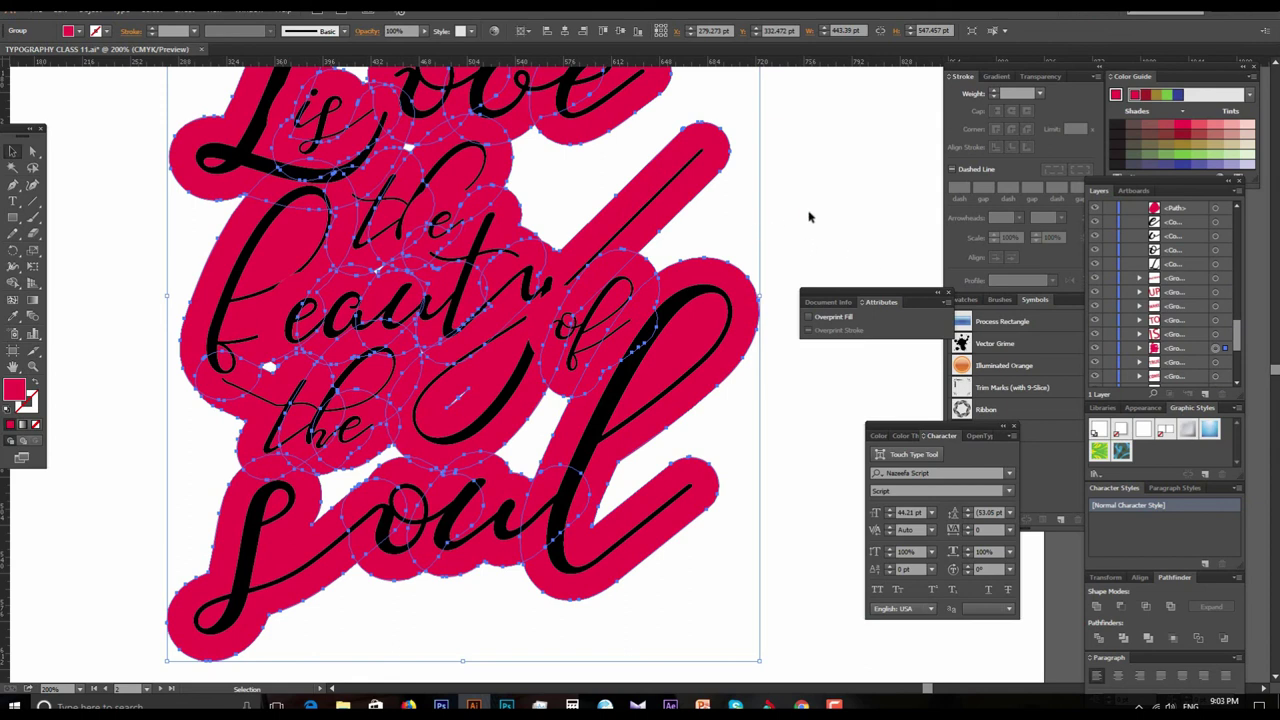
Step: Undo an accidental move of the pink backing and the last reordering step
drag(640, 182, 697, 203)
key(a)
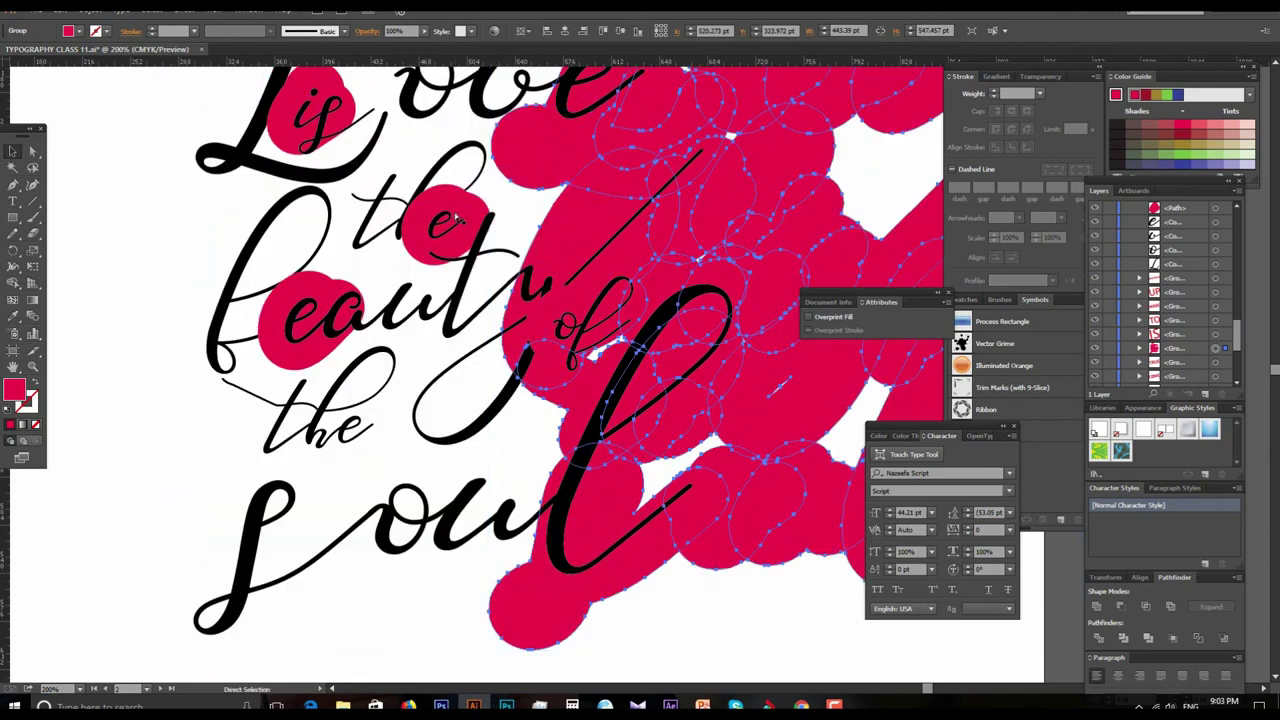
key(ctrl+z)
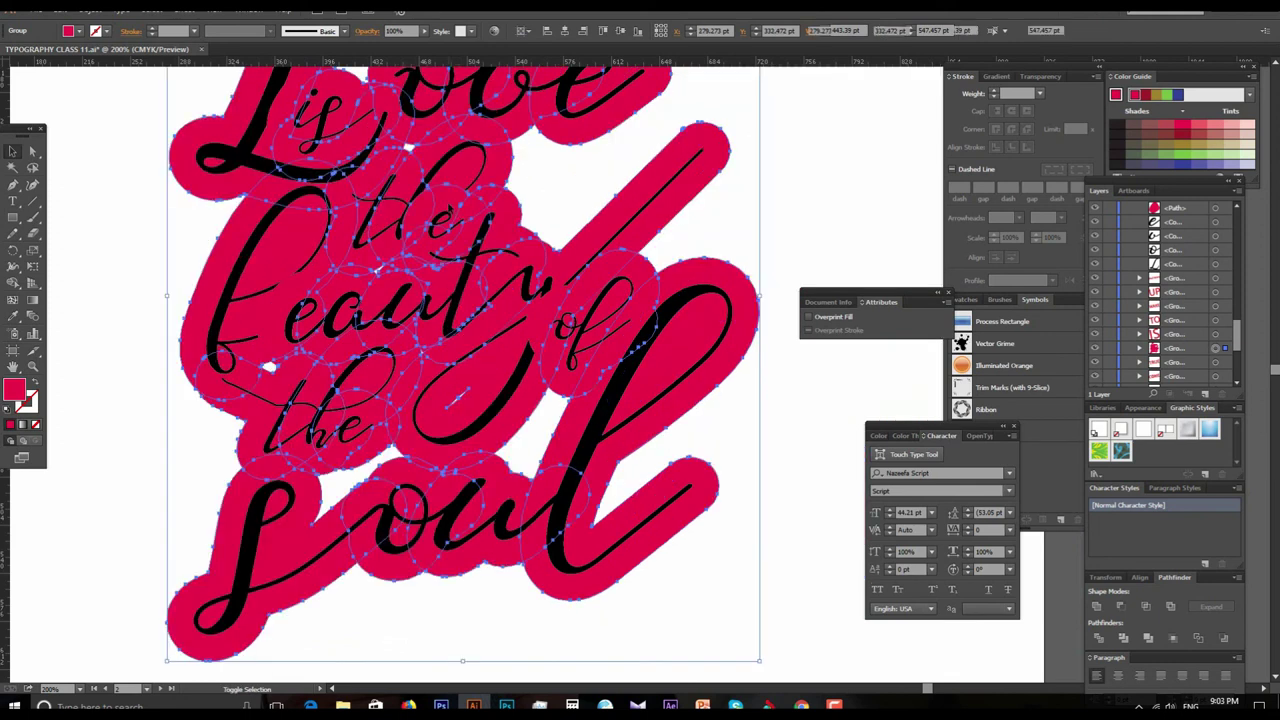
key(ctrl+z)
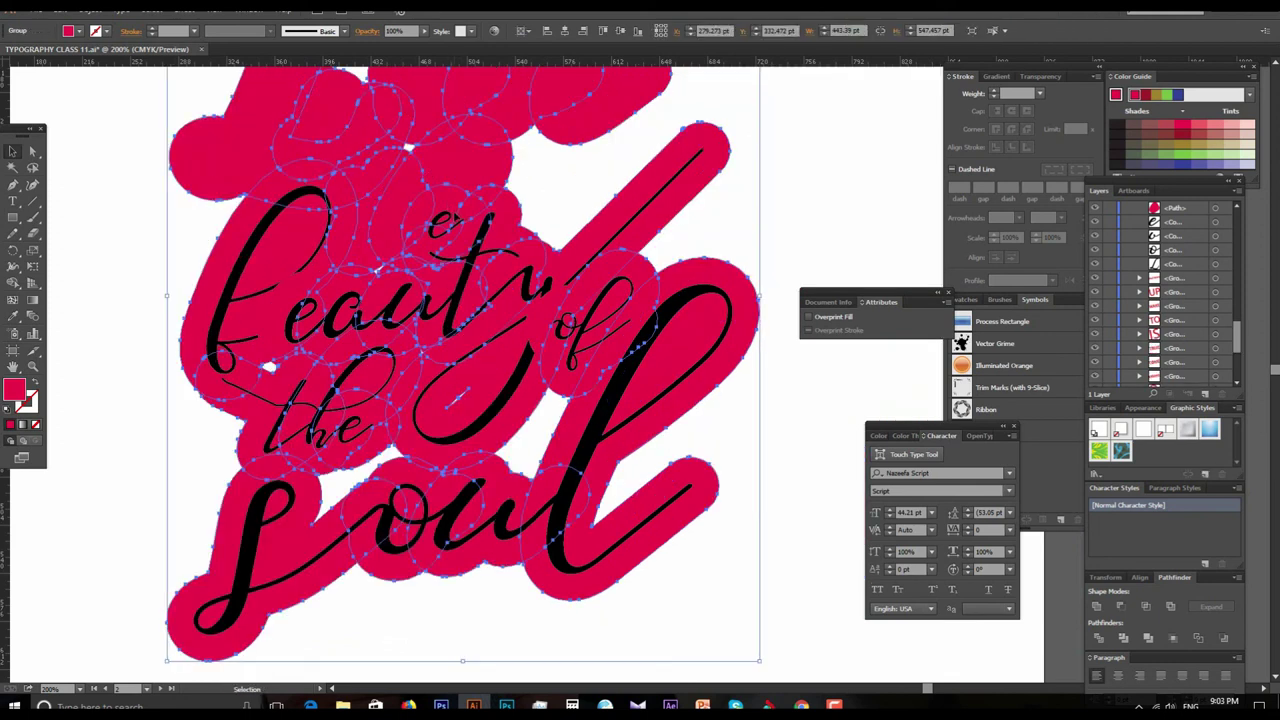
scroll(1189, 291, up, 2)
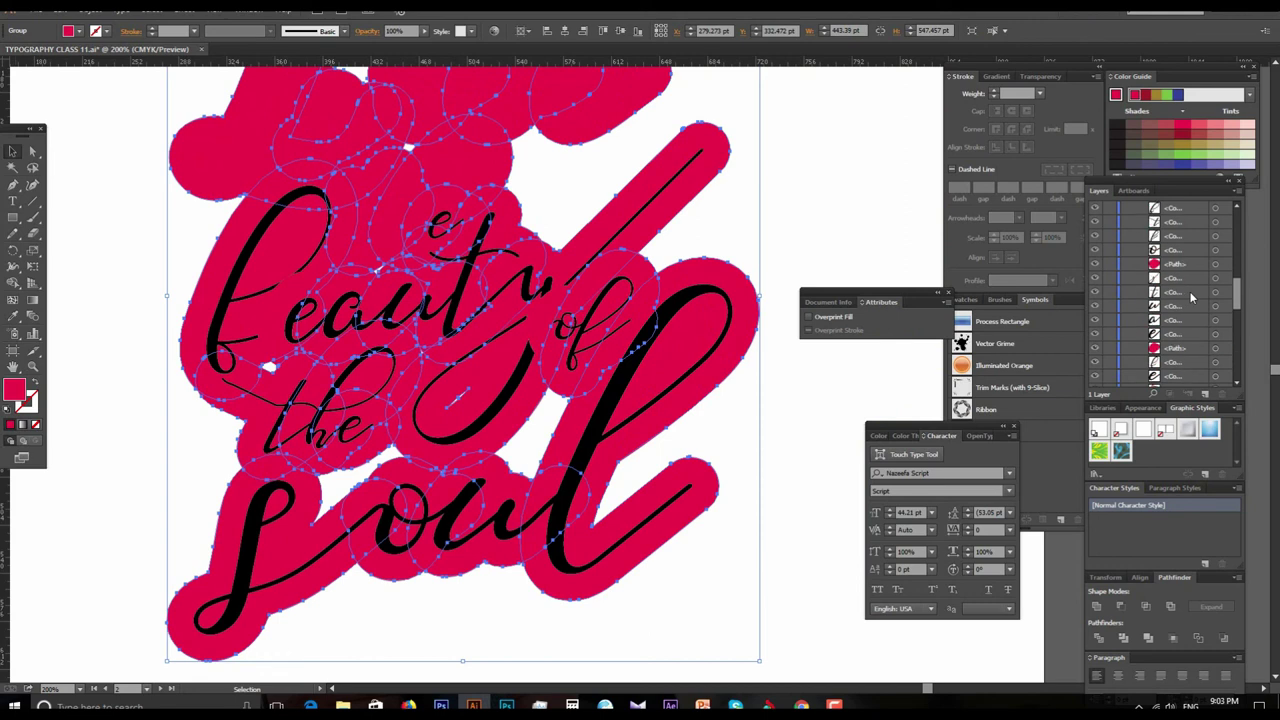
scroll(1189, 291, up, 2)
Step: Reorder the lettering group so the pink path sits just below it
click(1182, 308)
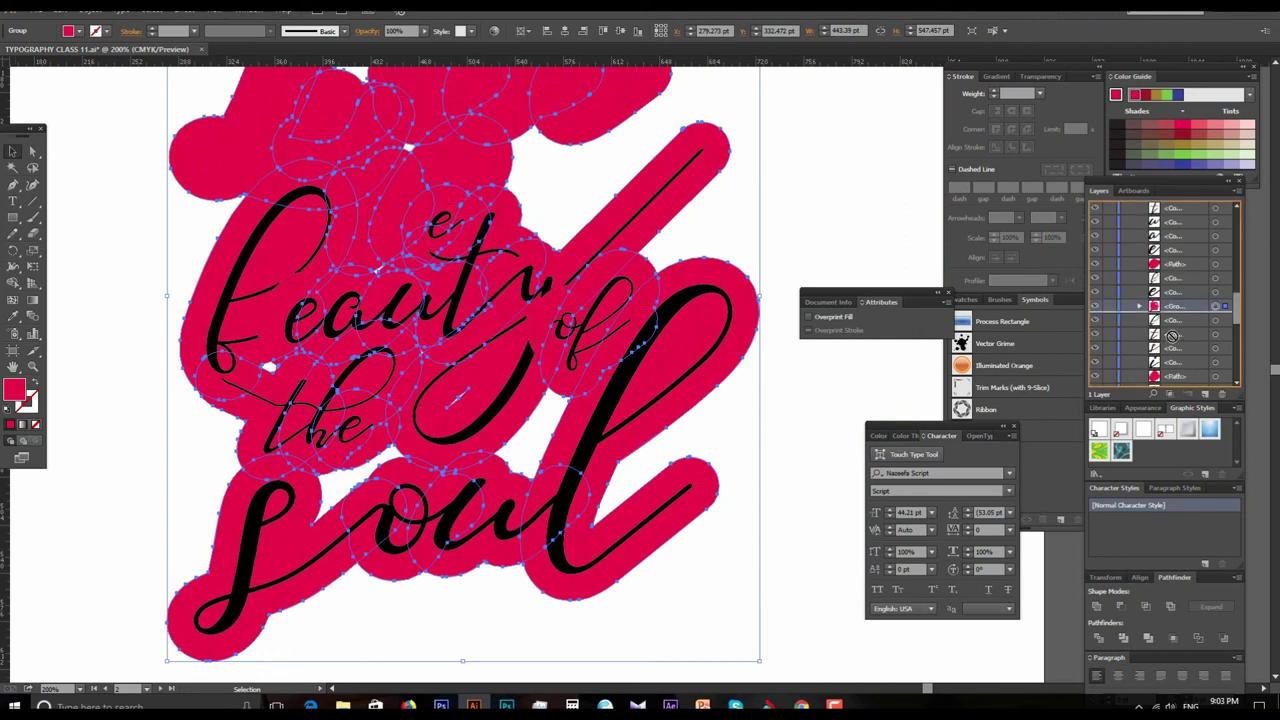
drag(1173, 313, 1163, 356)
drag(1167, 267, 1170, 340)
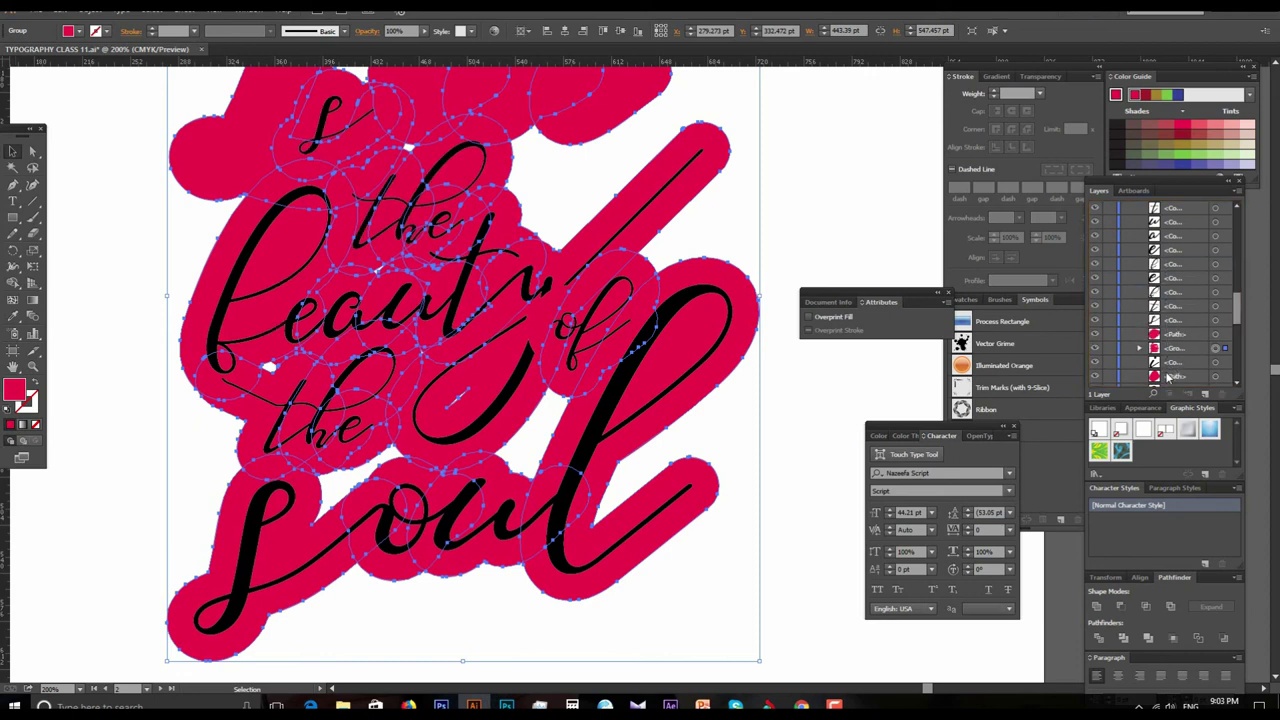
drag(1170, 378, 1166, 360)
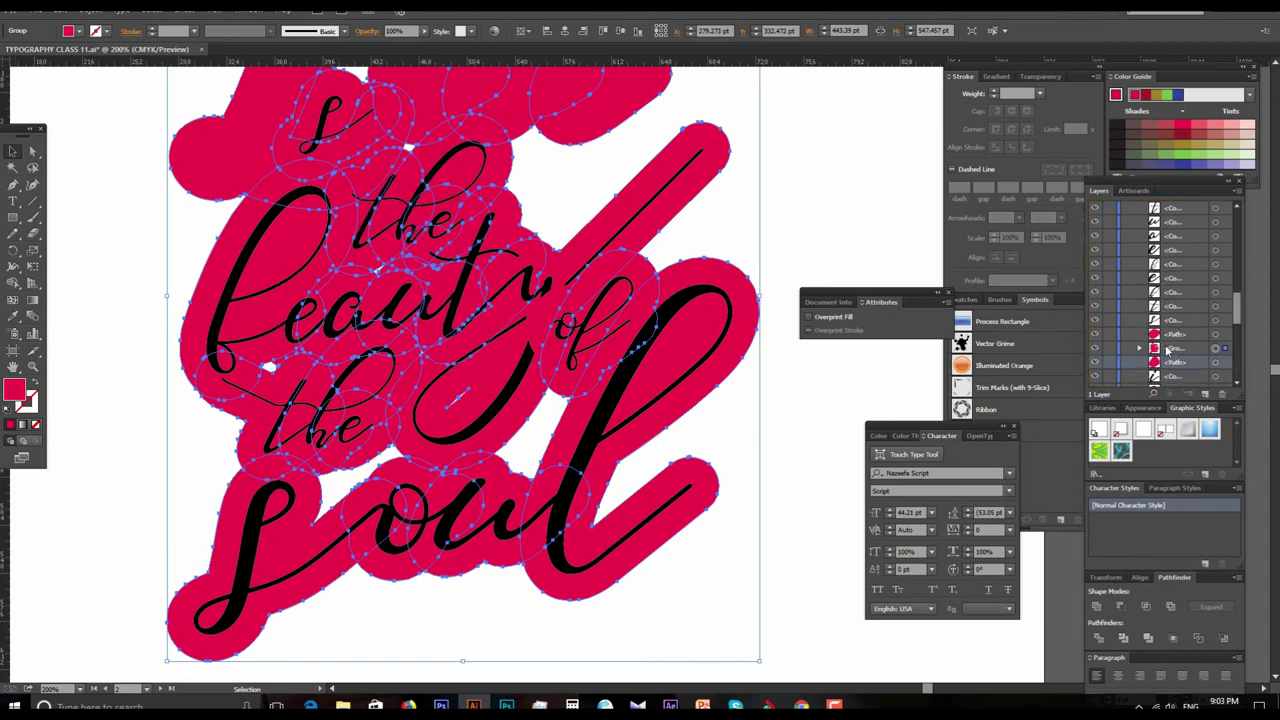
click(869, 223)
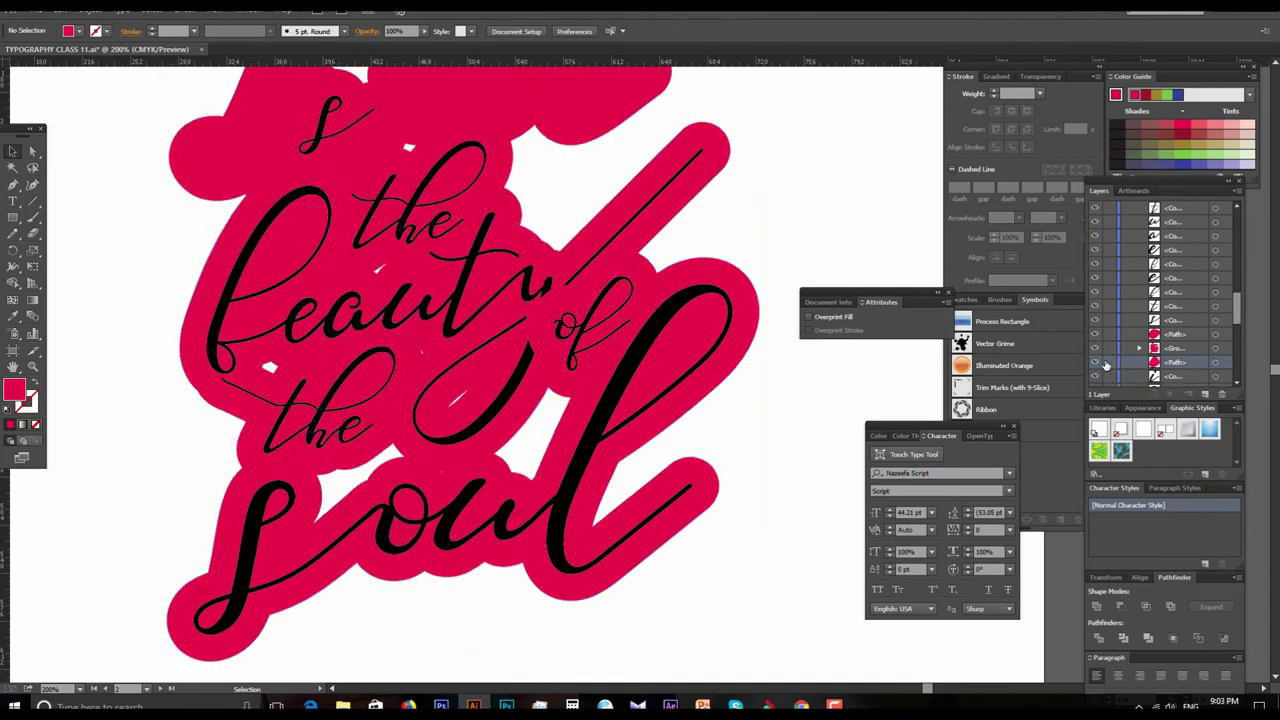
Step: Group the small 's' lettering with two neighbouring pieces
click(1216, 363)
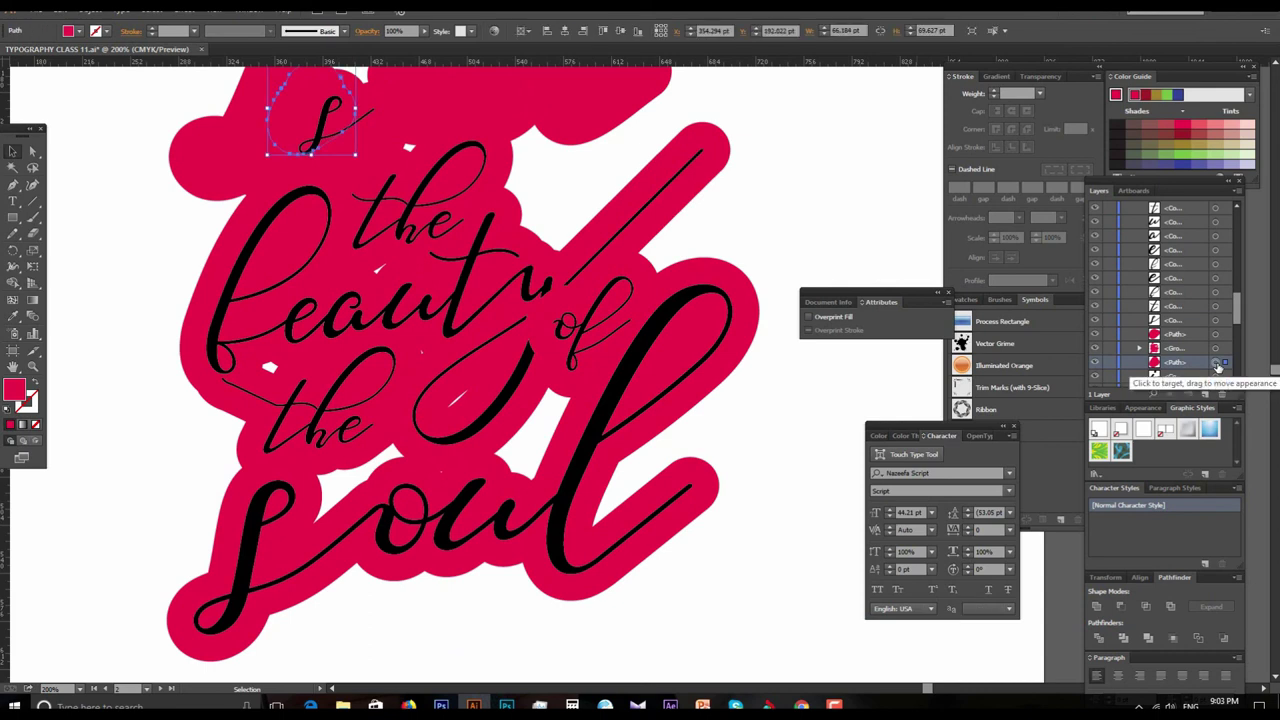
shift+click(1182, 349)
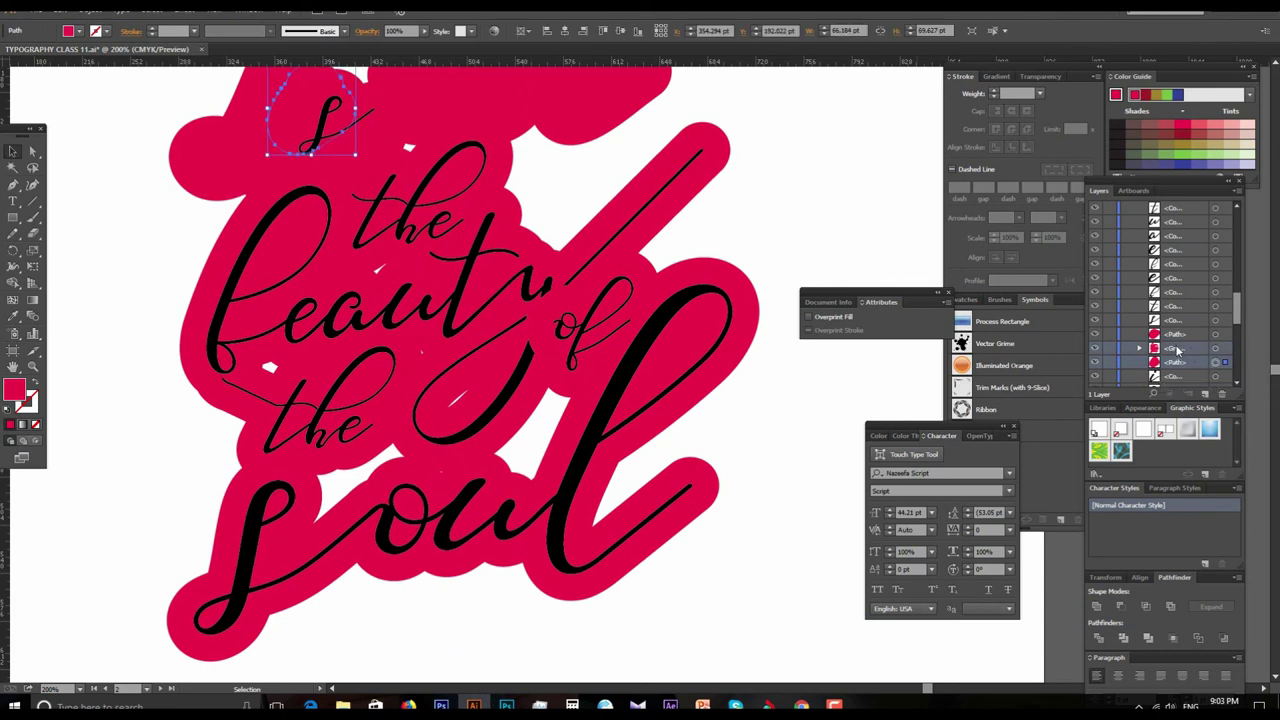
key(ctrl+g)
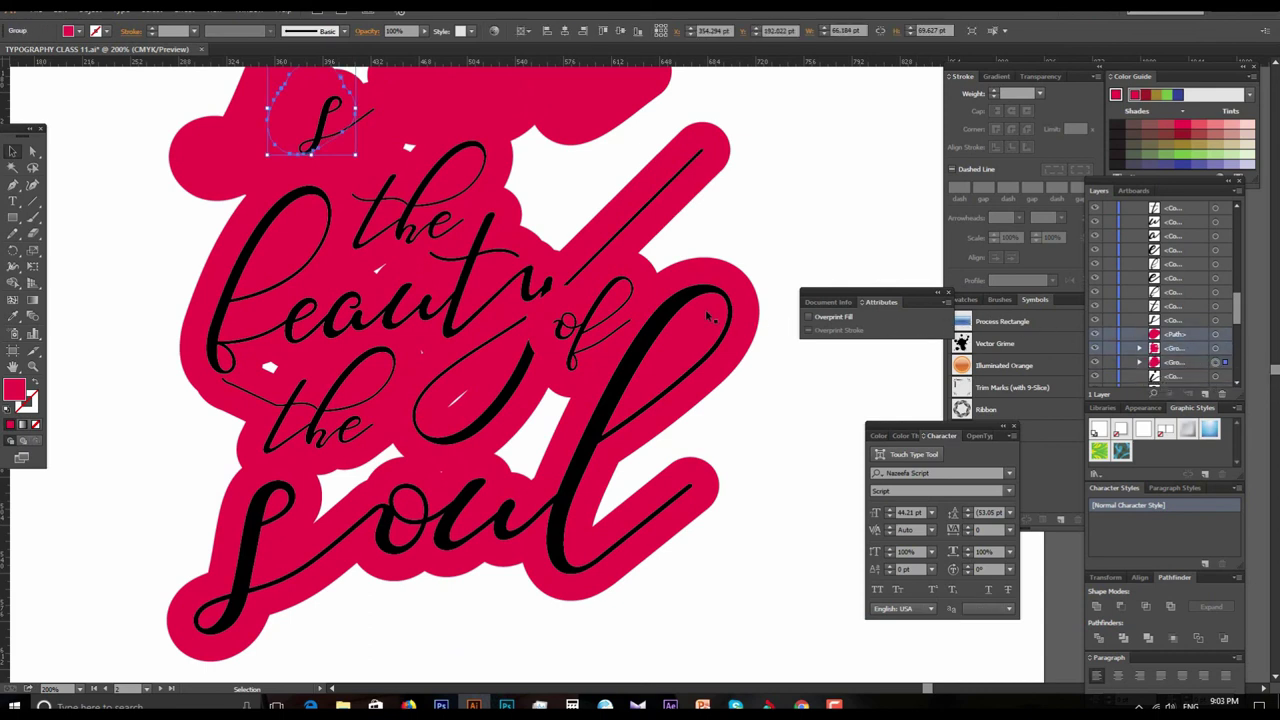
click(798, 168)
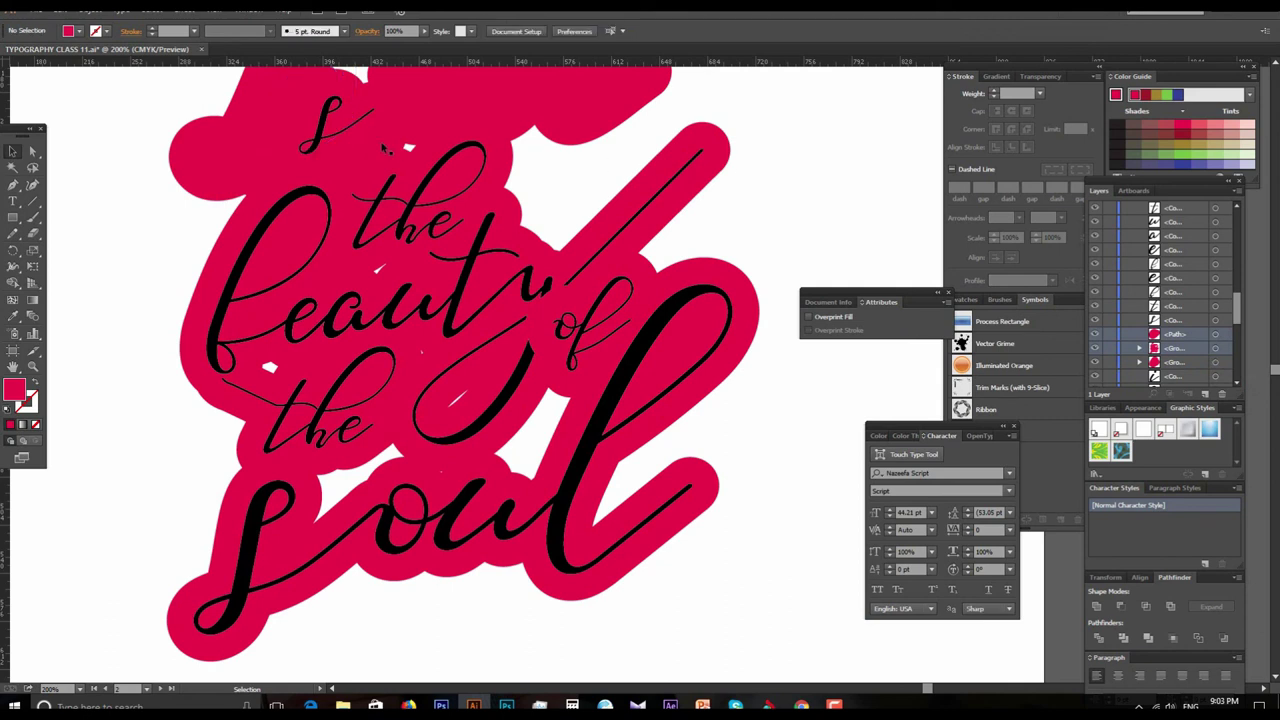
Step: Group the pink backing pieces and move them below the 'Love is' lettering
click(272, 113)
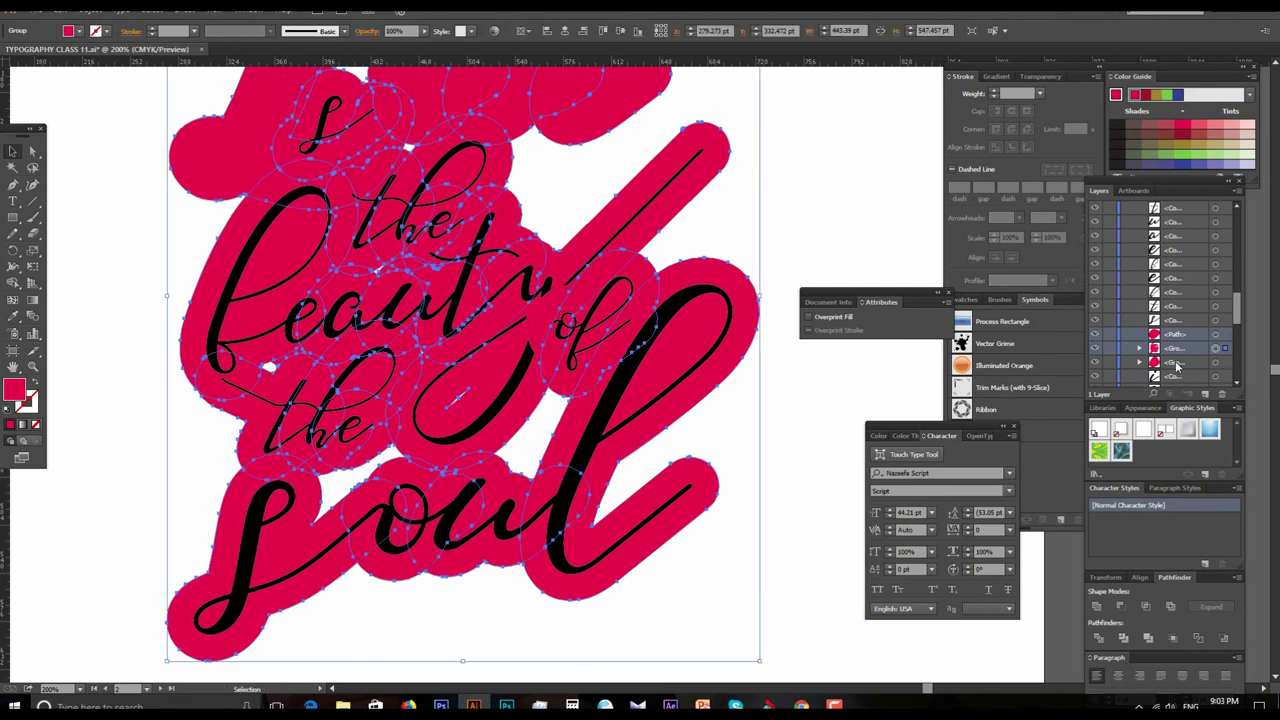
click(1217, 362)
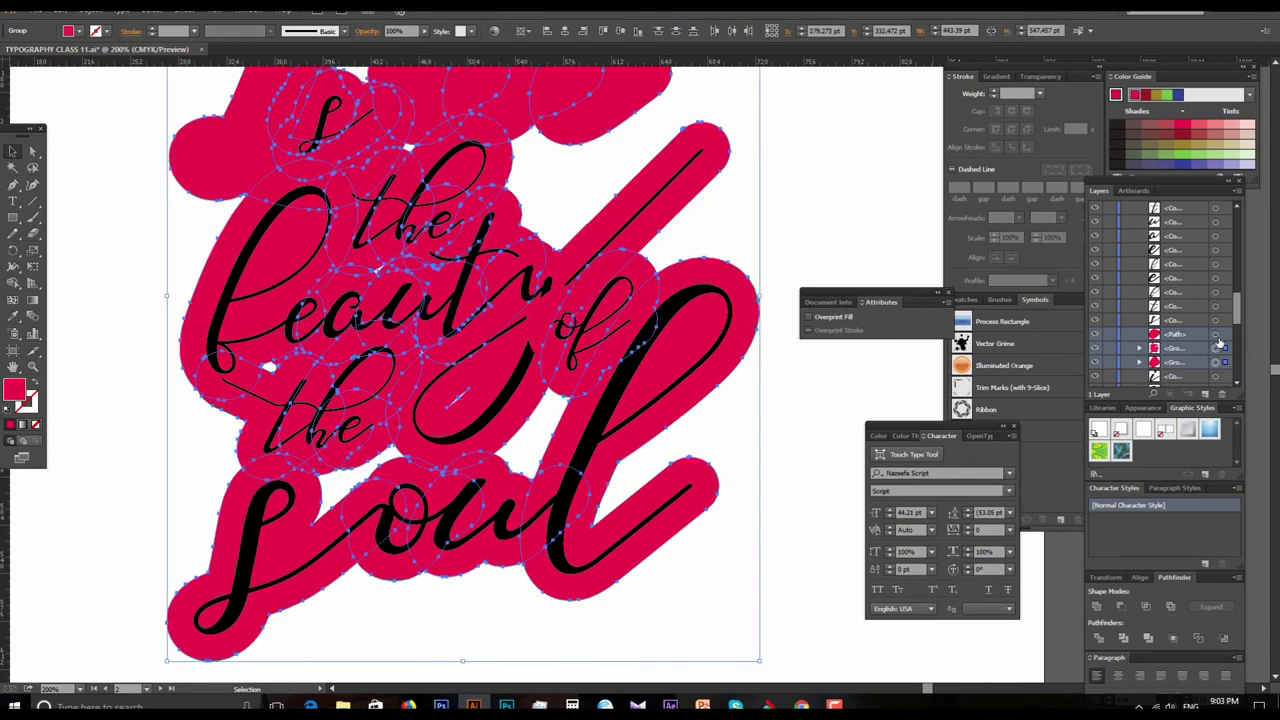
key(ctrl+g)
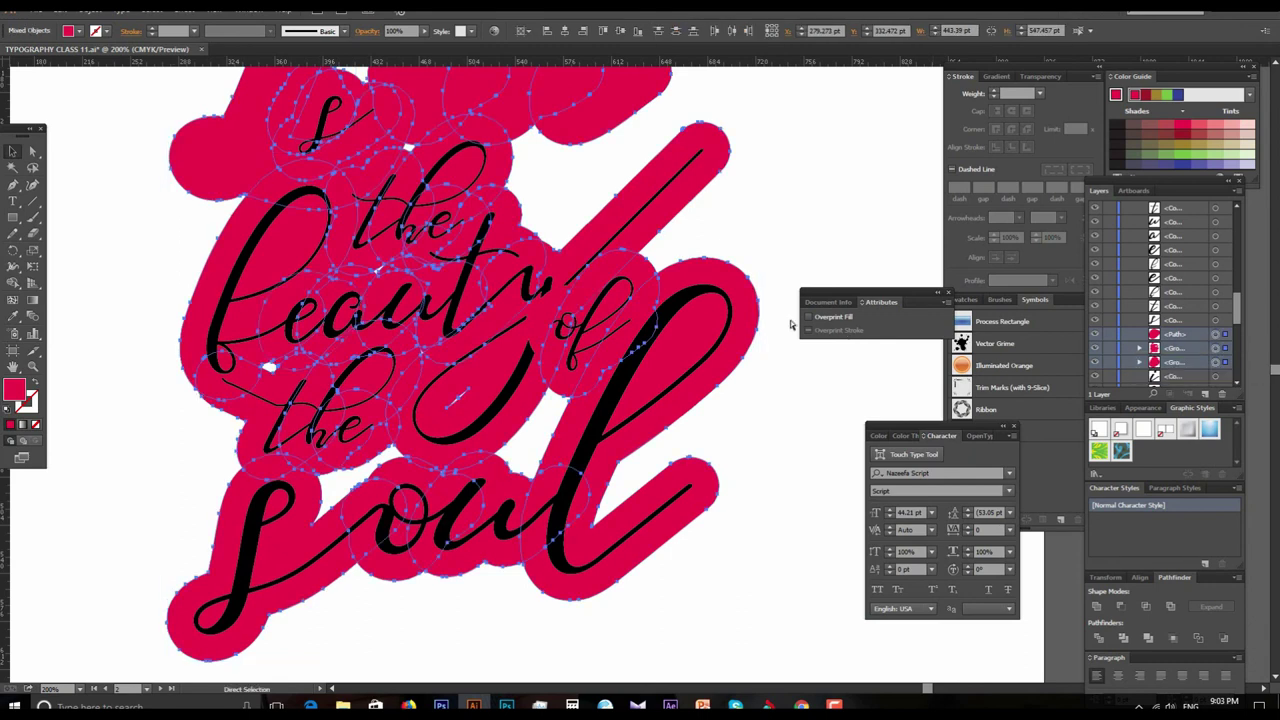
scroll(1184, 345, down, 3)
scroll(1182, 300, down, 3)
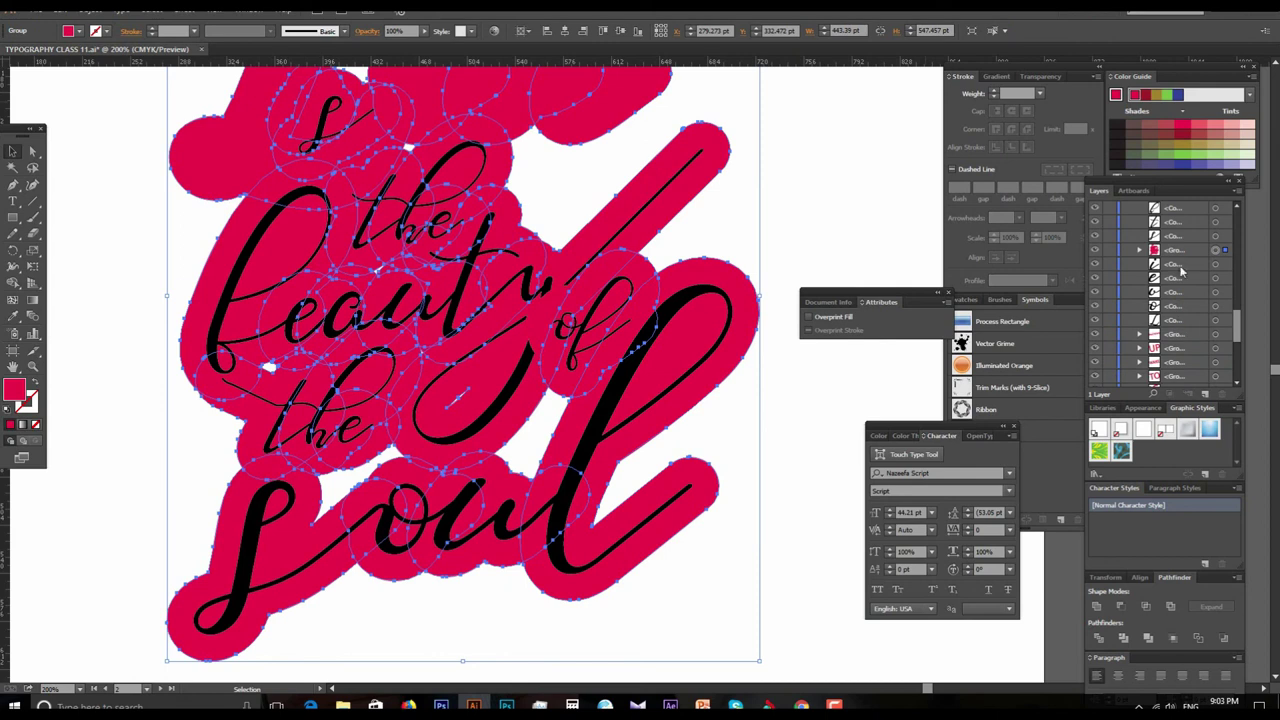
drag(1172, 259, 1168, 322)
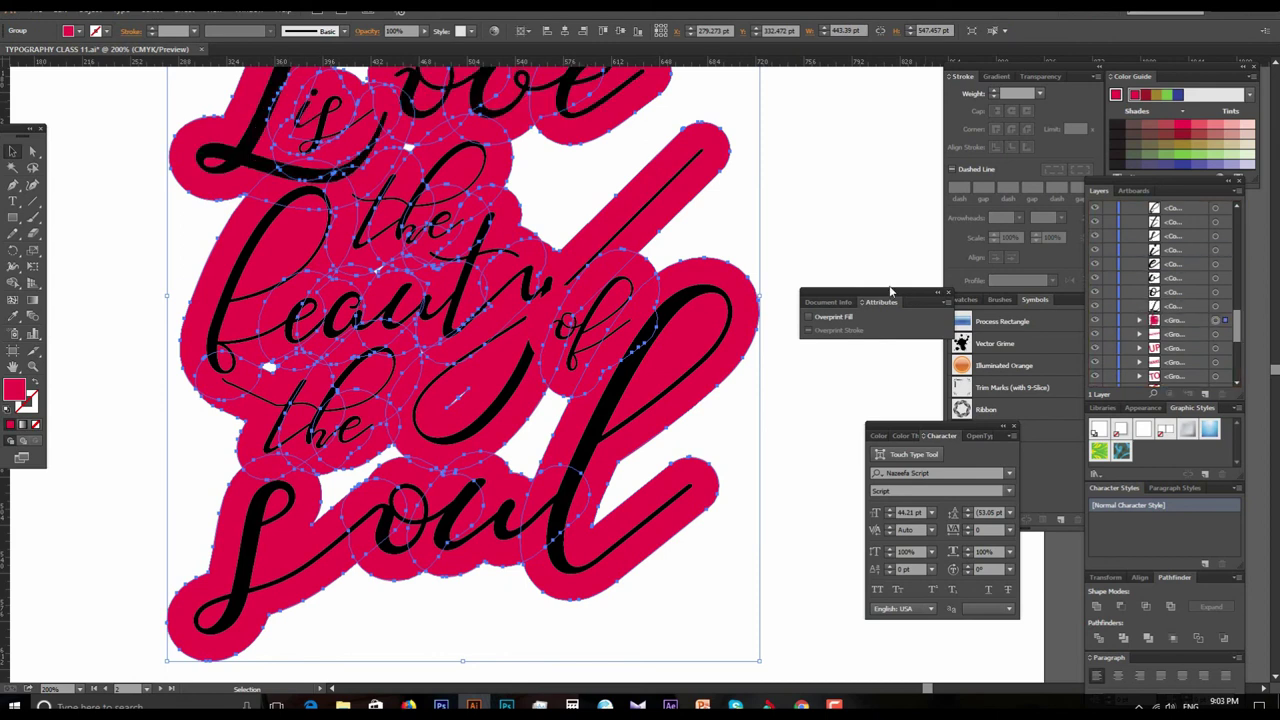
click(820, 228)
Step: Drag pink backing anchors near 'the' to start closing the white notches
key(ctrl+0)
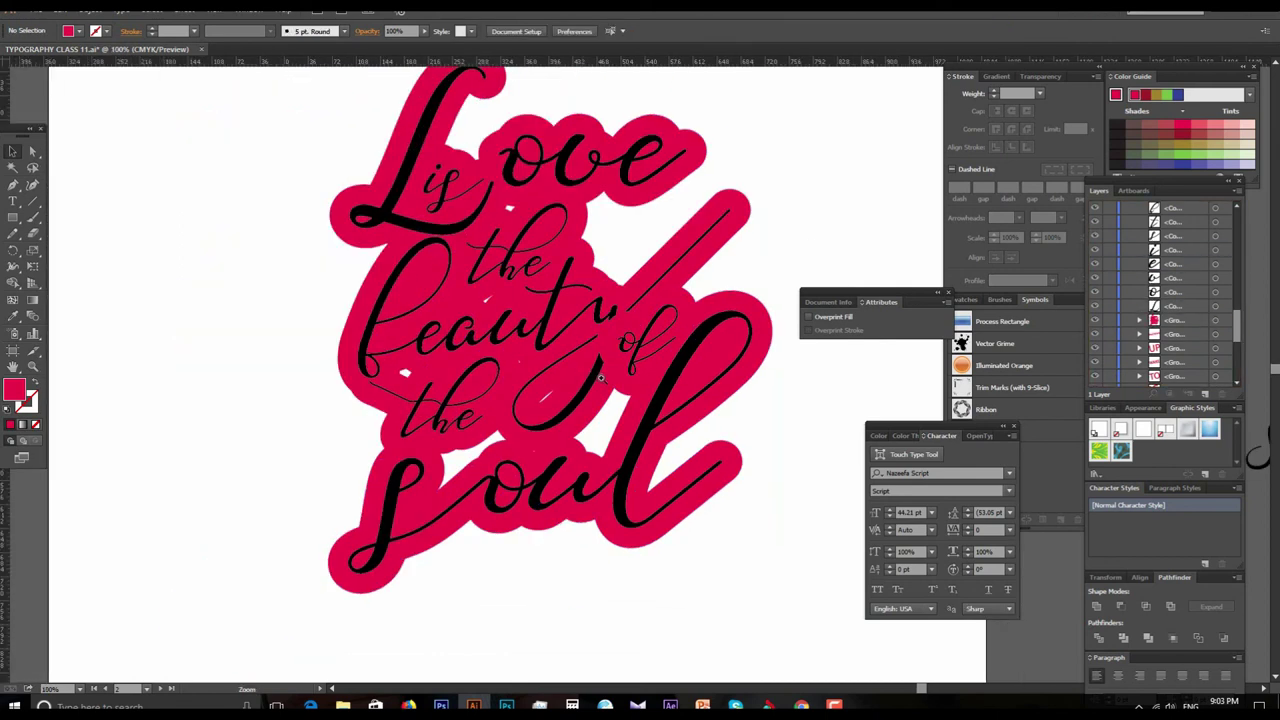
scroll(612, 380, up, 3)
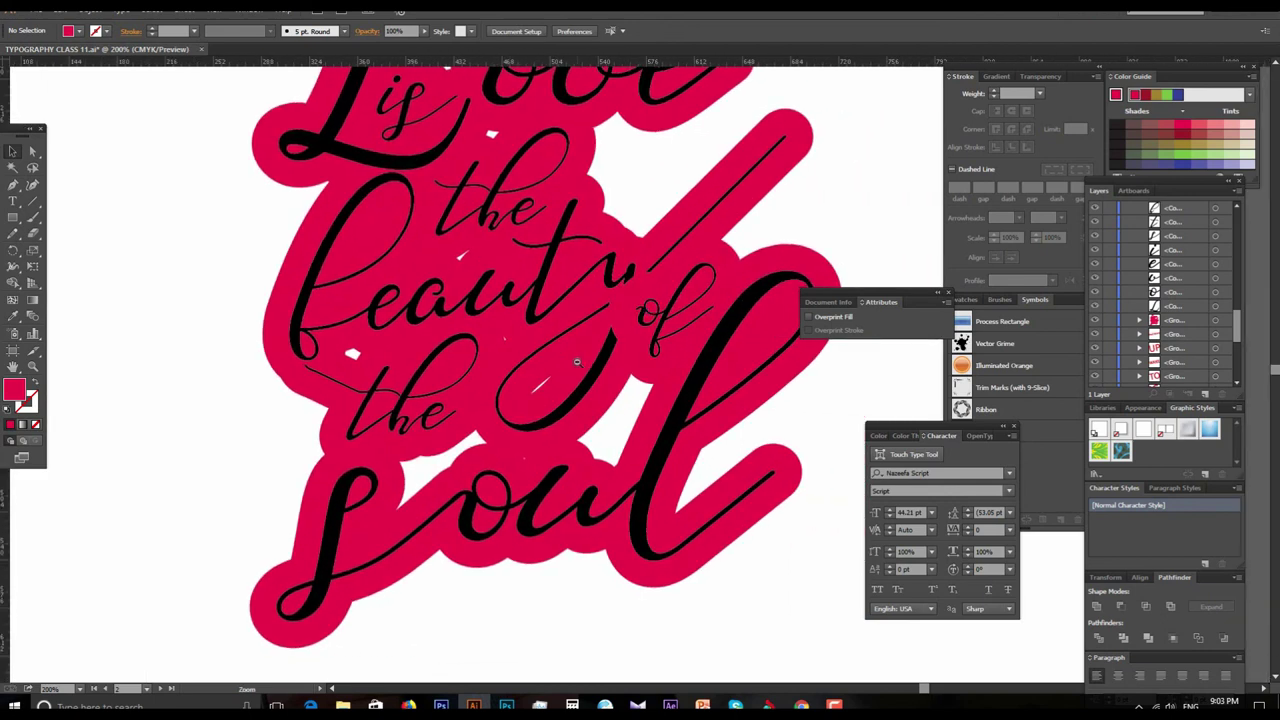
scroll(602, 360, down, 1)
scroll(590, 340, up, 2)
scroll(478, 357, up, 2)
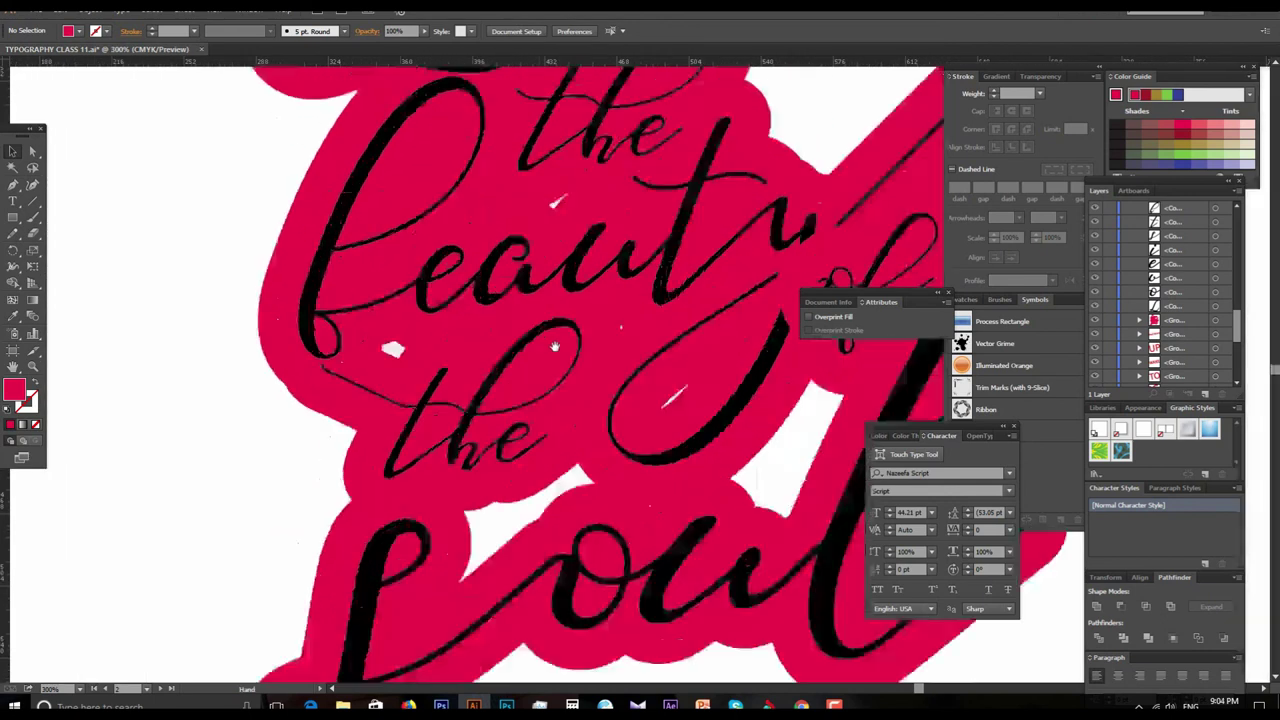
click(370, 349)
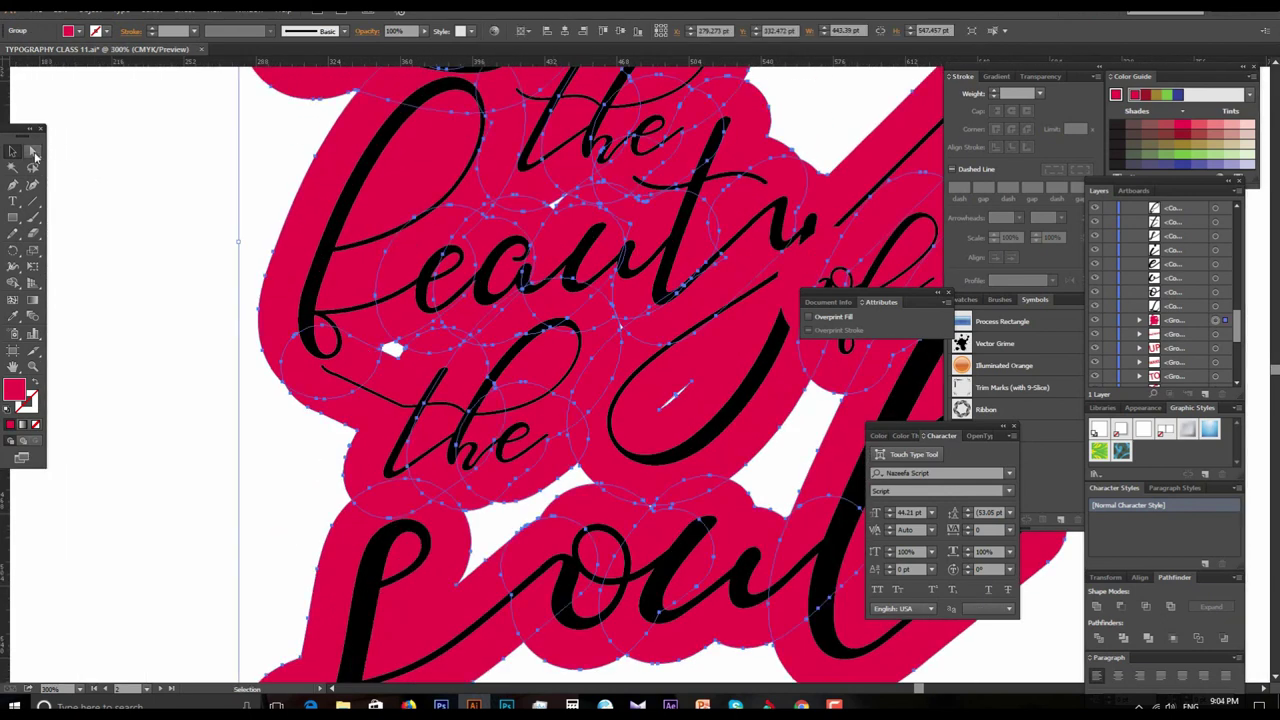
scroll(458, 386, up, 2)
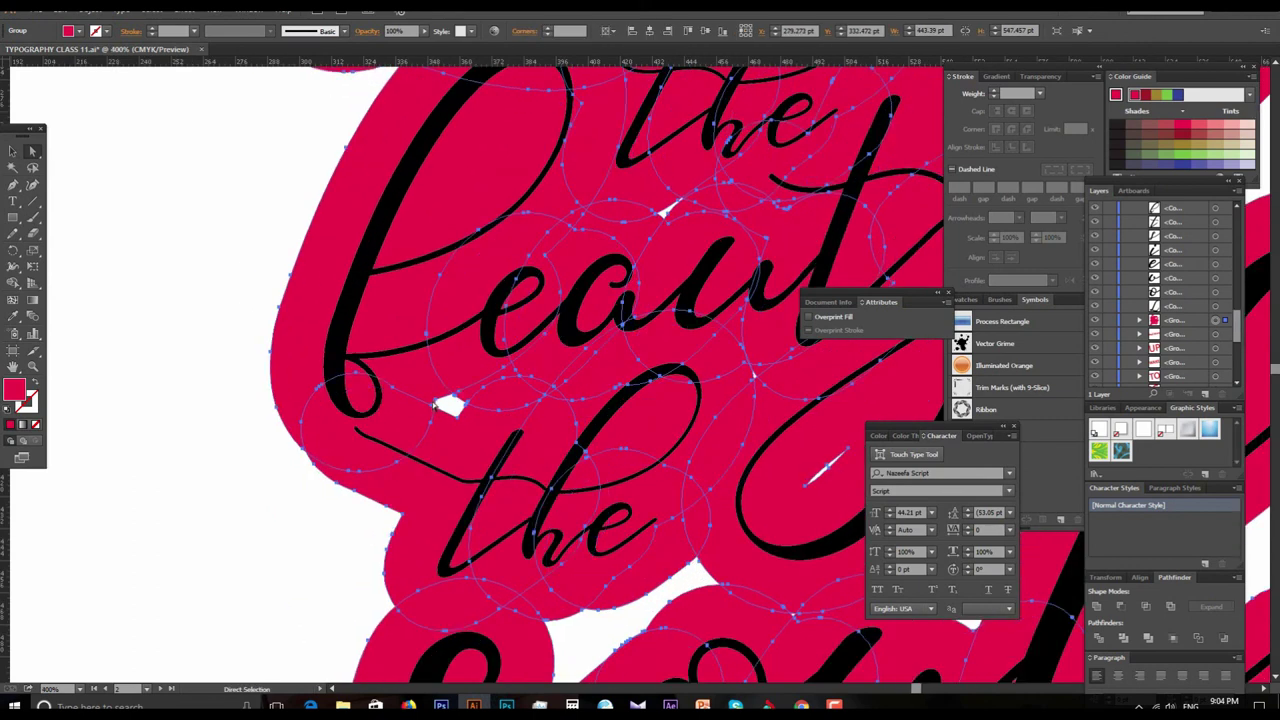
click(456, 396)
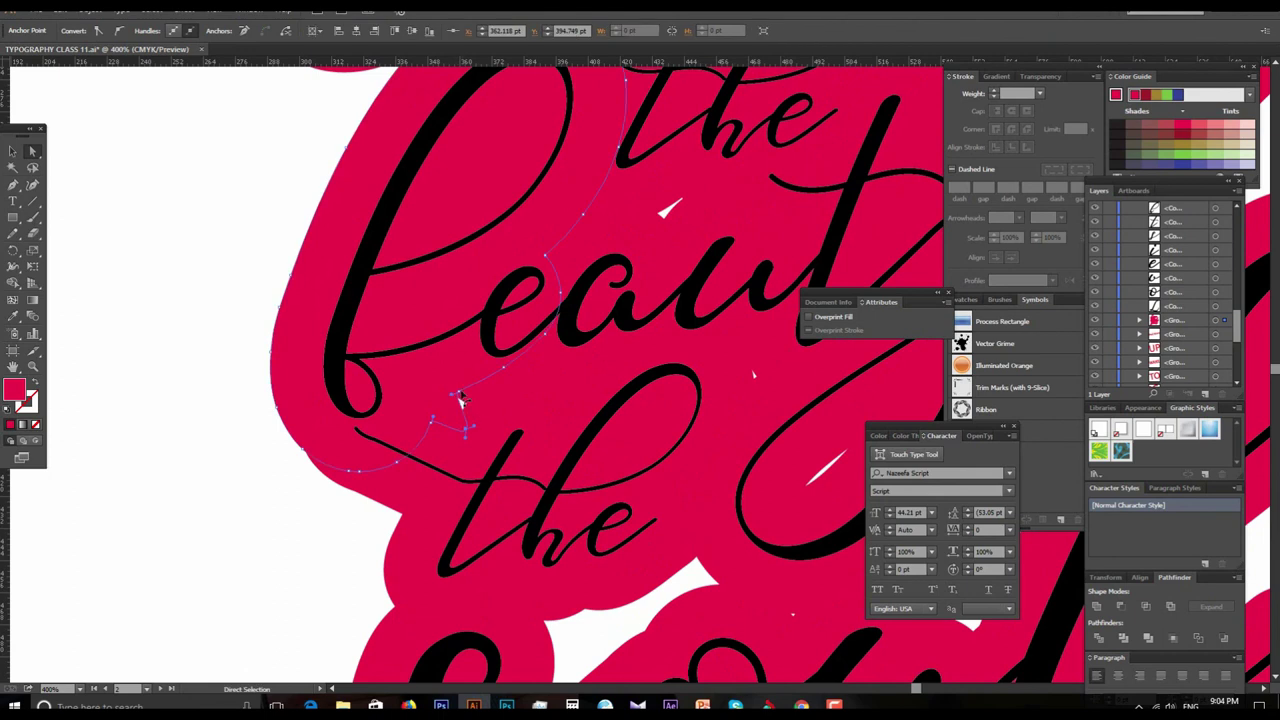
scroll(493, 325, up, 3)
scroll(493, 325, right, 3)
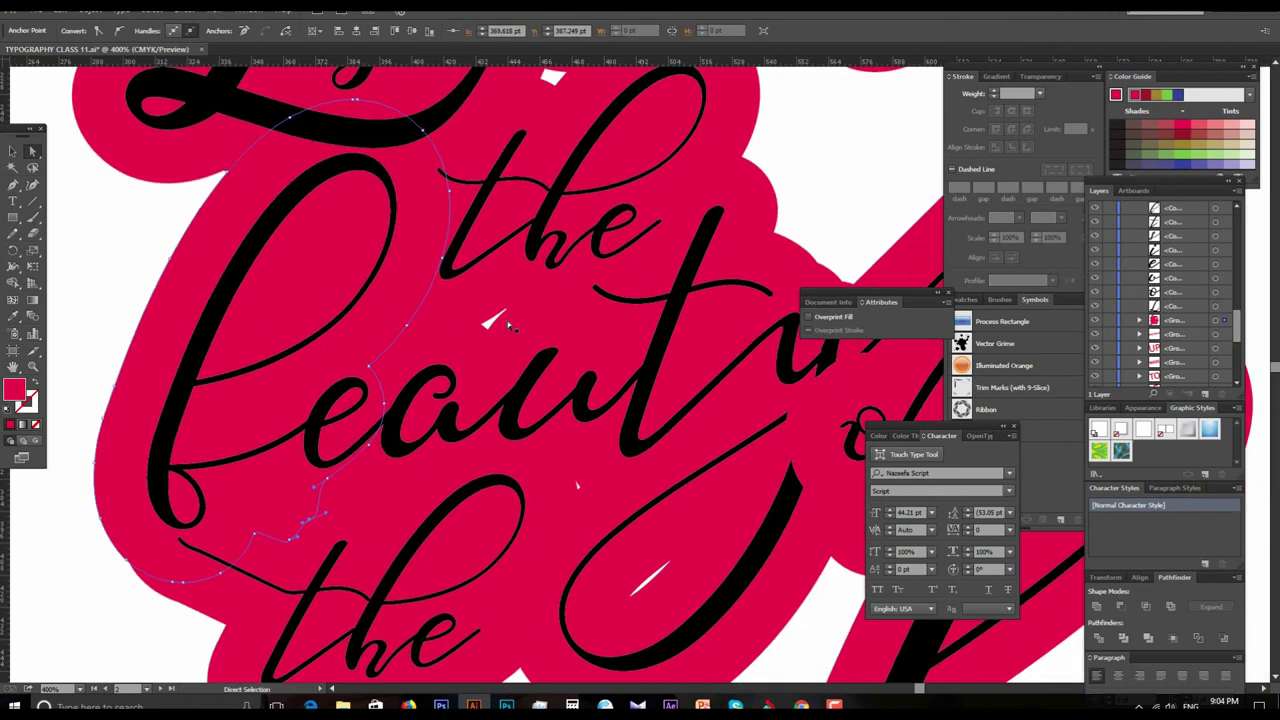
drag(493, 325, 493, 338)
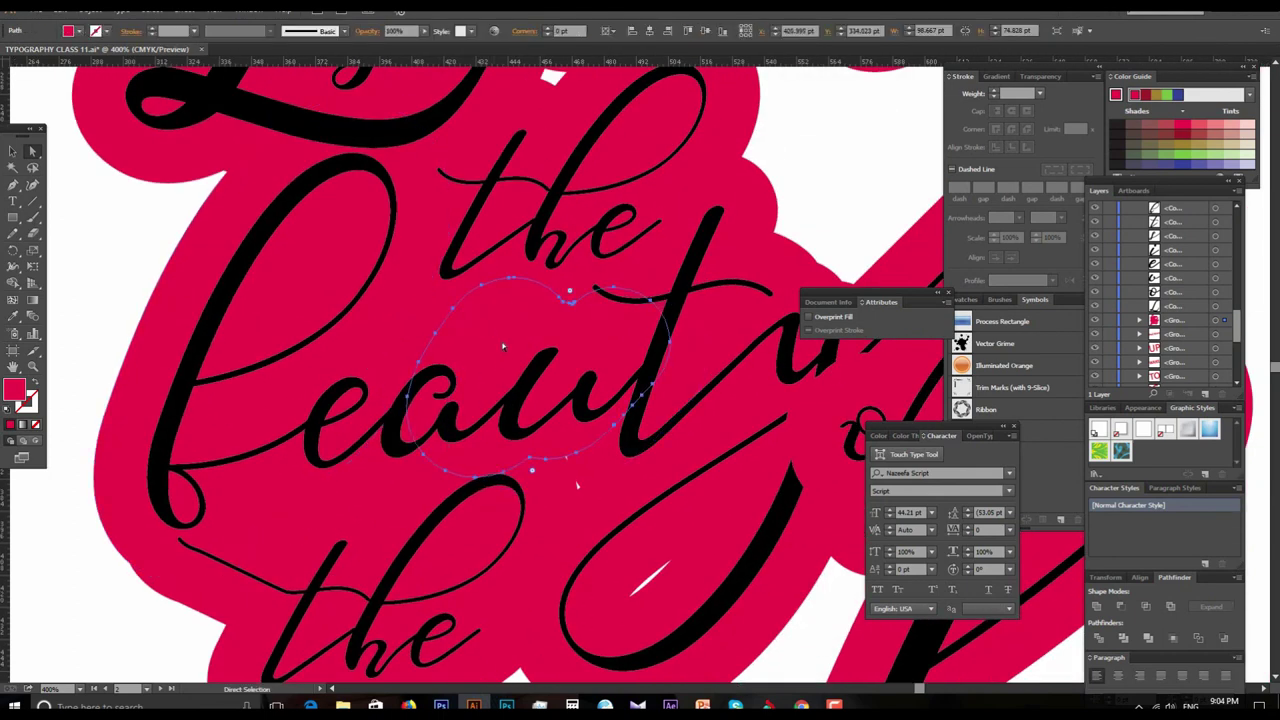
drag(547, 384, 555, 260)
Step: Reshape the backing around 'eaut' and 'of' to cover the remaining white gaps
scroll(555, 271, up, 3)
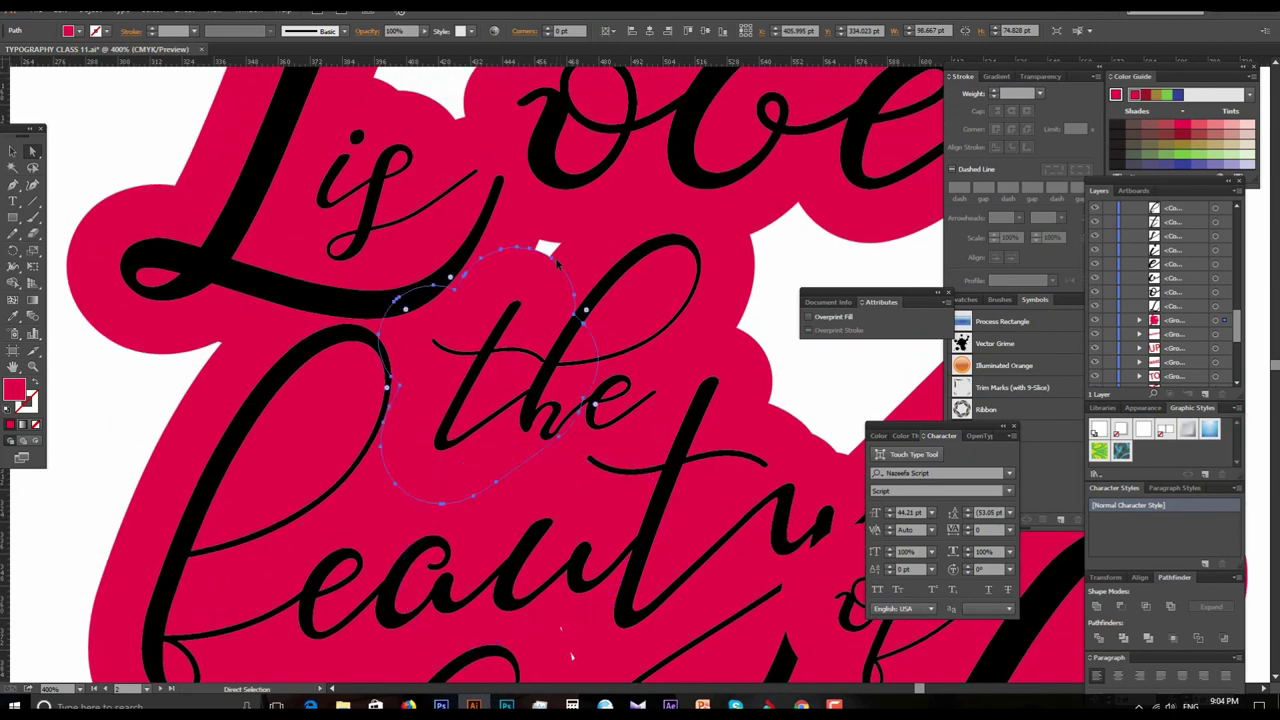
drag(484, 413, 494, 390)
drag(452, 482, 399, 519)
scroll(460, 509, down, 5)
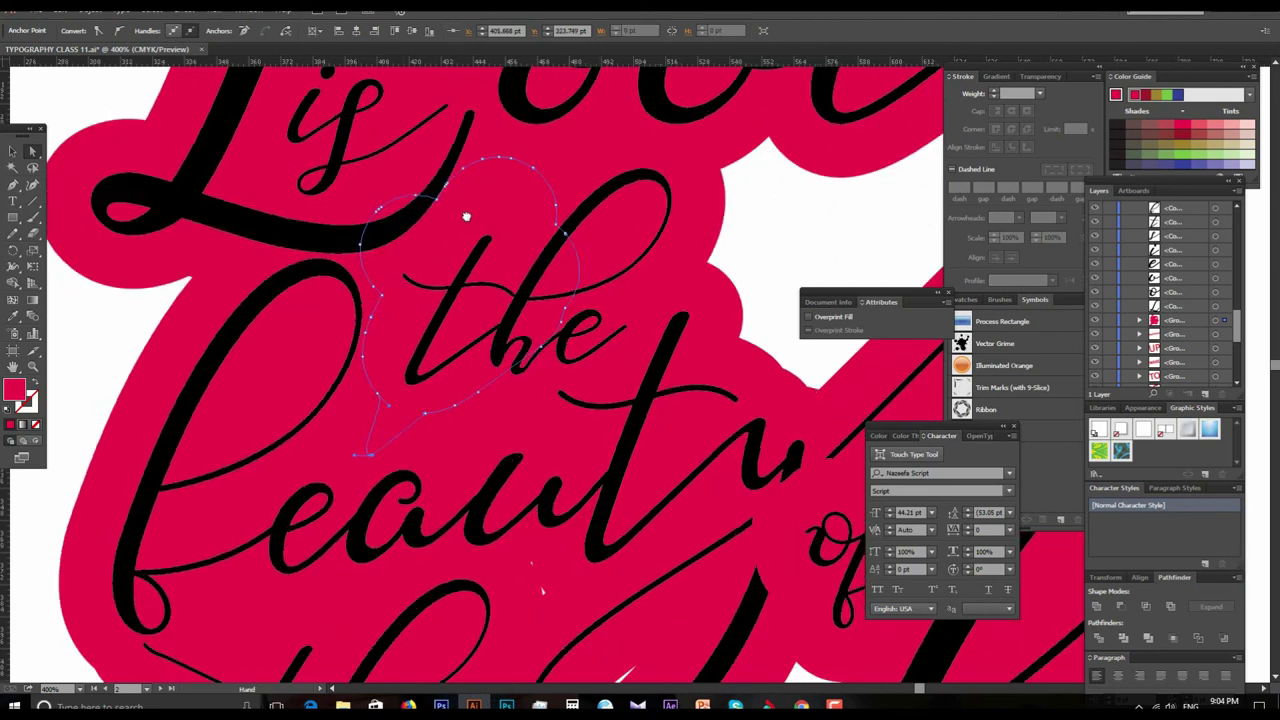
scroll(460, 509, right, 2)
click(437, 341)
key(v)
key(a)
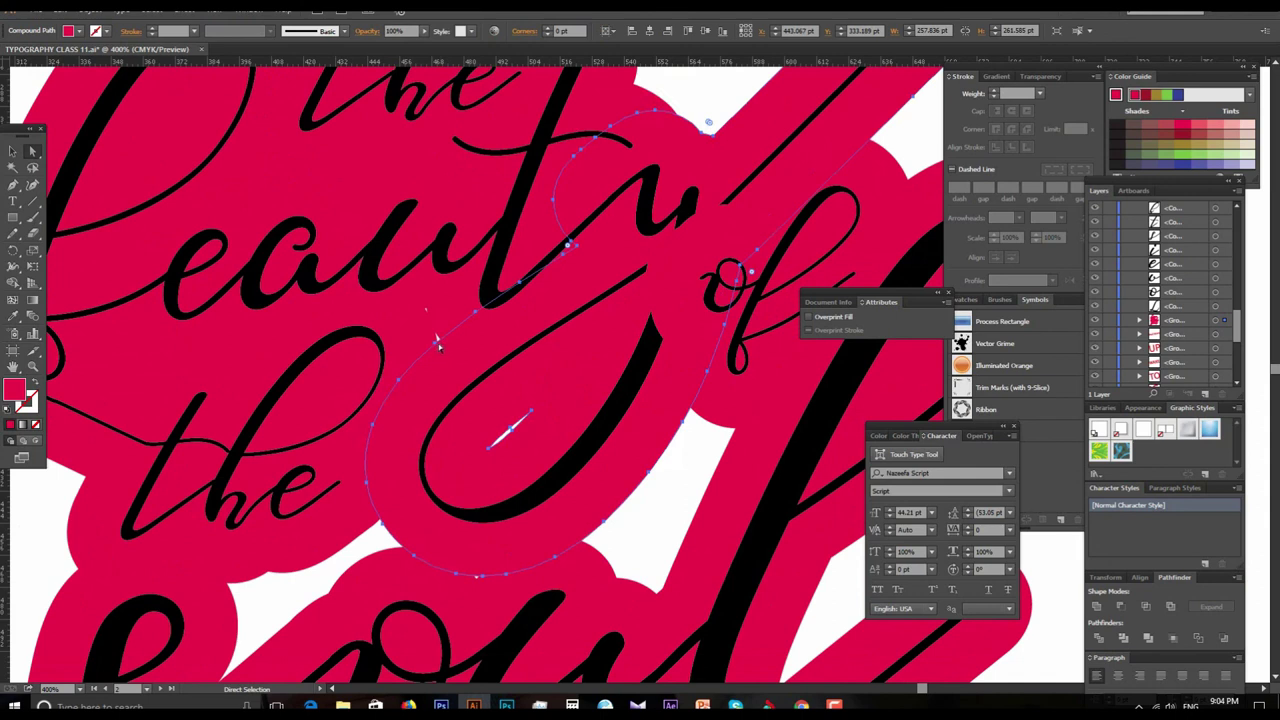
drag(437, 343, 425, 320)
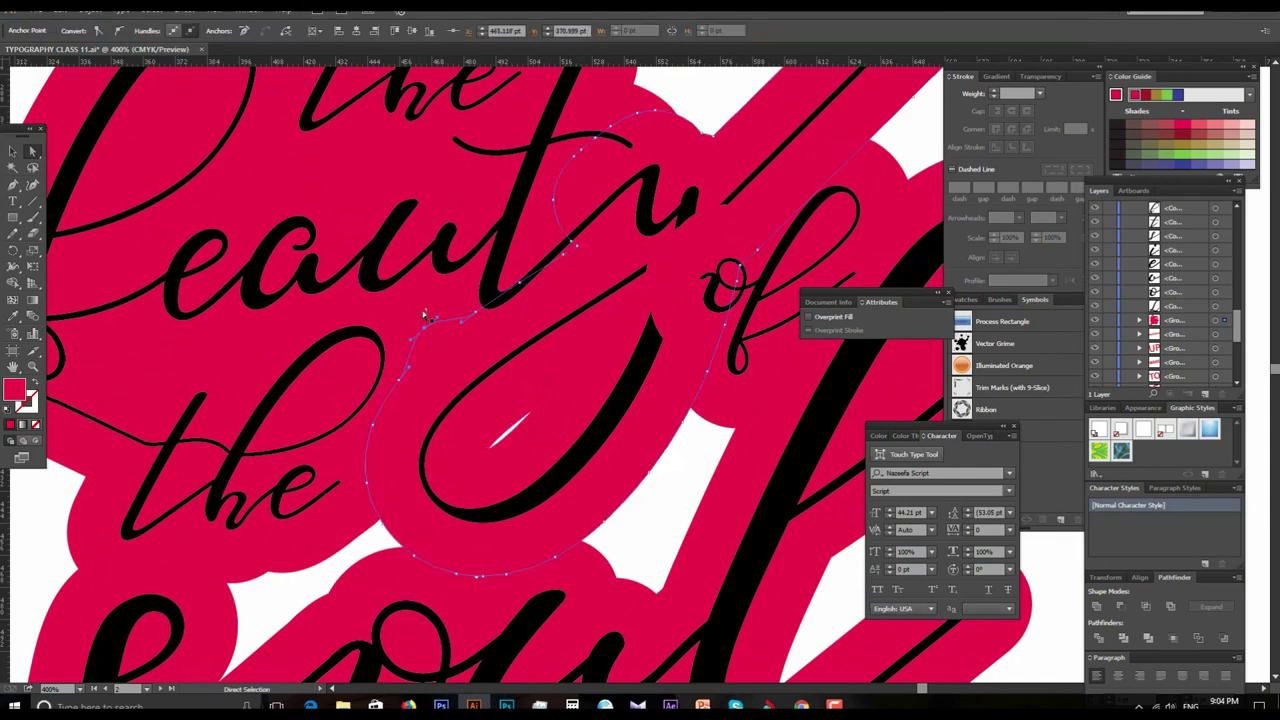
mouse_move(425, 316)
mouse_down()
mouse_move(406, 347)
mouse_move(512, 432)
mouse_move(490, 407)
mouse_up()
Step: Reshape the backing edges above 'oul' and around 'U' to shrink the white gap
scroll(540, 440, down, 5)
click(456, 398)
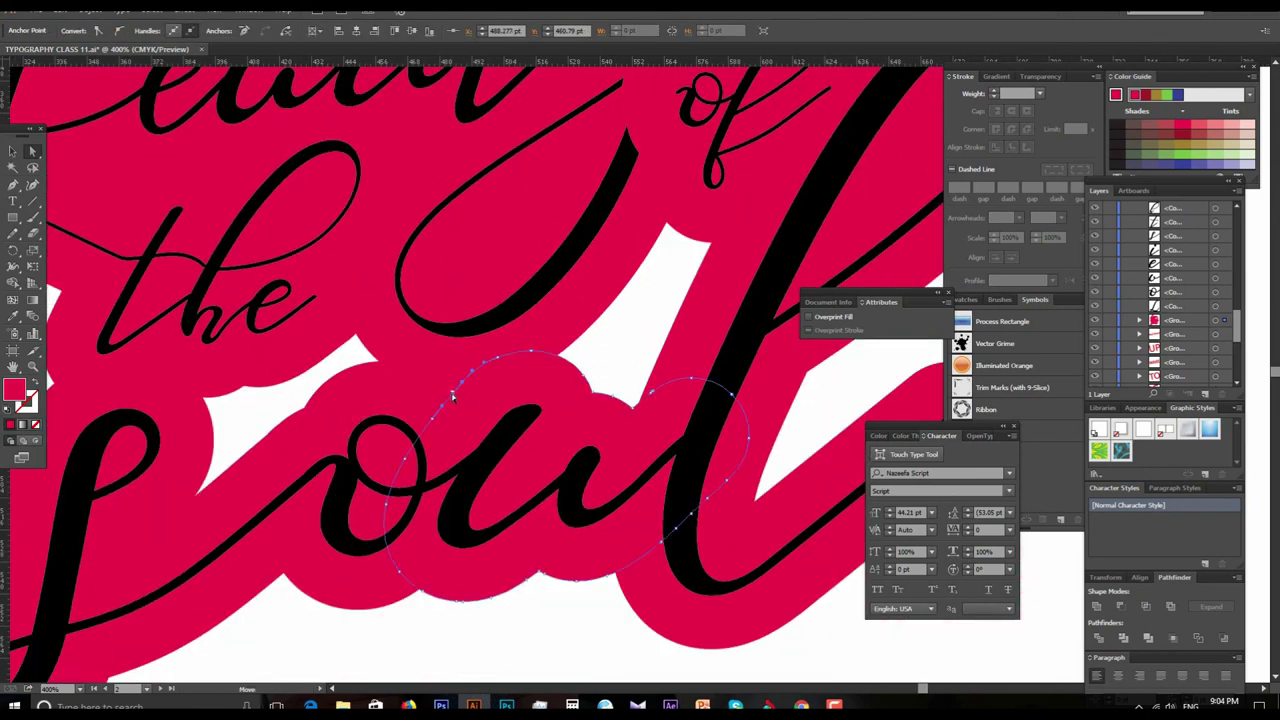
drag(452, 397, 443, 384)
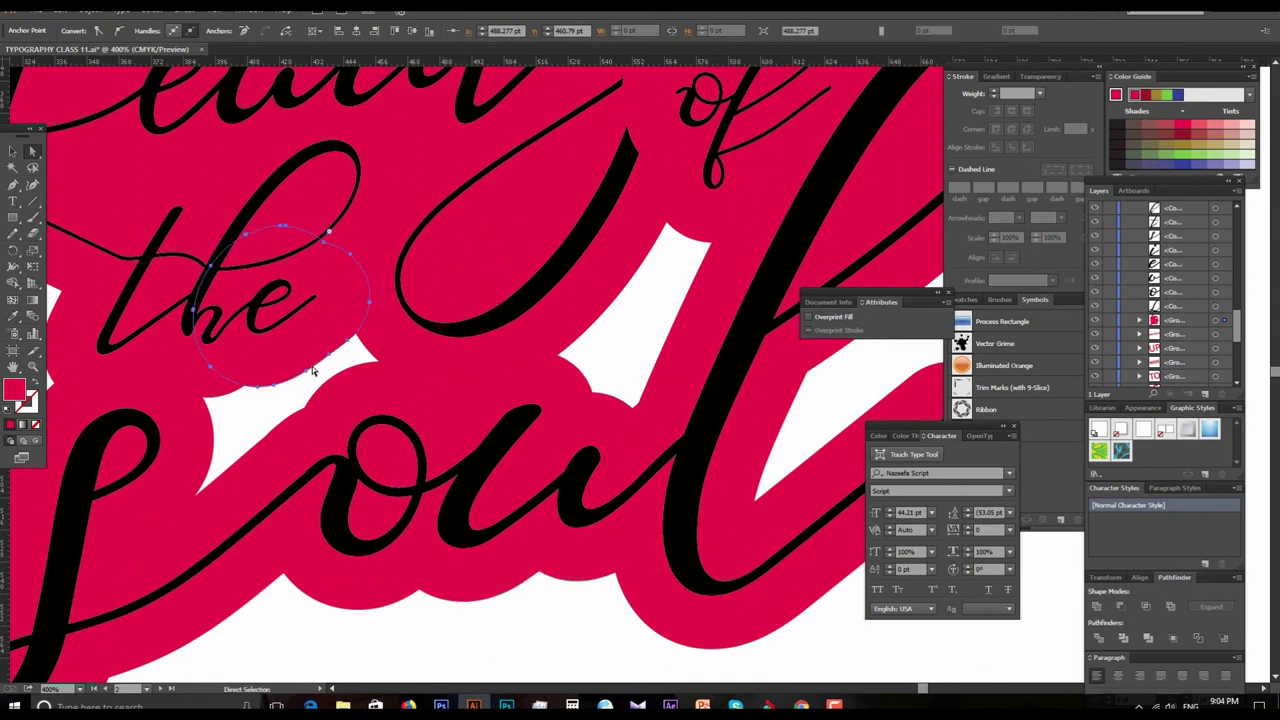
click(380, 368)
drag(380, 368, 367, 346)
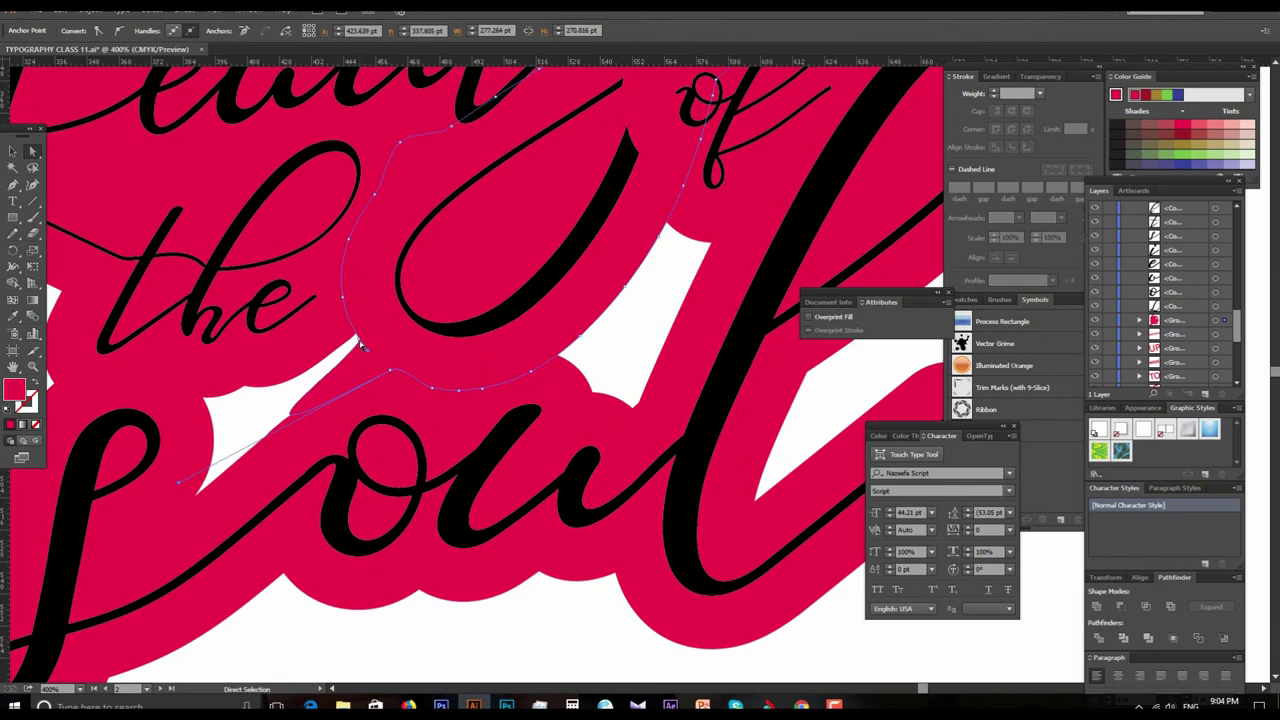
drag(358, 343, 330, 434)
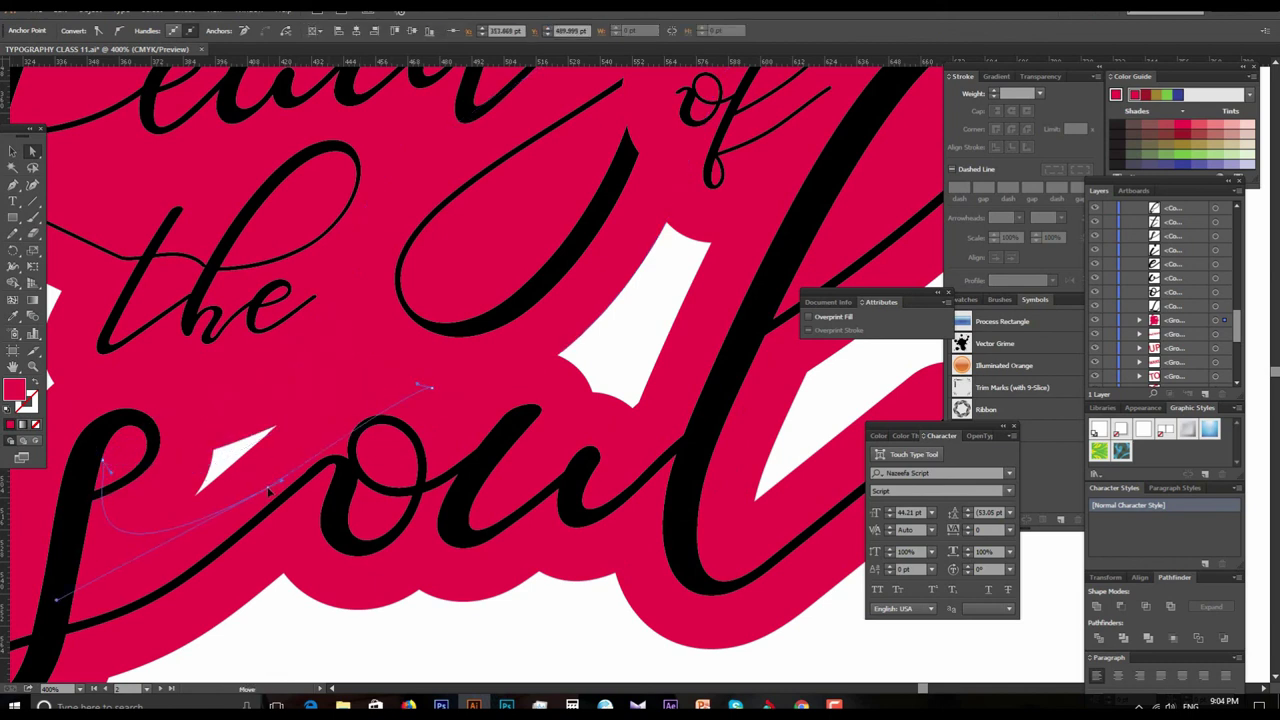
Step: Stretch the 'of' backing piece down over the gap beside the long l
drag(716, 218, 496, 288)
click(493, 298)
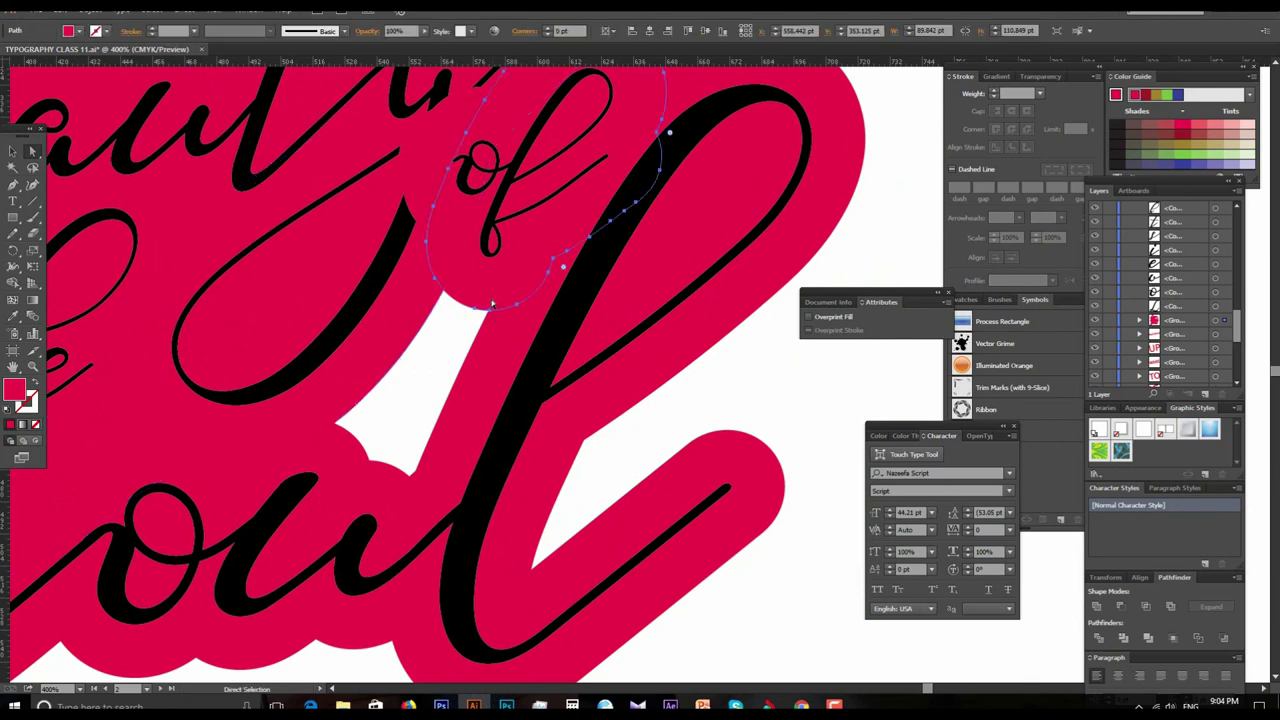
drag(414, 429, 452, 428)
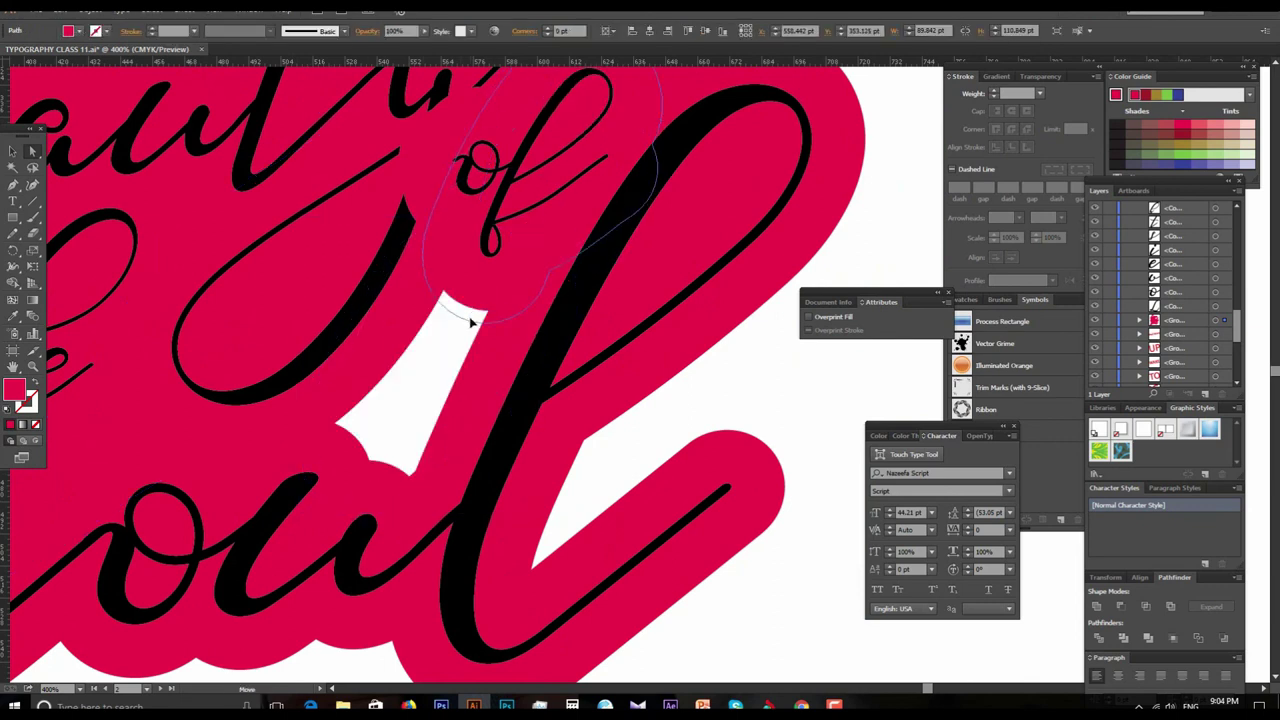
drag(475, 309, 350, 543)
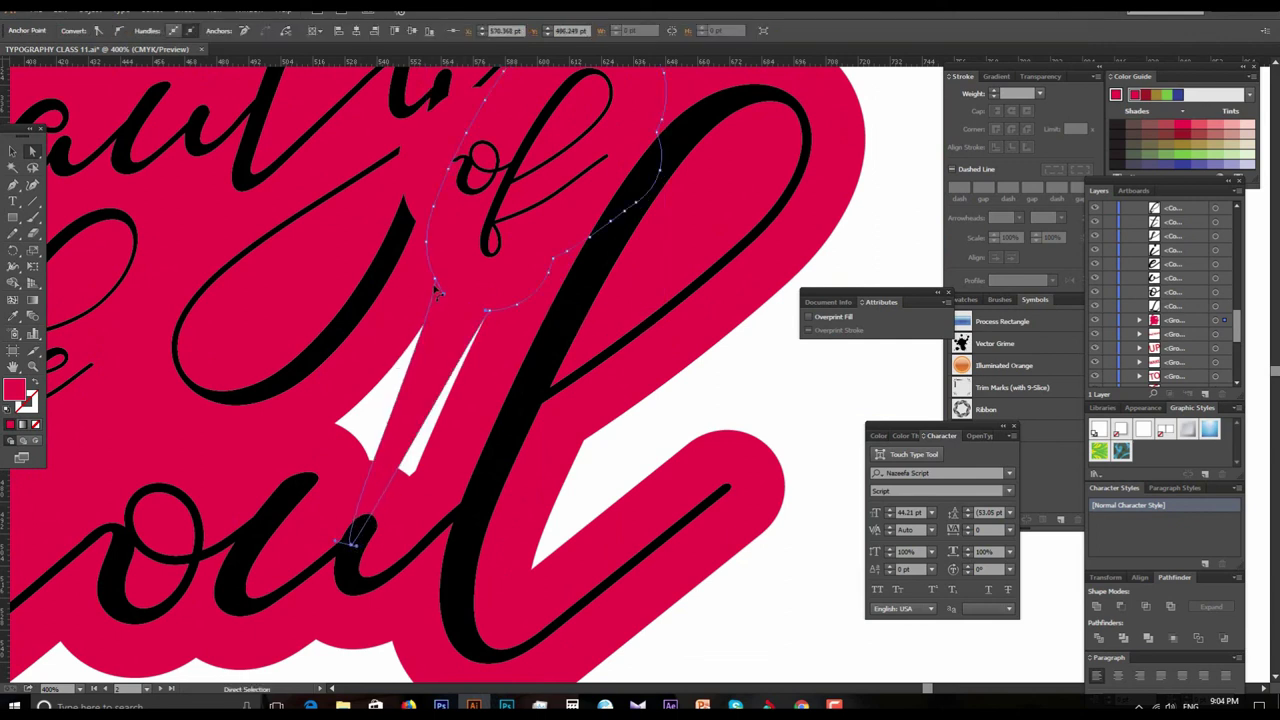
mouse_move(435, 285)
mouse_down()
mouse_move(505, 355)
mouse_move(495, 310)
mouse_up()
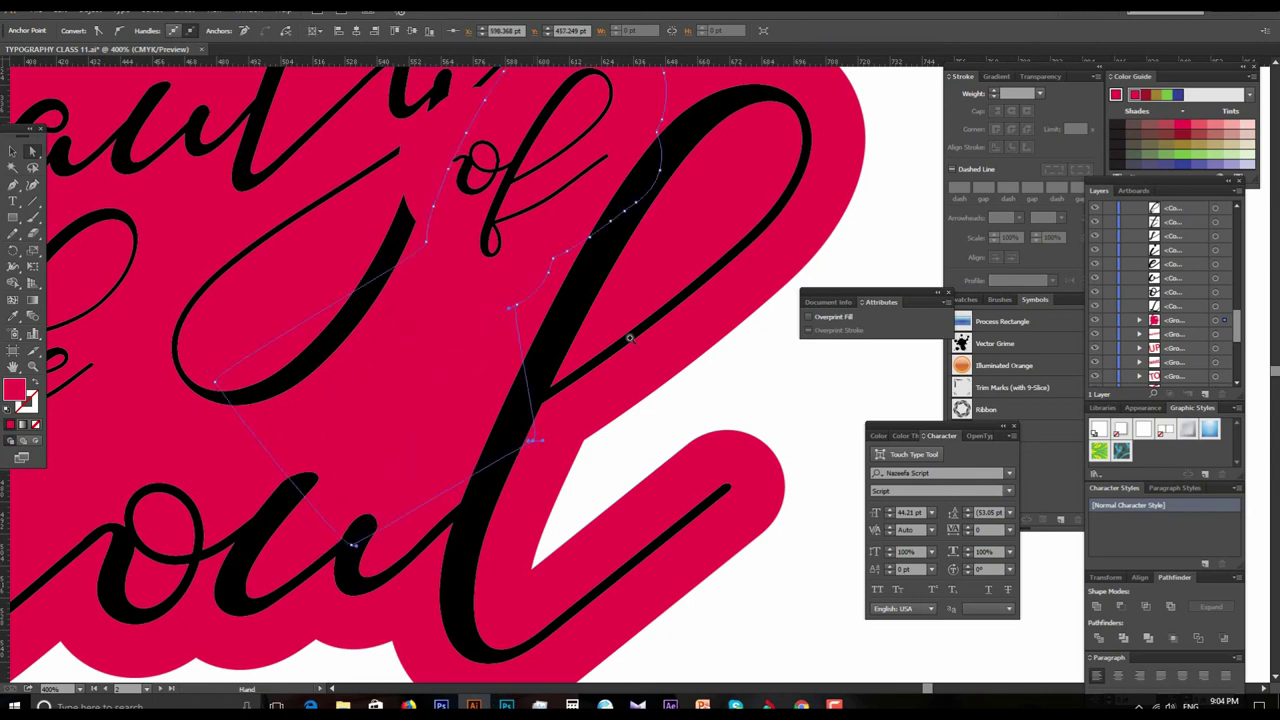
key(ctrl+minus)
key(ctrl+minus)
key(ctrl+minus)
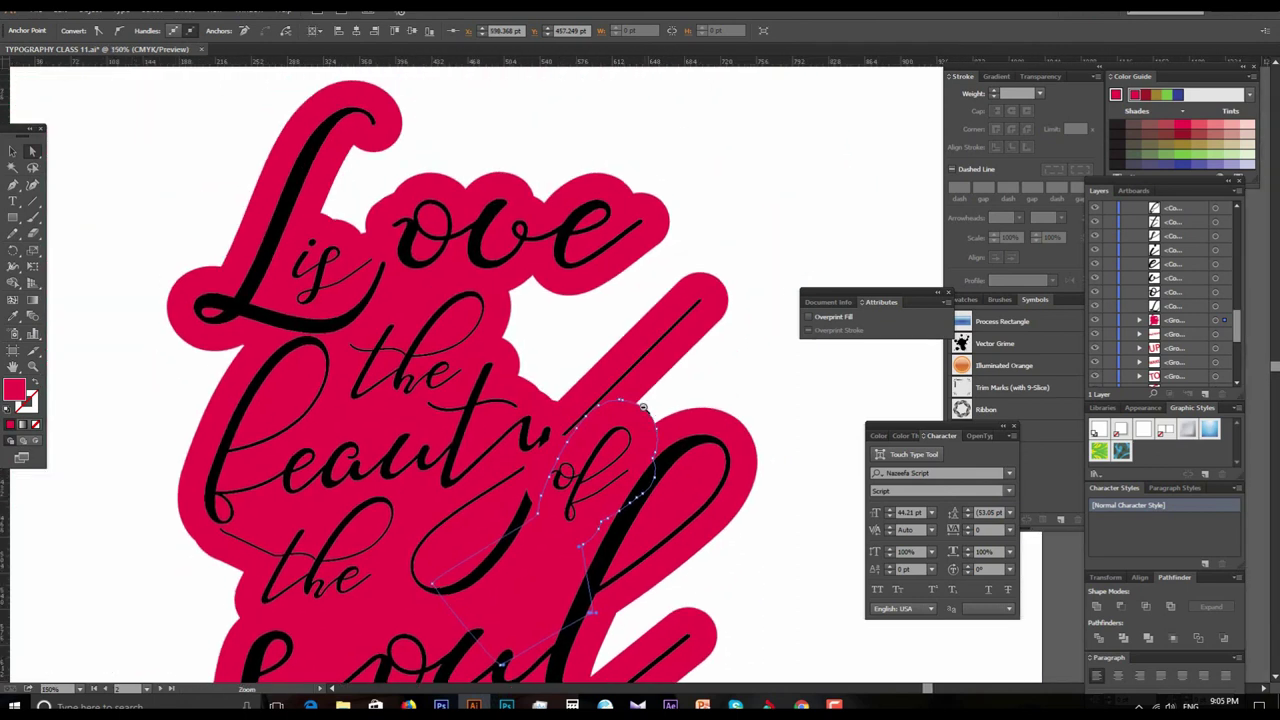
key(ctrl+minus)
Step: Select all the artwork and combine the pink backing pieces into a single group
click(12, 151)
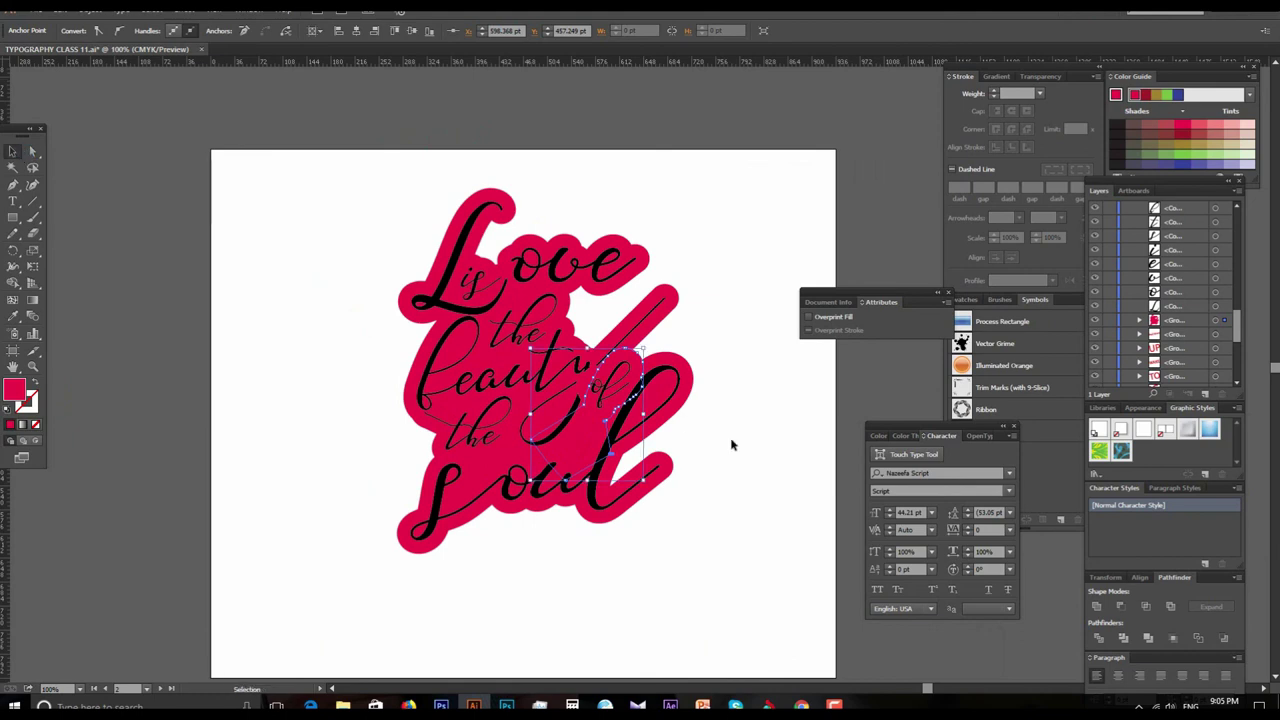
click(770, 497)
click(608, 400)
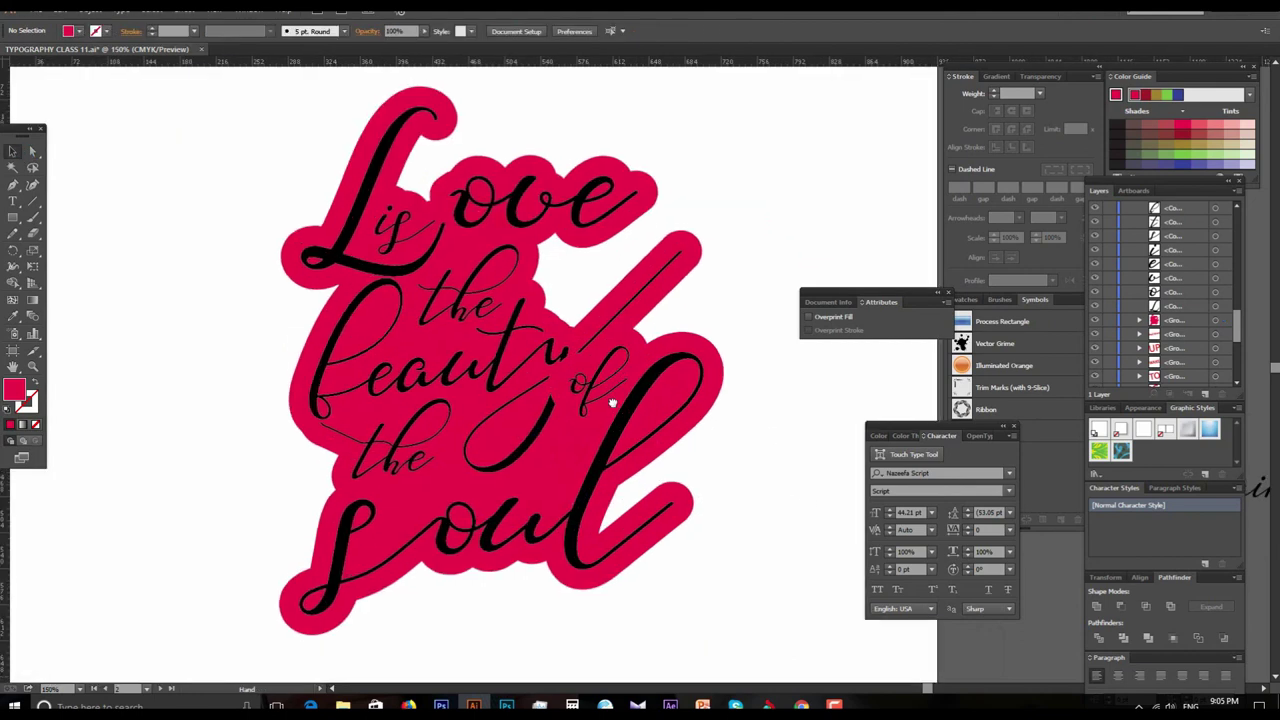
key(a)
key(ctrl+a)
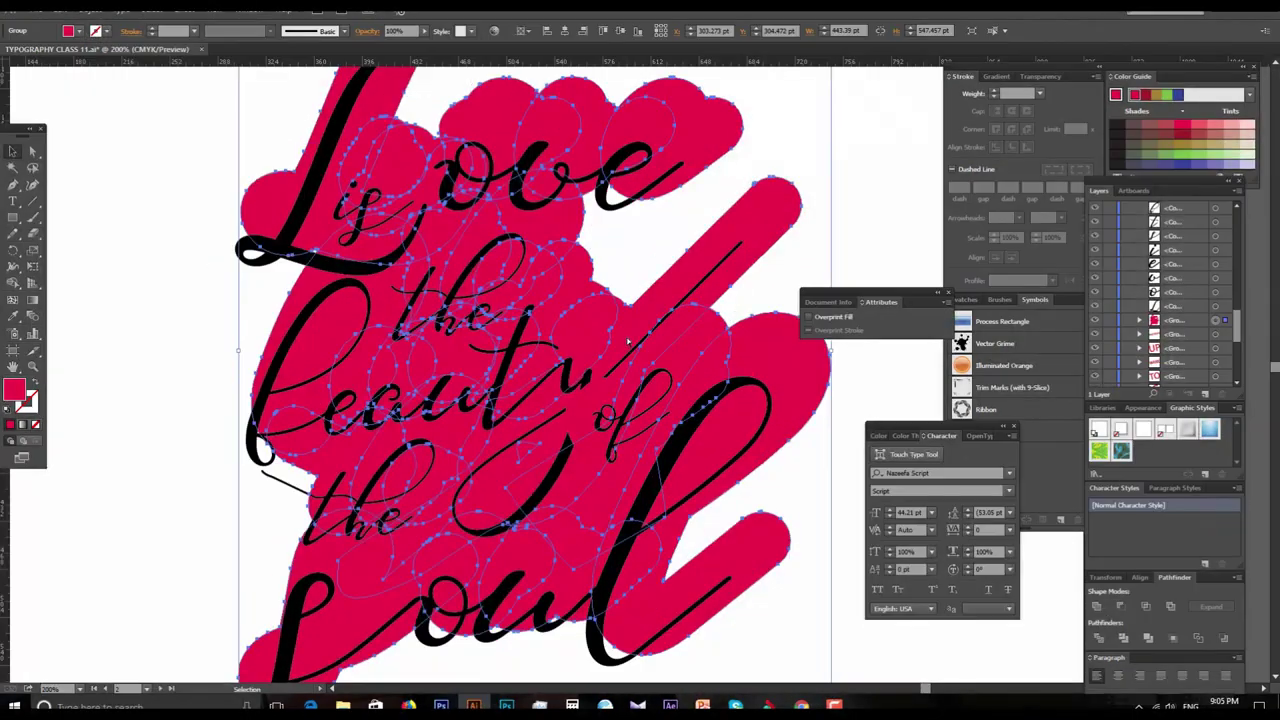
click(588, 418)
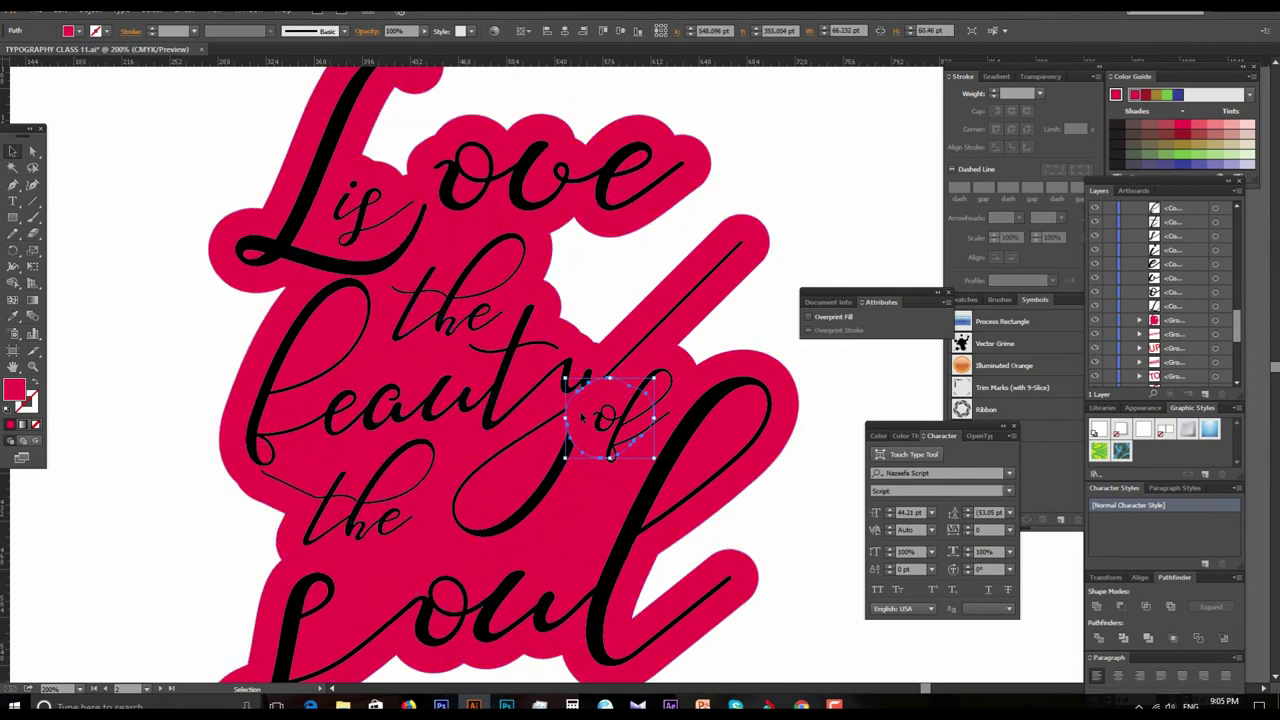
key(ctrl+a)
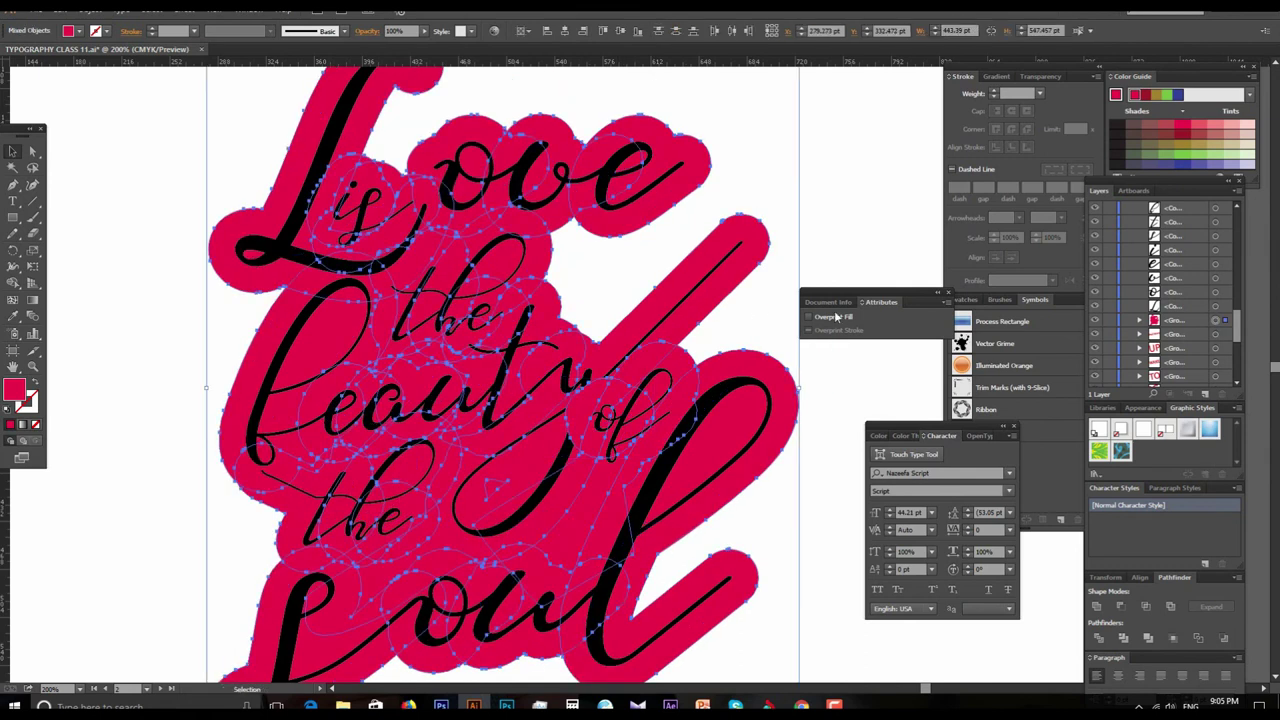
key(ctrl+z)
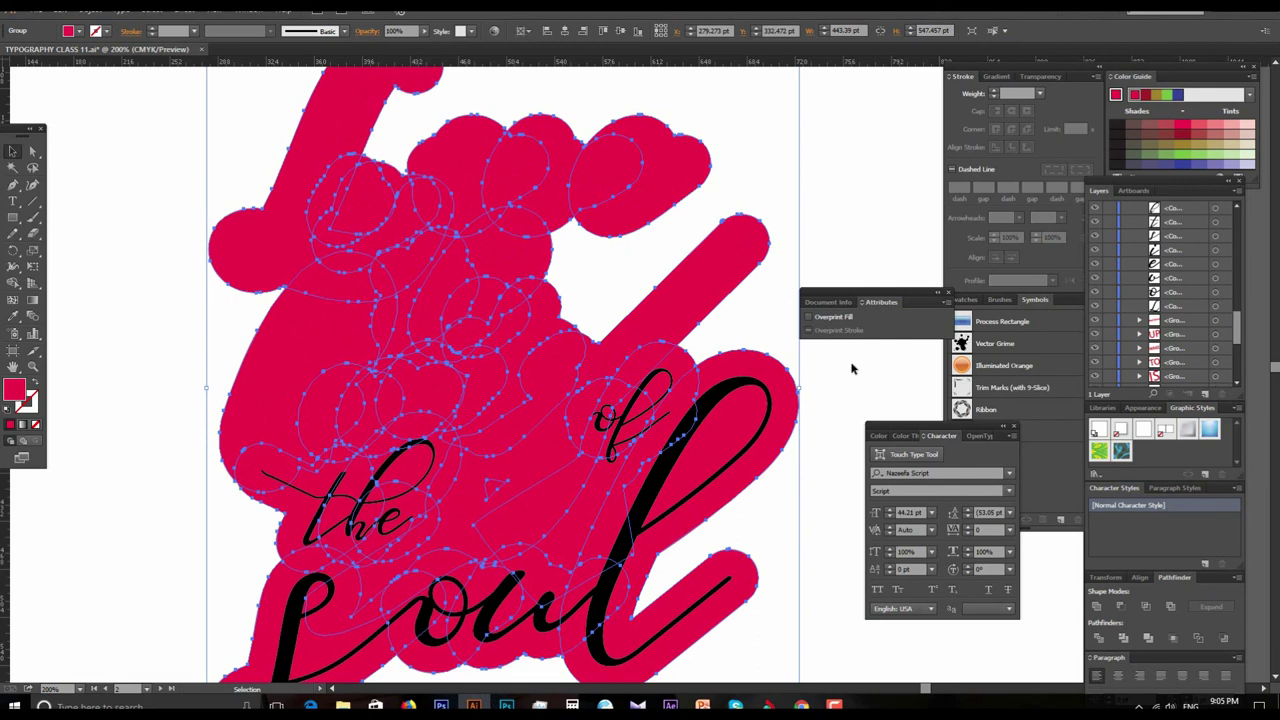
Step: Move the backing <Group> beneath the lettering paths in Layers, then deselect and fit the artboard
scroll(1190, 314, up, 4)
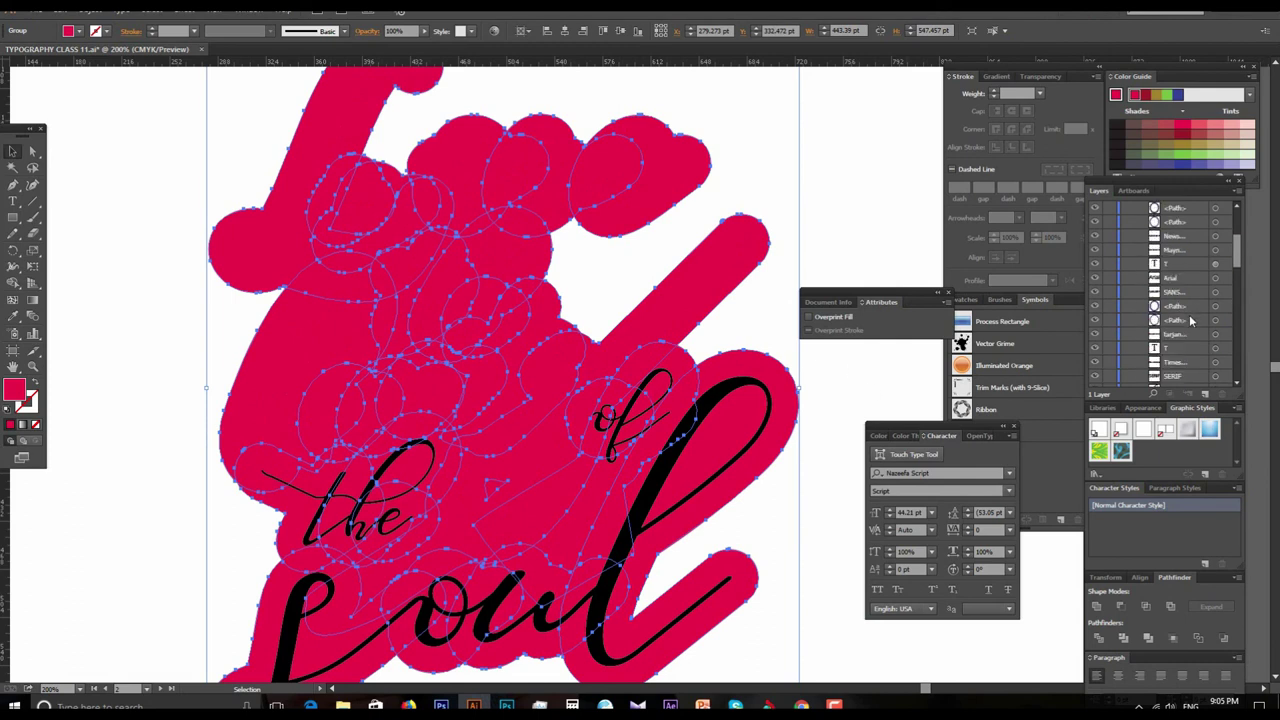
scroll(1189, 314, down, 2)
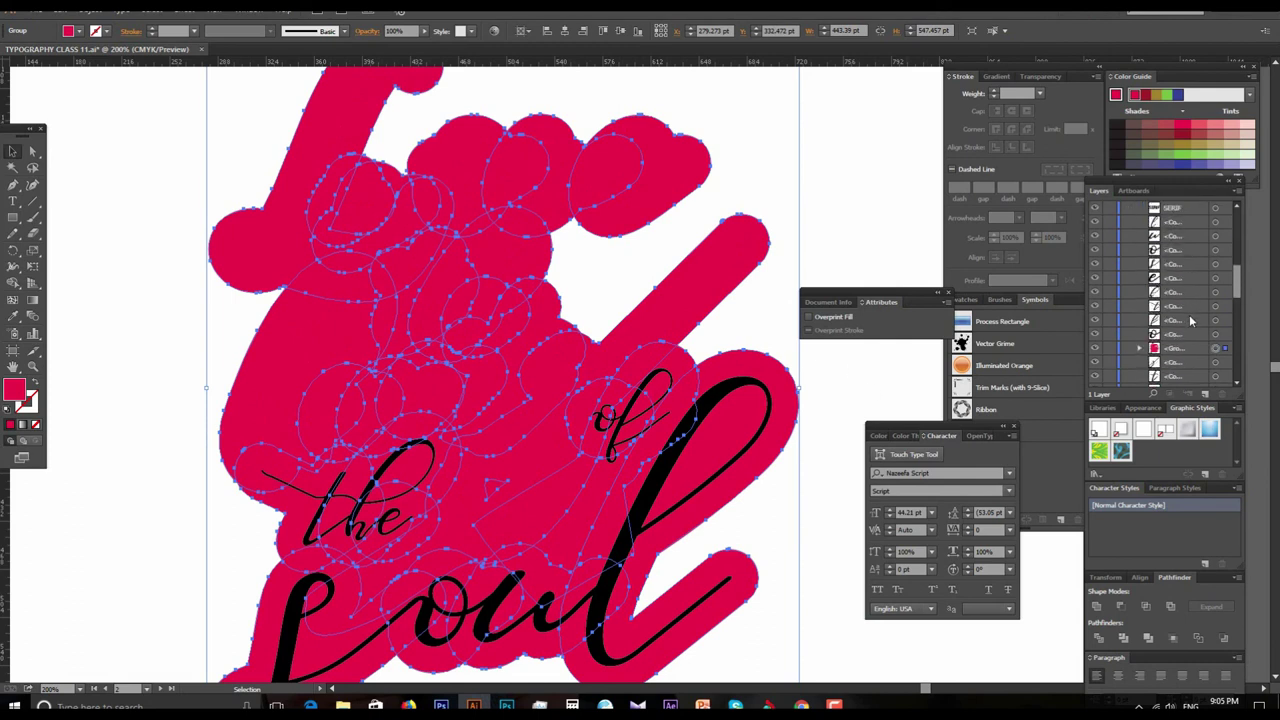
mouse_move(1189, 314)
mouse_down()
mouse_move(1167, 362)
mouse_move(1187, 288)
mouse_move(1177, 385)
mouse_up()
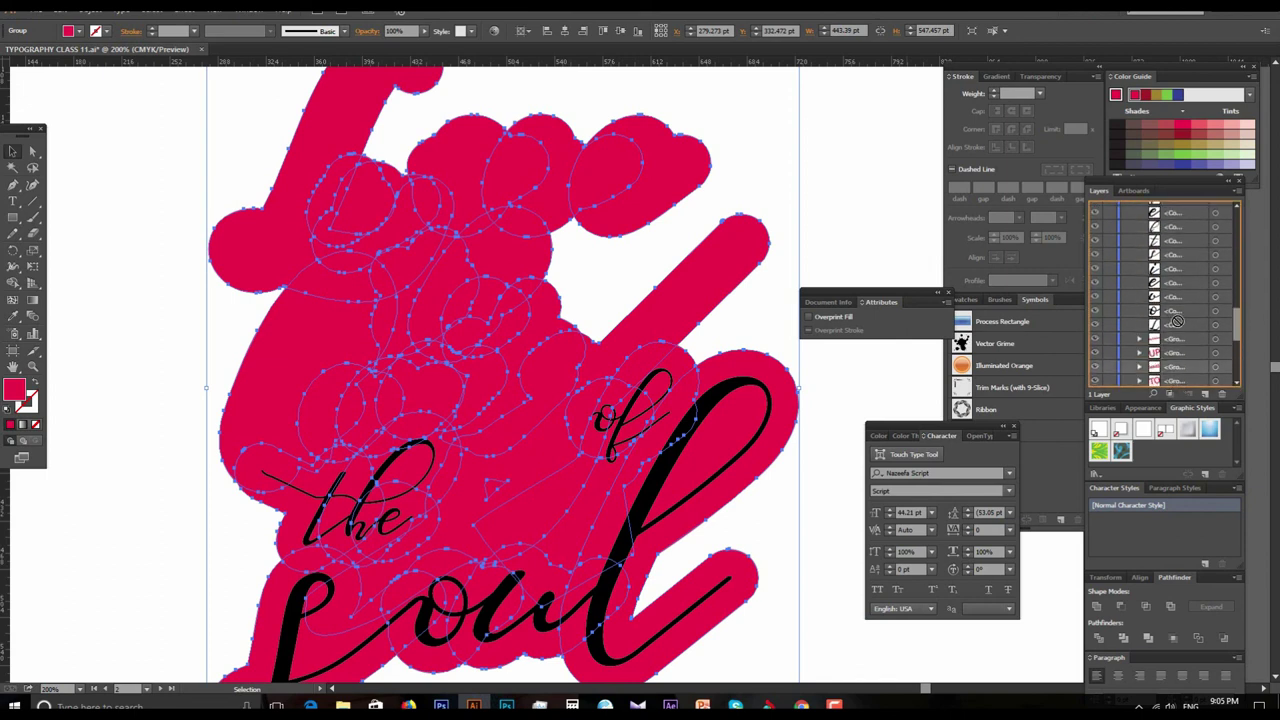
drag(1177, 385, 1115, 343)
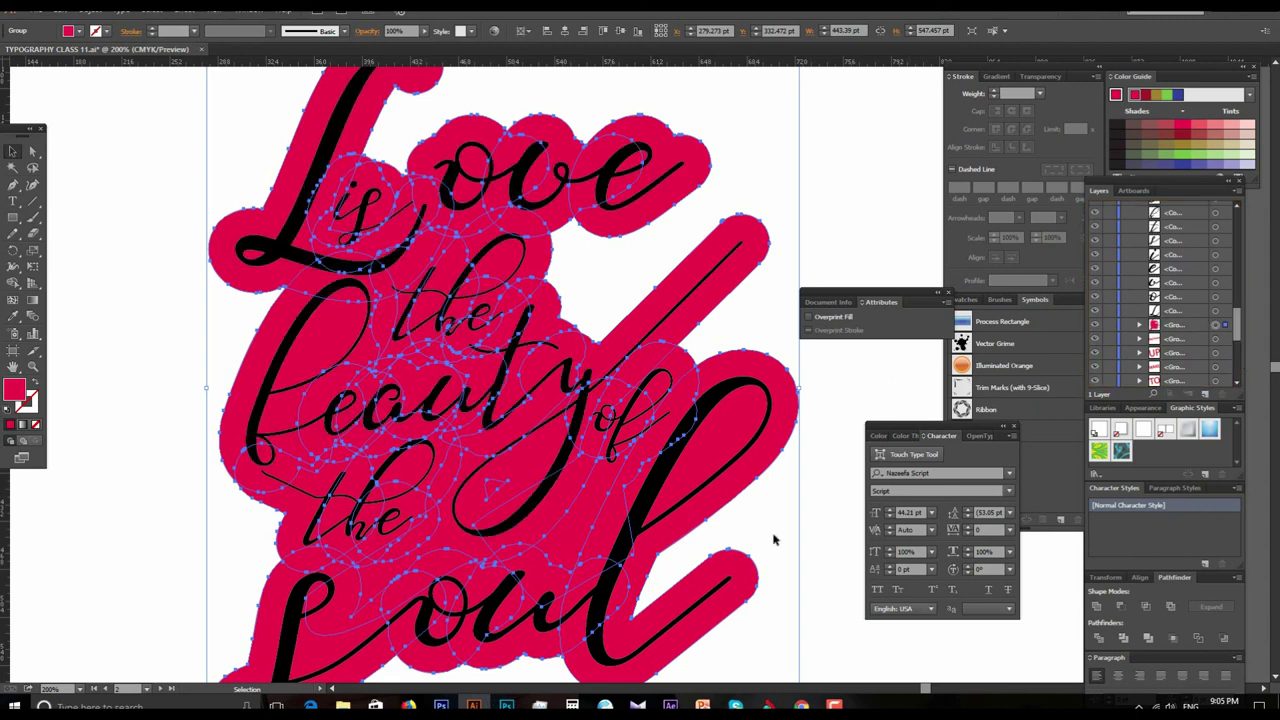
key(ctrl+shift+a)
key(ctrl+0)
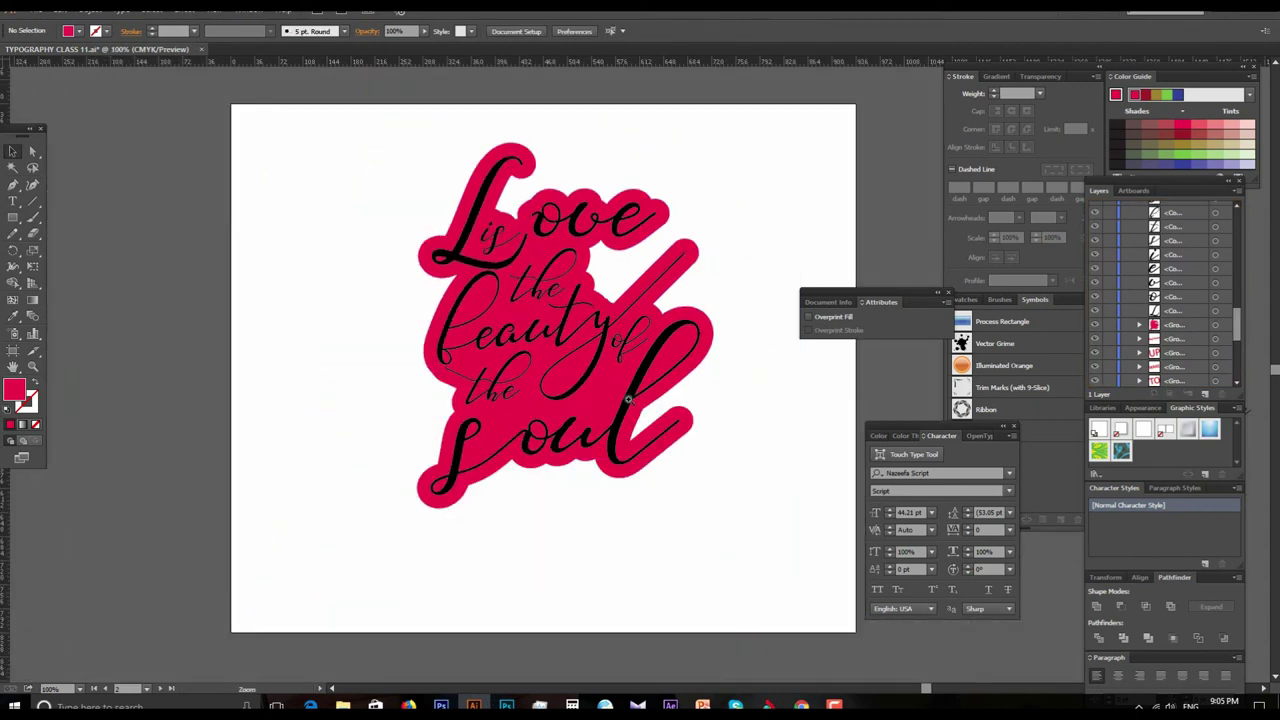
Step: Select the backing artwork and zoom out to the full artboard
scroll(607, 366, up, 2)
scroll(607, 366, up, 2)
scroll(607, 366, down, 2)
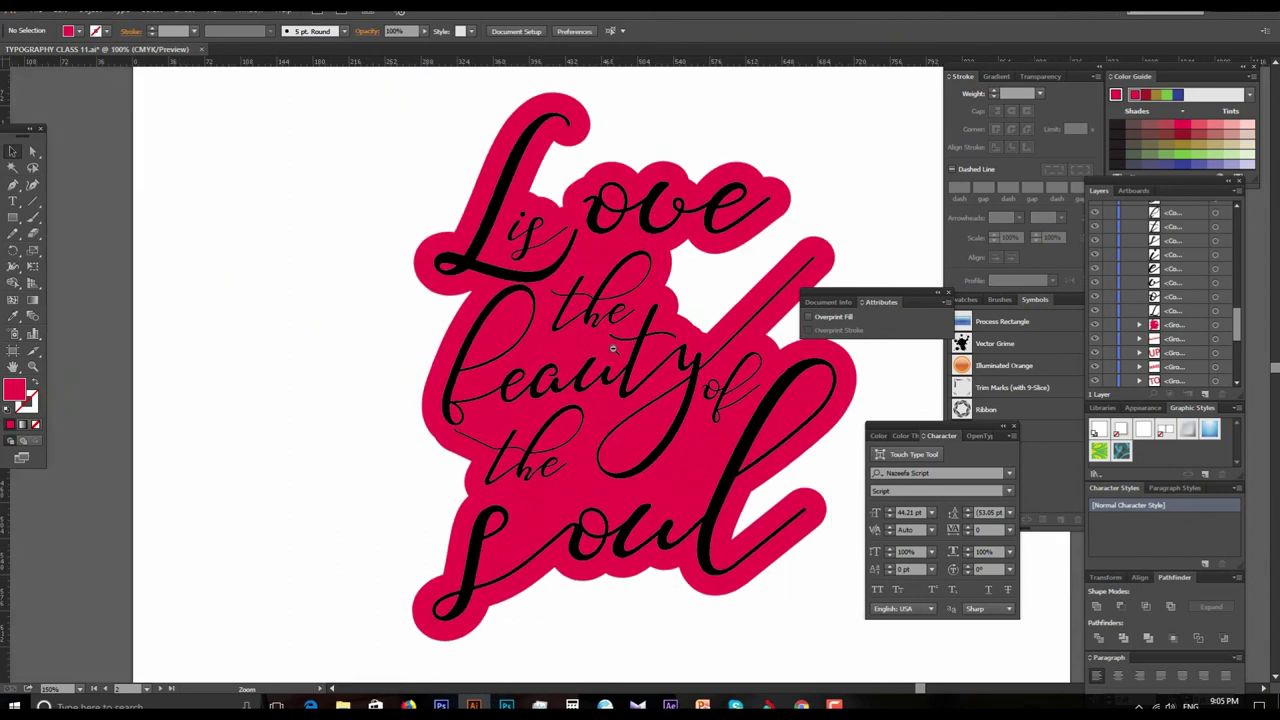
scroll(643, 340, down, 2)
scroll(643, 338, up, 1)
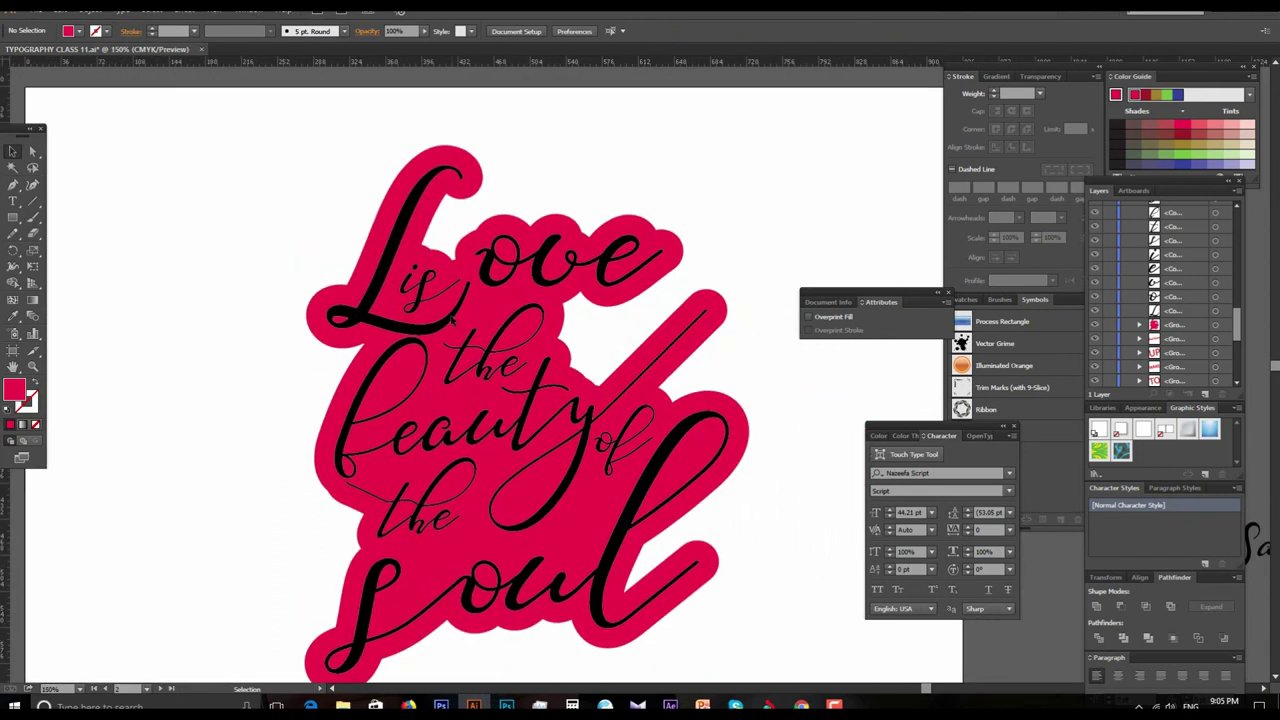
click(451, 318)
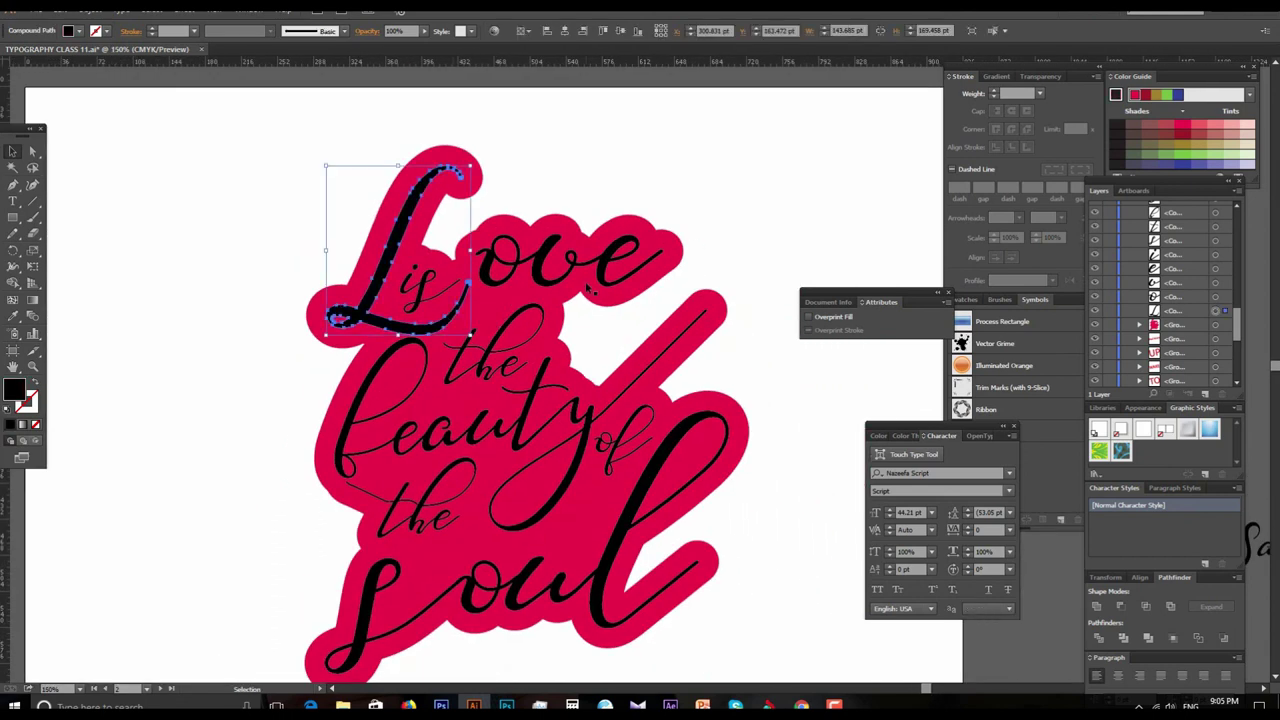
key(ctrl+a)
key(ctrl+minus)
Step: Lock the pink backing via Object > Lock > Selection, then marquee-select the lettering
click(86, 8)
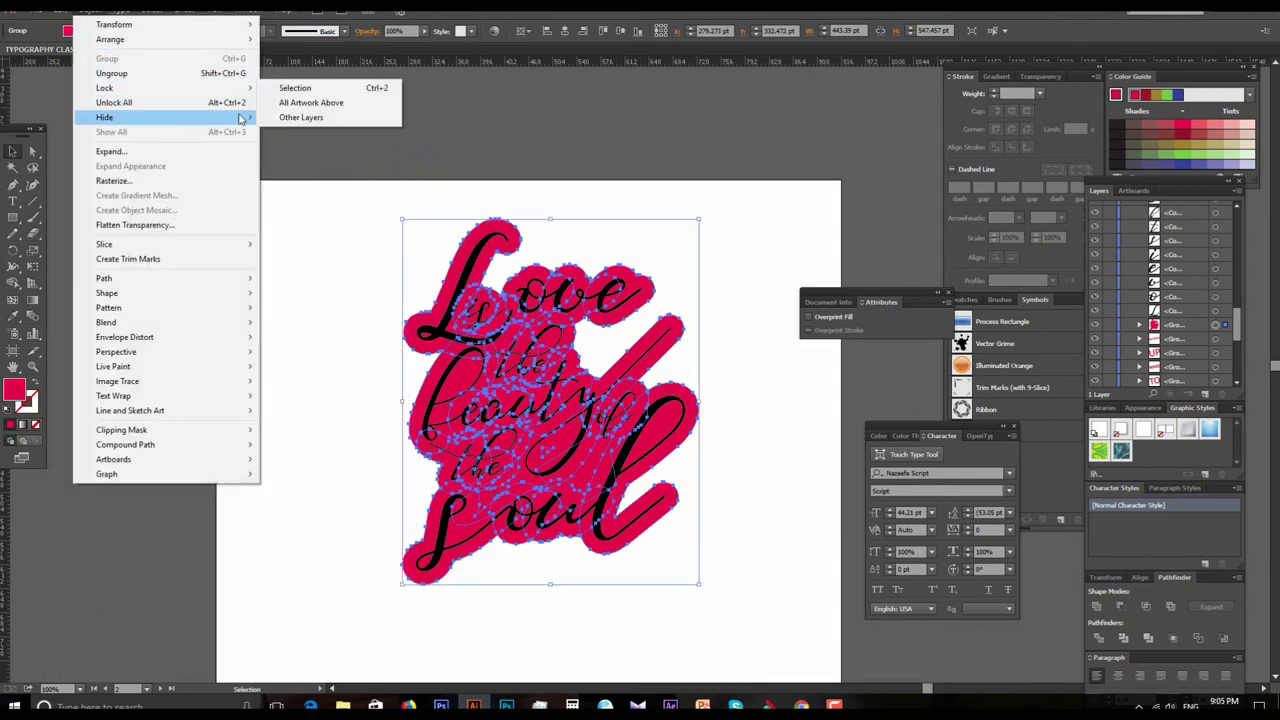
mouse_move(104, 88)
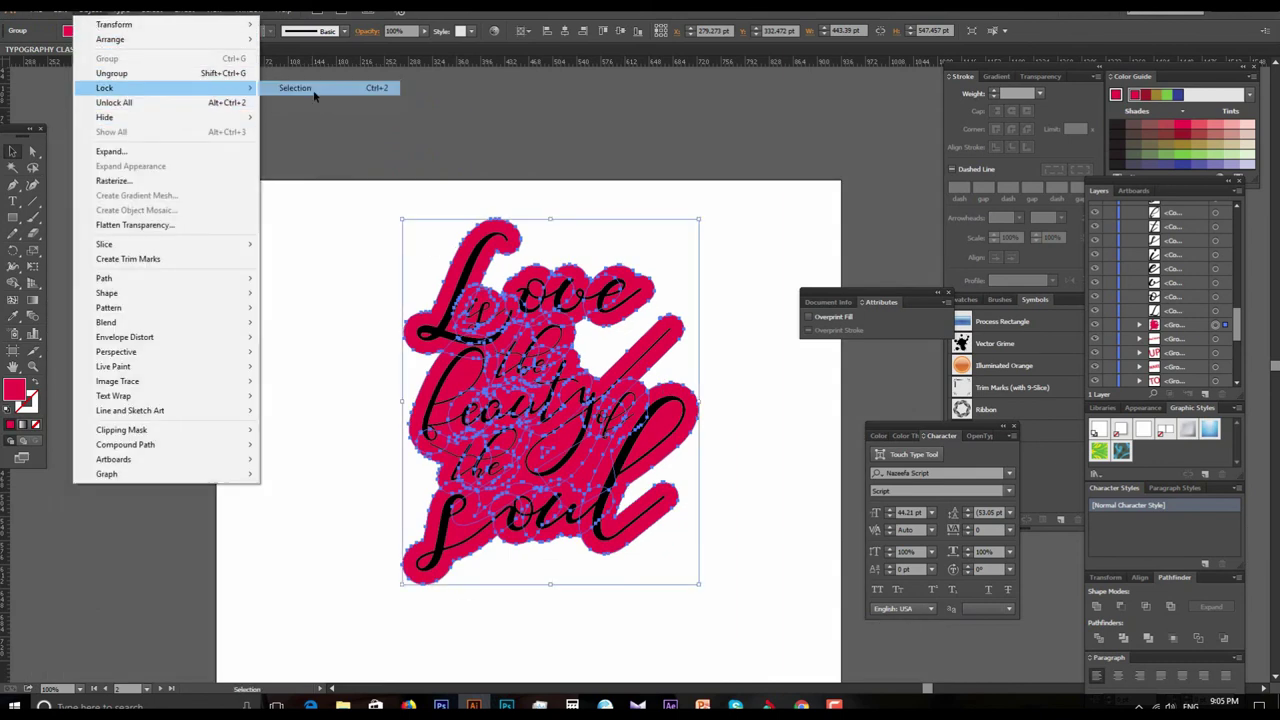
click(314, 94)
drag(362, 152, 637, 497)
drag(510, 311, 380, 311)
key(ctrl+z)
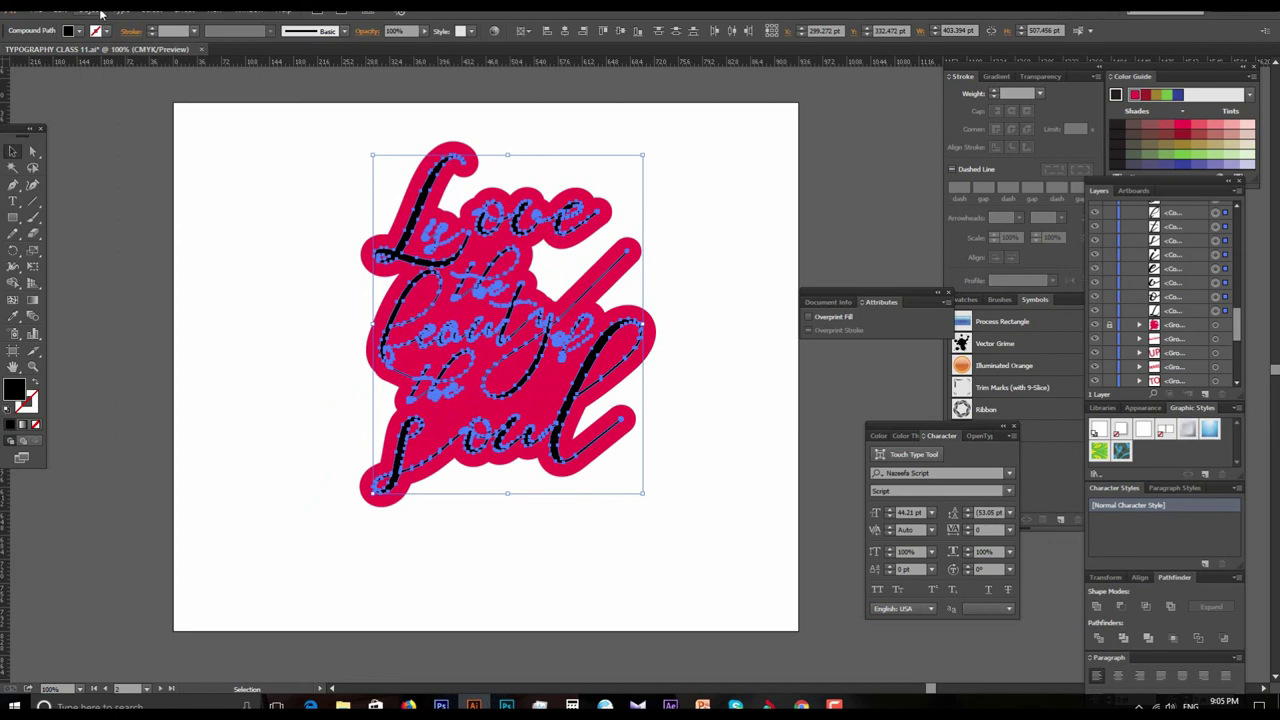
Step: Give the lettering a yellow stroke, inspect it zoomed in, and reselect all lettering paths
click(108, 33)
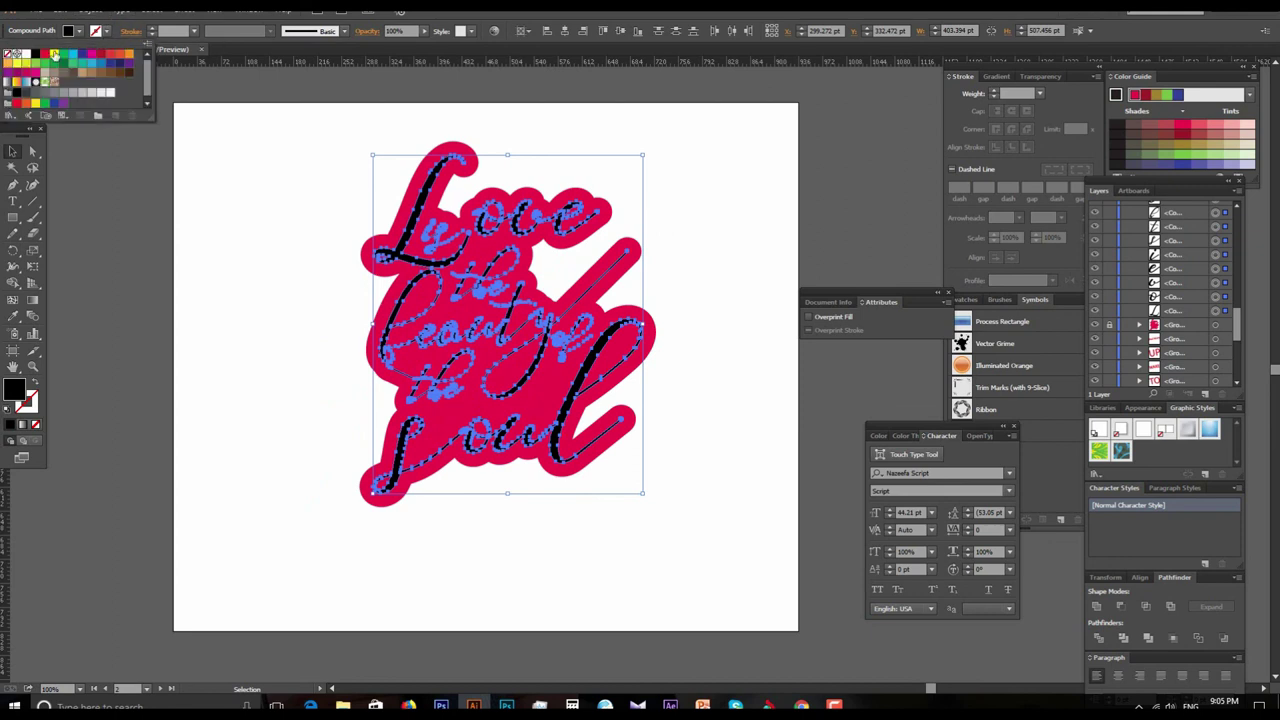
click(56, 54)
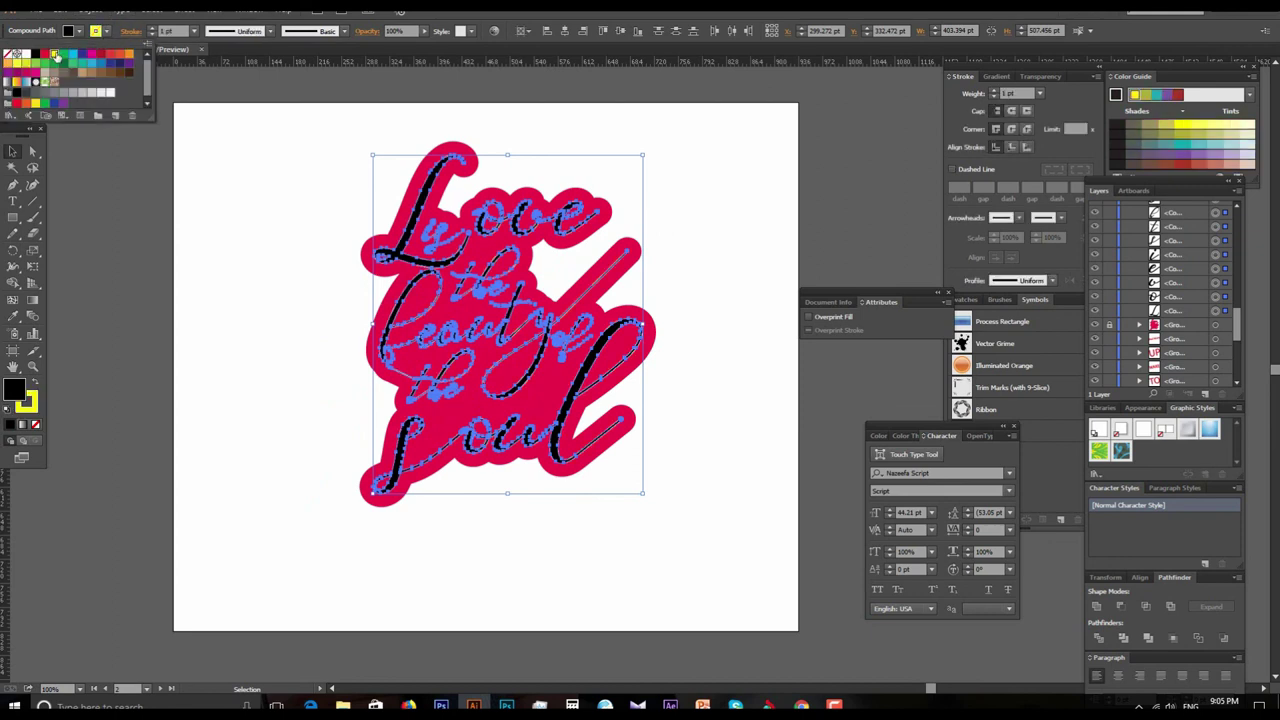
click(700, 425)
key(ctrl+=)
drag(642, 370, 719, 540)
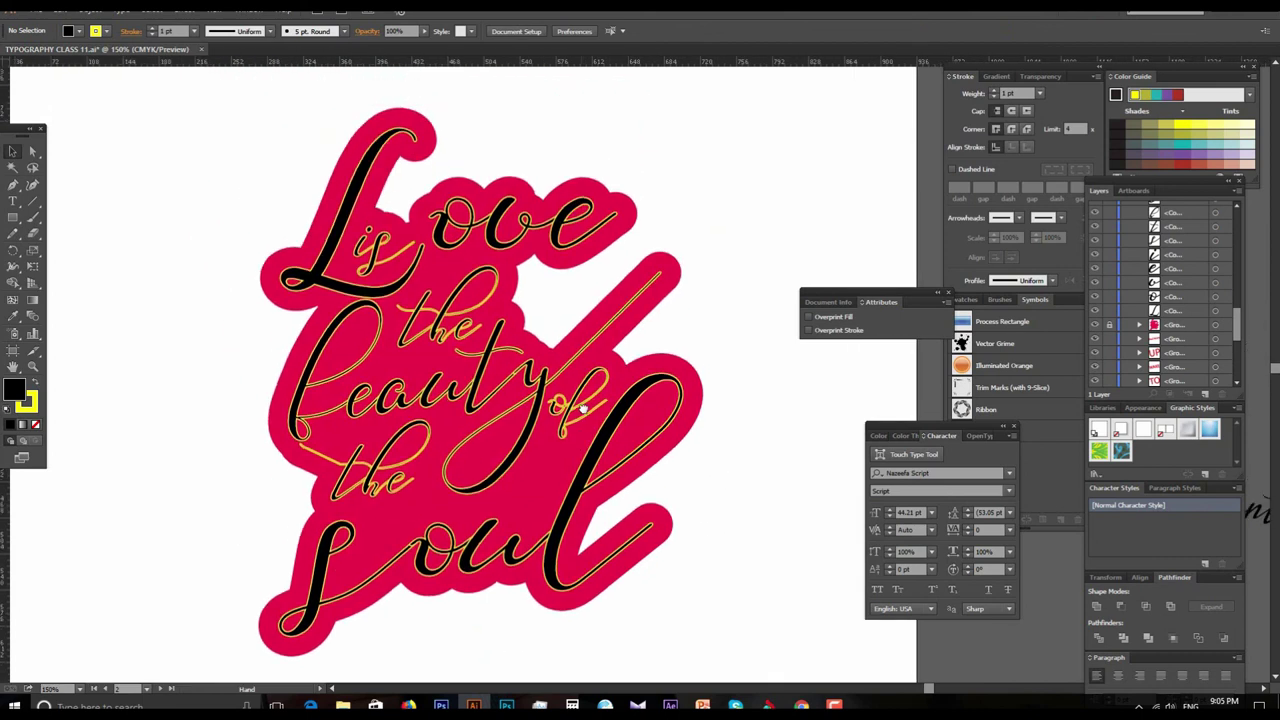
drag(229, 106, 722, 615)
right_click(425, 276)
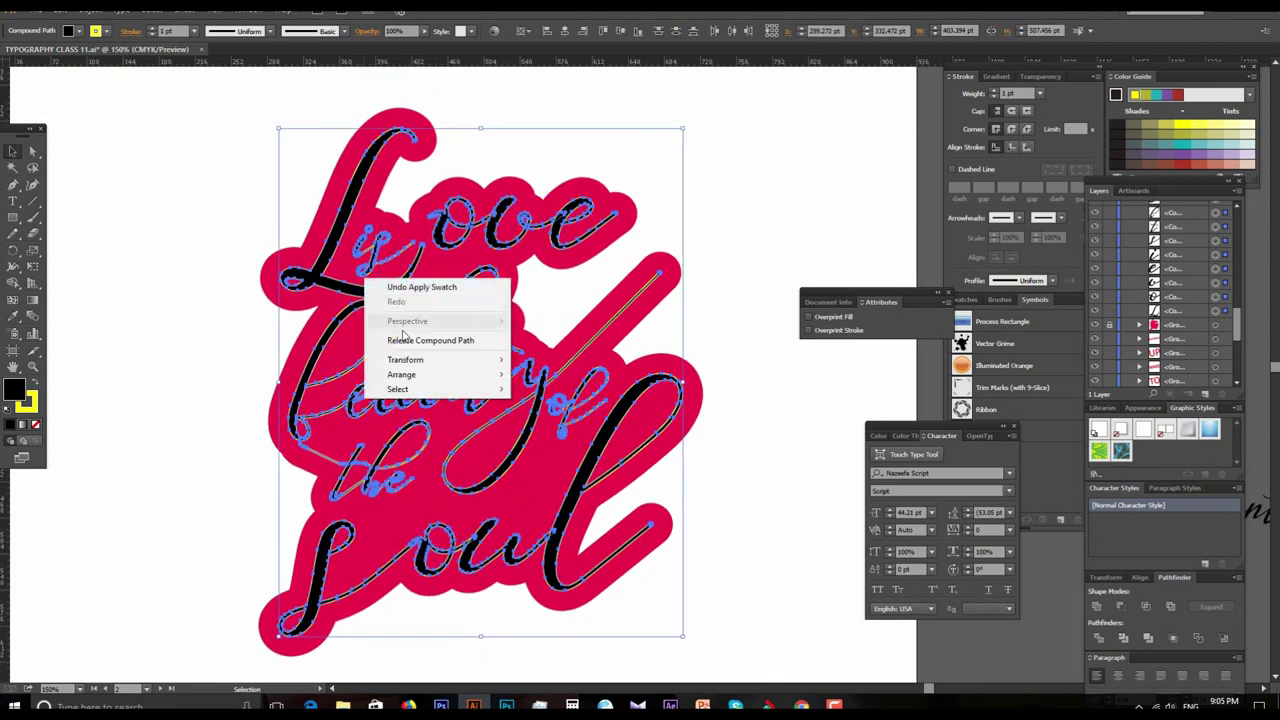
drag(193, 130, 729, 623)
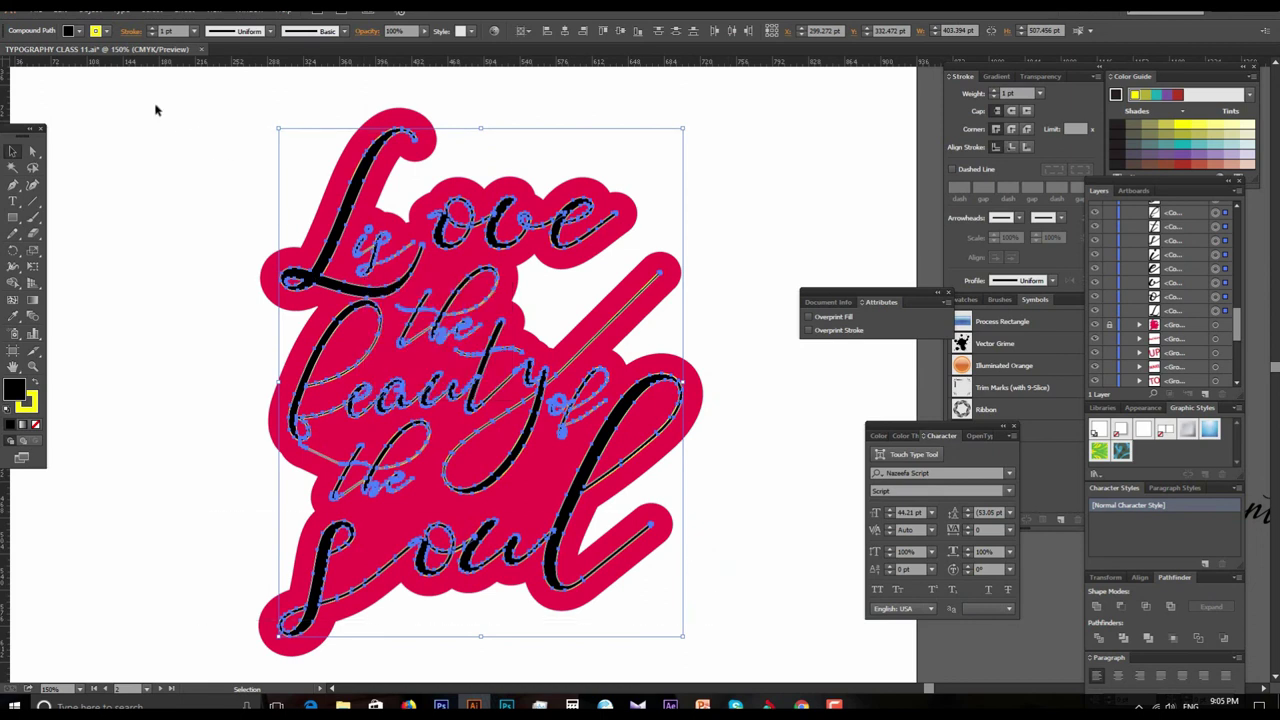
Step: Switch the lettering stroke to orange, then reselect it and change it back to yellow
click(109, 31)
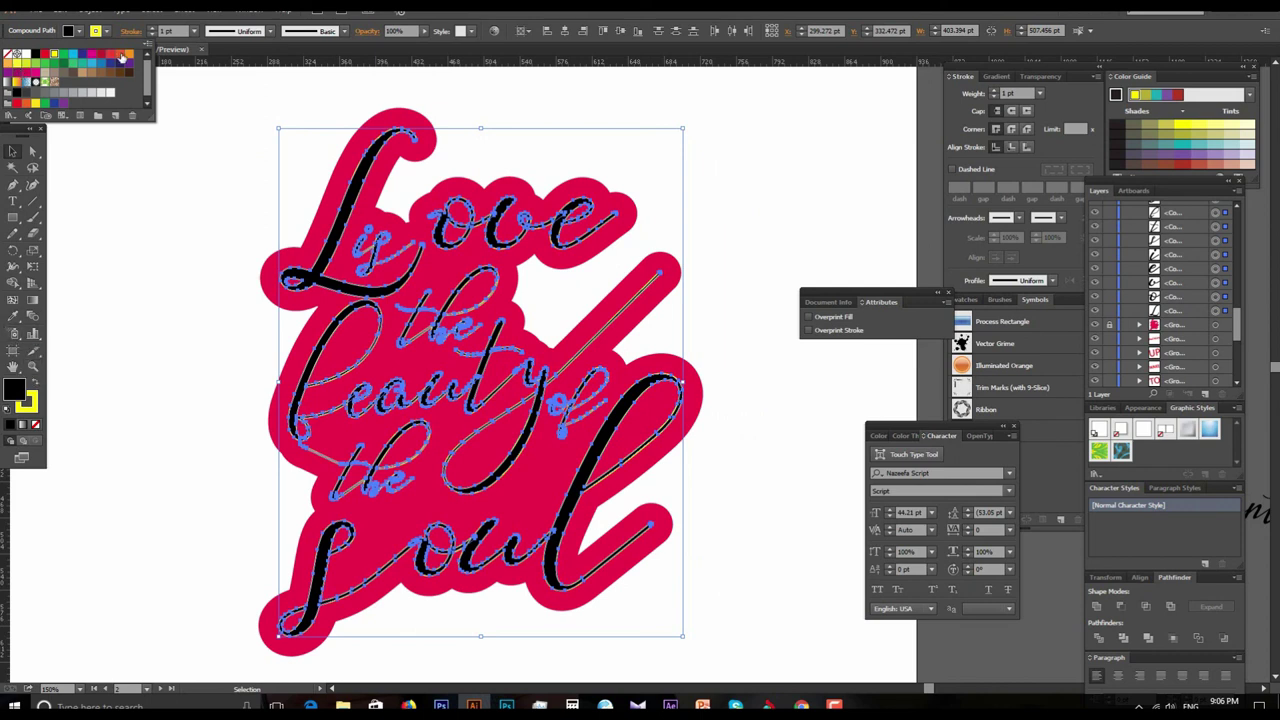
click(128, 57)
click(157, 271)
click(237, 129)
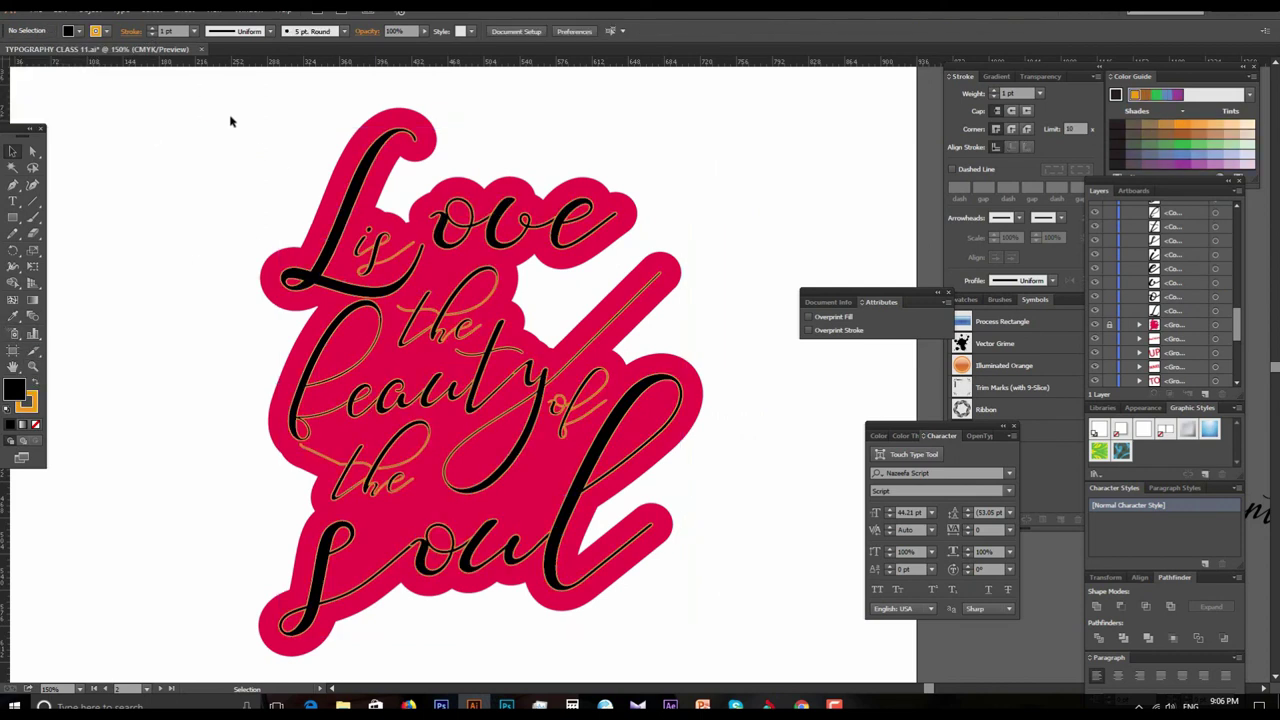
drag(657, 512, 734, 615)
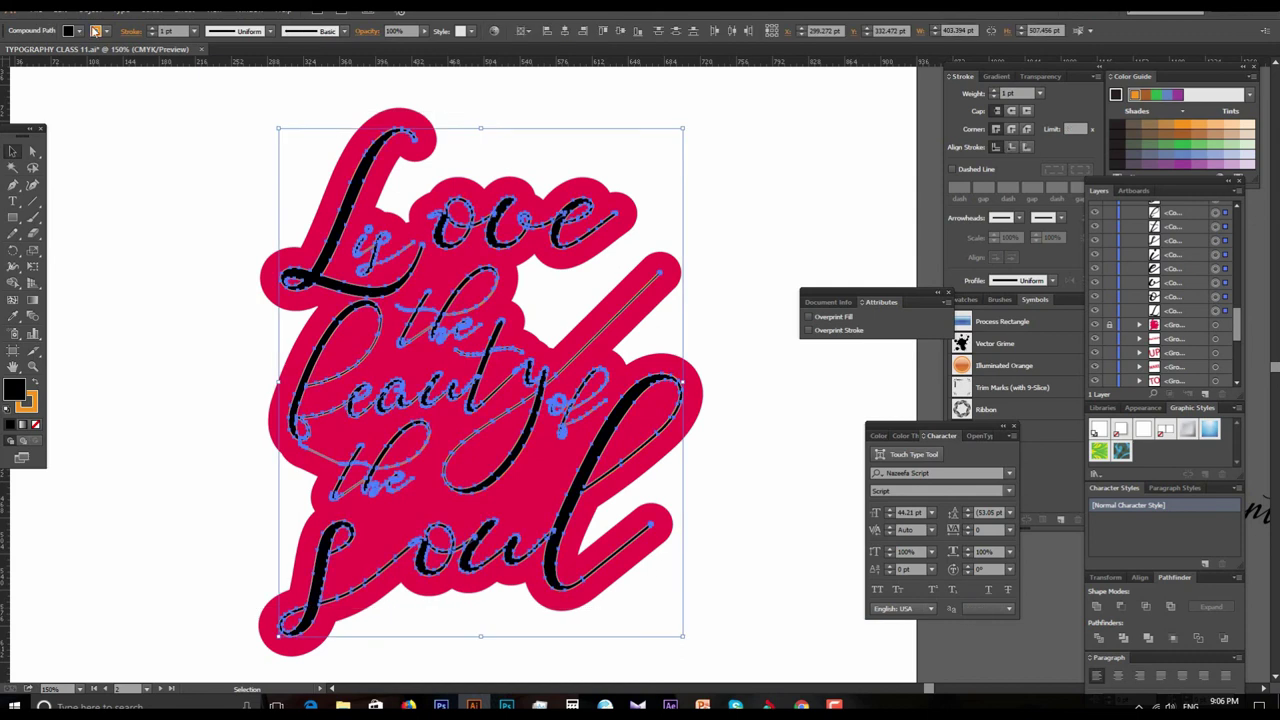
click(104, 32)
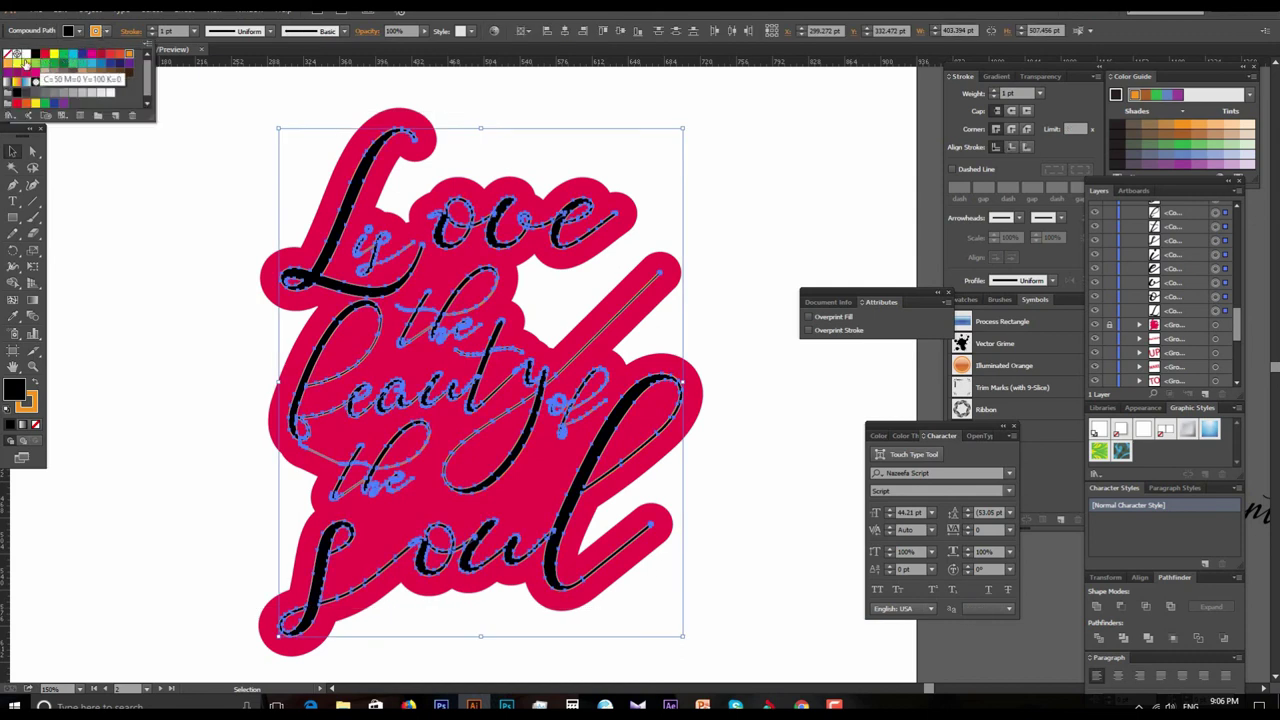
click(13, 63)
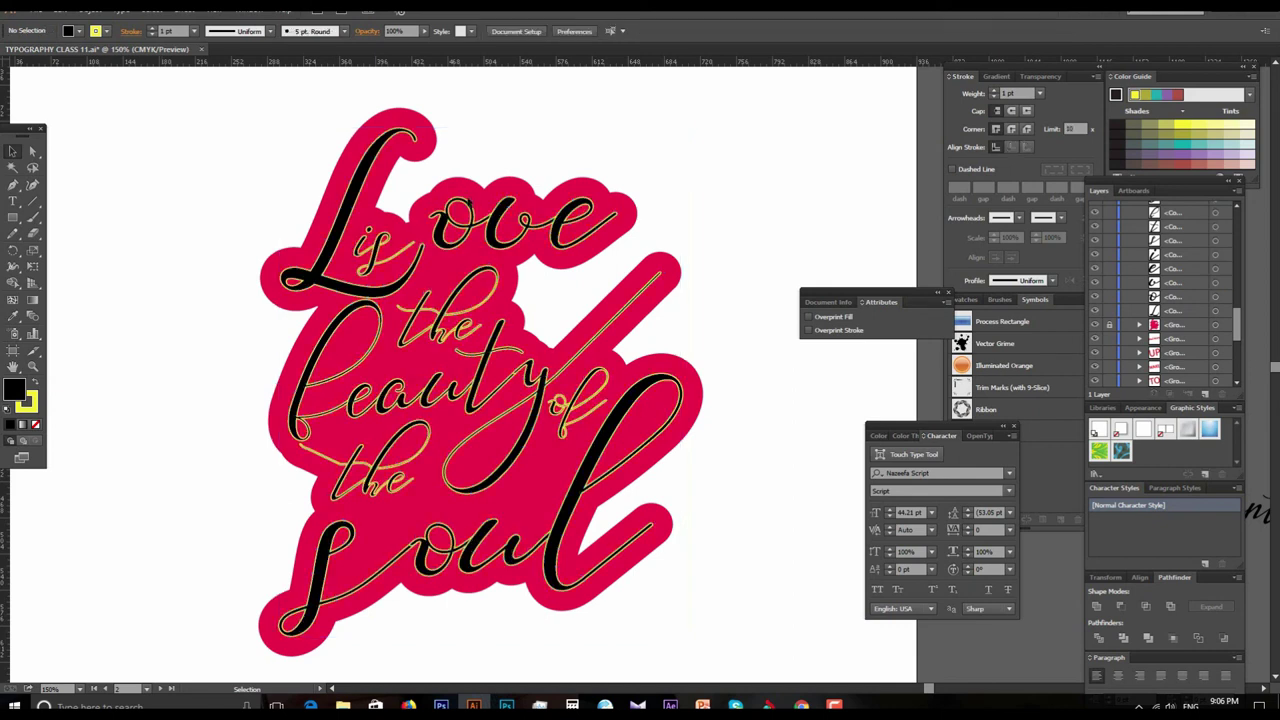
scroll(680, 294, down, 2)
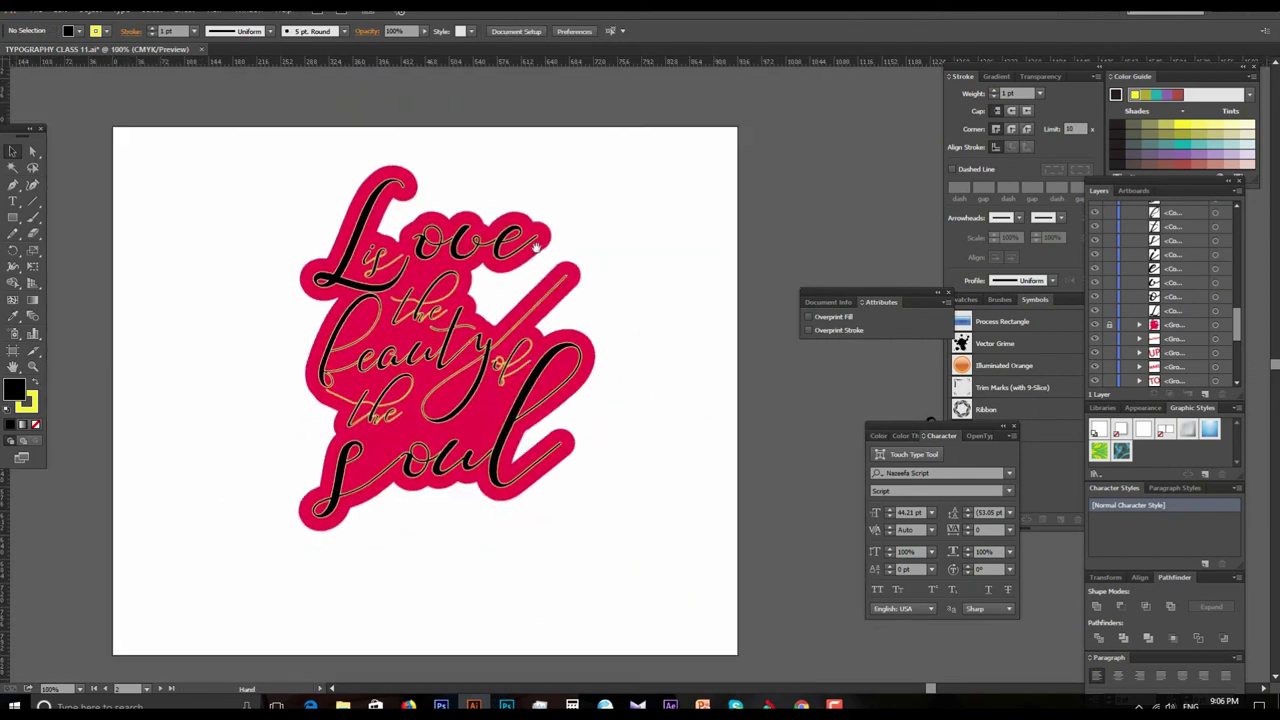
Step: Set the selected lettering compound path's stroke to None
click(427, 264)
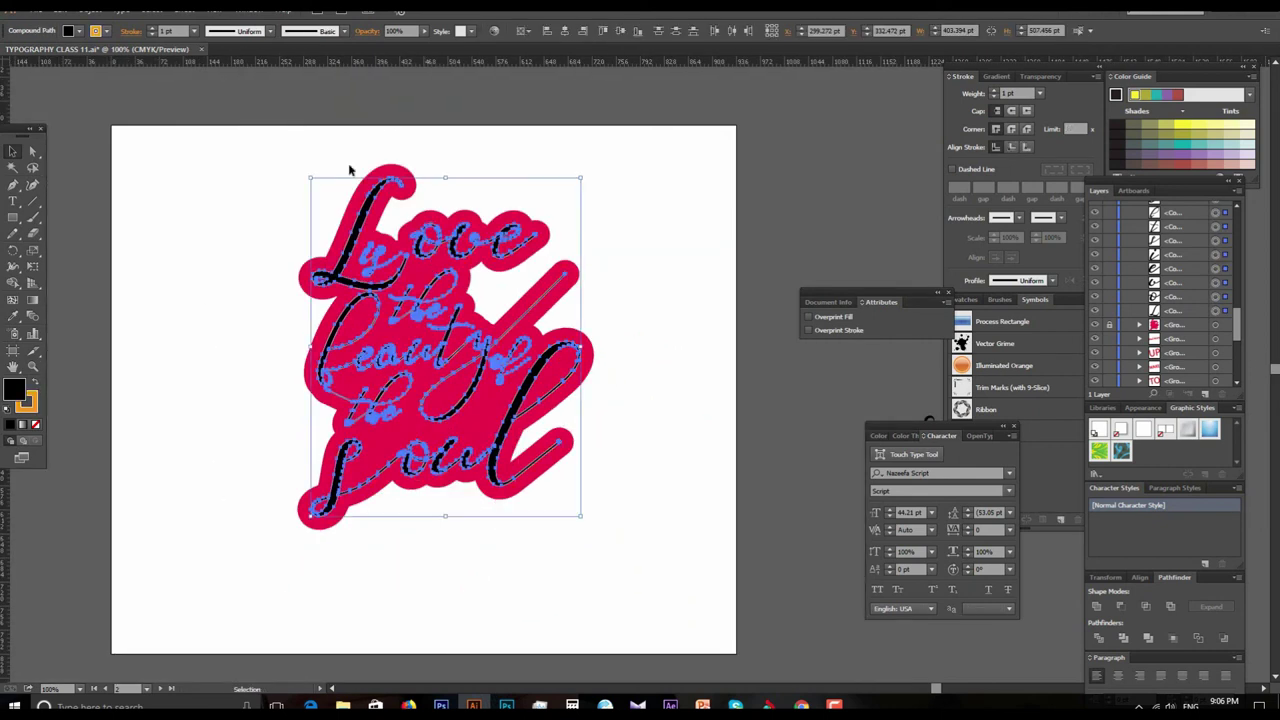
click(100, 31)
click(8, 54)
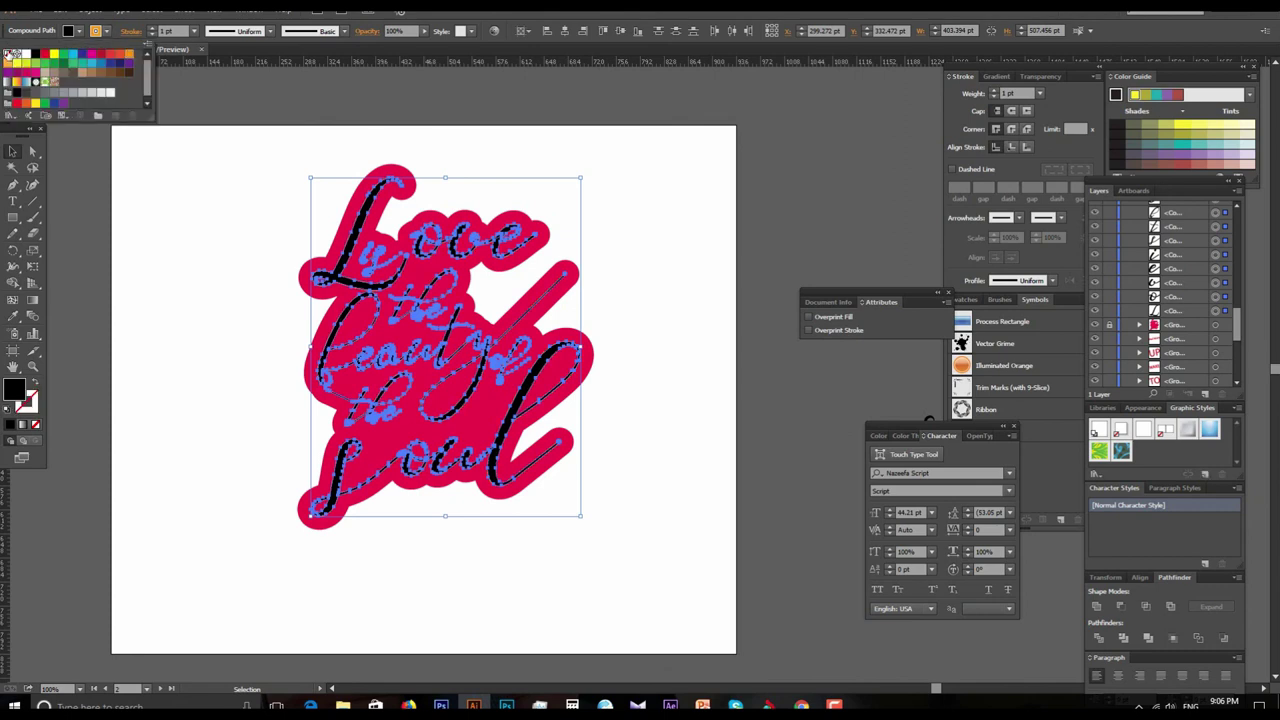
click(195, 12)
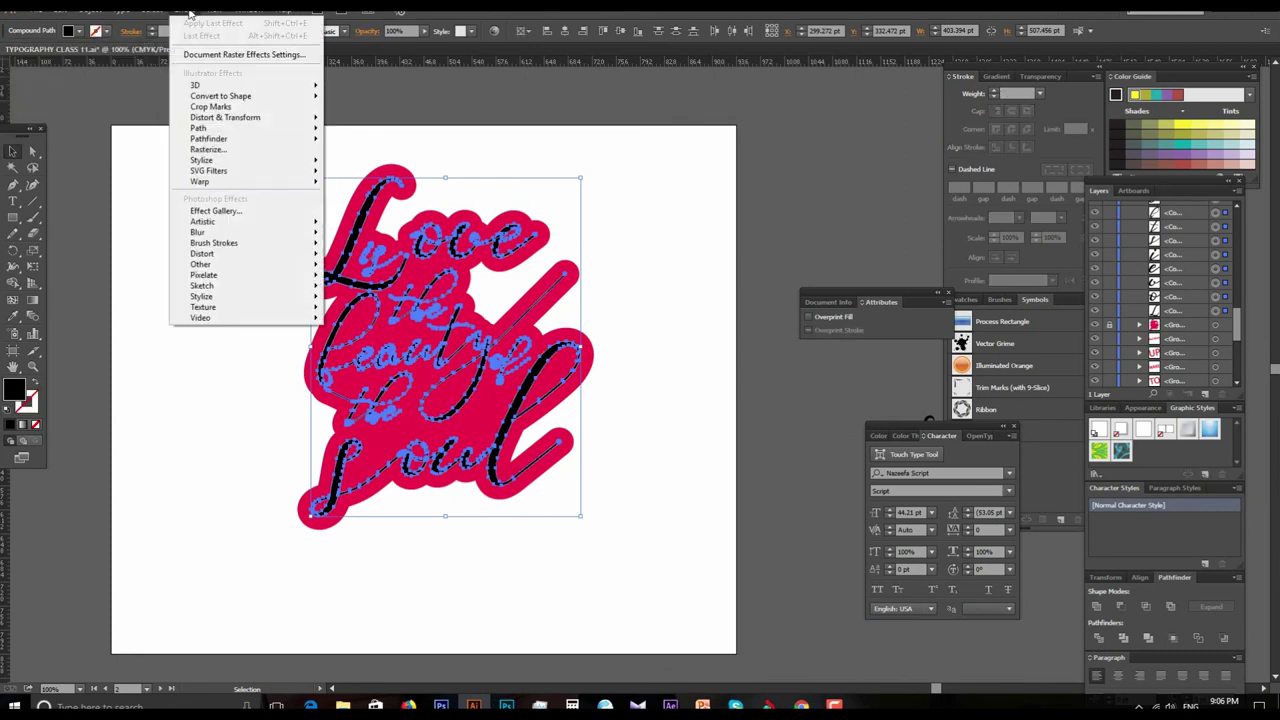
mouse_move(245, 160)
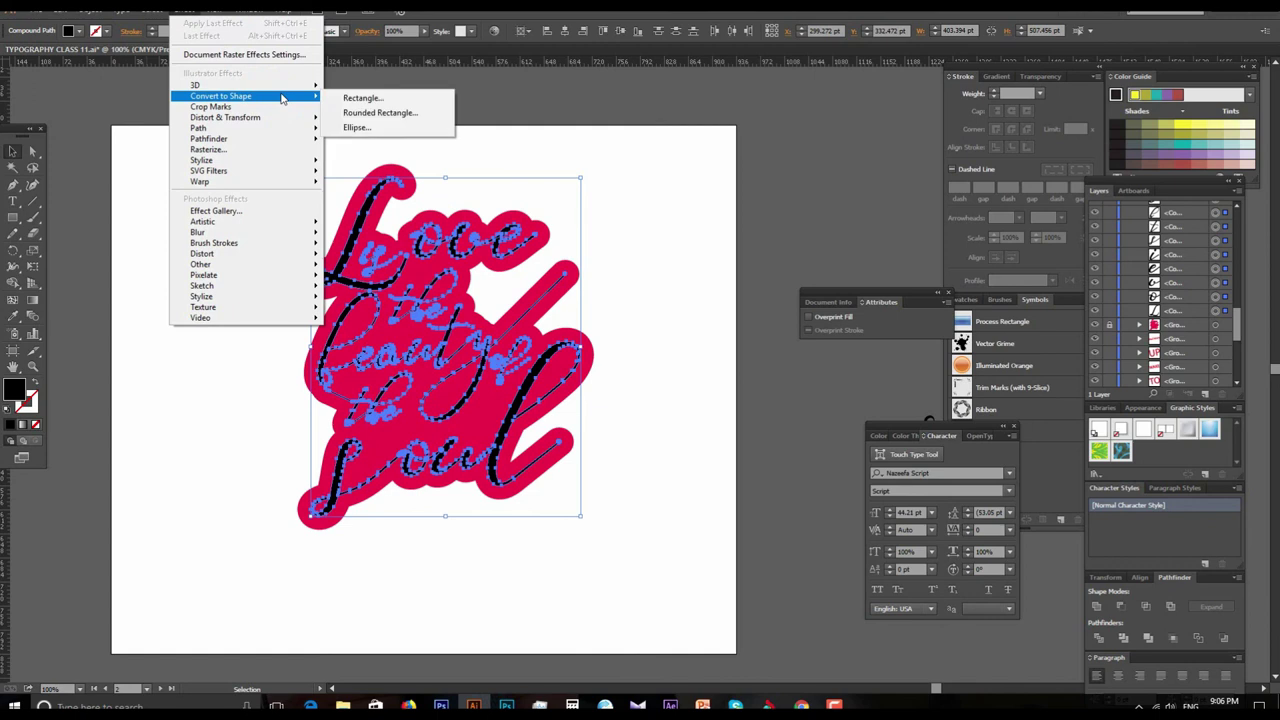
mouse_move(201, 160)
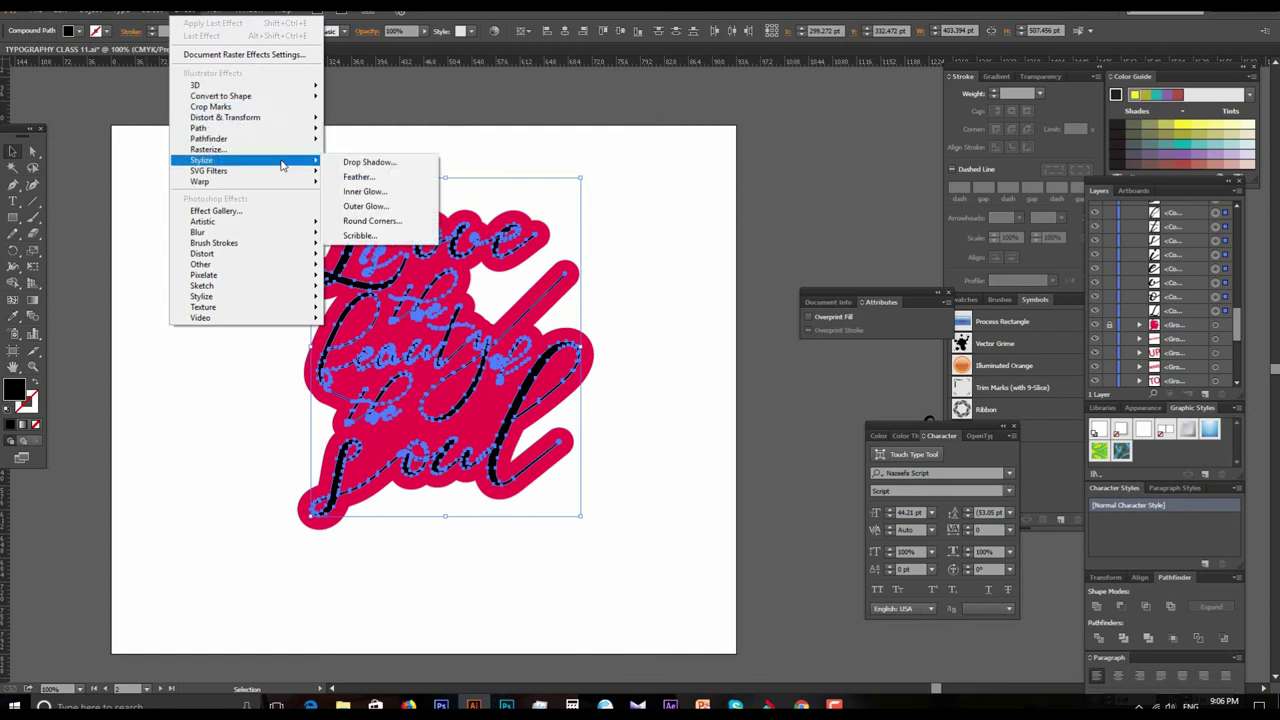
Step: Apply a white Outer Glow to the lettering in Screen mode with 5 pt blur
click(365, 206)
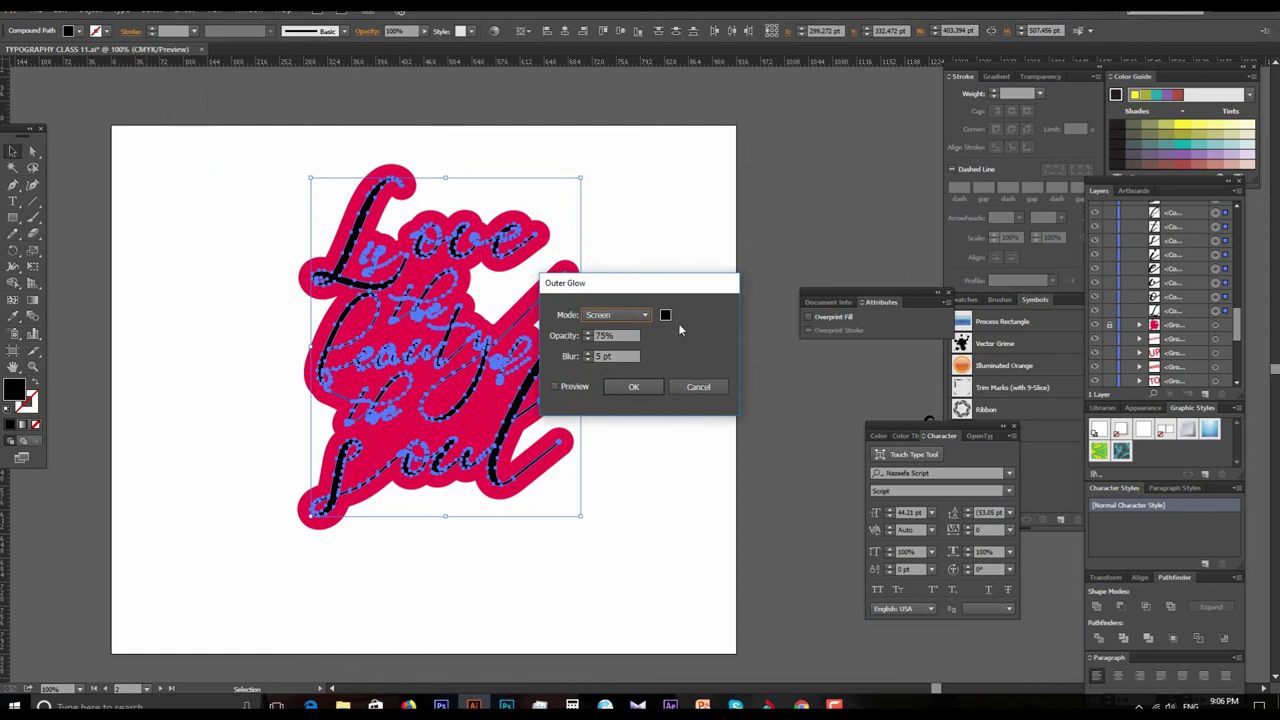
click(665, 317)
drag(615, 272, 602, 262)
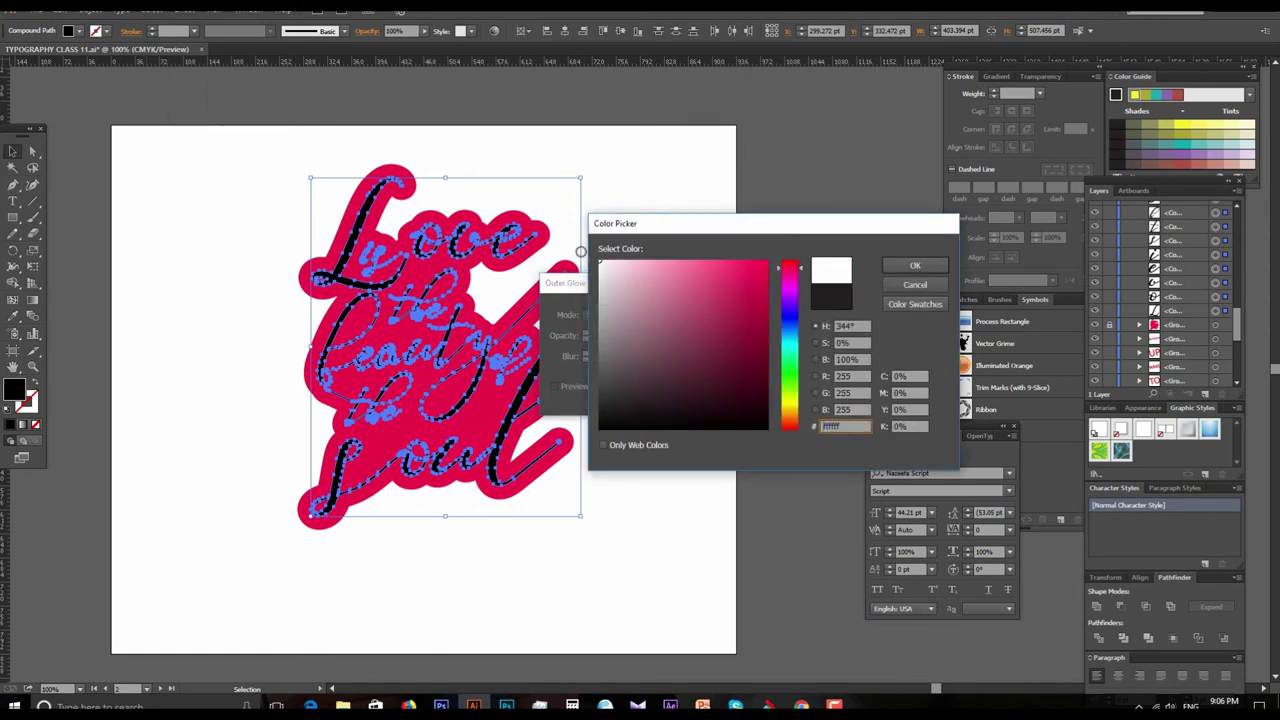
click(914, 265)
click(556, 387)
click(556, 387)
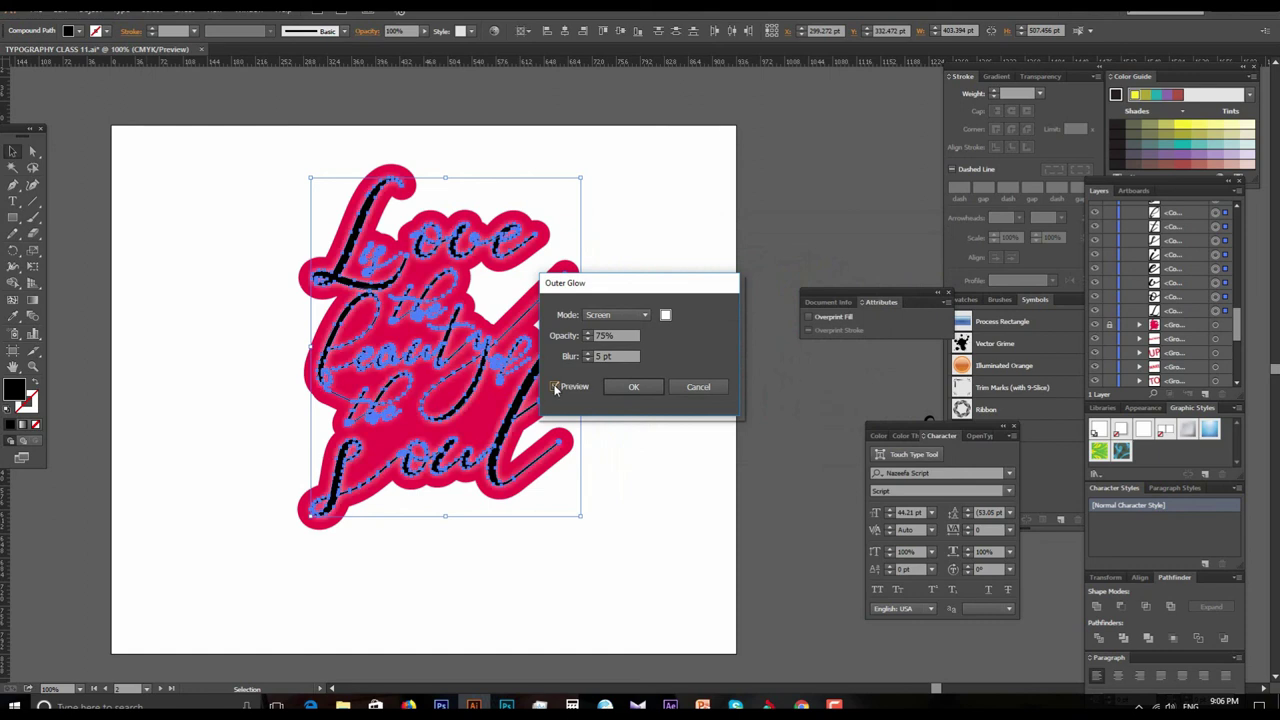
double_click(609, 336)
key(Return)
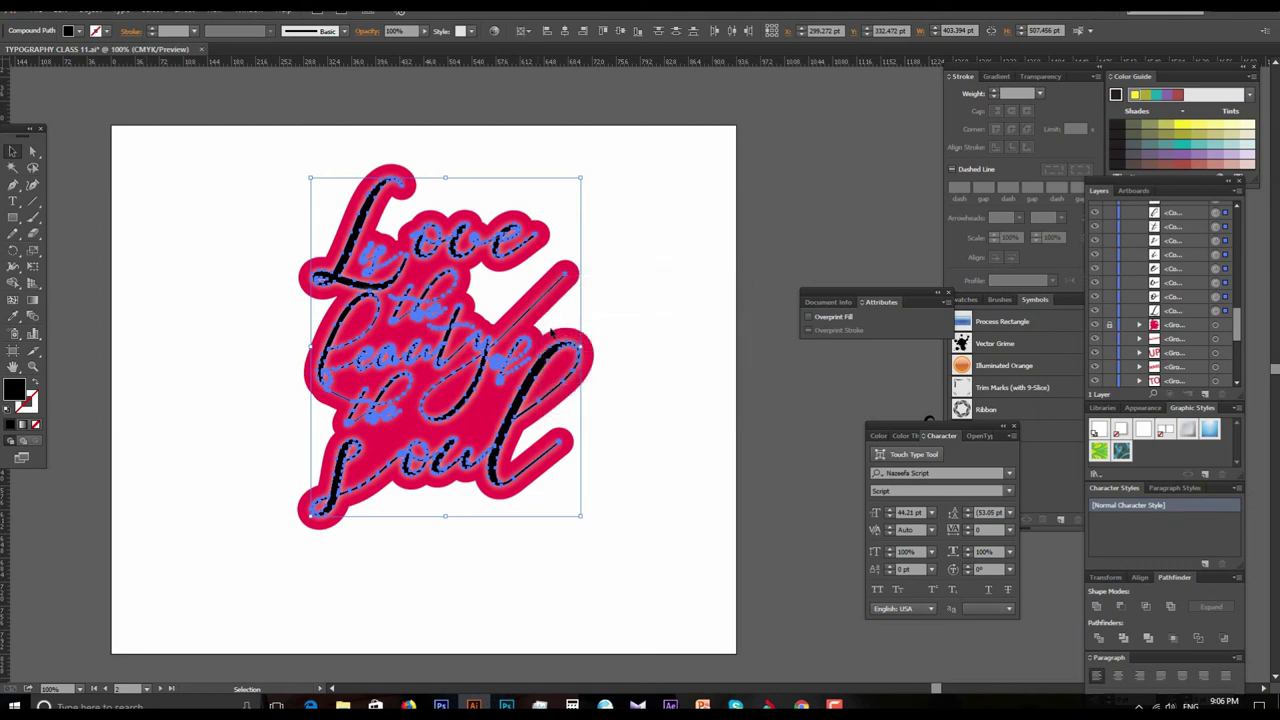
click(645, 416)
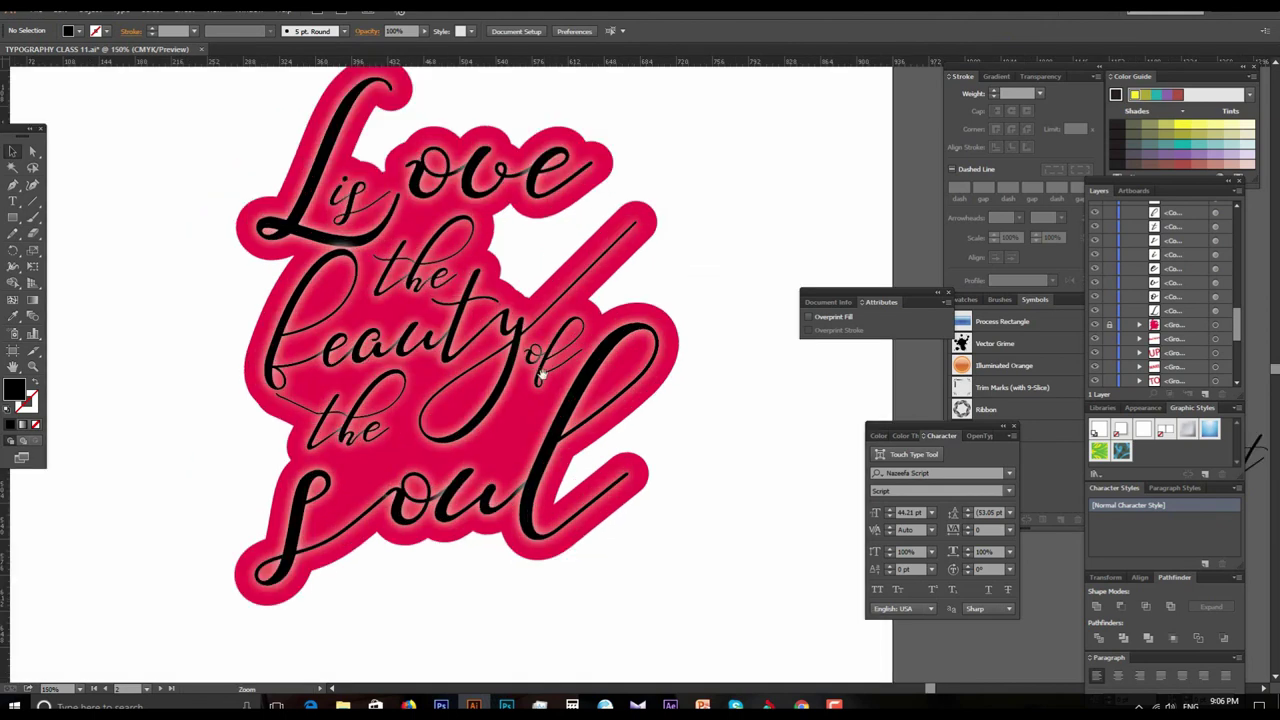
drag(440, 366, 577, 378)
ctrl+click(577, 378)
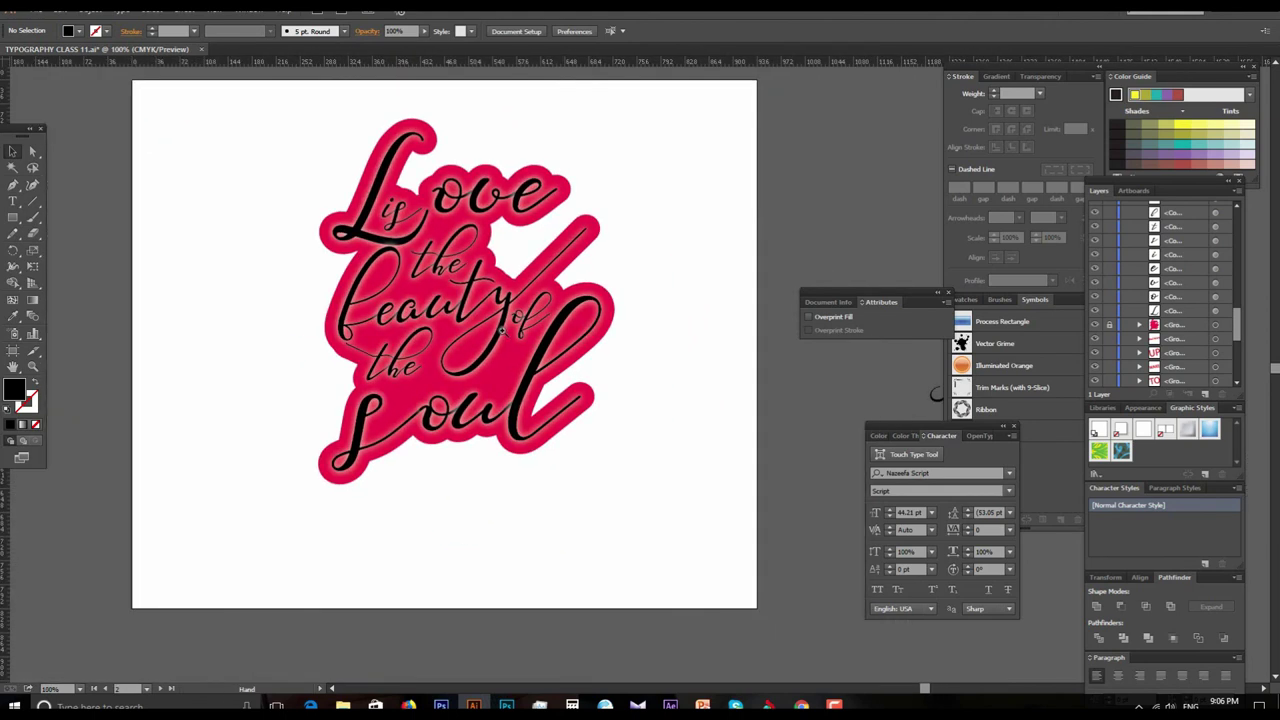
key(ctrl+minus)
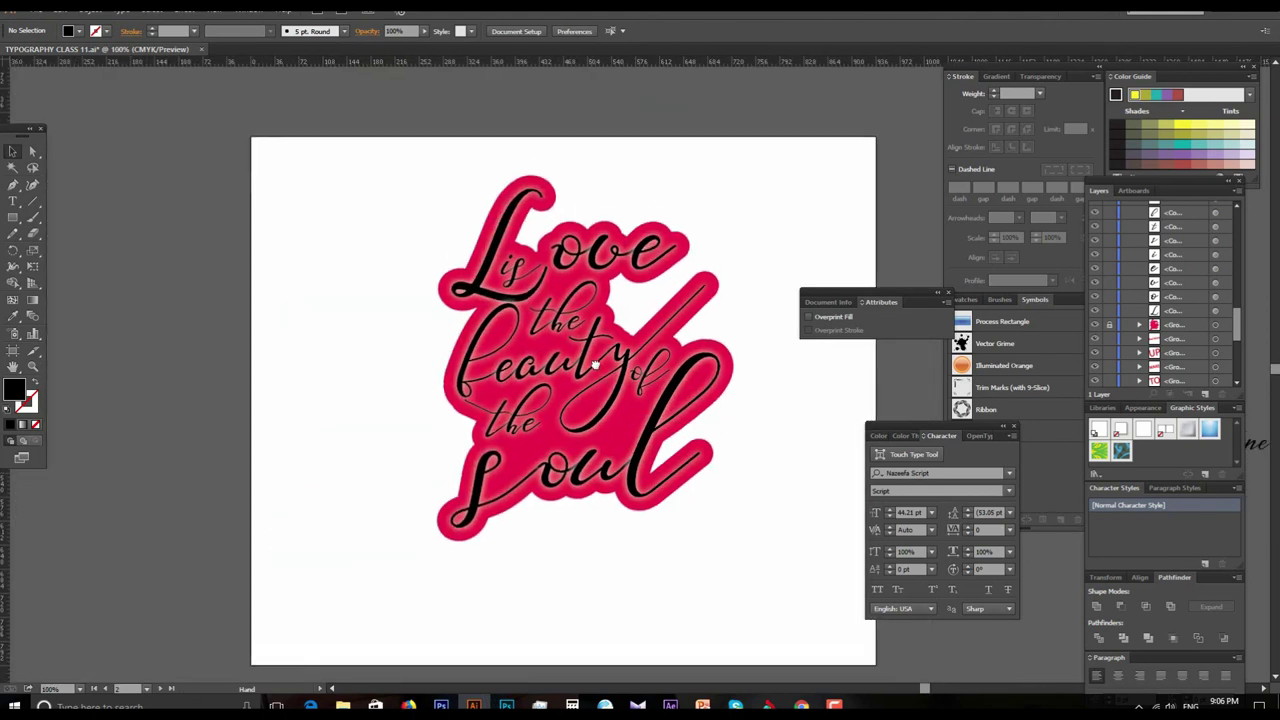
drag(627, 355, 640, 355)
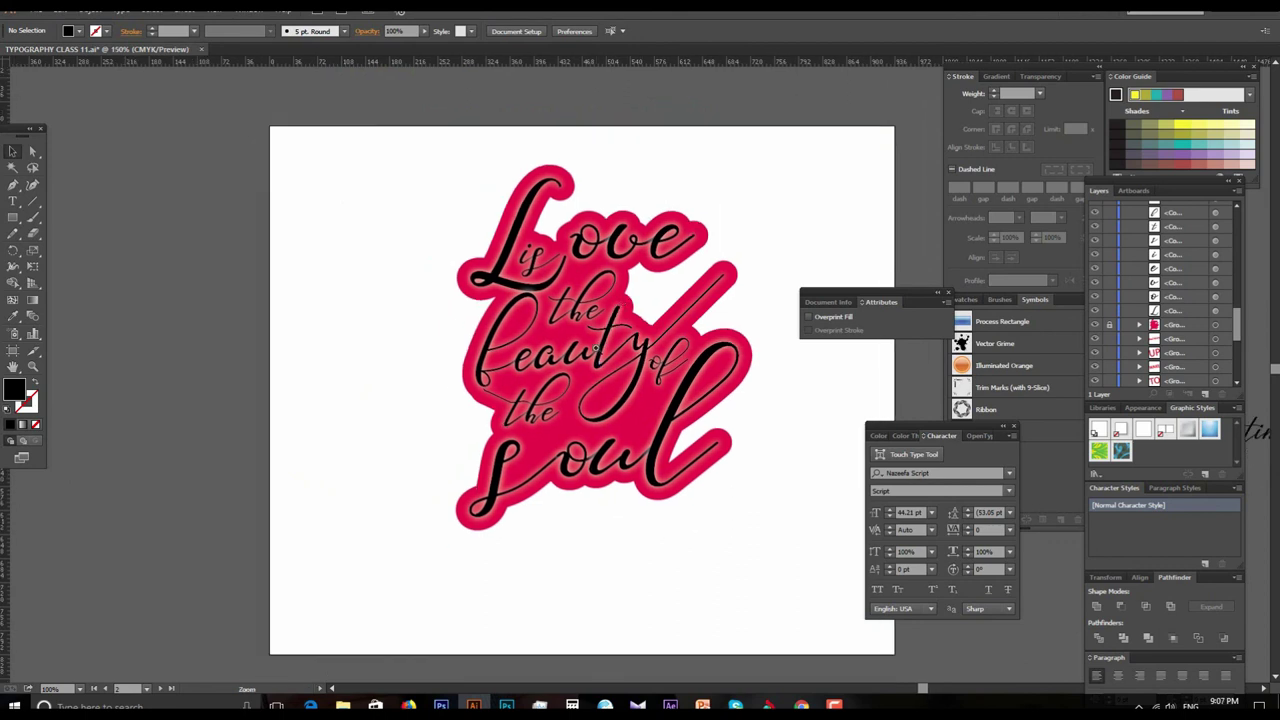
ctrl+click(598, 350)
key(ctrl+minus)
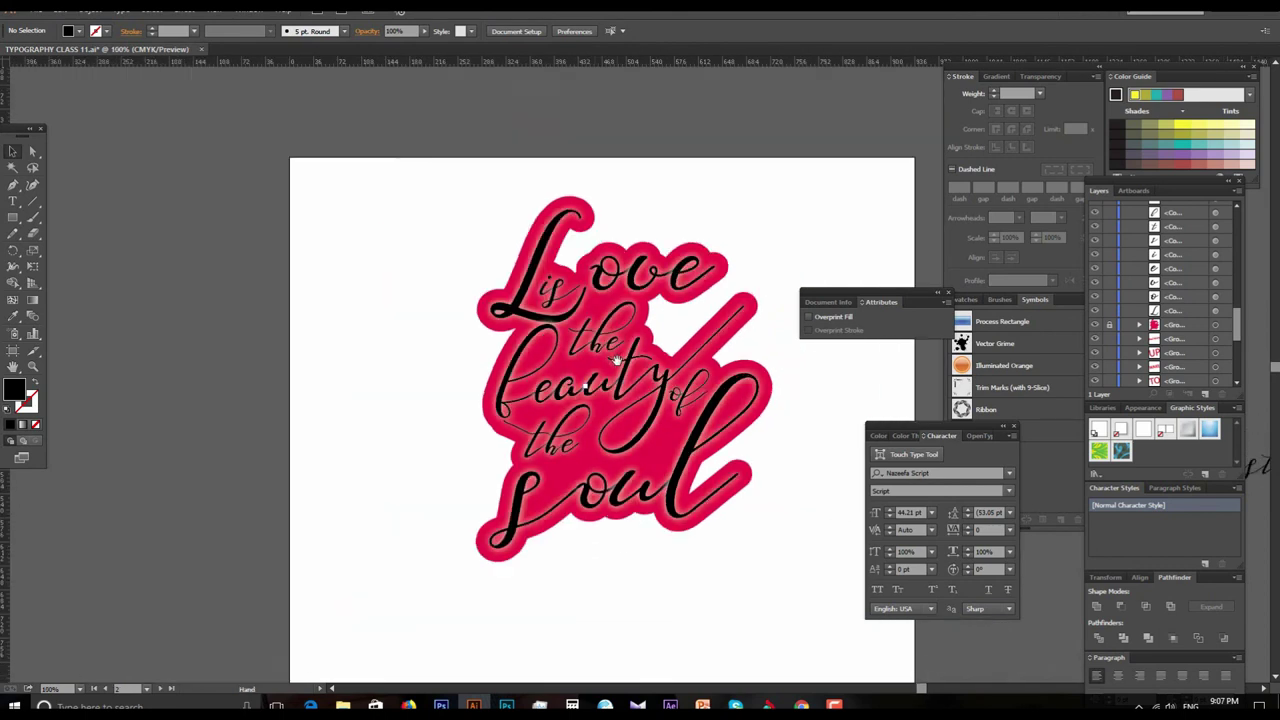
drag(619, 358, 546, 358)
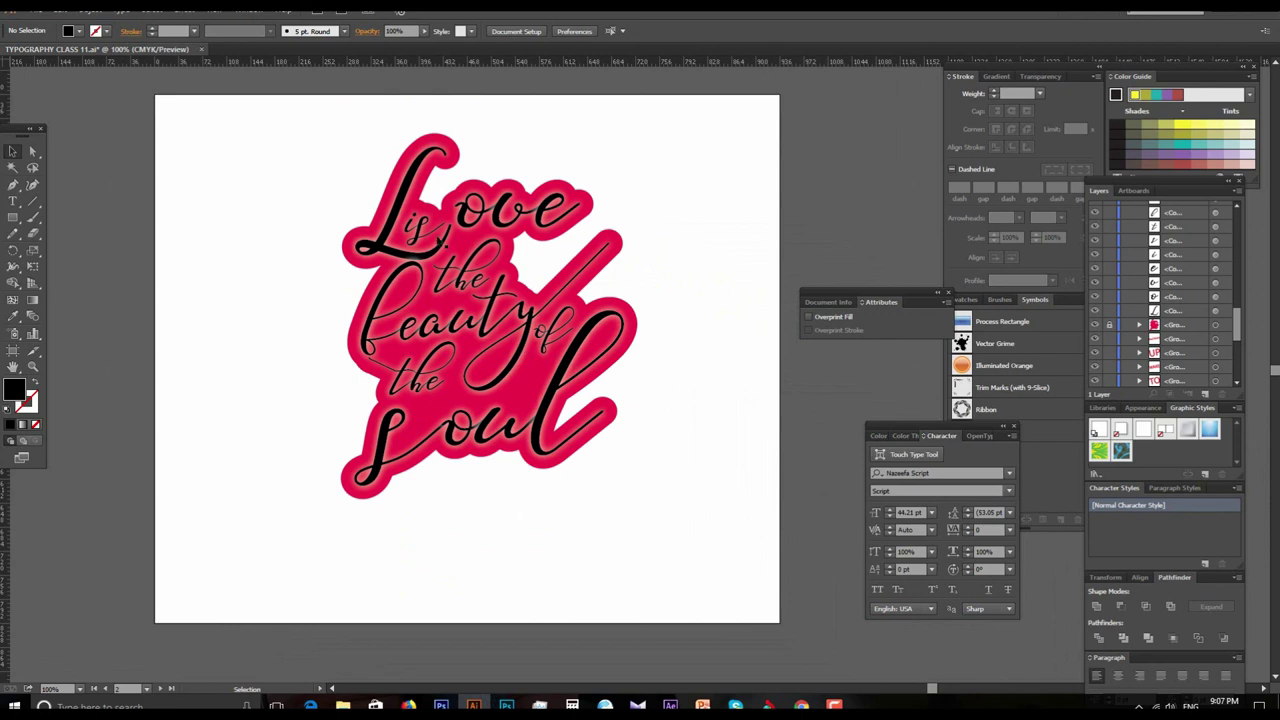
click(410, 160)
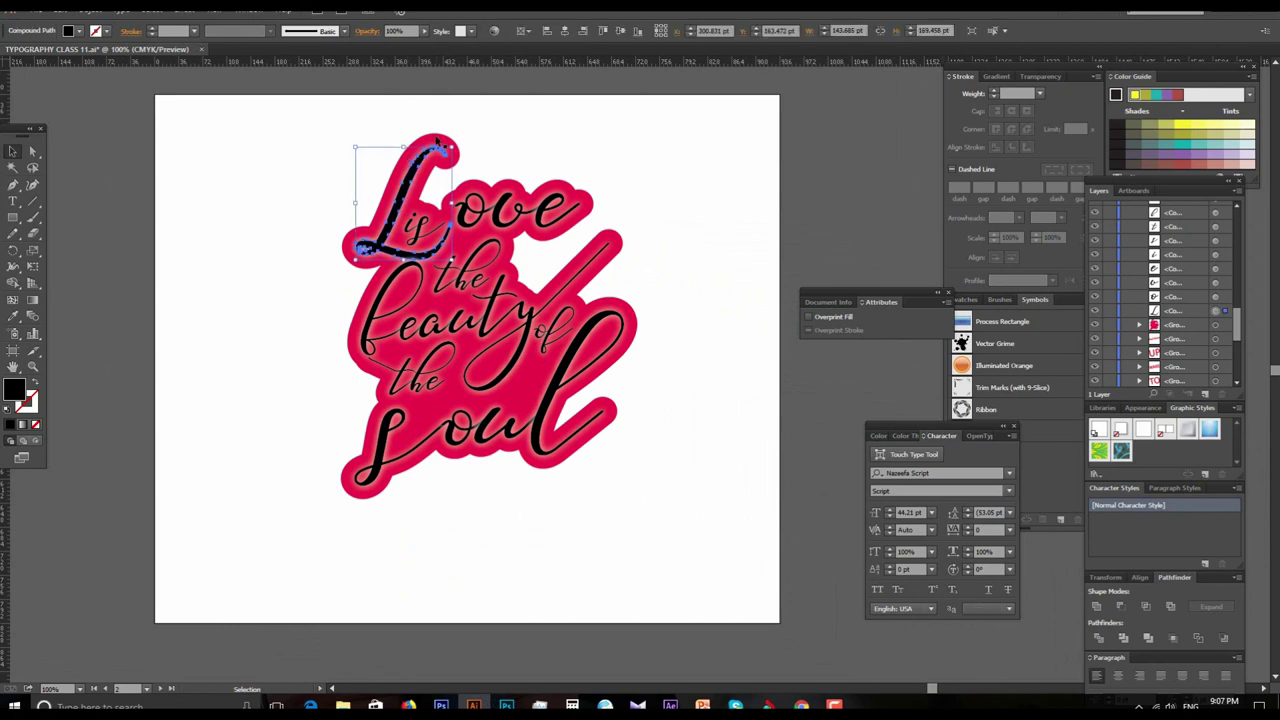
click(436, 140)
click(74, 33)
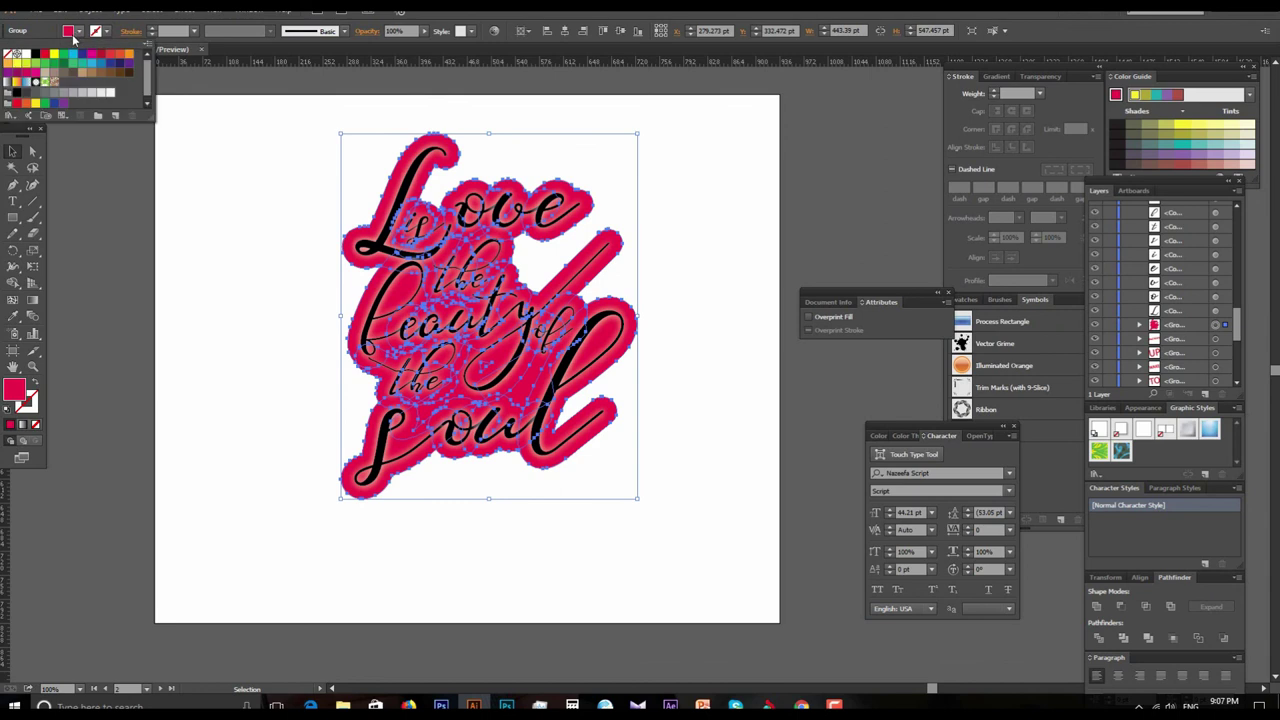
key(ctrl+shift+a)
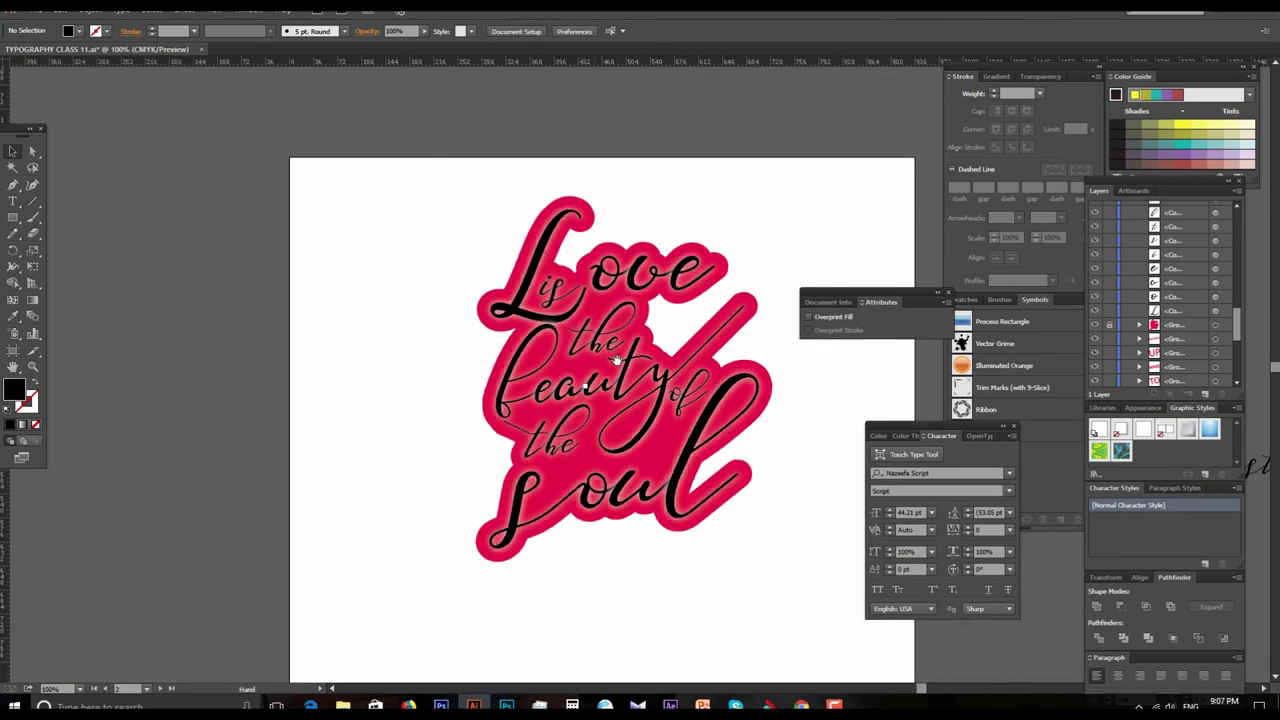
drag(616, 359, 555, 323)
drag(598, 374, 525, 345)
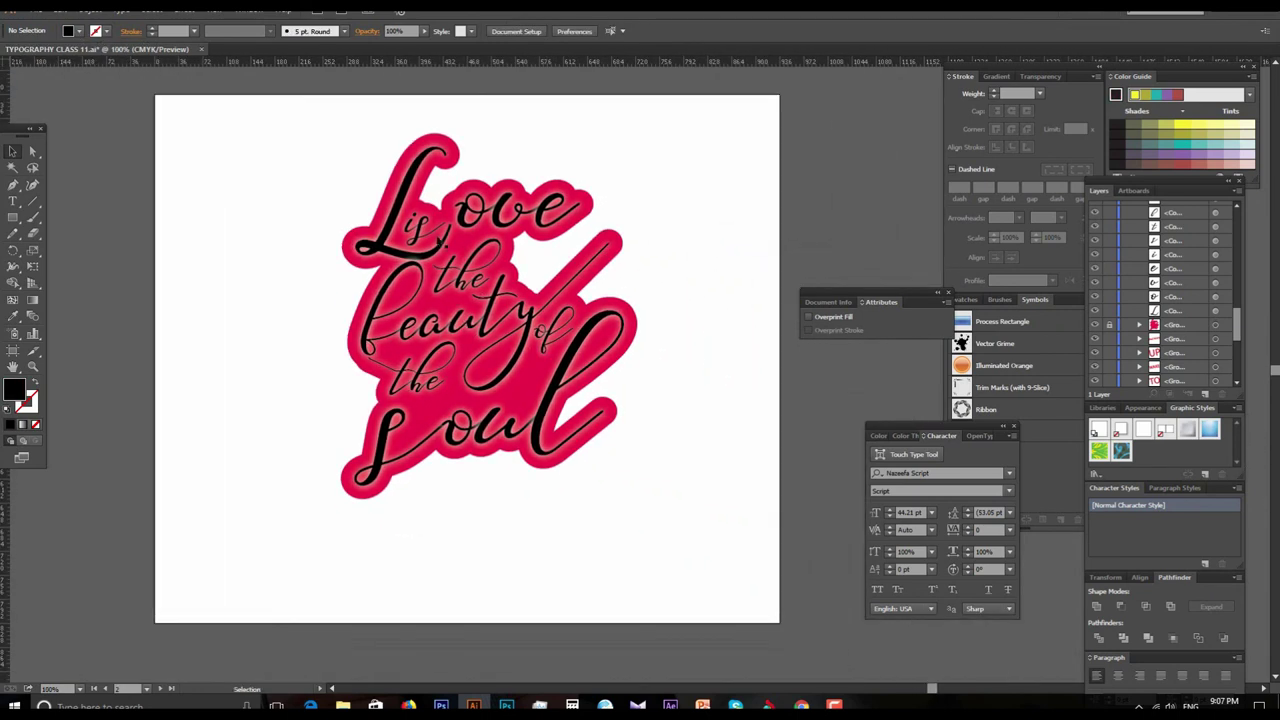
click(411, 160)
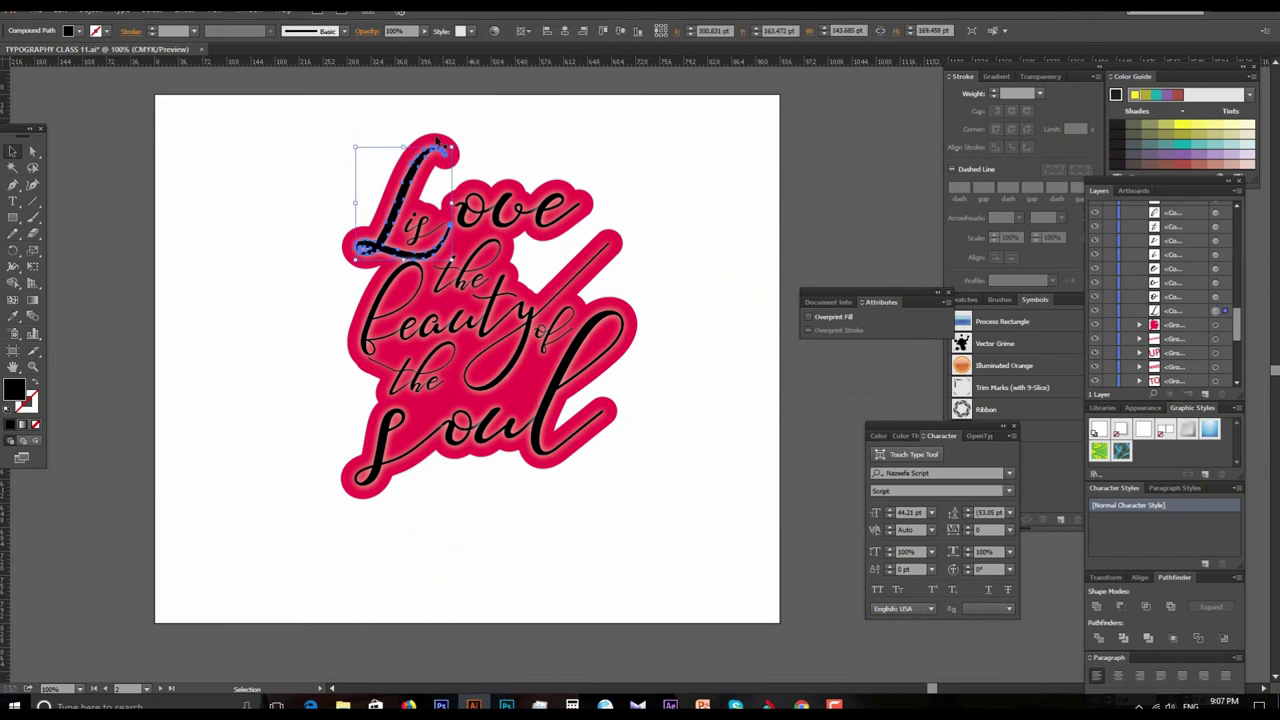
click(436, 140)
click(77, 37)
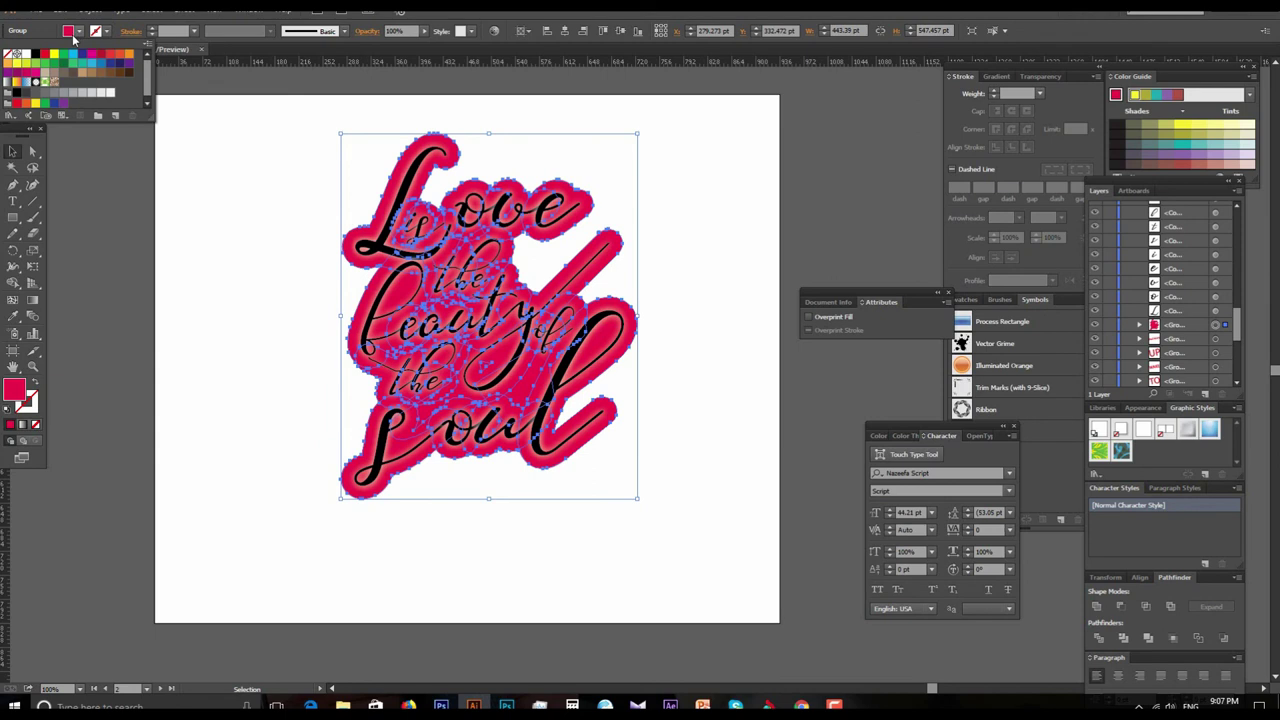
key(ctrl+shift+a)
click(595, 355)
alt+click(595, 355)
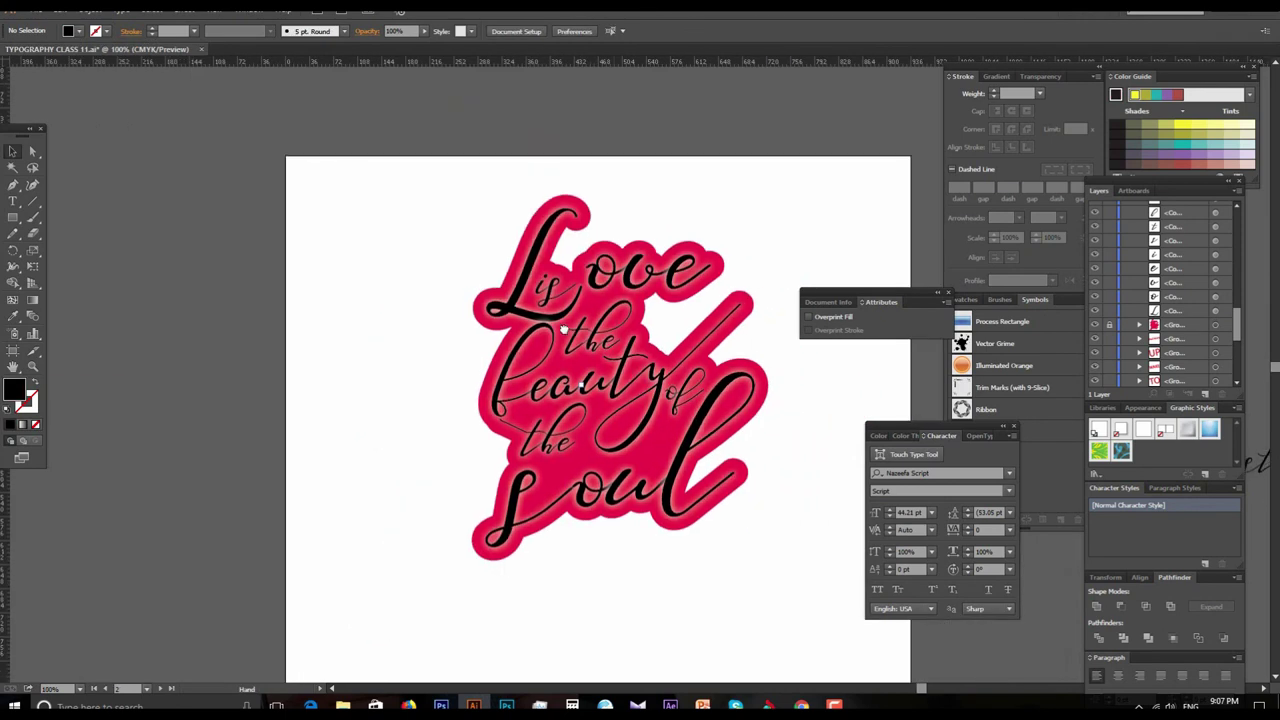
drag(677, 422, 546, 360)
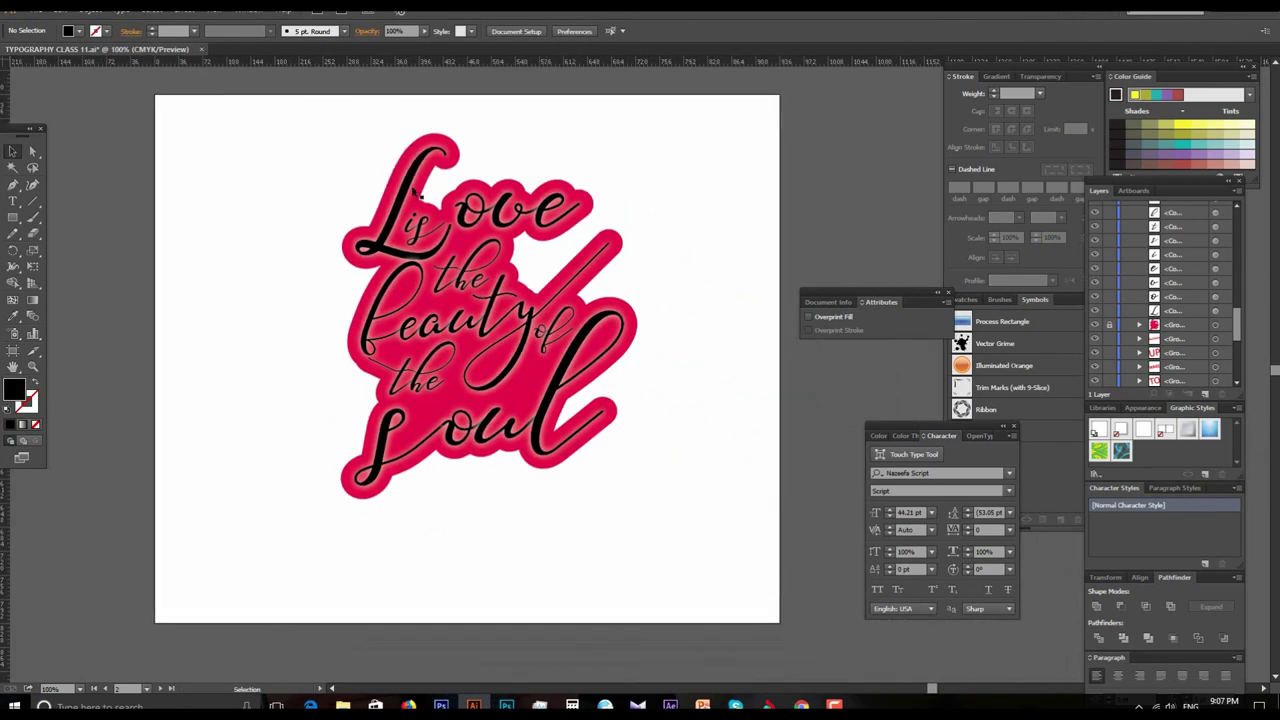
click(409, 157)
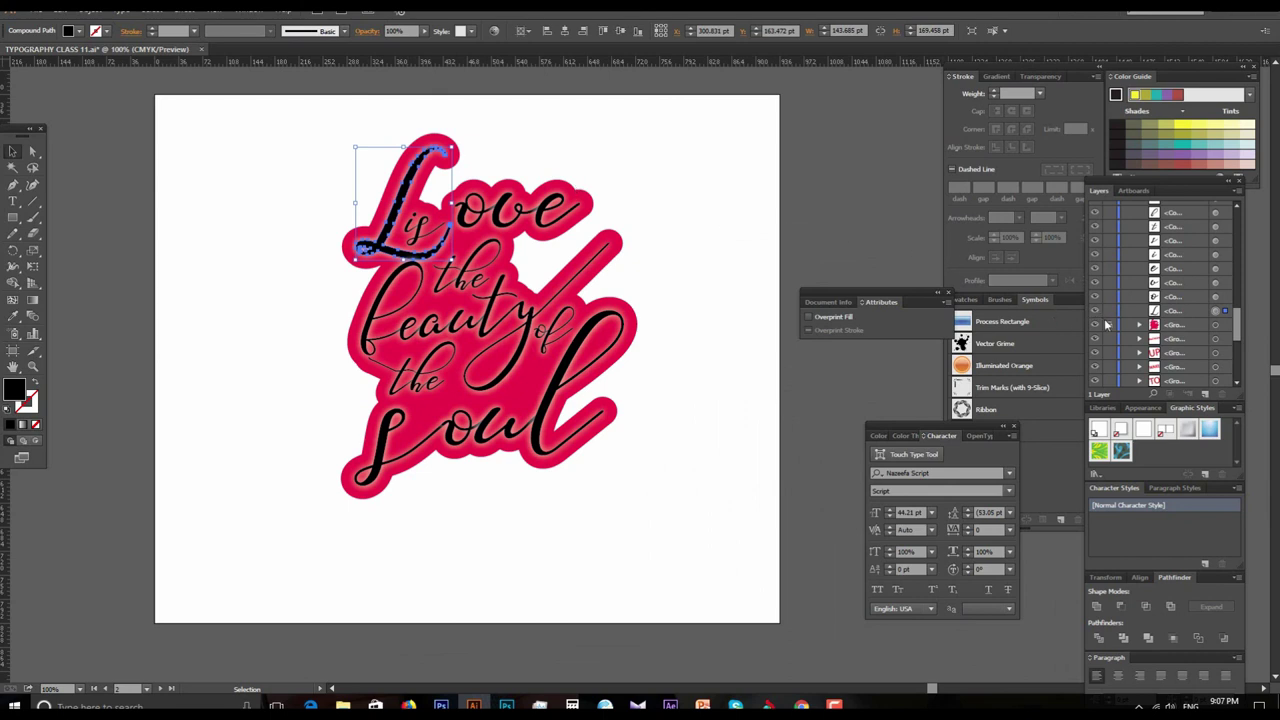